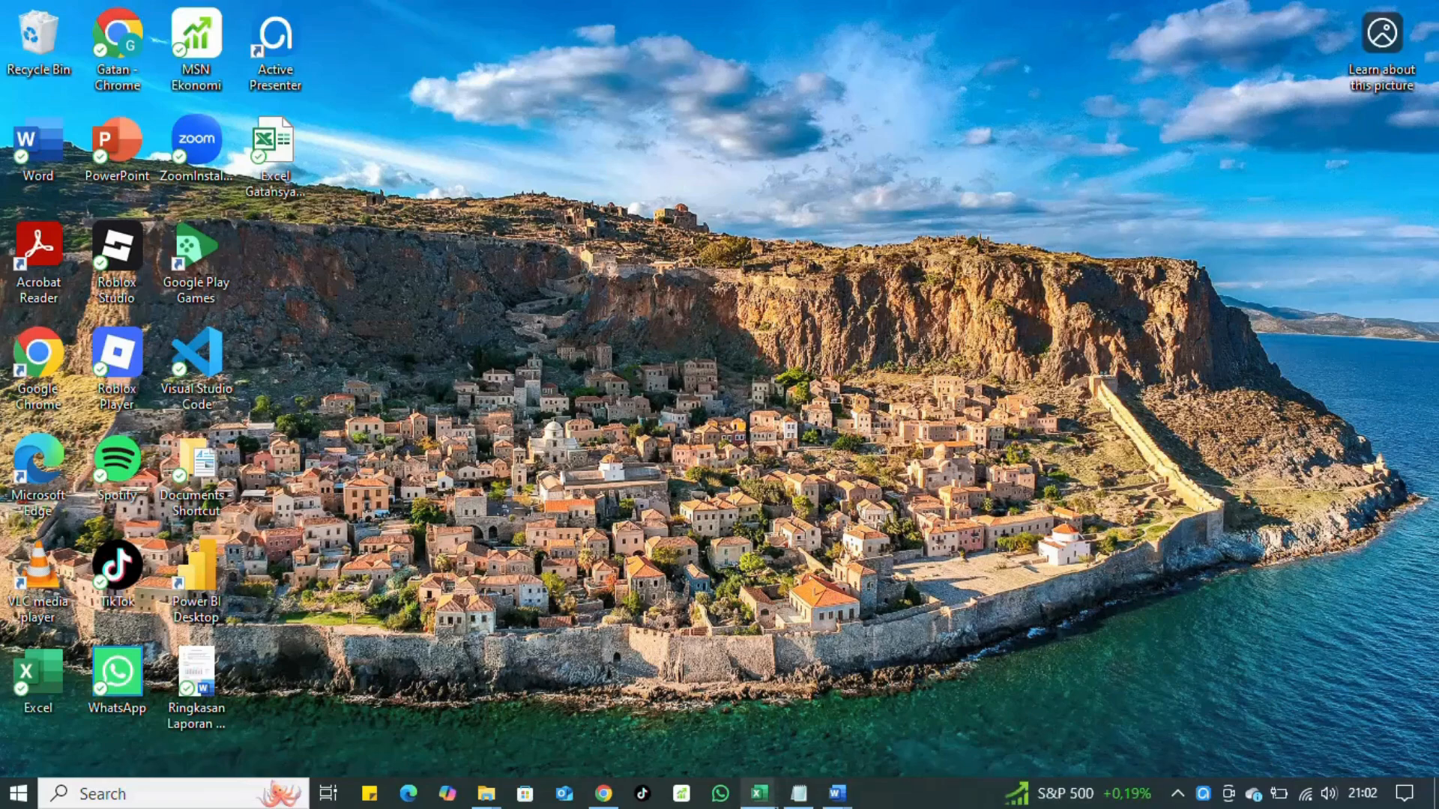
# Step: Switch to Excel, view the cleaned student table in Book1, and bring the Book2 workbook to the front
pyautogui.moveTo(761, 793)
pyautogui.moveTo(717, 699)
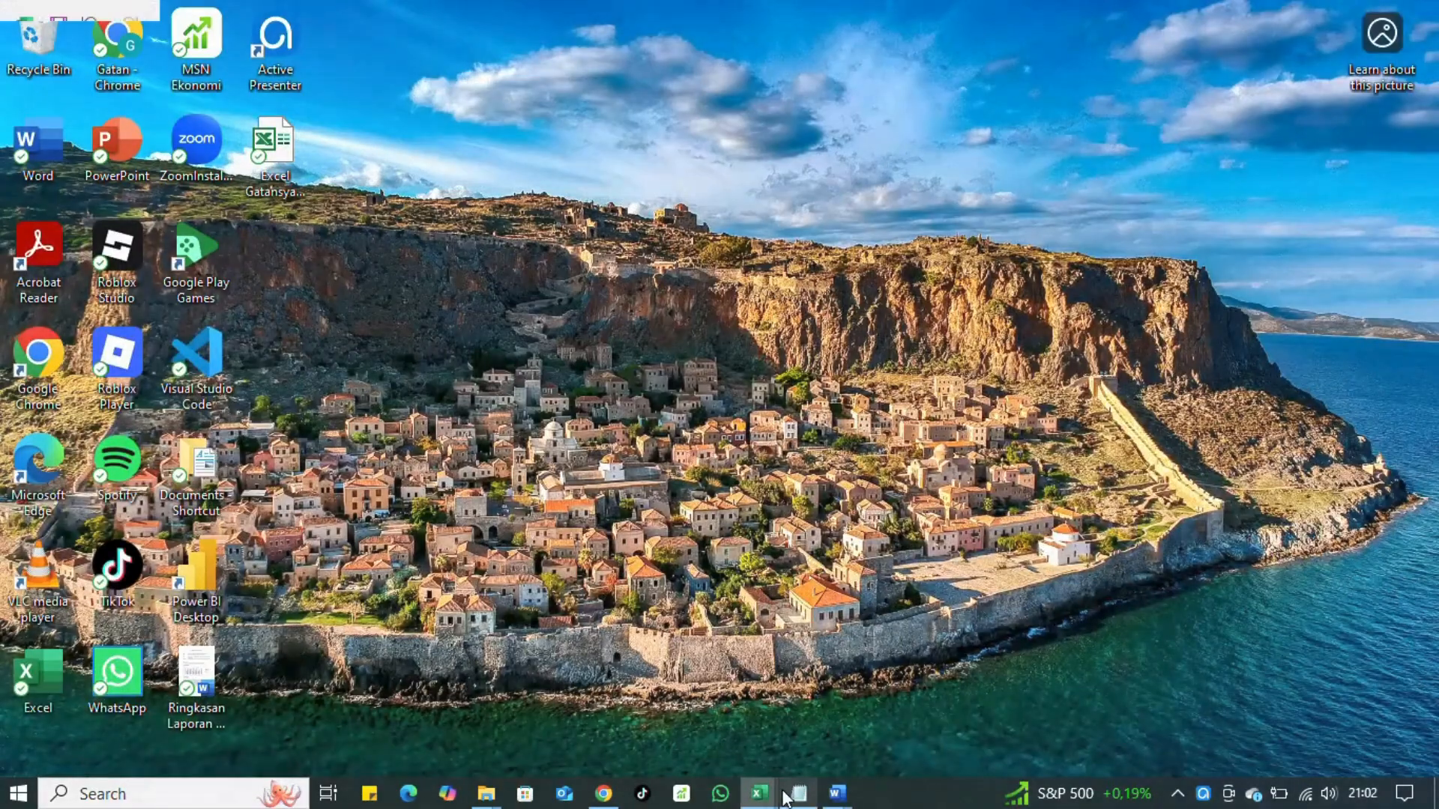
pyautogui.click(759, 795)
pyautogui.moveTo(757, 799)
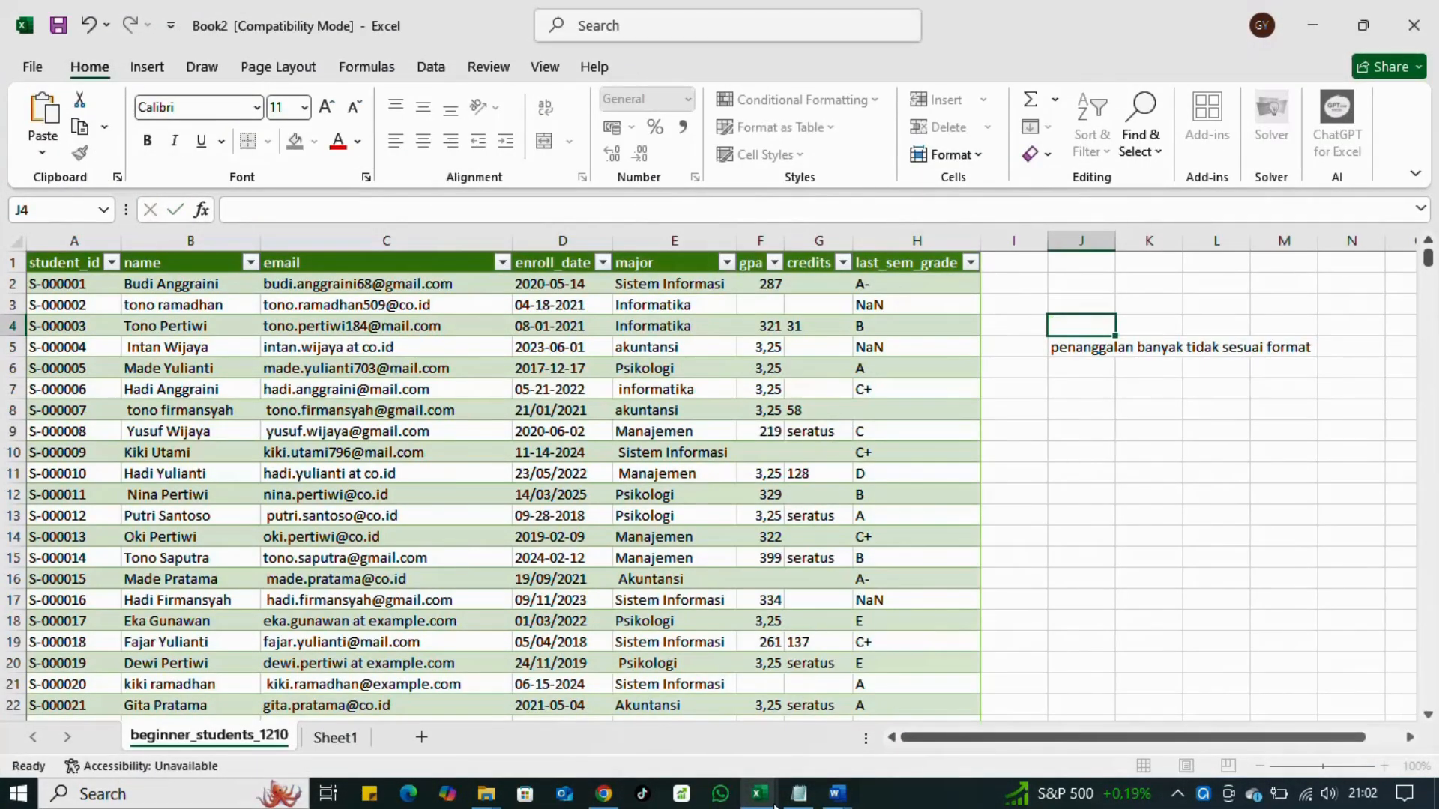
pyautogui.click(772, 801)
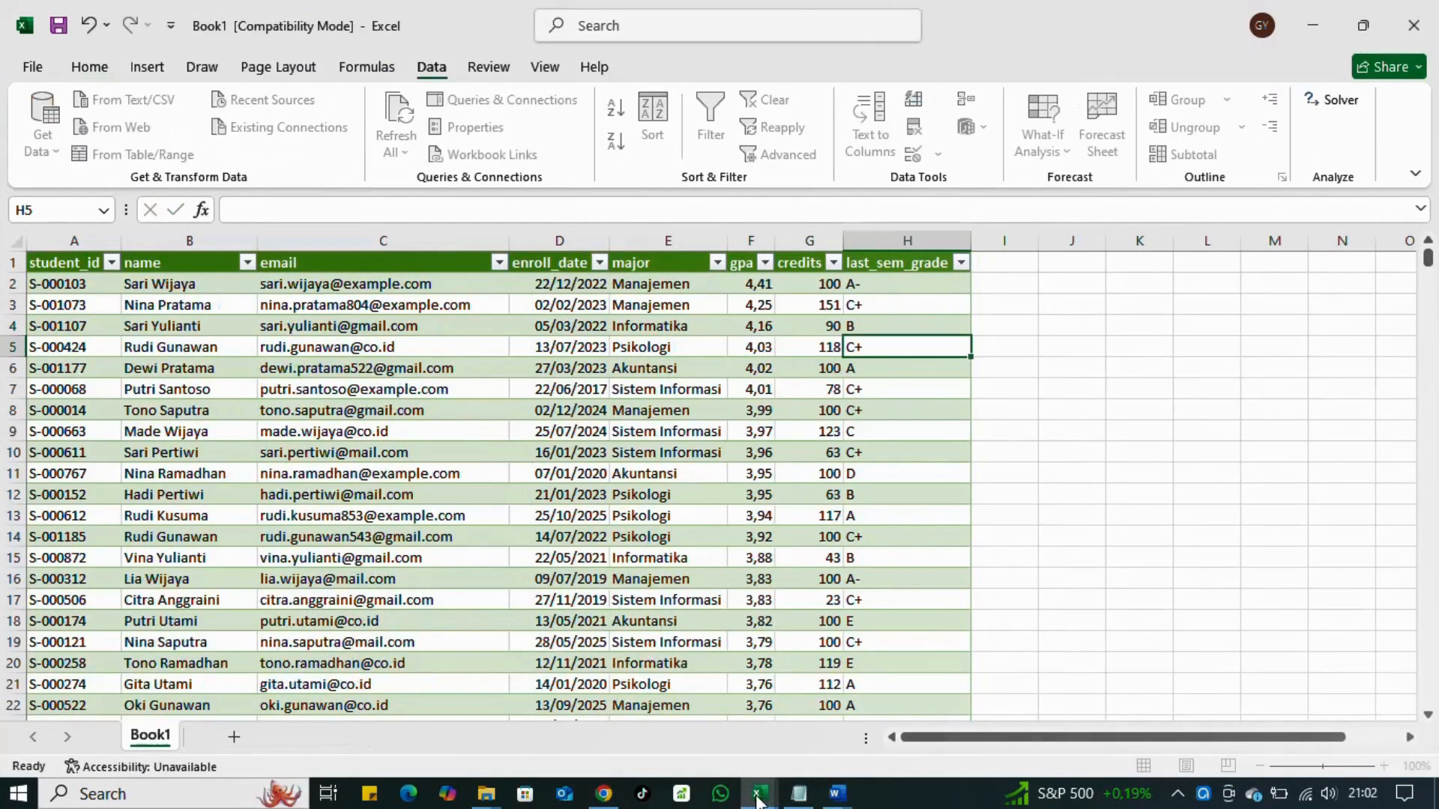
pyautogui.click(1016, 431)
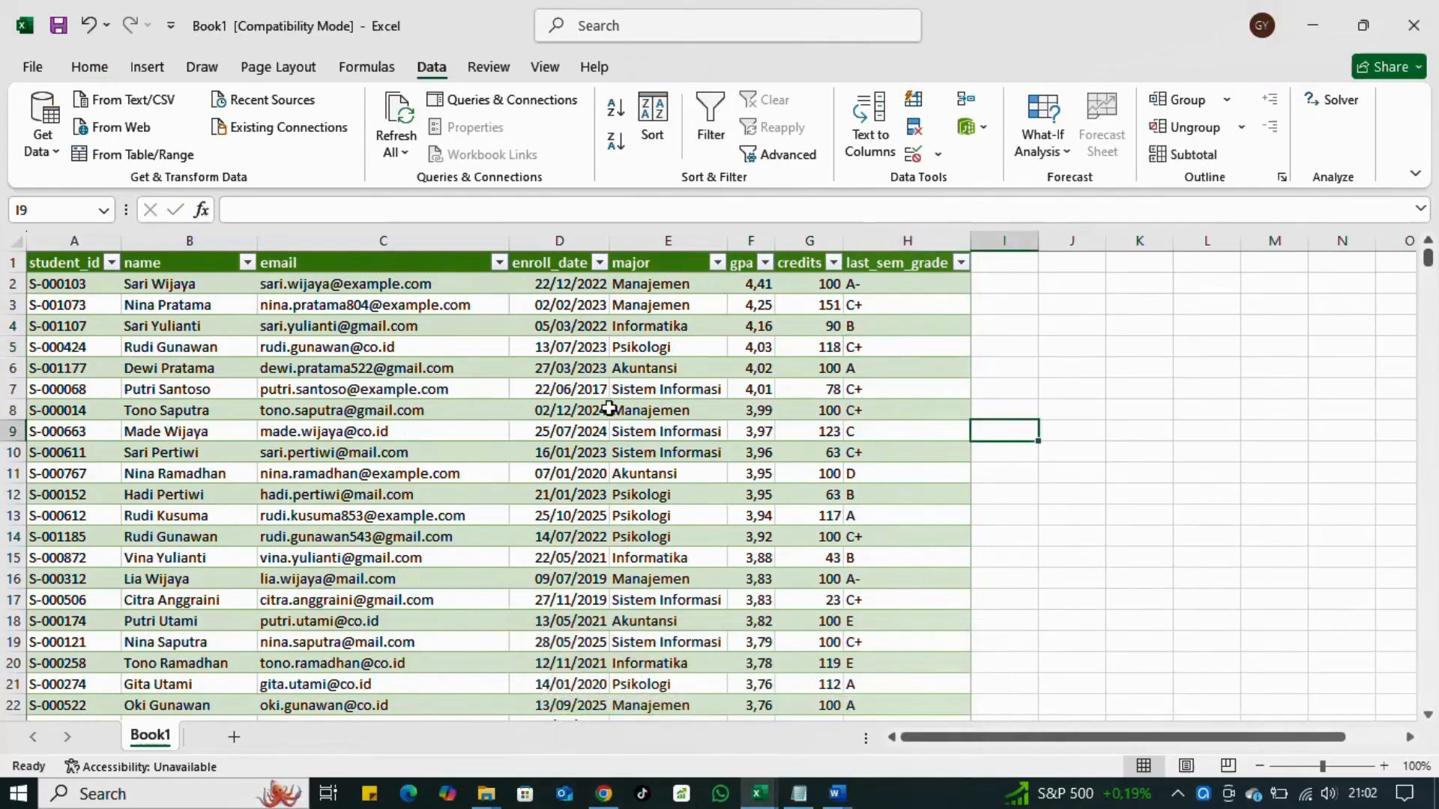
pyautogui.moveTo(759, 802)
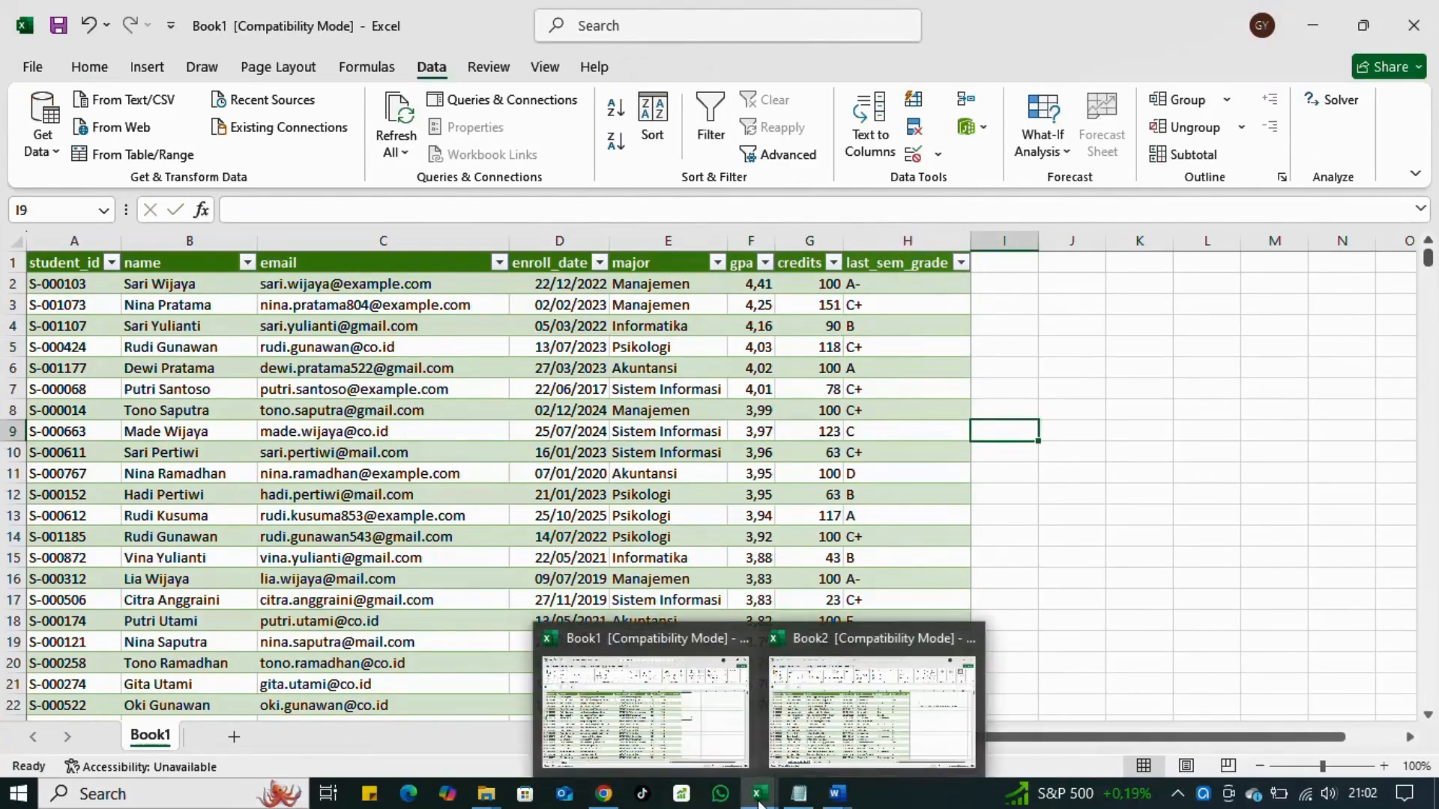
pyautogui.click(806, 724)
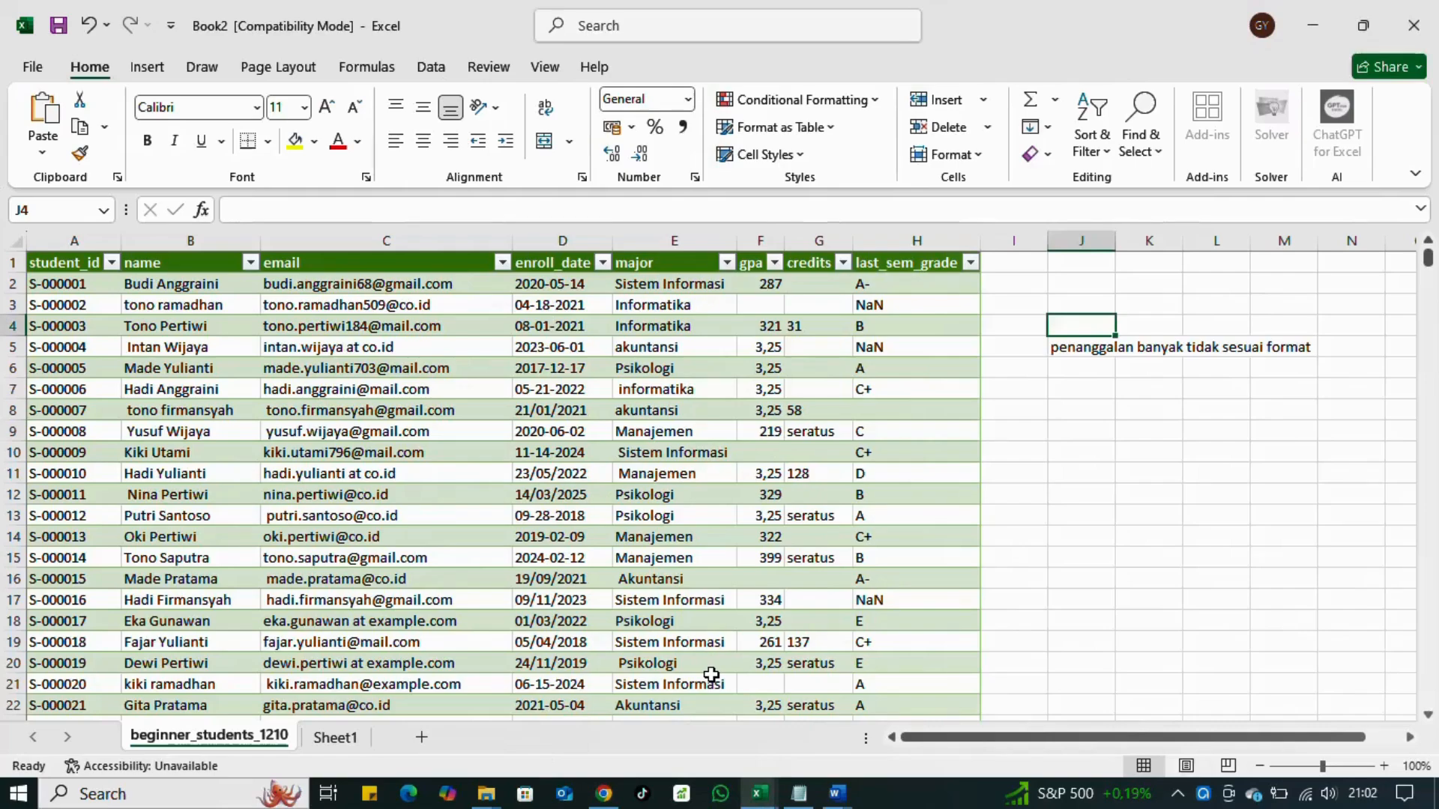
# Step: Examine the raw student ID, email and enrollment date entries in the beginner_students_1210 sheet
pyautogui.moveTo(78, 287); pyautogui.dragTo(68, 541)
pyautogui.click(444, 496)
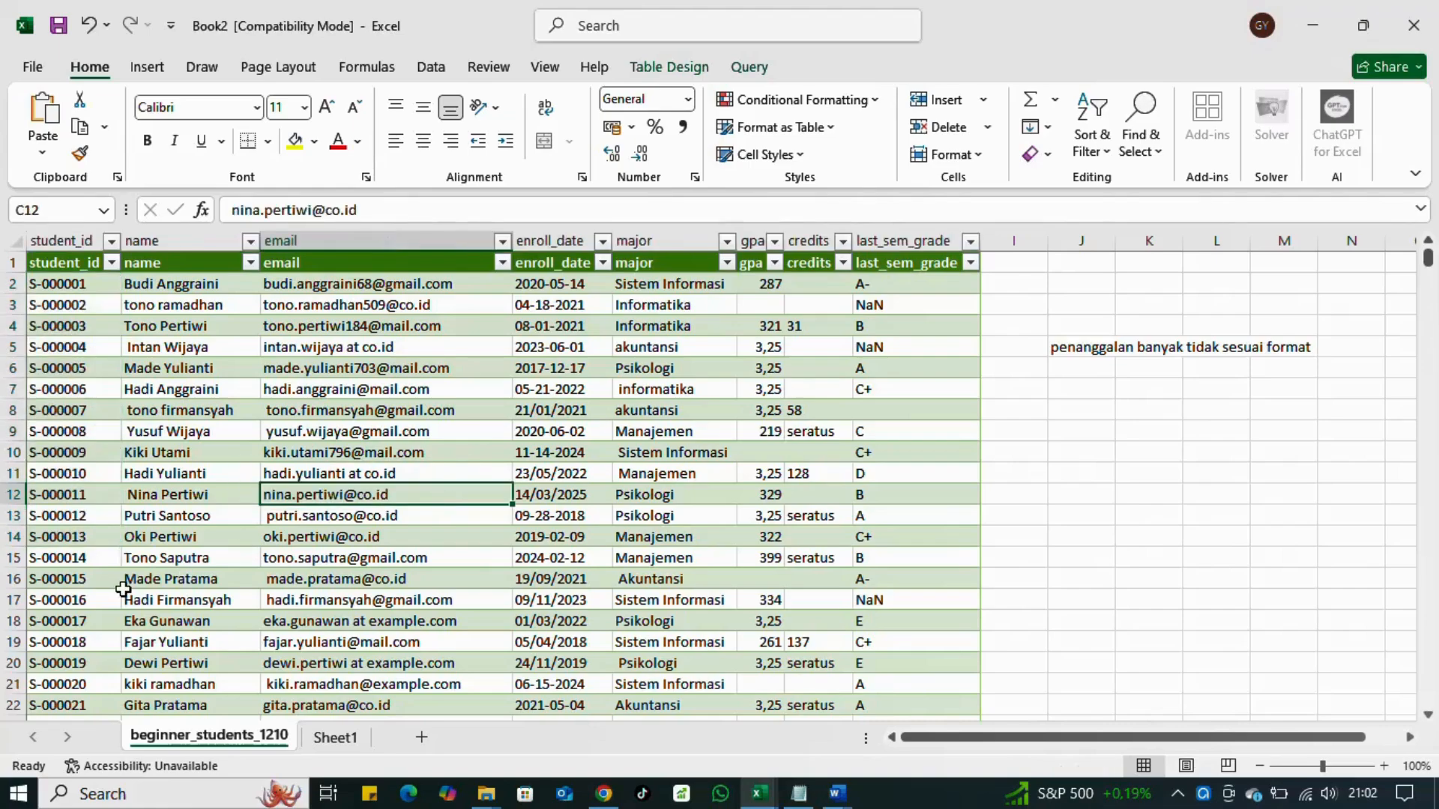
pyautogui.scroll(-2, 126, 587)
pyautogui.scroll(2, 120, 584)
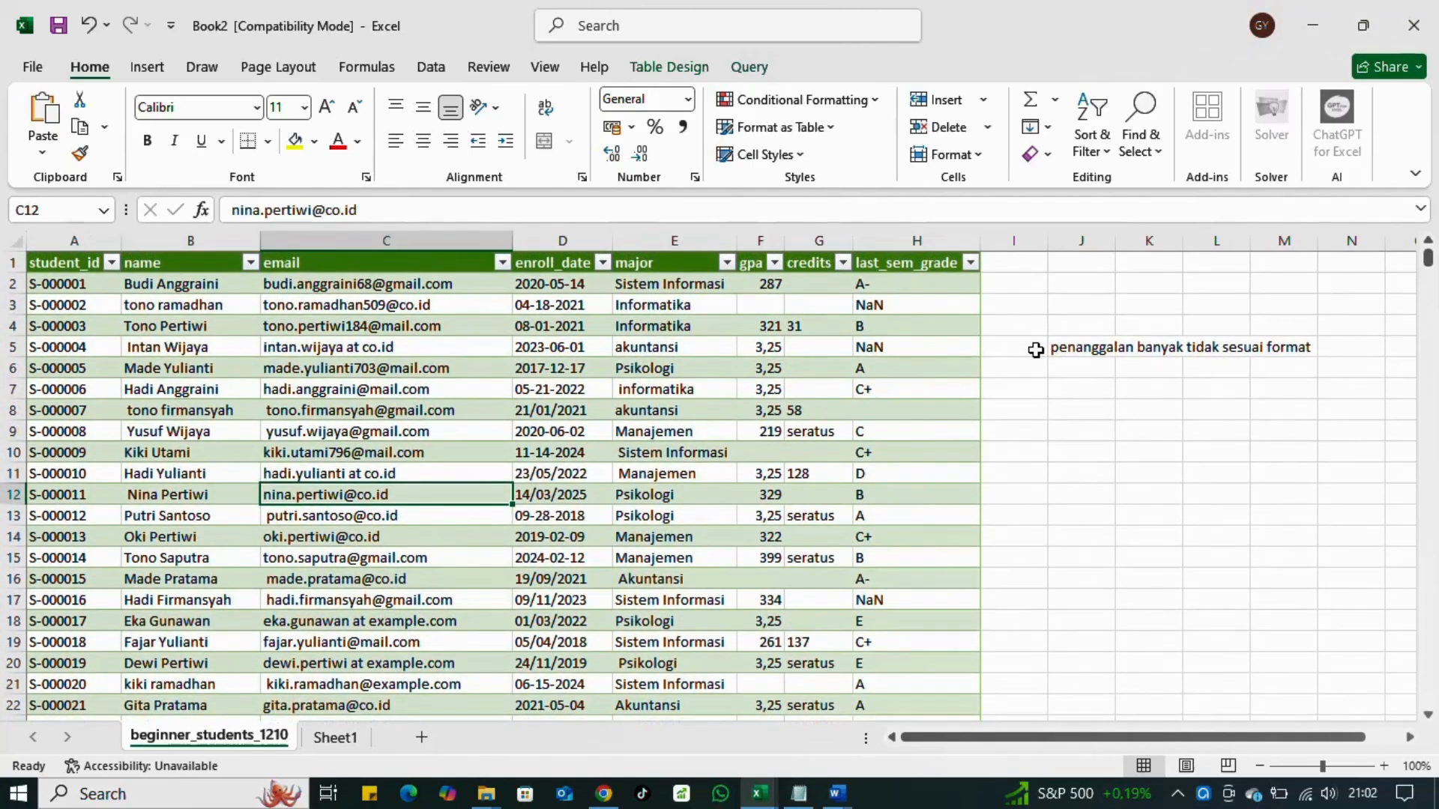
pyautogui.click(577, 391)
pyautogui.click(416, 377)
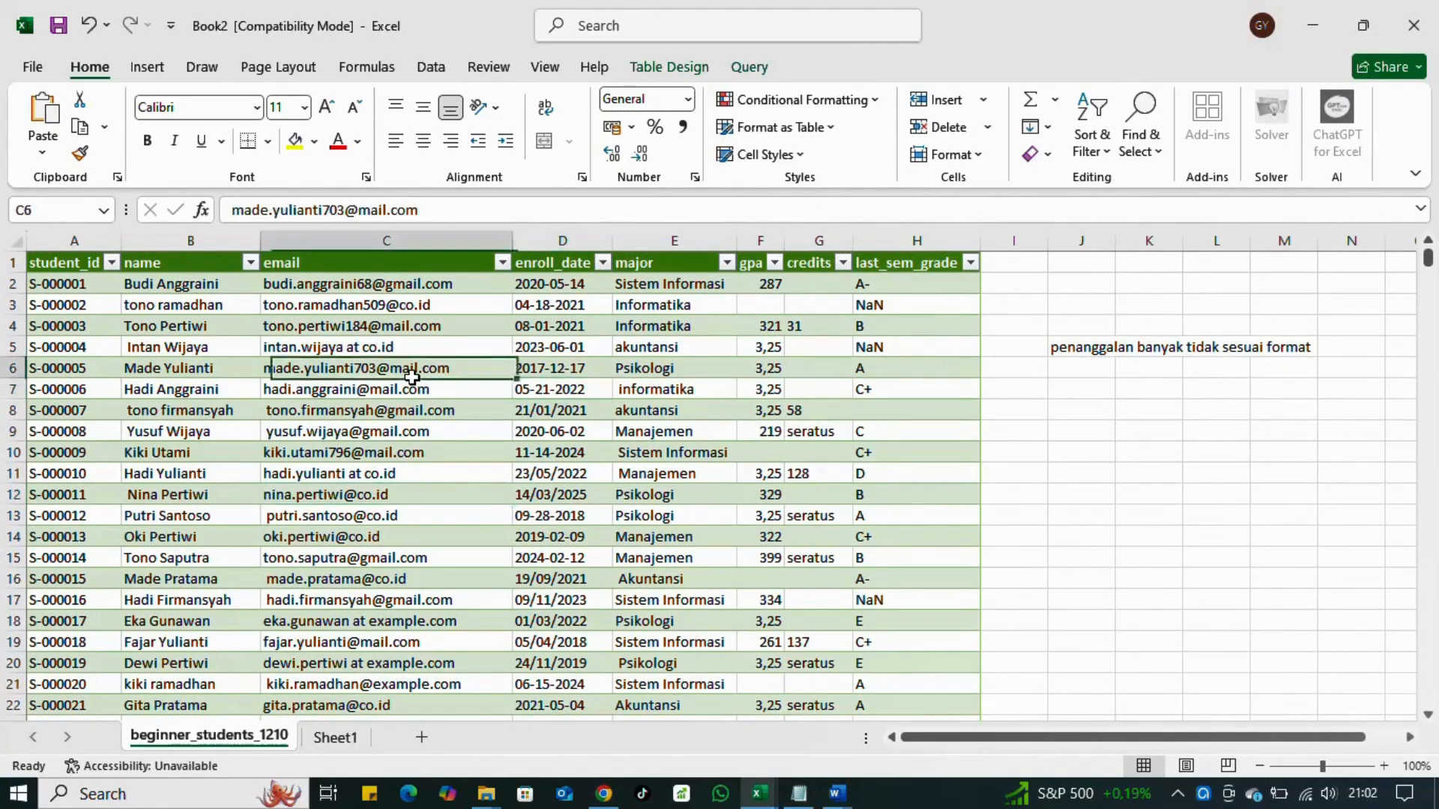
pyautogui.click(373, 491)
# Step: Delete the note about inconsistent date formats from cell J5 beside the table
pyautogui.click(1075, 350)
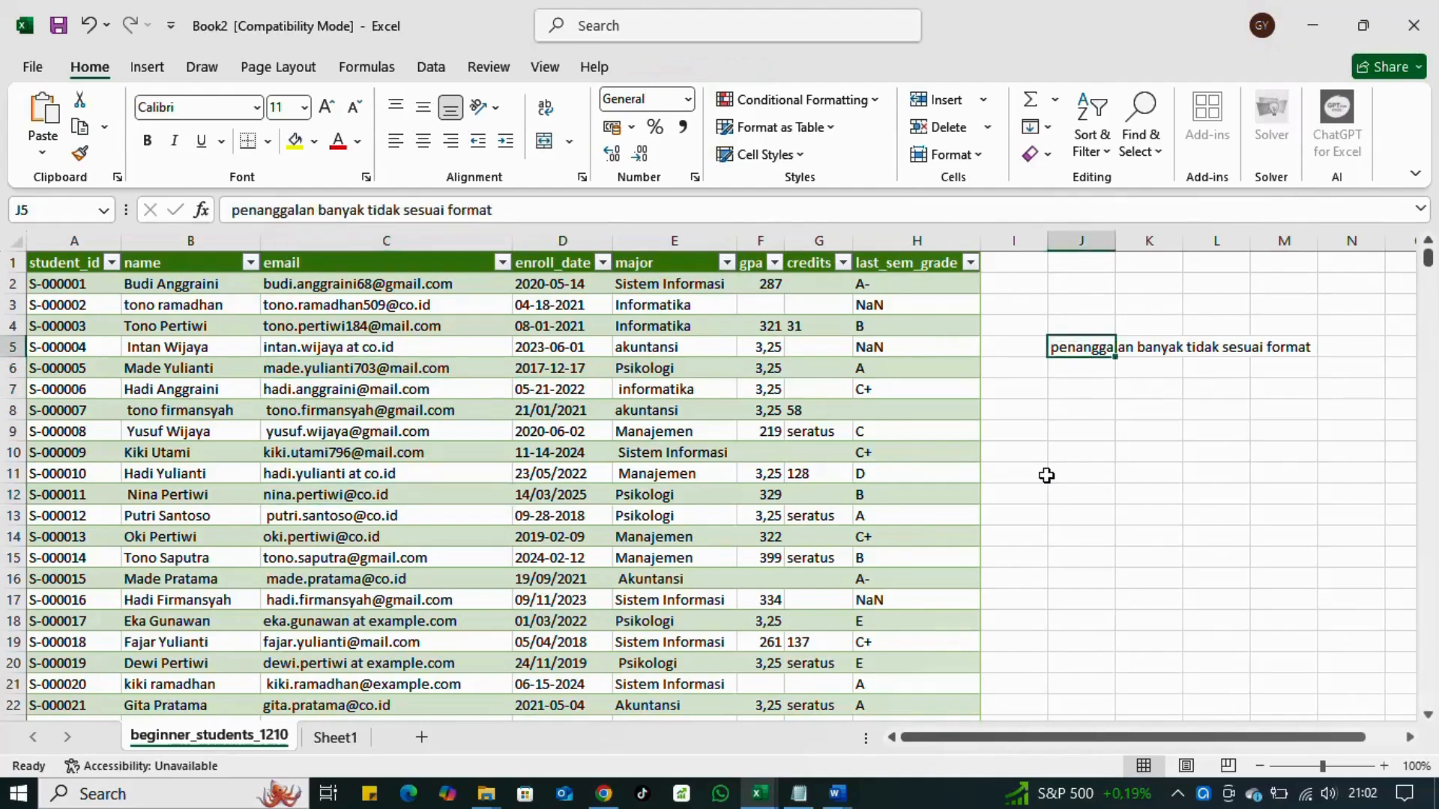
pyautogui.click(1044, 475)
pyautogui.click(1076, 353)
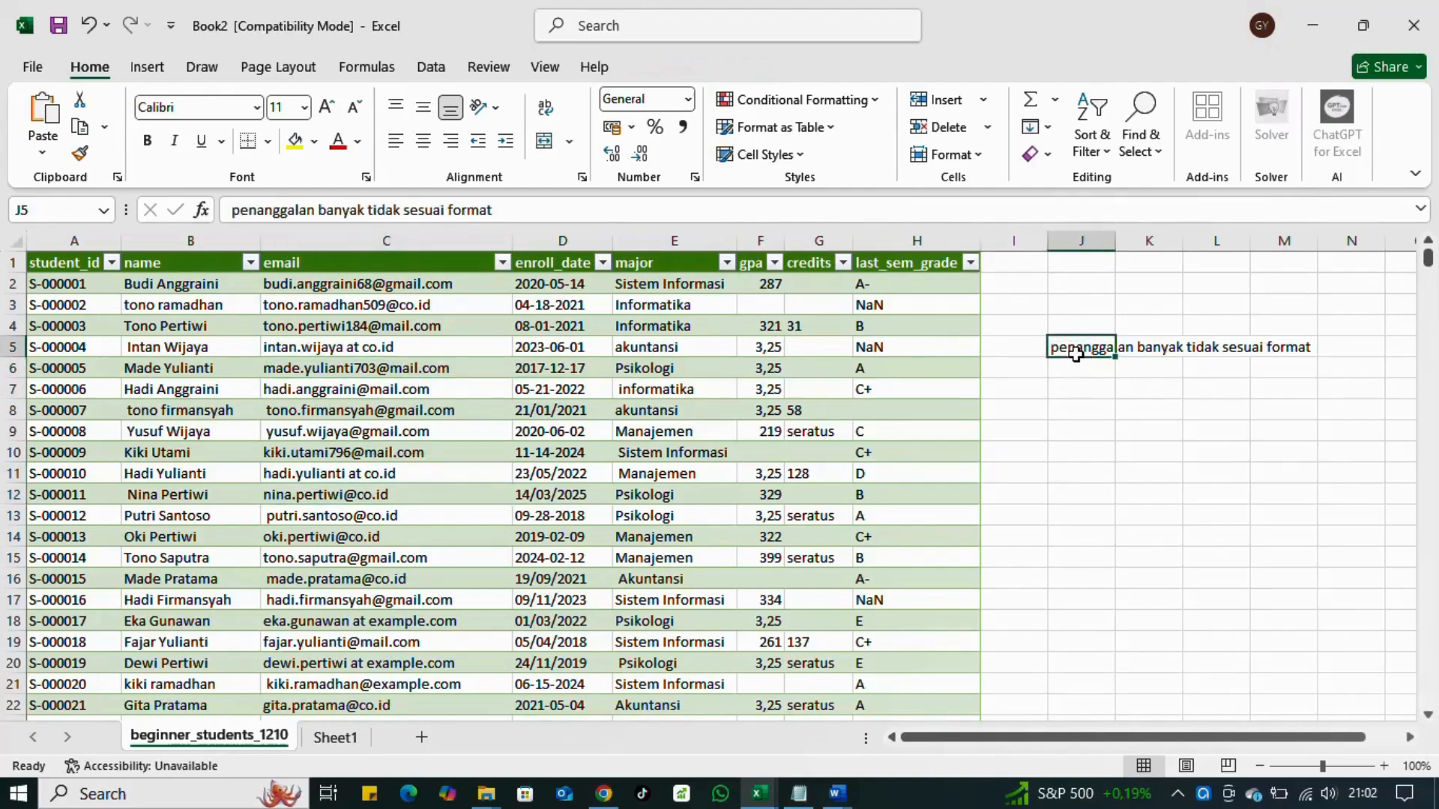
pyautogui.click(1071, 407)
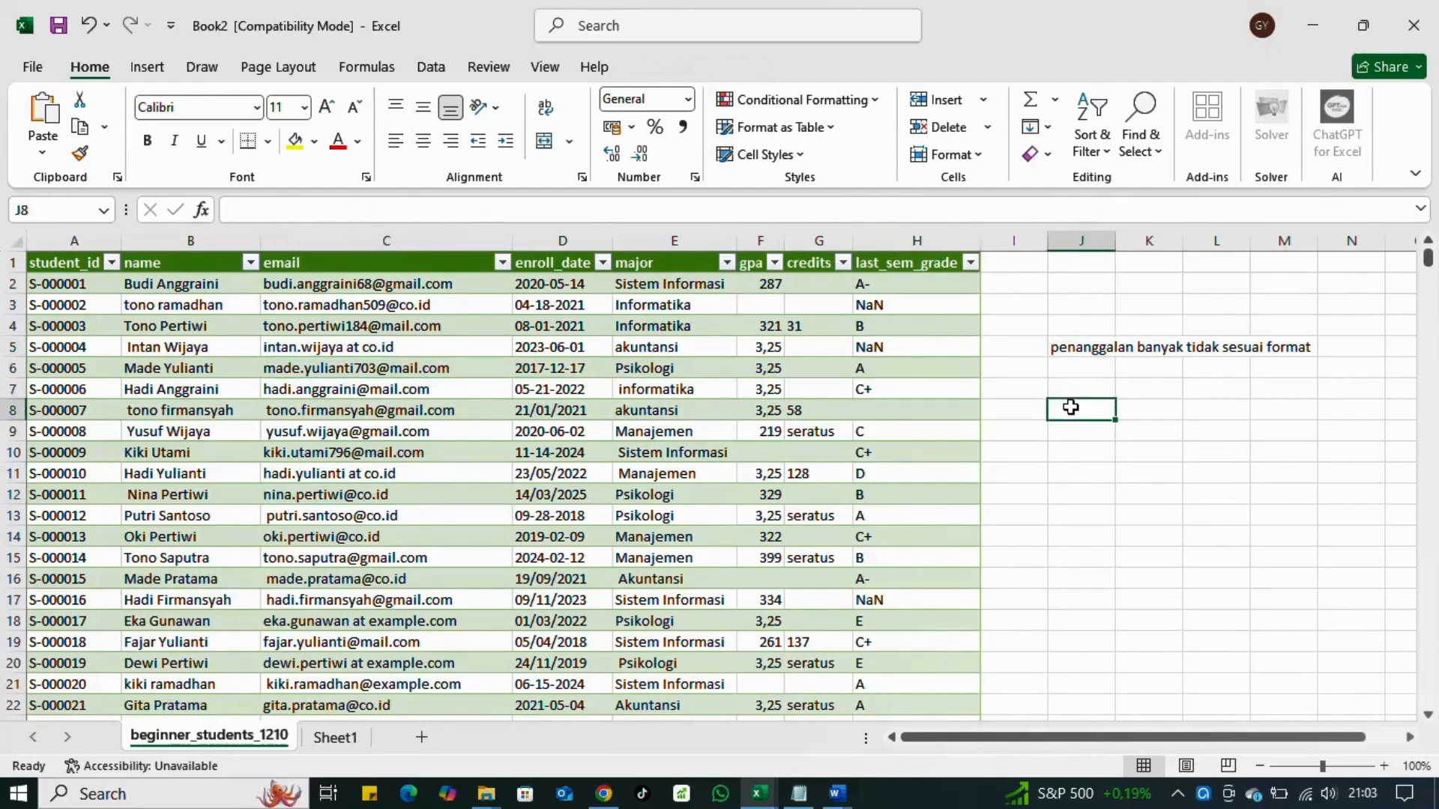
pyautogui.click(1077, 341)
pyautogui.press('BackSpace')
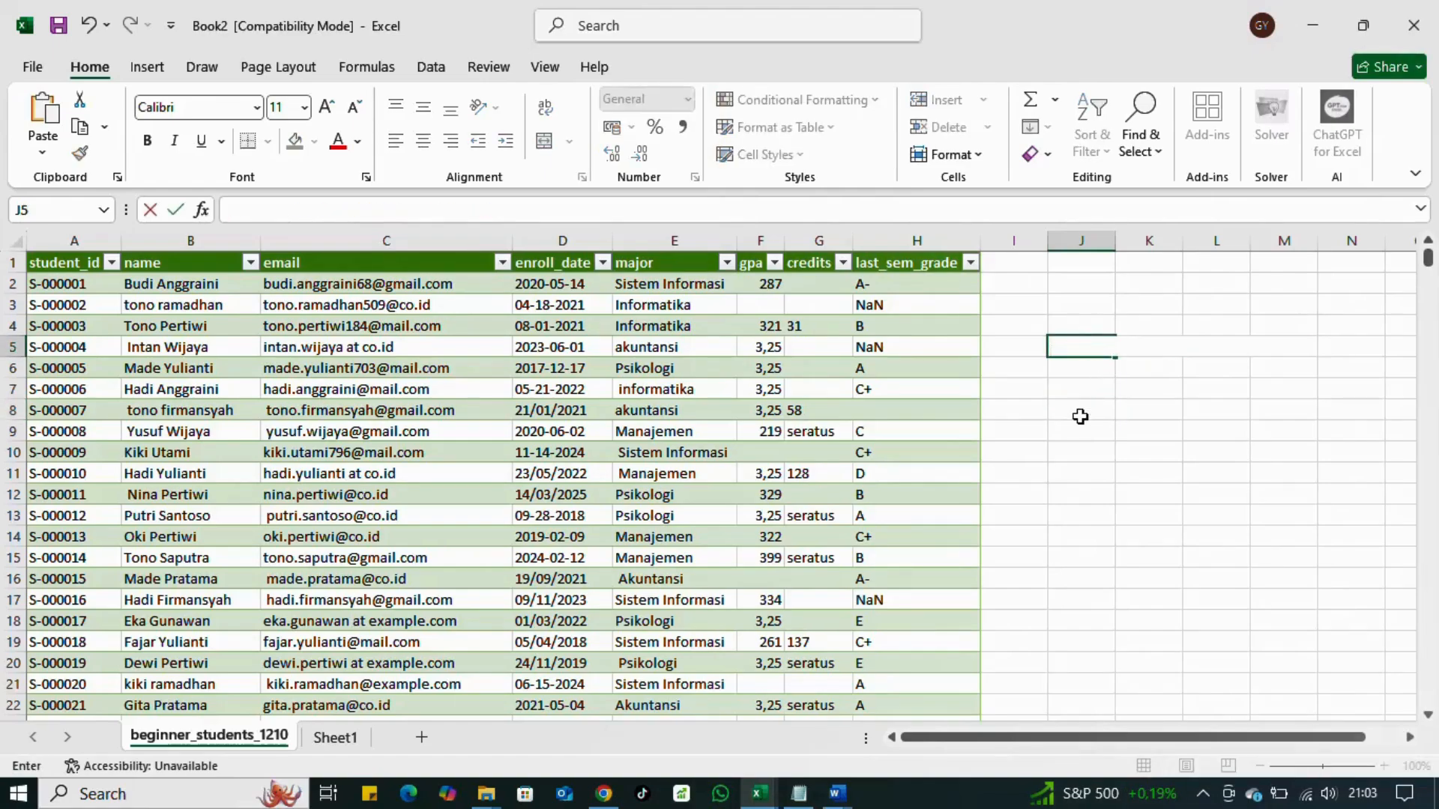
pyautogui.click(1081, 411)
# Step: Examine the name column and the sequence of student IDs further down the table for irregular entries
pyautogui.click(229, 293)
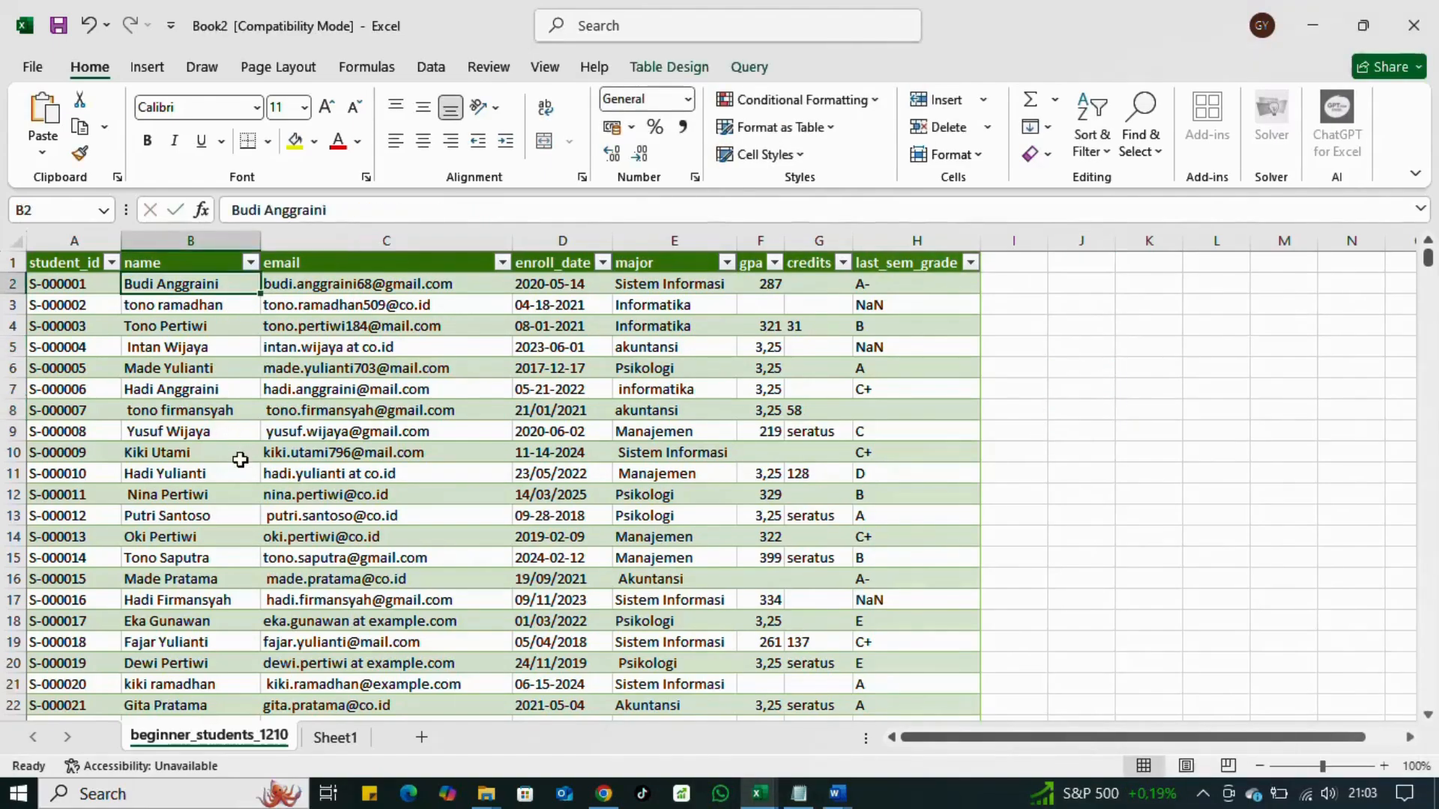
pyautogui.click(188, 427)
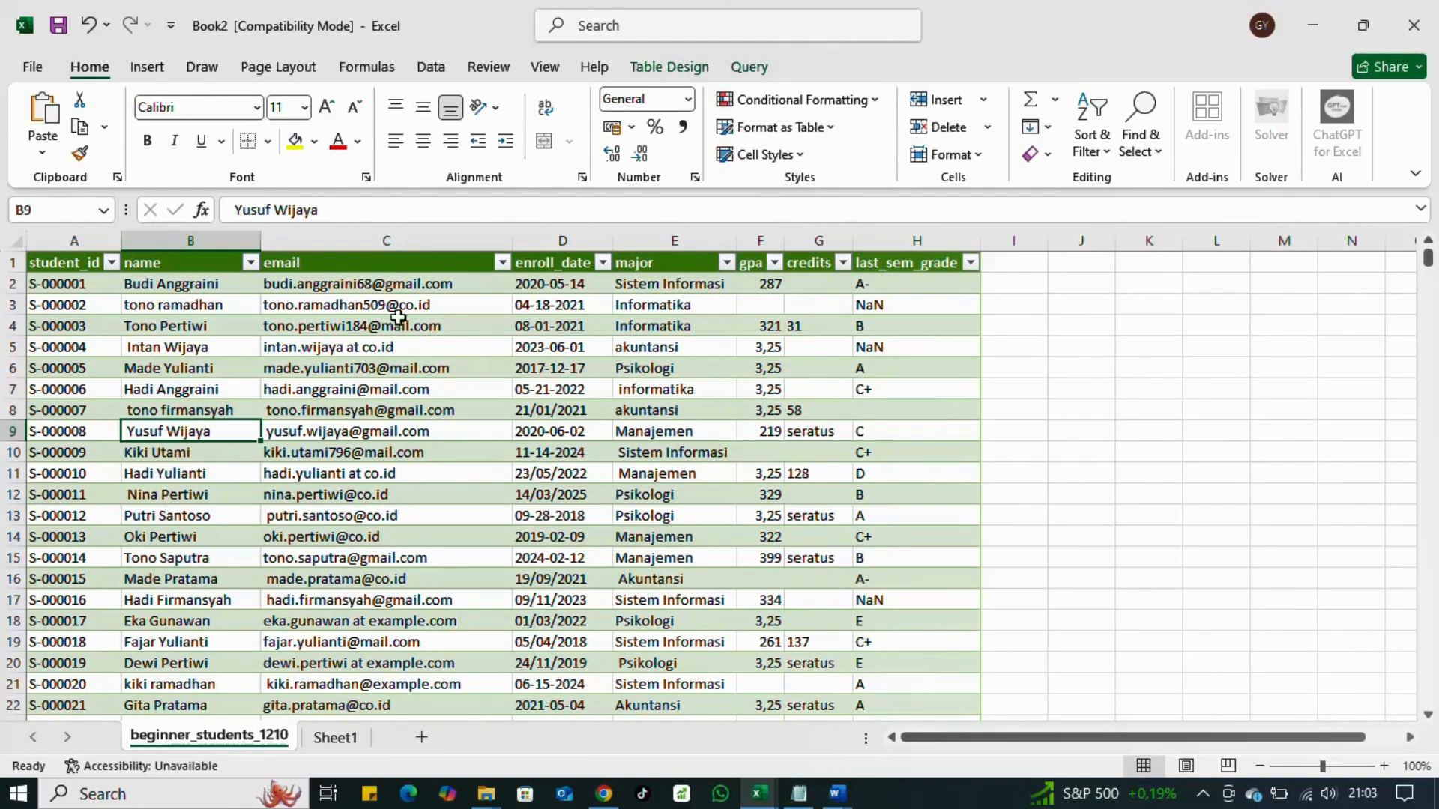
pyautogui.click(1168, 351)
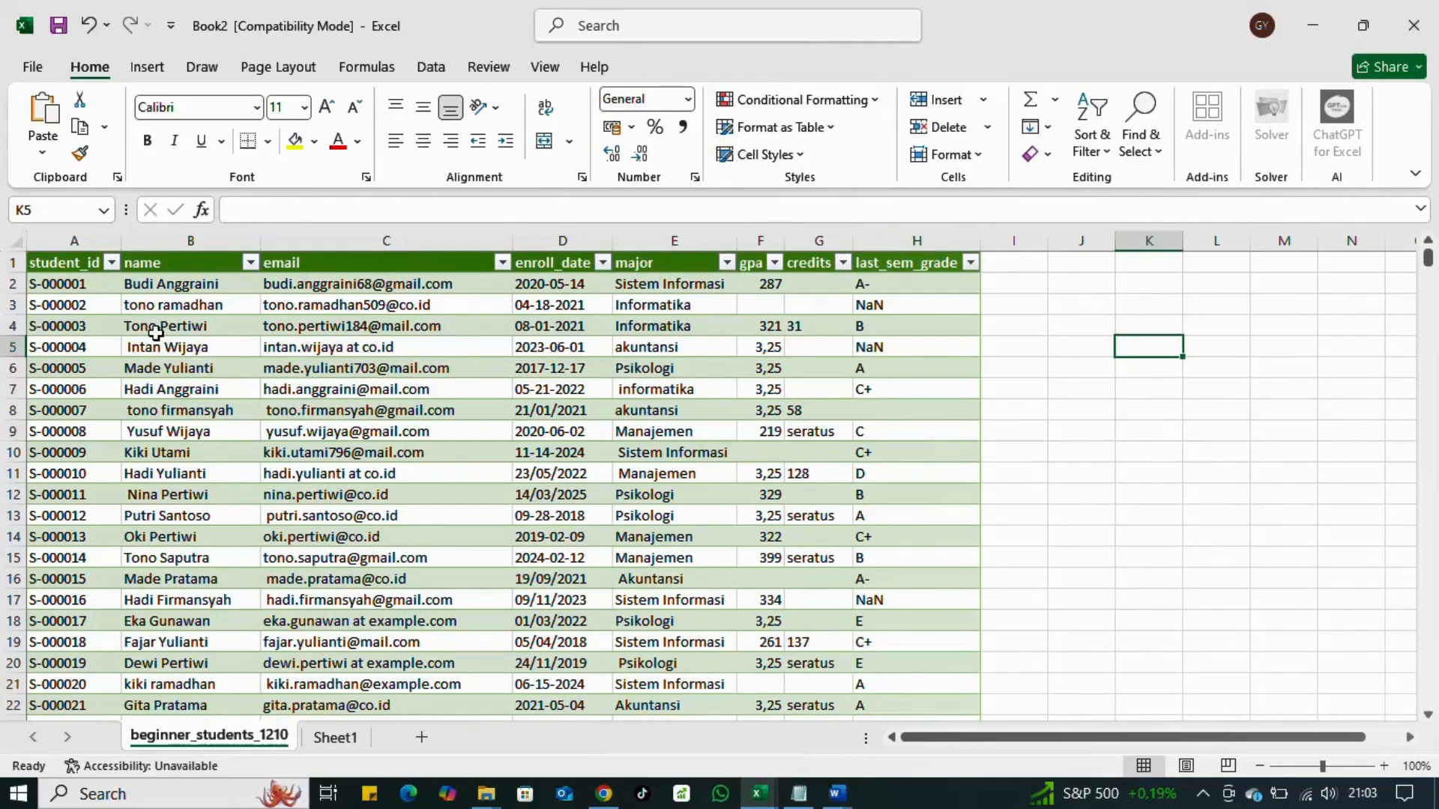
pyautogui.click(1108, 291)
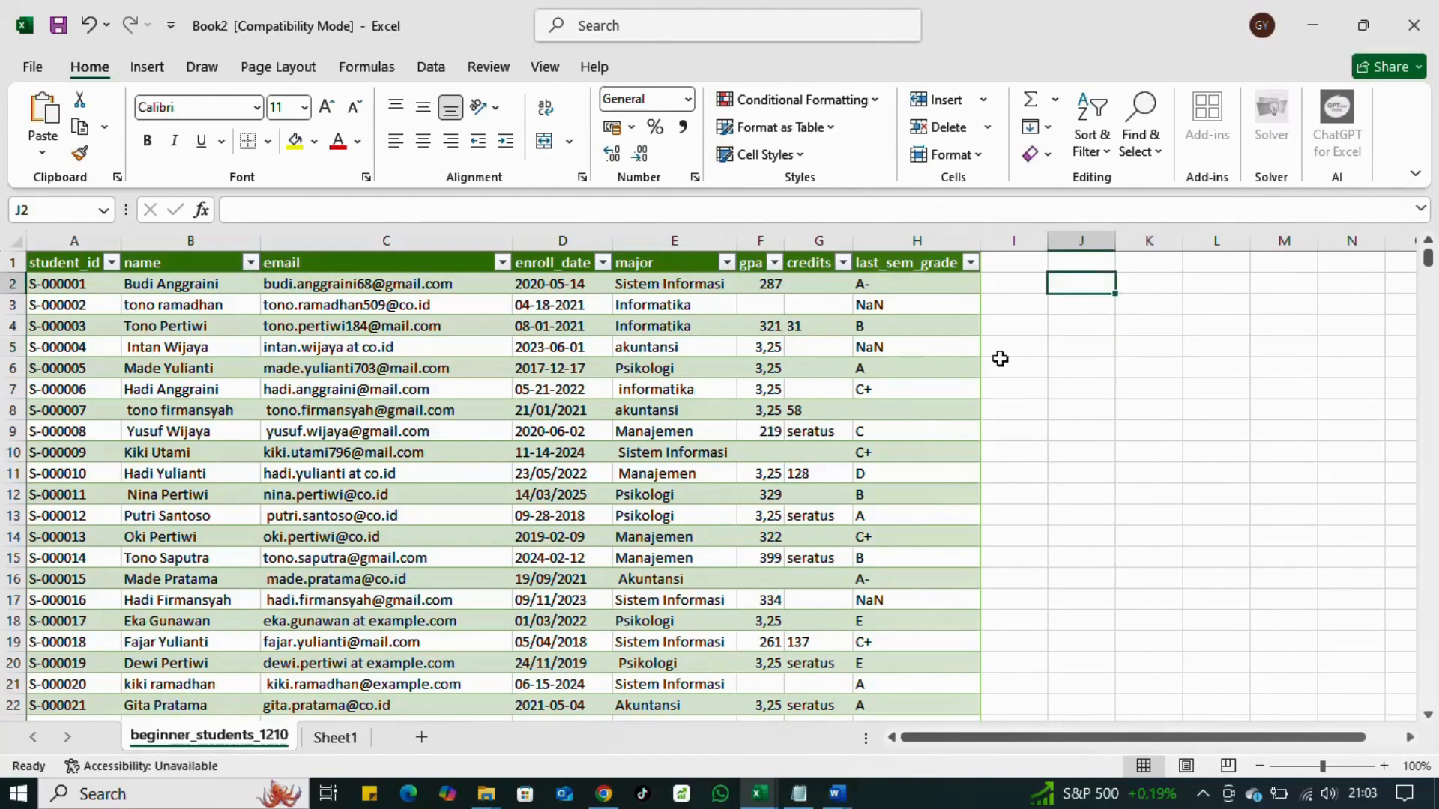
pyautogui.click(1001, 361)
pyautogui.click(1283, 370)
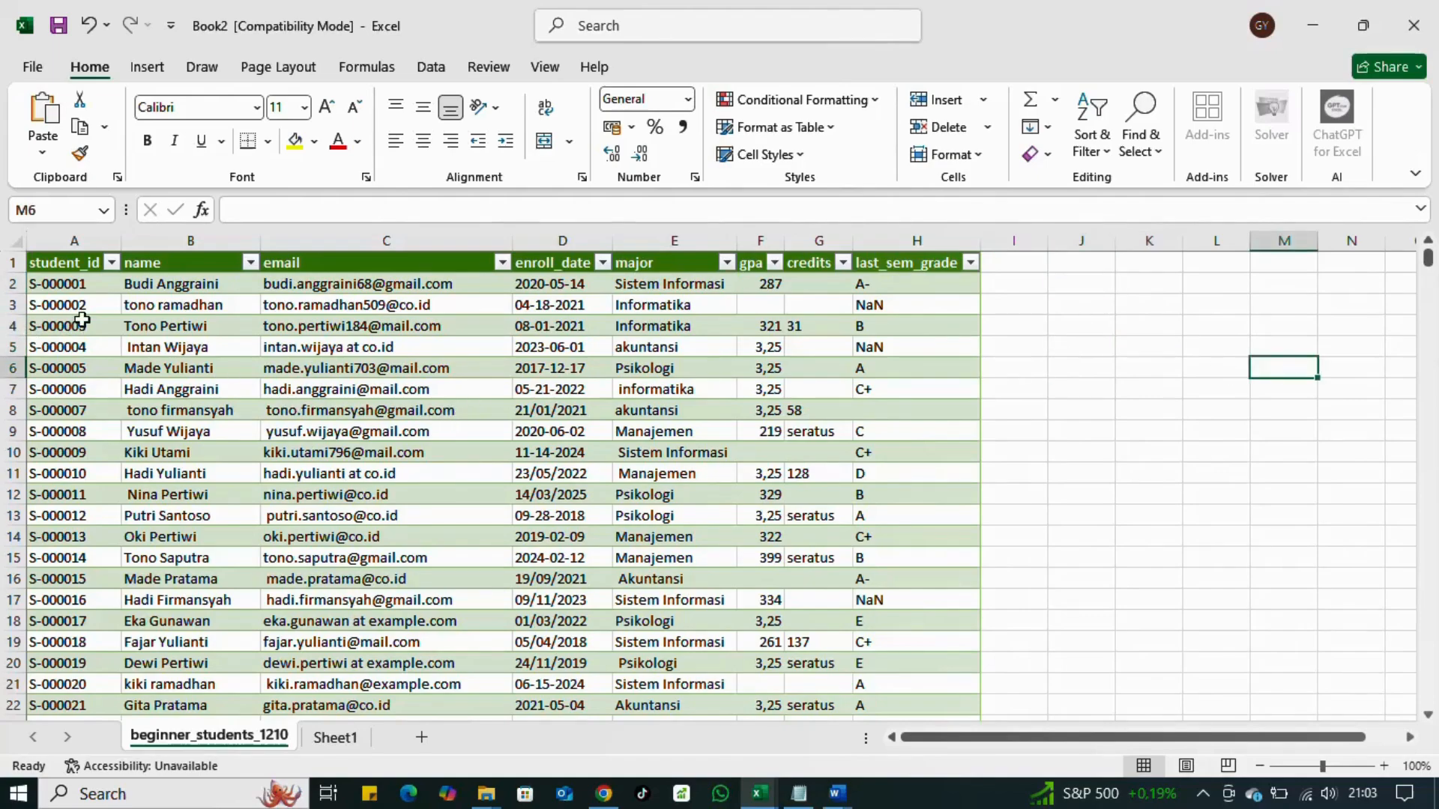
pyautogui.scroll(-7, 103, 518)
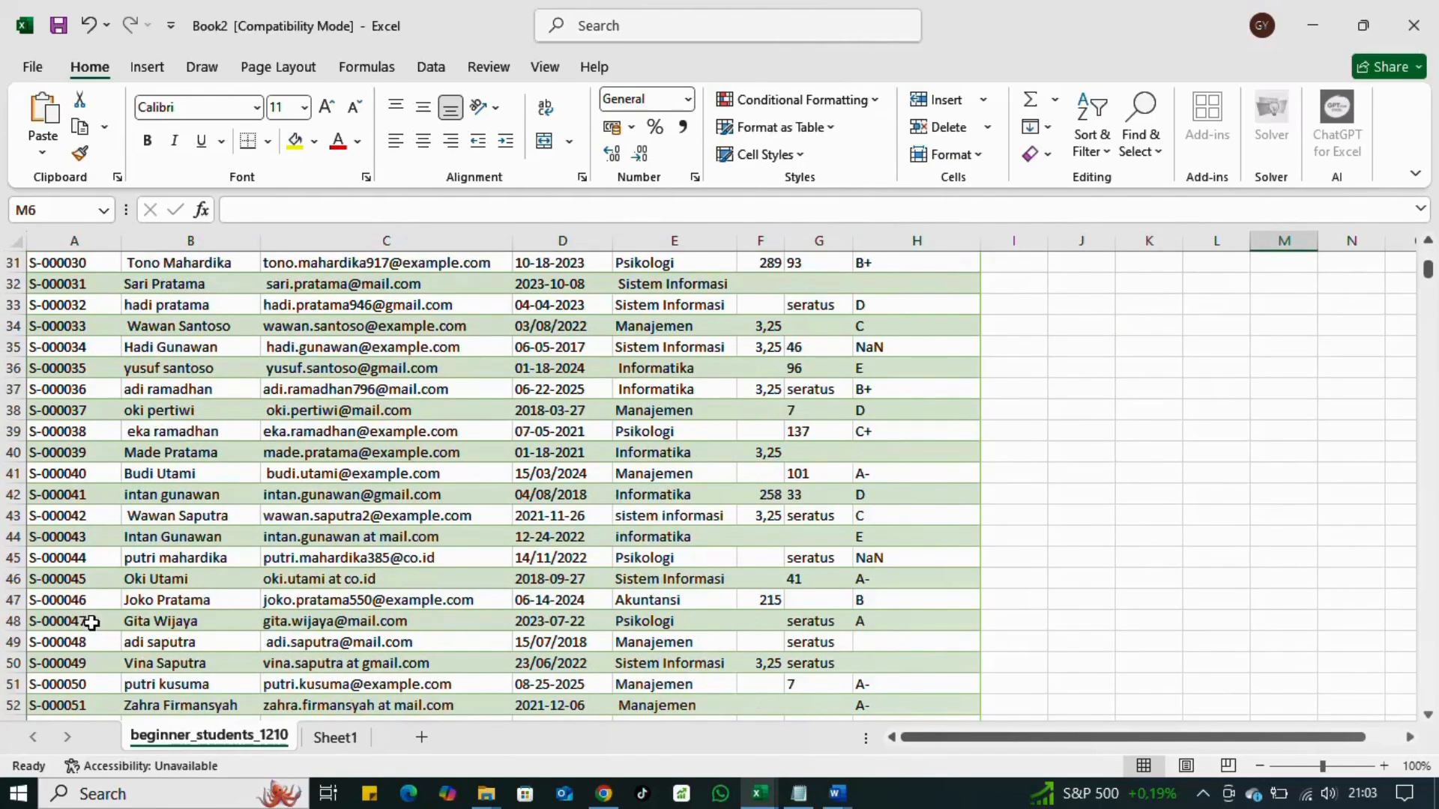
pyautogui.scroll(-7, 92, 625)
pyautogui.scroll(14, 92, 625)
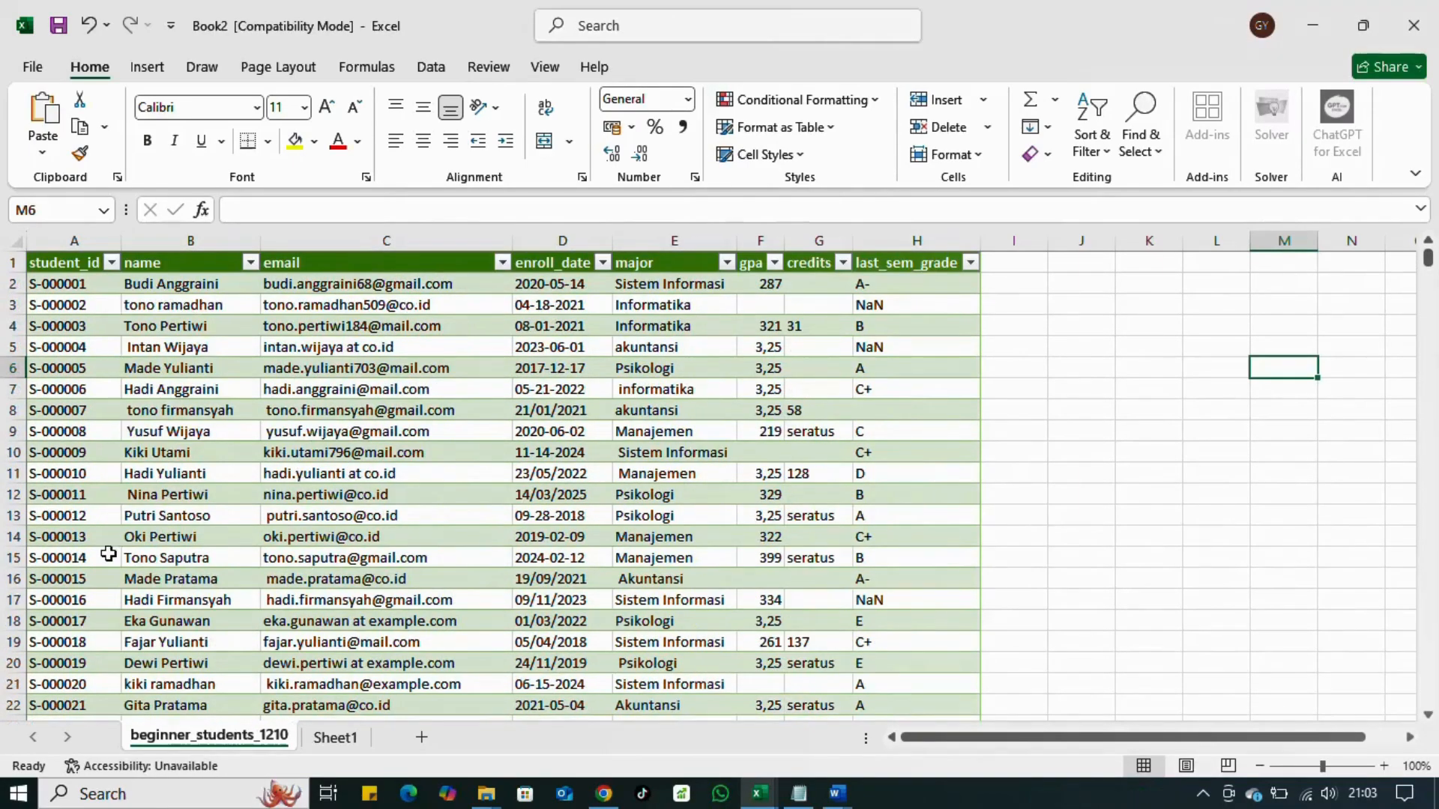
# Step: Filter the name column to only (Blanks) and review the rows without a student name
pyautogui.click(251, 263)
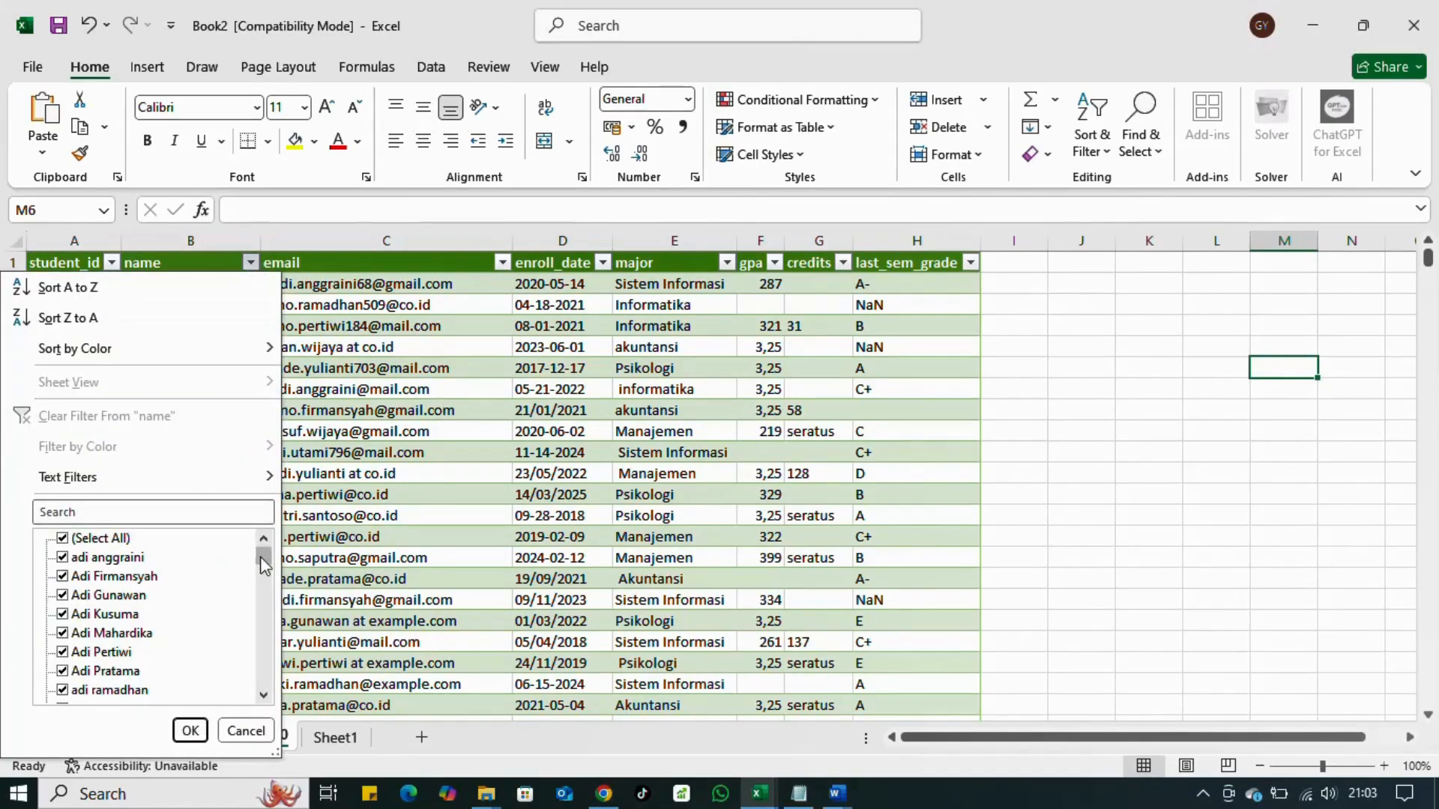
pyautogui.moveTo(263, 562); pyautogui.dragTo(259, 691)
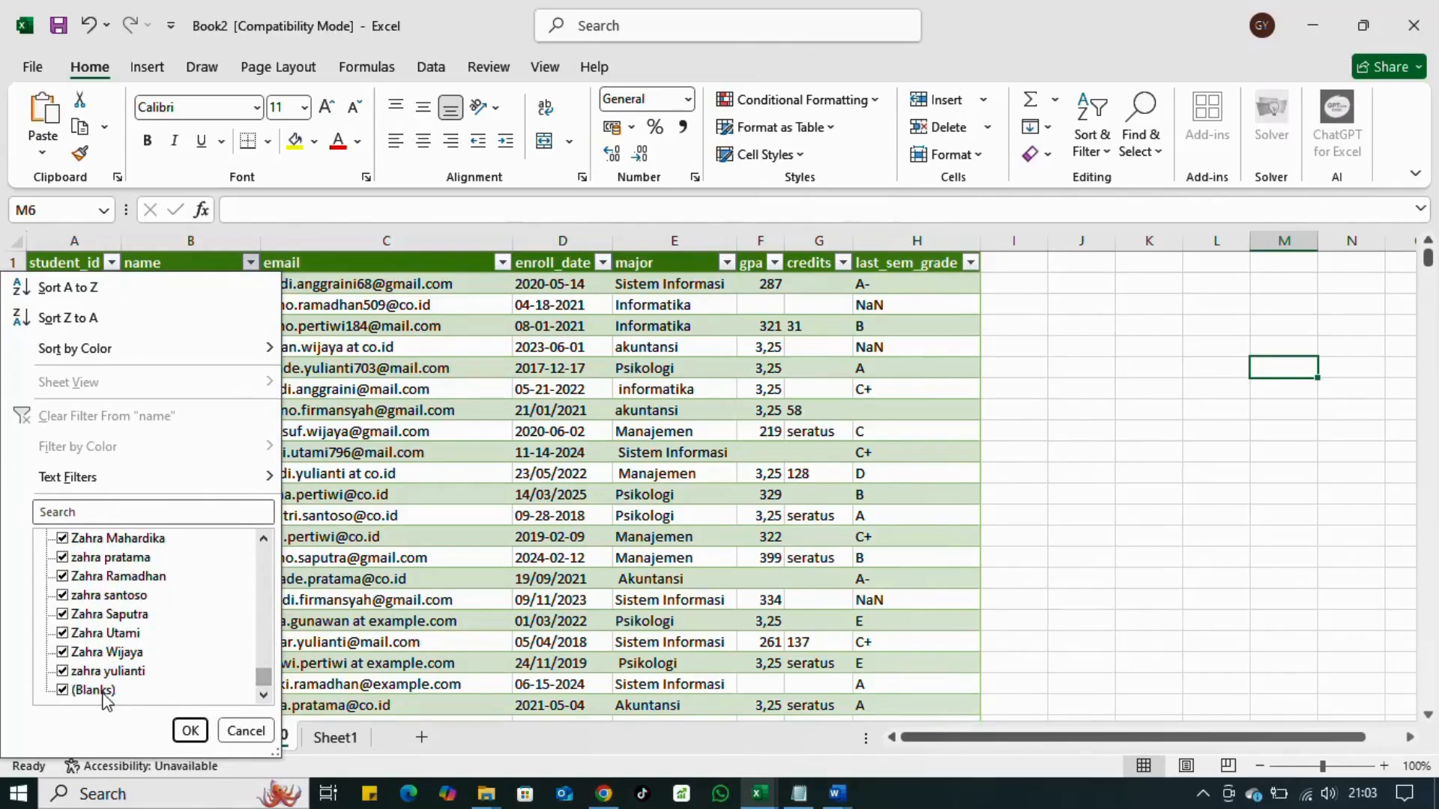
pyautogui.moveTo(256, 672); pyautogui.dragTo(246, 703)
pyautogui.click(105, 538)
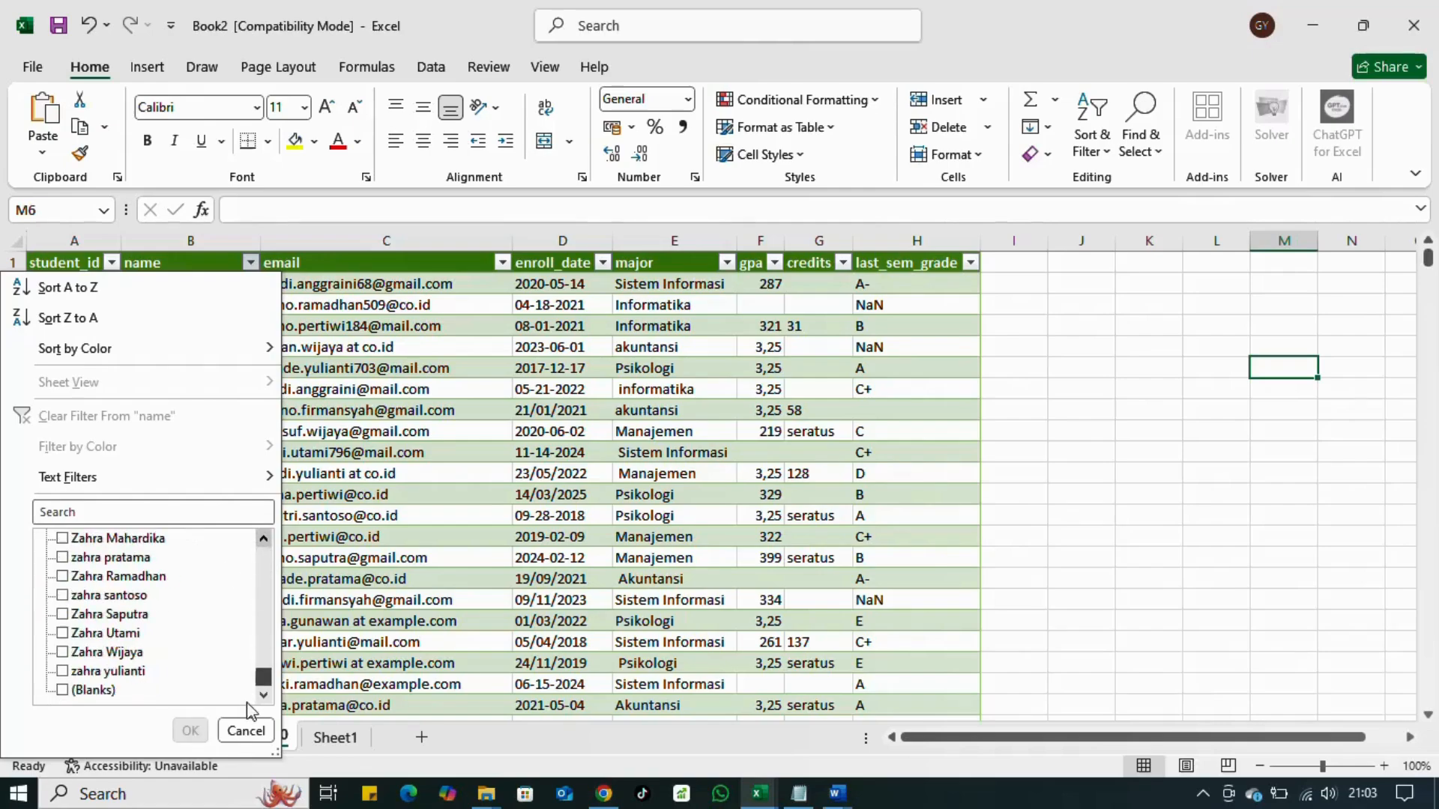
pyautogui.click(89, 690)
pyautogui.click(190, 731)
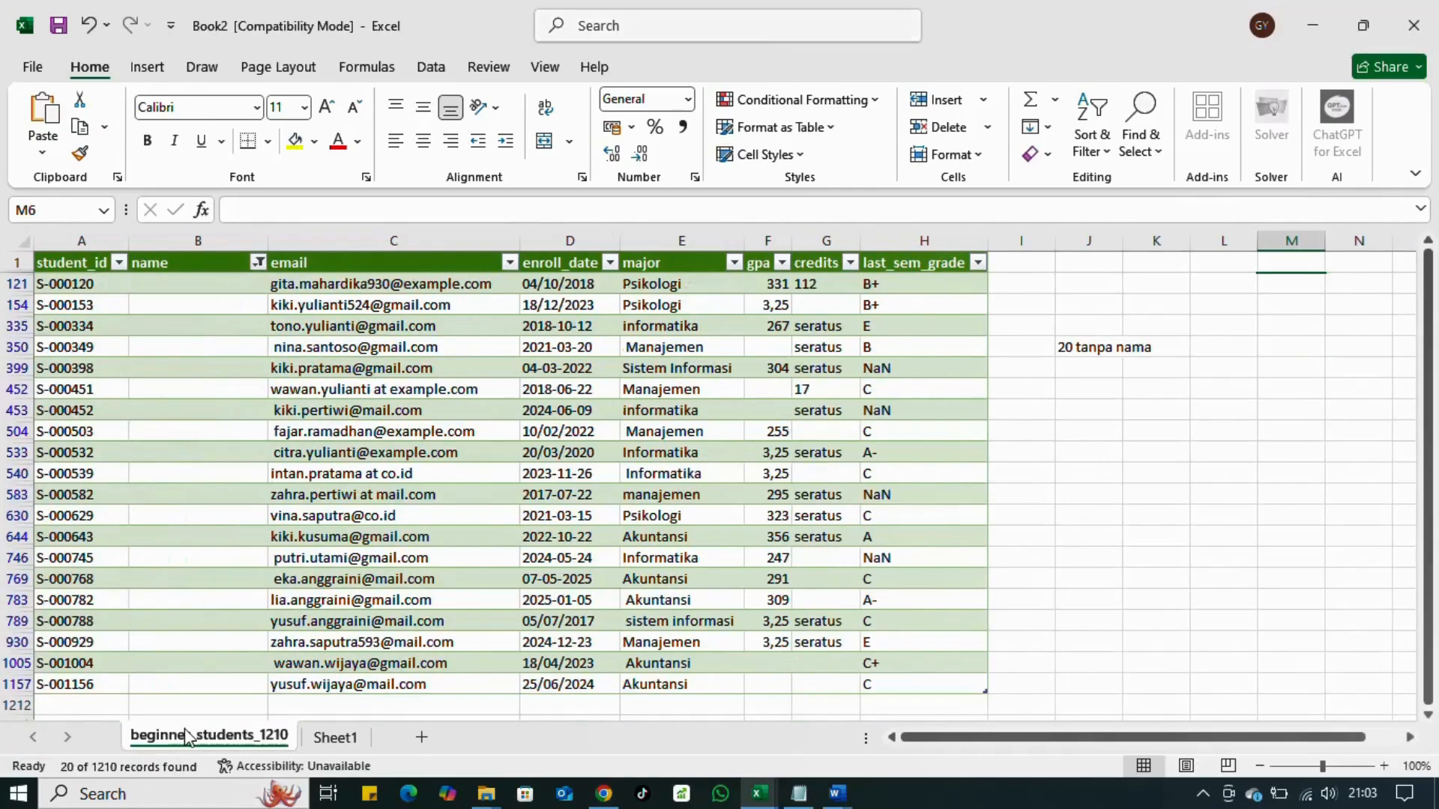
pyautogui.scroll(-1, 240, 623)
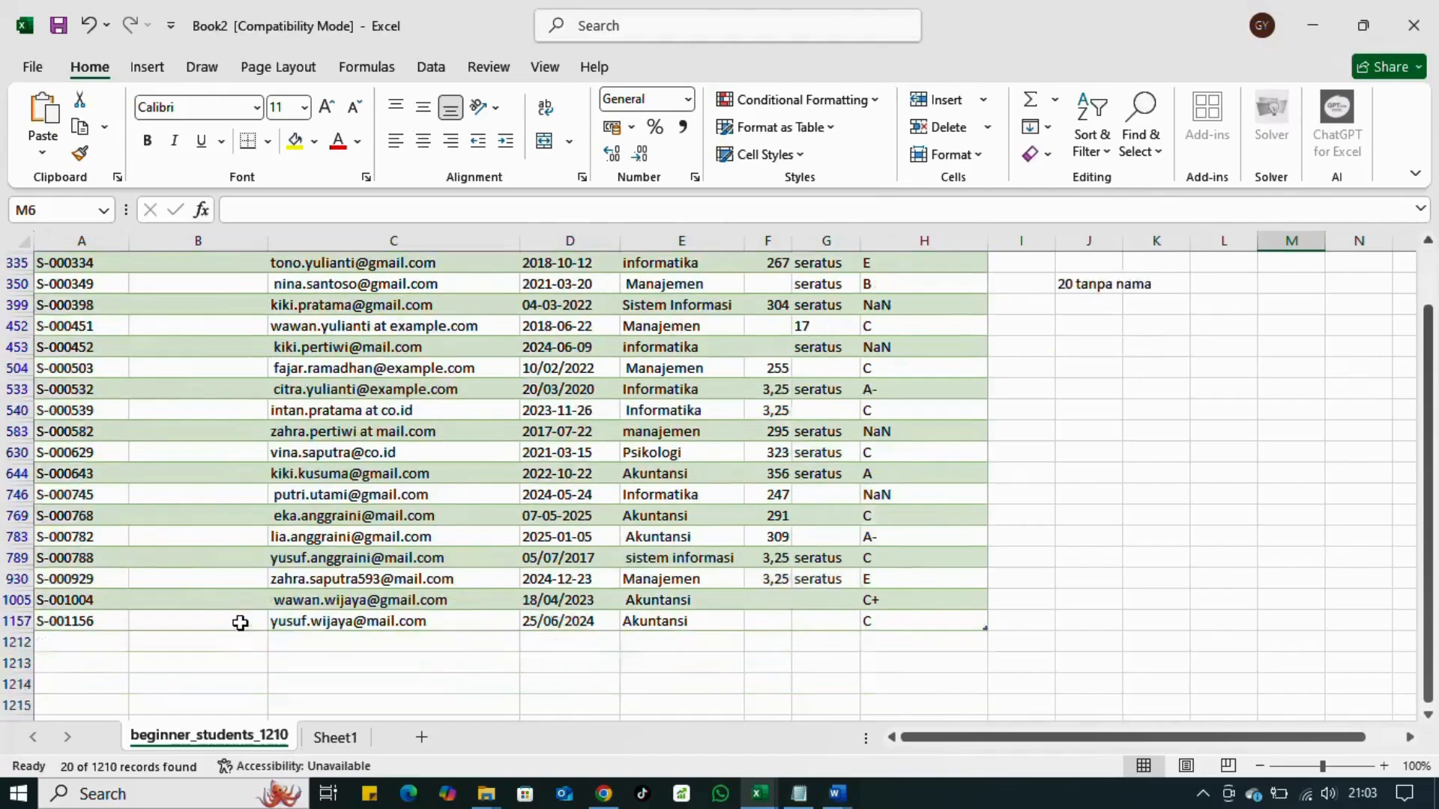
pyautogui.scroll(1, 240, 622)
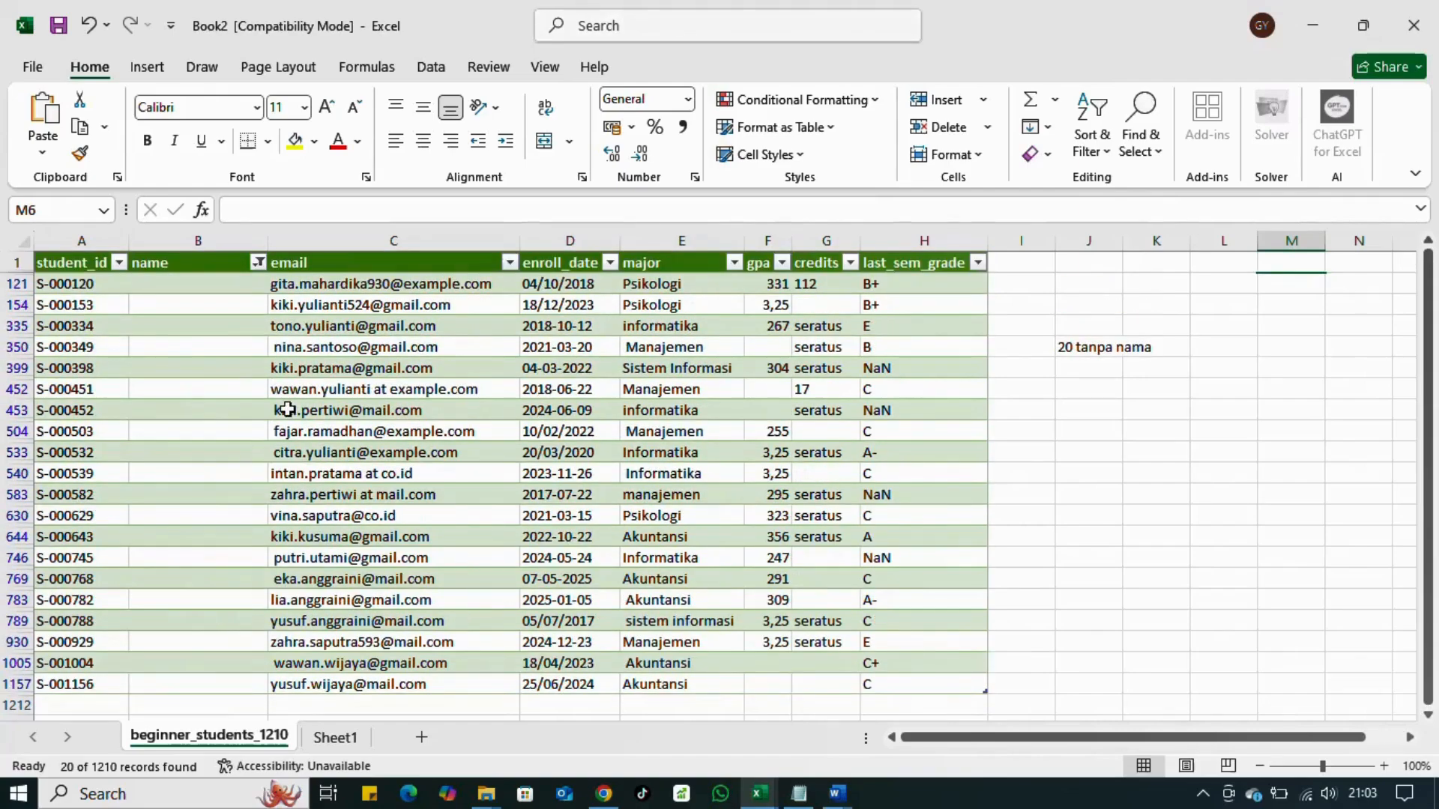
# Step: Open the beginner_students_1210 query in the Power Query Editor from the workbook's queries
pyautogui.click(429, 67)
pyautogui.click(510, 99)
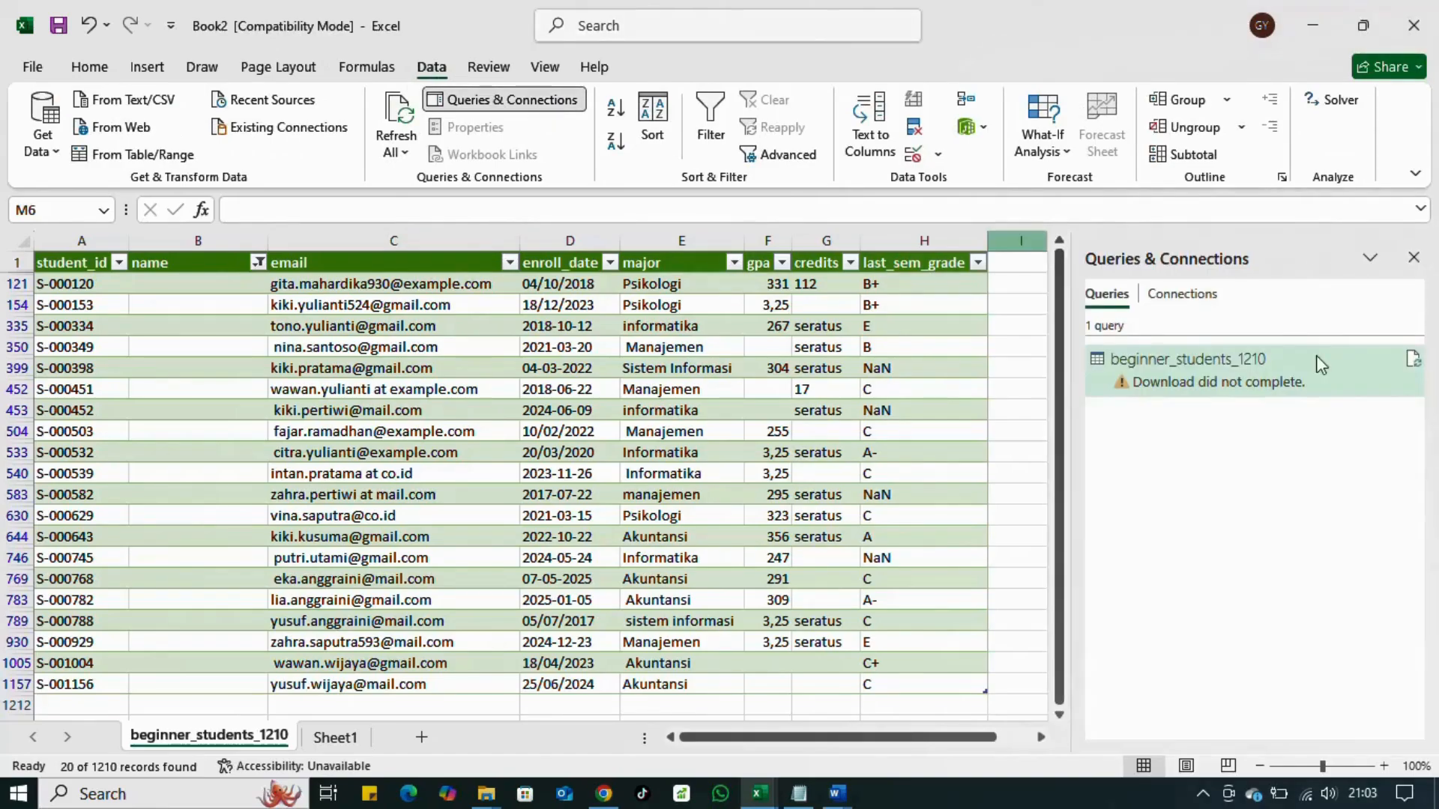
pyautogui.doubleClick(1261, 363)
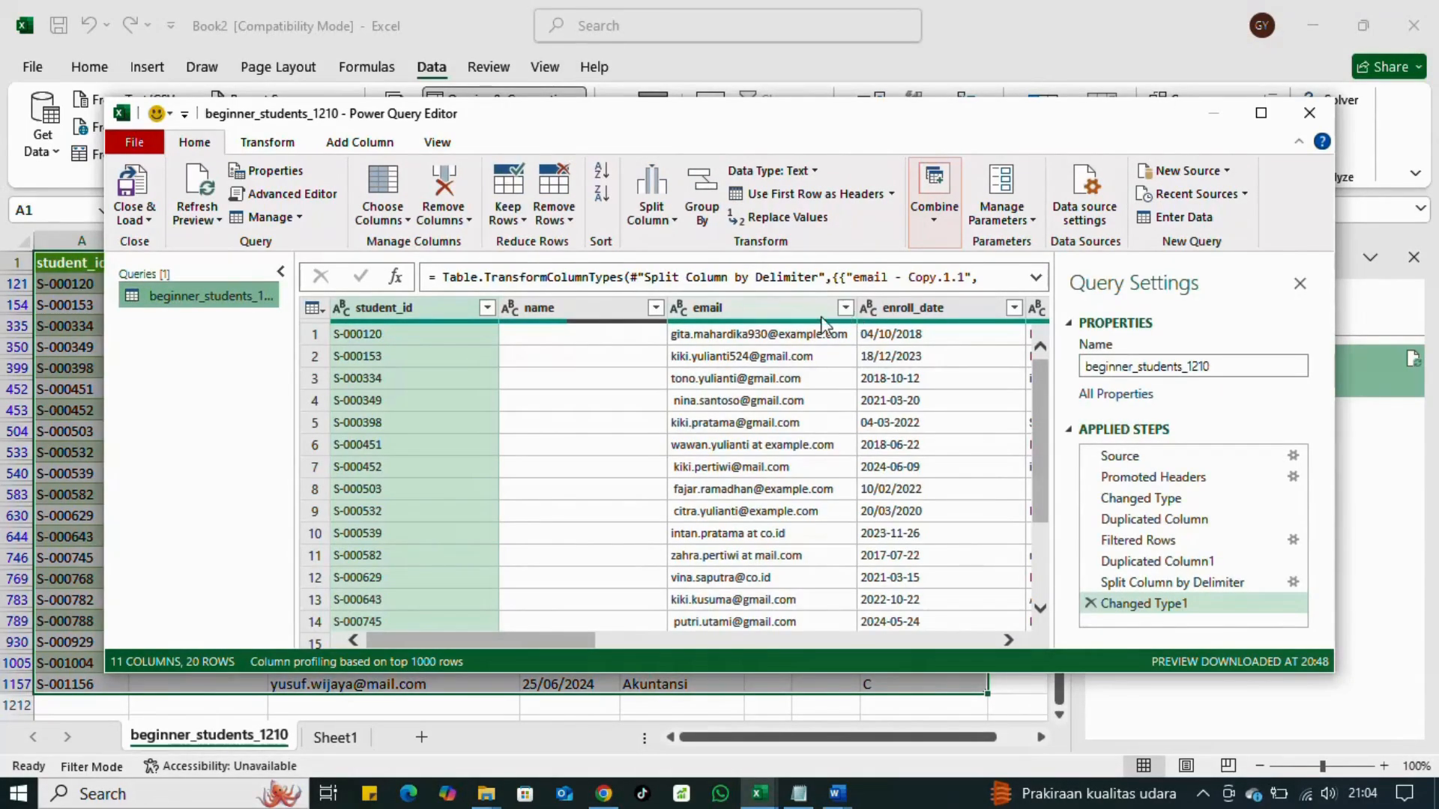
# Step: Duplicate the email column in the beginner_students_1210 query
pyautogui.click(709, 309)
pyautogui.rightClick(708, 309)
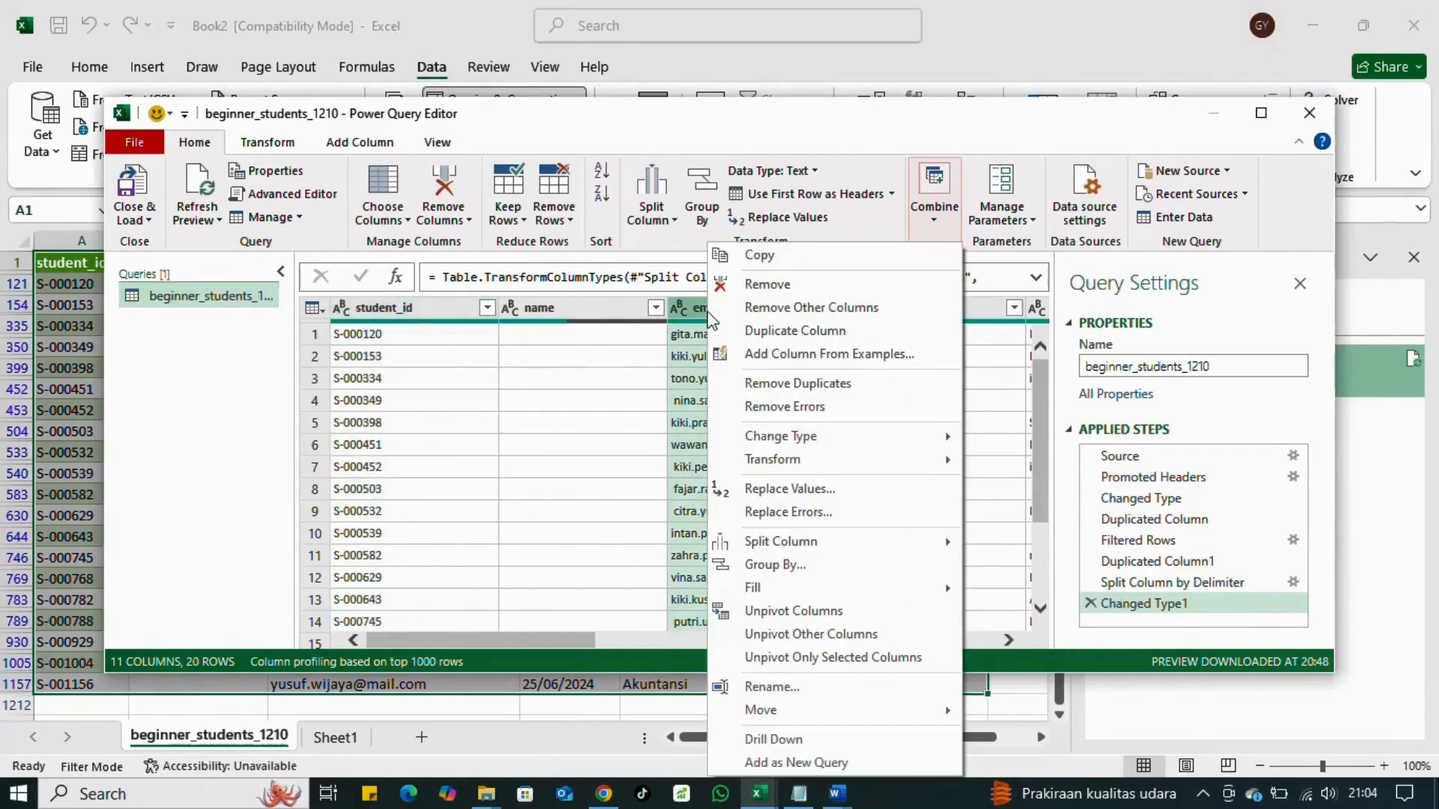
pyautogui.click(807, 331)
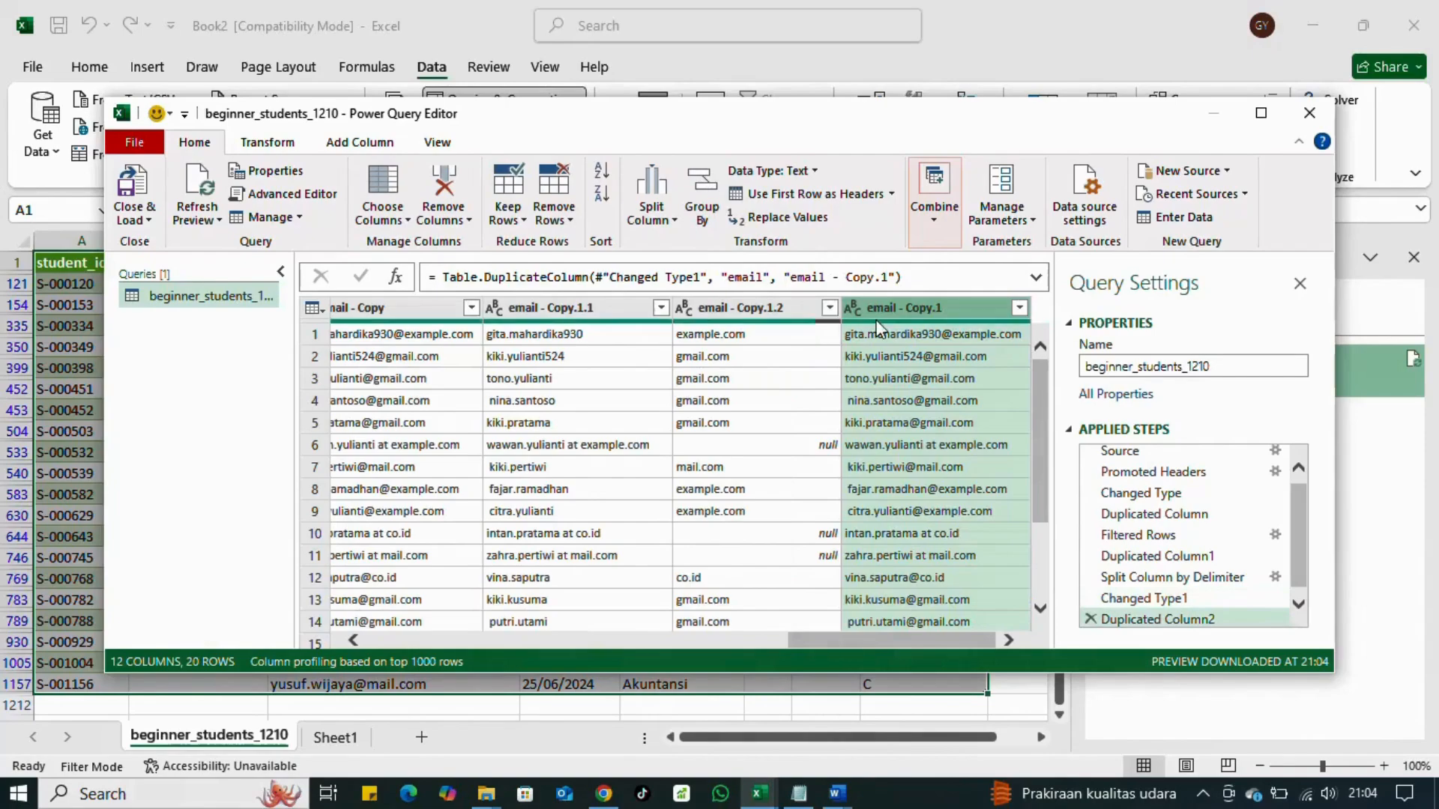
# Step: Split the newly duplicated email column by the custom delimiter @ at the left-most delimiter
pyautogui.click(284, 149)
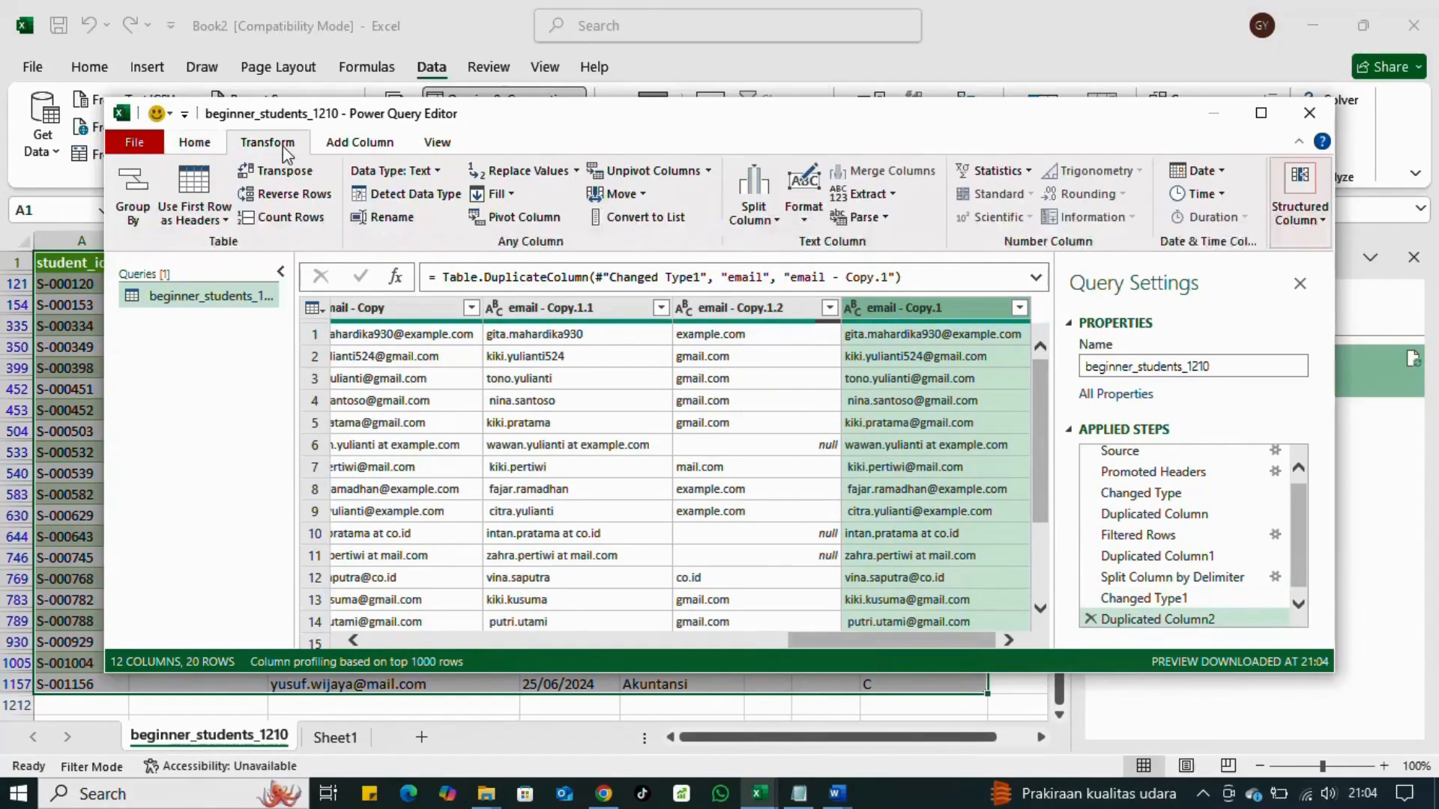
pyautogui.click(755, 217)
pyautogui.click(784, 242)
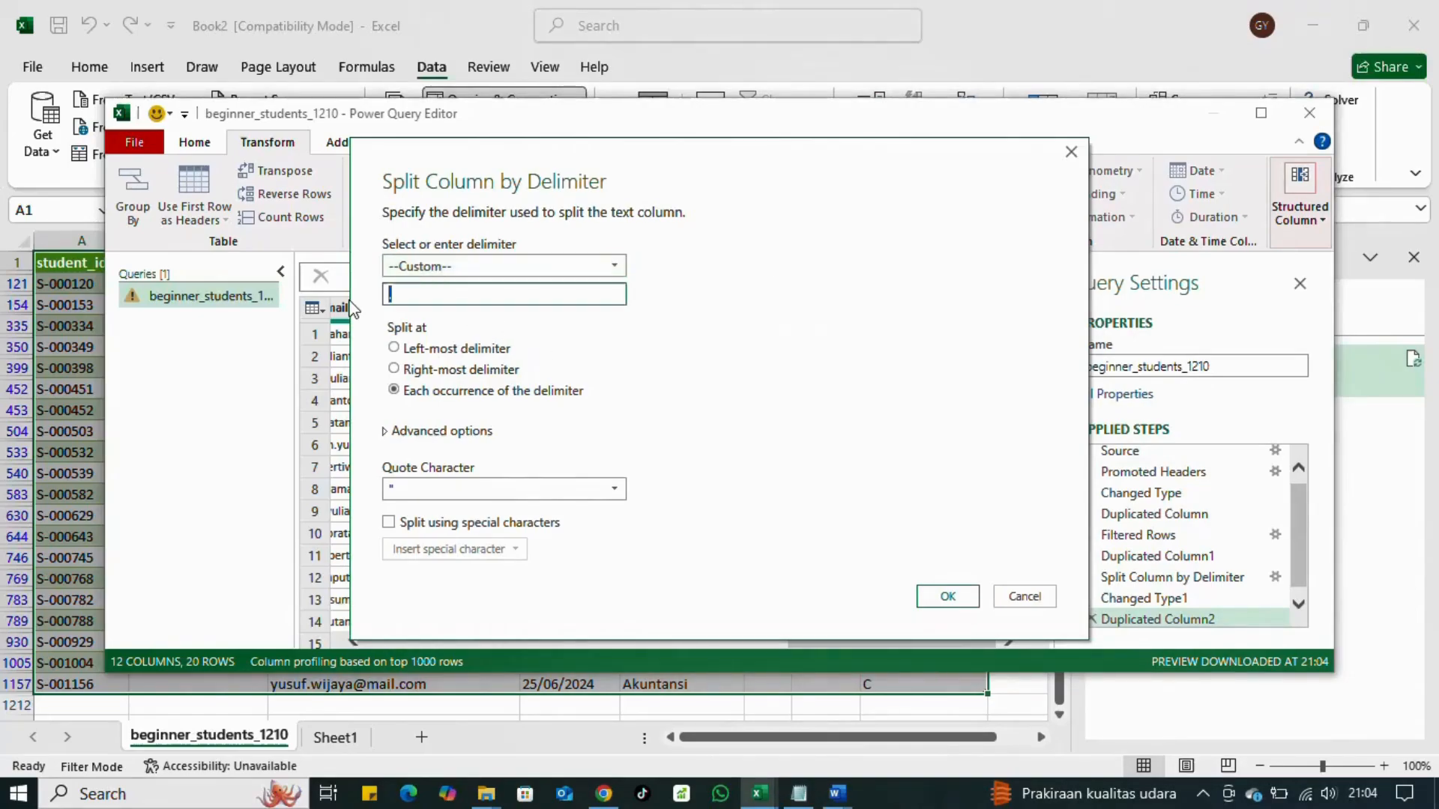
pyautogui.press('Tab')
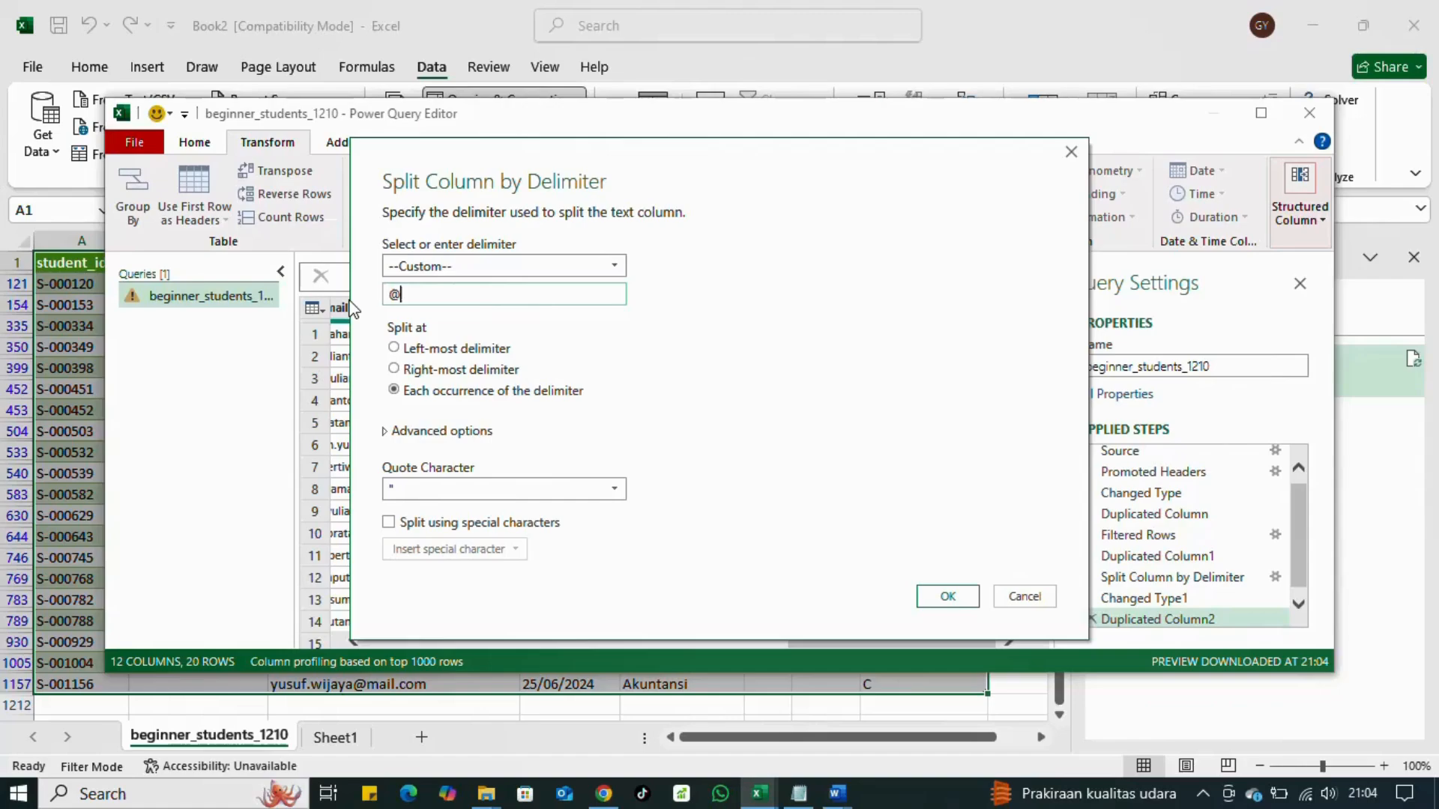
pyautogui.click(409, 354)
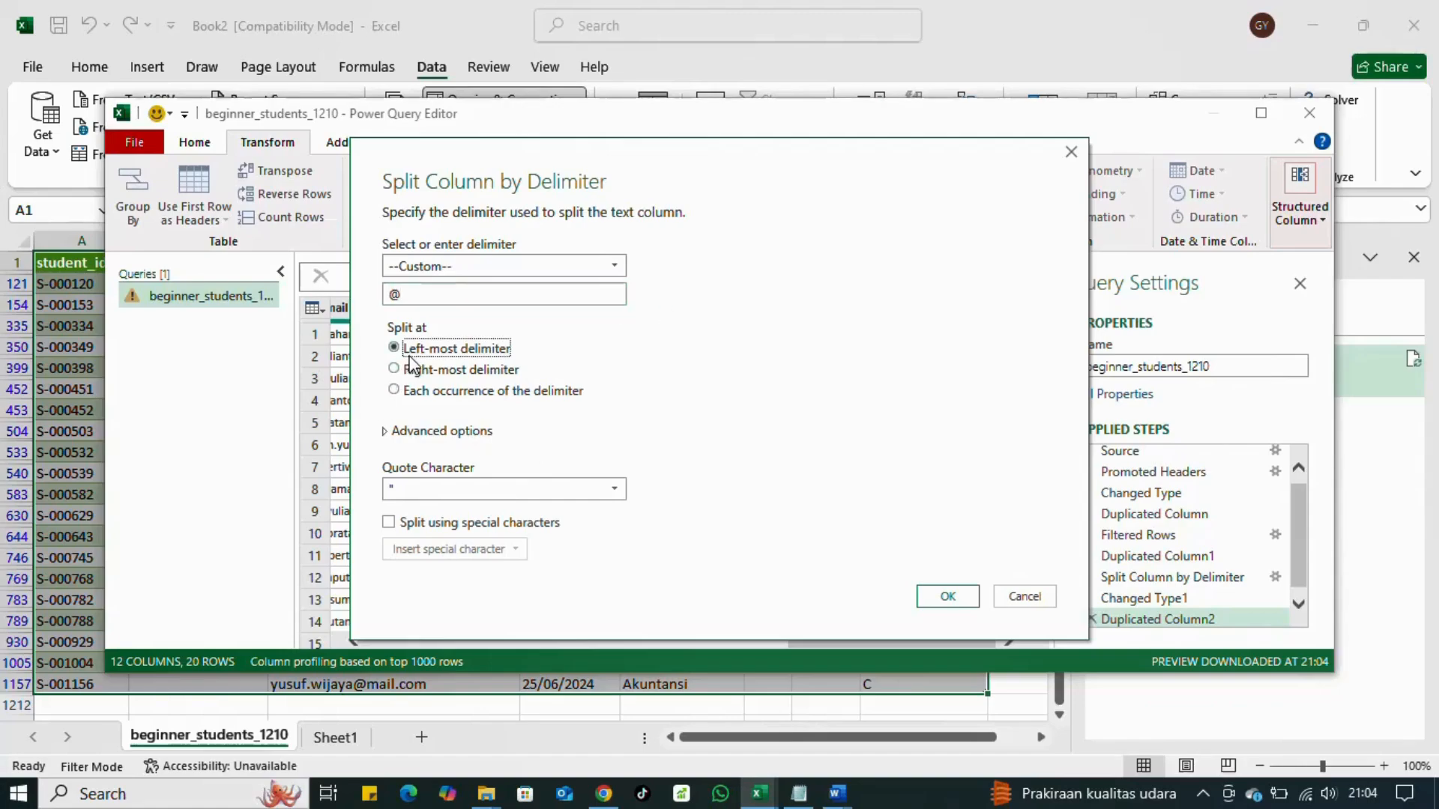
pyautogui.click(947, 596)
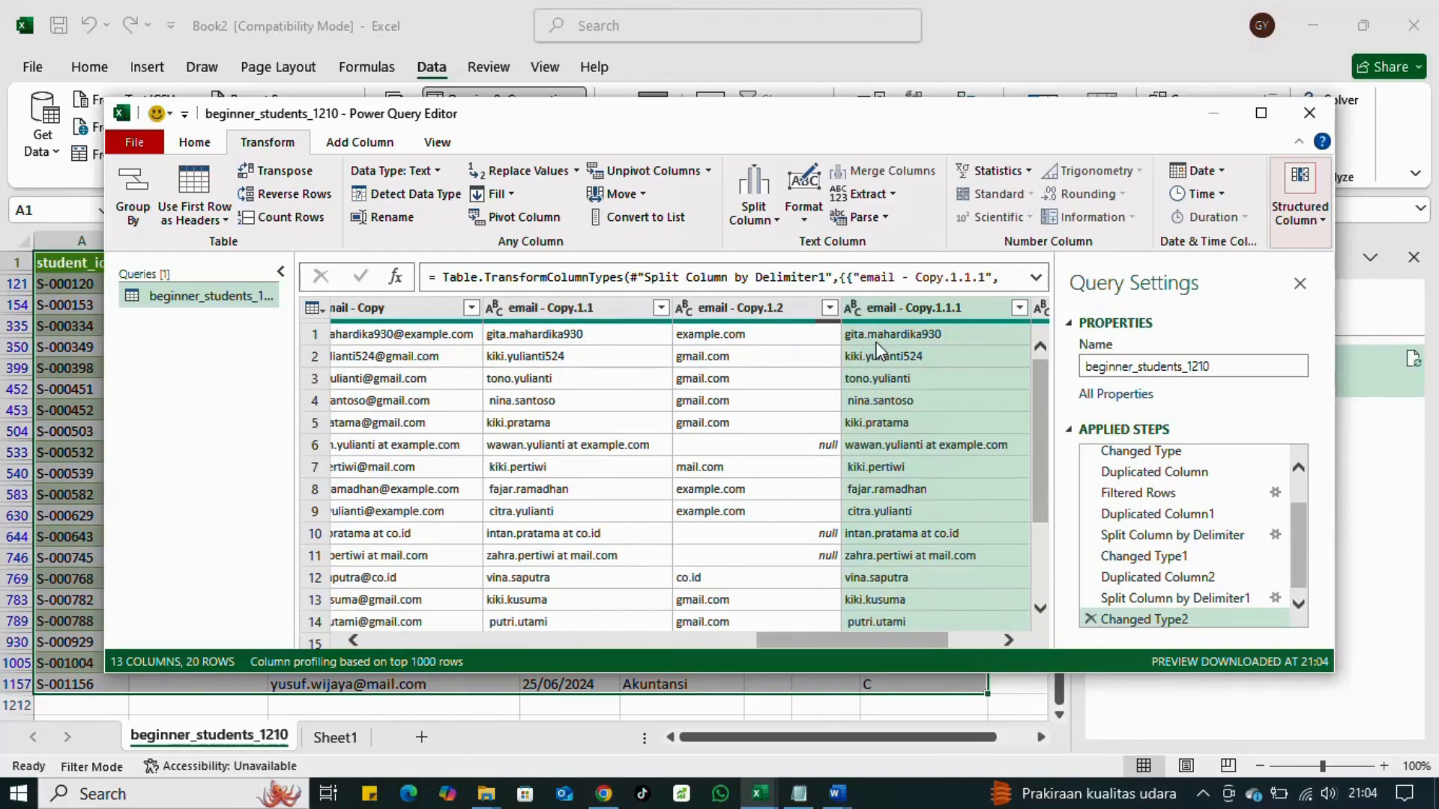
pyautogui.rightClick(989, 312)
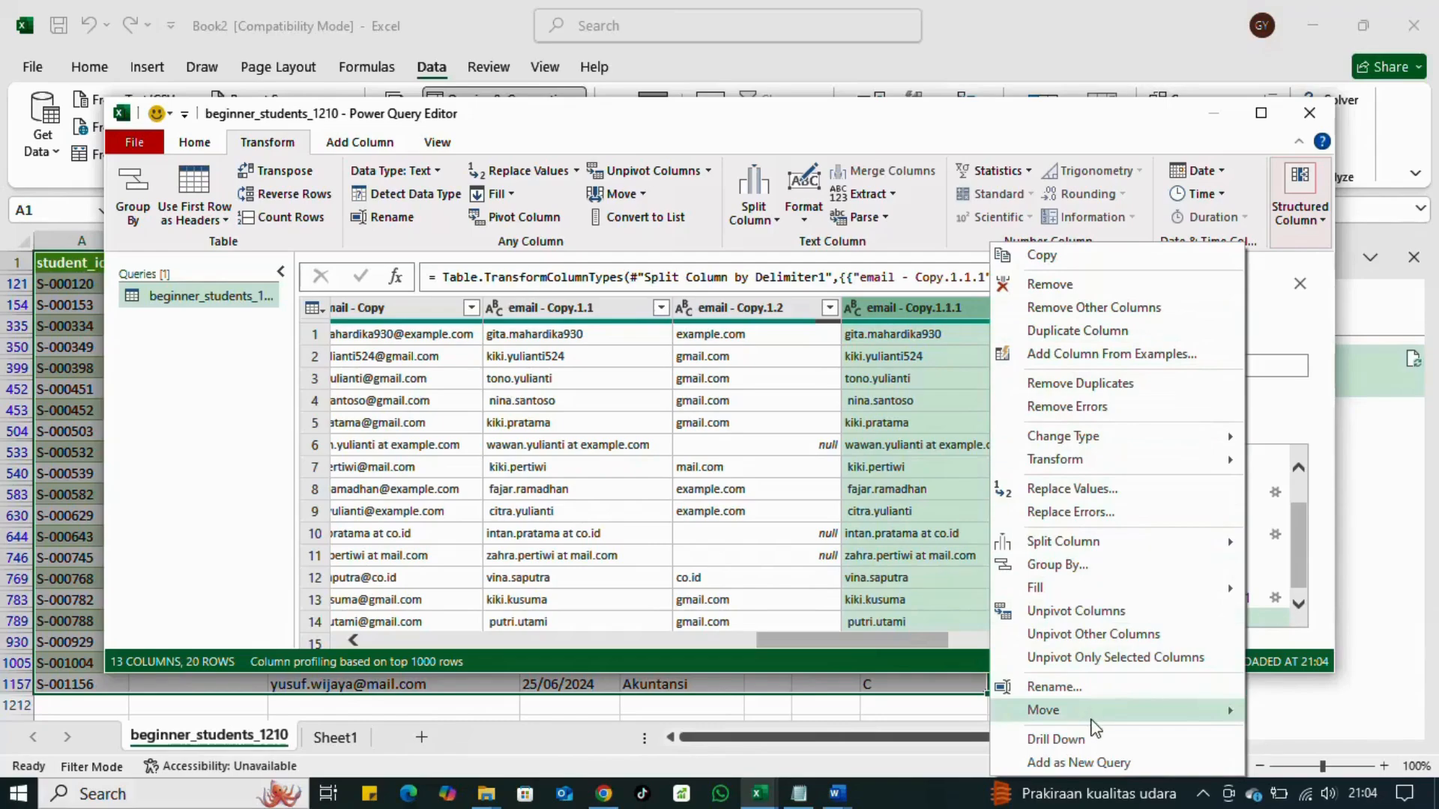
pyautogui.click(943, 487)
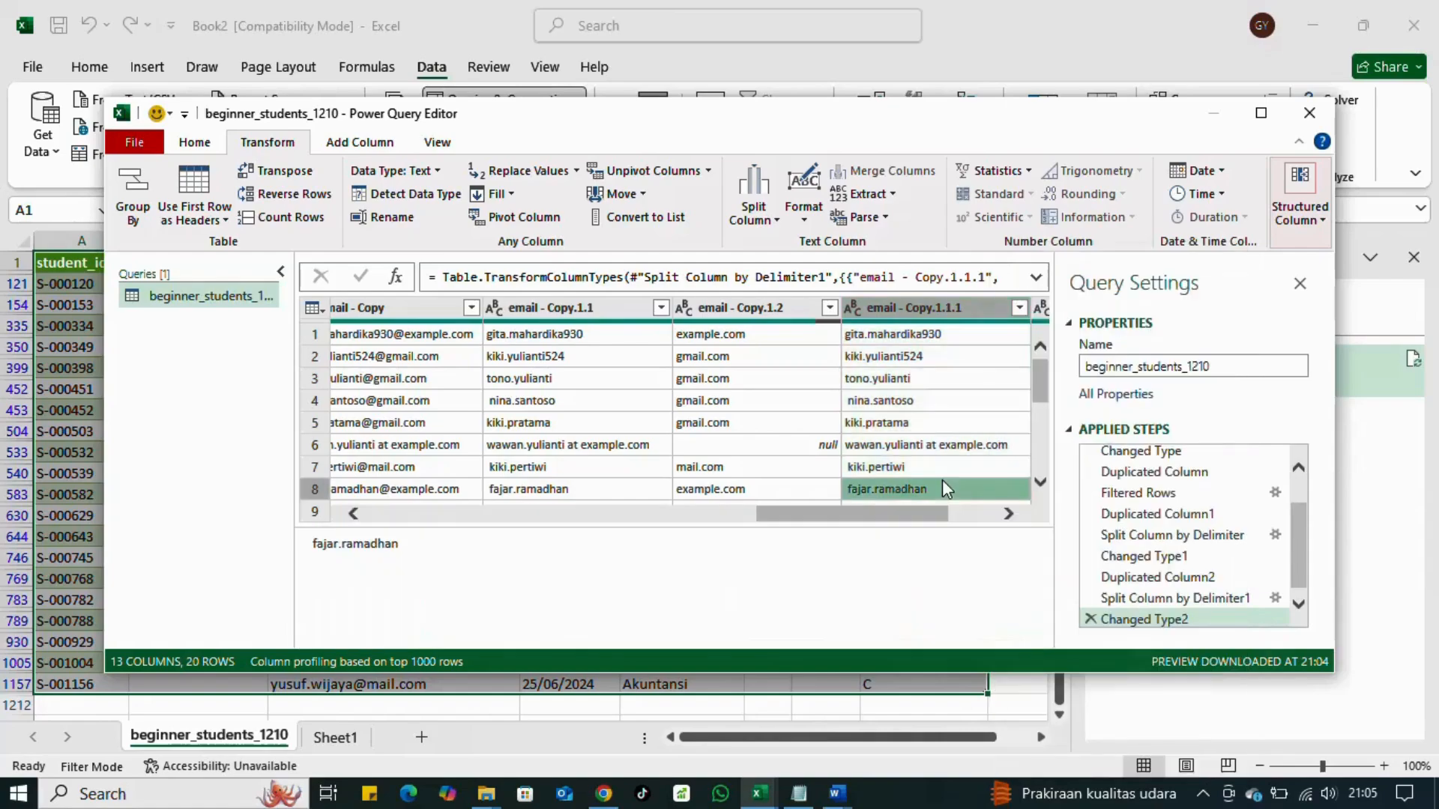
pyautogui.click(193, 144)
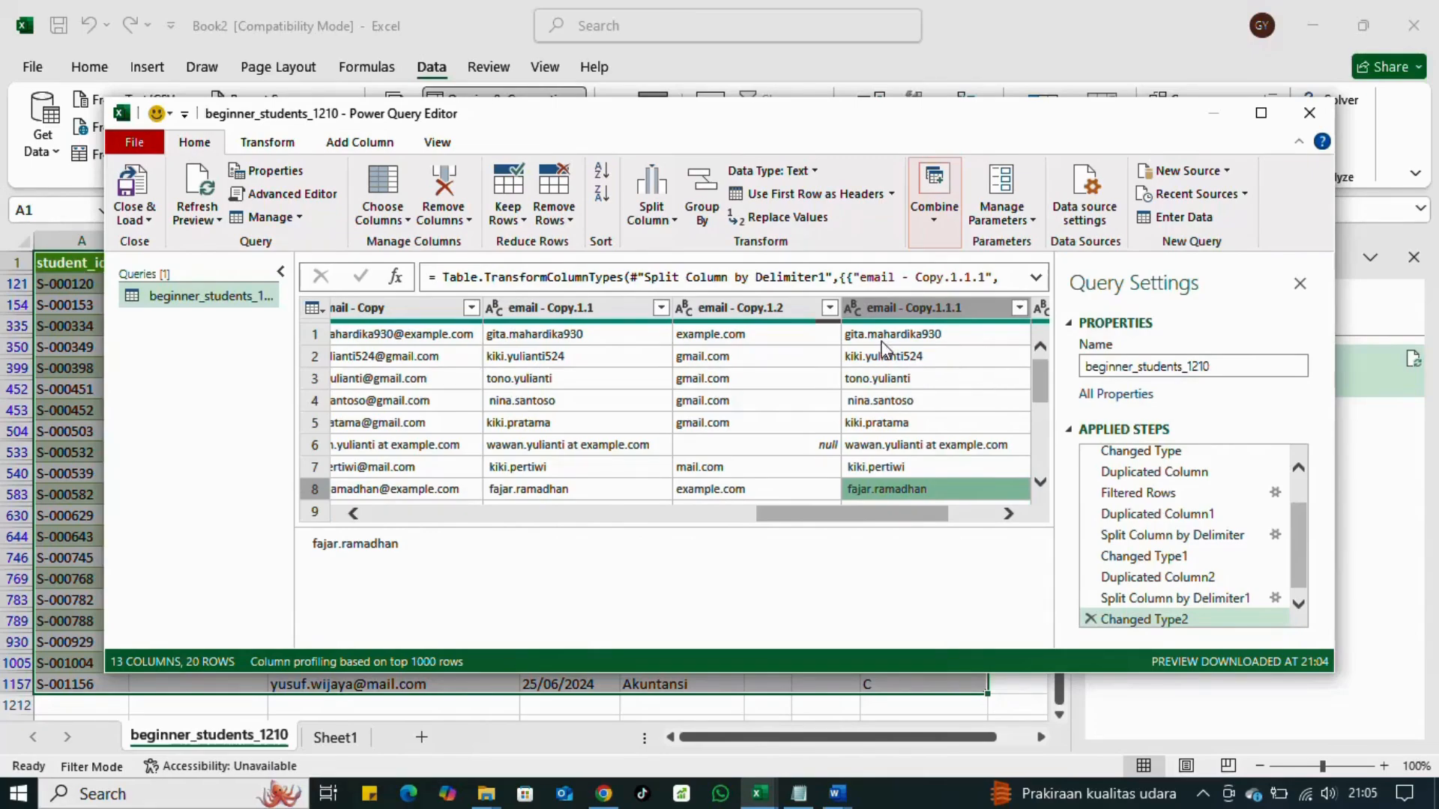
# Step: Close the Power Query Editor and the workbook's query list to return to the student table
pyautogui.click(1306, 124)
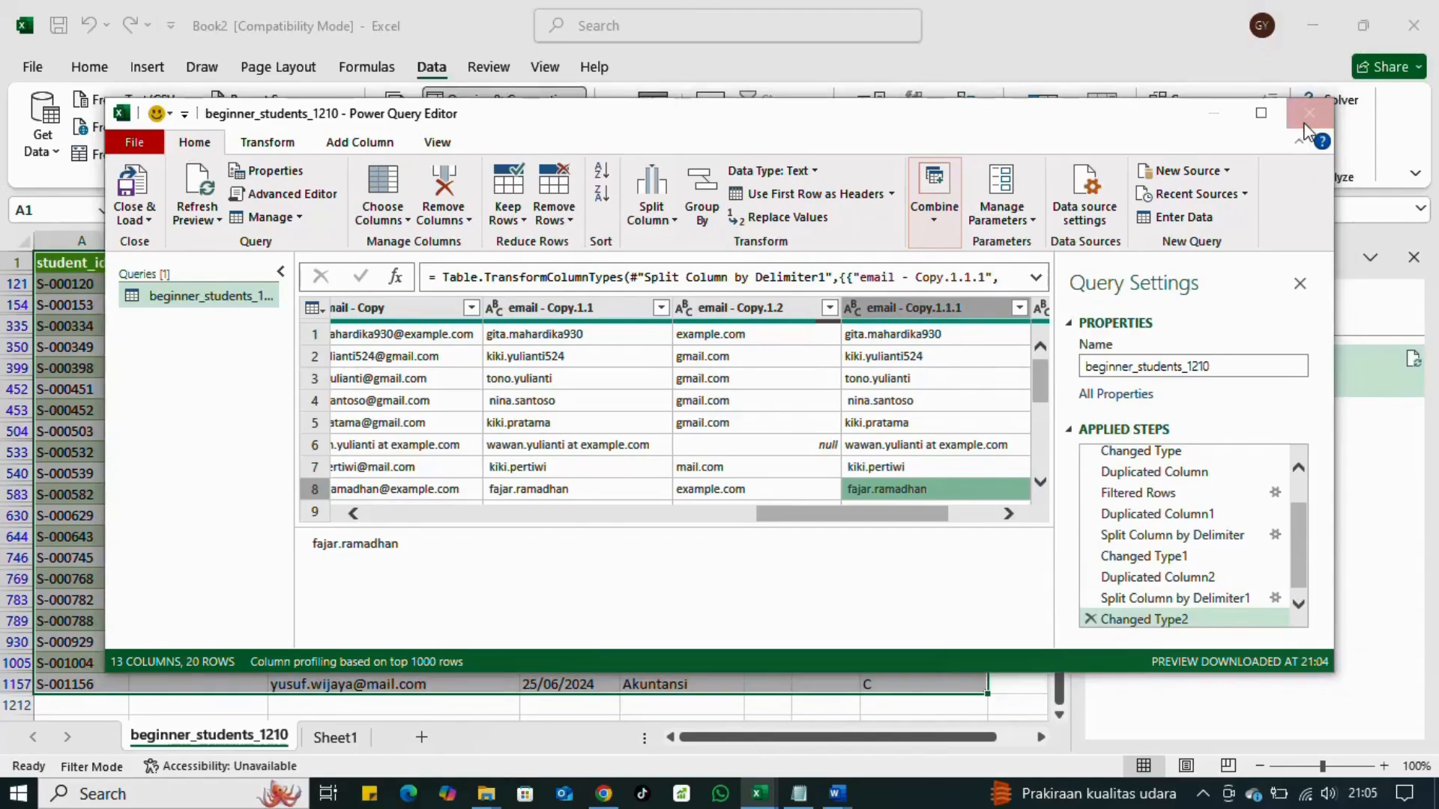
pyautogui.click(821, 431)
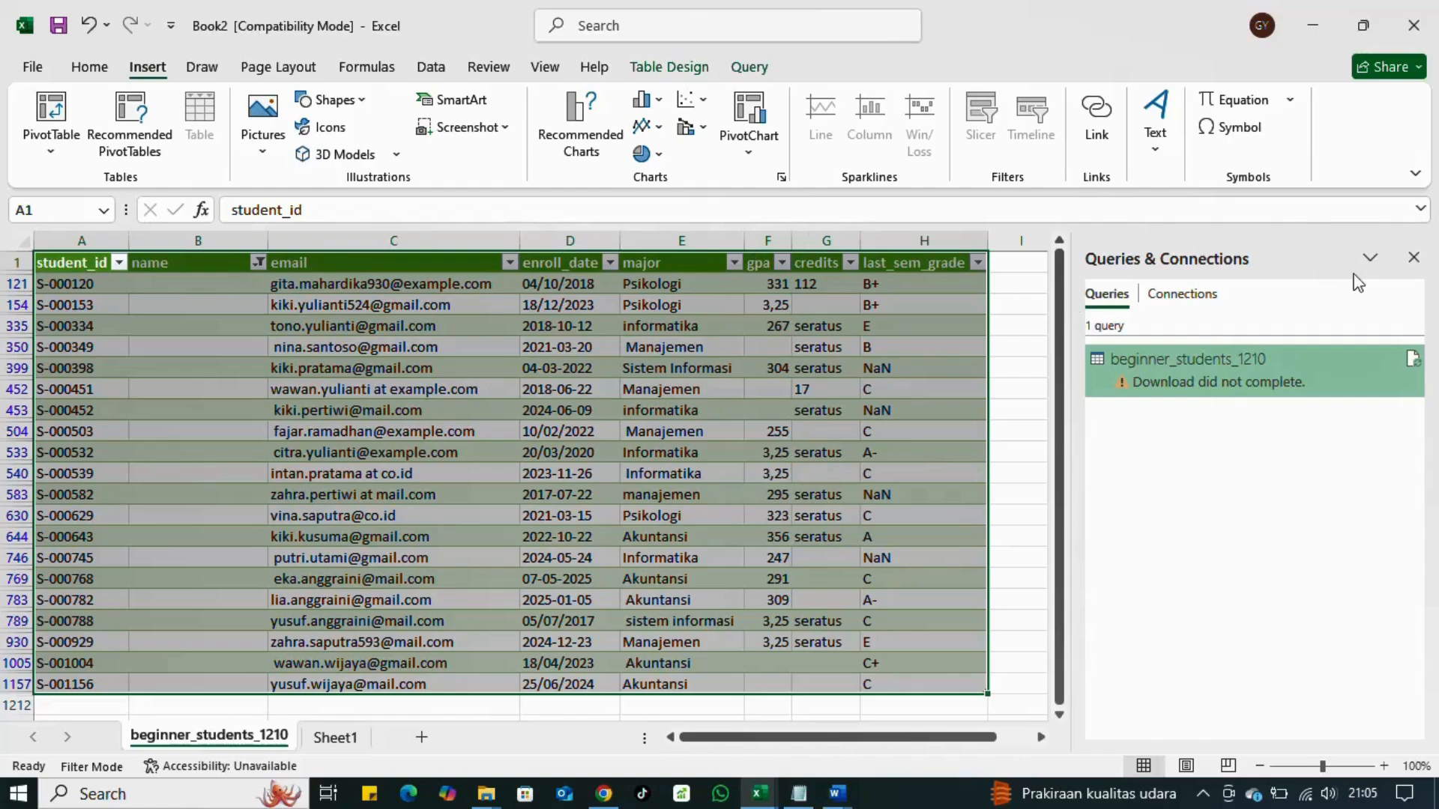
pyautogui.click(1414, 257)
pyautogui.click(579, 389)
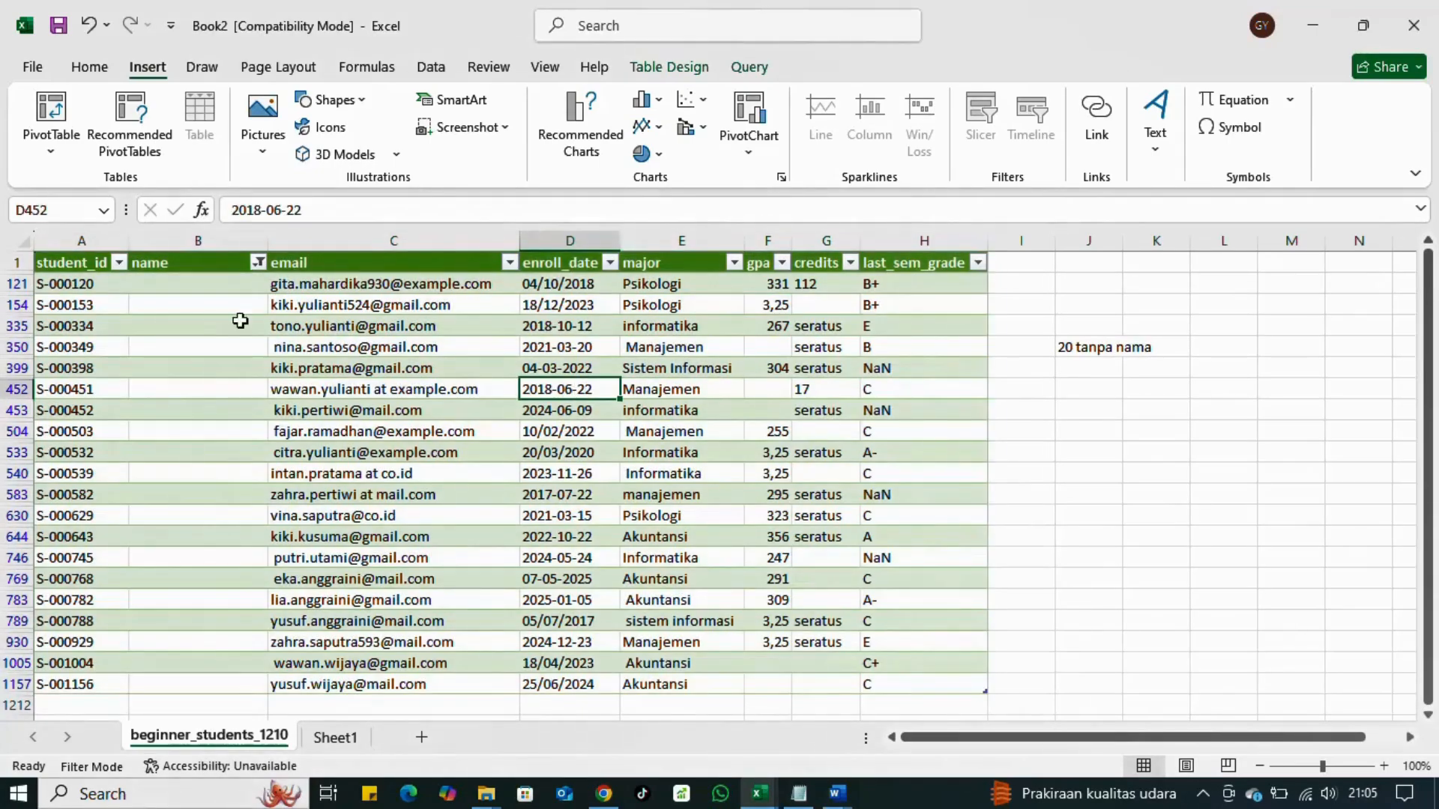
# Step: Switch to the Book1 workbook and look through its student table, comparing the name and email columns
pyautogui.click(258, 261)
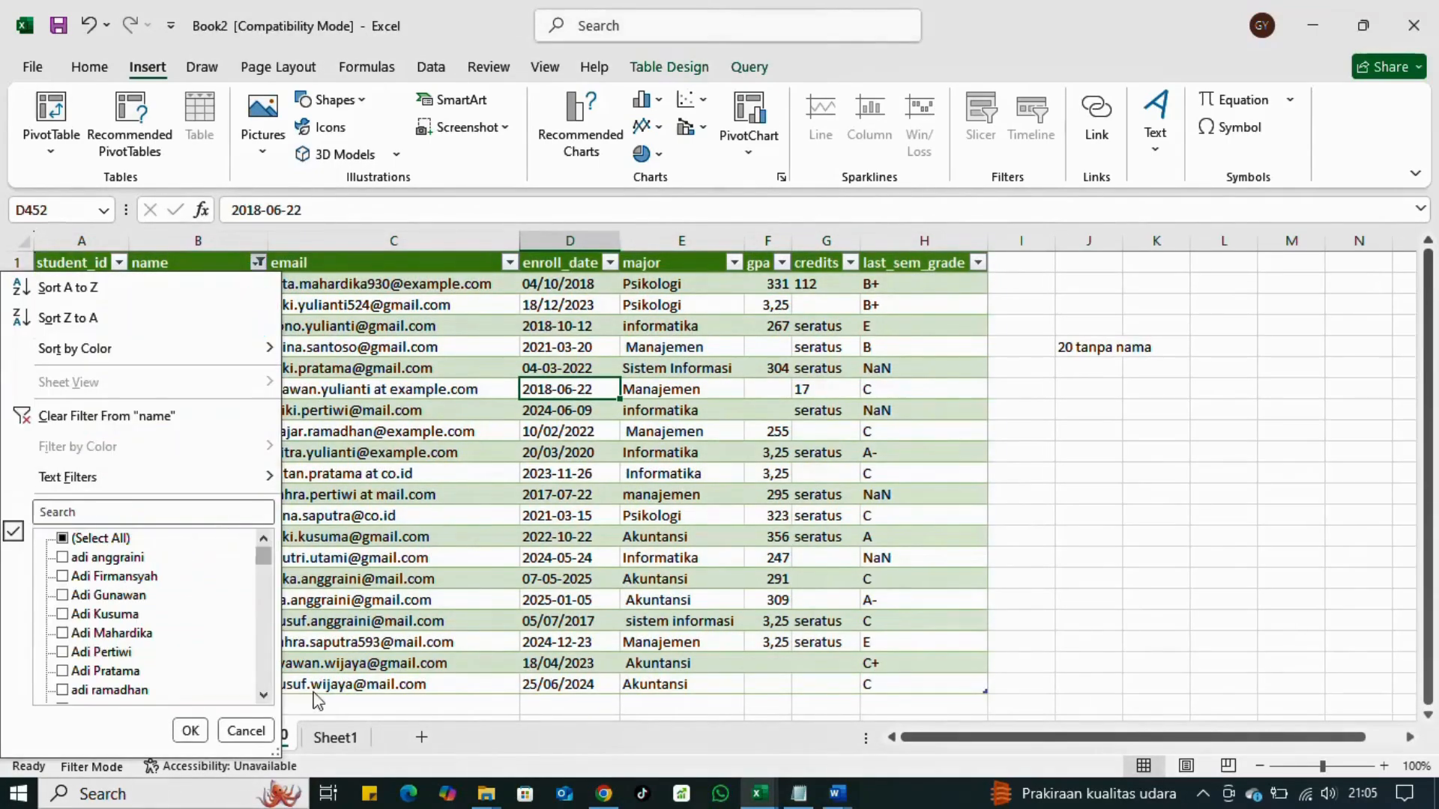
pyautogui.moveTo(758, 793)
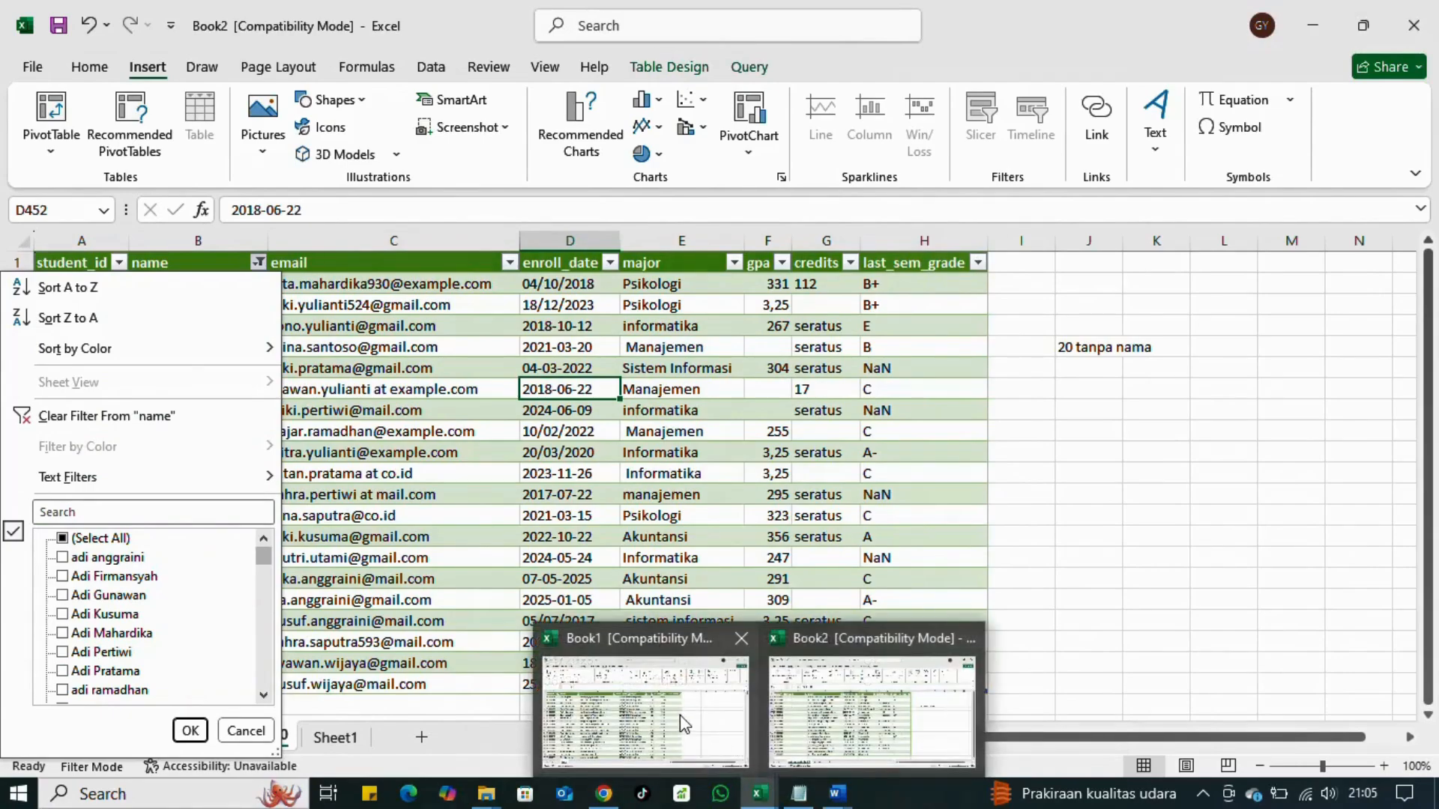
pyautogui.click(700, 711)
pyautogui.hotkey('alt', 'Tab')
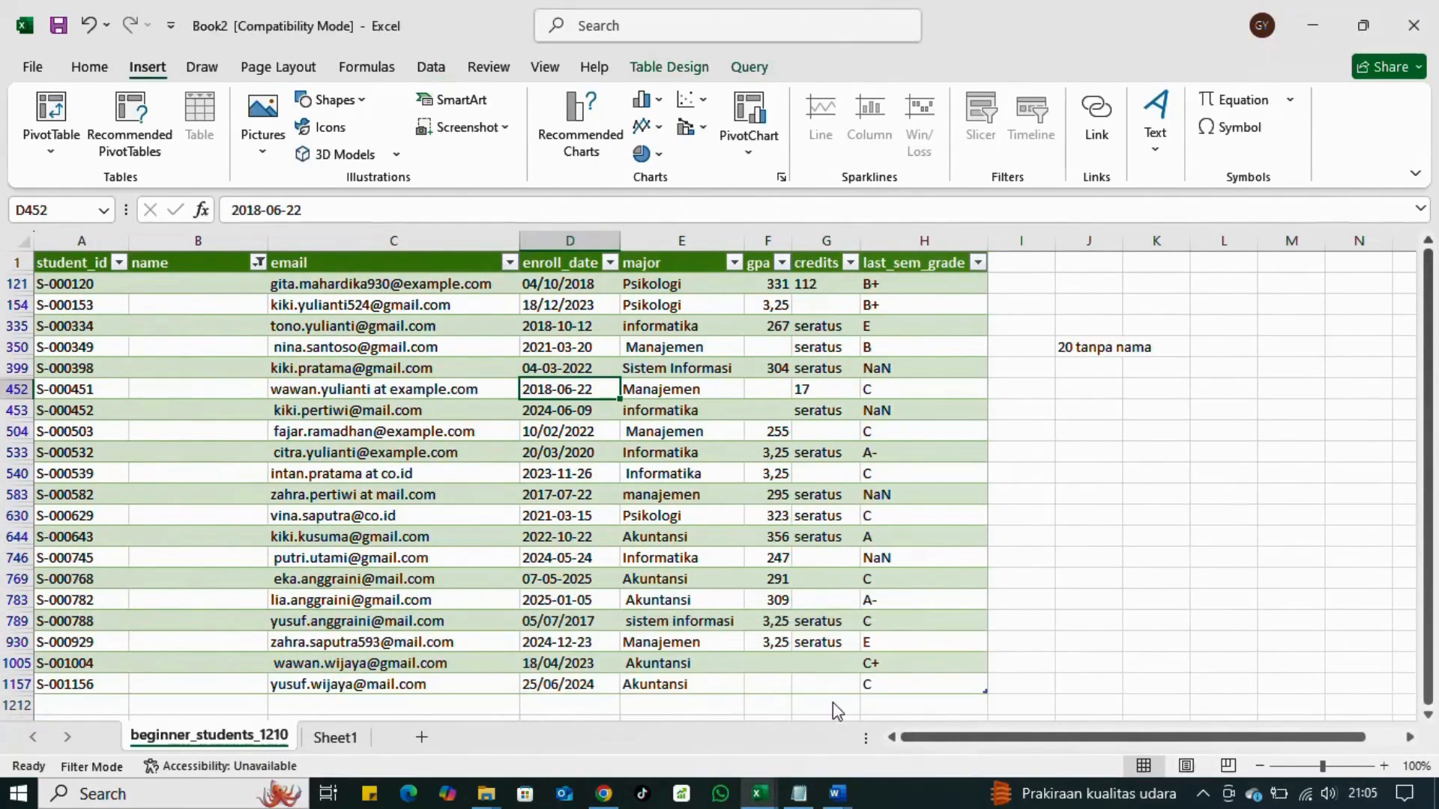
pyautogui.click(645, 708)
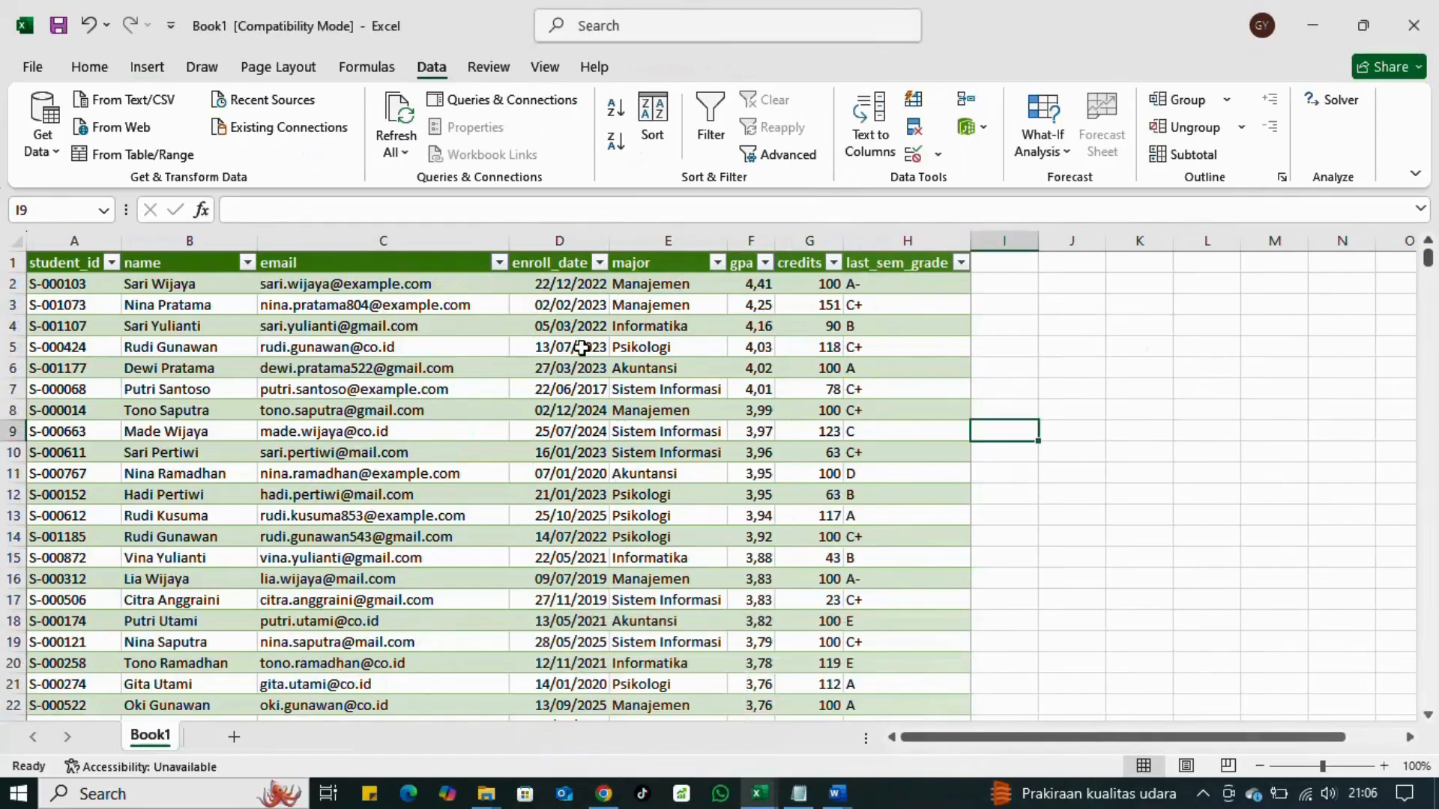
pyautogui.click(339, 379)
pyautogui.scroll(-9, 180, 360)
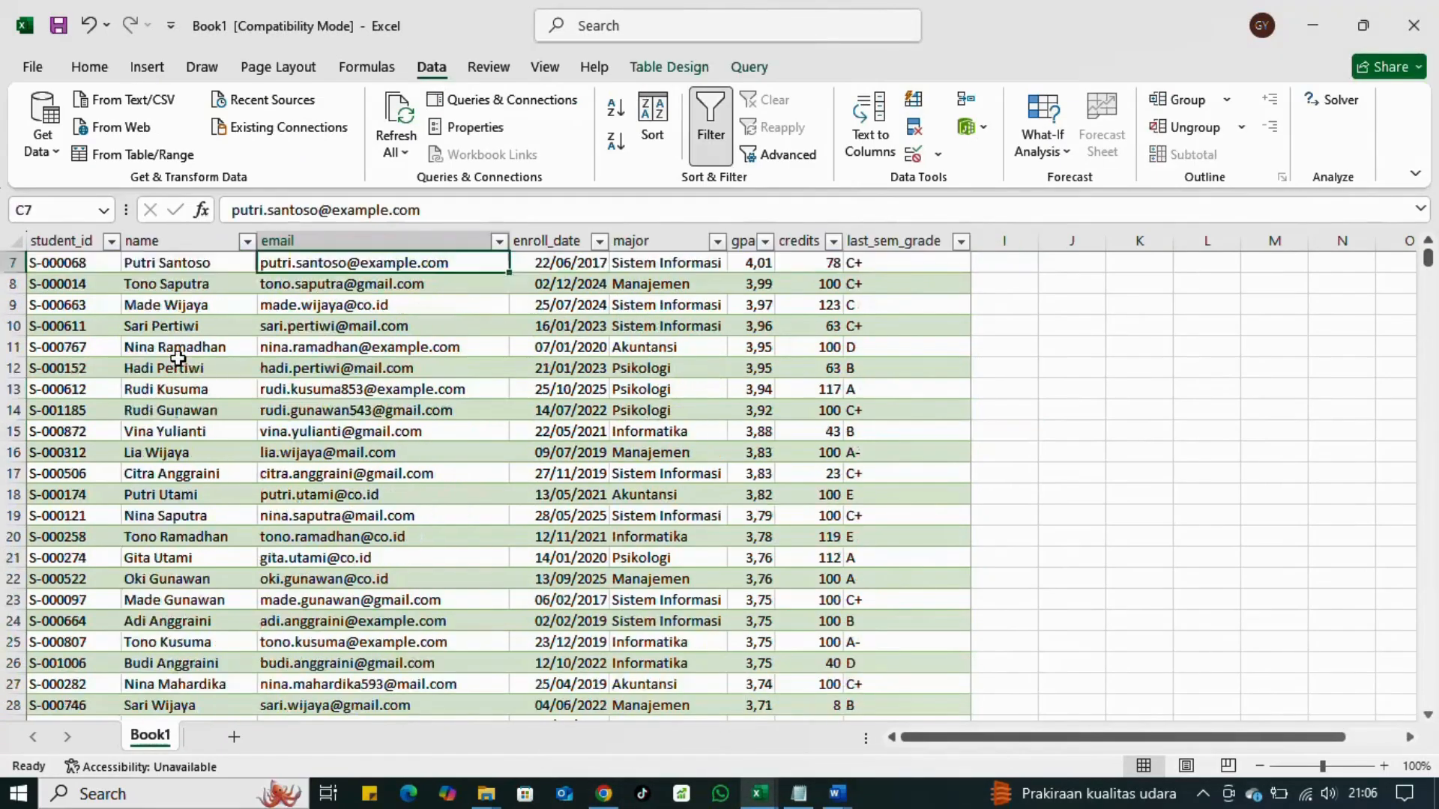
pyautogui.scroll(-7, 180, 360)
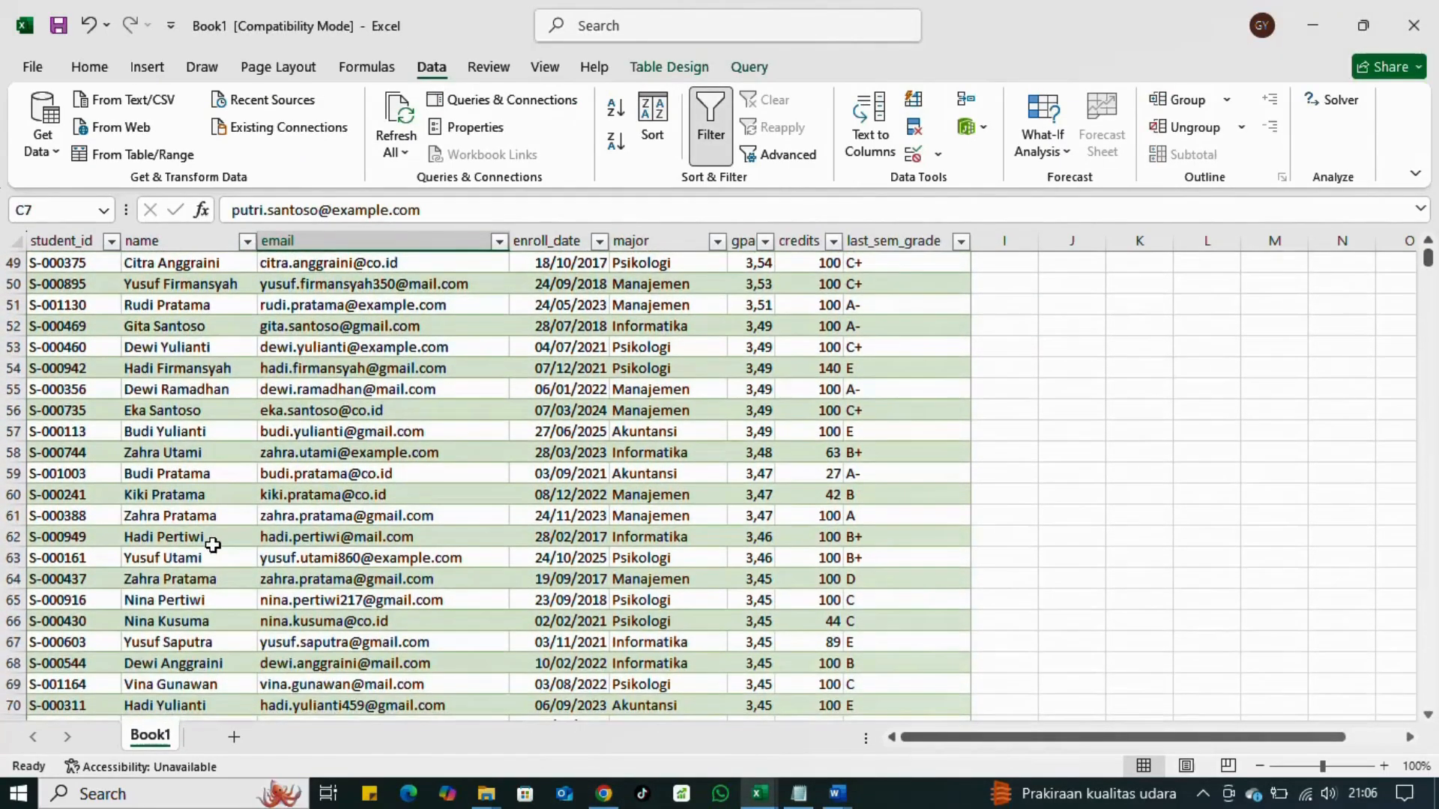
pyautogui.scroll(7, 213, 545)
pyautogui.scroll(9, 213, 545)
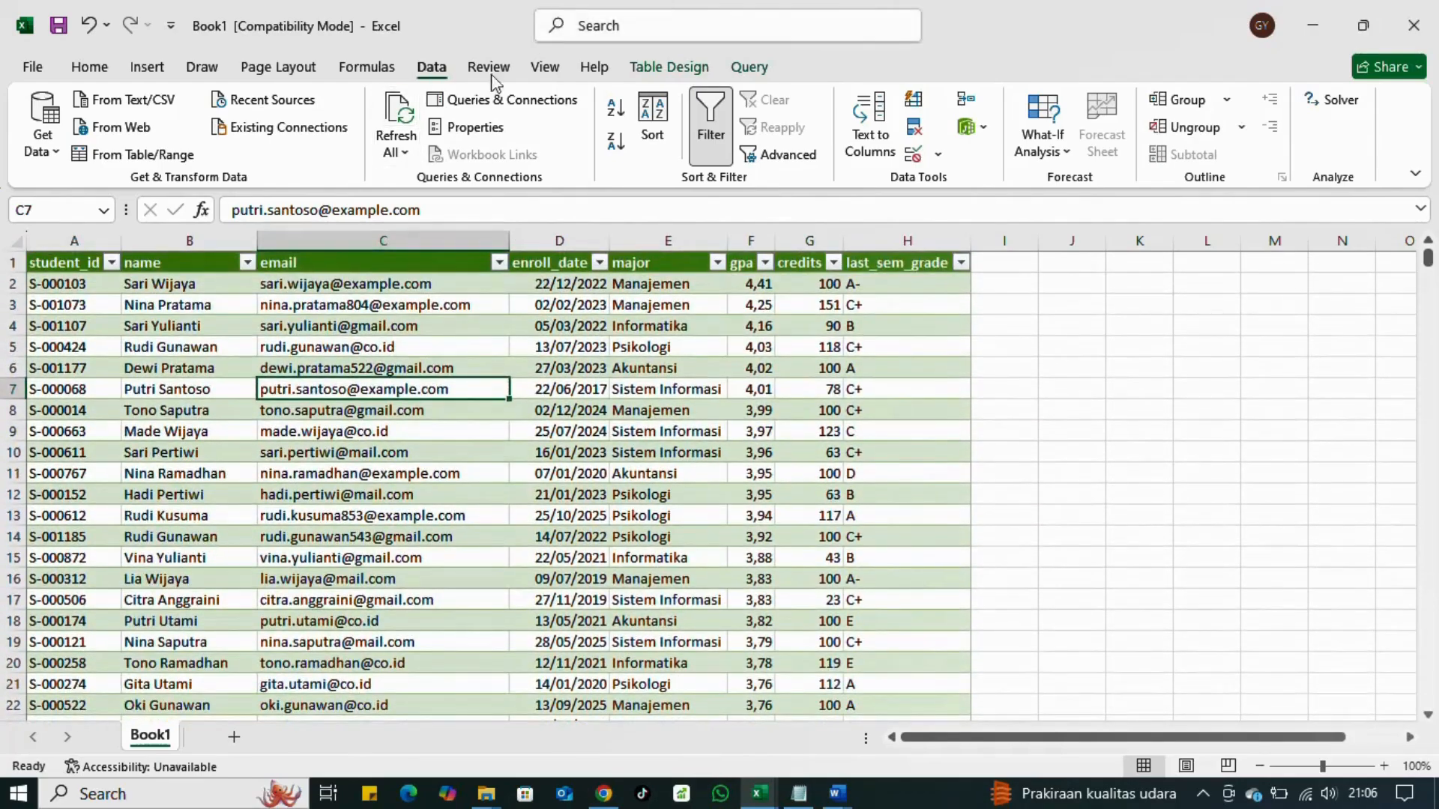
pyautogui.click(147, 67)
pyautogui.click(89, 67)
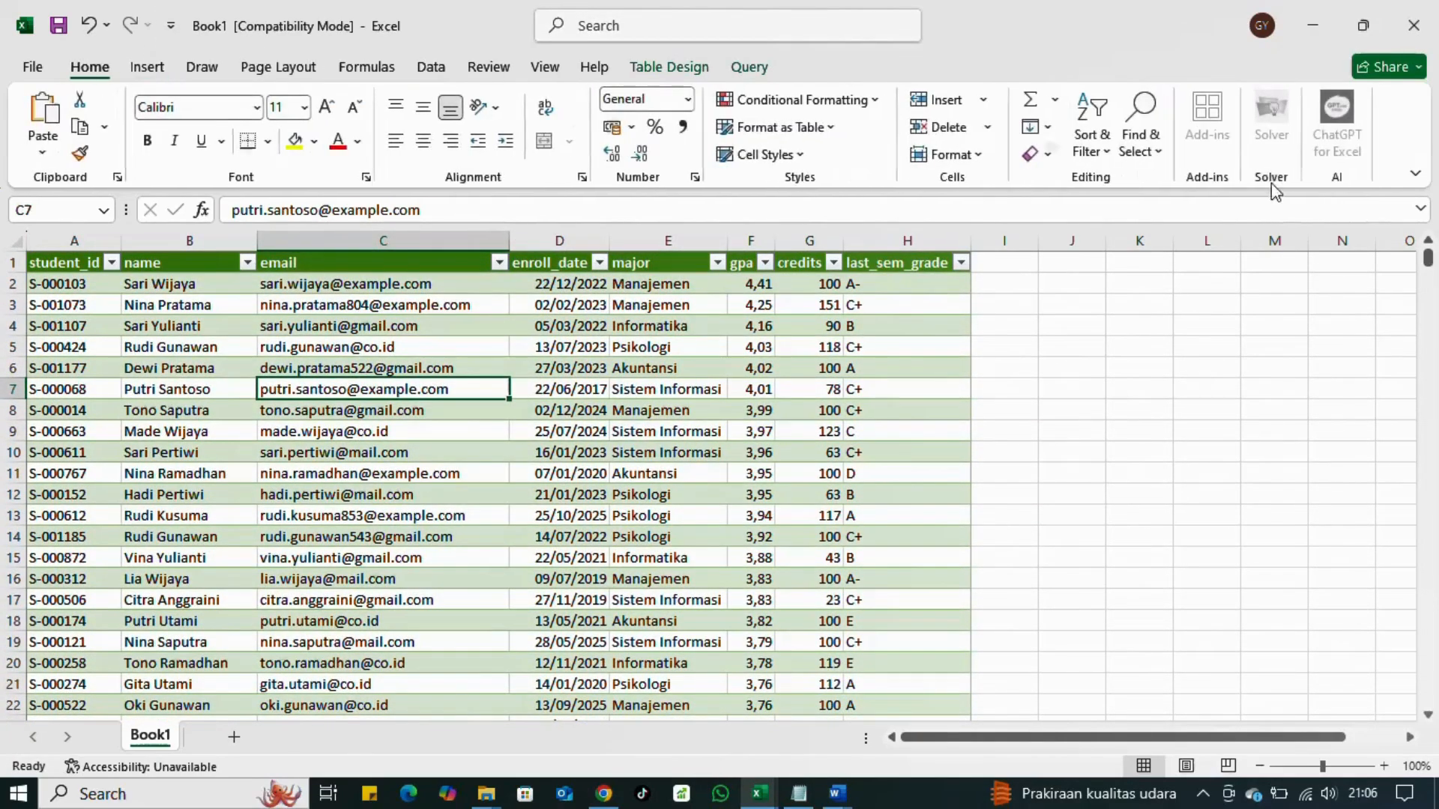
pyautogui.click(1125, 155)
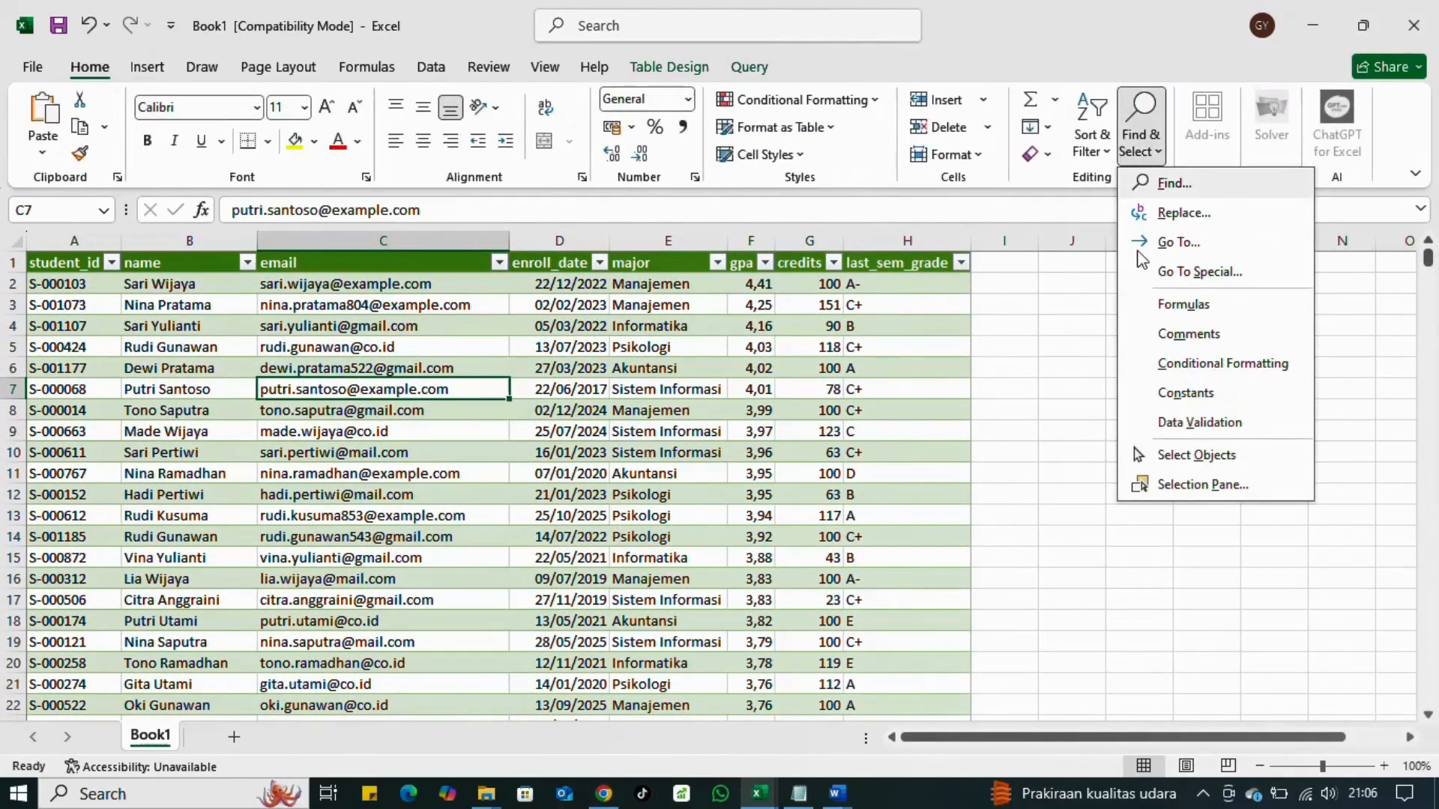
pyautogui.click(1225, 216)
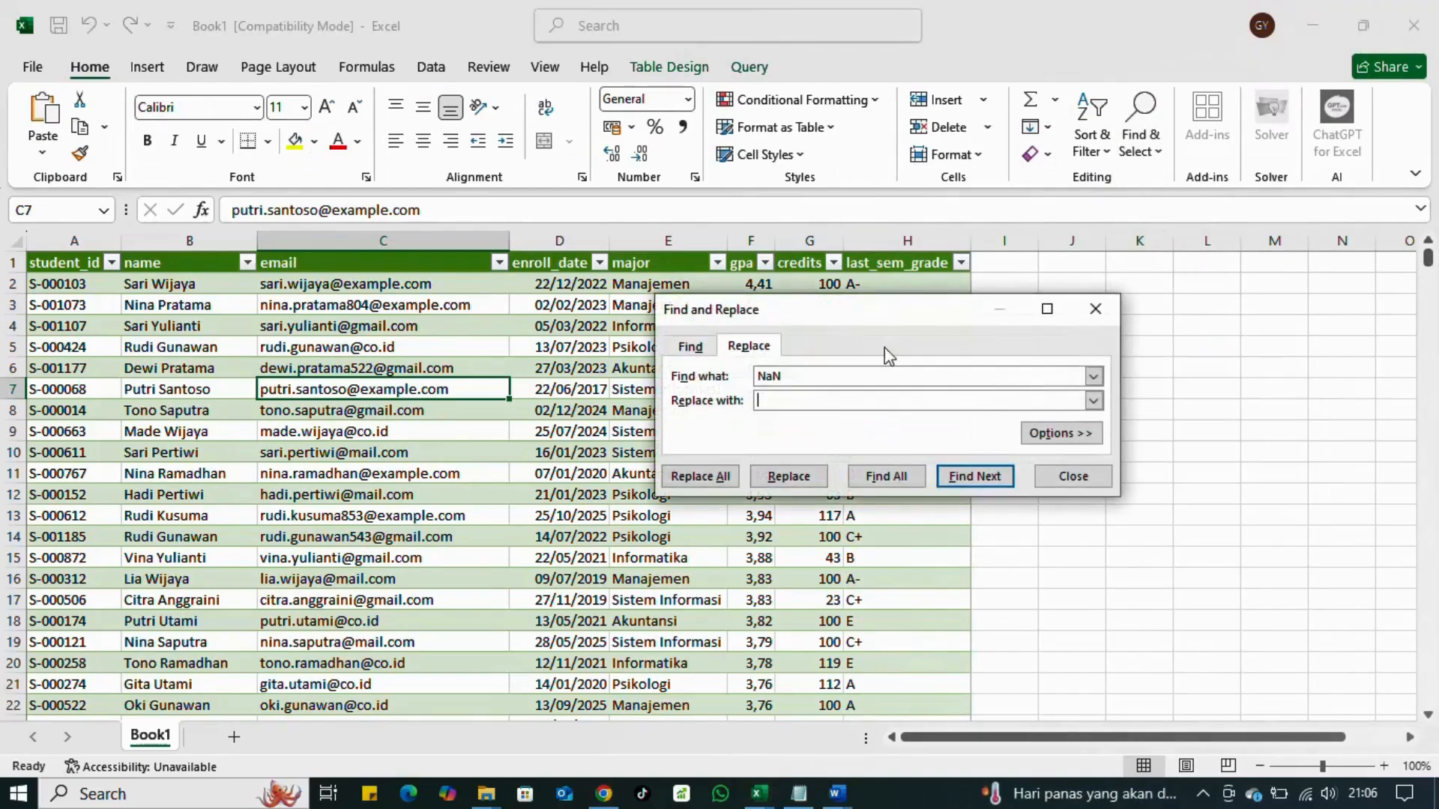
pyautogui.moveTo(852, 376); pyautogui.dragTo(704, 385)
pyautogui.press('BackSpace')
pyautogui.click(1095, 309)
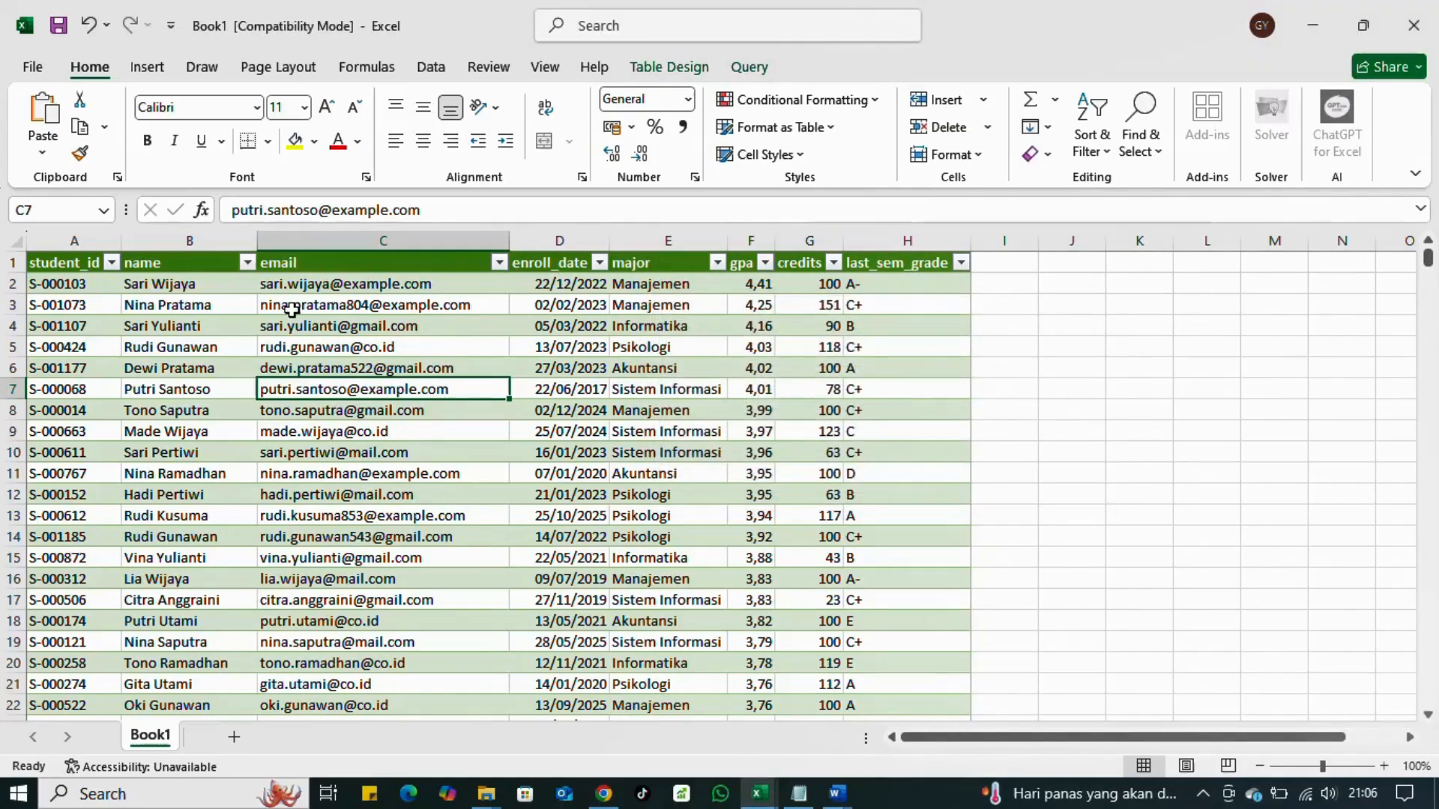
pyautogui.click(183, 240)
pyautogui.click(1140, 135)
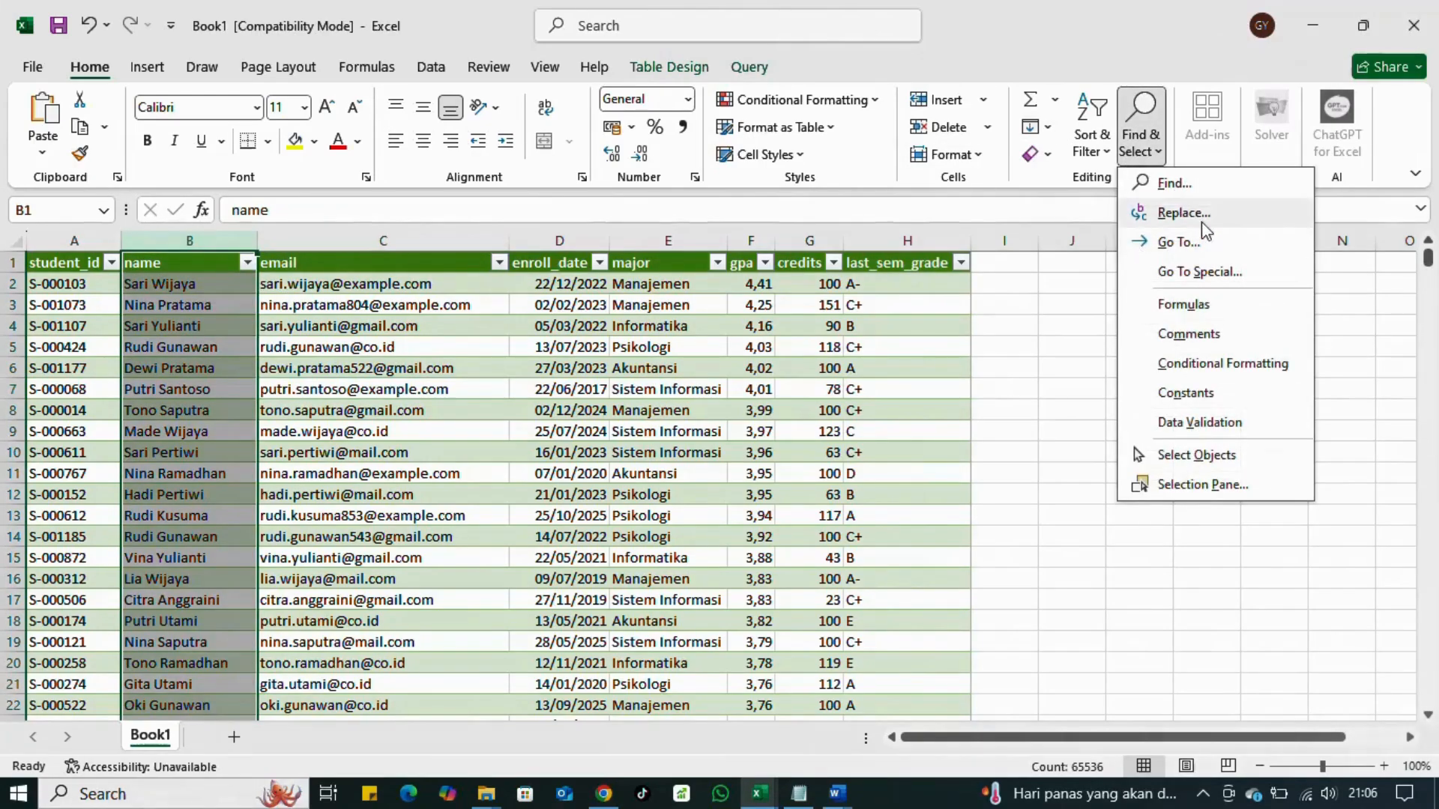
pyautogui.click(1184, 214)
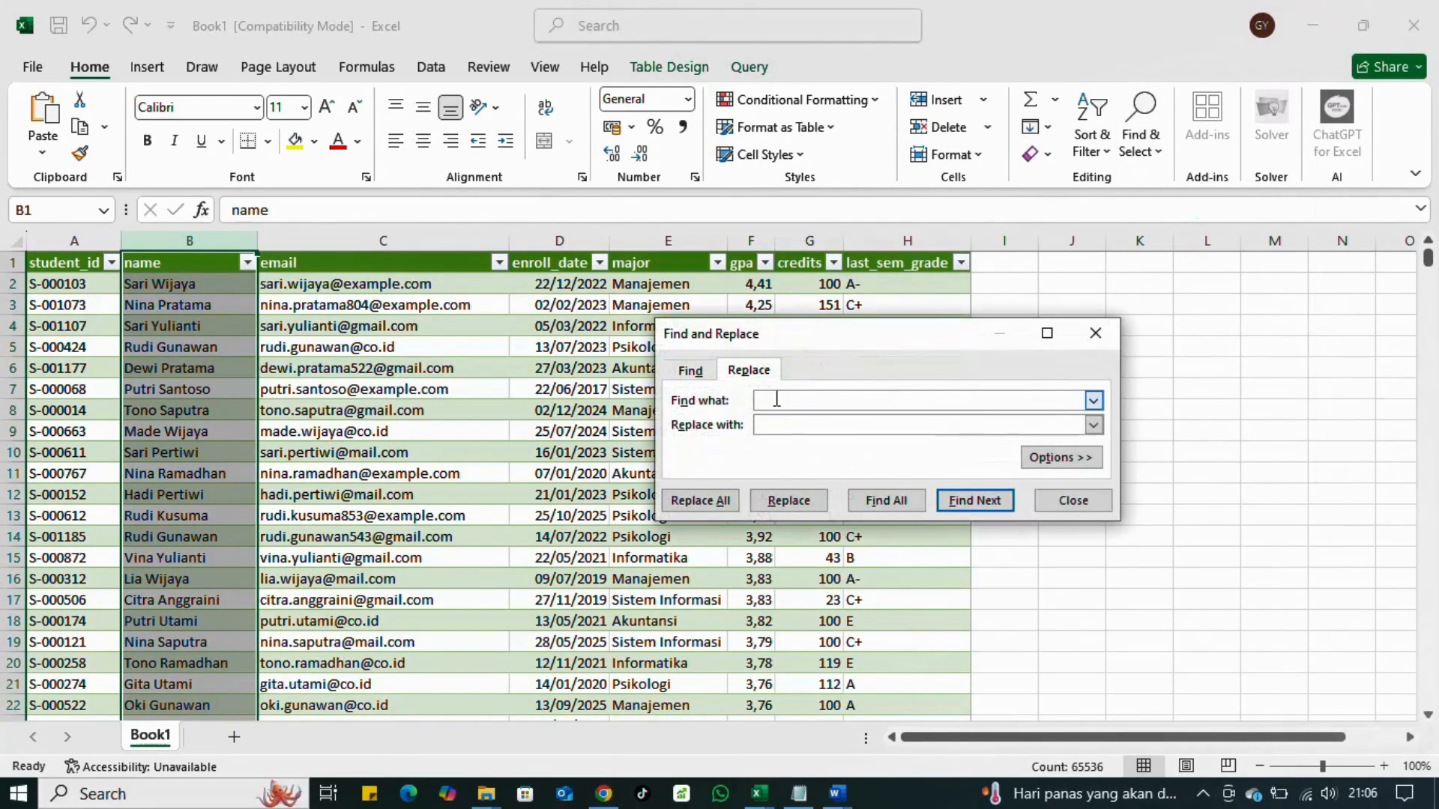
pyautogui.write('.')
pyautogui.click(776, 425)
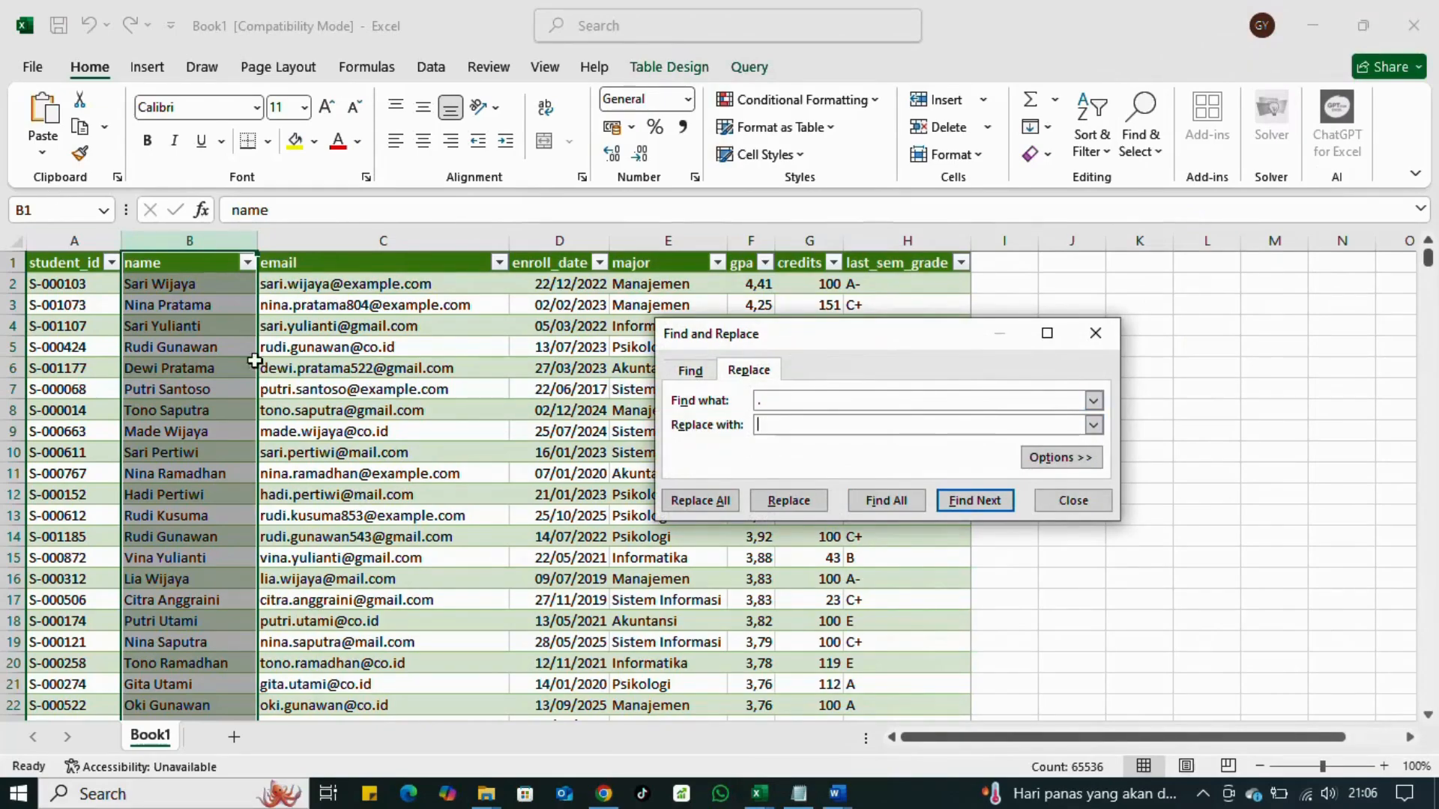
pyautogui.click(1097, 335)
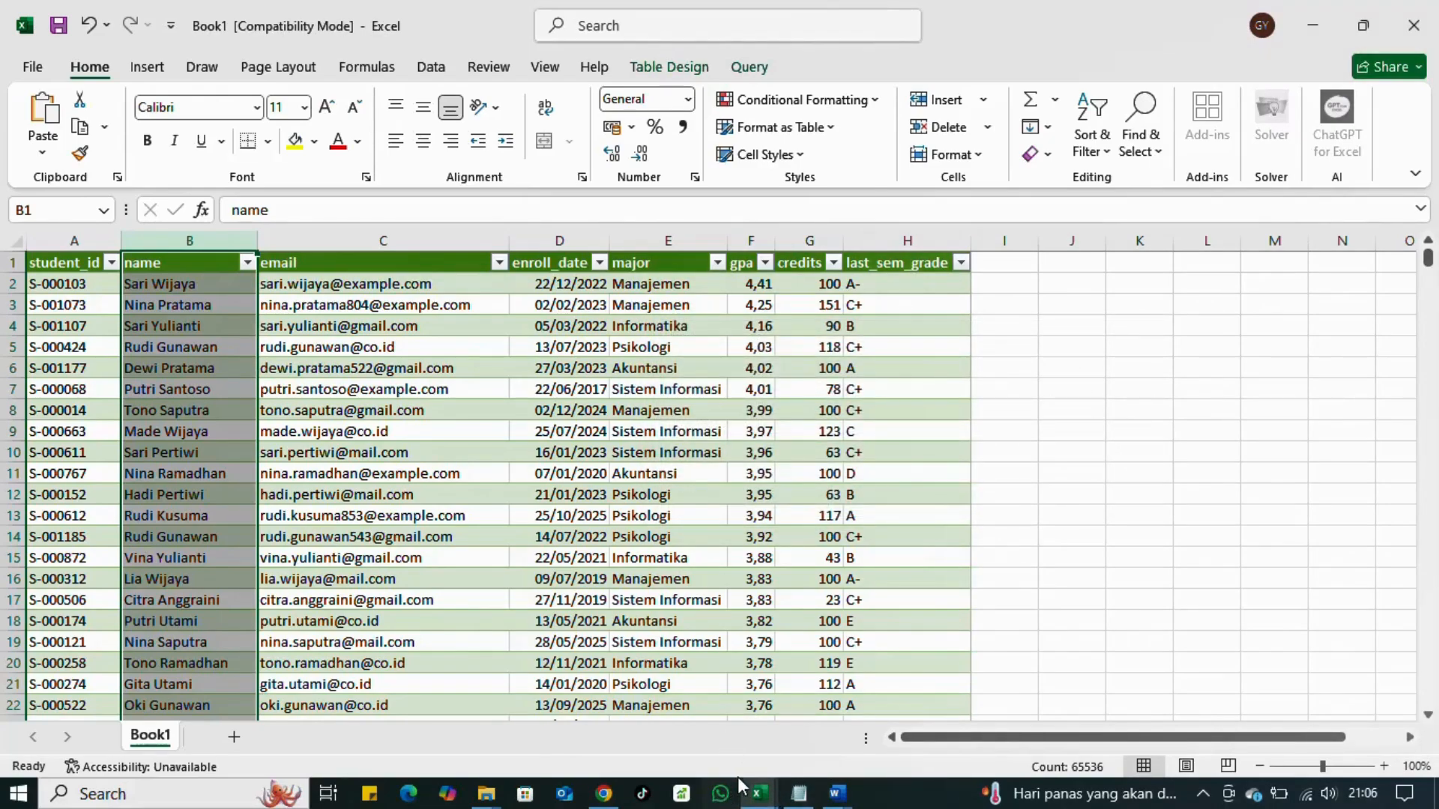
# Step: Switch back to the Book2 workbook and delete the "20 tanpa nama" note from cell J350
pyautogui.moveTo(761, 799)
pyautogui.click(873, 697)
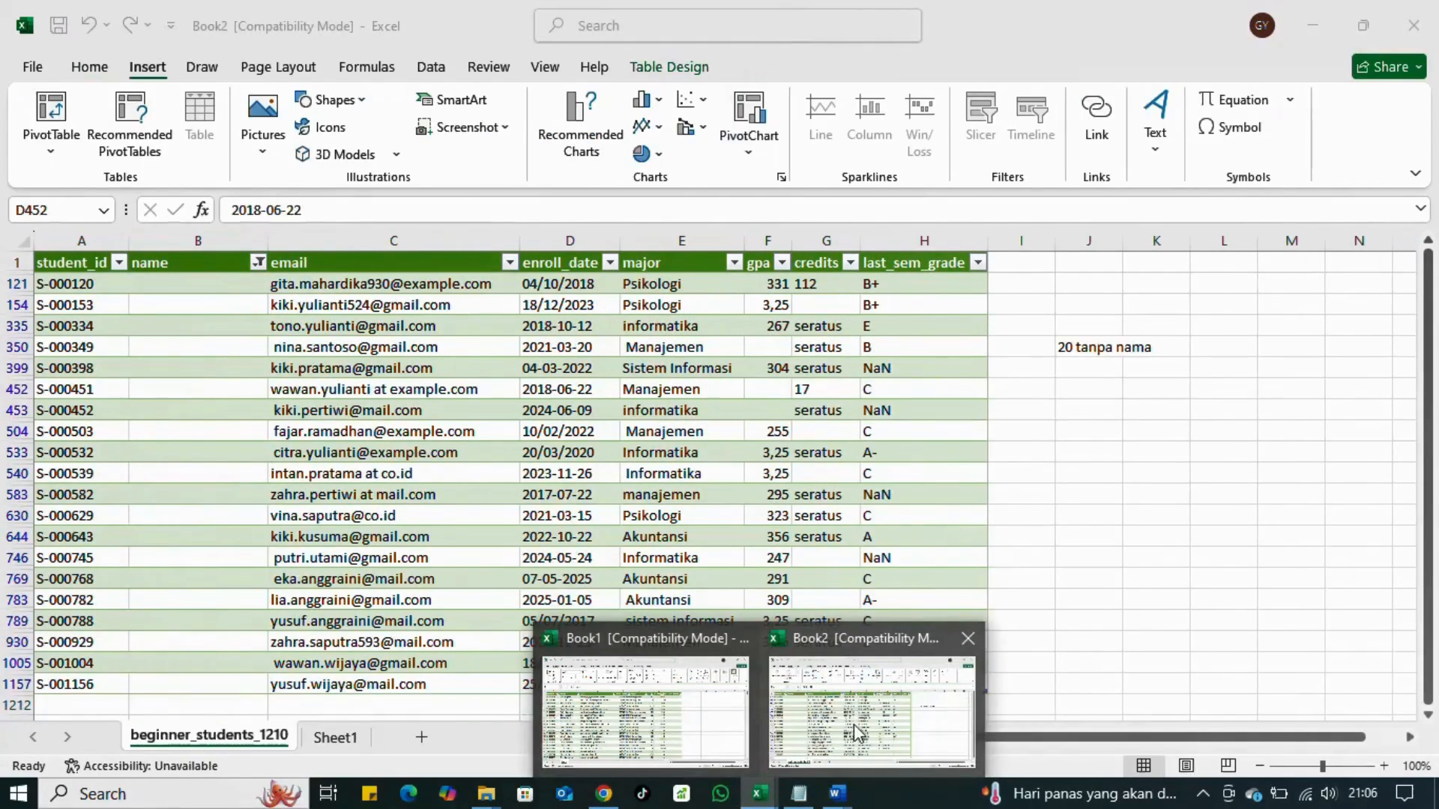
pyautogui.click(1080, 339)
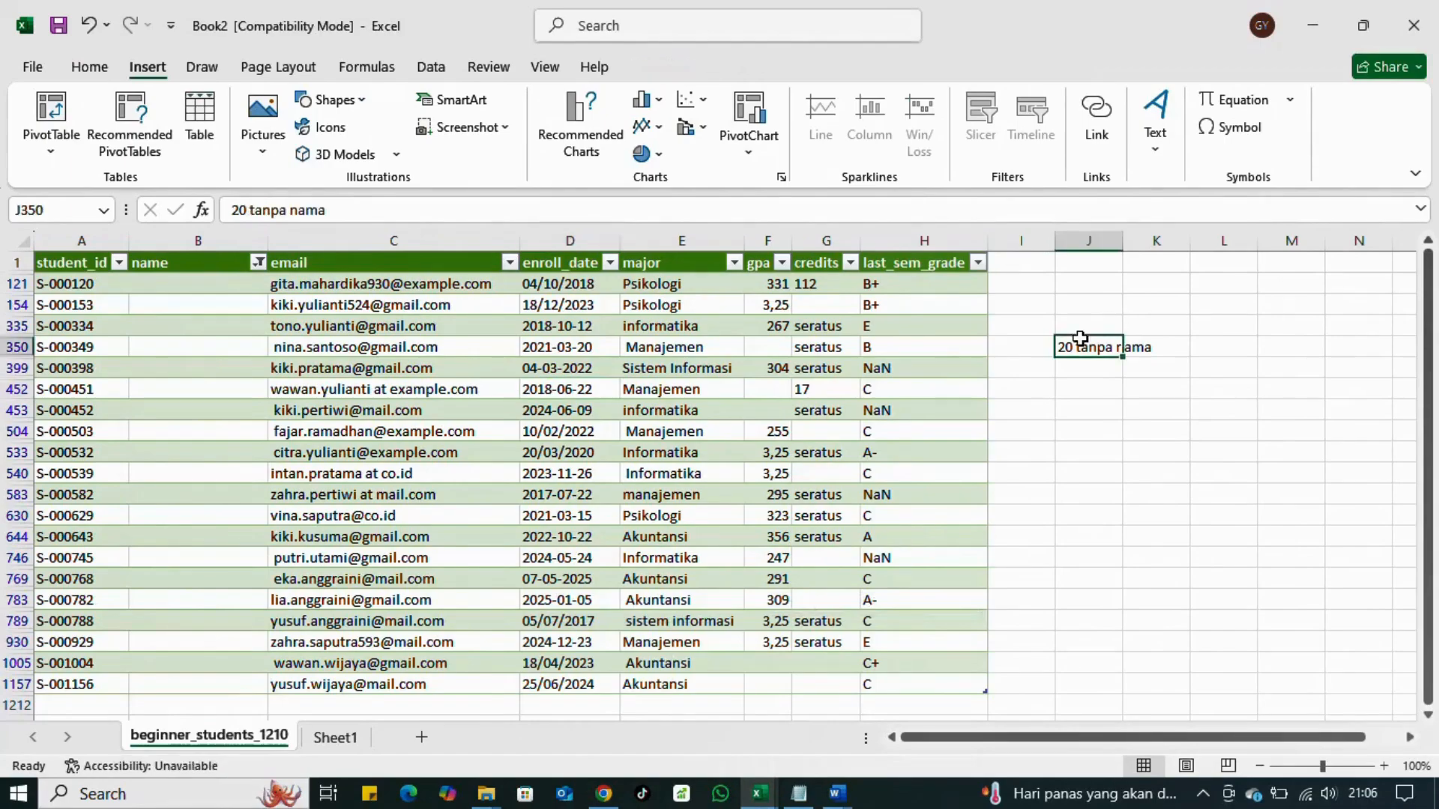
pyautogui.press('Delete')
pyautogui.click(1094, 306)
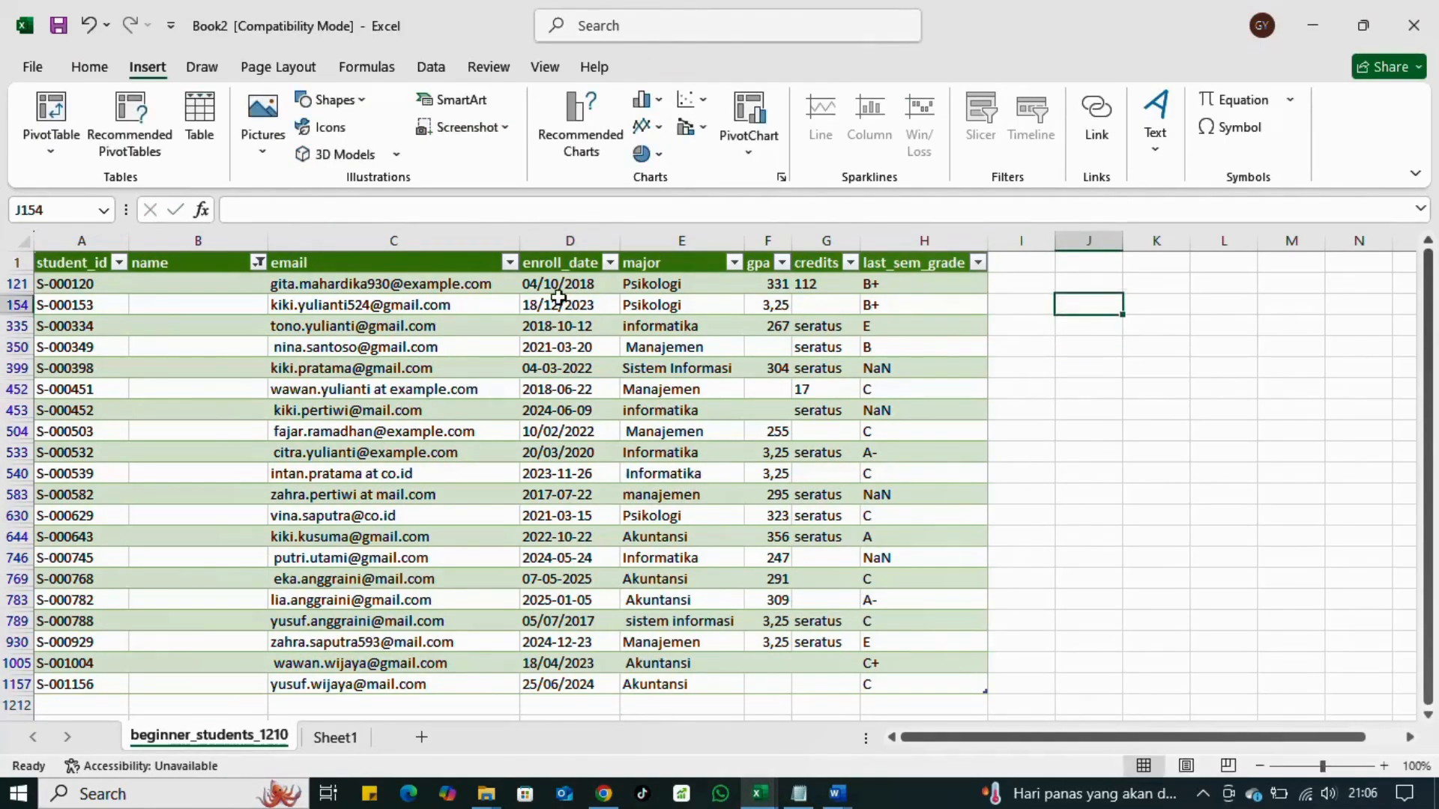
# Step: Reset the name column's filter to (Select All) so every student row is displayed
pyautogui.click(258, 261)
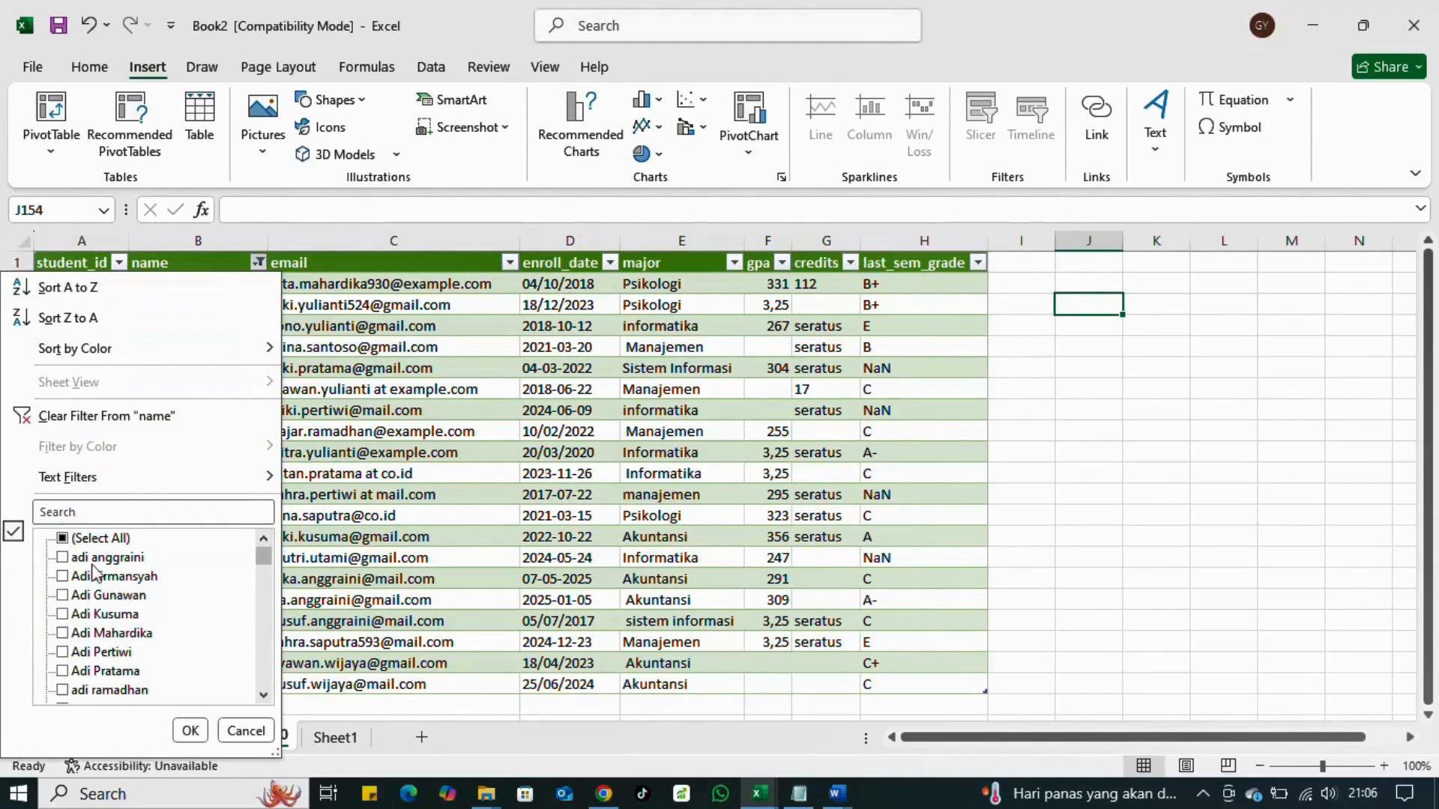
pyautogui.click(62, 538)
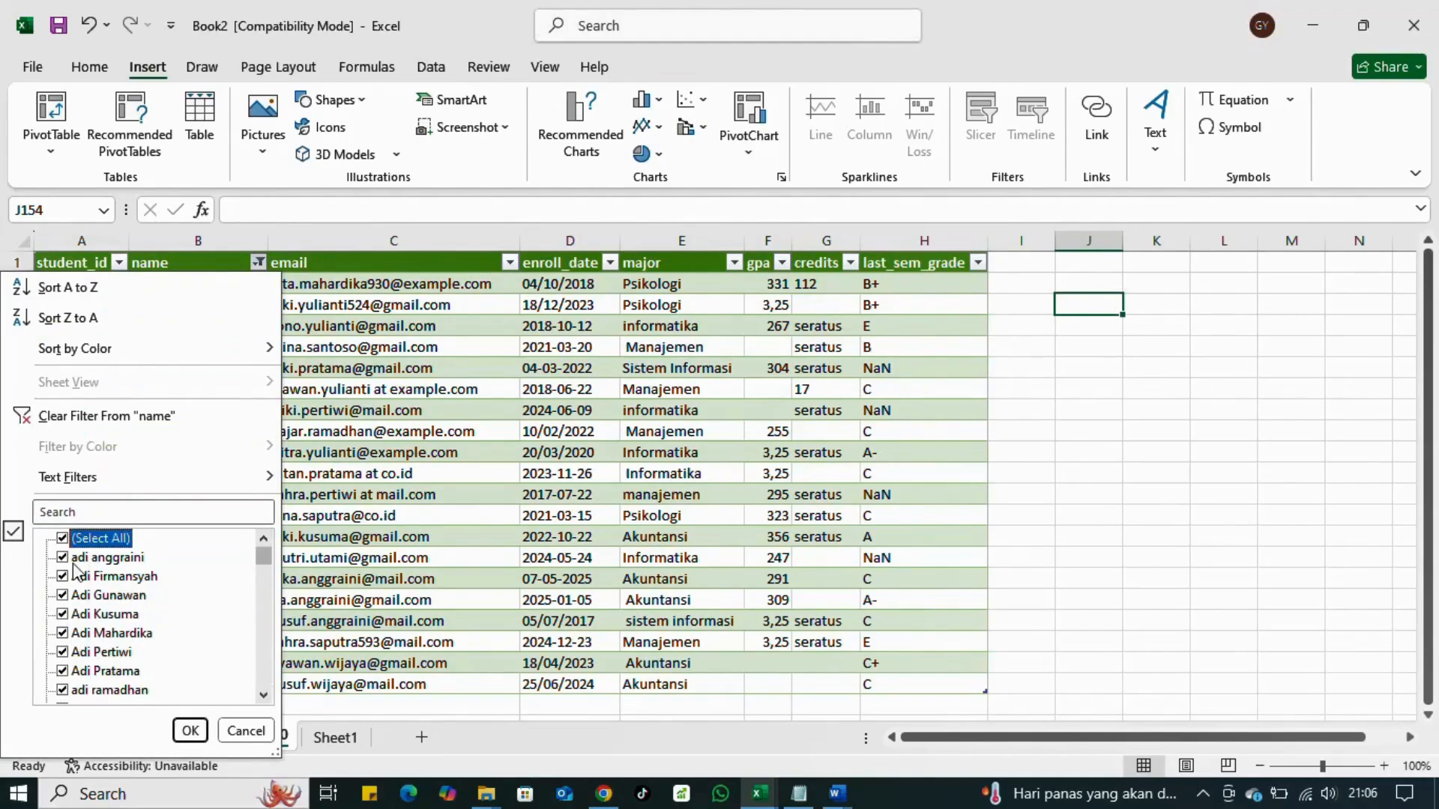
pyautogui.click(190, 731)
pyautogui.click(323, 410)
pyautogui.click(328, 289)
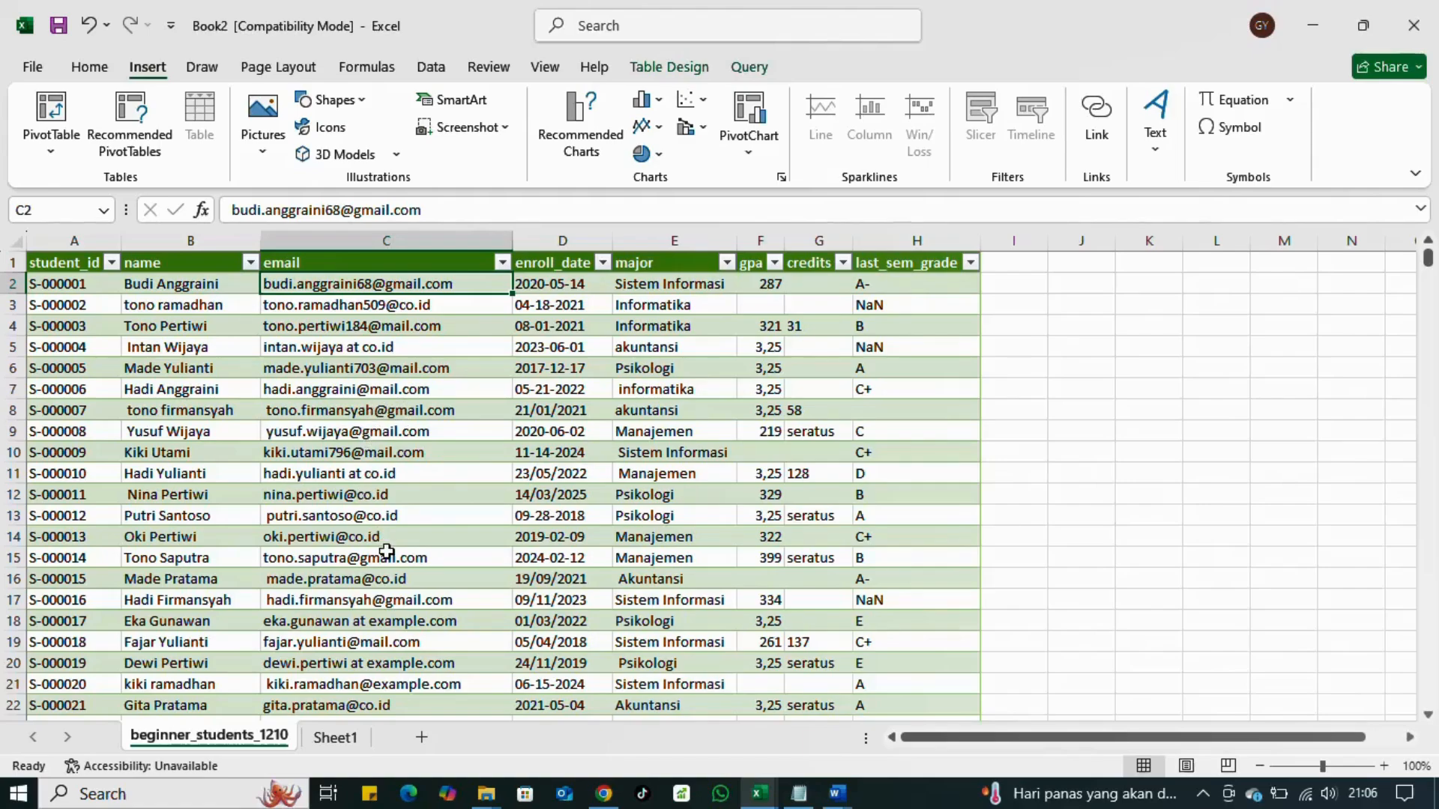
# Step: Examine how the email address in cell C18 is written, leaving the cell unedited
pyautogui.scroll(-2, 408, 588)
pyautogui.click(386, 494)
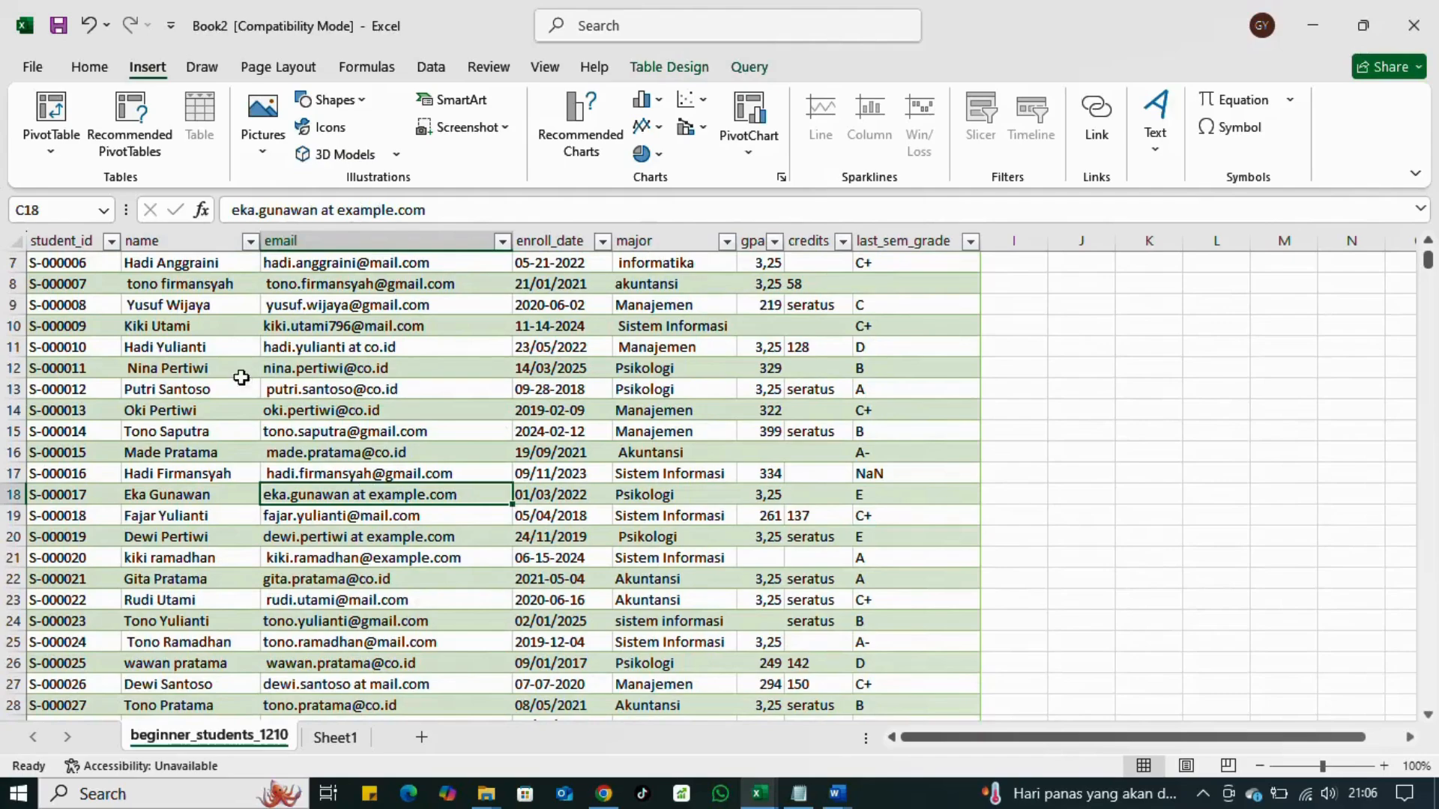
pyautogui.moveTo(459, 208); pyautogui.dragTo(229, 210)
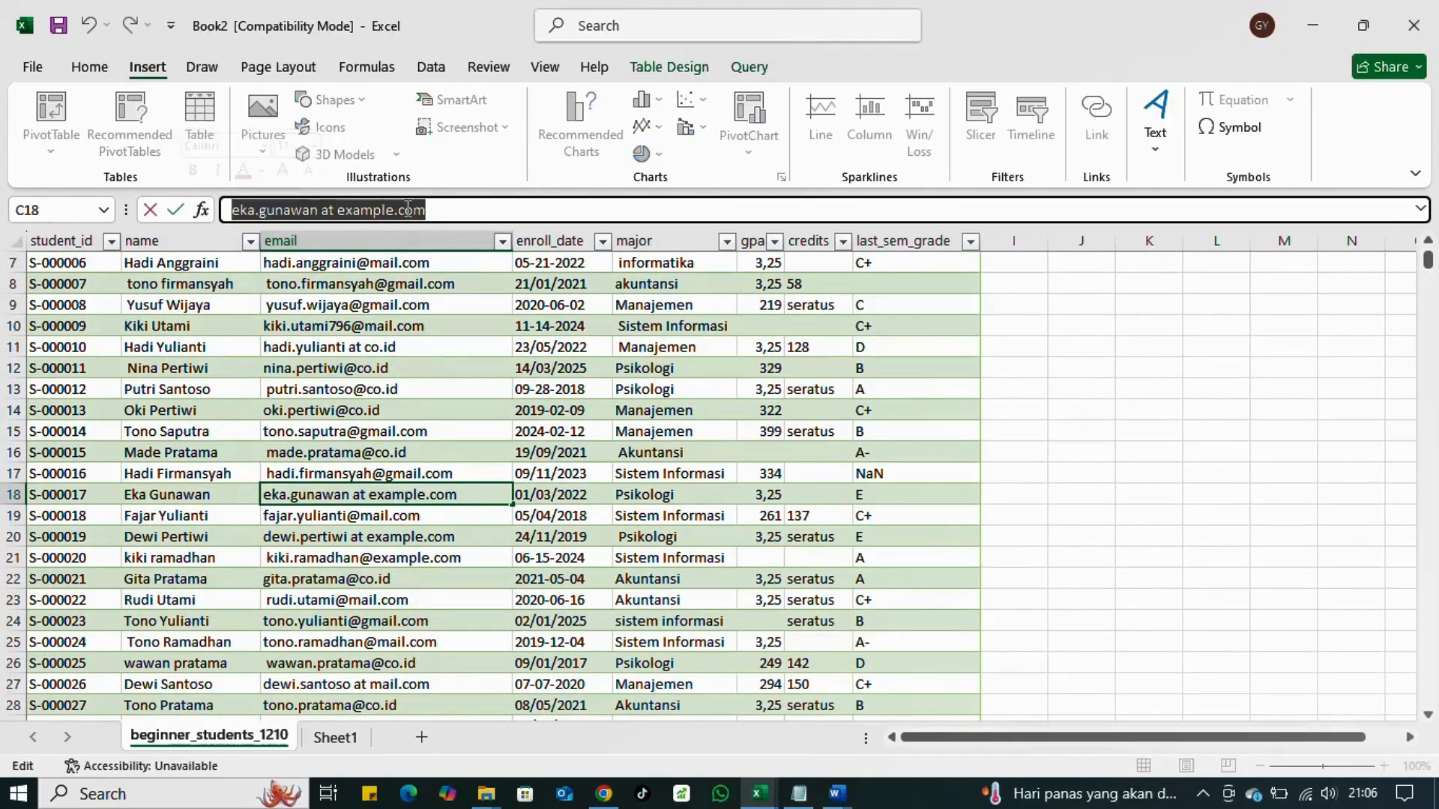
pyautogui.click(510, 213)
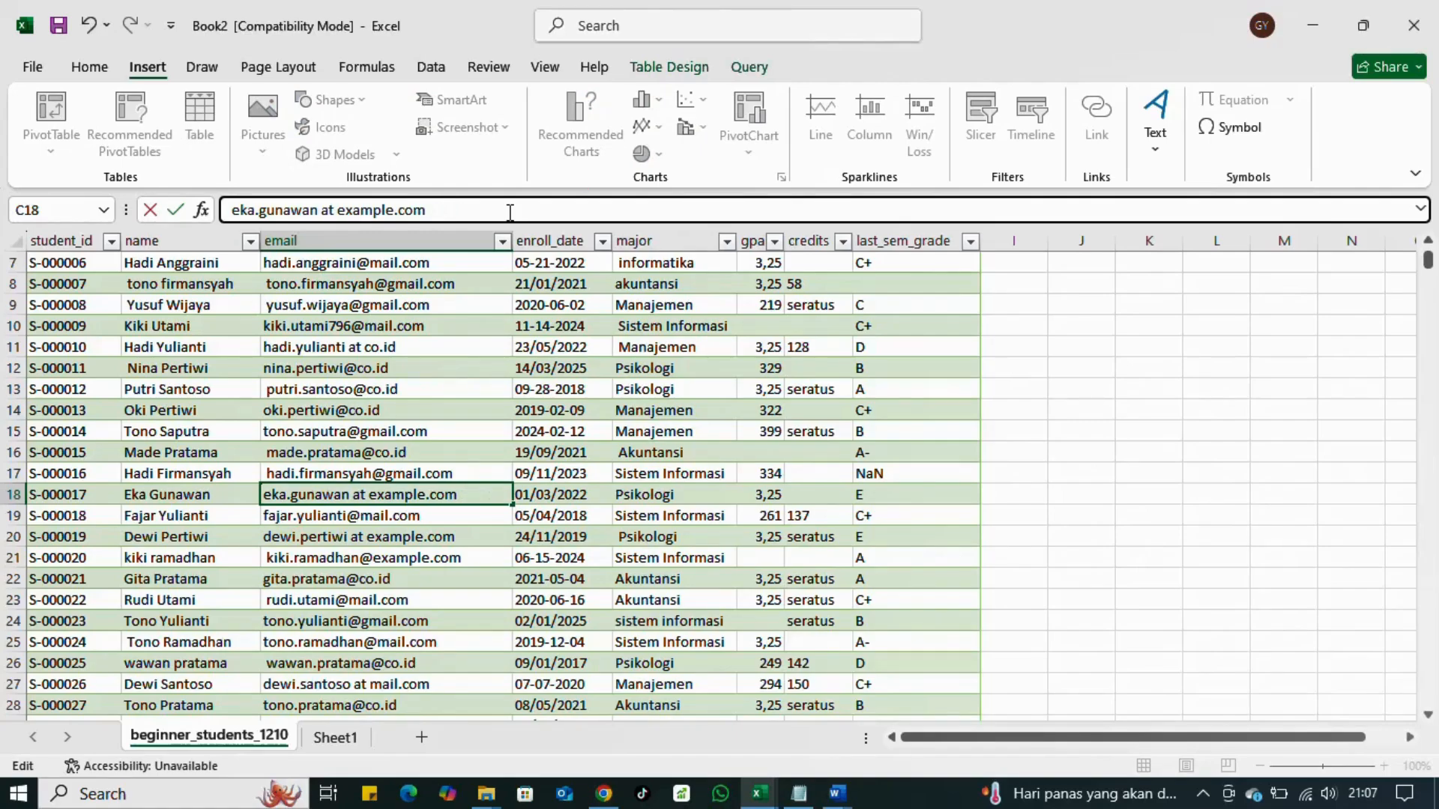
pyautogui.press('Escape')
pyautogui.click(645, 473)
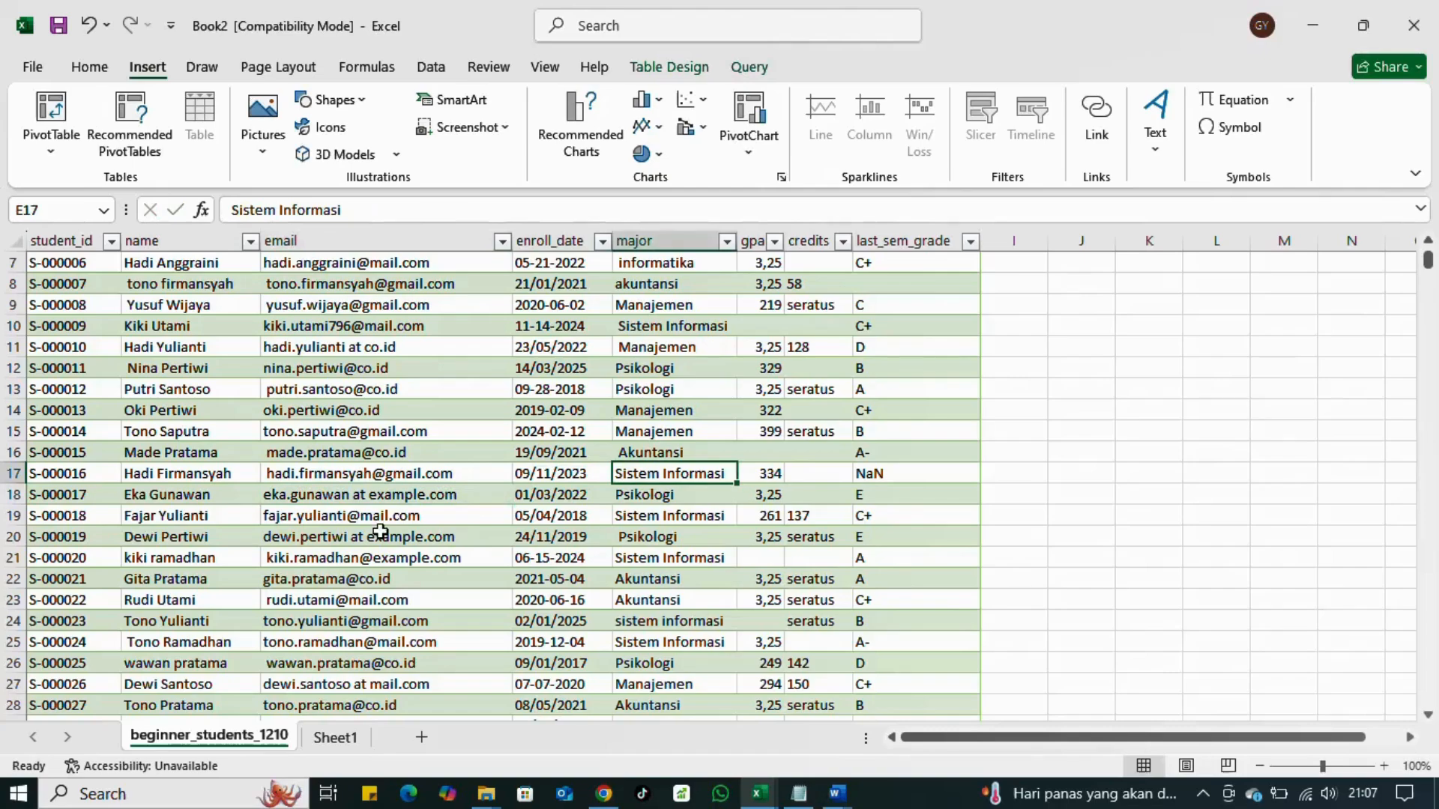
# Step: Replace every "at" separator in the email column, including its surrounding spaces, with "@" using Find and Replace
pyautogui.scroll(2, 407, 264)
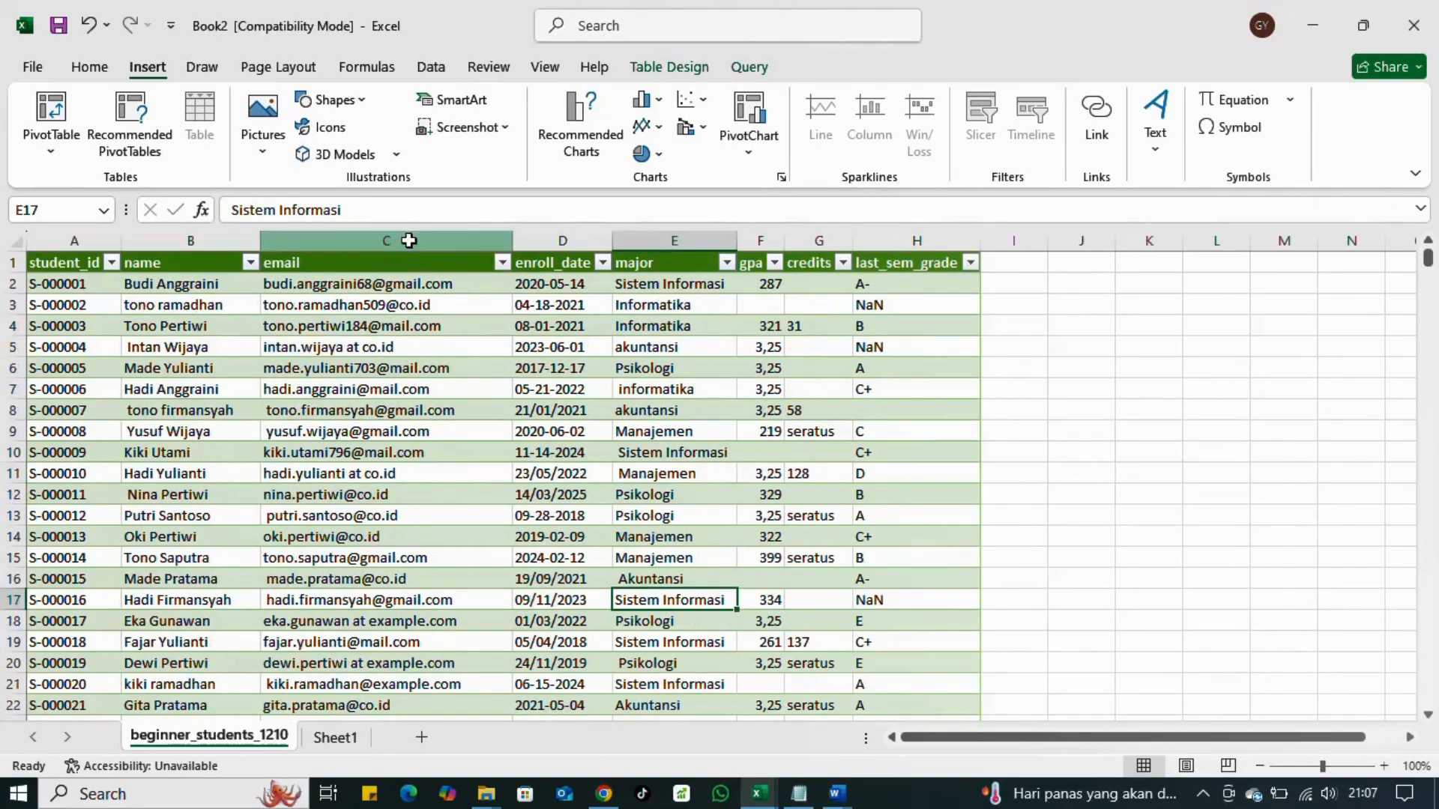
pyautogui.click(408, 240)
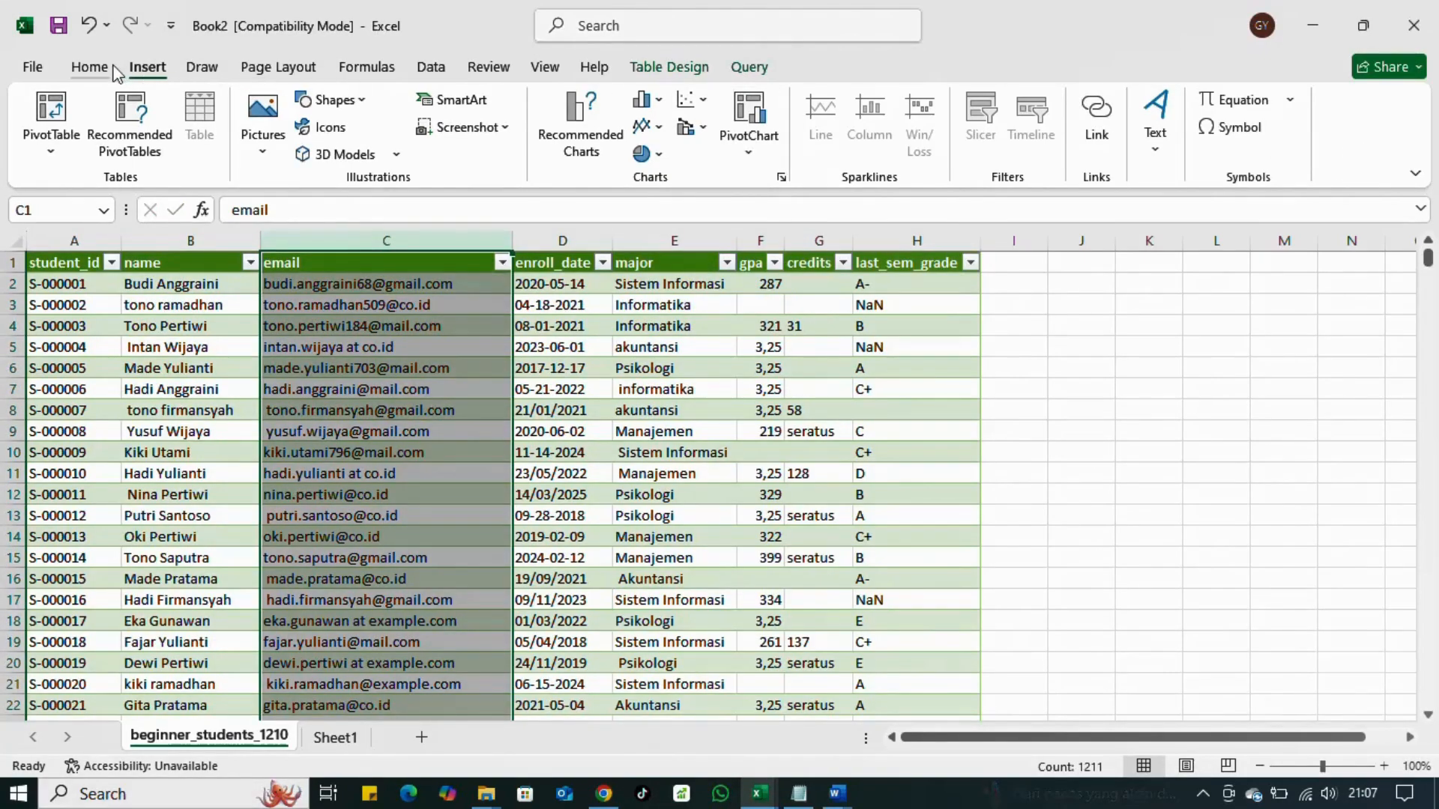
pyautogui.click(89, 66)
pyautogui.click(1150, 142)
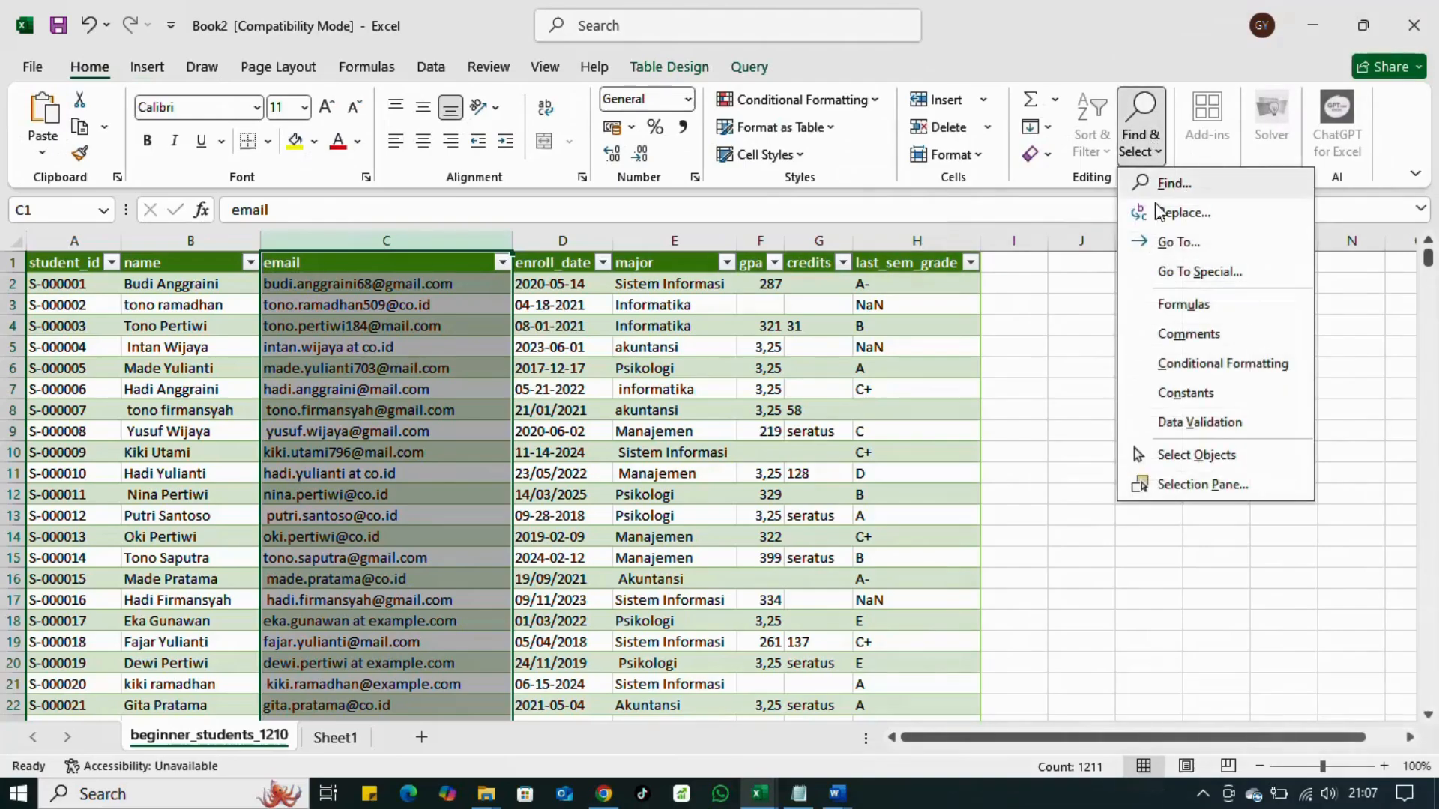
pyautogui.click(1158, 215)
pyautogui.click(851, 425)
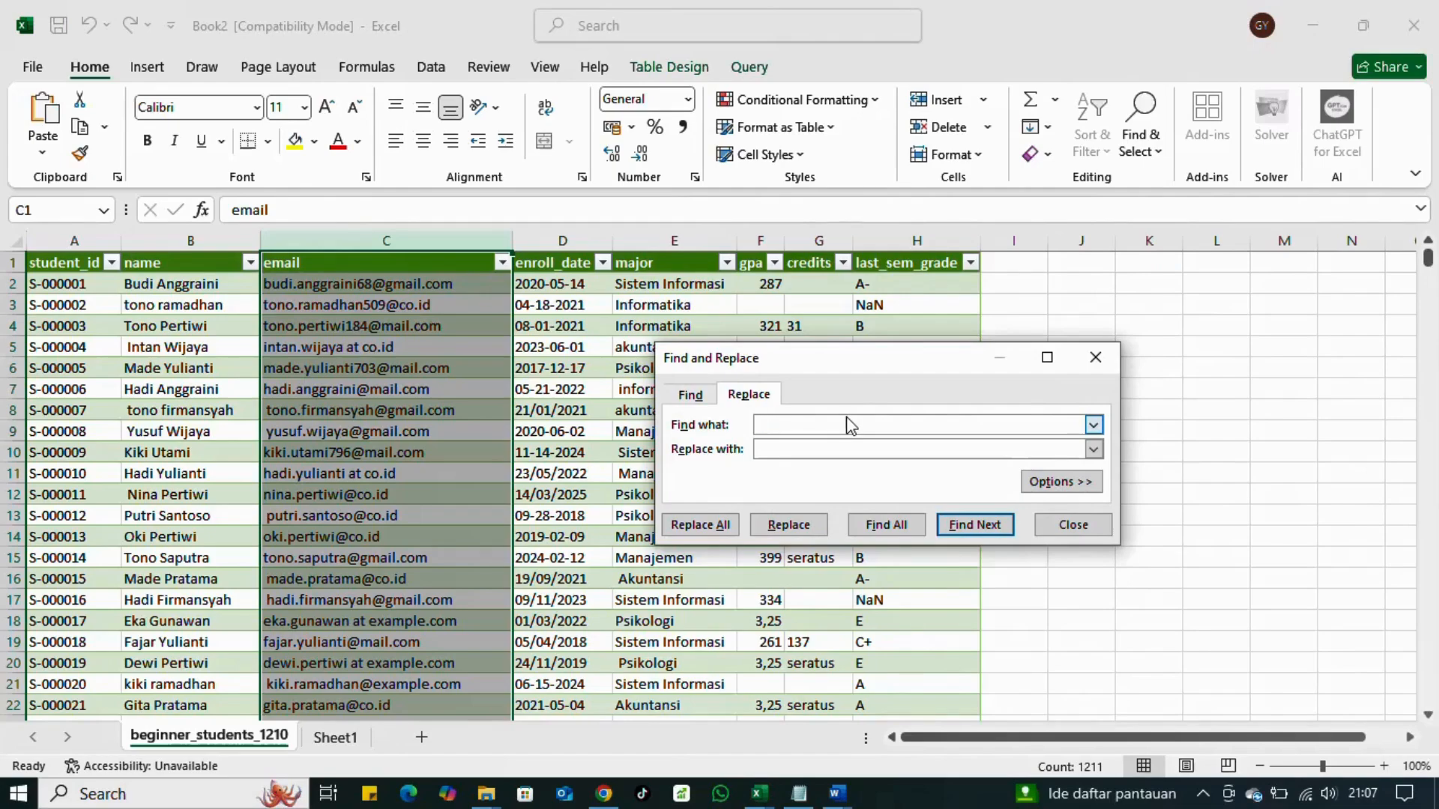
pyautogui.scroll(-2, 515, 487)
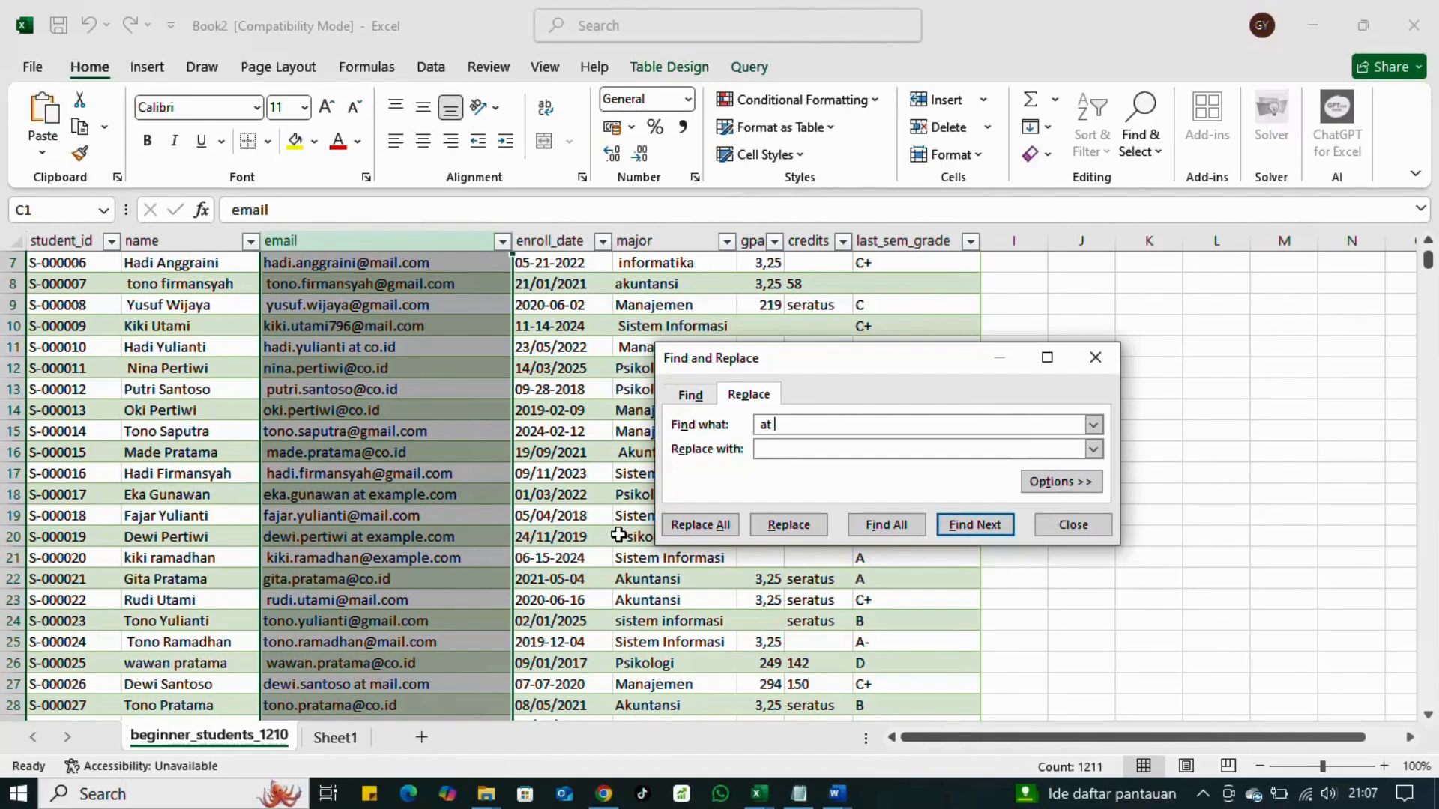
pyautogui.click(816, 449)
pyautogui.click(707, 528)
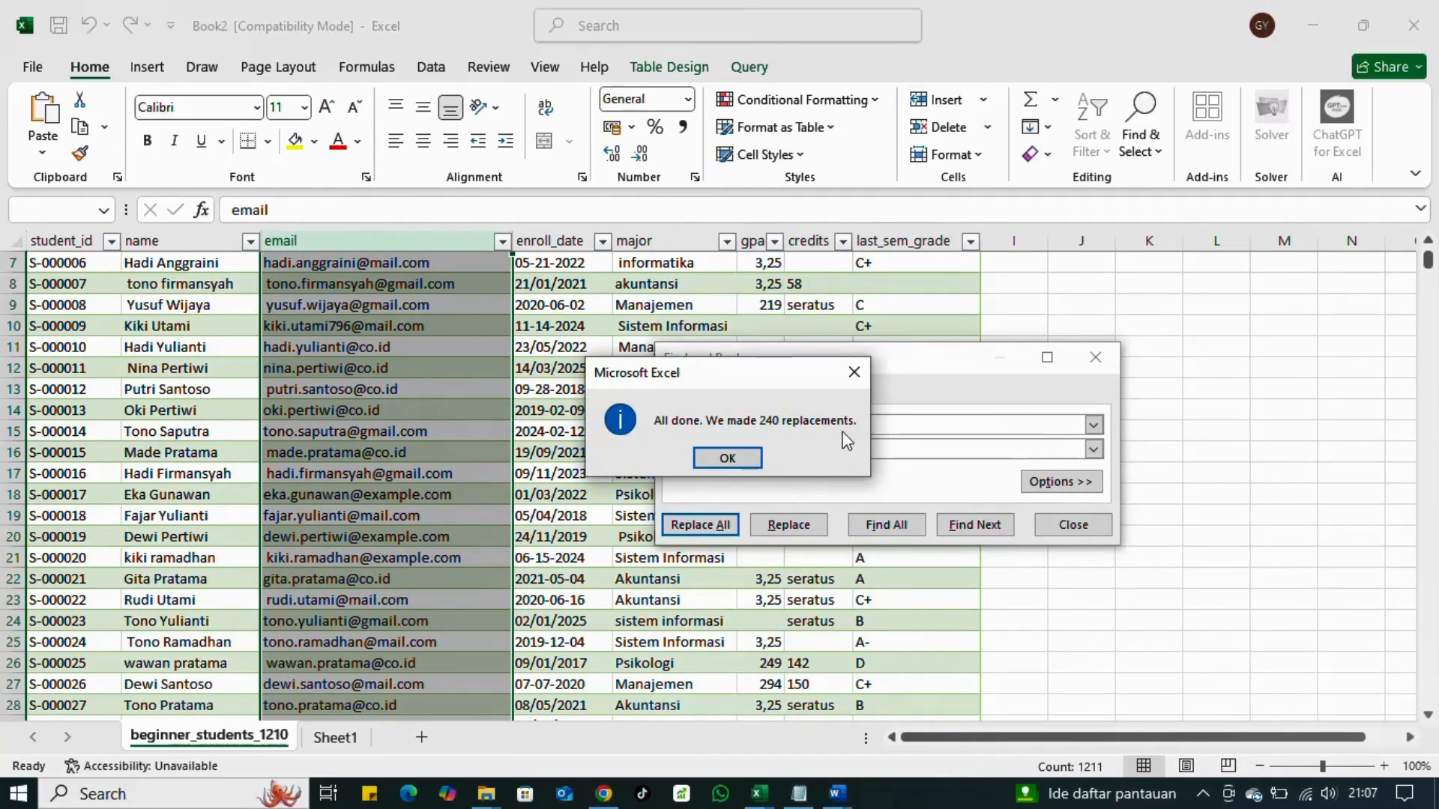
pyautogui.click(727, 458)
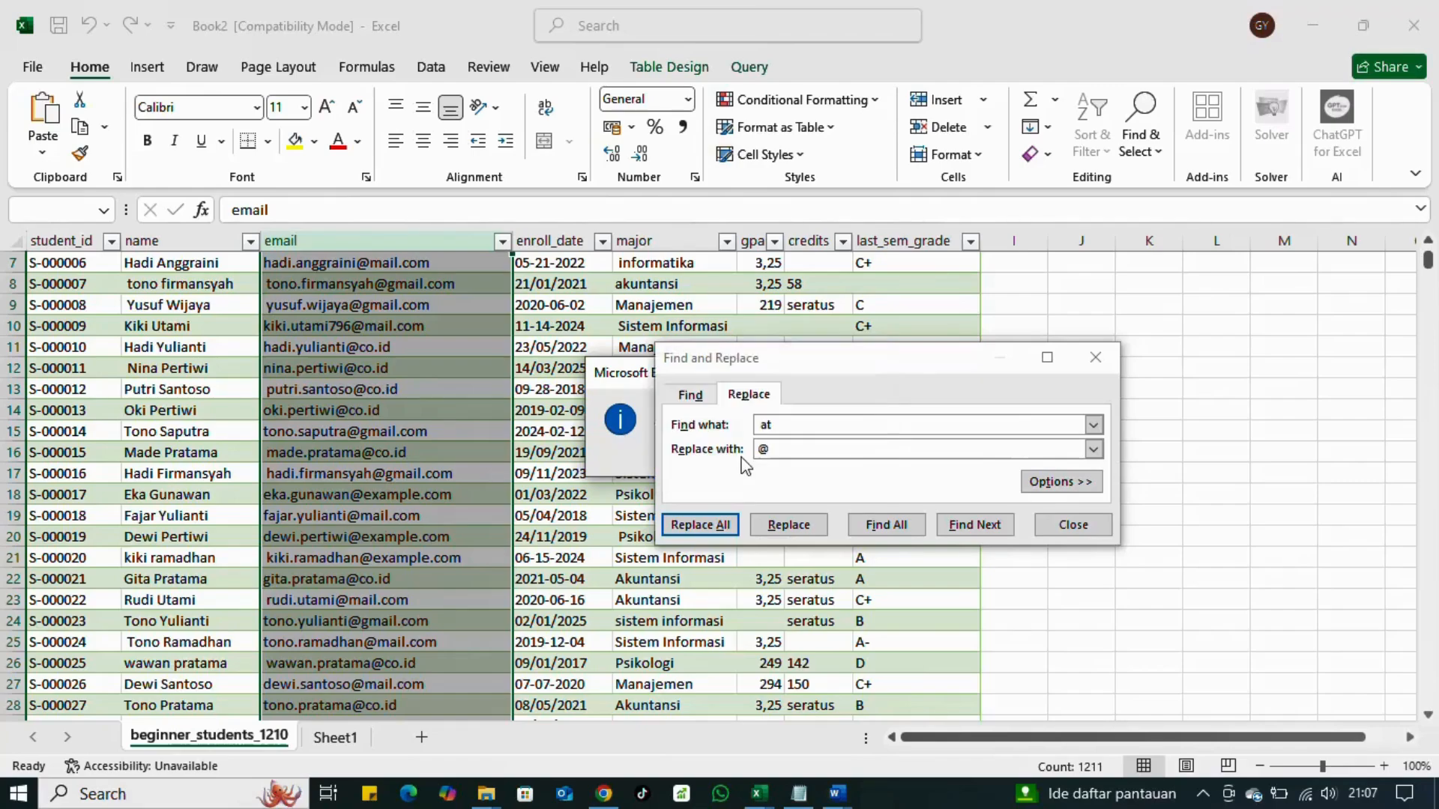
pyautogui.click(1102, 365)
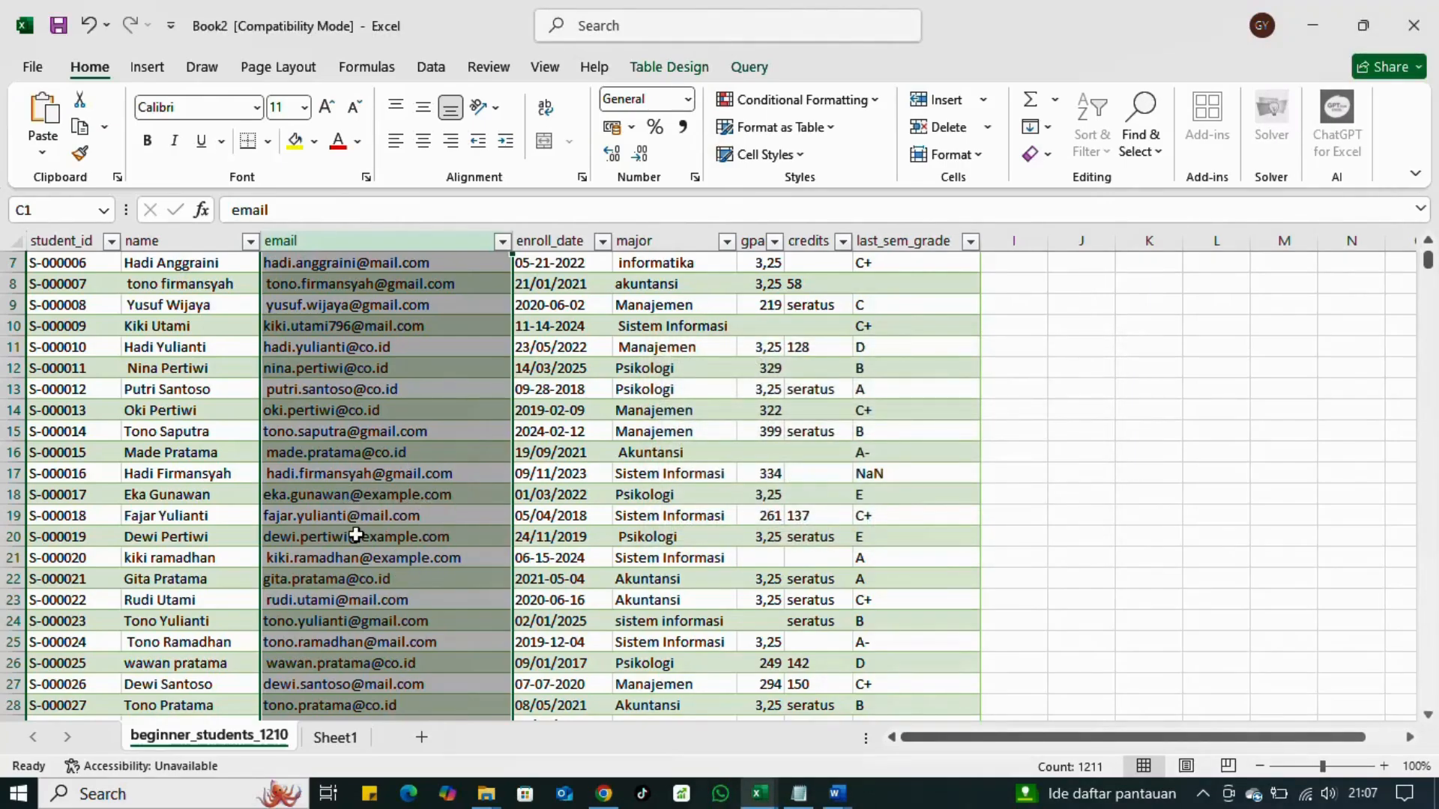
# Step: Left-align the entire email column
pyautogui.scroll(2, 357, 536)
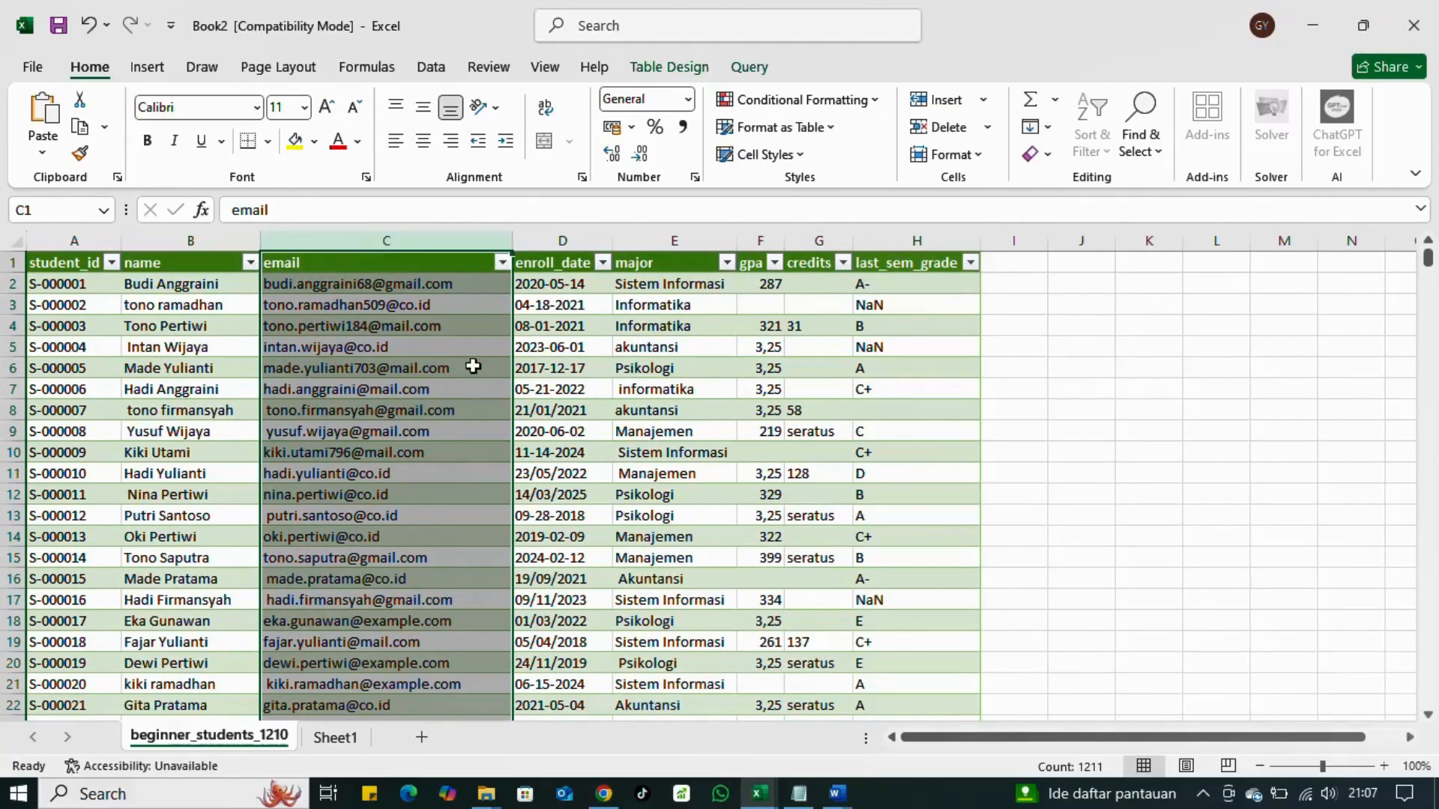
pyautogui.click(457, 323)
pyautogui.click(434, 284)
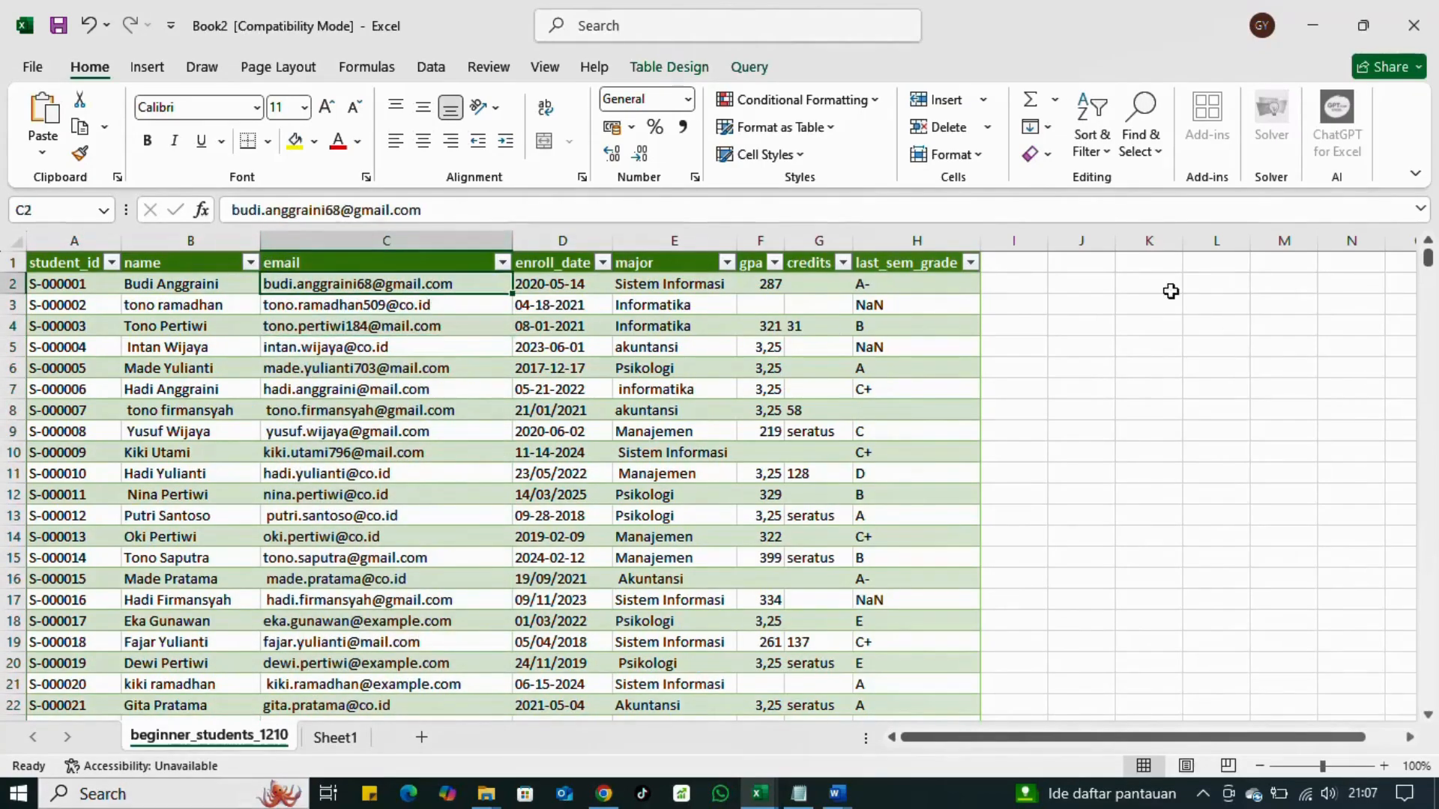
pyautogui.click(1095, 291)
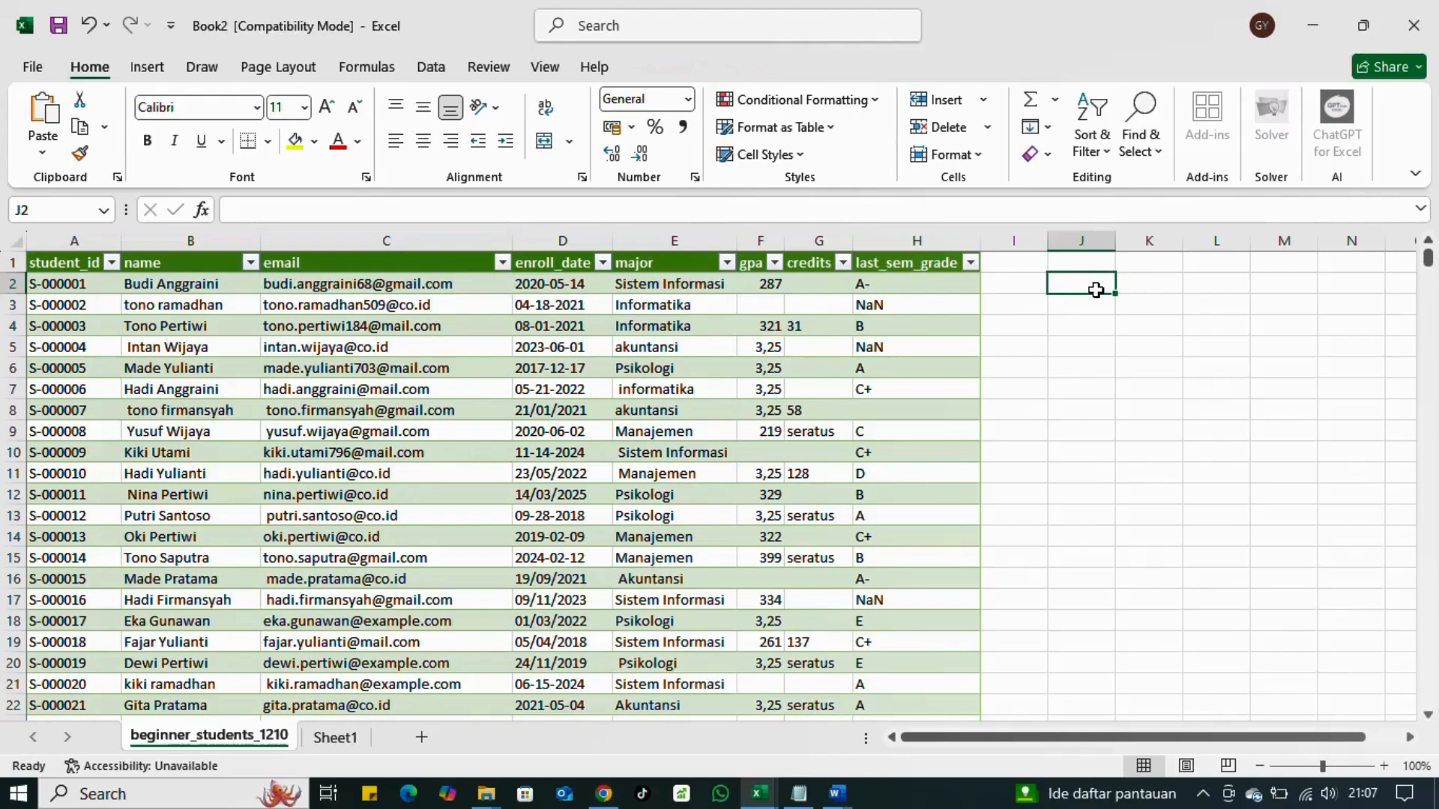
pyautogui.click(386, 240)
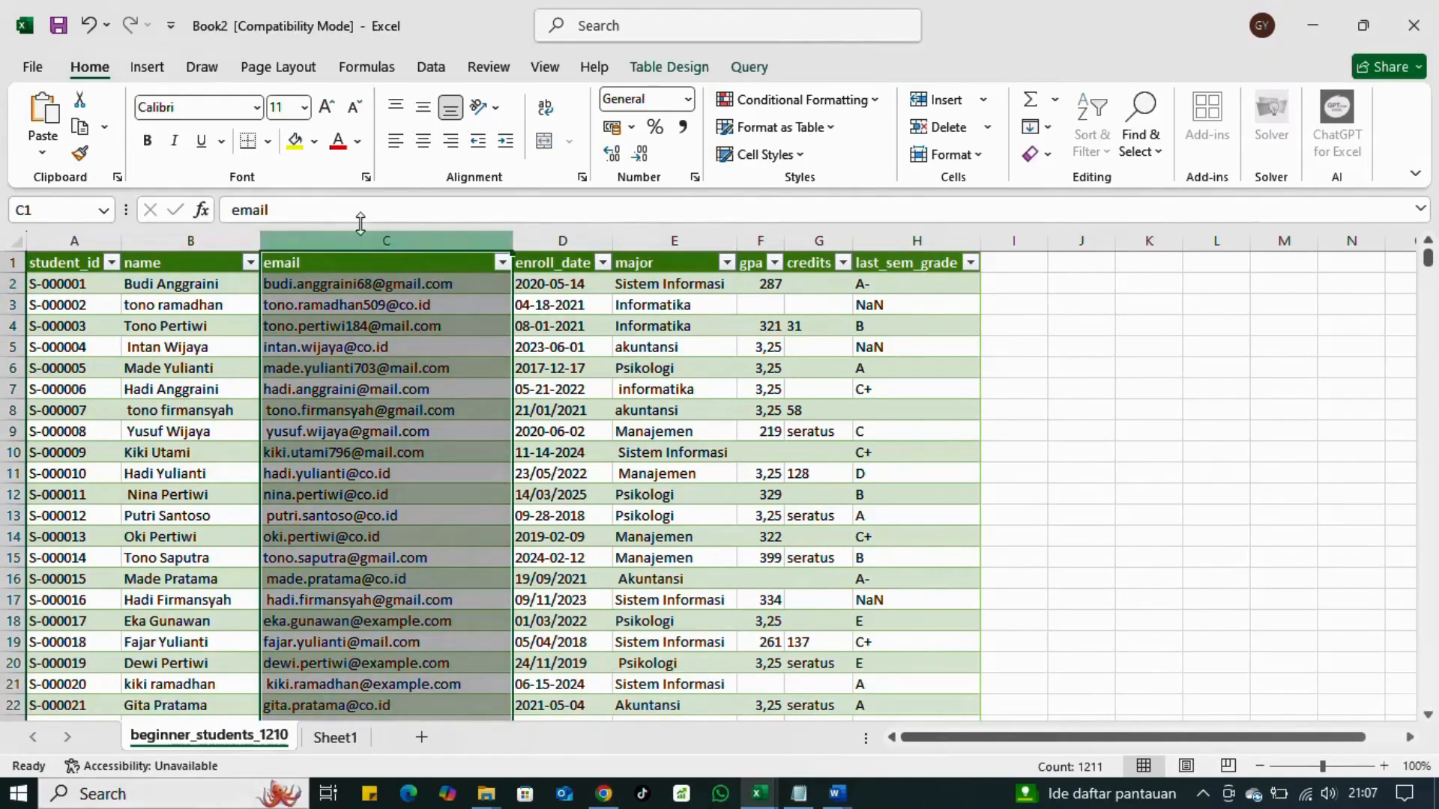
pyautogui.click(423, 141)
pyautogui.click(396, 141)
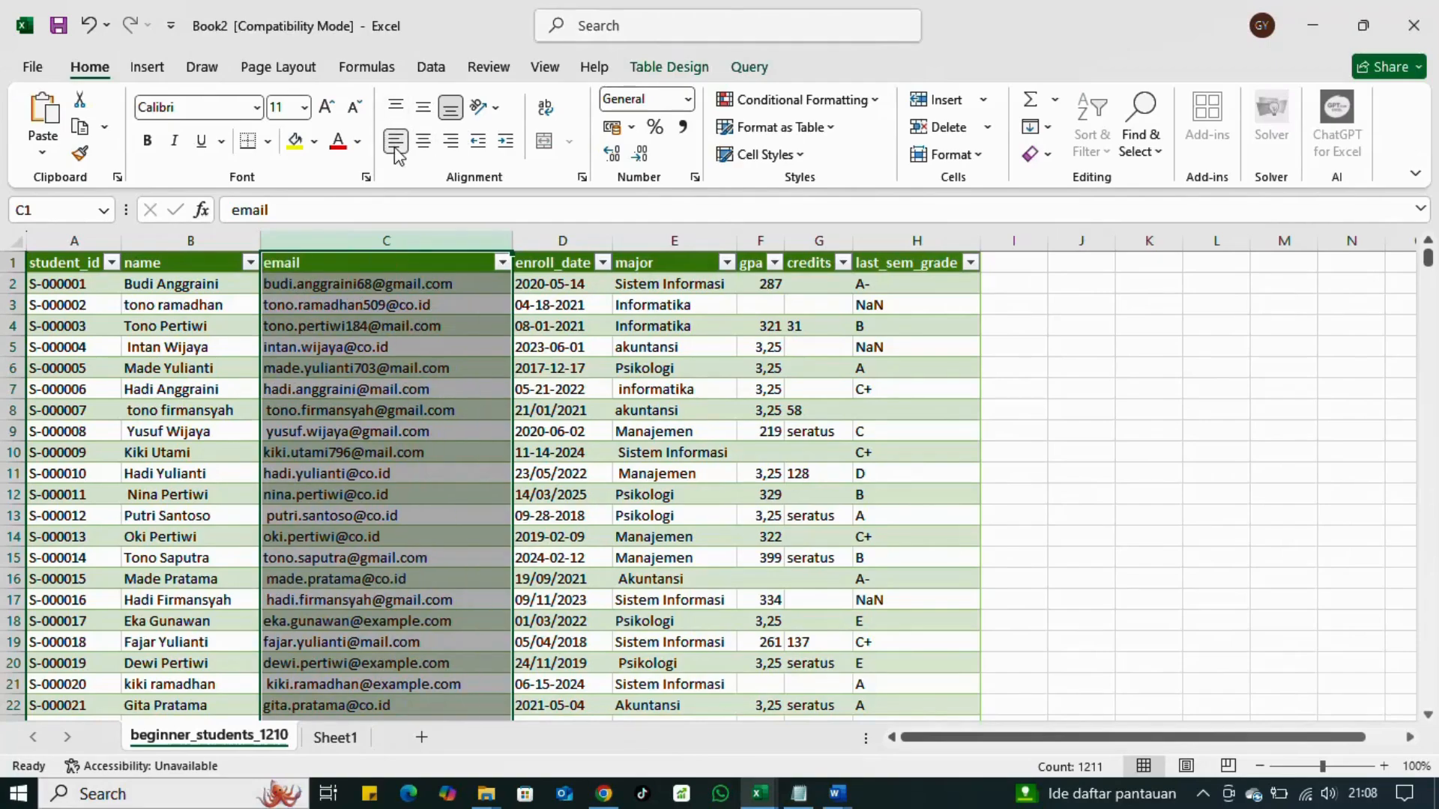
# Step: Remove the leading space from the email address in cell C8
pyautogui.click(335, 438)
pyautogui.click(306, 415)
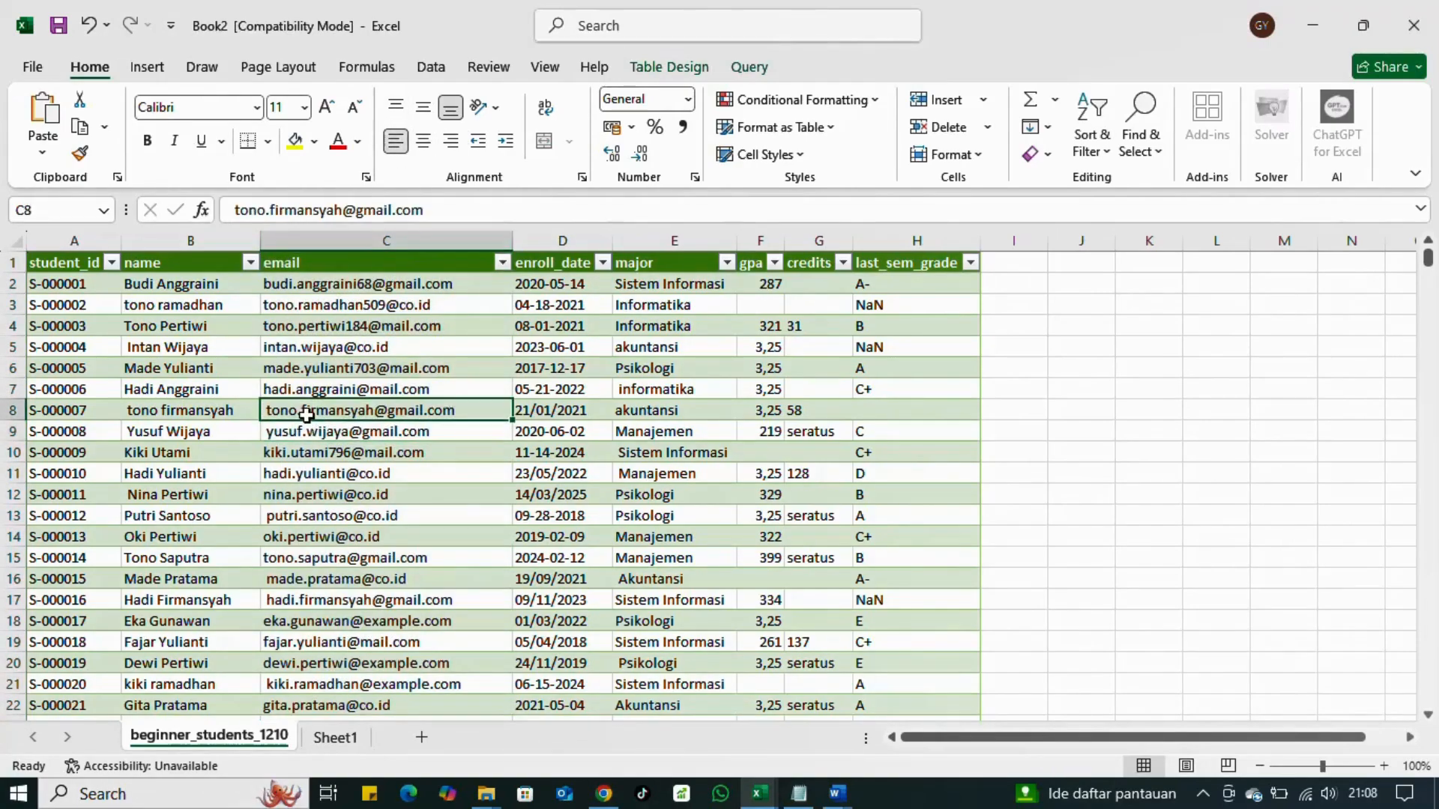
pyautogui.click(293, 467)
pyautogui.click(300, 417)
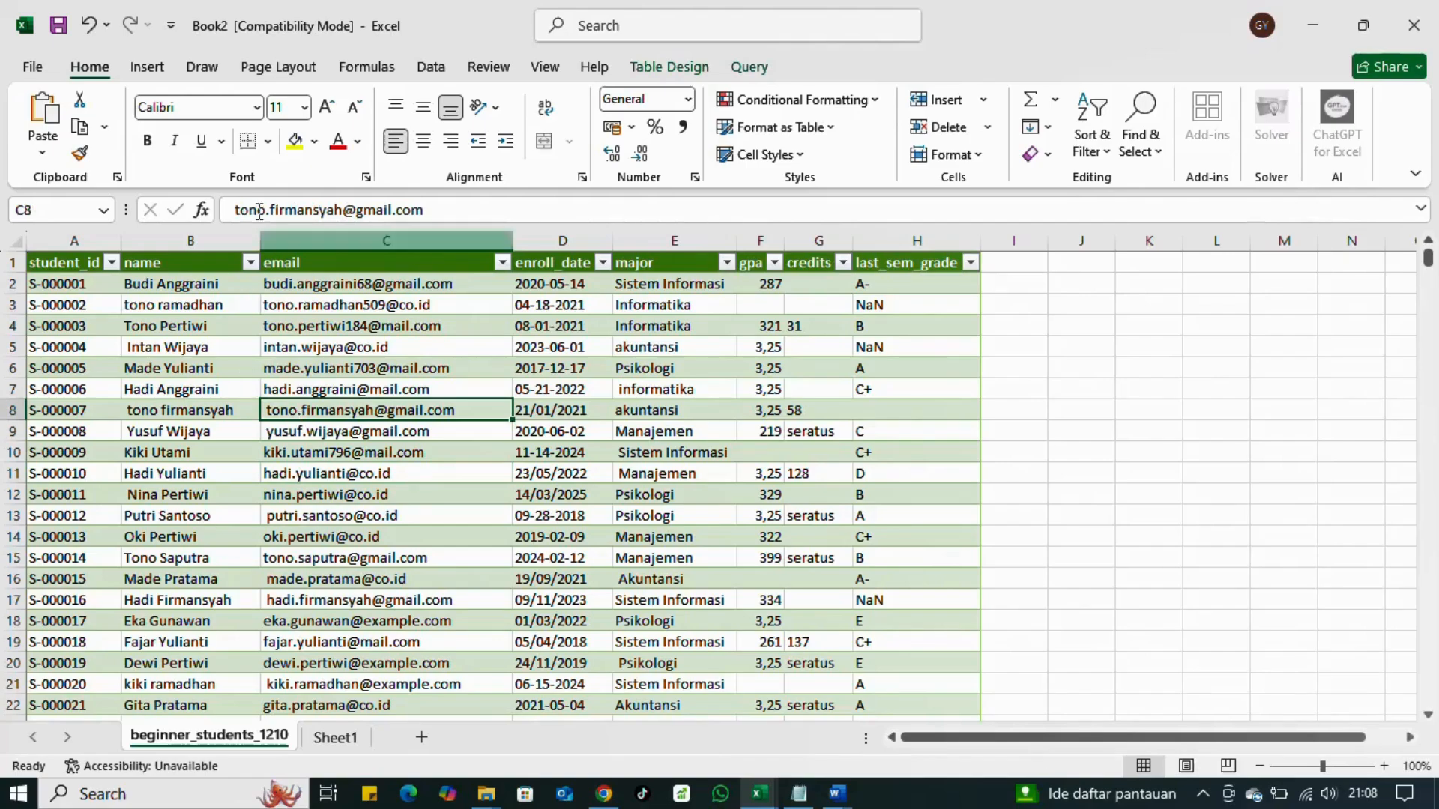
pyautogui.click(235, 210)
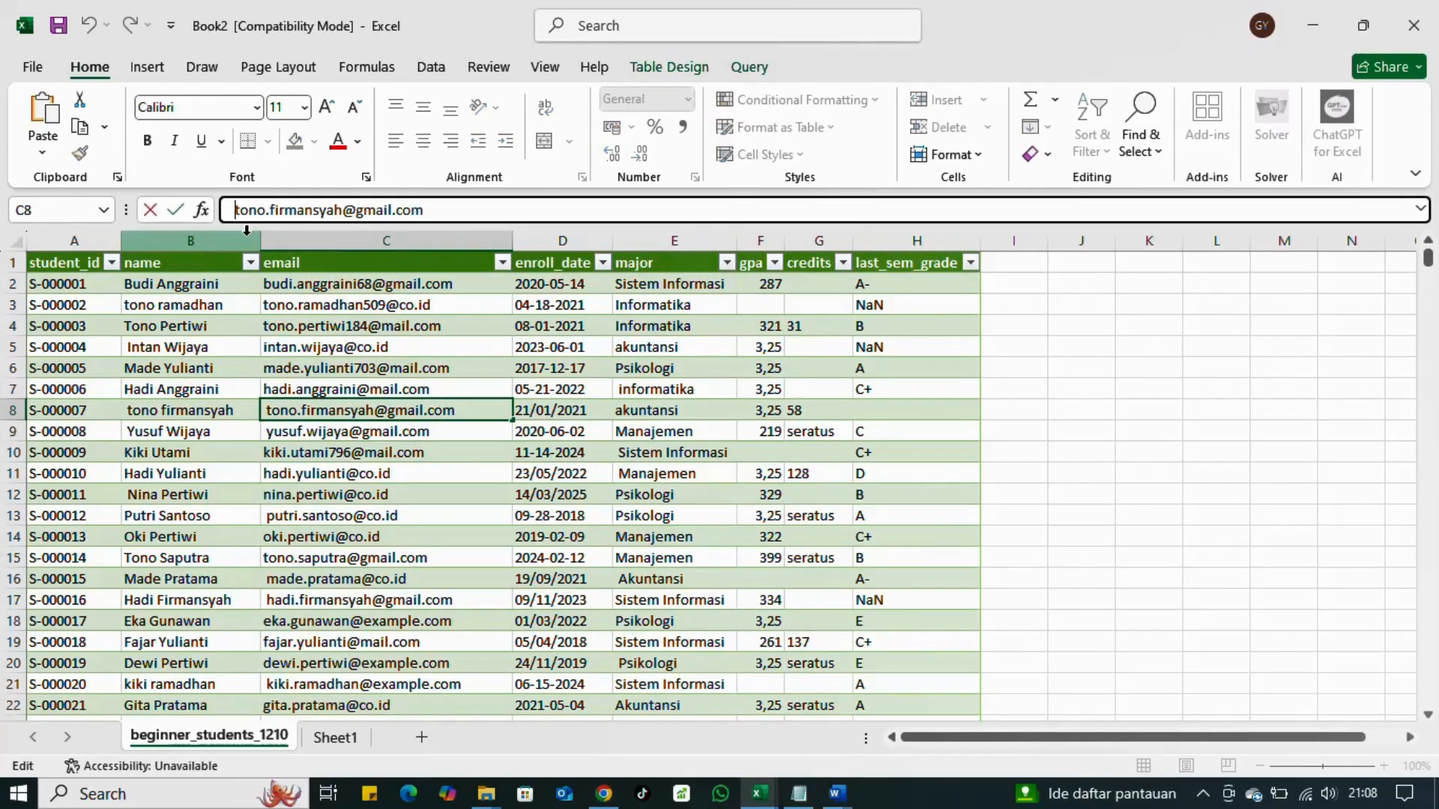
pyautogui.press('BackSpace')
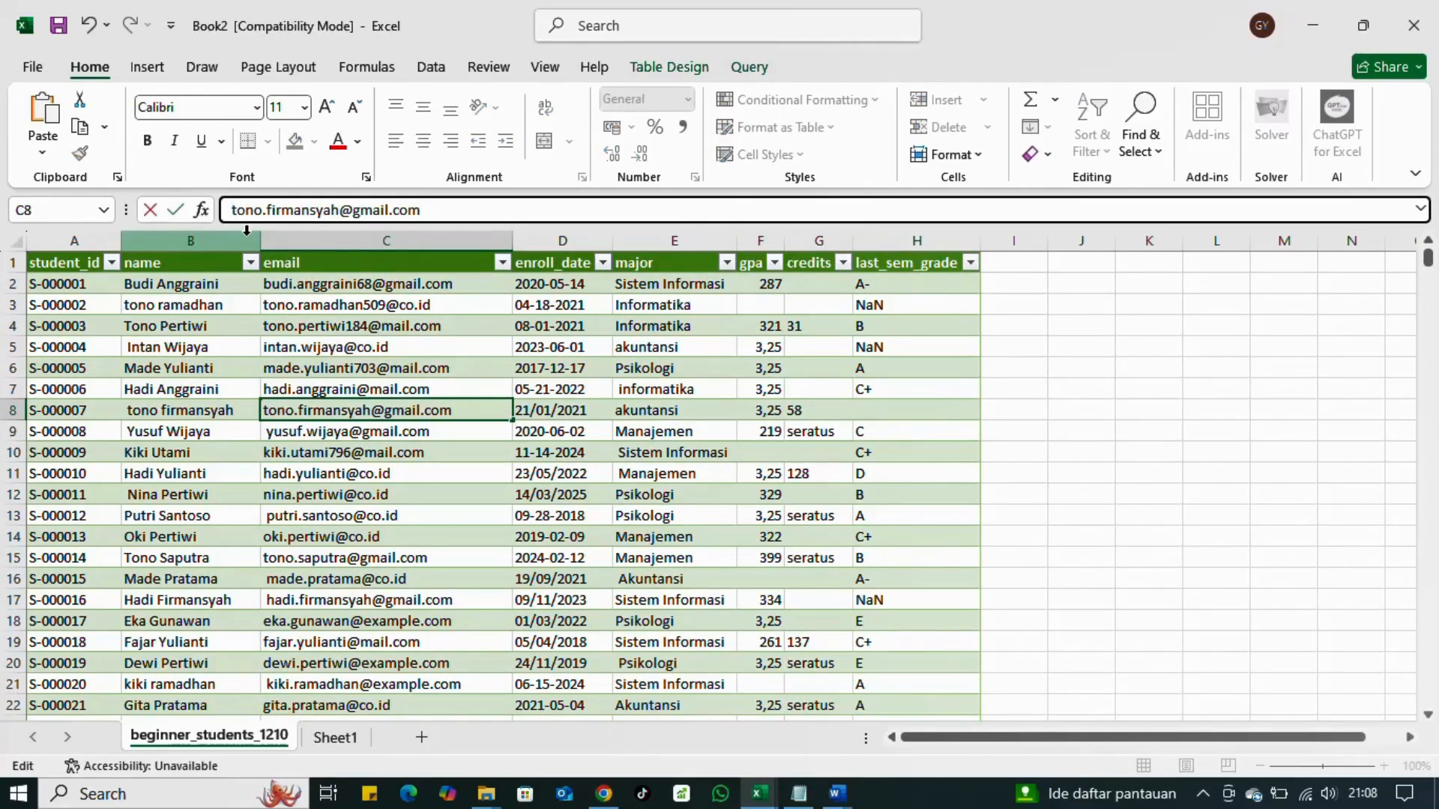
pyautogui.click(330, 519)
# Step: Enter =TRIM(C2:C1300) in cell J2 to list the email addresses without extra spaces, and look down the results
pyautogui.click(1106, 287)
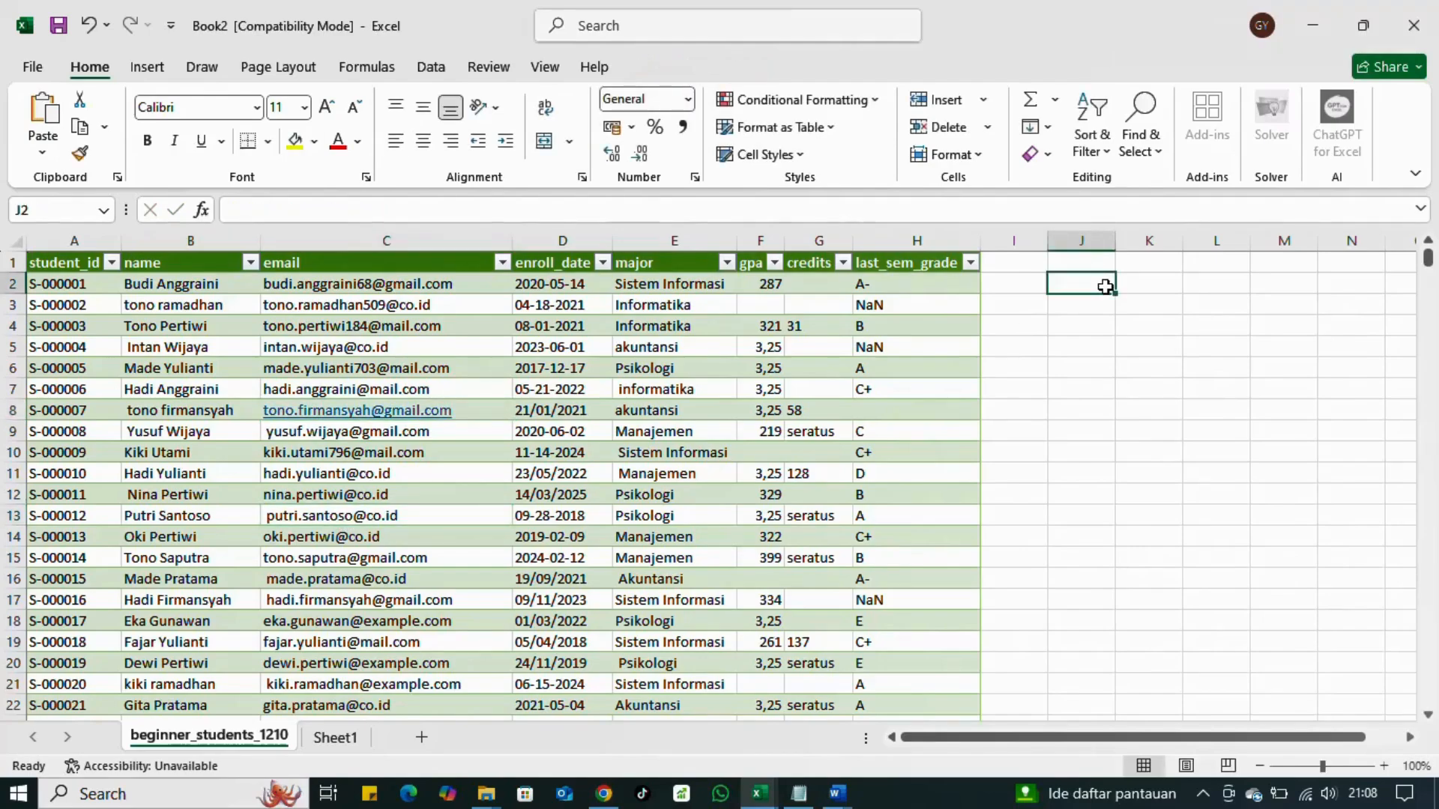
pyautogui.write('=trim')
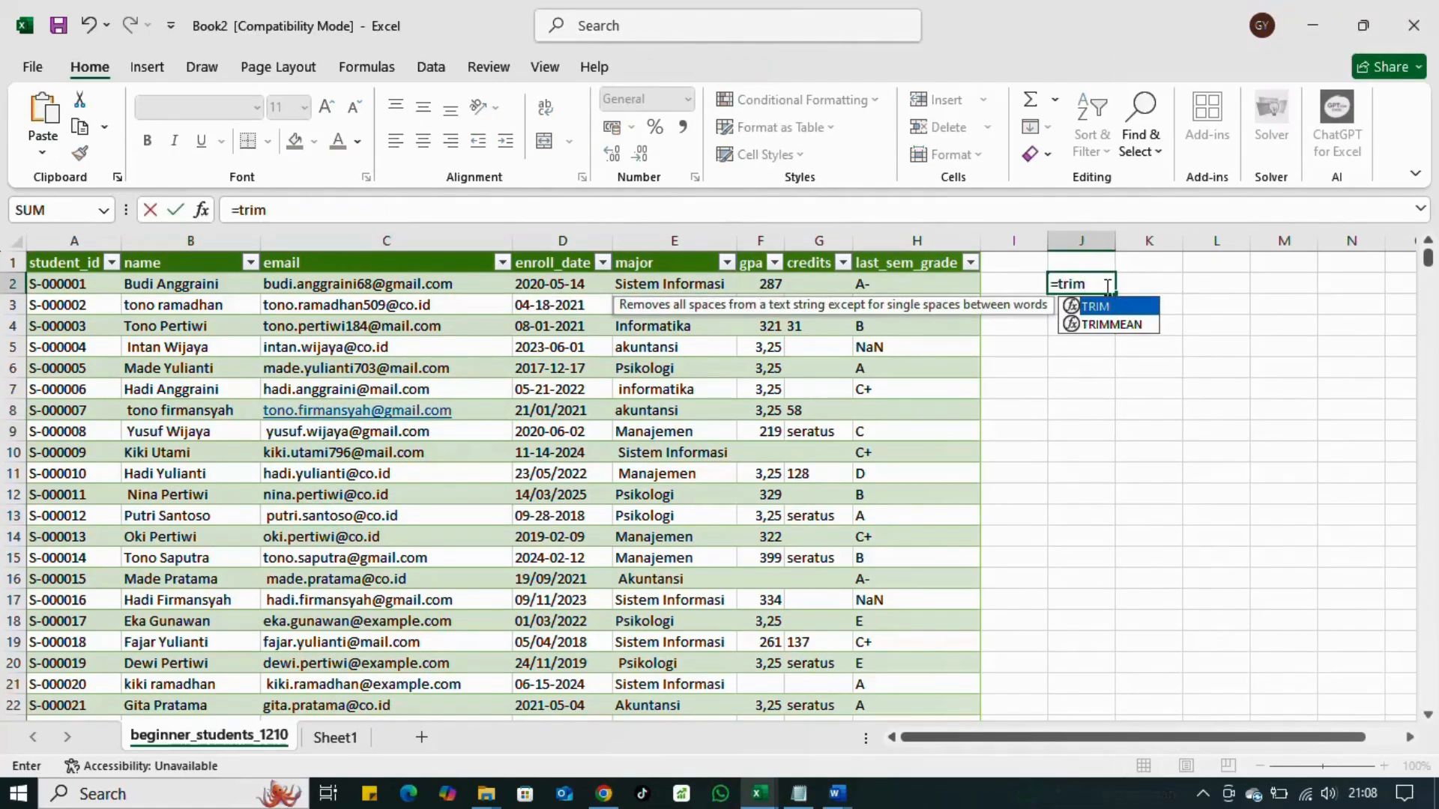
pyautogui.press('Tab')
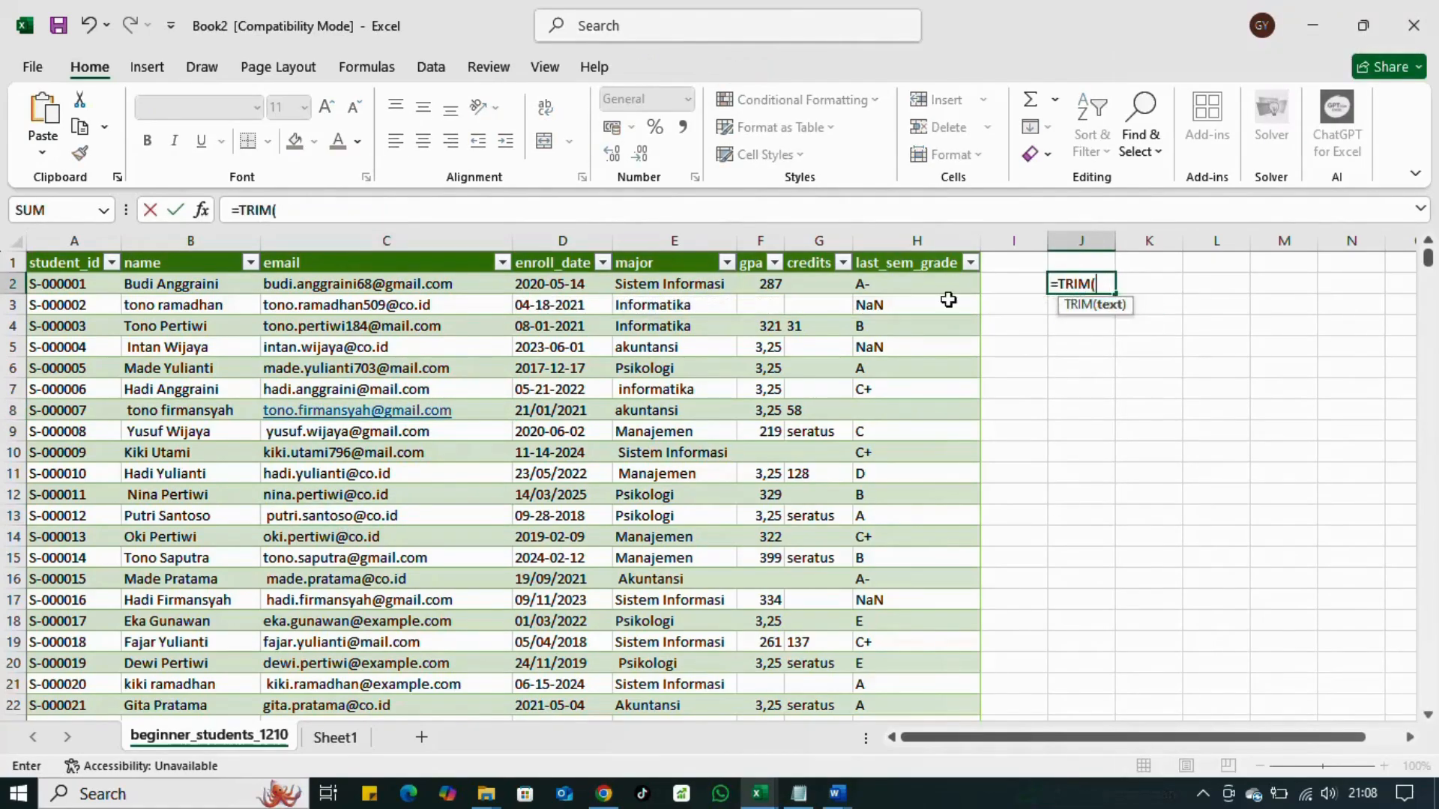
pyautogui.click(376, 234)
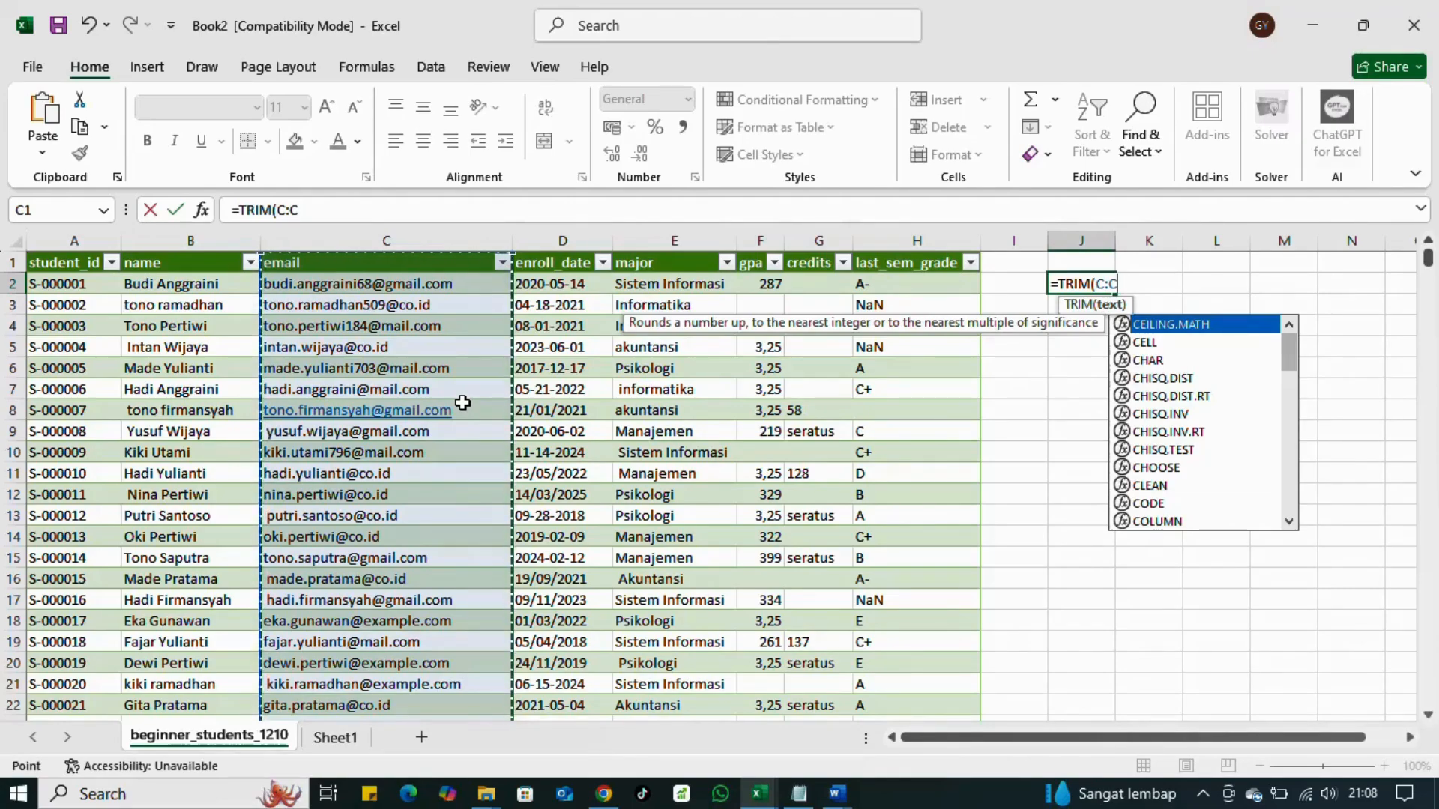
pyautogui.click(286, 210)
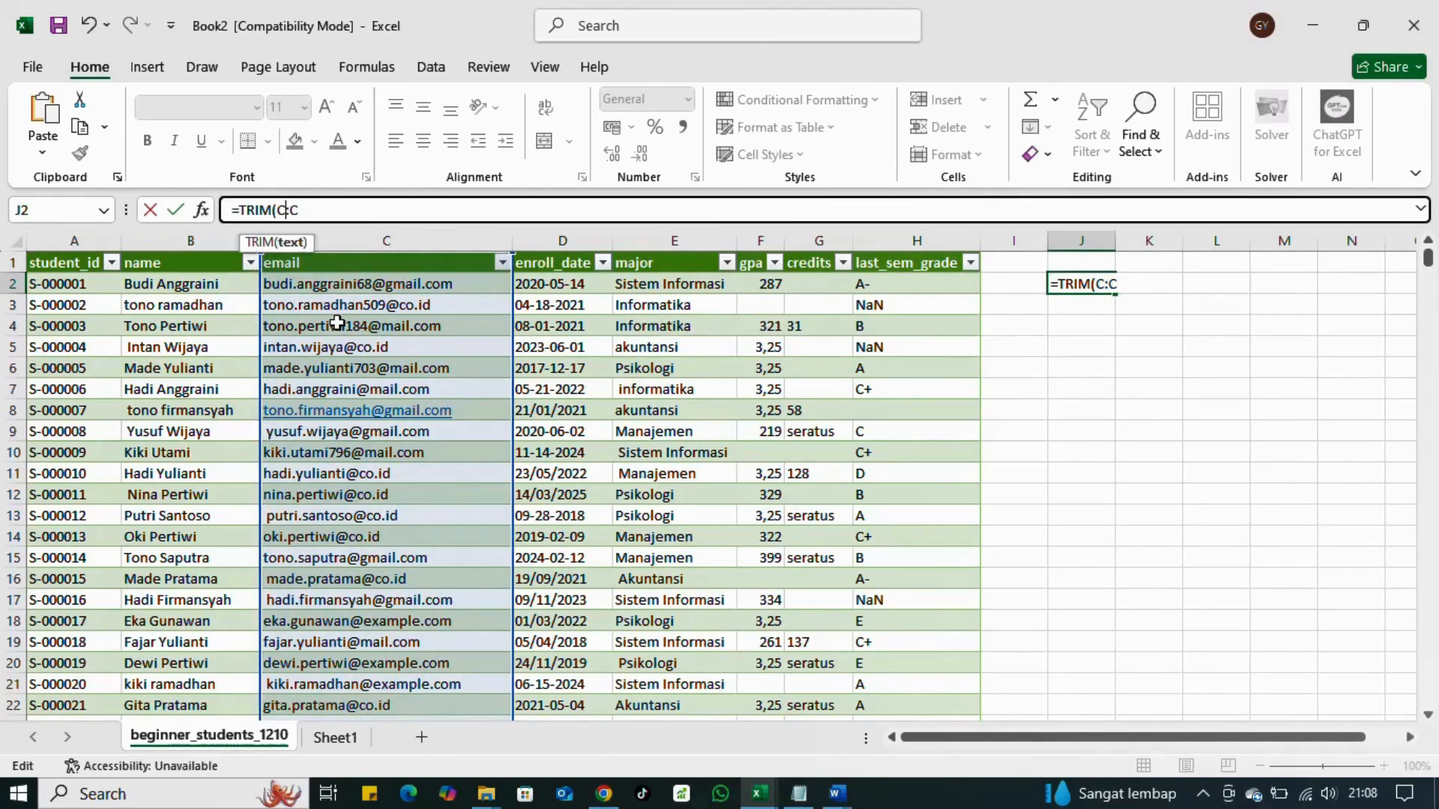
pyautogui.write('2')
pyautogui.click(337, 210)
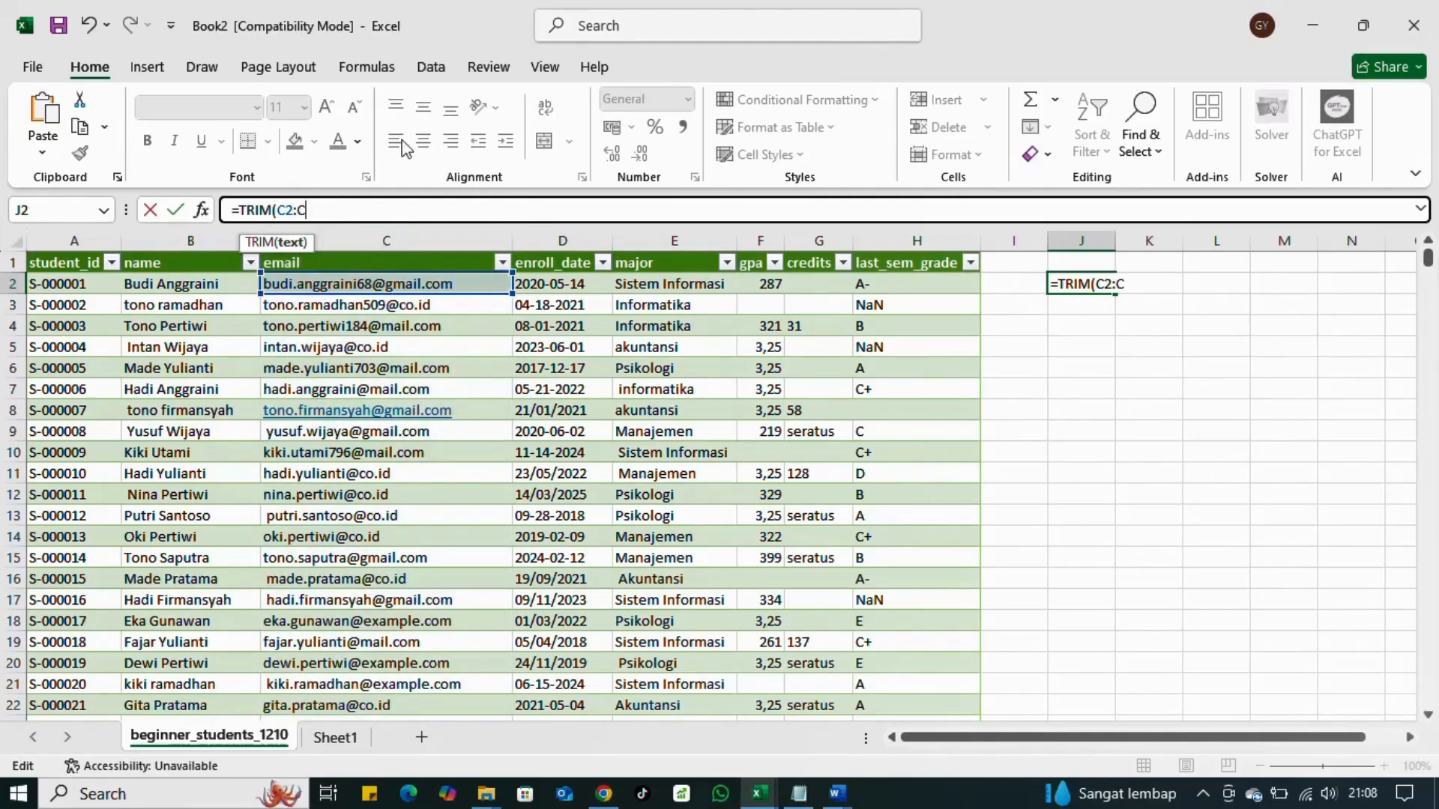
pyautogui.write('1300')
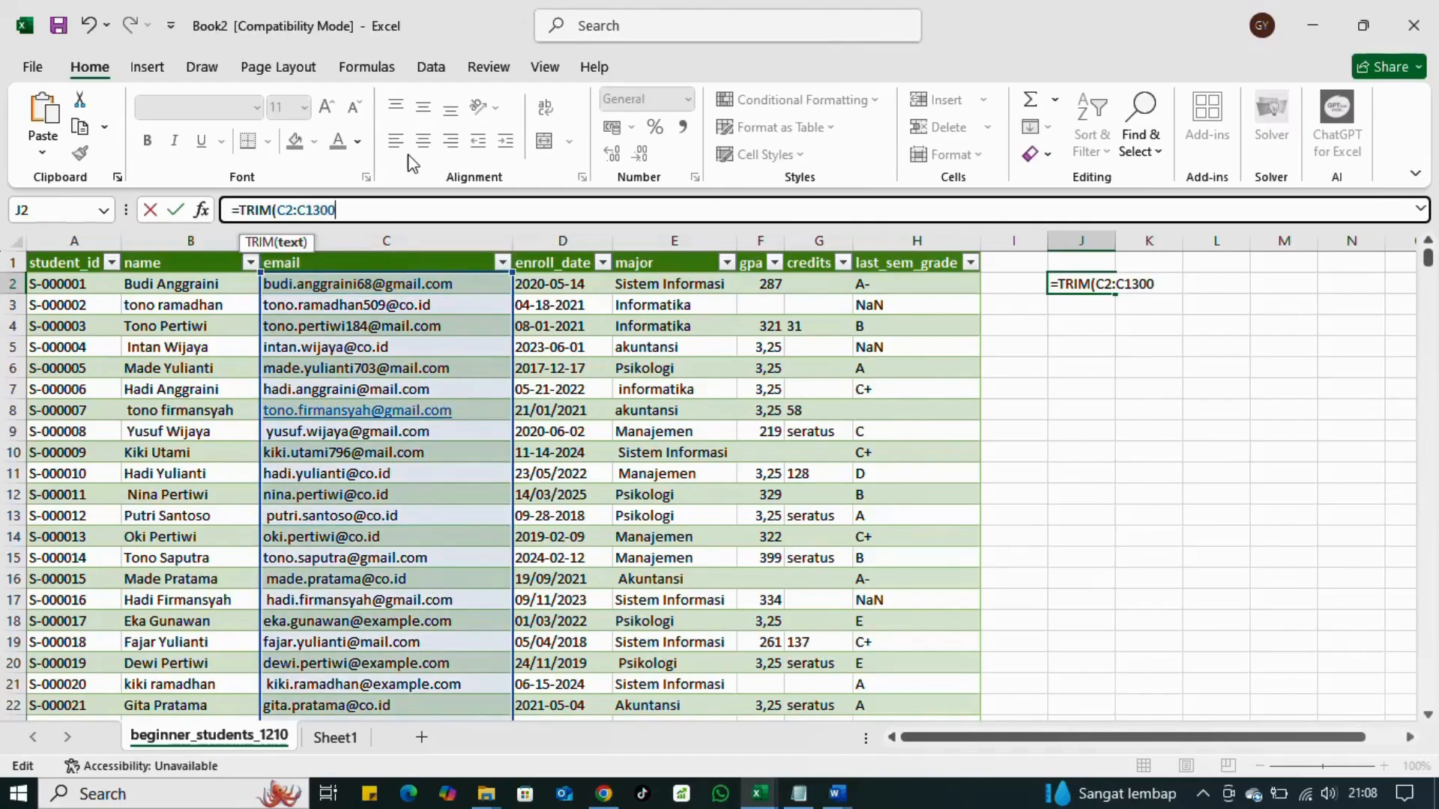
pyautogui.press('Return')
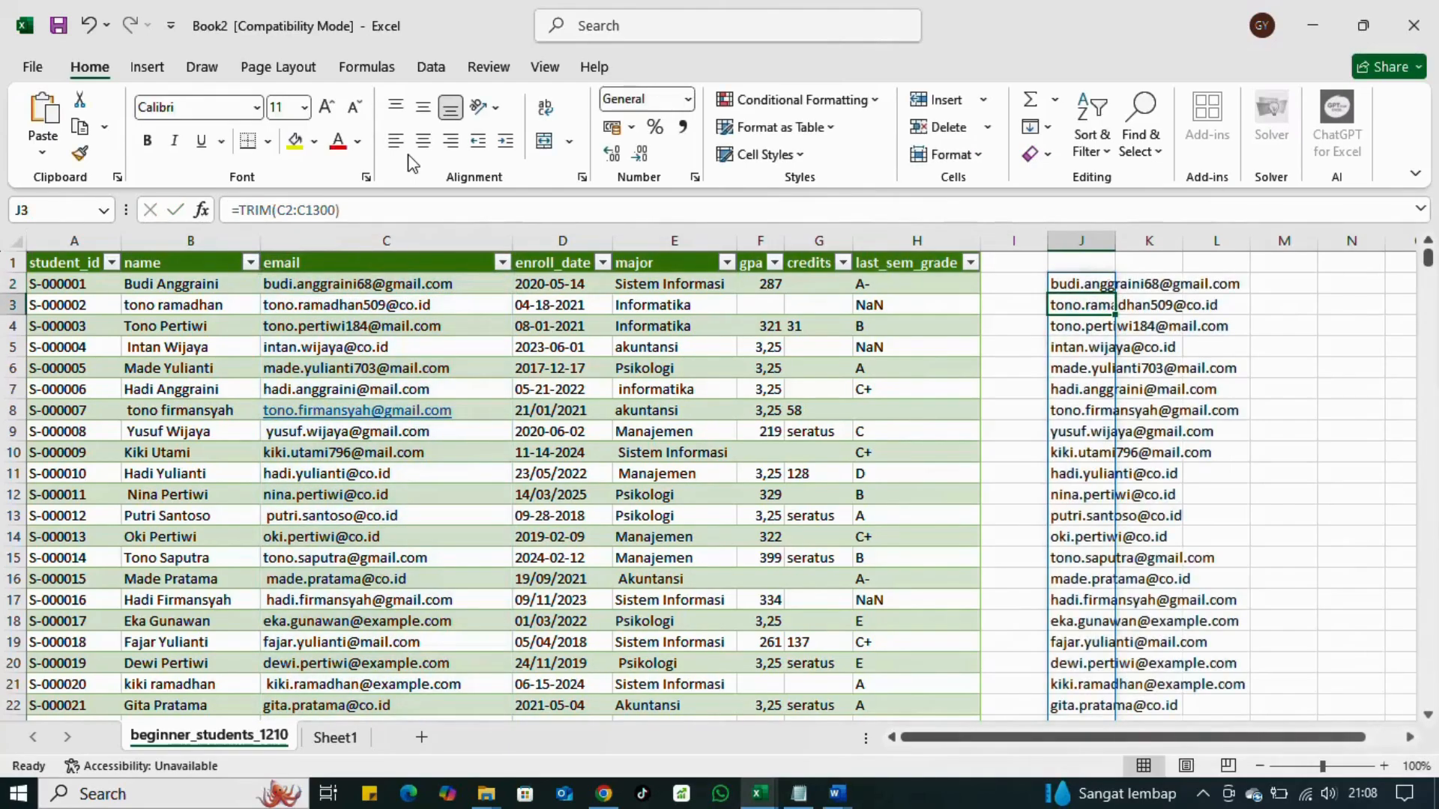
pyautogui.press('Down')
pyautogui.press('Down')
pyautogui.press('Down')
pyautogui.press('Down')
pyautogui.press('Down')
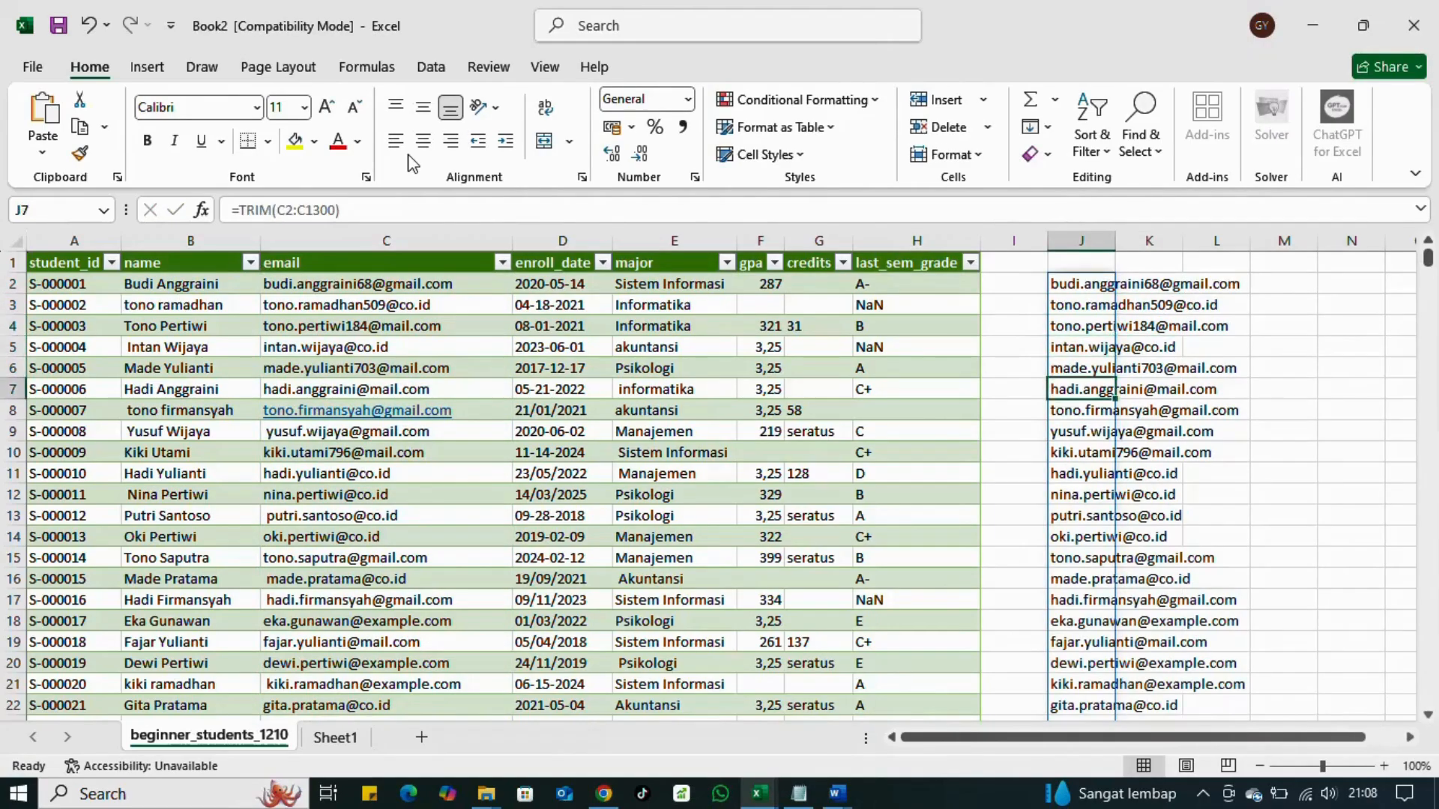
pyautogui.click(1091, 285)
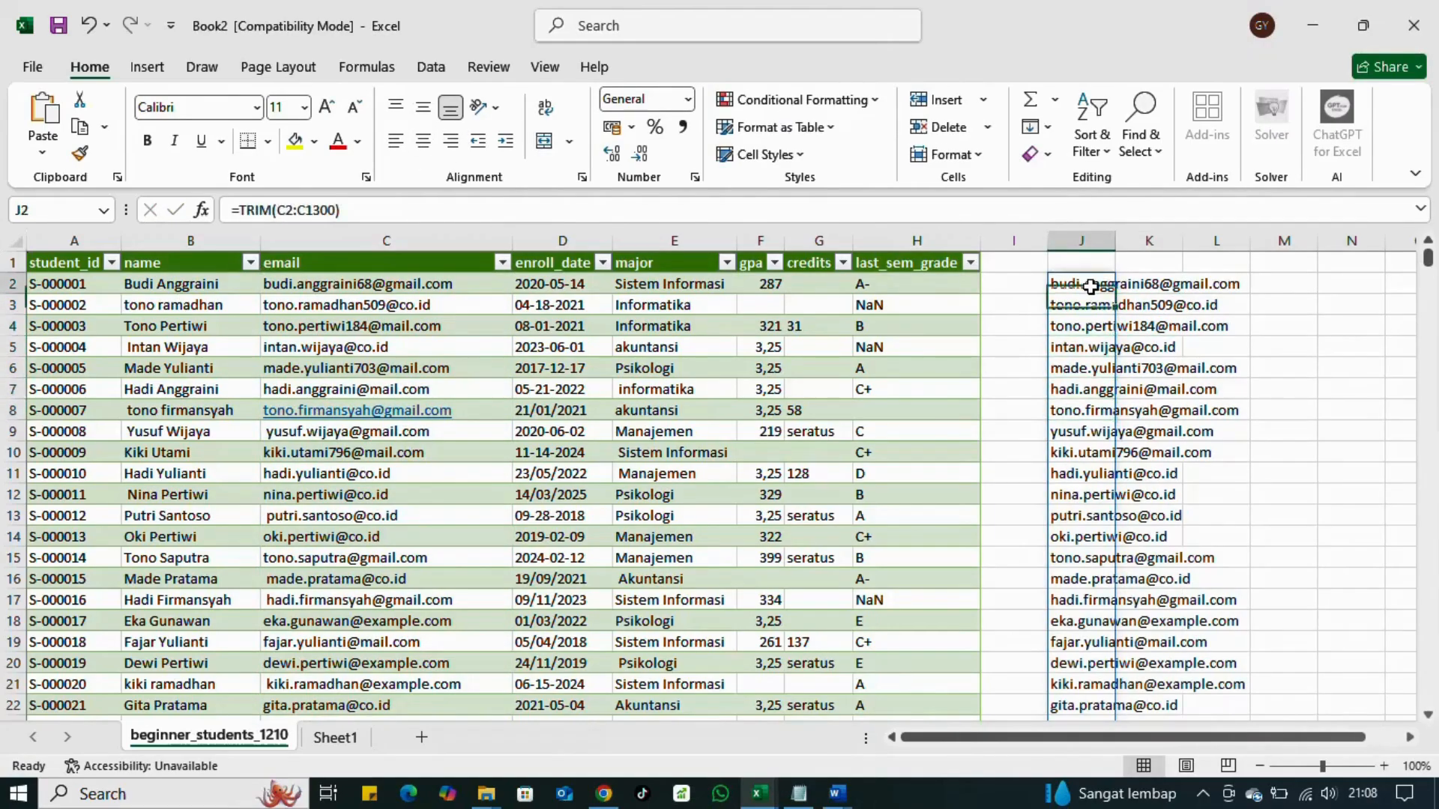
pyautogui.click(1089, 241)
pyautogui.rightClick(1089, 241)
pyautogui.click(1147, 327)
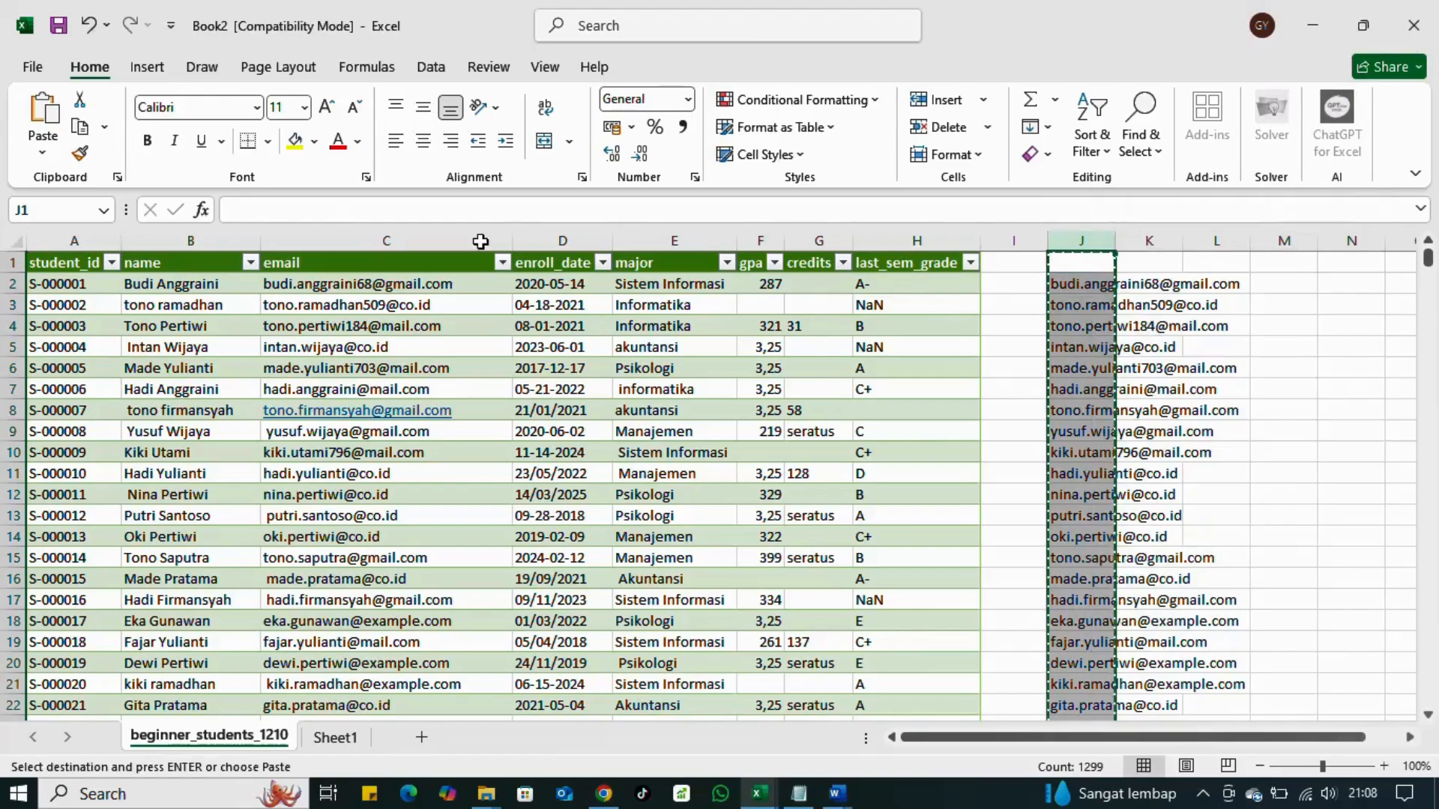
pyautogui.click(356, 252)
pyautogui.rightClick(356, 252)
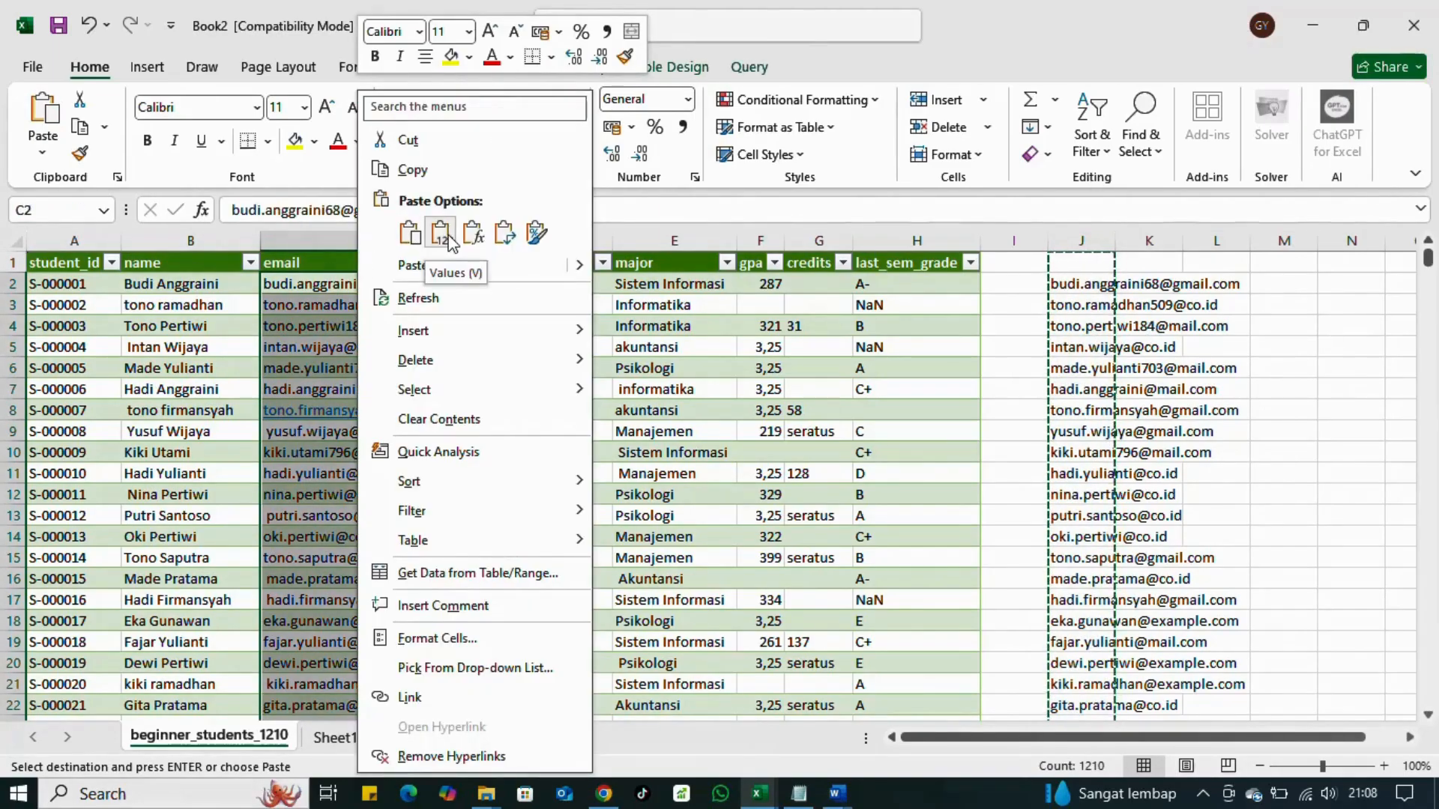
pyautogui.click(1149, 406)
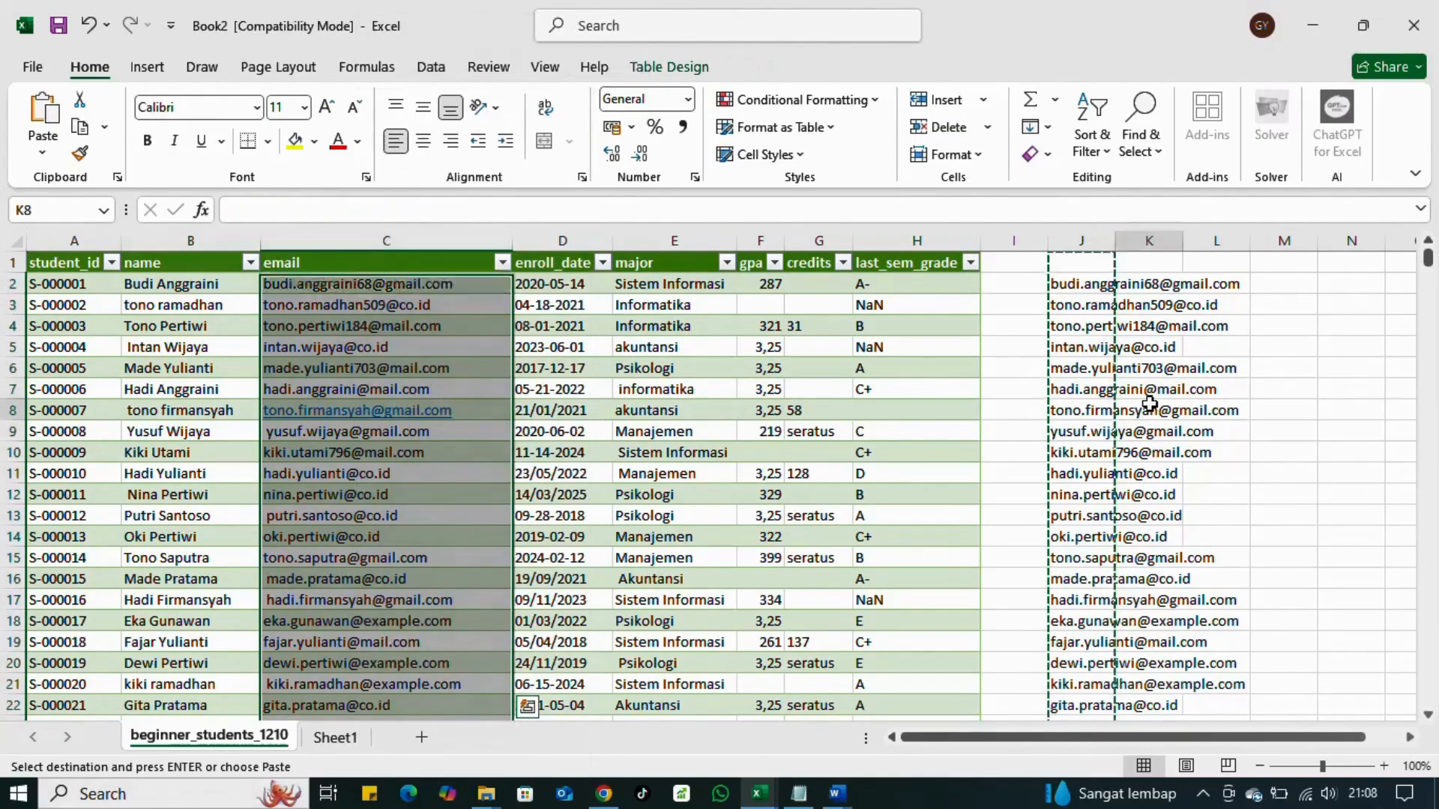
pyautogui.press('Escape')
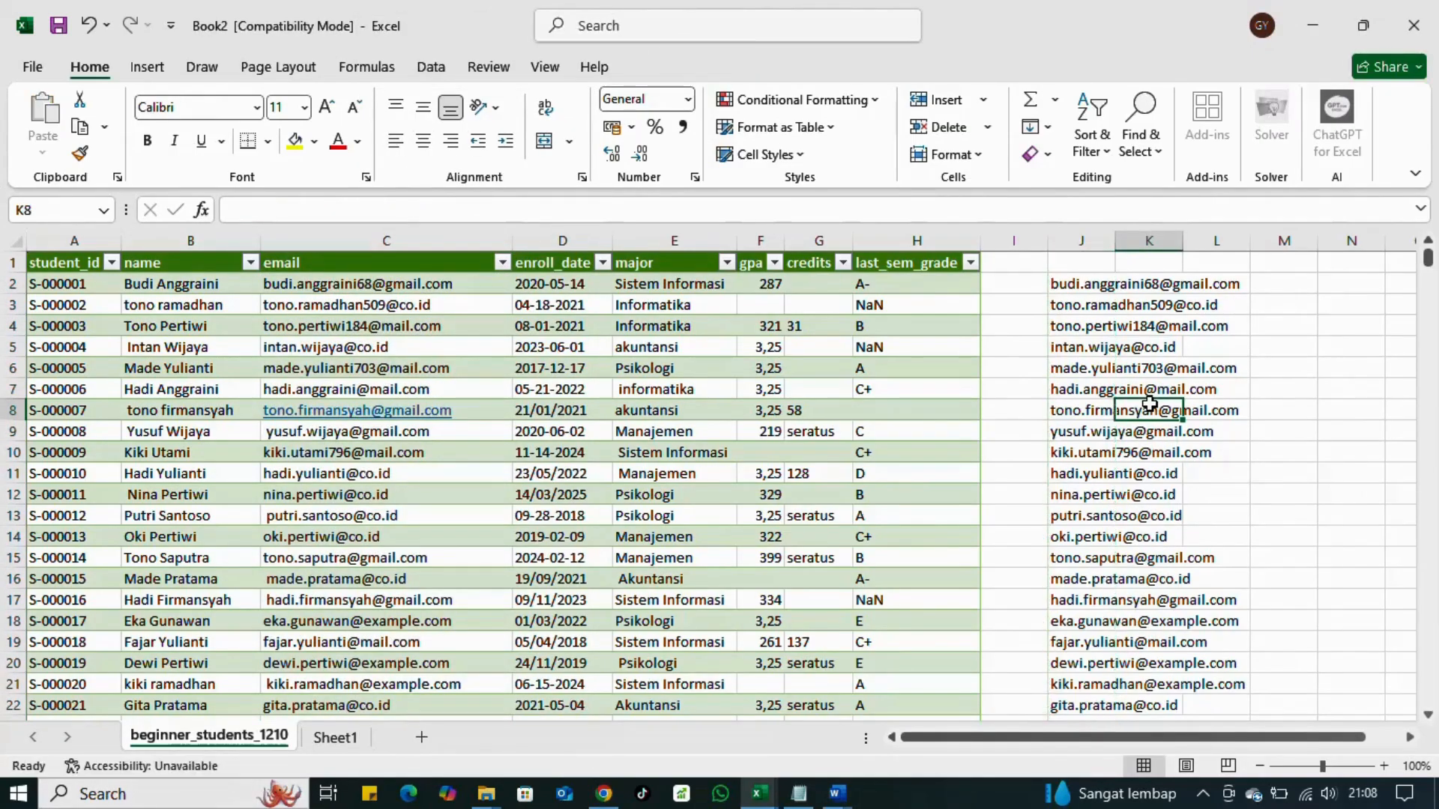
# Step: Switch to the Book1 workbook and examine how the addresses in its email column are written
pyautogui.moveTo(759, 793)
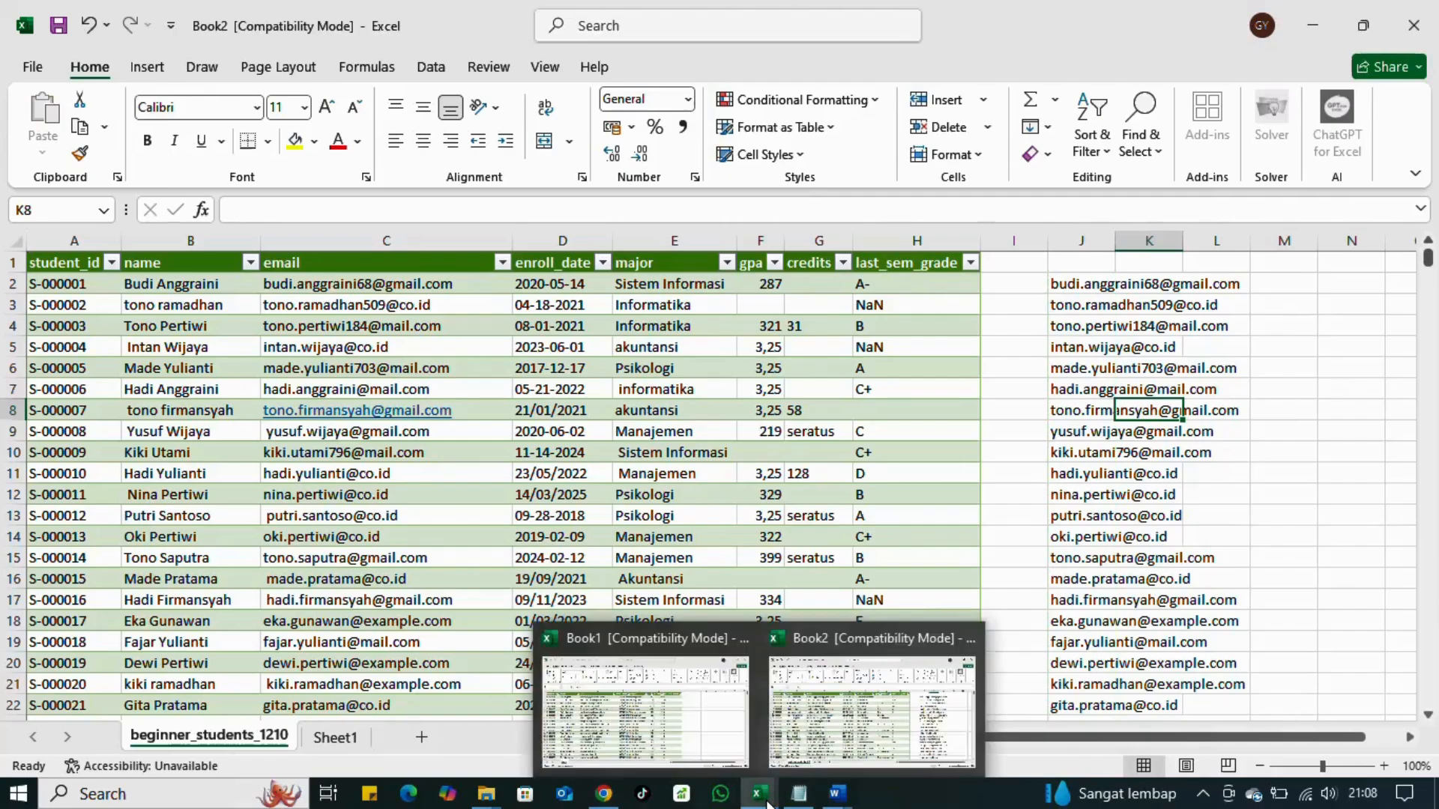
pyautogui.moveTo(740, 722)
pyautogui.hotkey('ctrl', 'space')
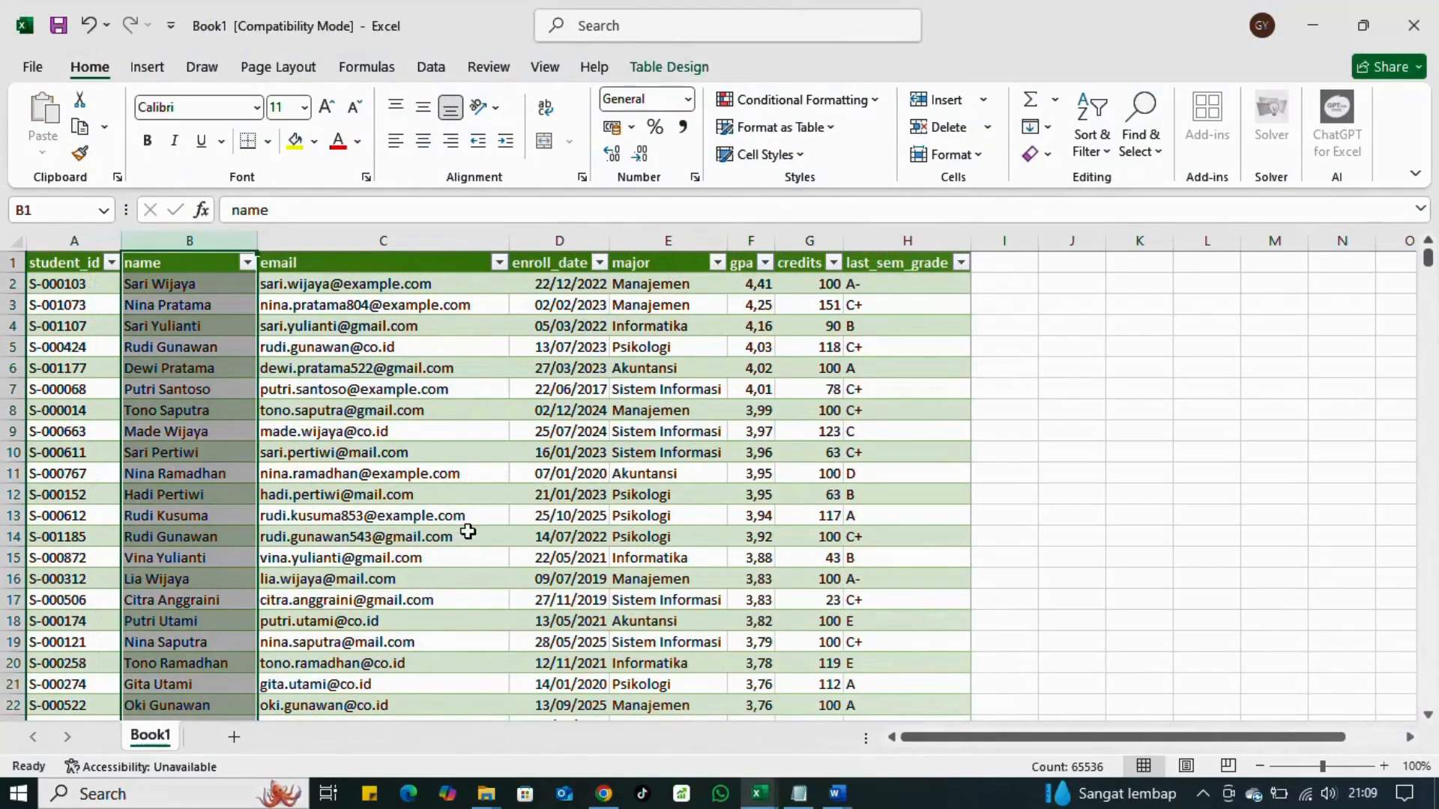
pyautogui.click(423, 375)
pyautogui.scroll(-4, 364, 344)
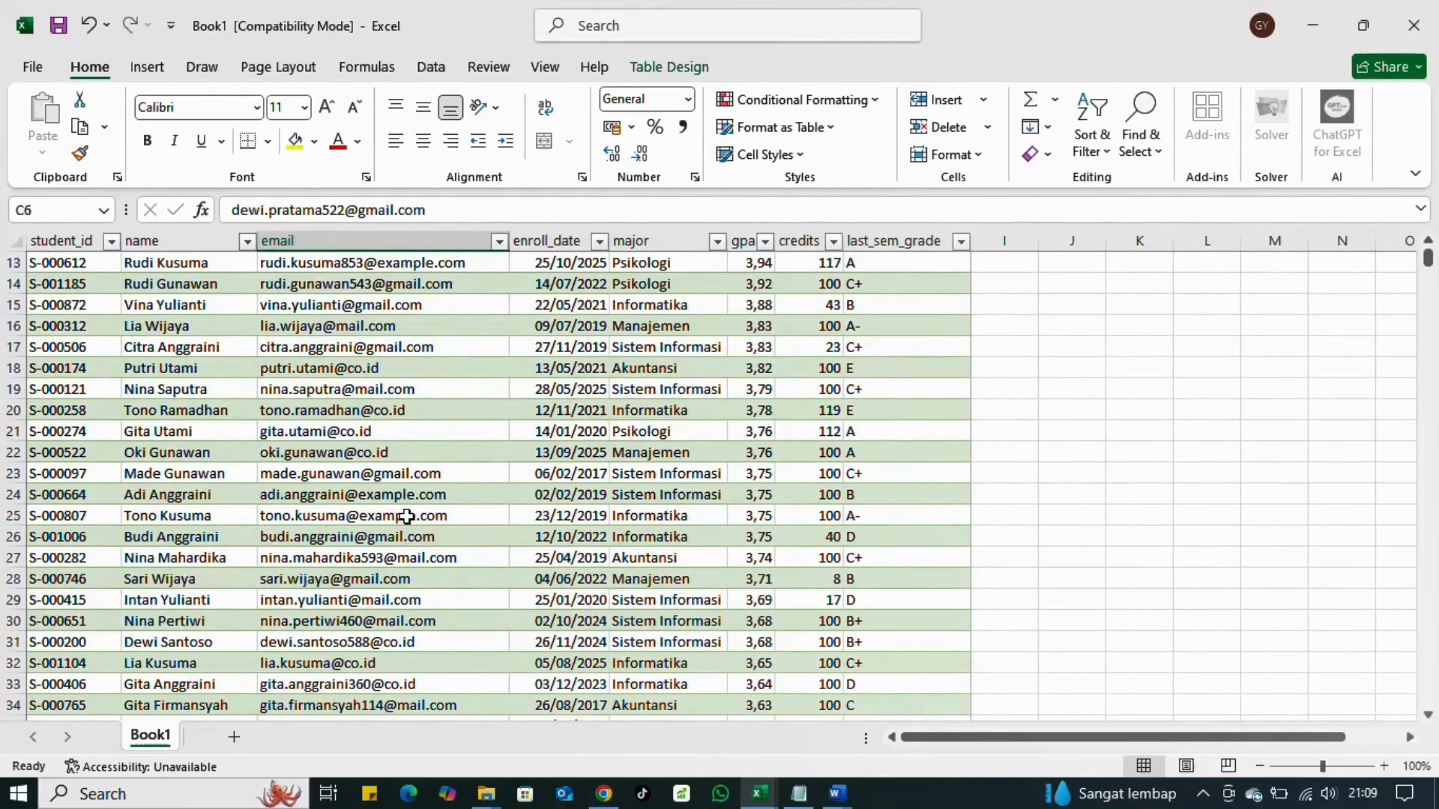
pyautogui.scroll(4, 407, 517)
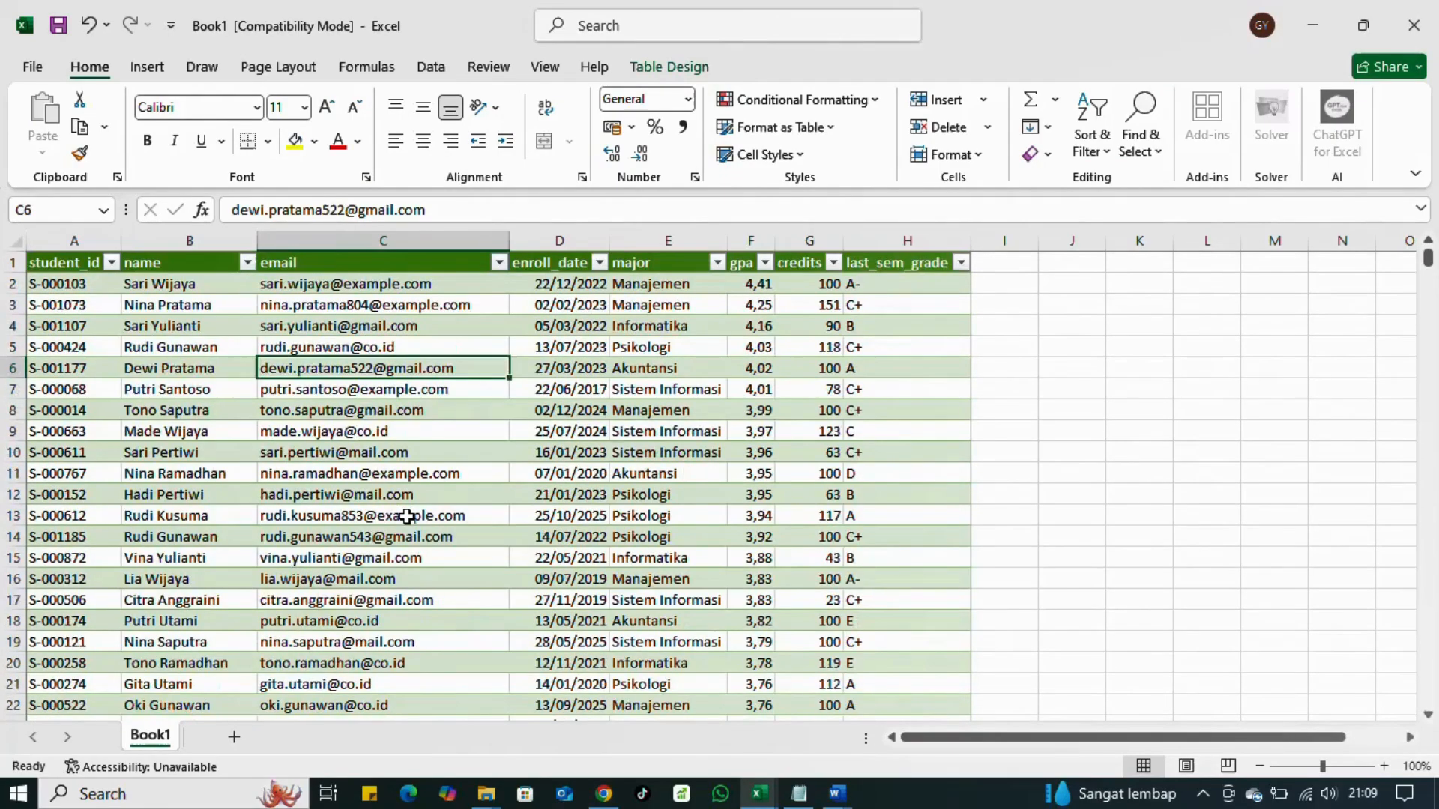
# Step: Switch back to the Book2 workbook and format the enroll_date column as a date of type *14/03/2012
pyautogui.moveTo(769, 800)
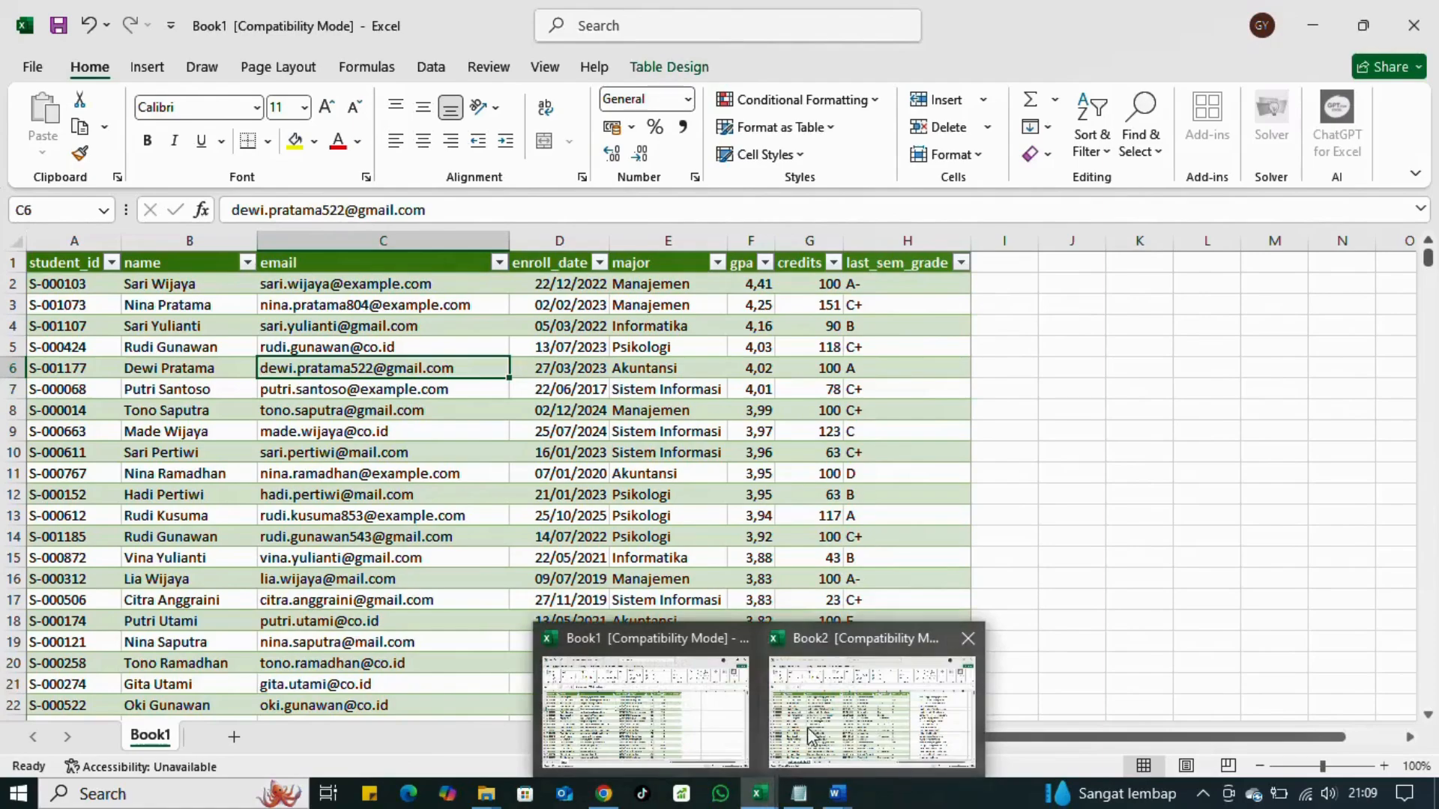
pyautogui.click(832, 708)
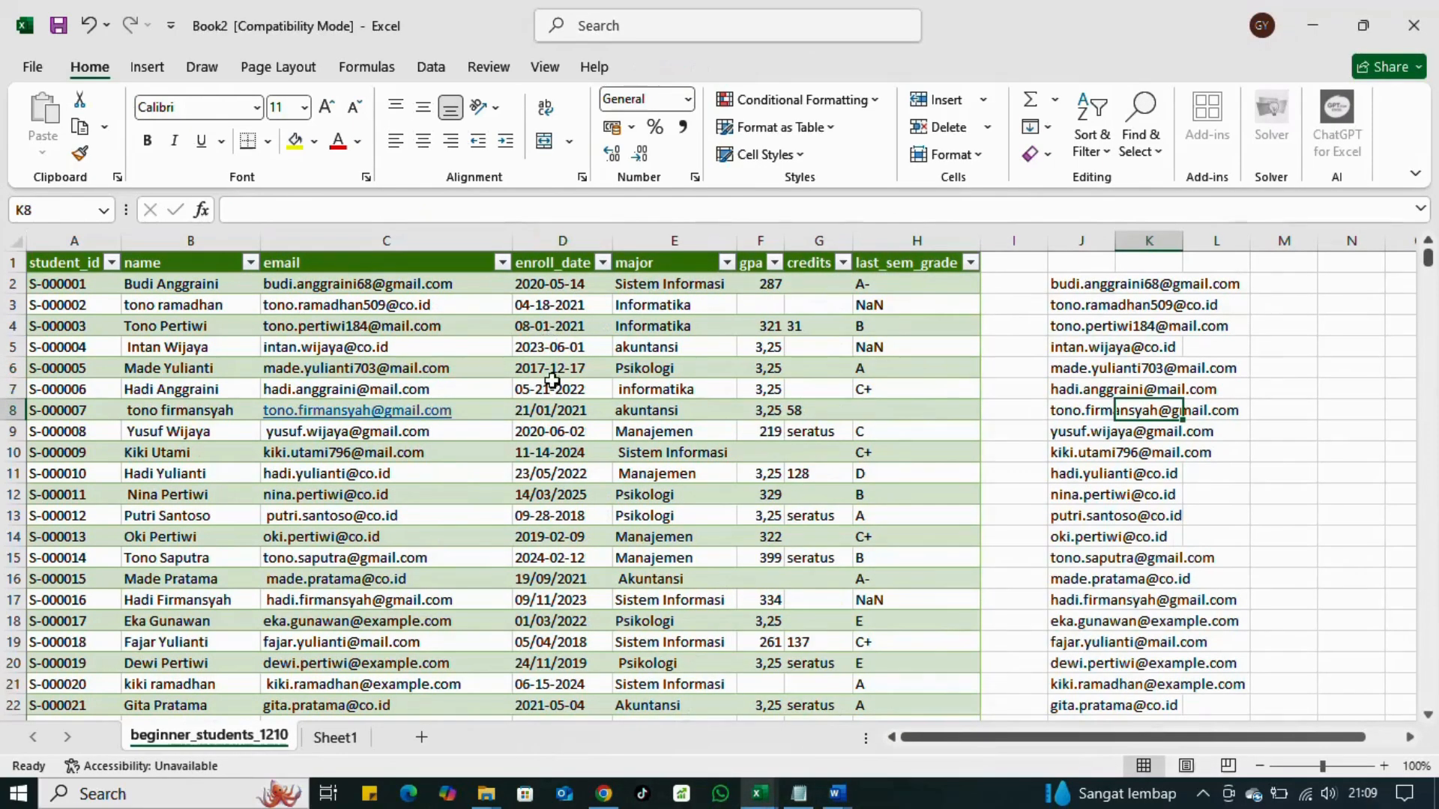
pyautogui.moveTo(554, 348); pyautogui.dragTo(585, 623)
pyautogui.click(572, 433)
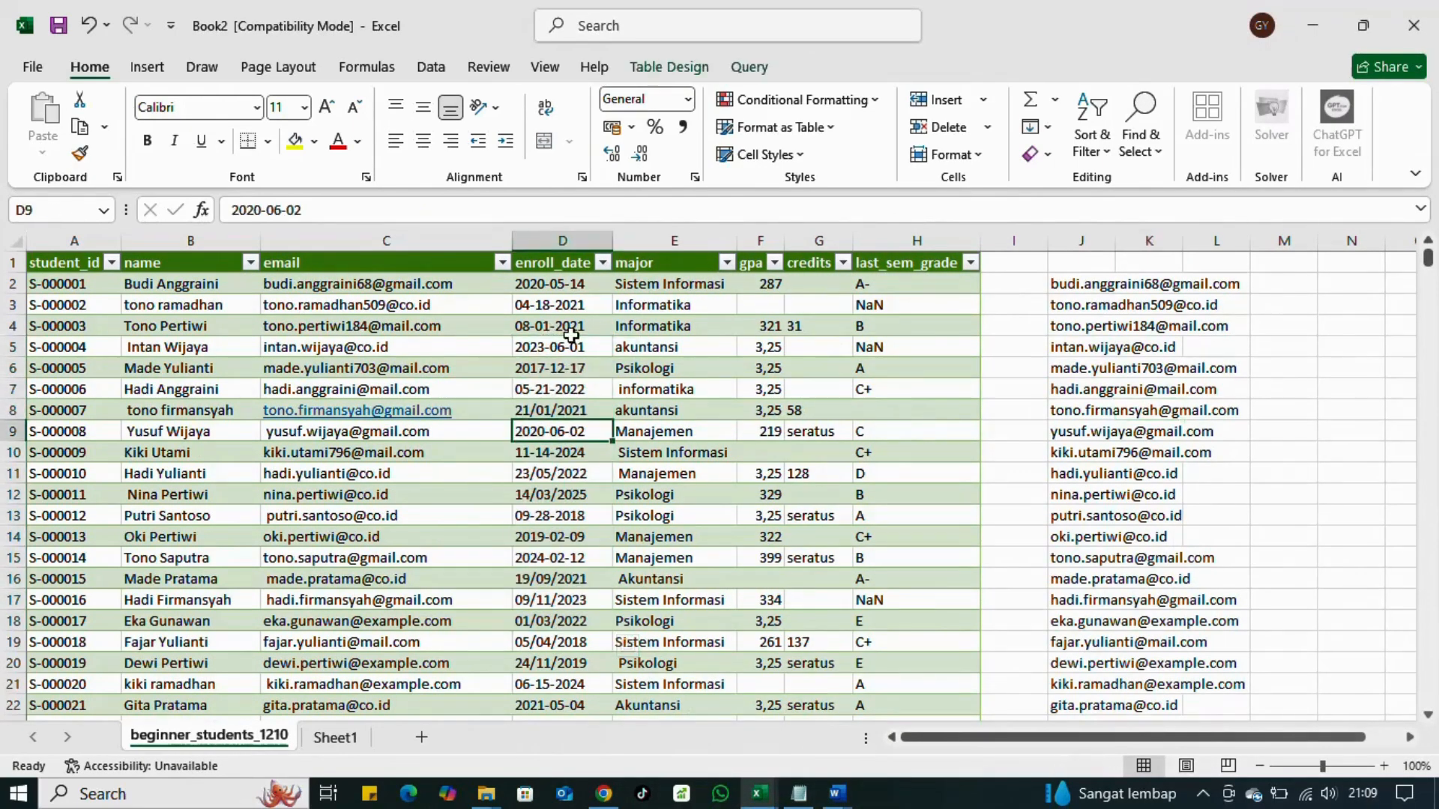
pyautogui.click(569, 239)
pyautogui.click(687, 99)
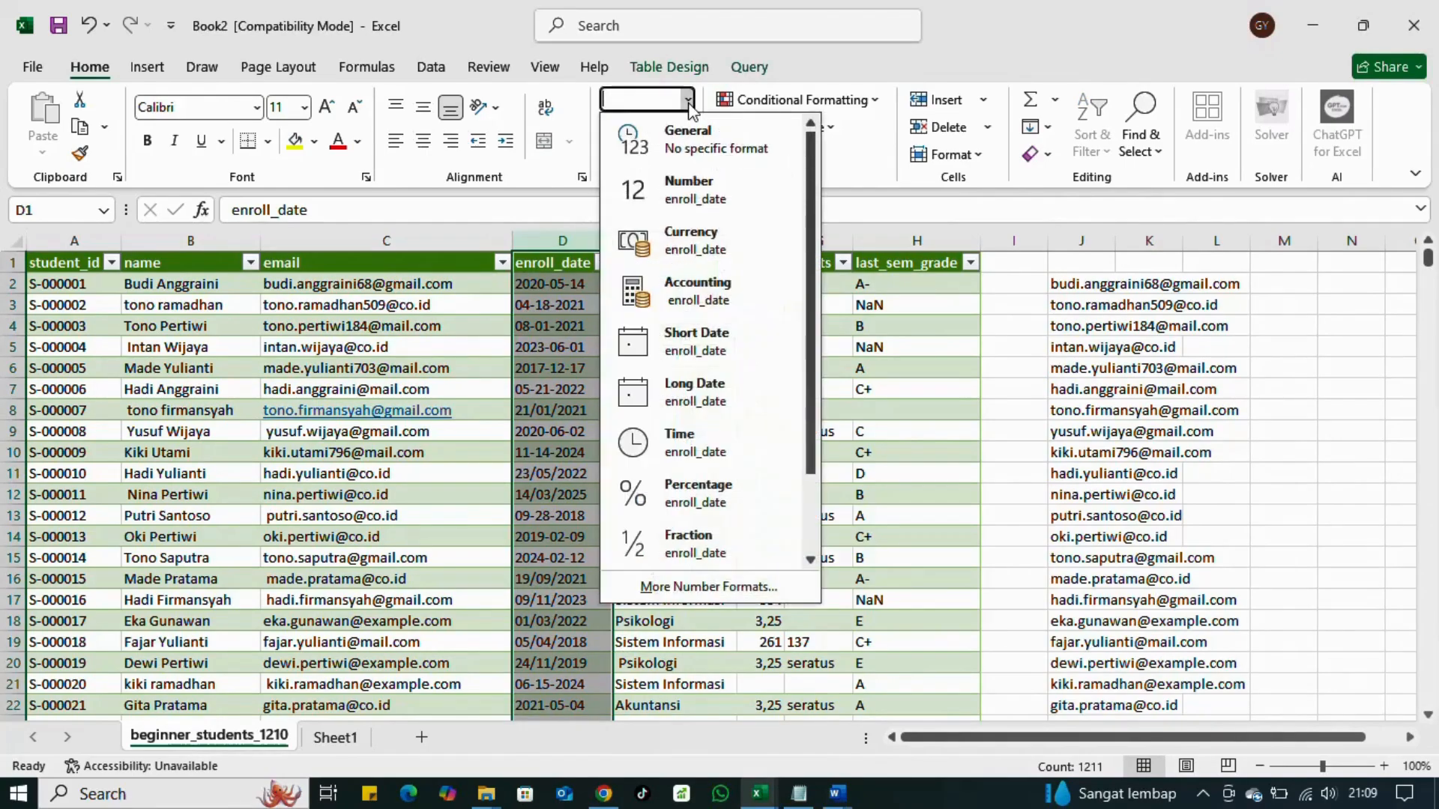
pyautogui.click(653, 589)
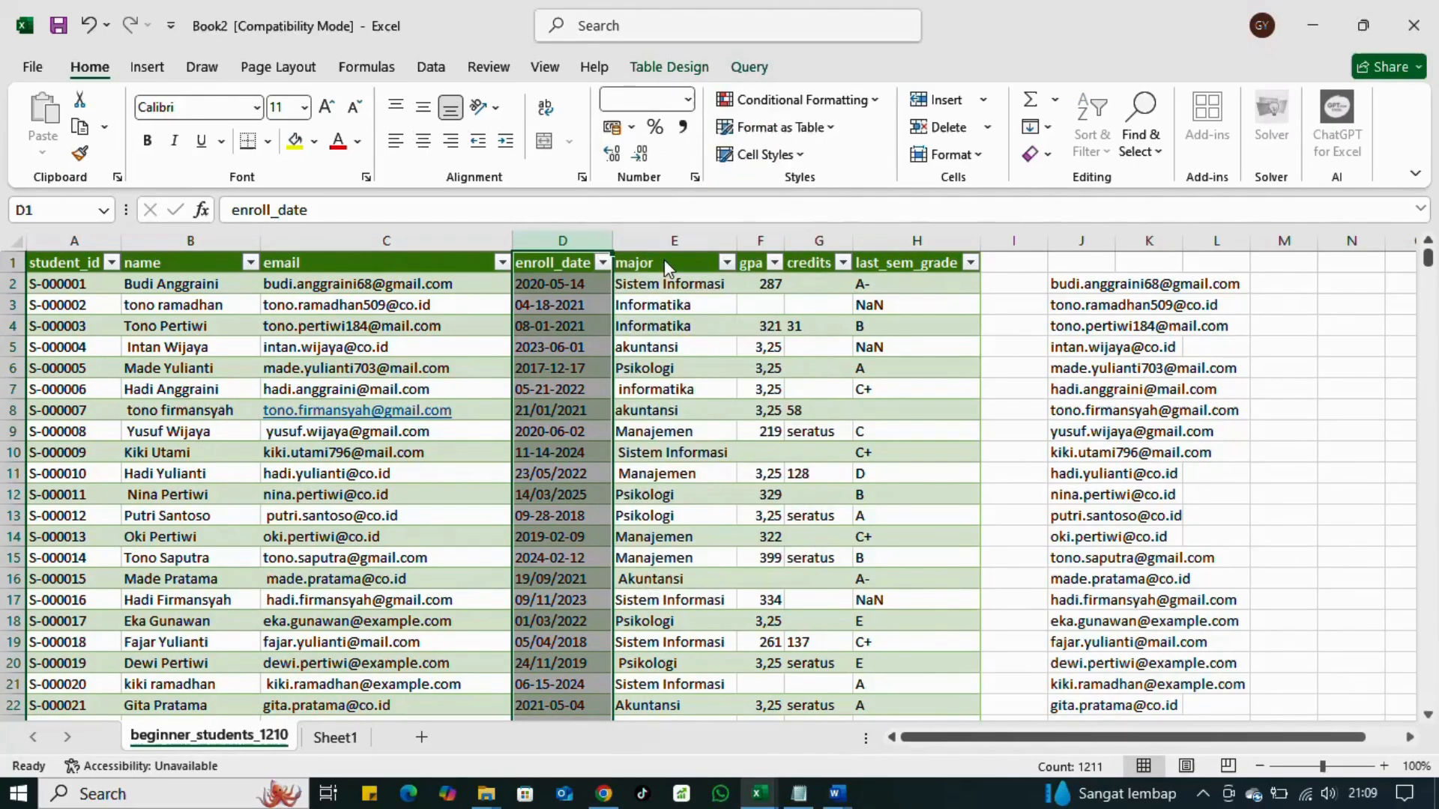
pyautogui.click(657, 210)
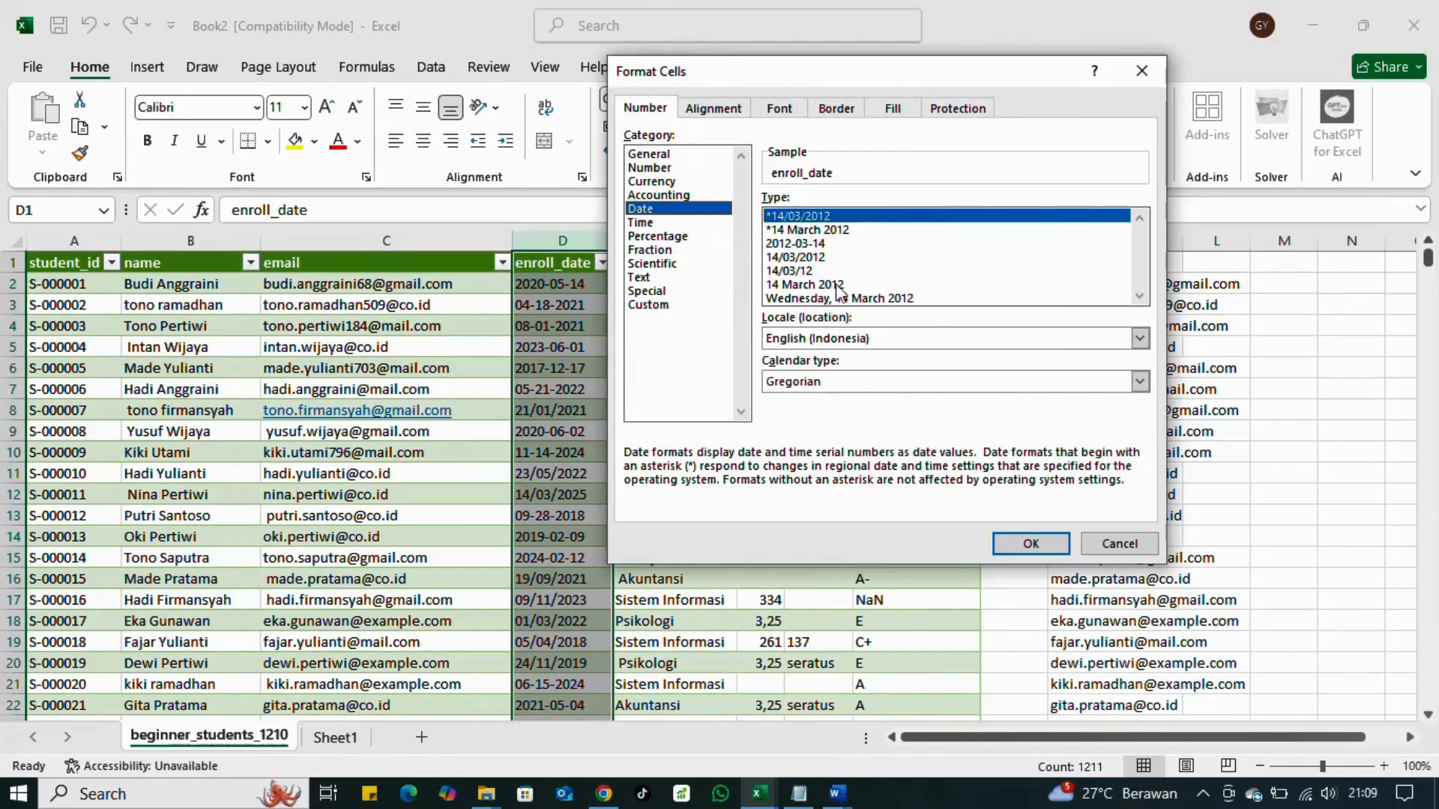
pyautogui.click(1028, 544)
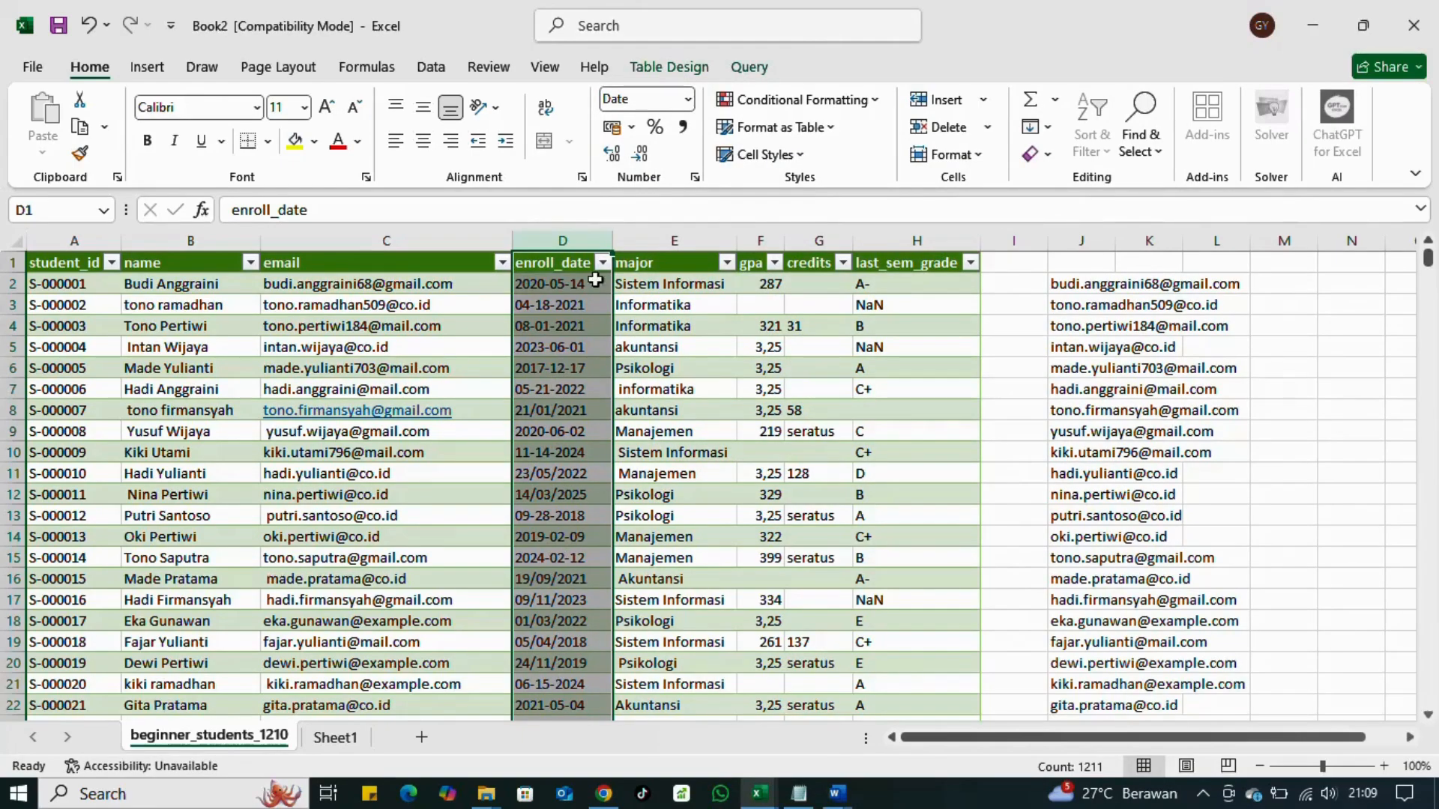
# Step: Change the date format of the enroll_date column to the 14 March 2012 type
pyautogui.click(699, 107)
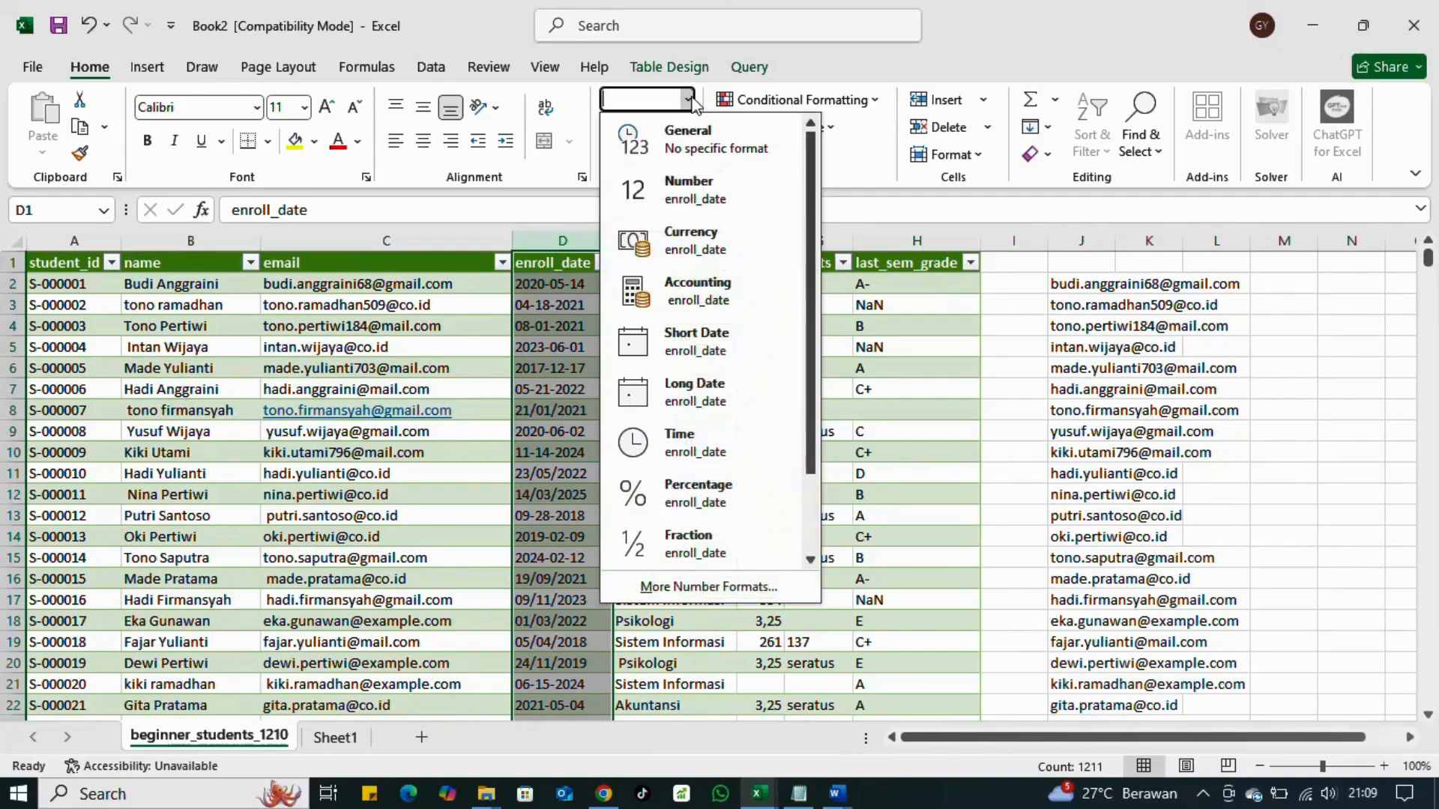
pyautogui.click(678, 596)
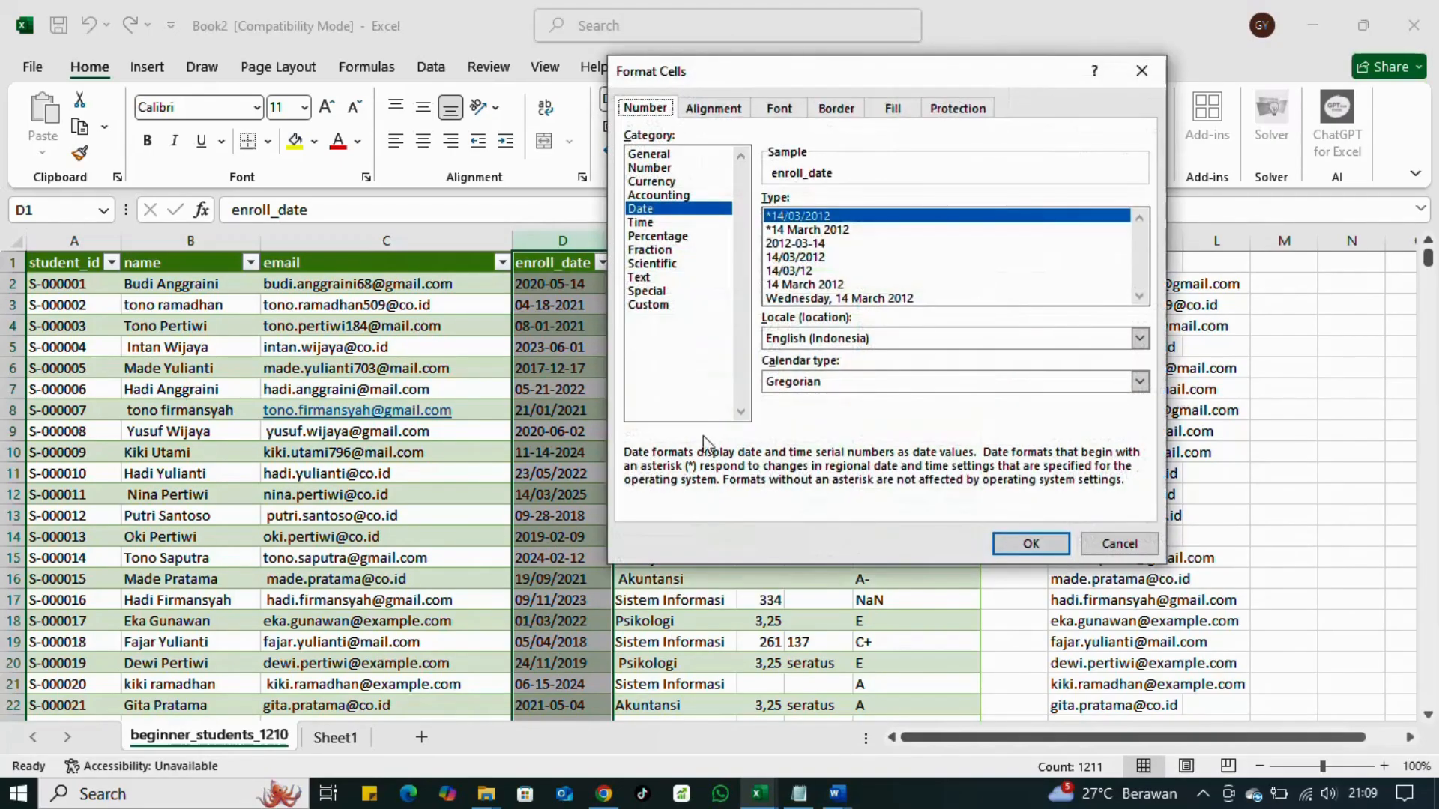
pyautogui.click(821, 285)
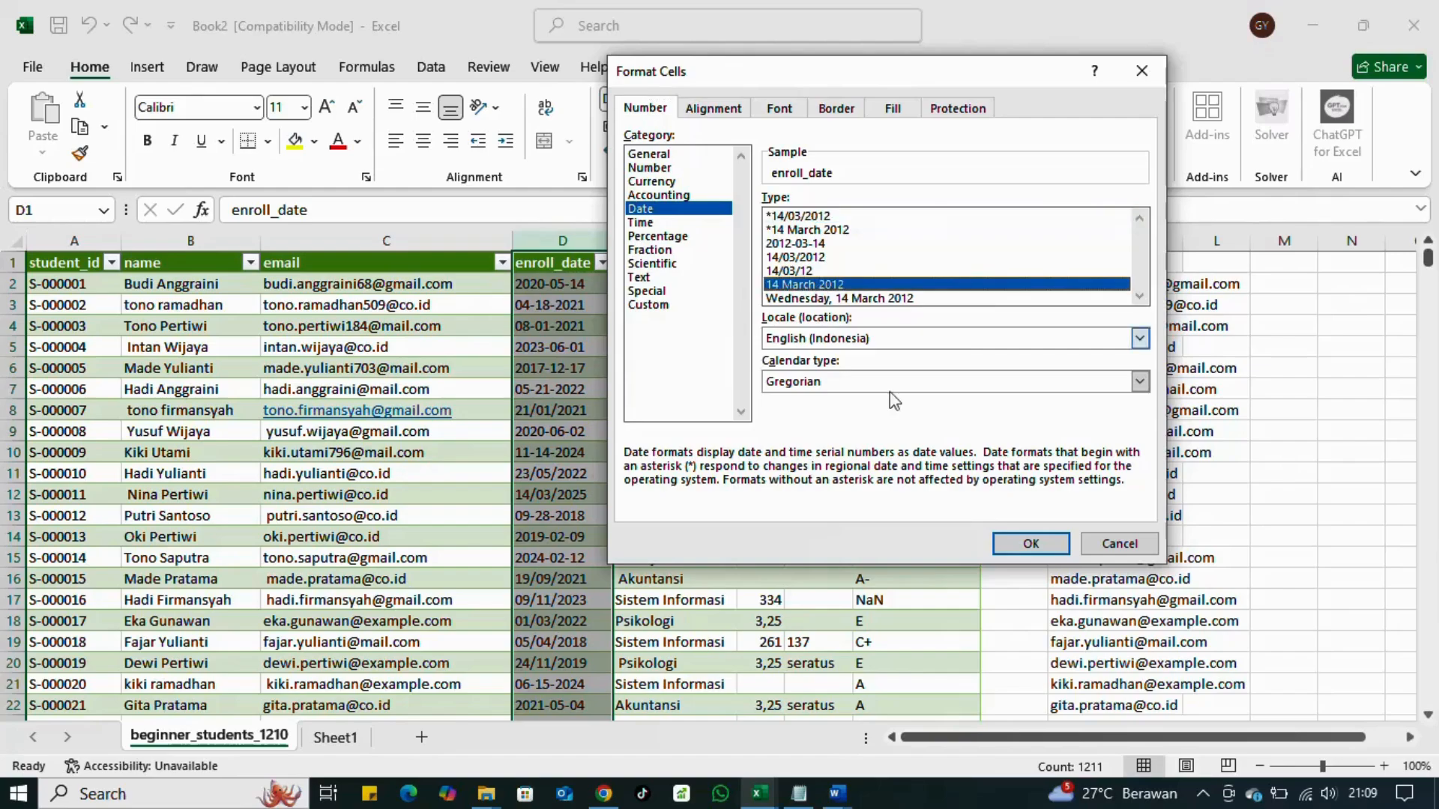
pyautogui.click(1023, 541)
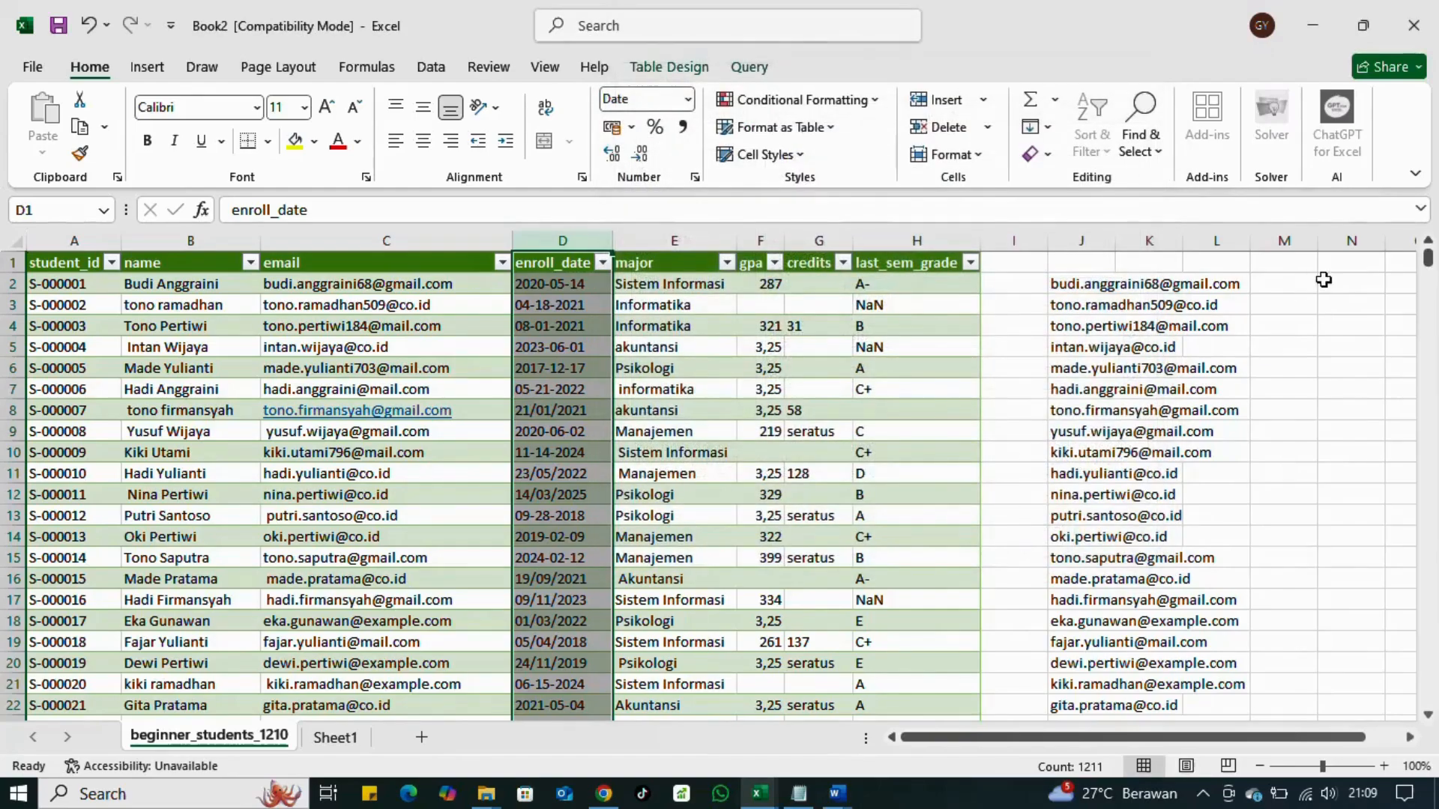
# Step: Delete helper column J with the trimmed email addresses
pyautogui.click(1071, 242)
pyautogui.rightClick(1072, 241)
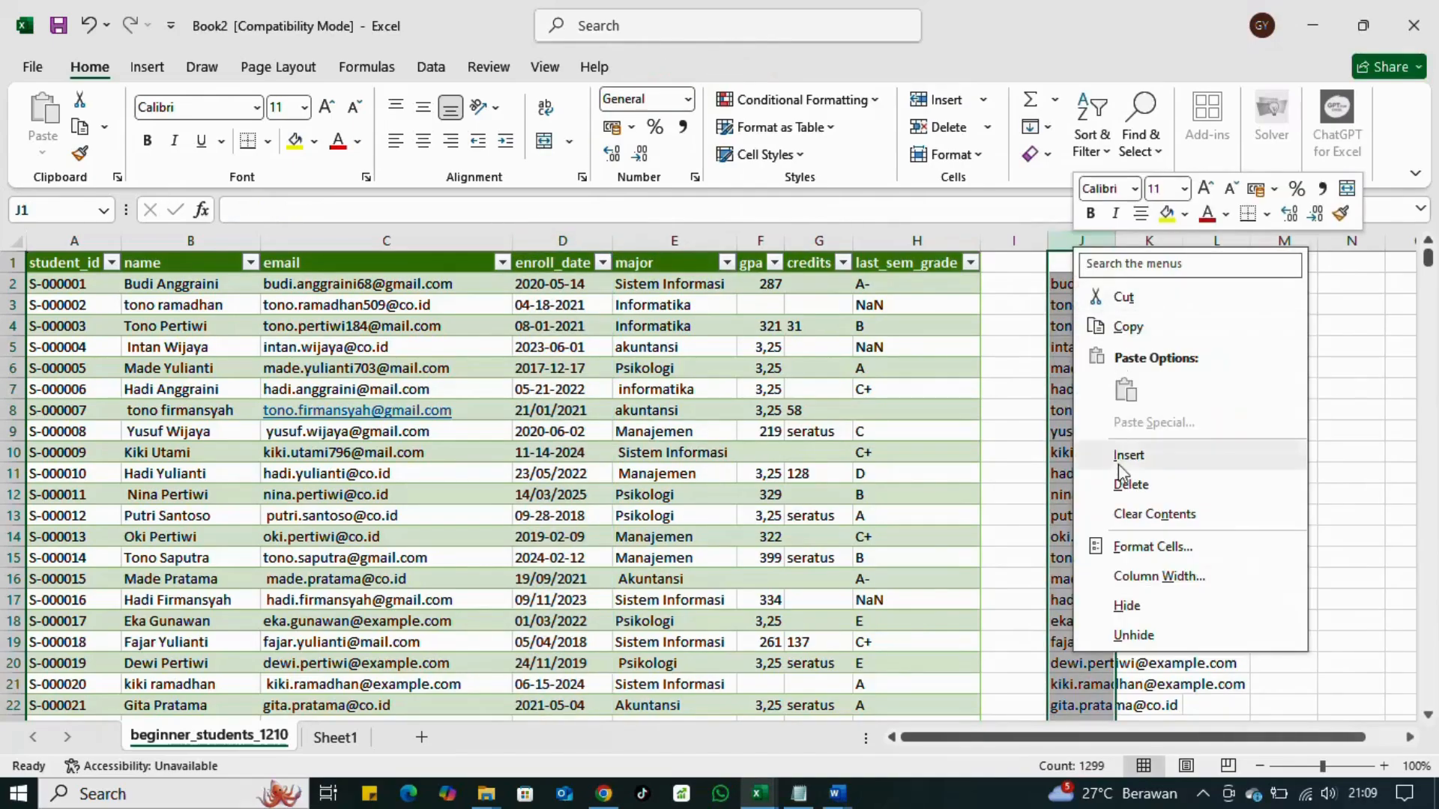
pyautogui.click(1119, 482)
# Step: Convert the enroll_date column with Text to Columns as fixed-width DMY dates and fit the column width to its contents
pyautogui.click(579, 241)
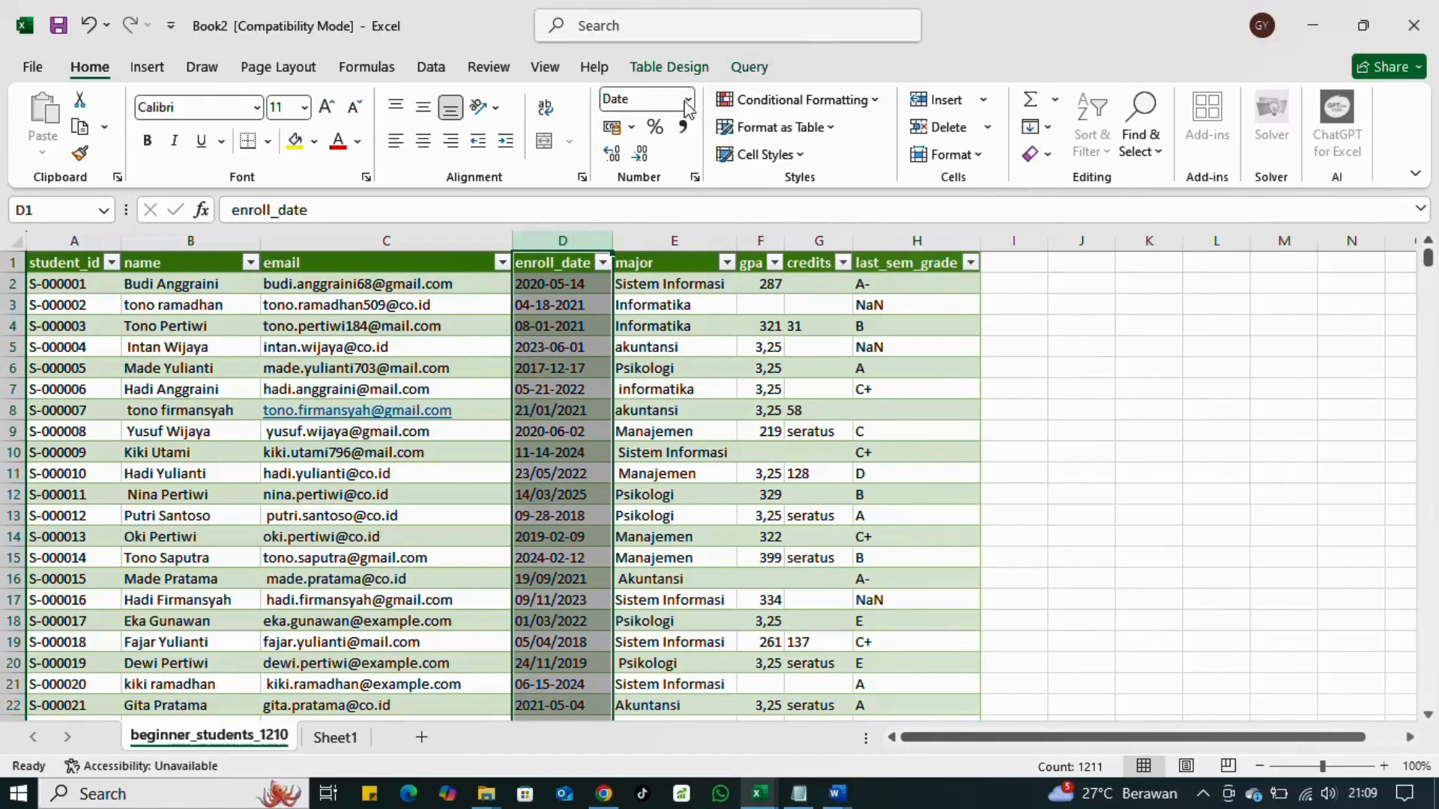
pyautogui.click(427, 69)
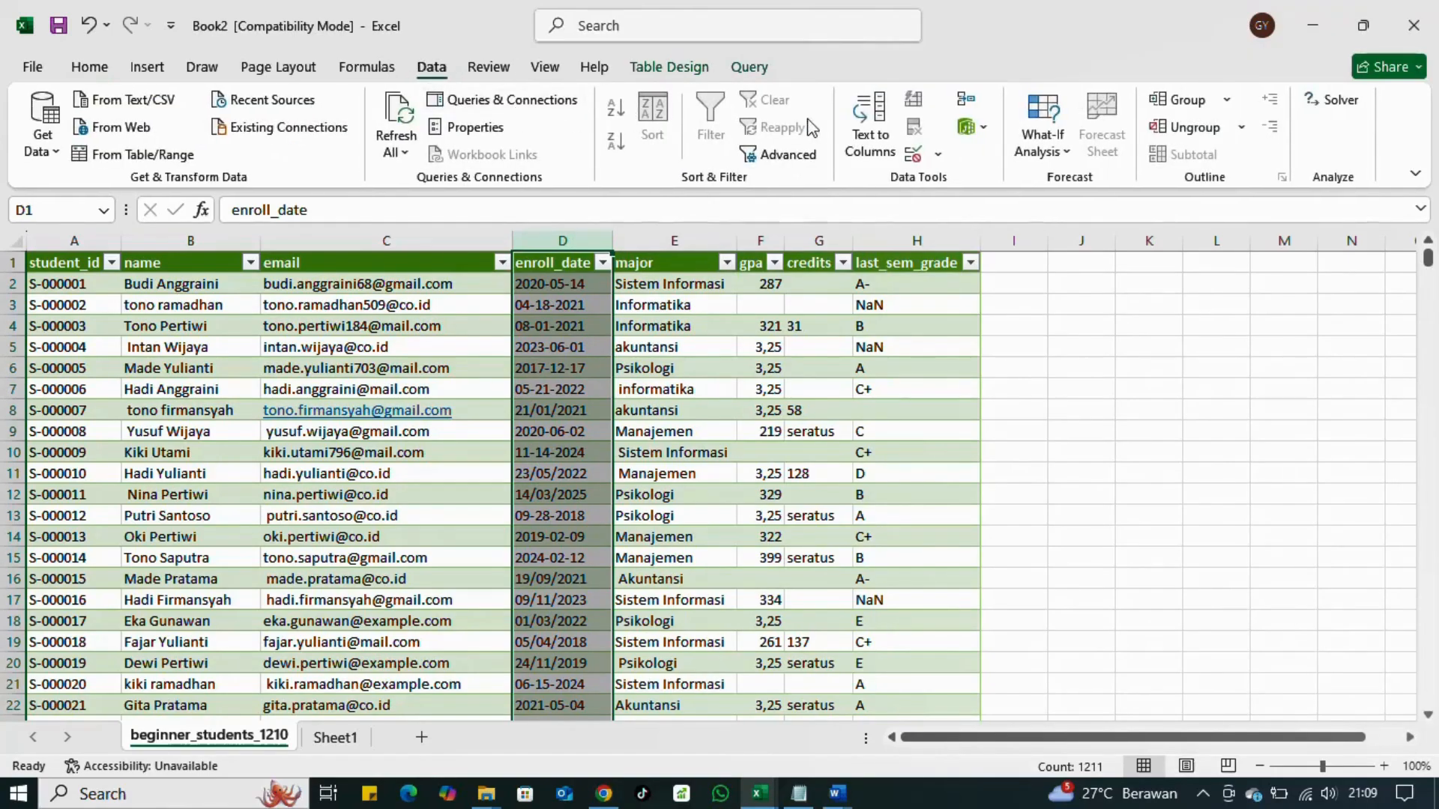
pyautogui.click(874, 127)
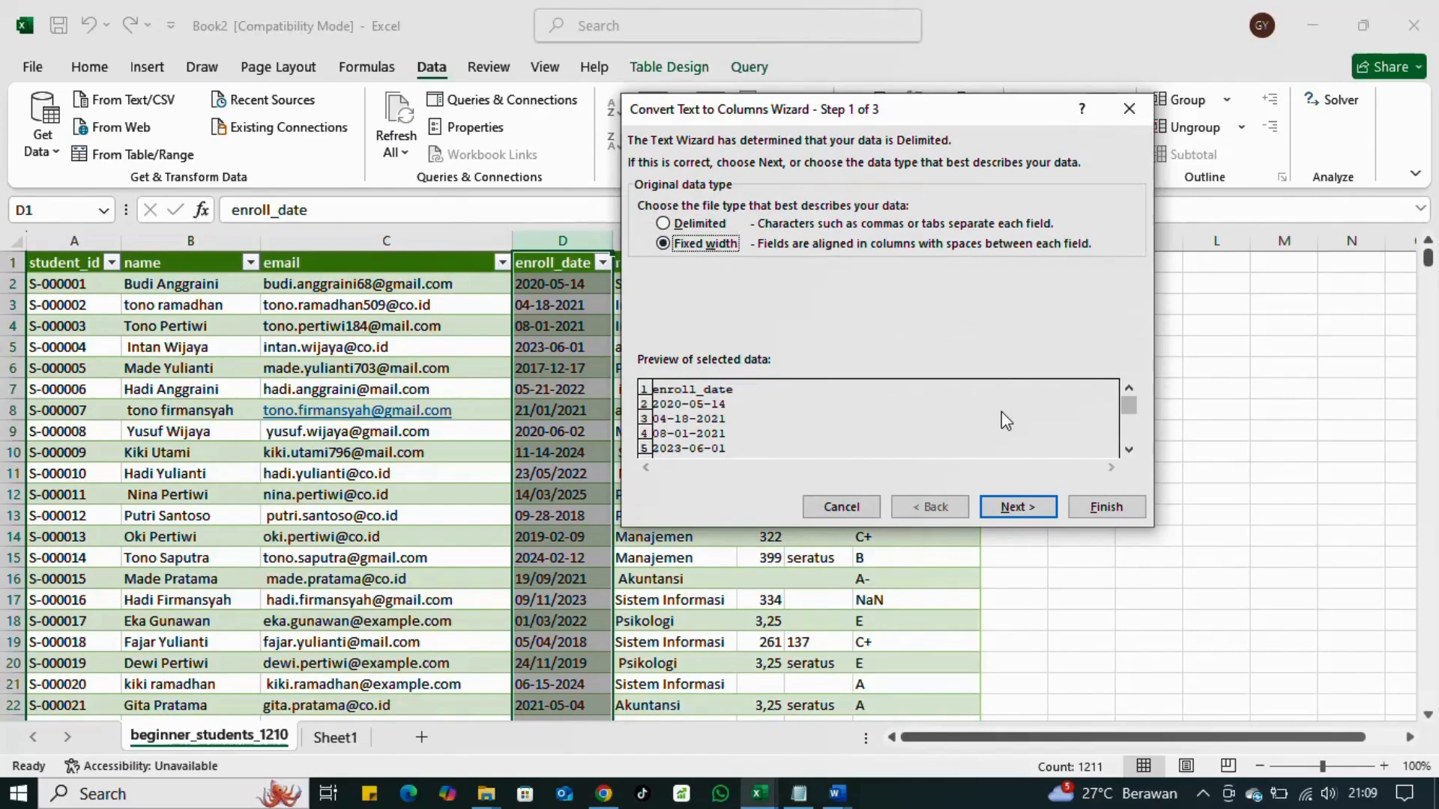
pyautogui.click(1037, 511)
pyautogui.click(1037, 510)
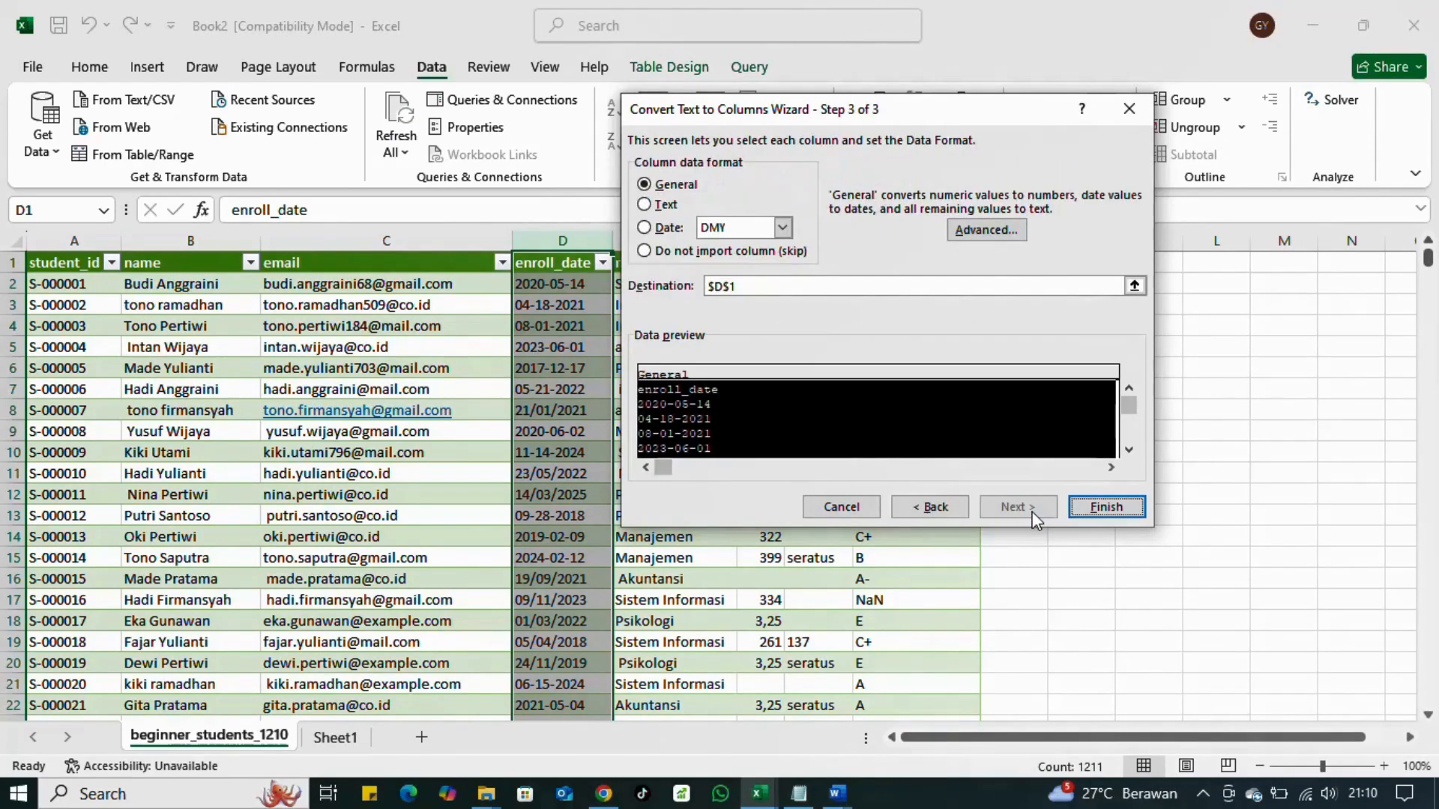
pyautogui.click(671, 227)
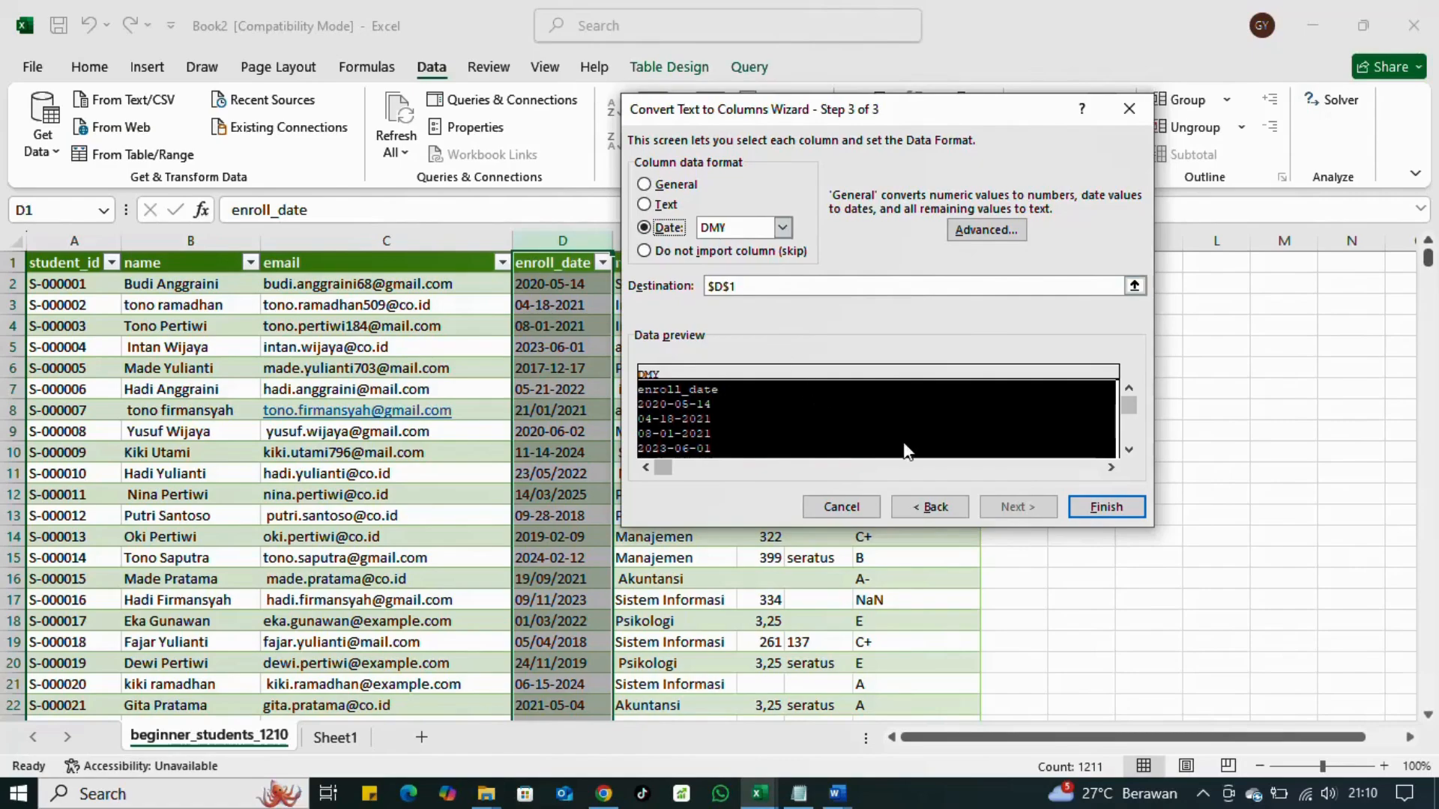
pyautogui.click(1098, 507)
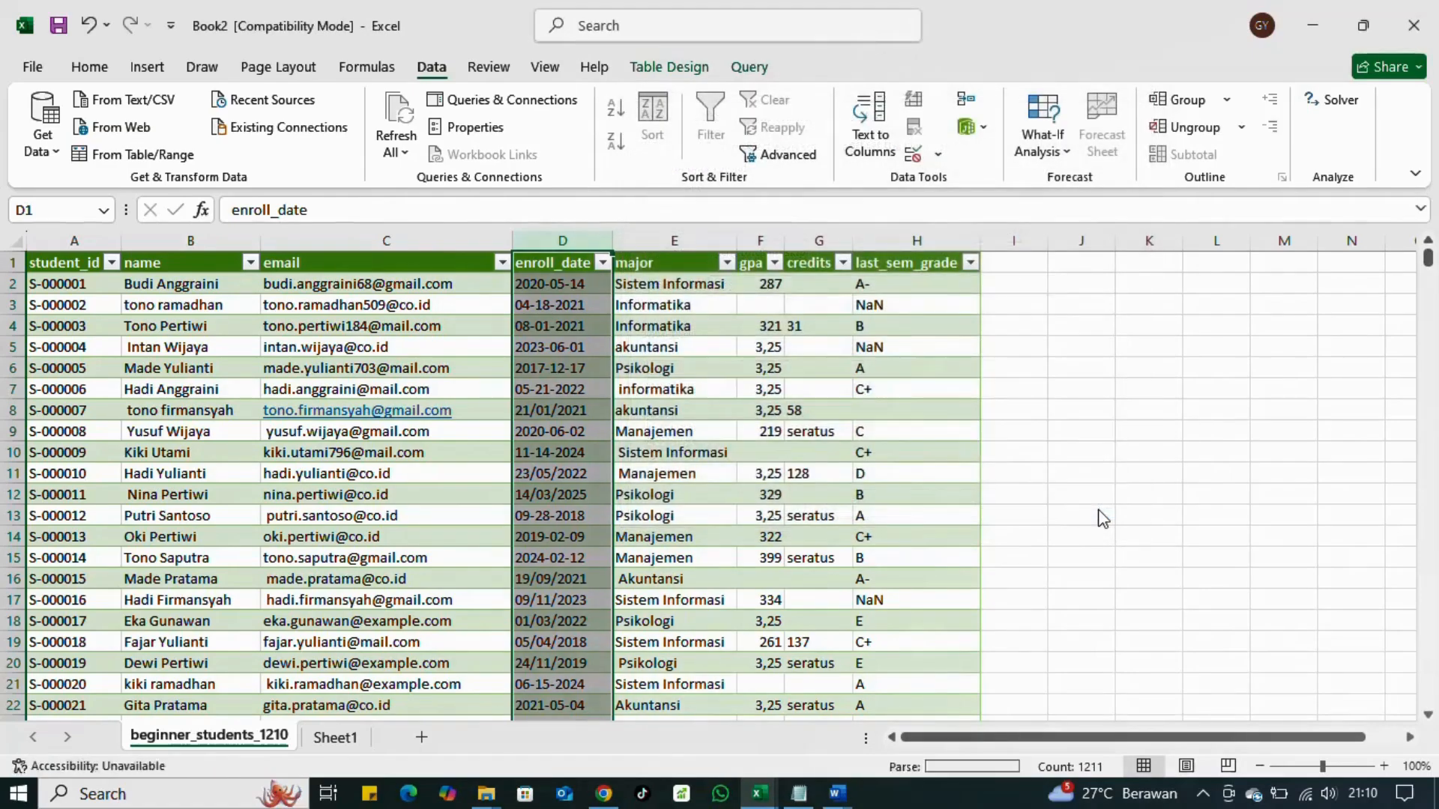
pyautogui.doubleClick(613, 240)
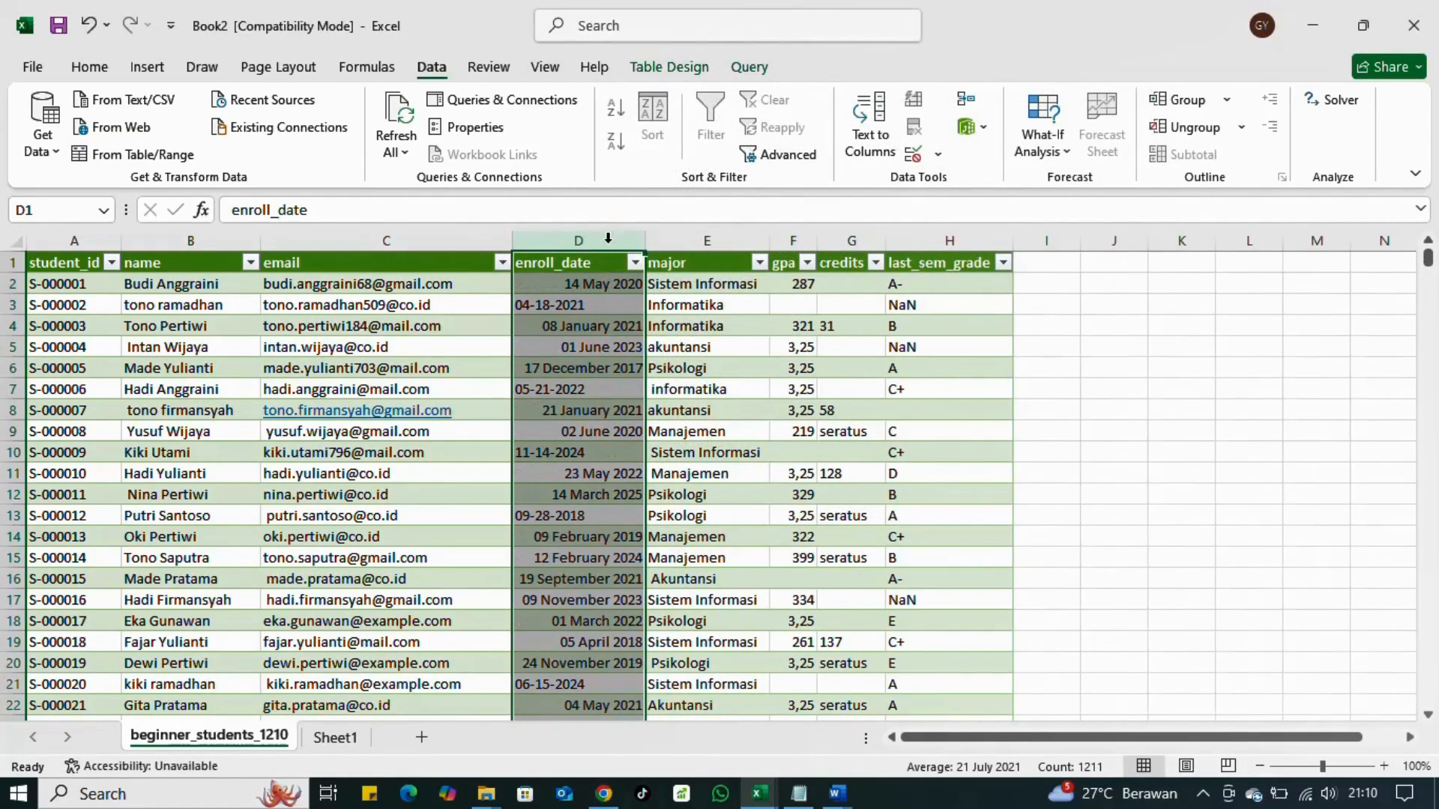
# Step: Format the whole enroll_date column as a date of type *14/03/2012 and centre its contents
pyautogui.click(616, 305)
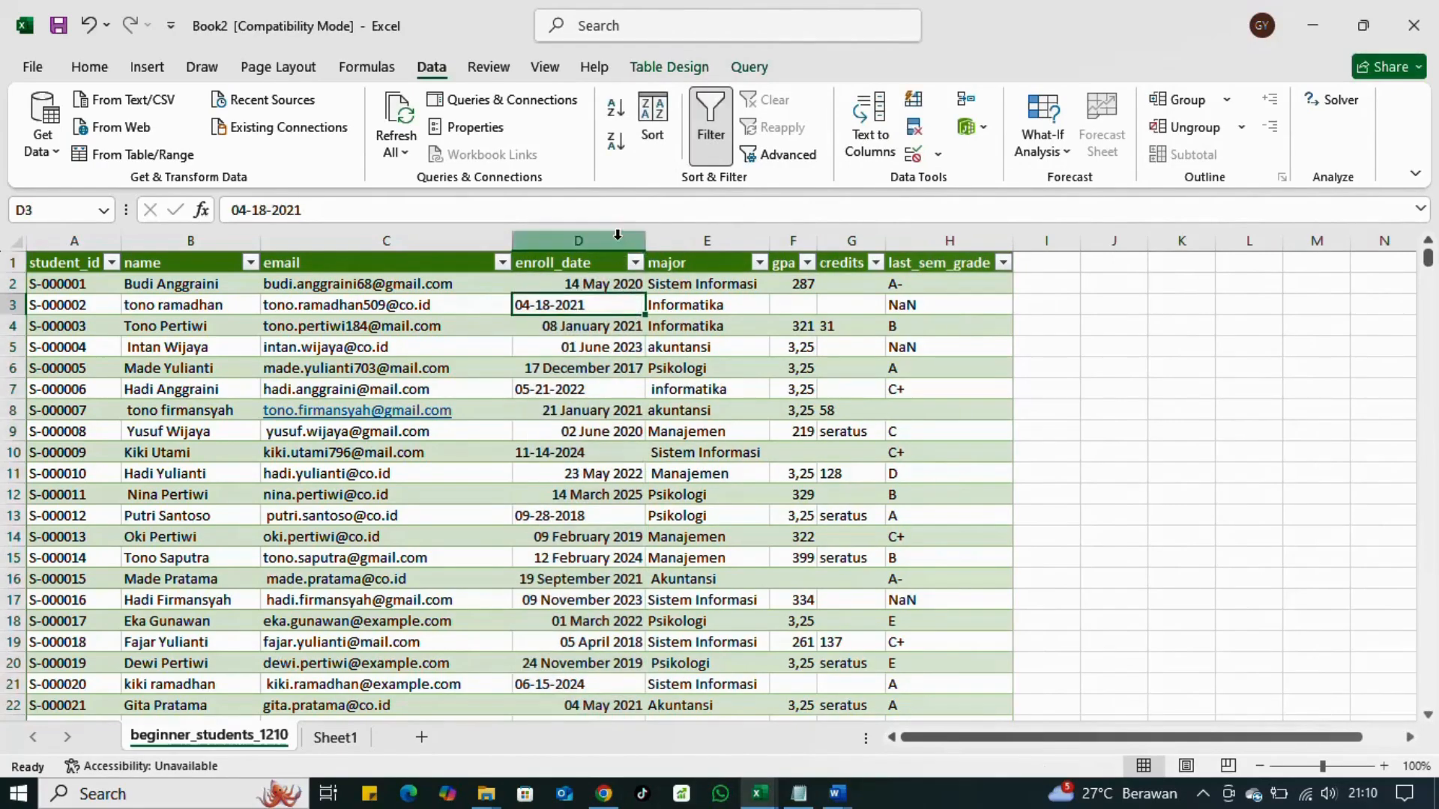
pyautogui.click(618, 240)
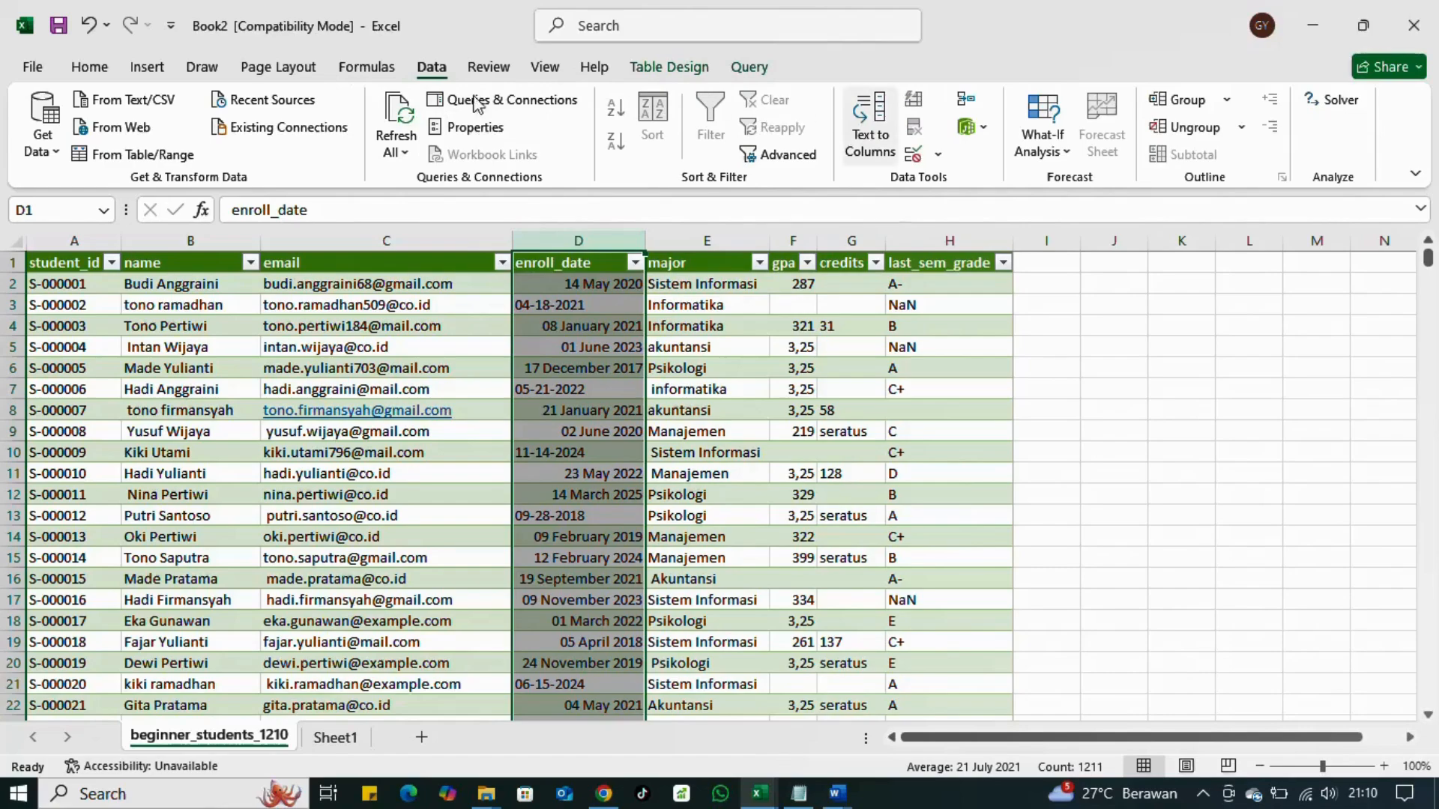
pyautogui.click(144, 69)
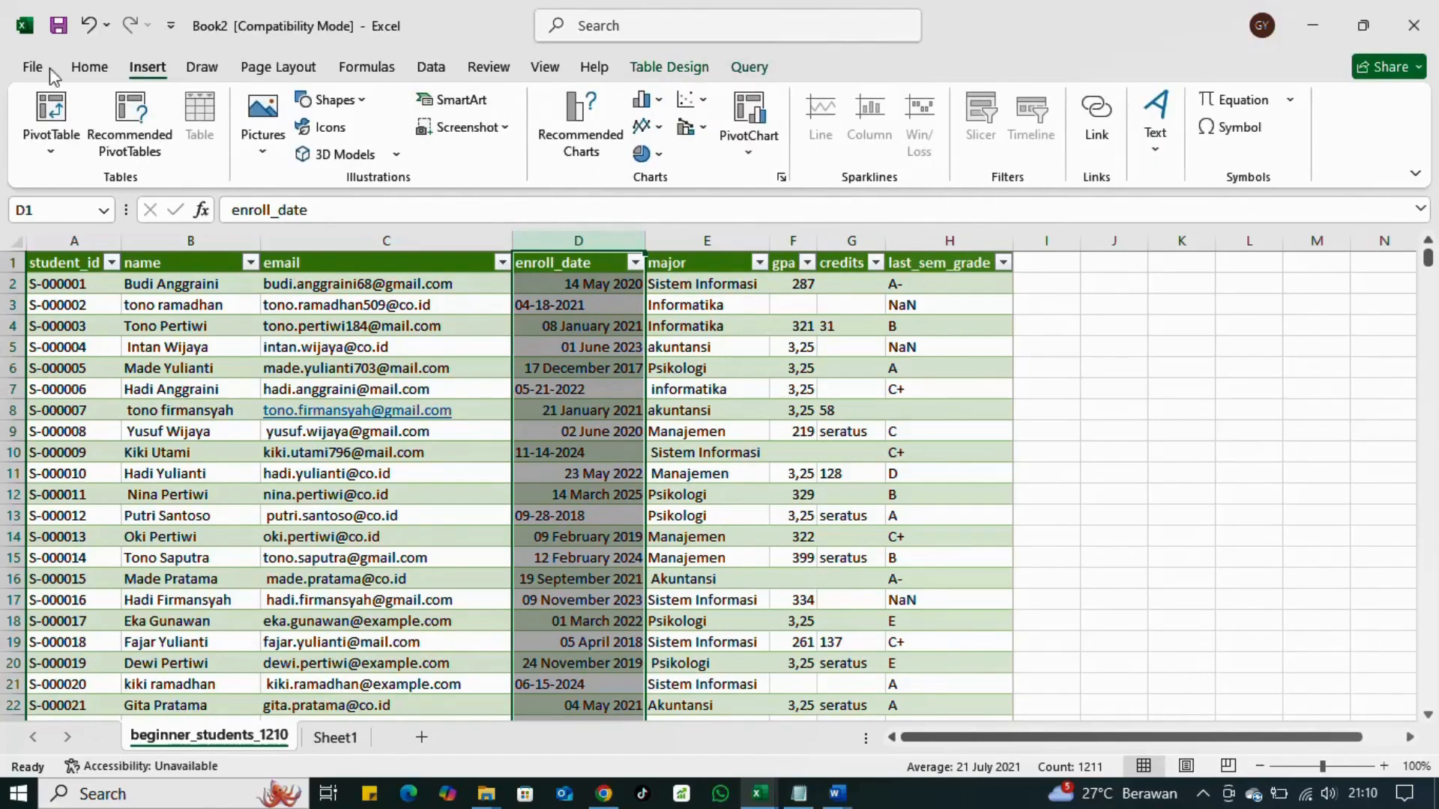
pyautogui.click(89, 67)
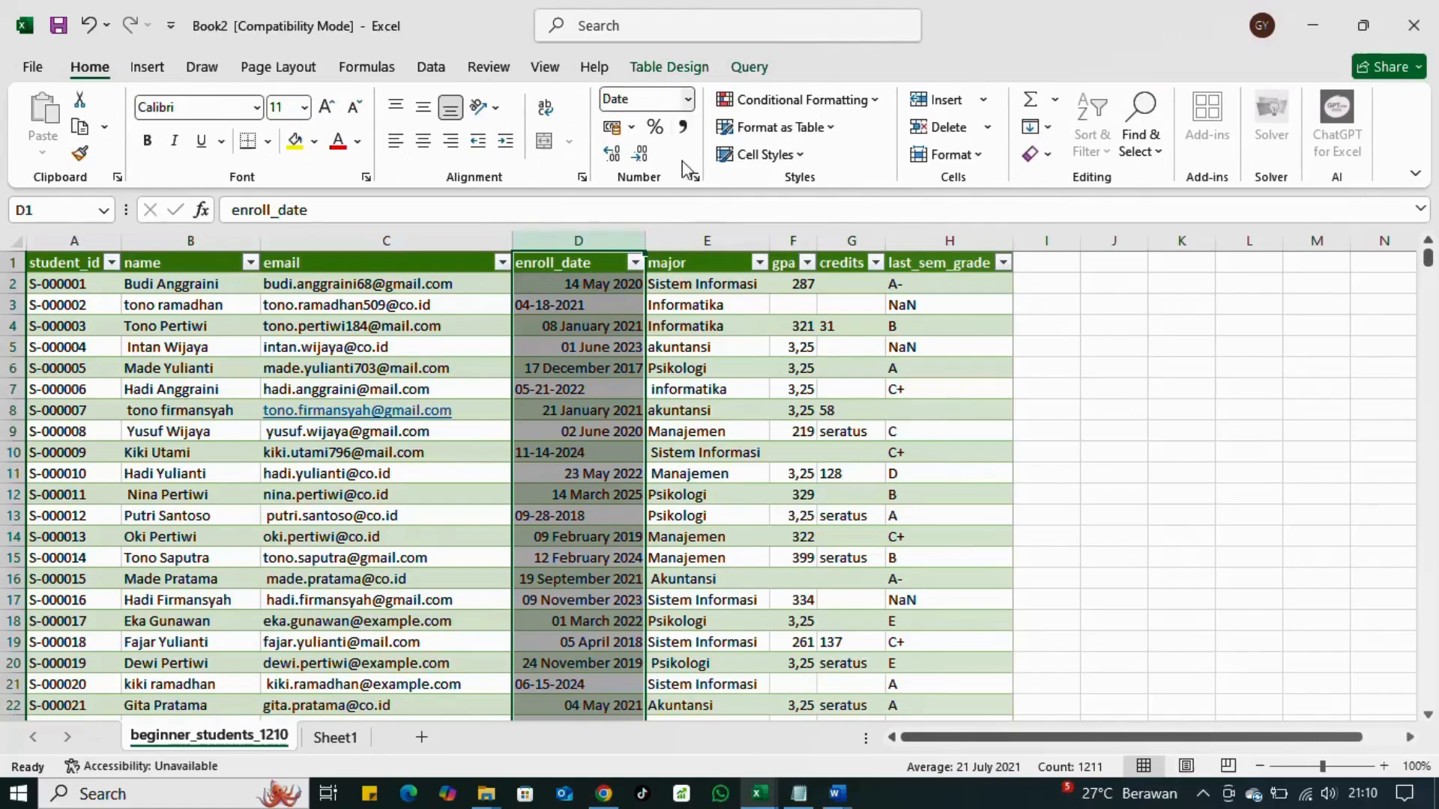
pyautogui.click(695, 176)
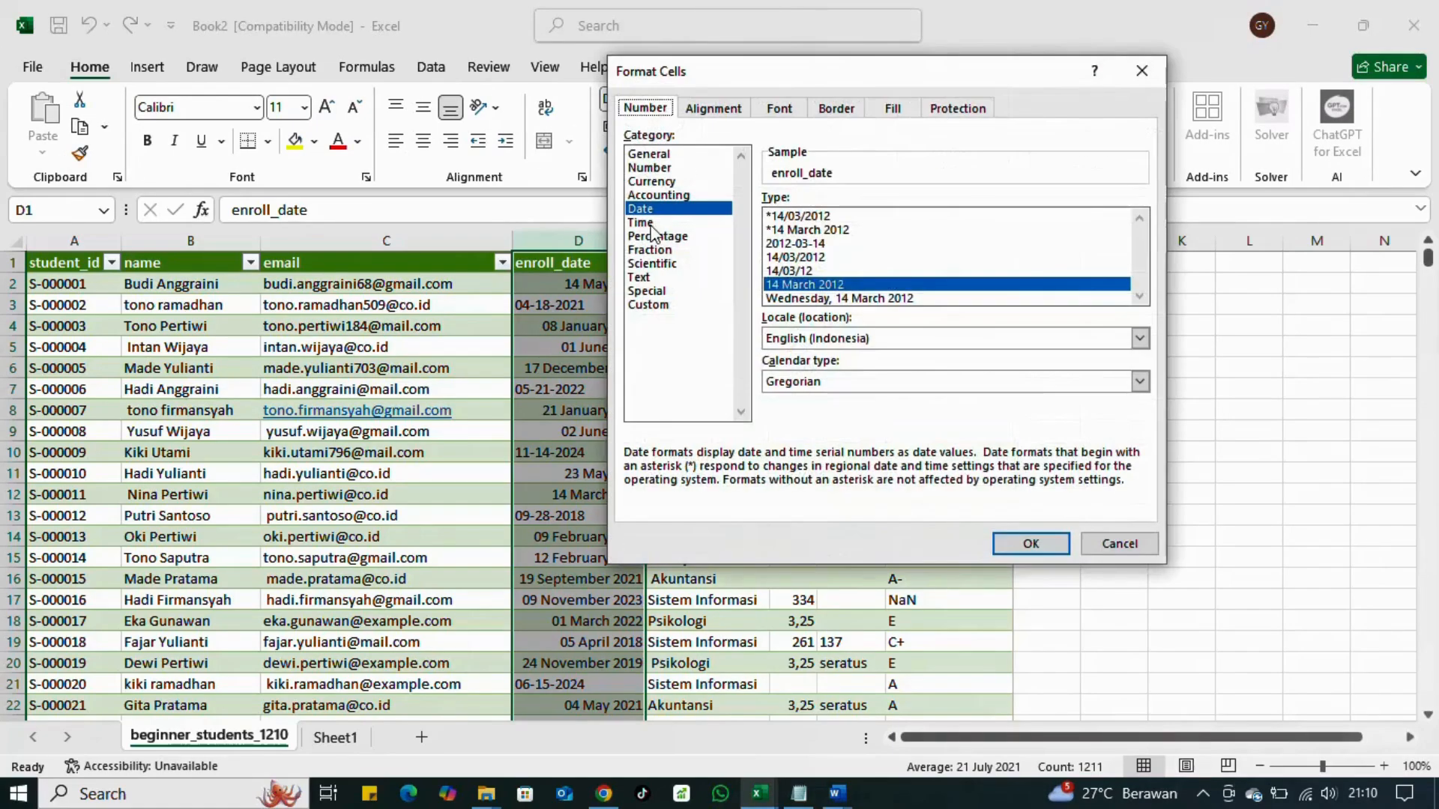
pyautogui.click(798, 216)
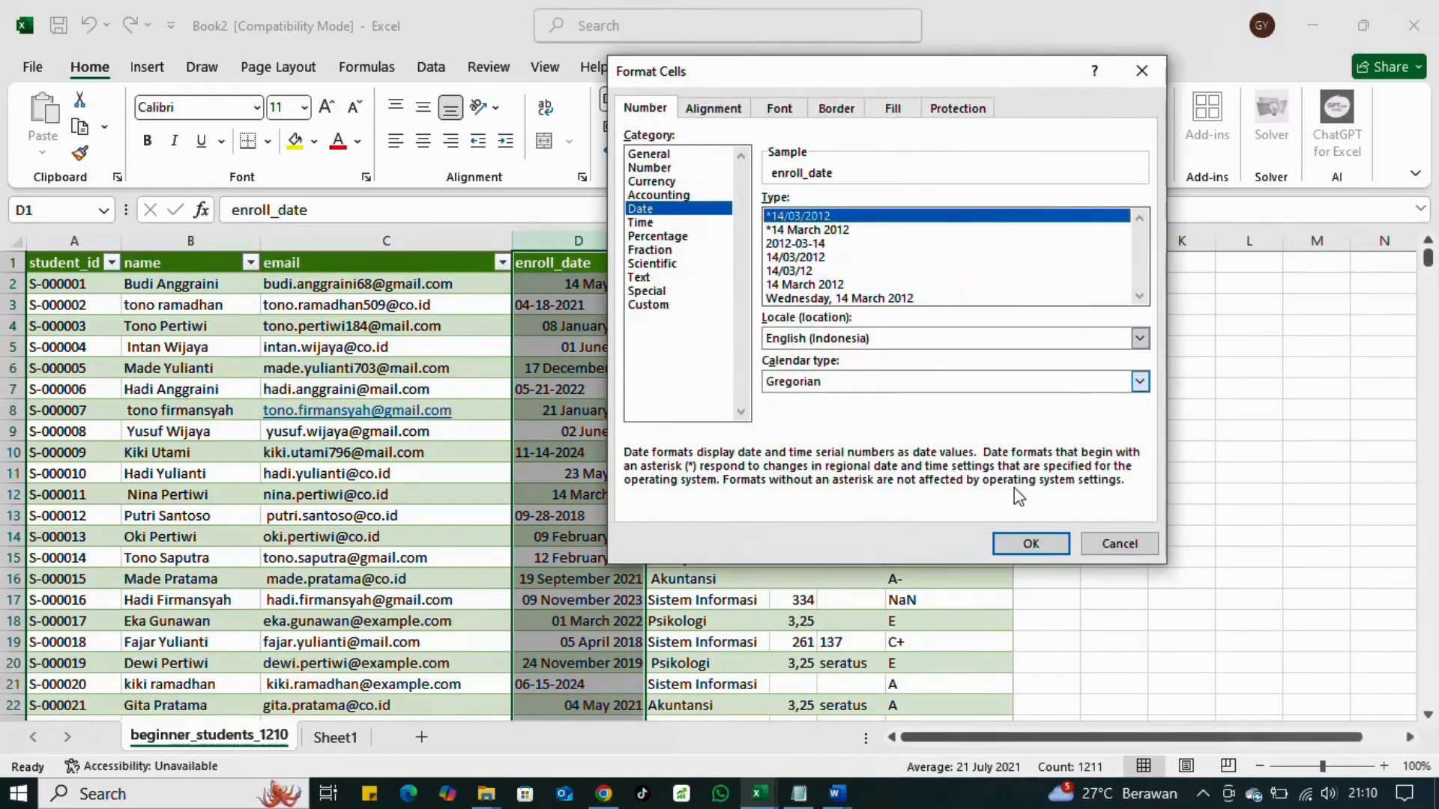
pyautogui.click(1029, 544)
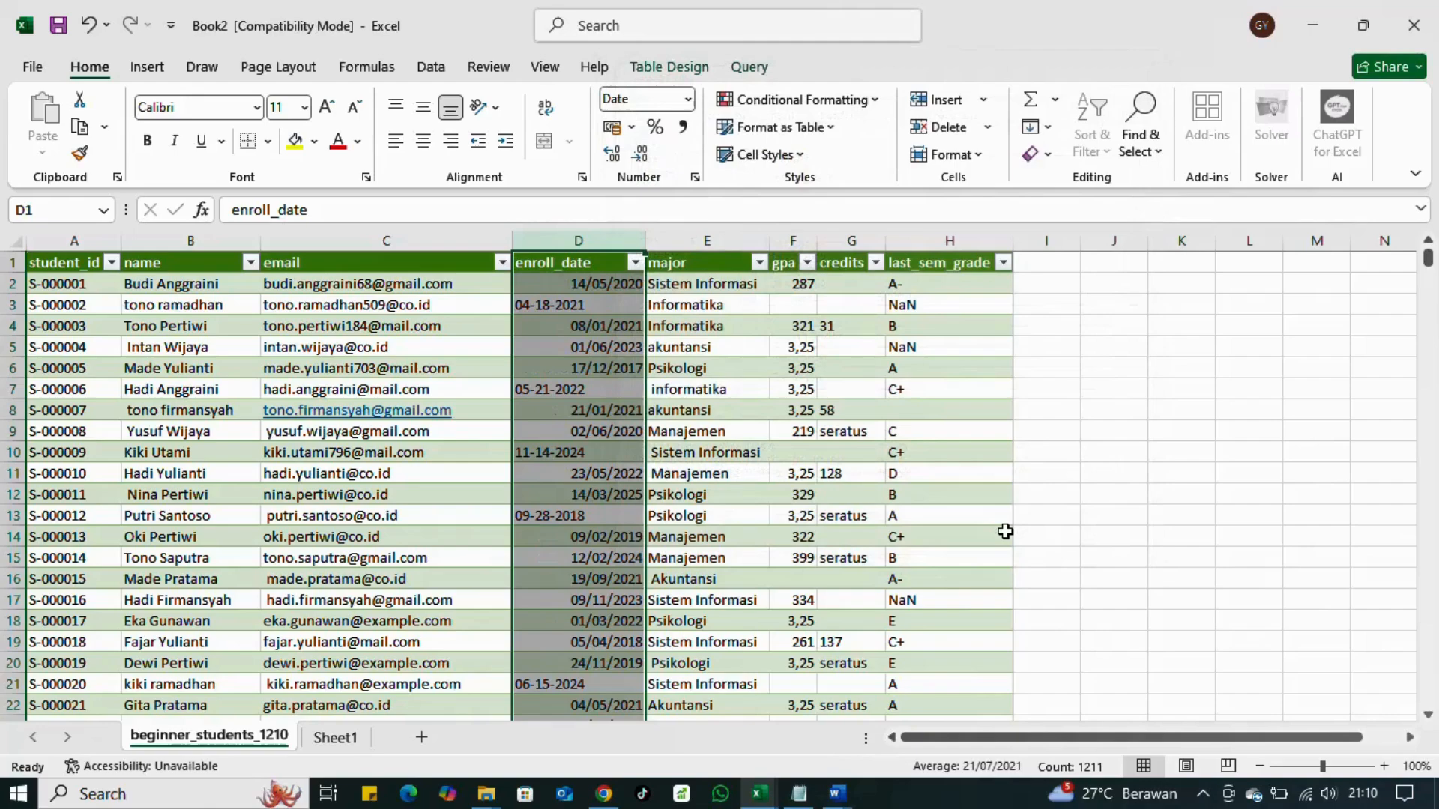
pyautogui.click(423, 142)
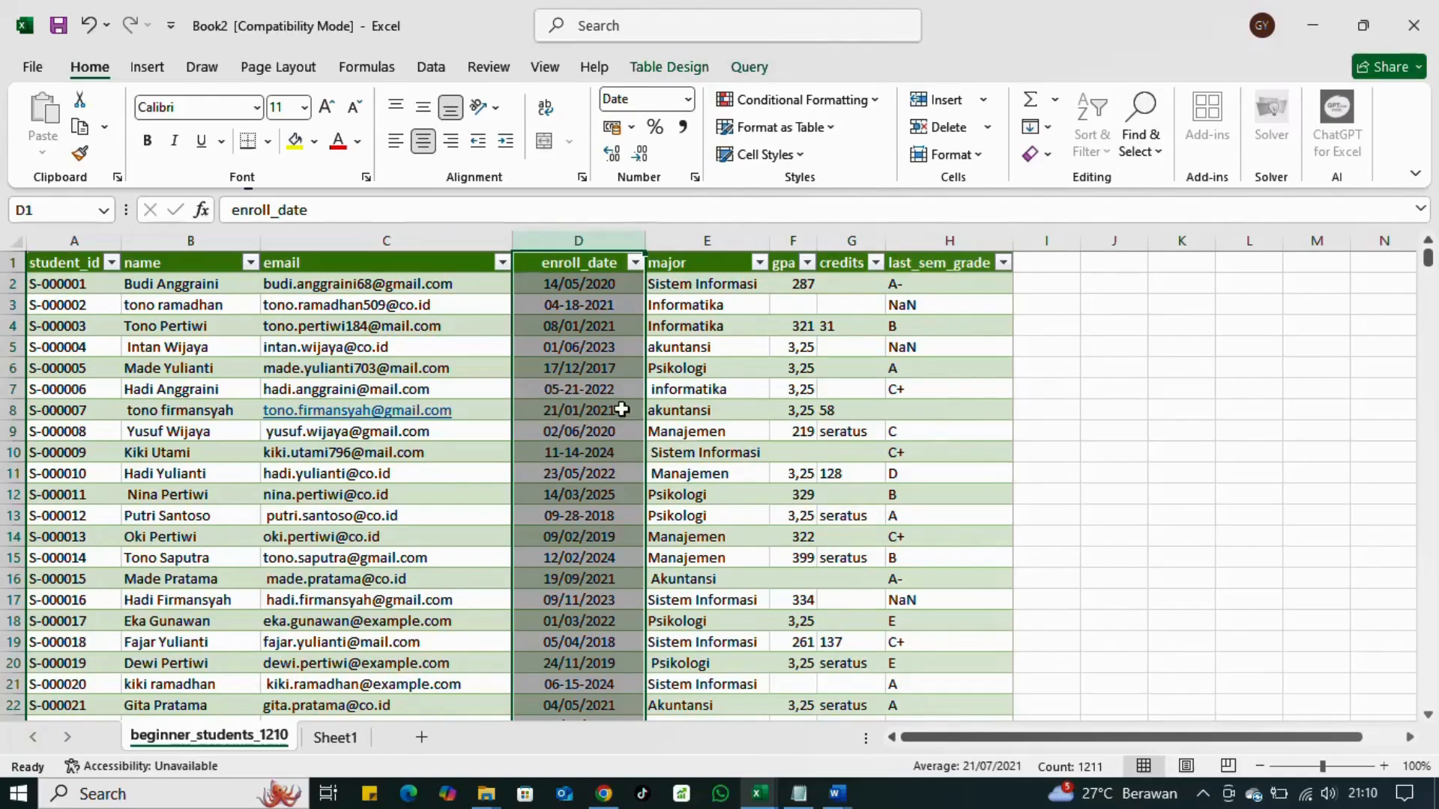
# Step: Replace every "-" with "/" in the enroll_date column
pyautogui.click(1139, 139)
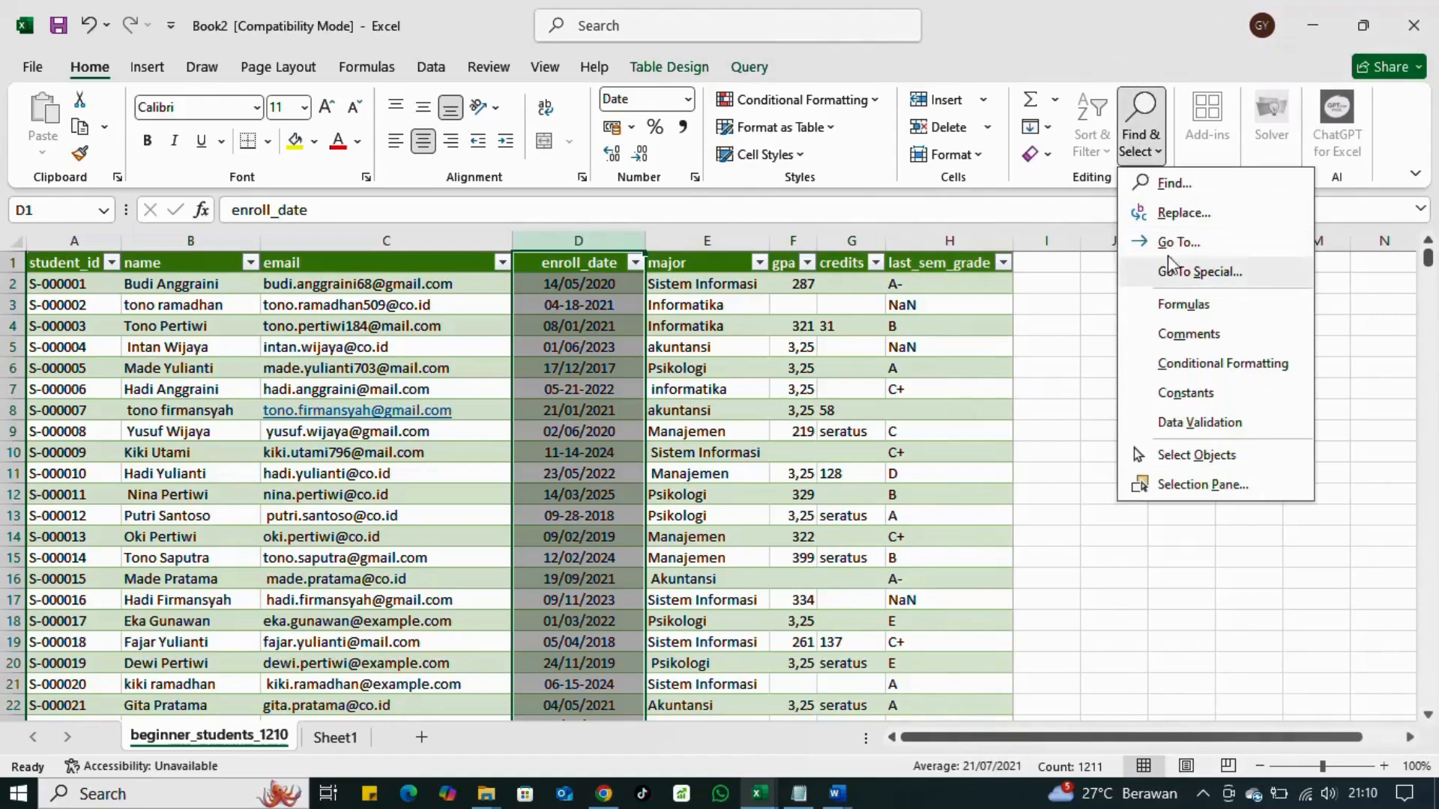
pyautogui.click(1161, 212)
pyautogui.click(772, 448)
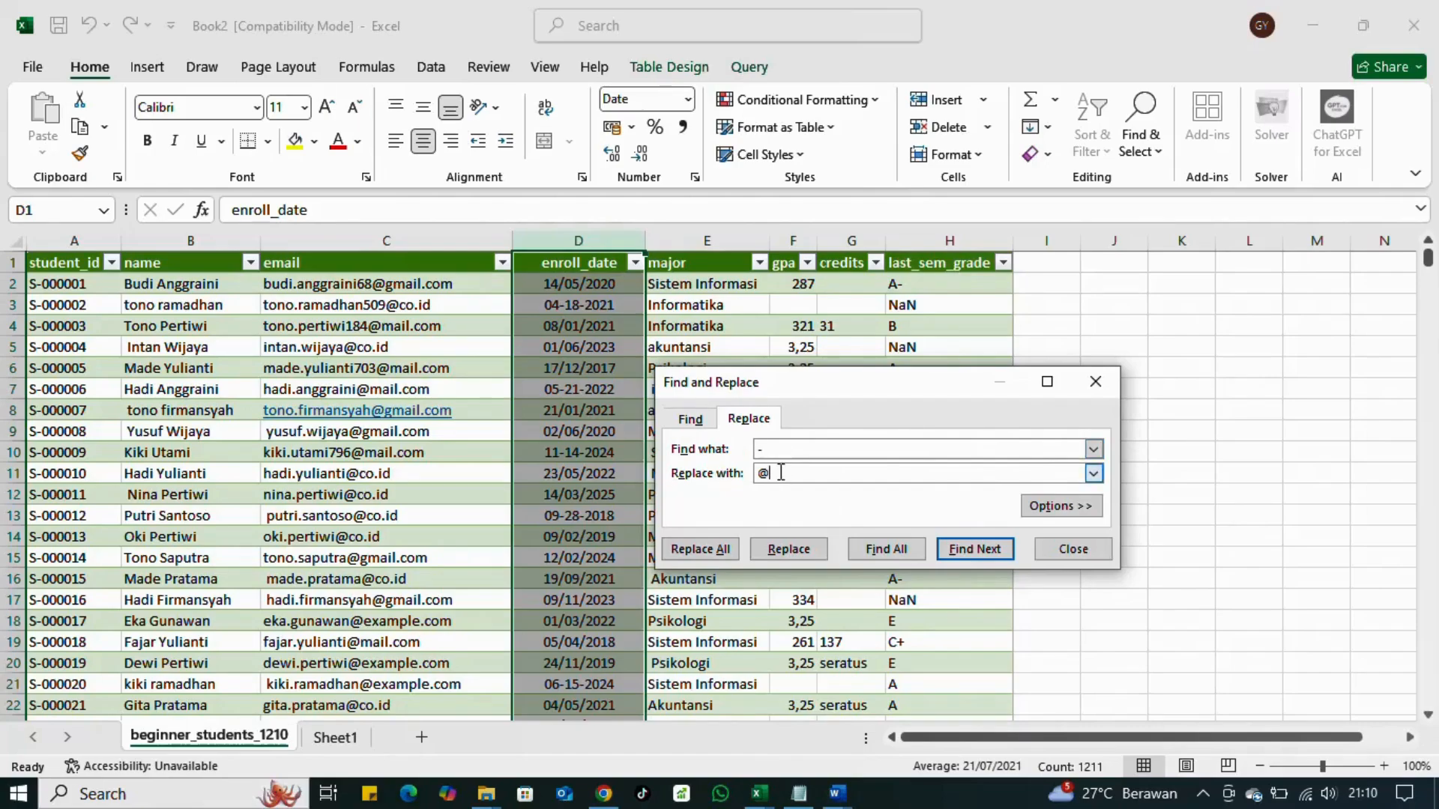
pyautogui.write('/')
pyautogui.click(717, 555)
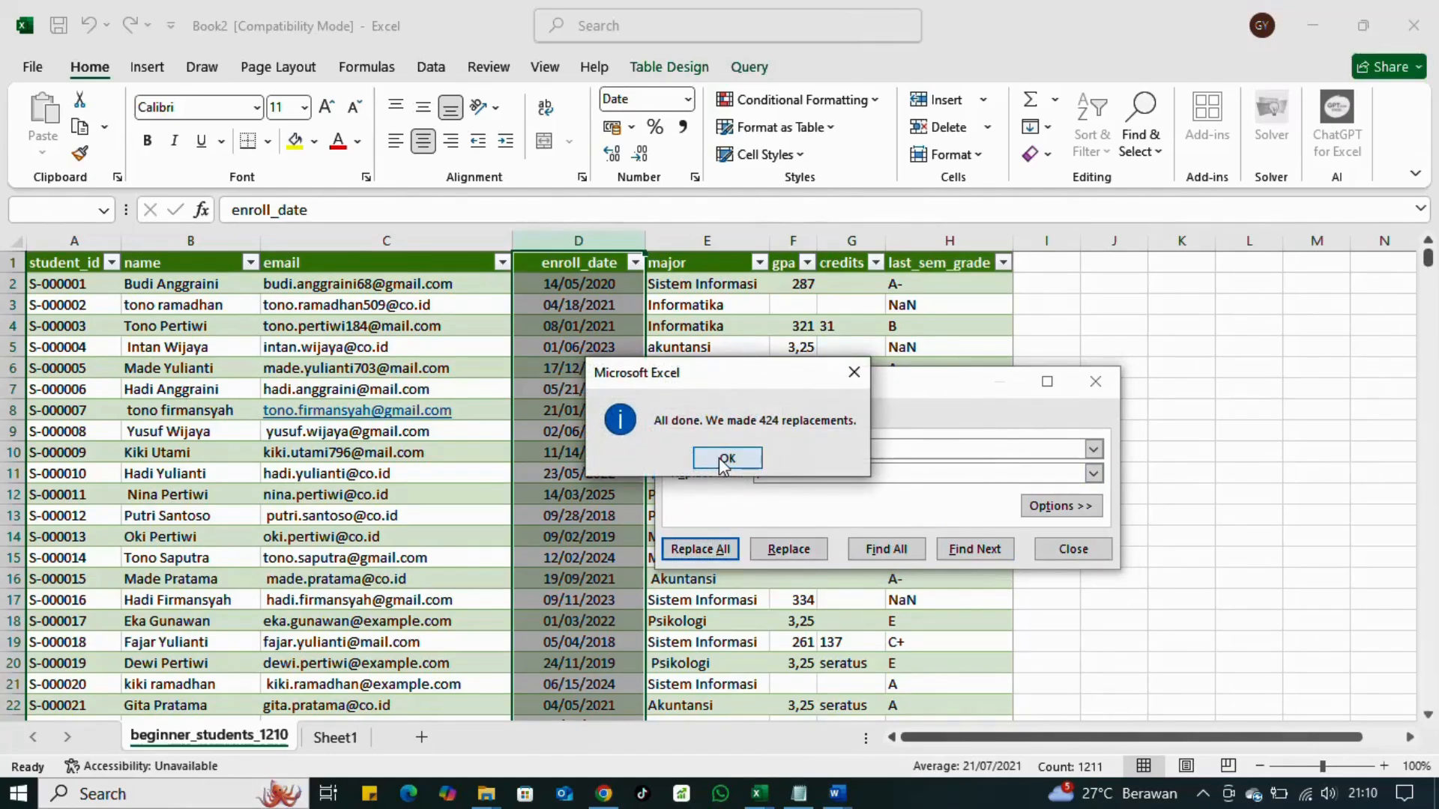
pyautogui.click(724, 458)
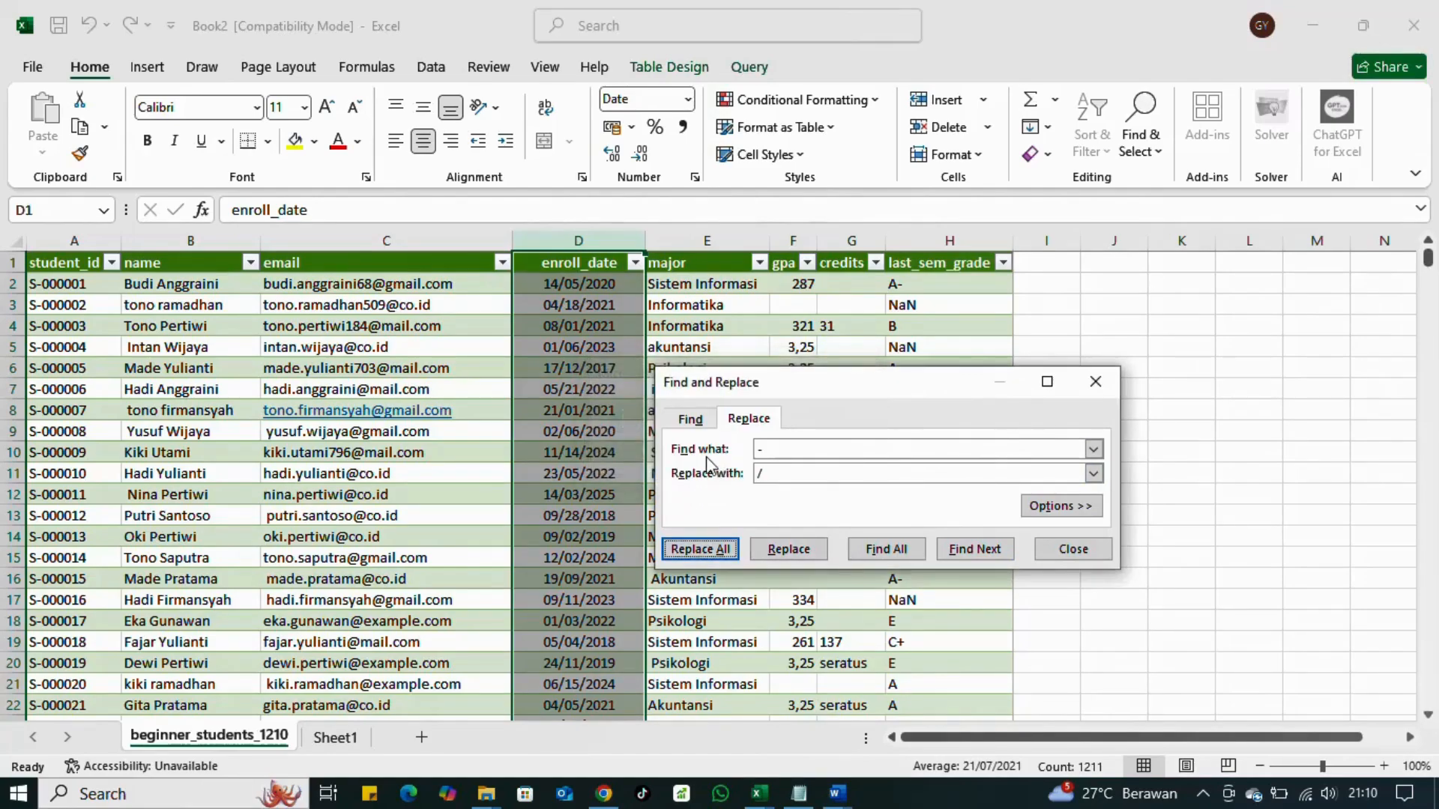
pyautogui.click(1096, 381)
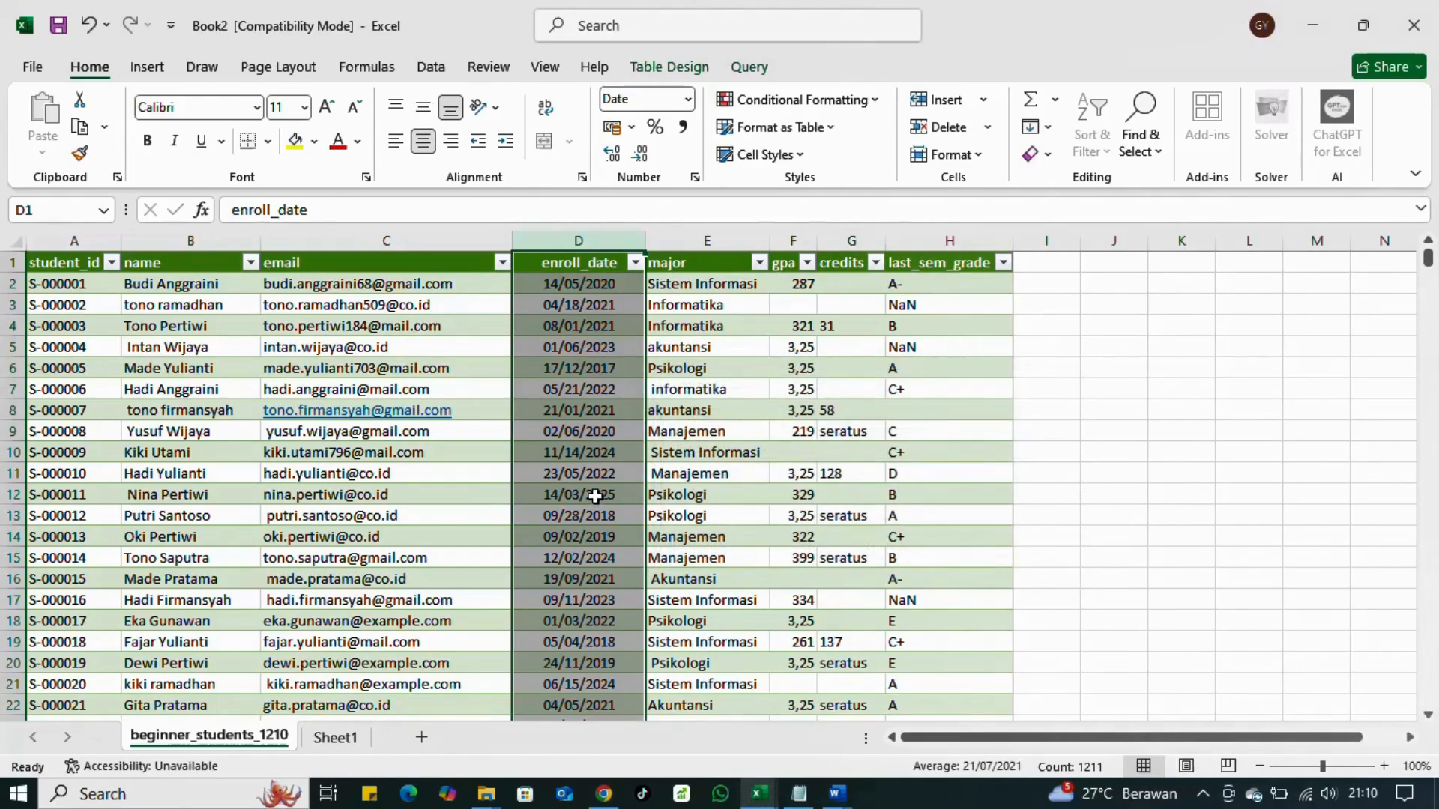
# Step: Change the enrolment date in cell D10 to 11/12/2024
pyautogui.click(584, 457)
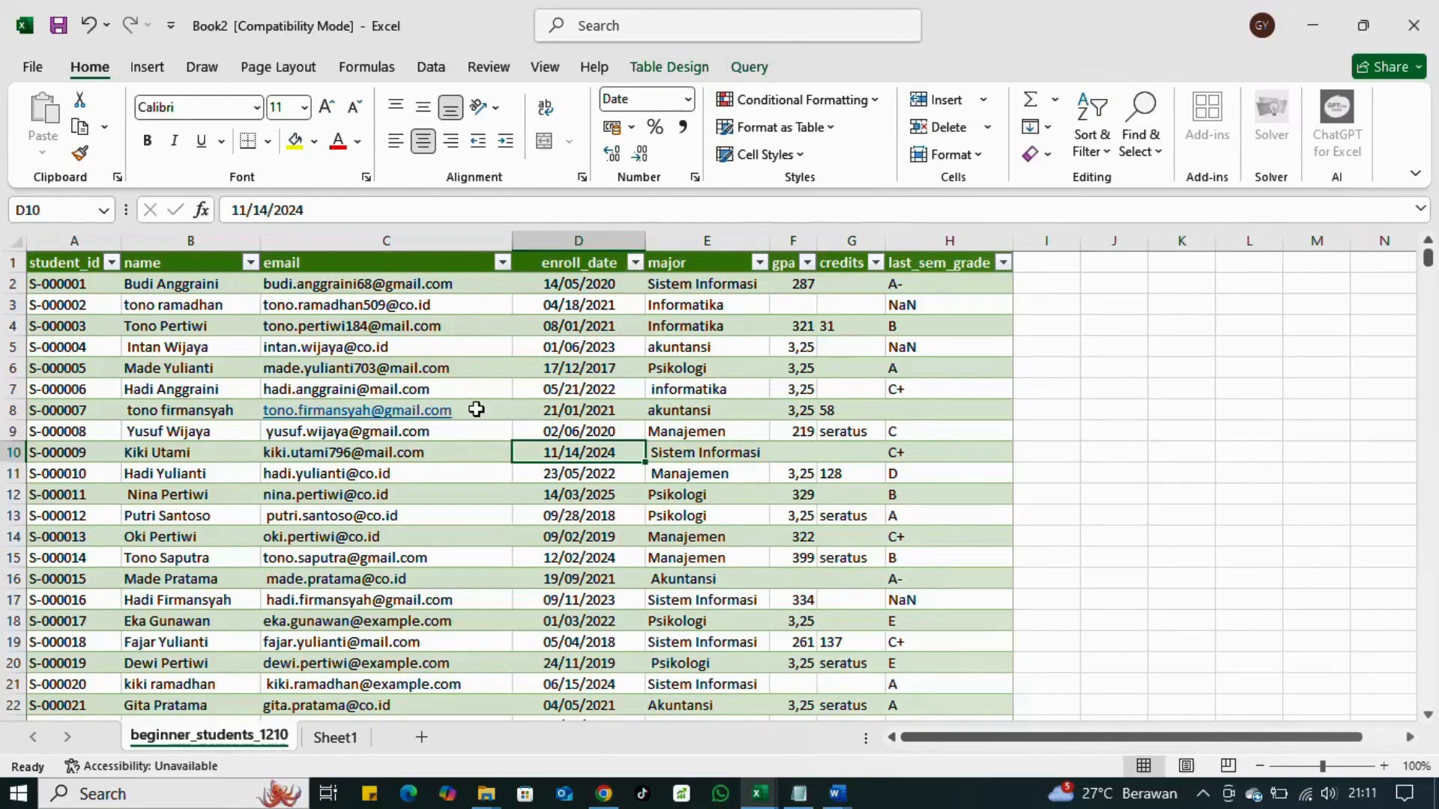
pyautogui.click(268, 211)
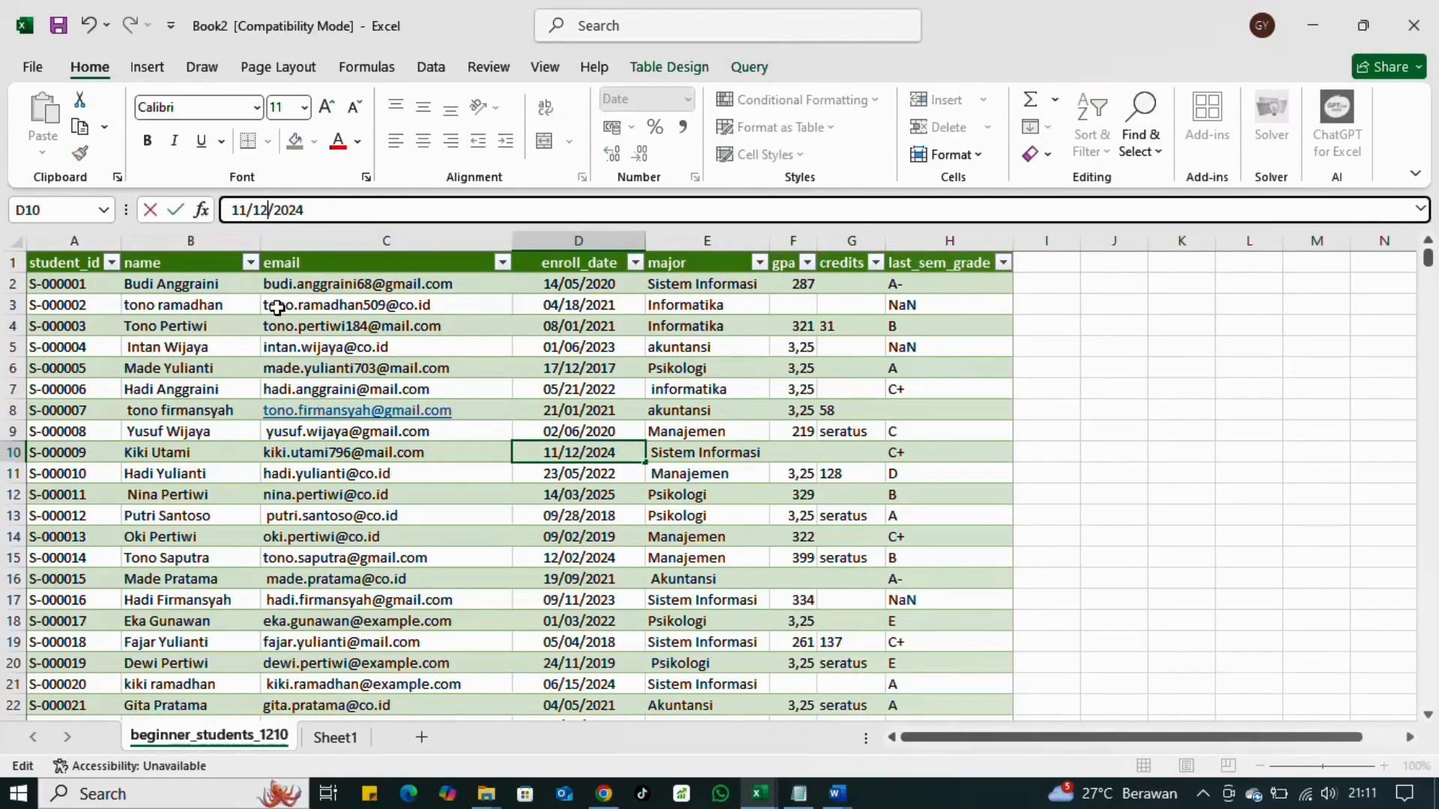
pyautogui.click(569, 502)
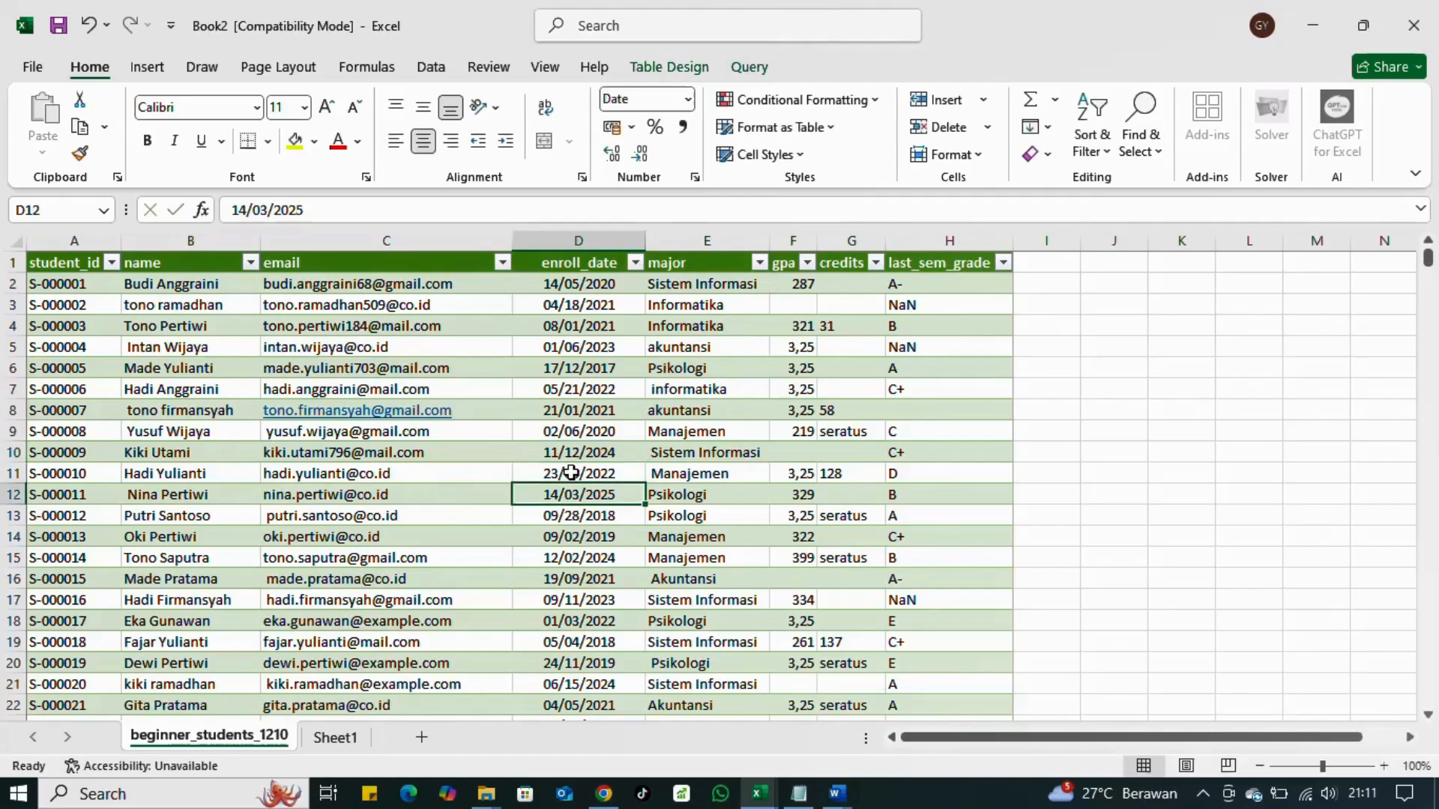
pyautogui.click(573, 447)
pyautogui.click(1092, 283)
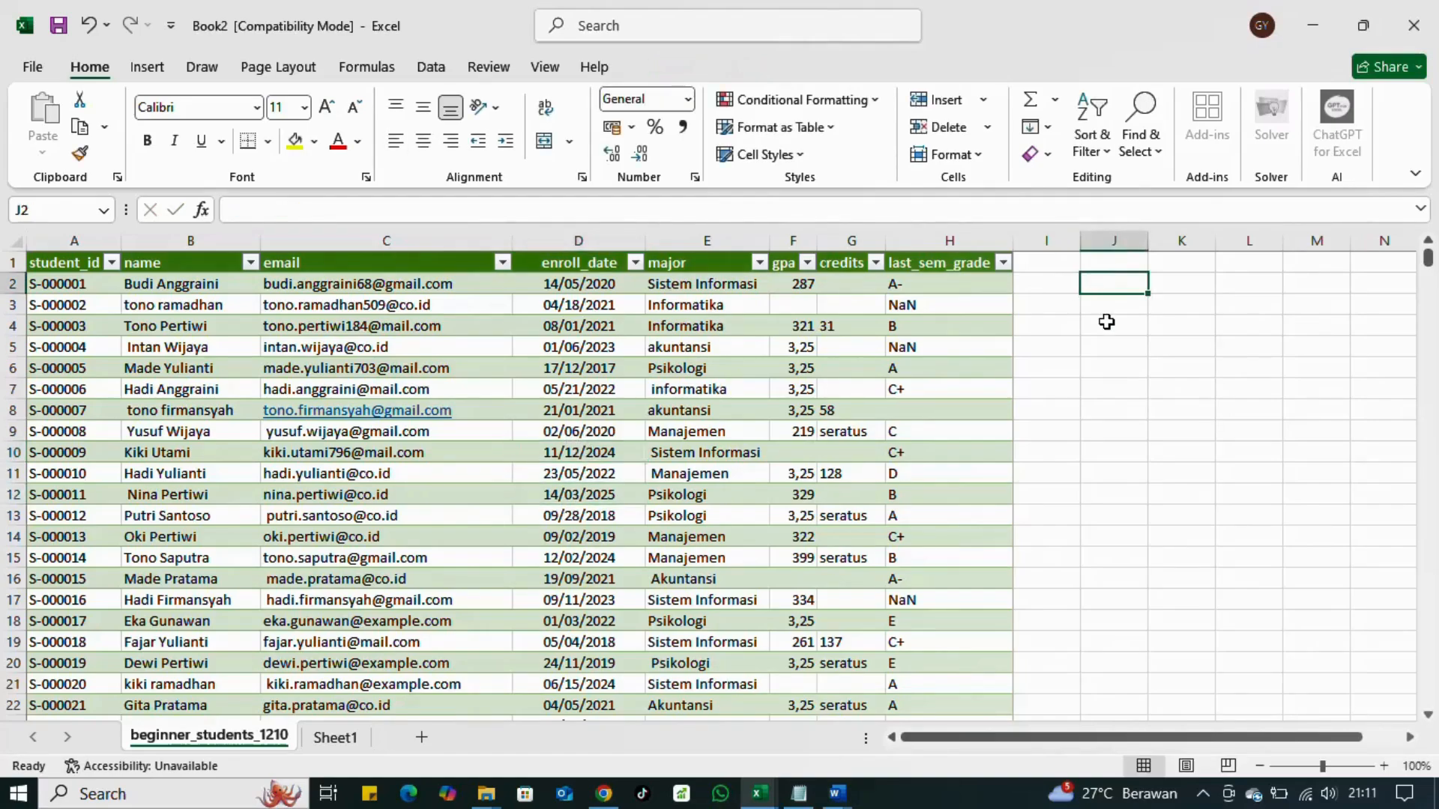
pyautogui.write('=if')
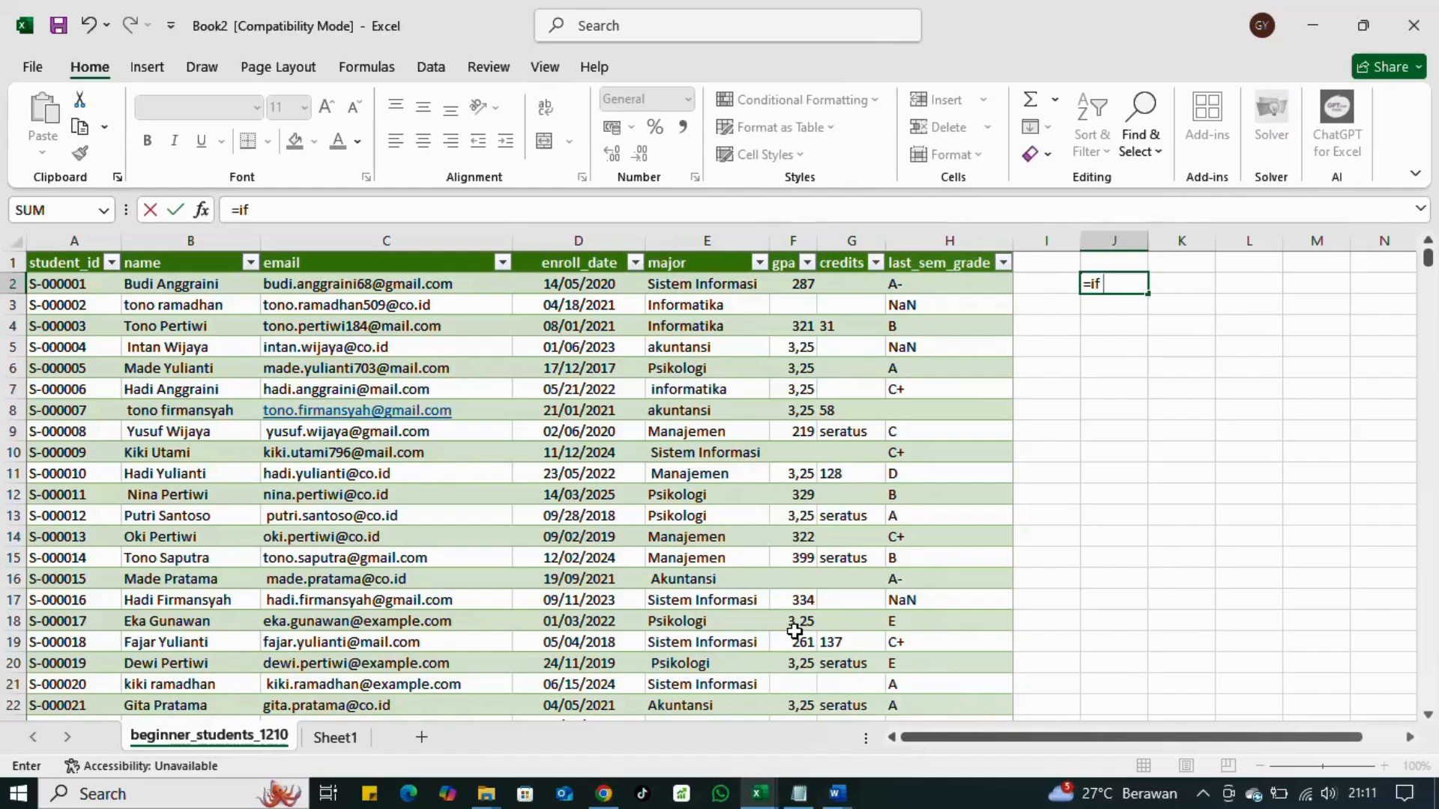
pyautogui.press('BackSpace')
pyautogui.press('BackSpace')
pyautogui.press('BackSpace')
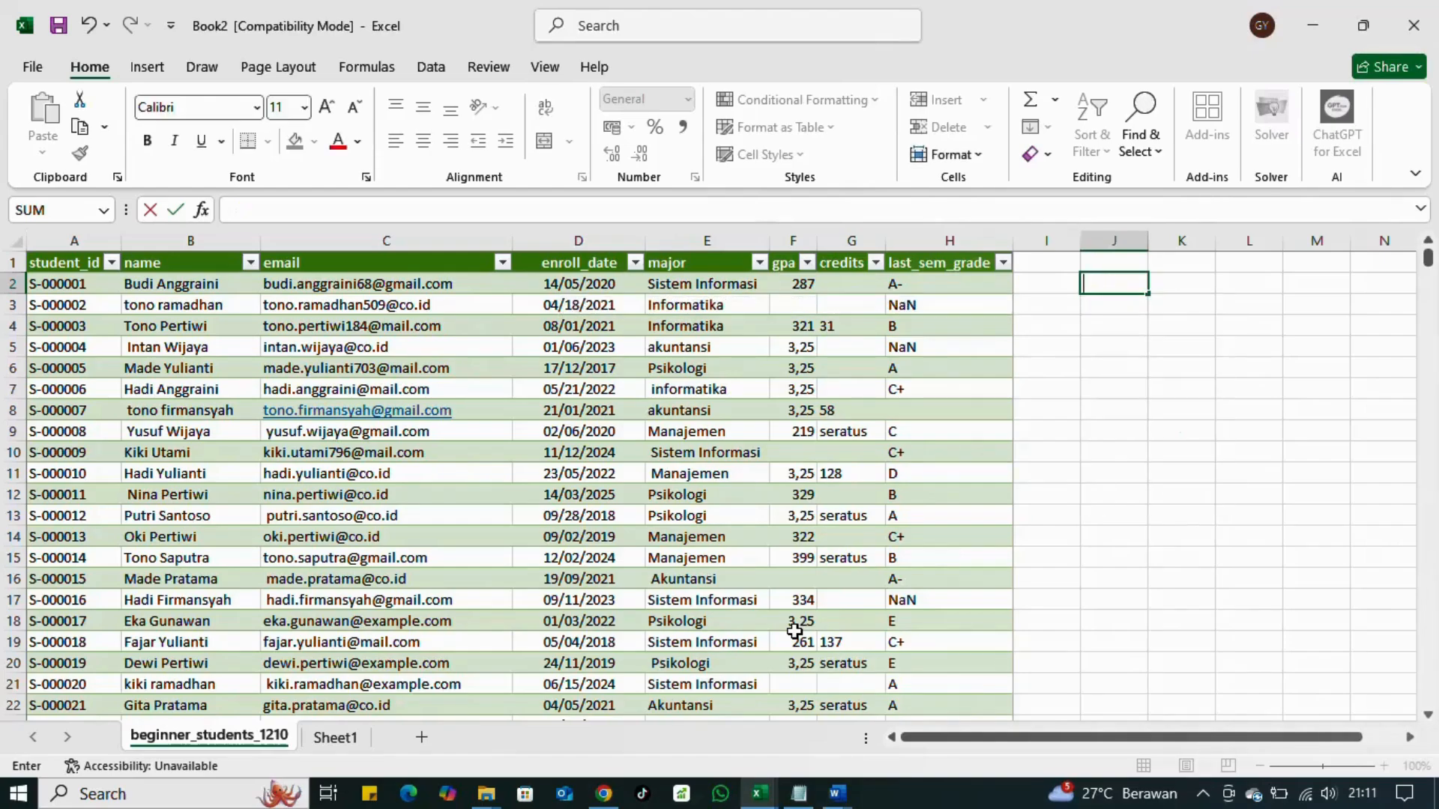
pyautogui.press('Escape')
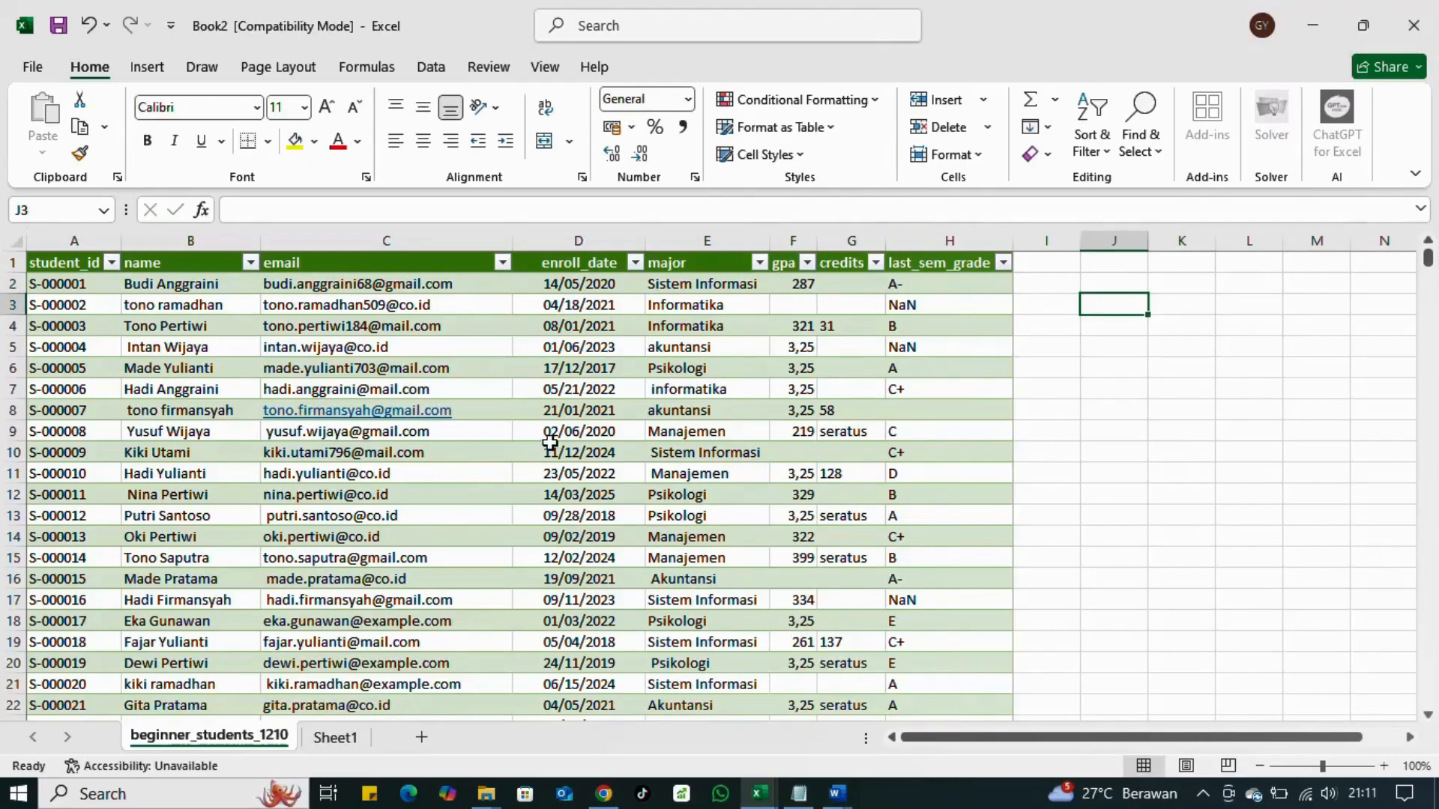
# Step: Examine the enroll_date entries and the column's filter list for dates still written in month/day/year order
pyautogui.moveTo(622, 394); pyautogui.dragTo(607, 537)
pyautogui.click(607, 537)
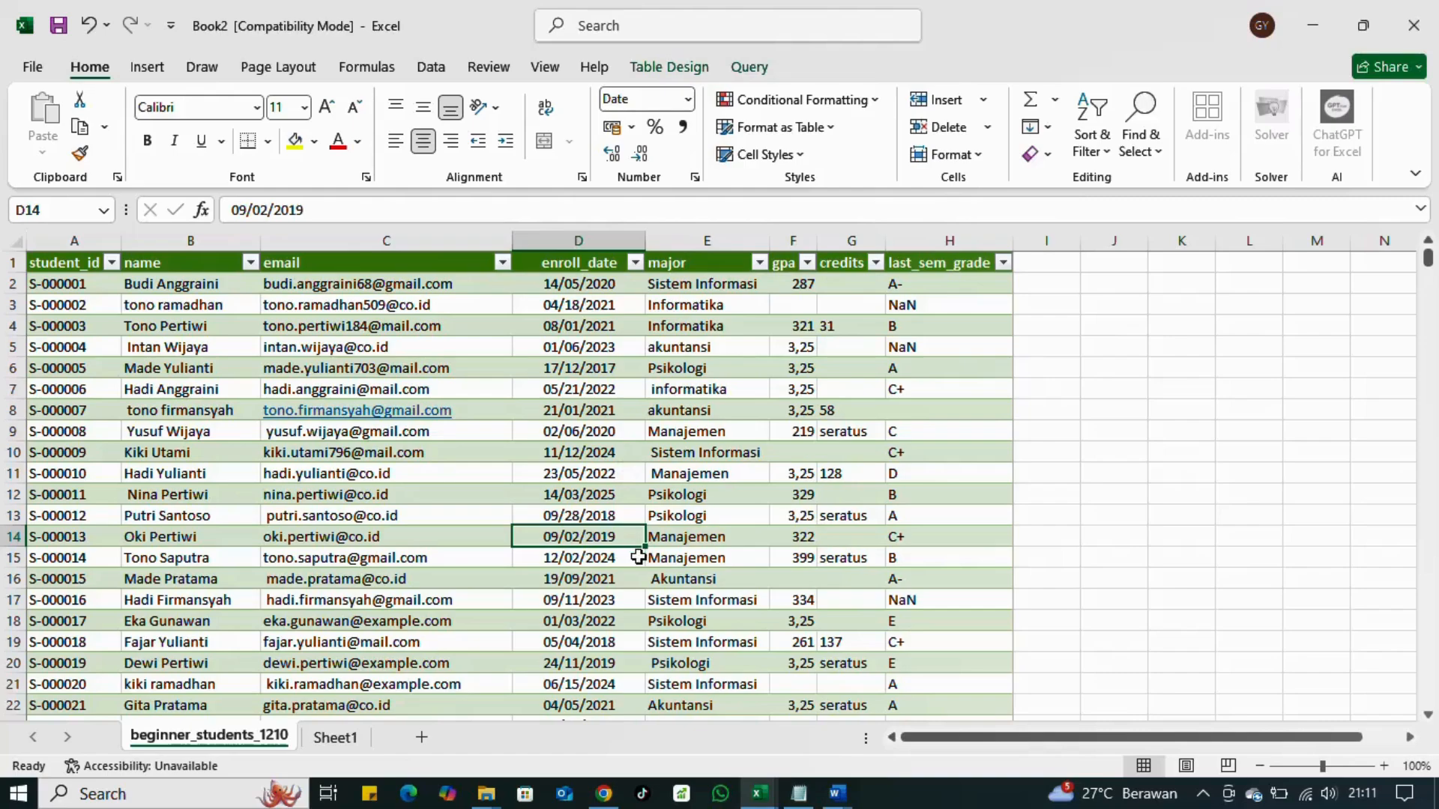
pyautogui.click(635, 262)
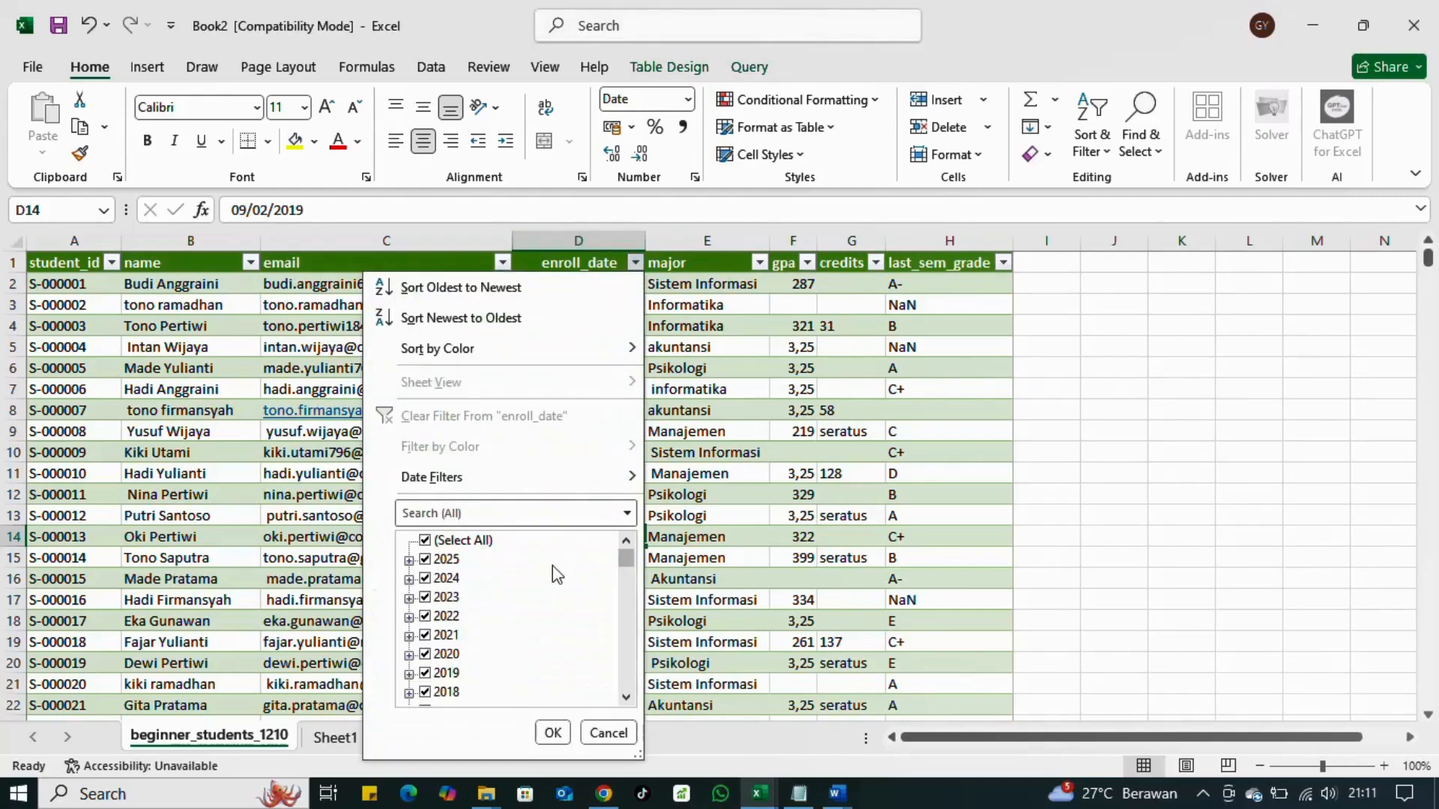
pyautogui.scroll(-10, 550, 600)
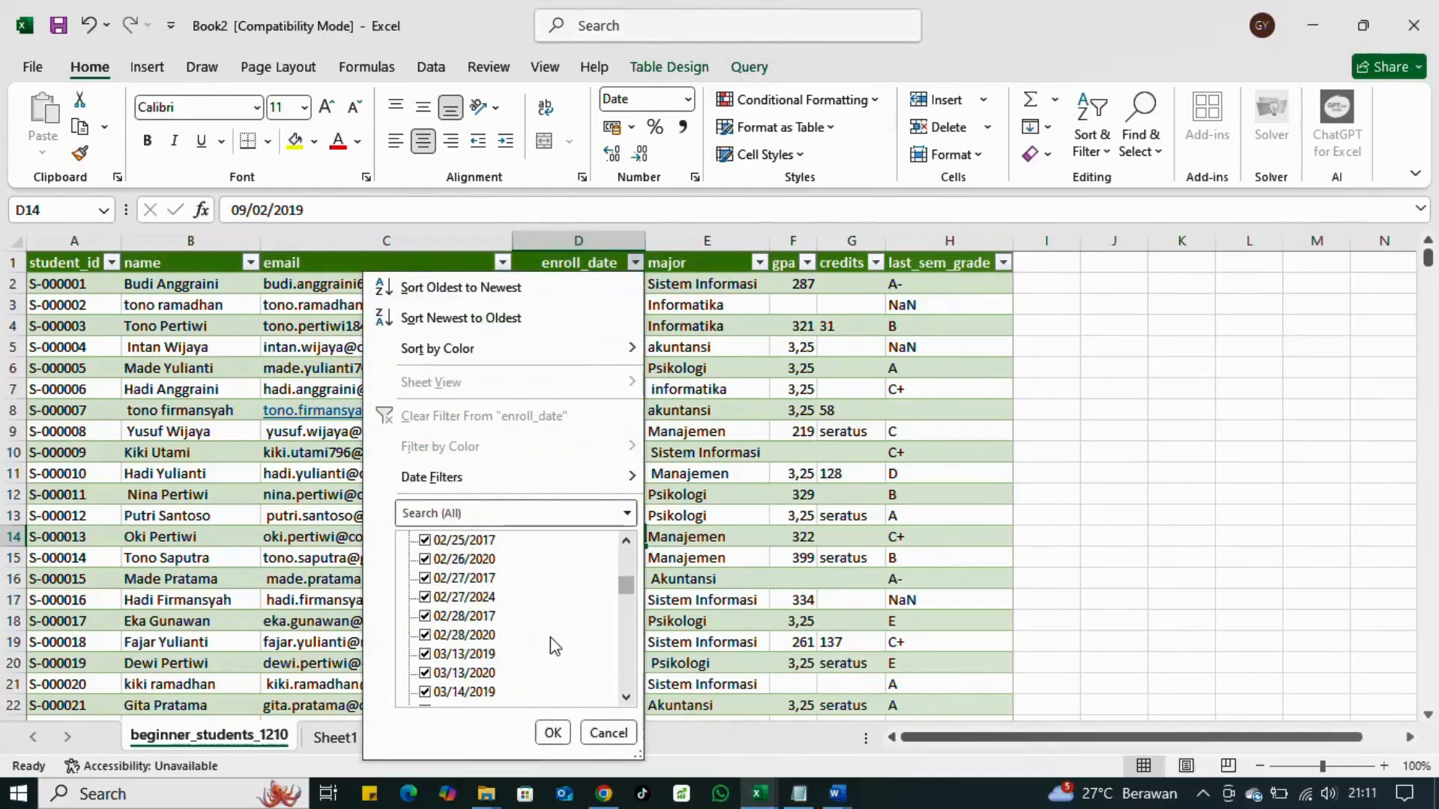
pyautogui.scroll(8, 489, 602)
pyautogui.click(907, 383)
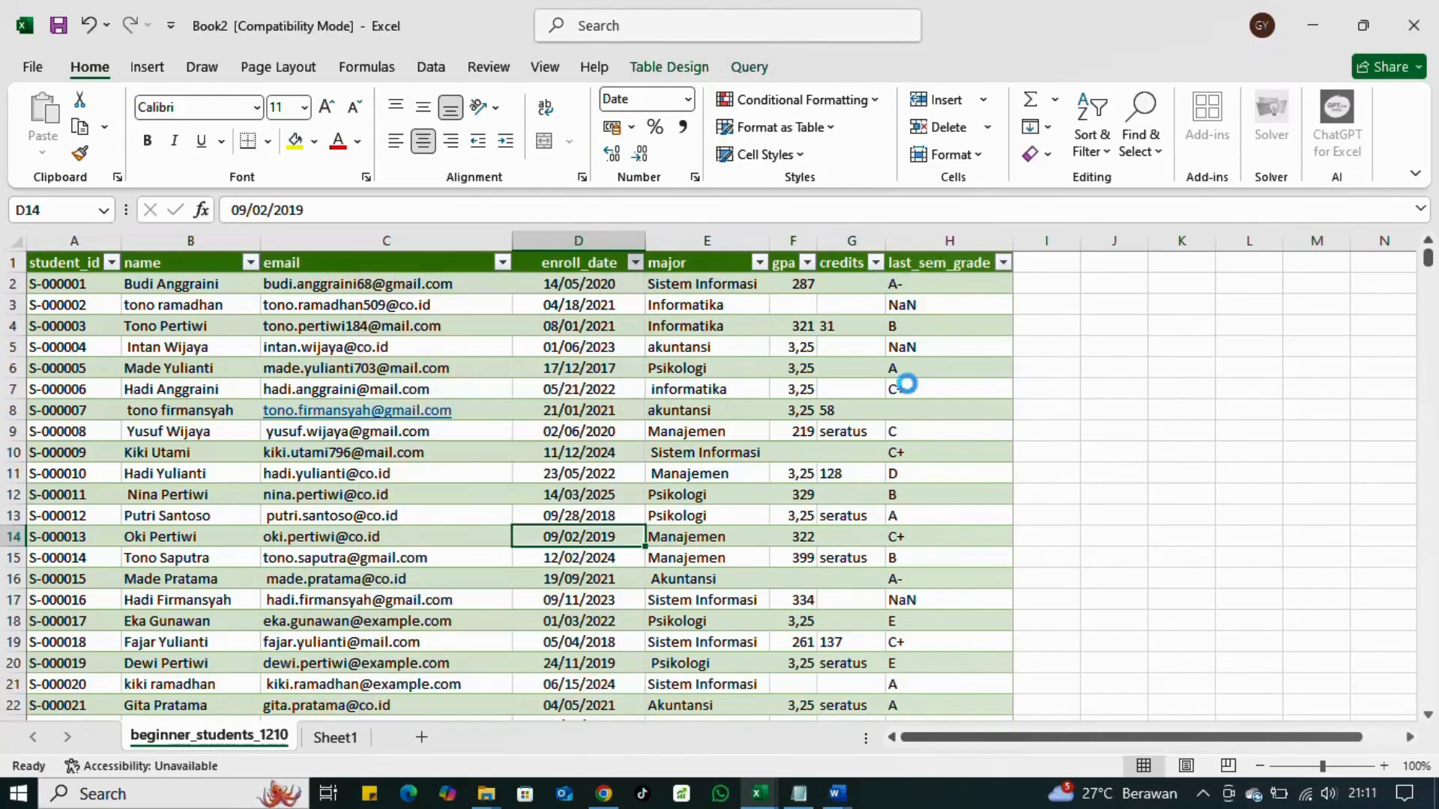
pyautogui.click(590, 301)
pyautogui.moveTo(597, 490); pyautogui.dragTo(598, 475)
pyautogui.click(597, 308)
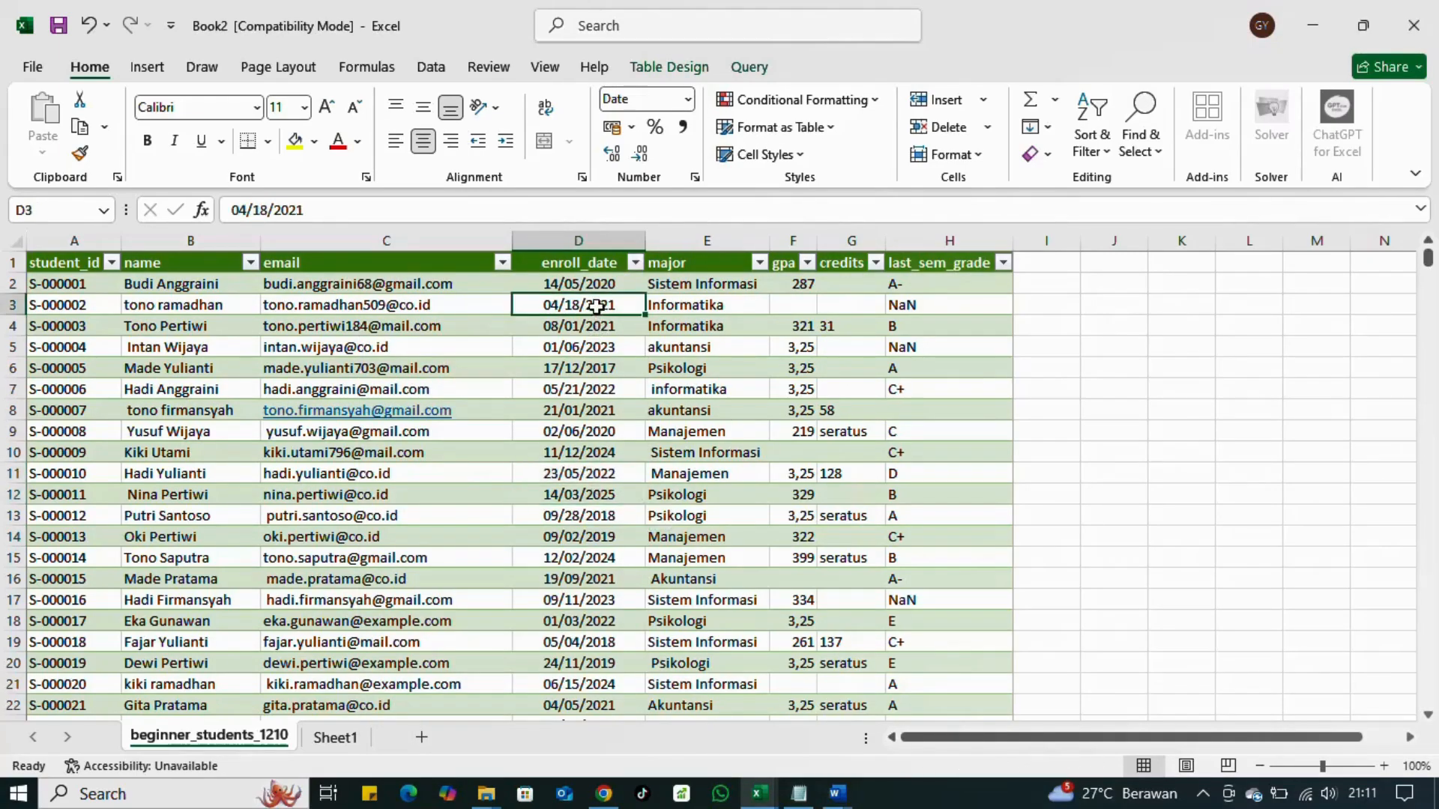
pyautogui.click(304, 210)
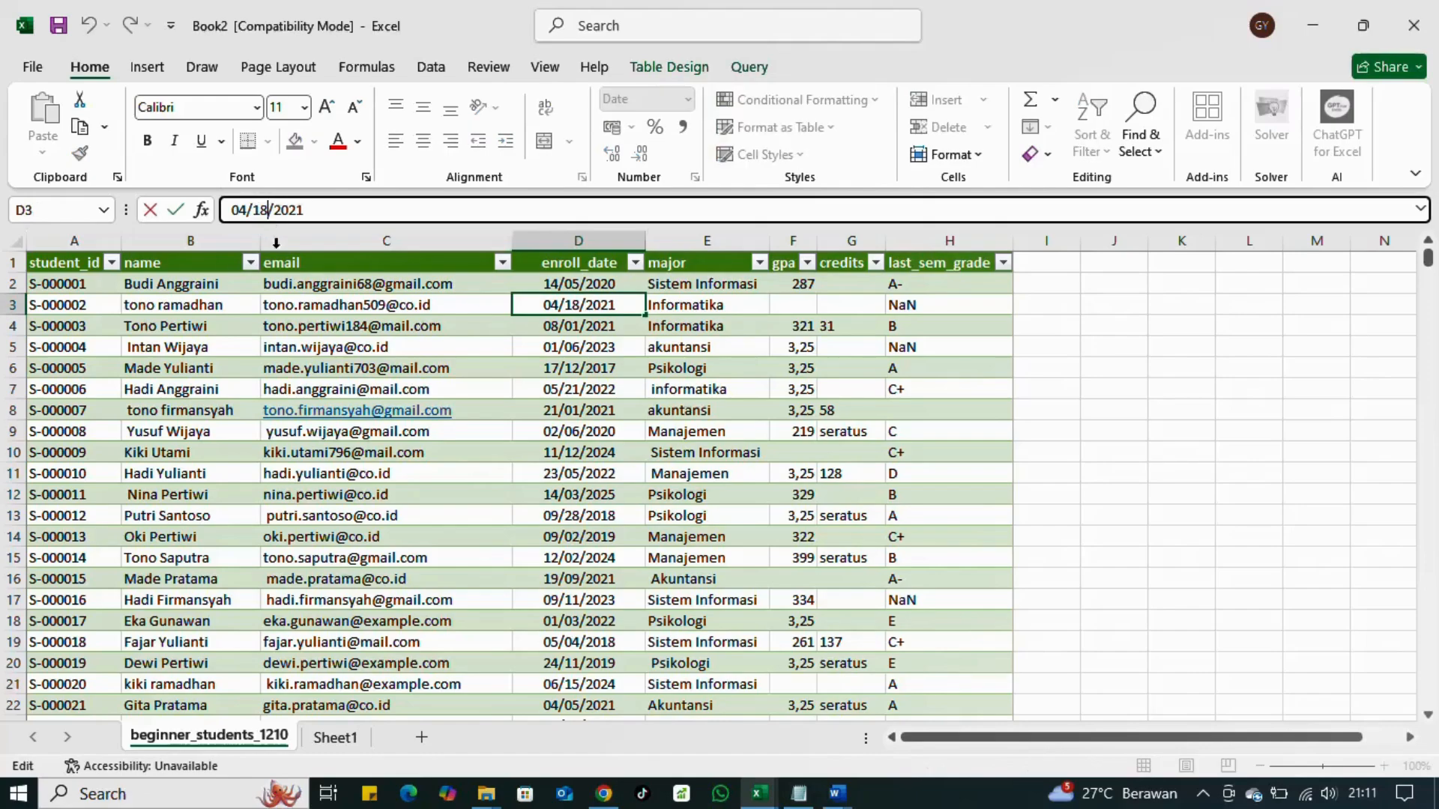
pyautogui.moveTo(390, 208); pyautogui.dragTo(222, 209)
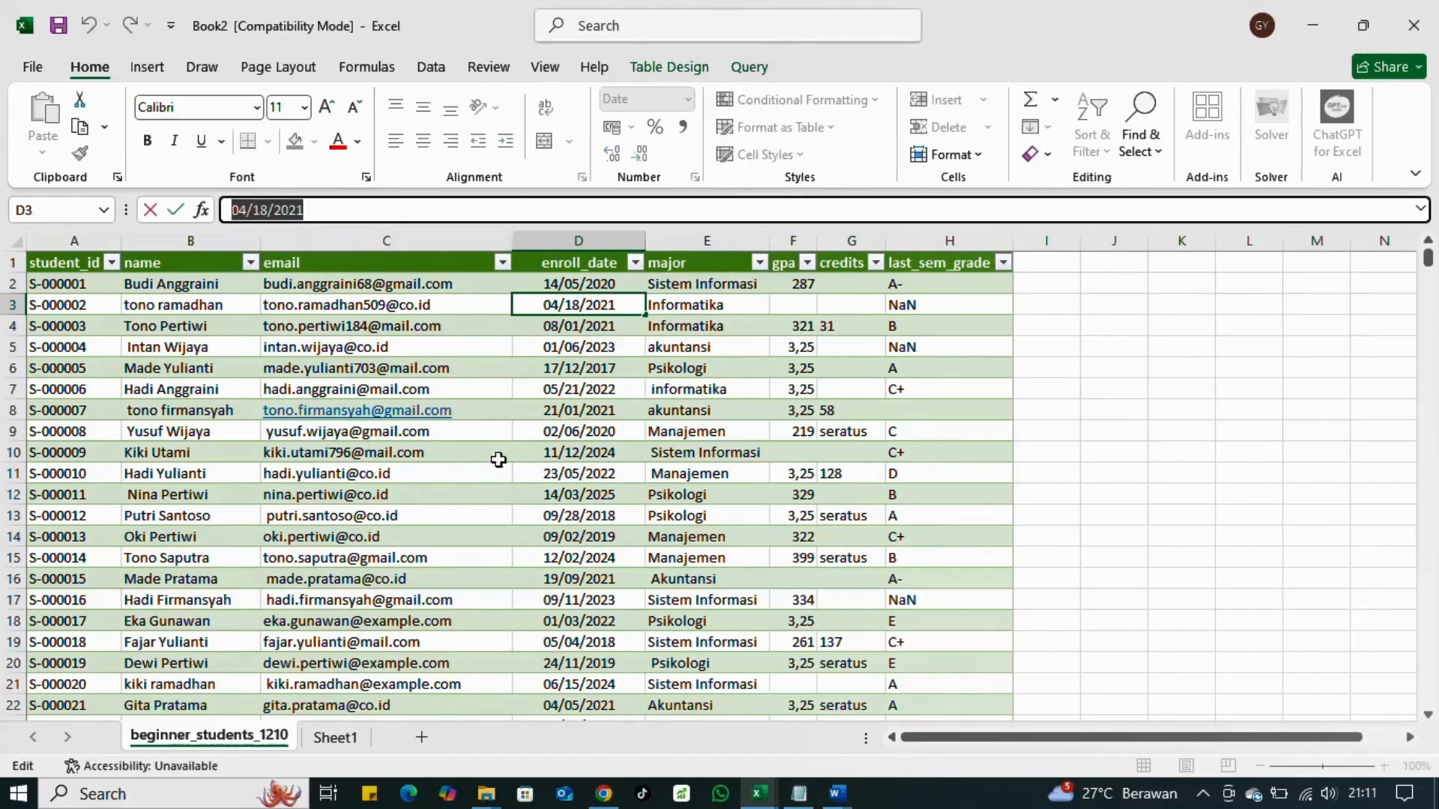
pyautogui.click(589, 496)
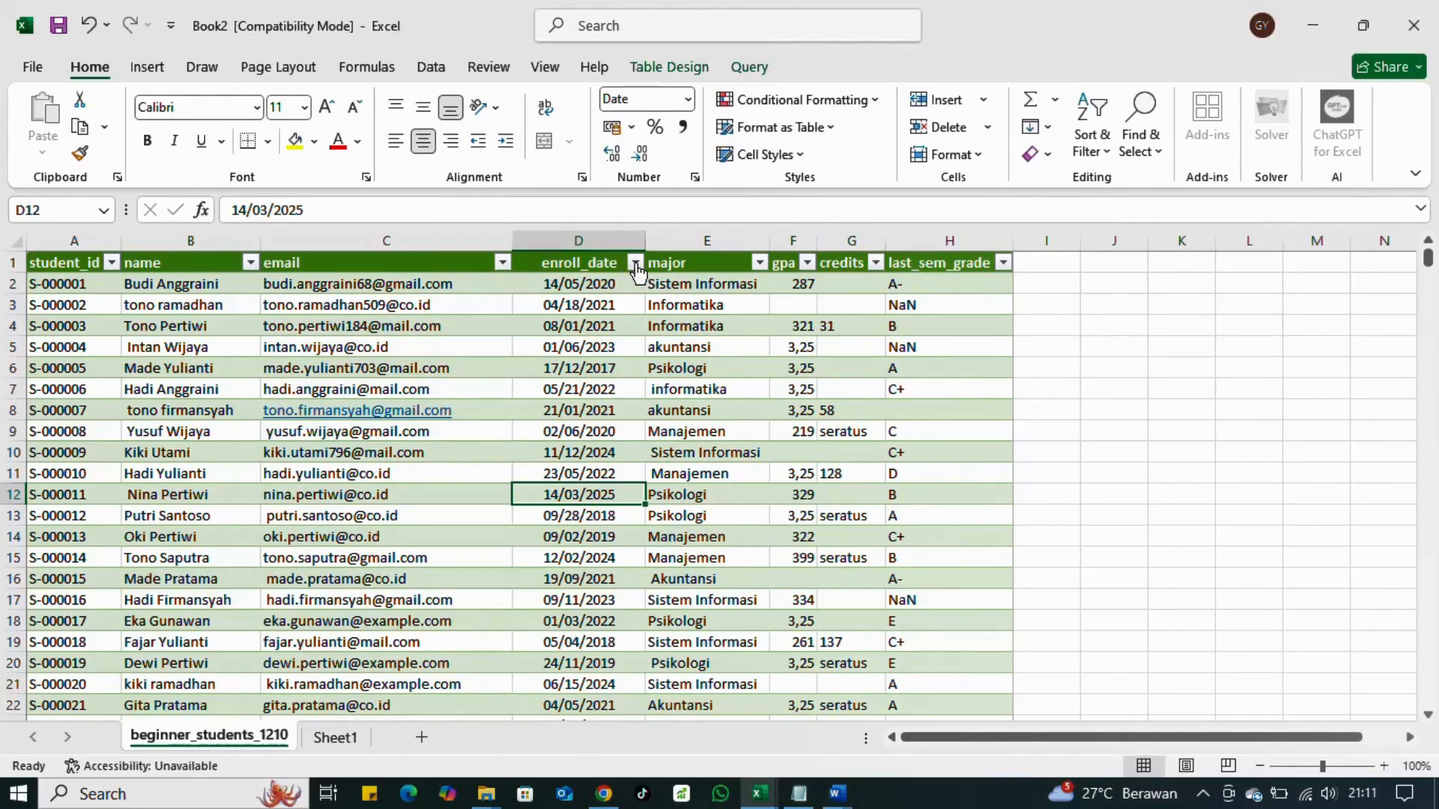
pyautogui.click(614, 368)
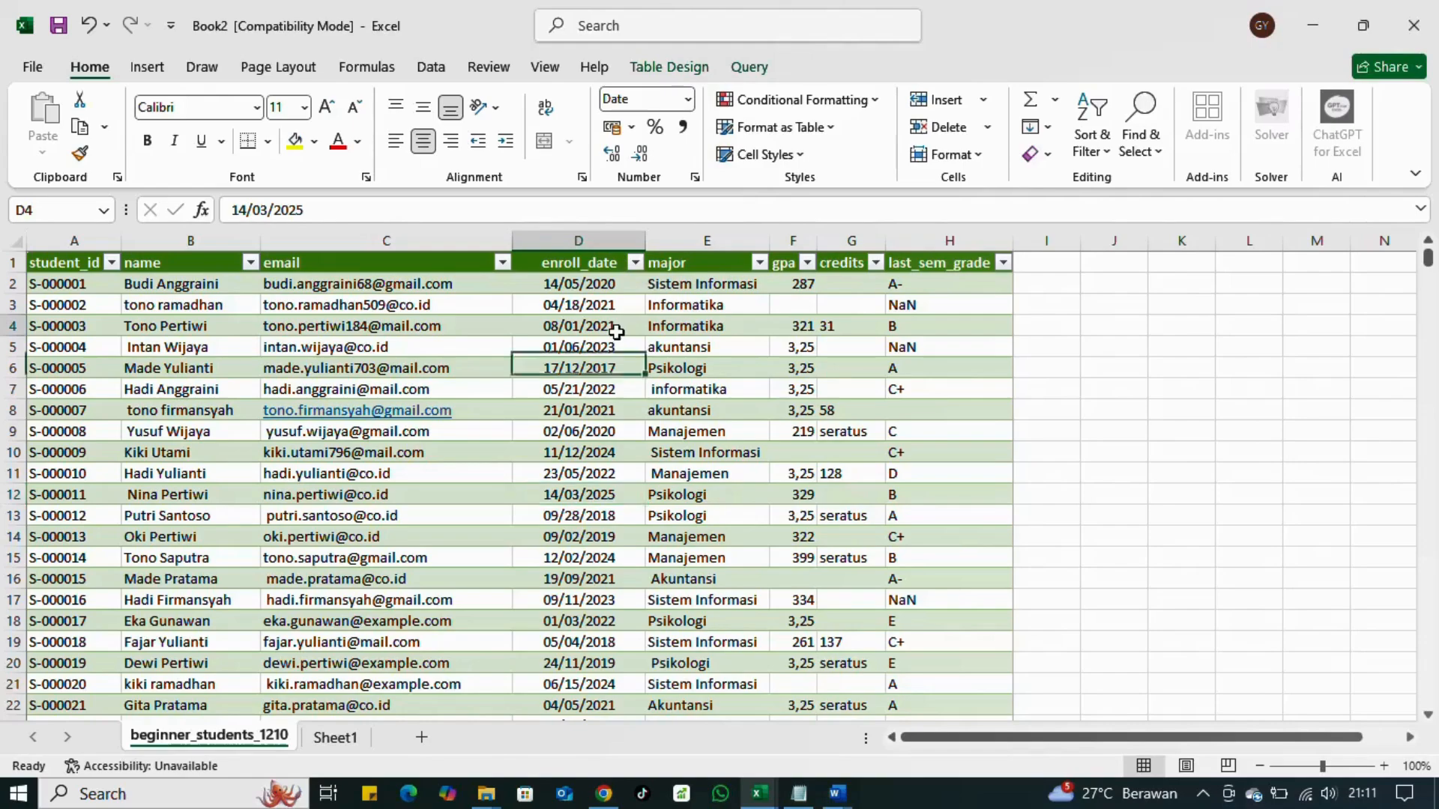
pyautogui.click(613, 349)
# Step: Replace the enrolment date in cell D3 with the placeholder 00/00/0000
pyautogui.click(617, 304)
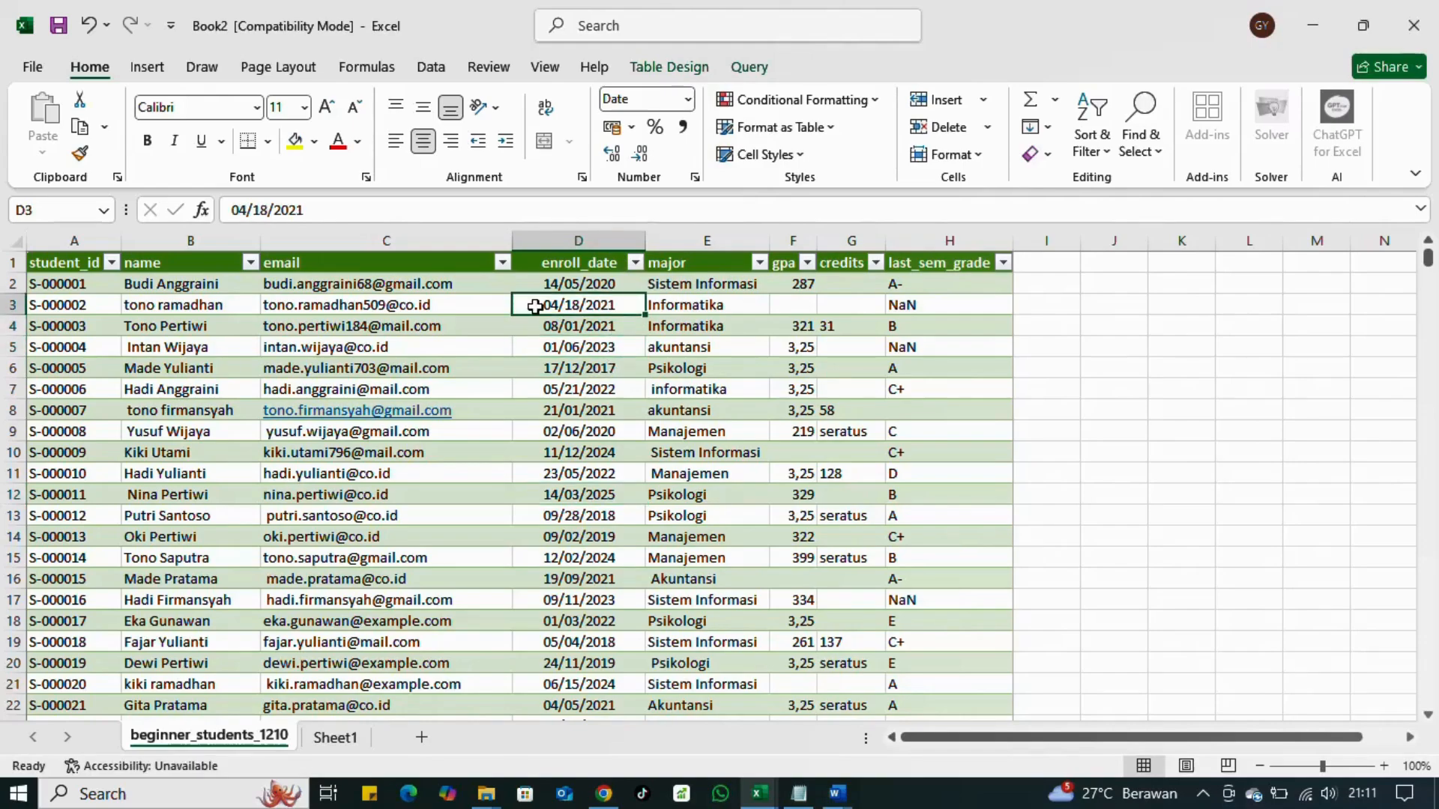
pyautogui.moveTo(356, 213); pyautogui.dragTo(277, 215)
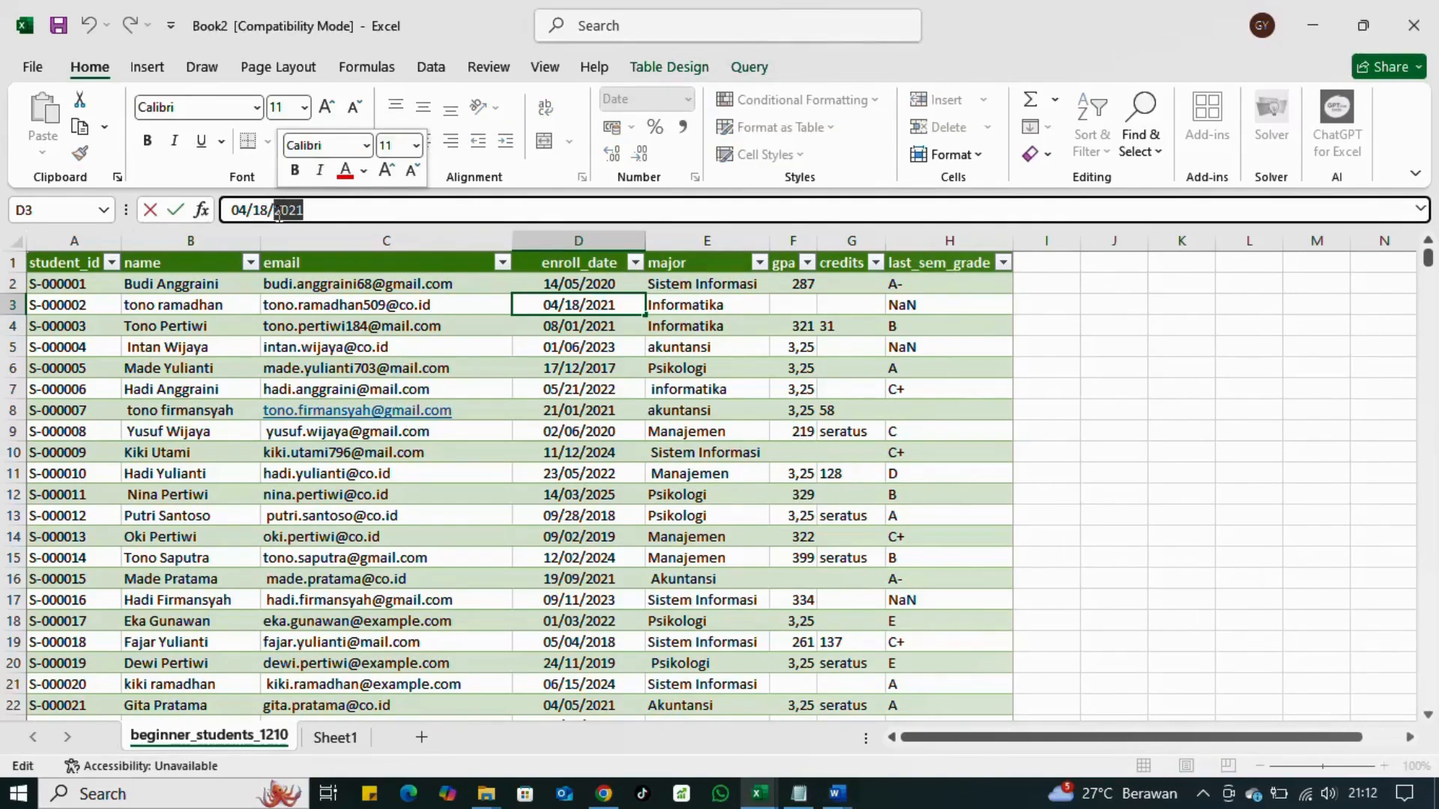
pyautogui.press('BackSpace')
pyautogui.press('BackSpace')
pyautogui.press('BackSpace')
pyautogui.press('BackSpace')
pyautogui.press('BackSpace')
pyautogui.press('BackSpace')
pyautogui.press('BackSpace')
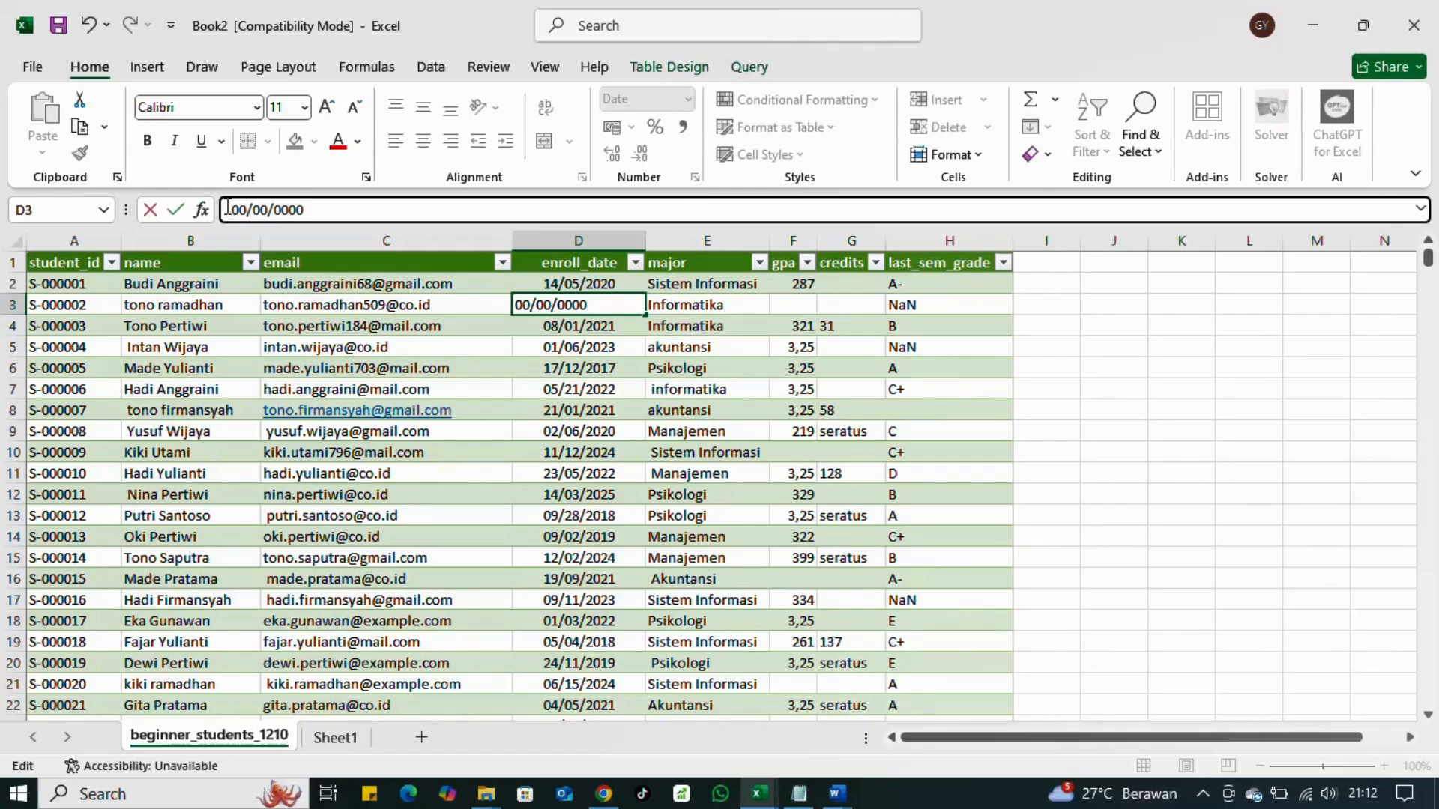
pyautogui.moveTo(305, 212); pyautogui.dragTo(226, 212)
pyautogui.click(370, 219)
pyautogui.press('Return')
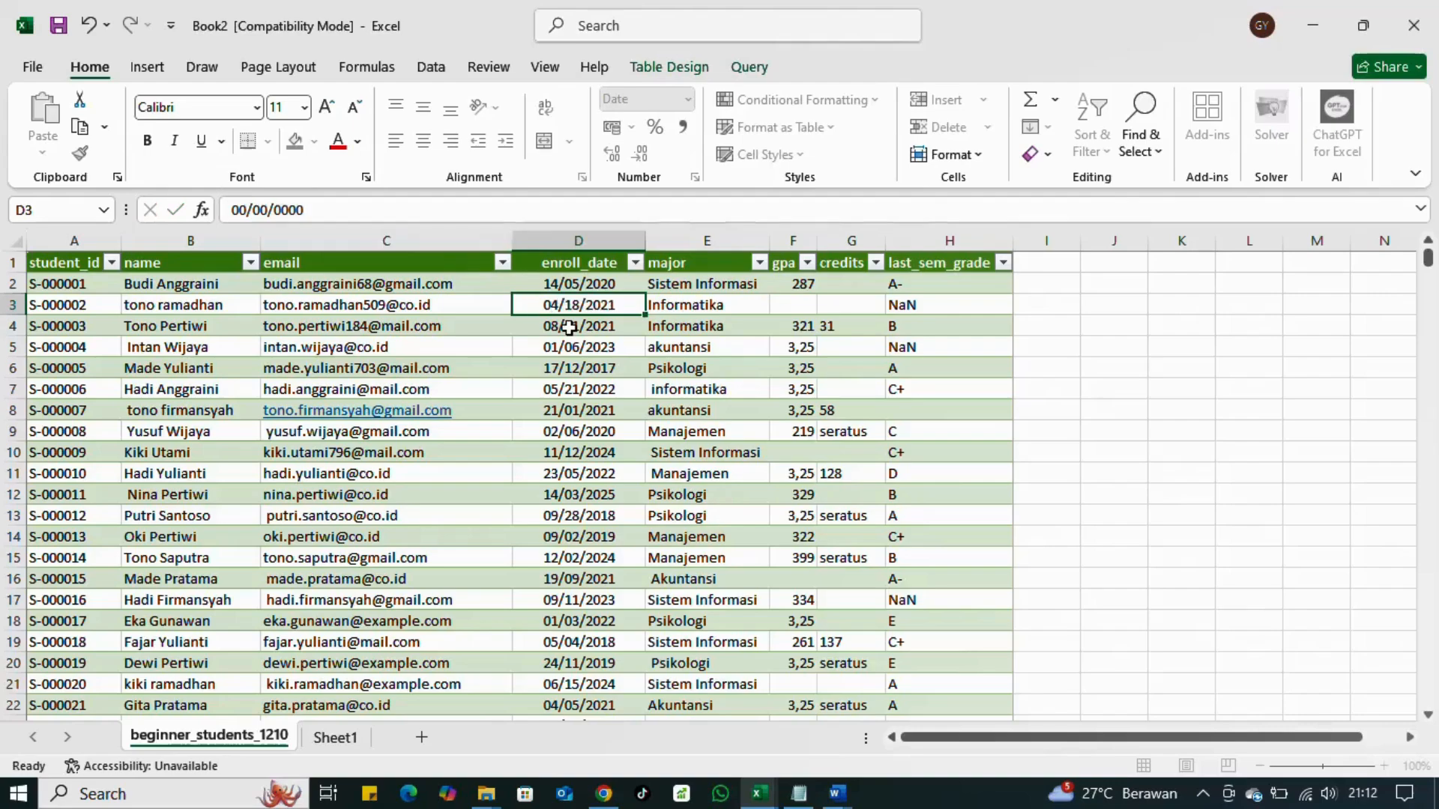
pyautogui.press('Up')
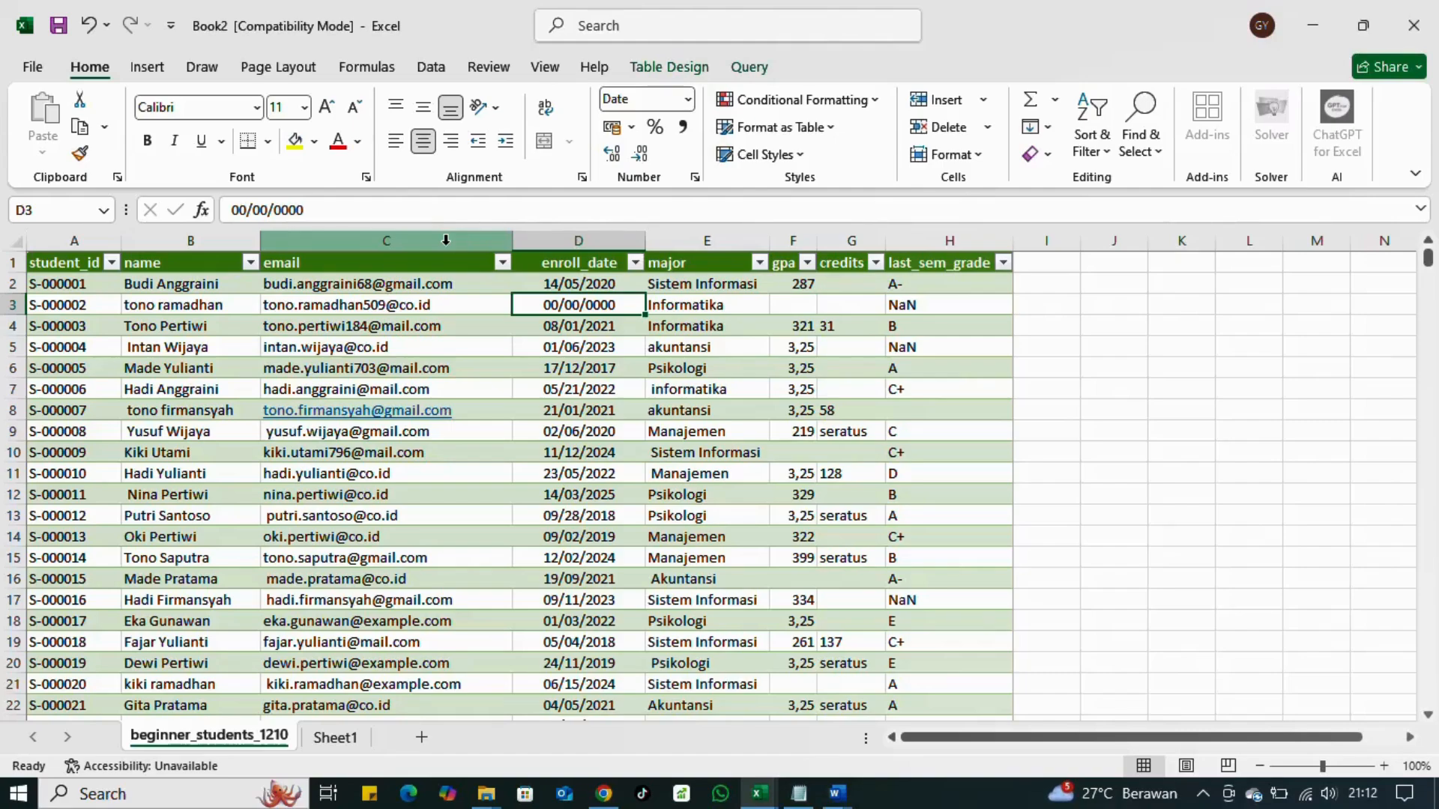
pyautogui.click(1048, 303)
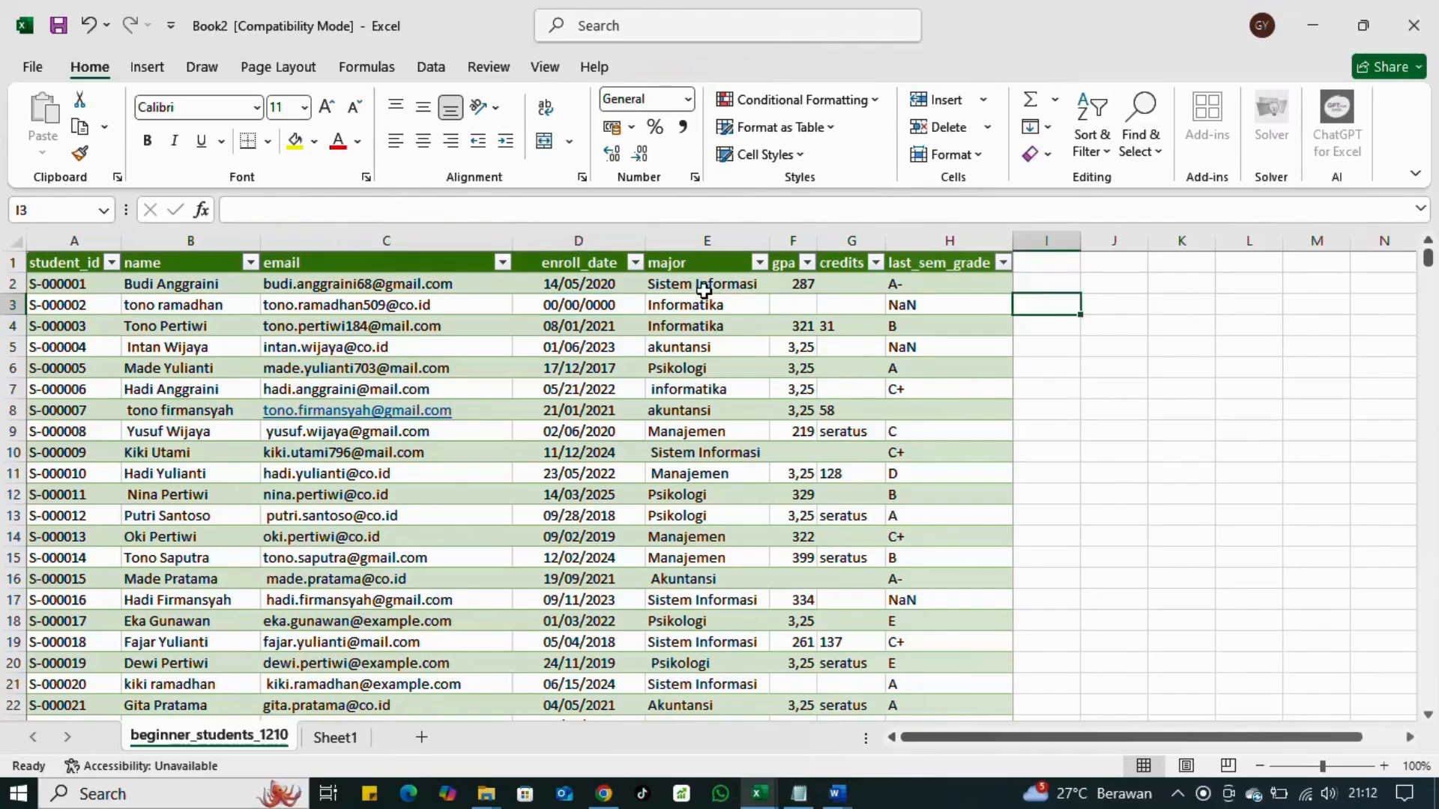
pyautogui.moveTo(703, 291); pyautogui.dragTo(704, 537)
pyautogui.click(705, 536)
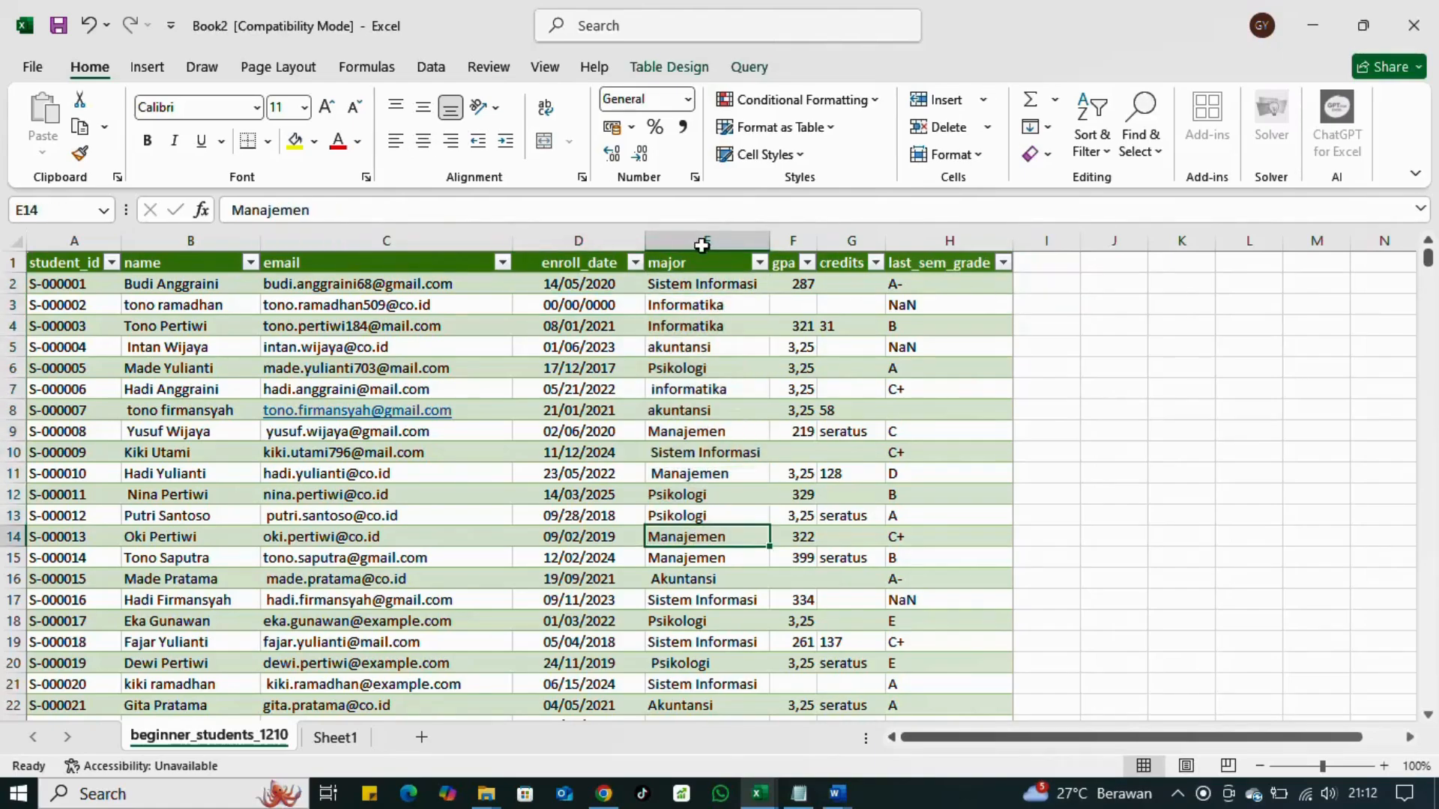
pyautogui.click(689, 290)
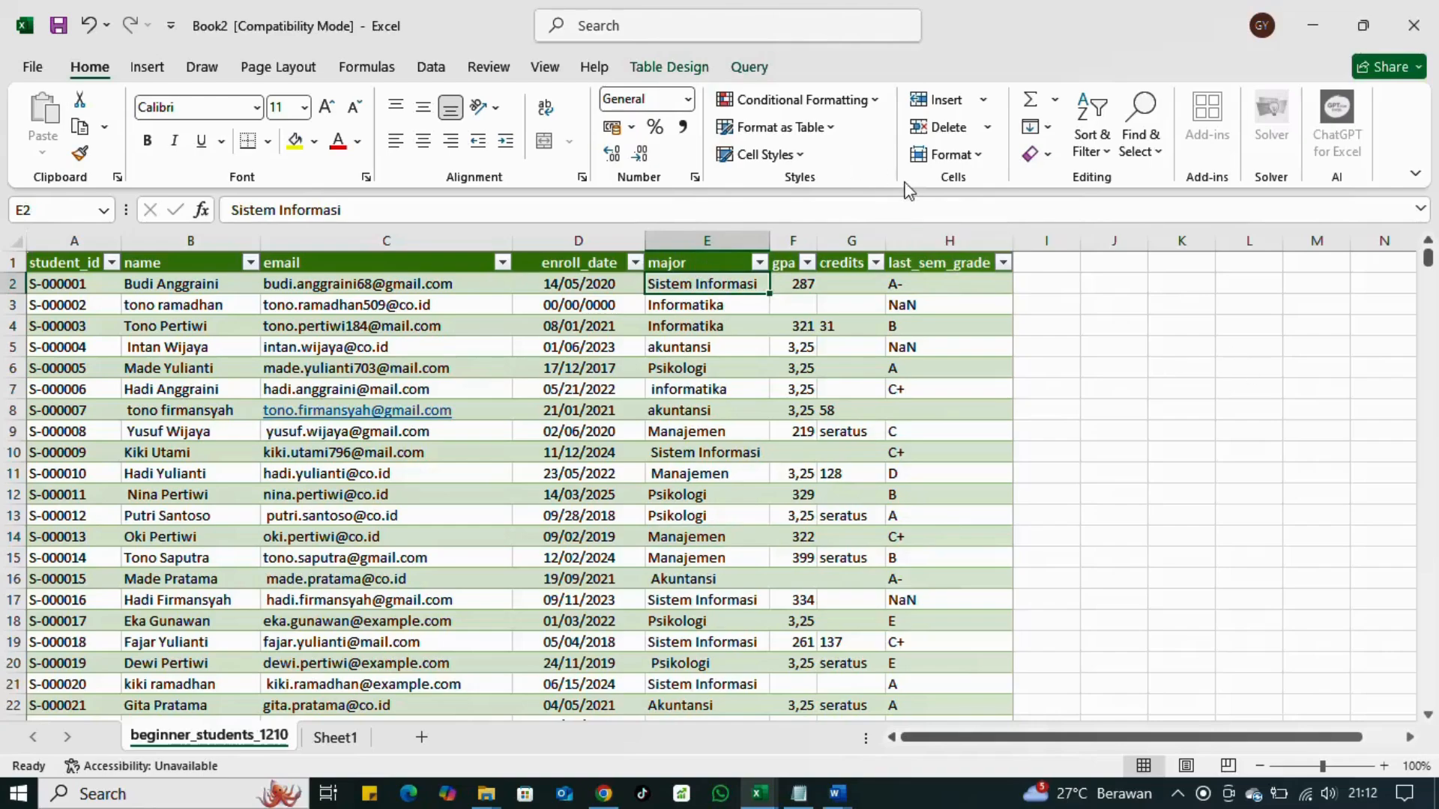
# Step: Enter =TRIM(PROPER(E2:E1300)) in cell J2 to produce trimmed, proper-case versions of the major values
pyautogui.click(1116, 283)
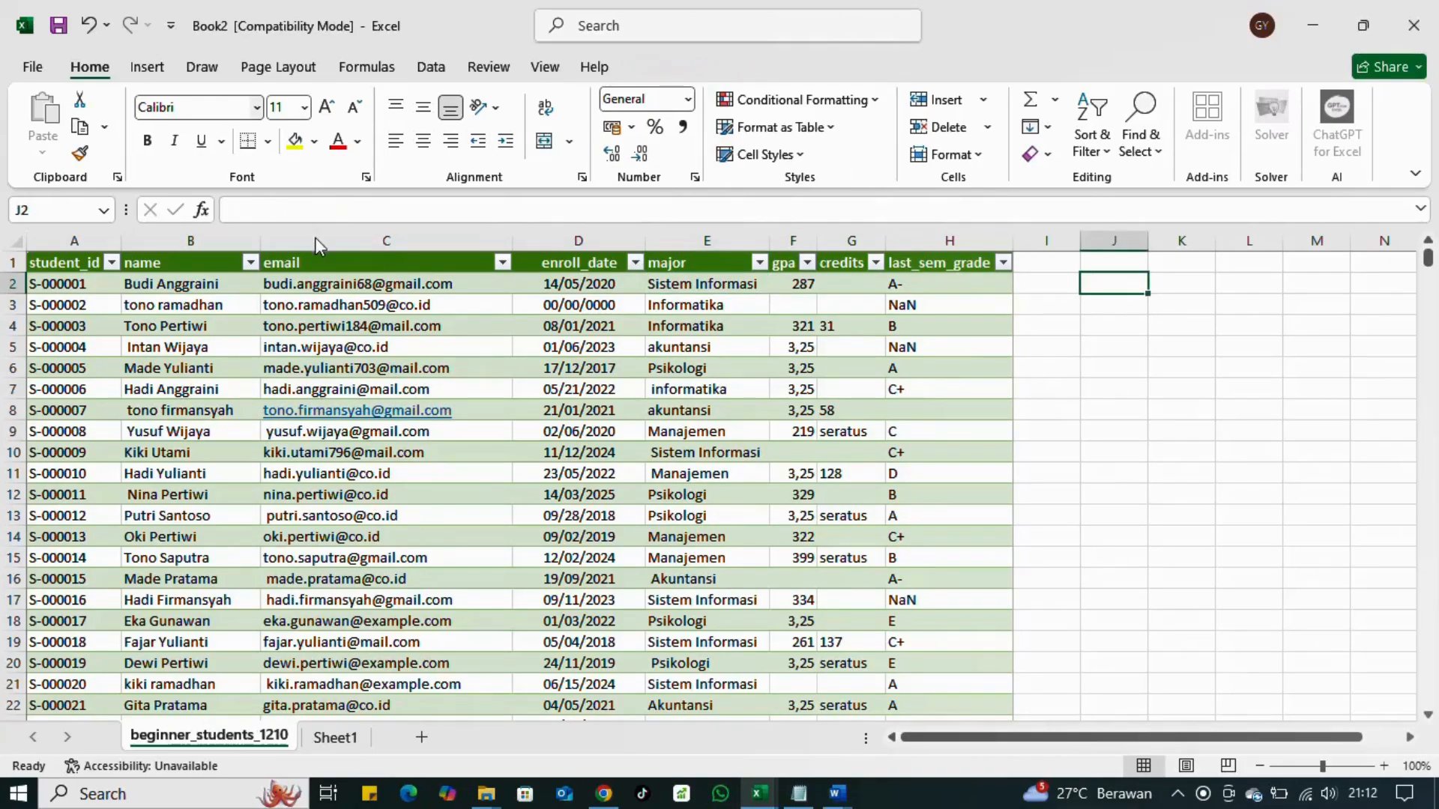
pyautogui.click(304, 204)
pyautogui.write('=')
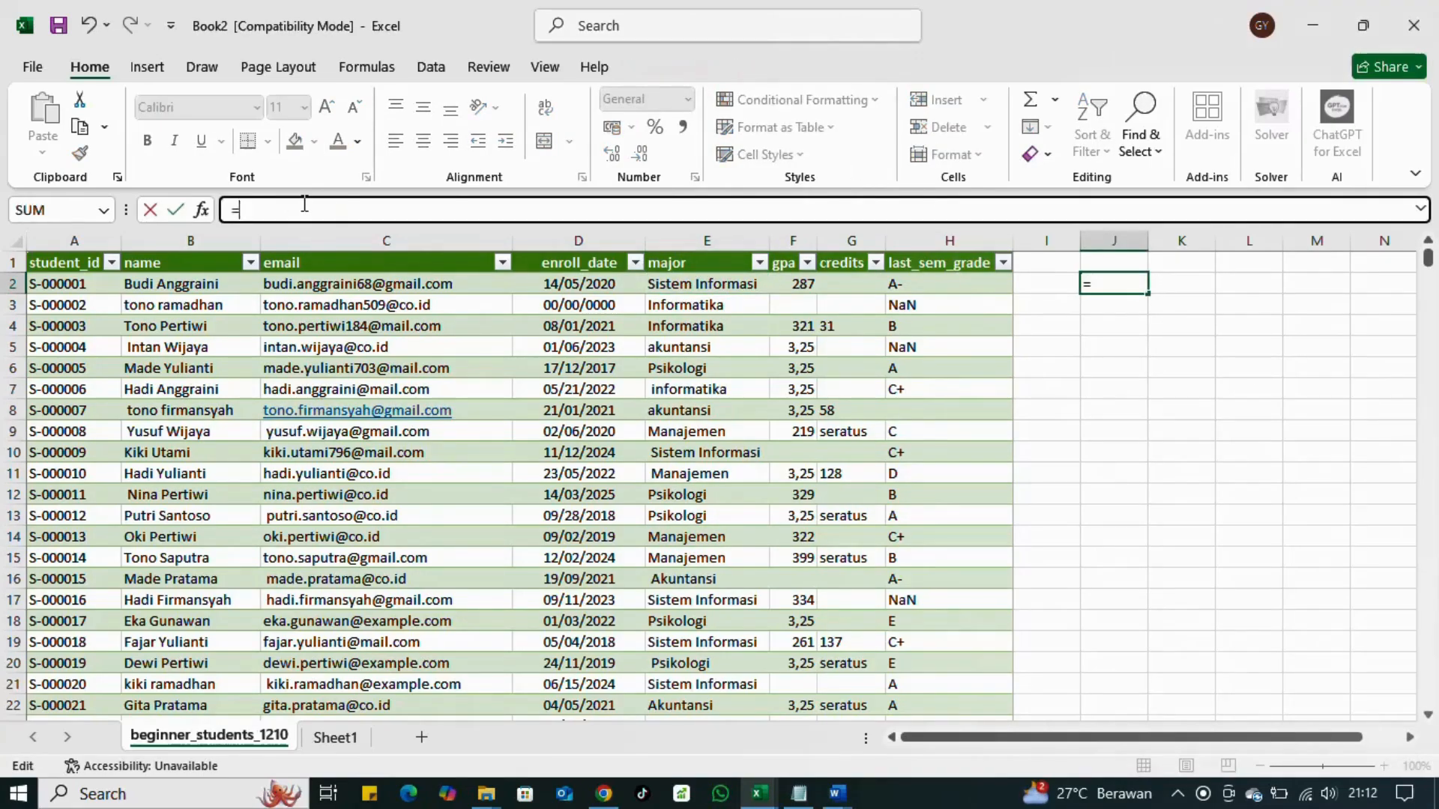
pyautogui.write('TRIM')
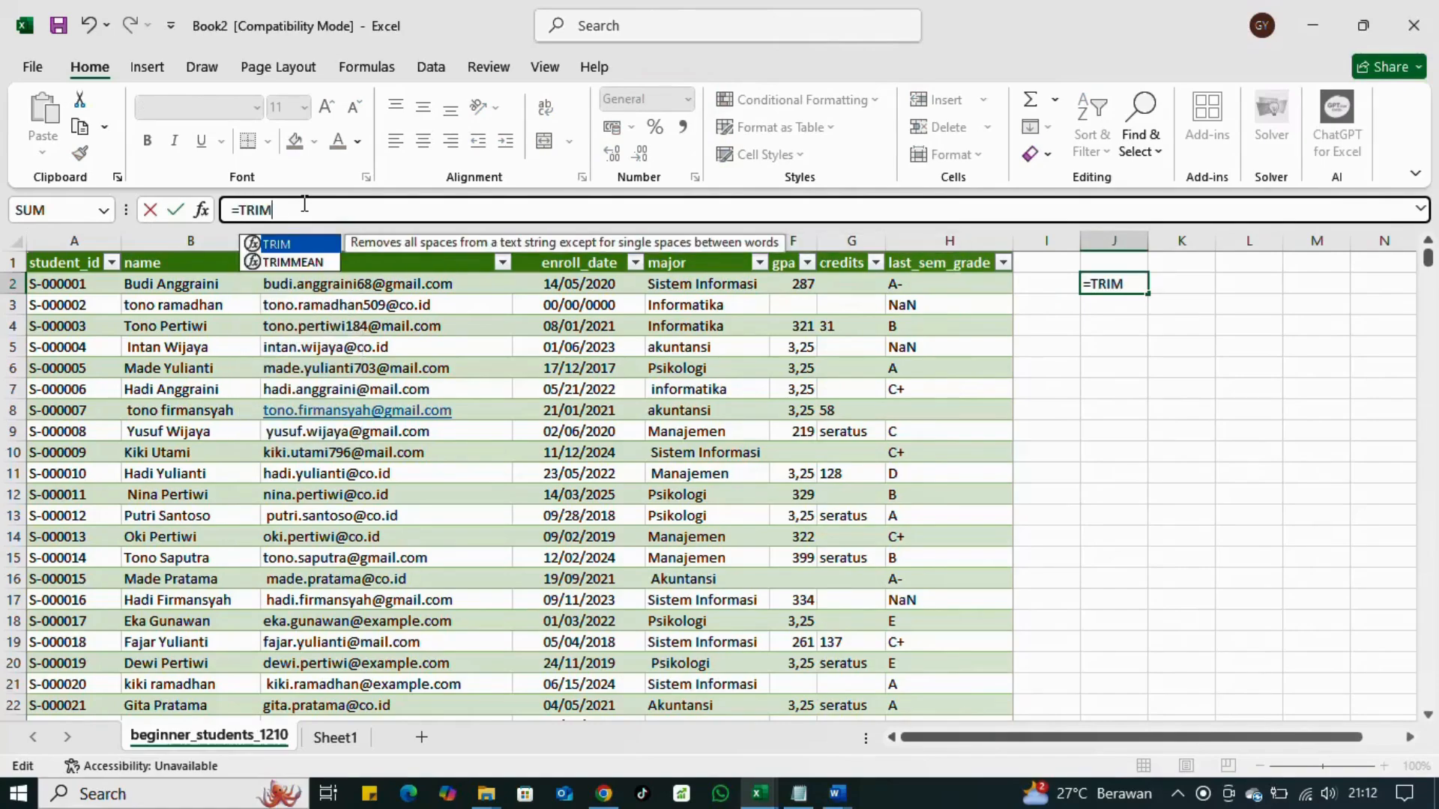
pyautogui.write('(')
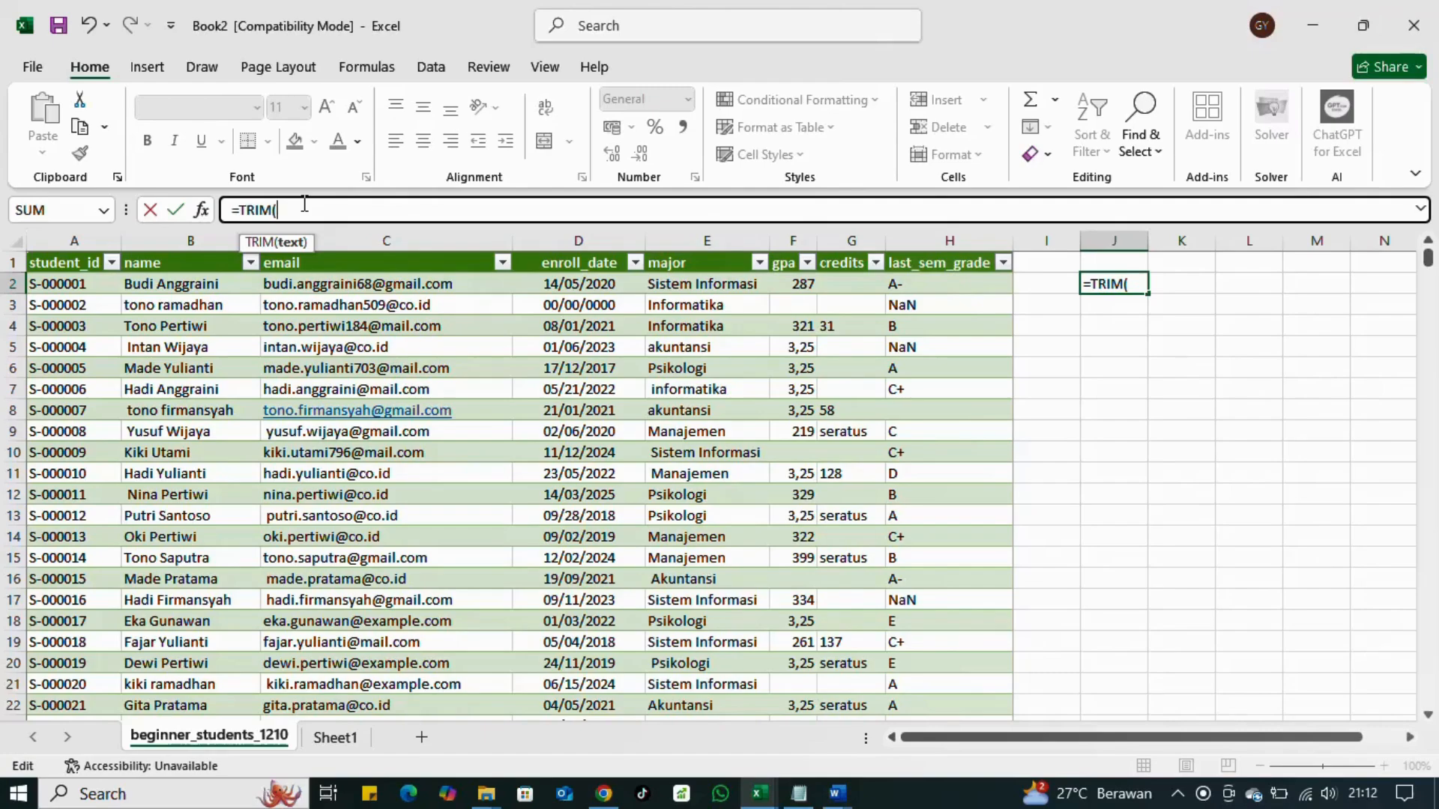
pyautogui.write('PROPER')
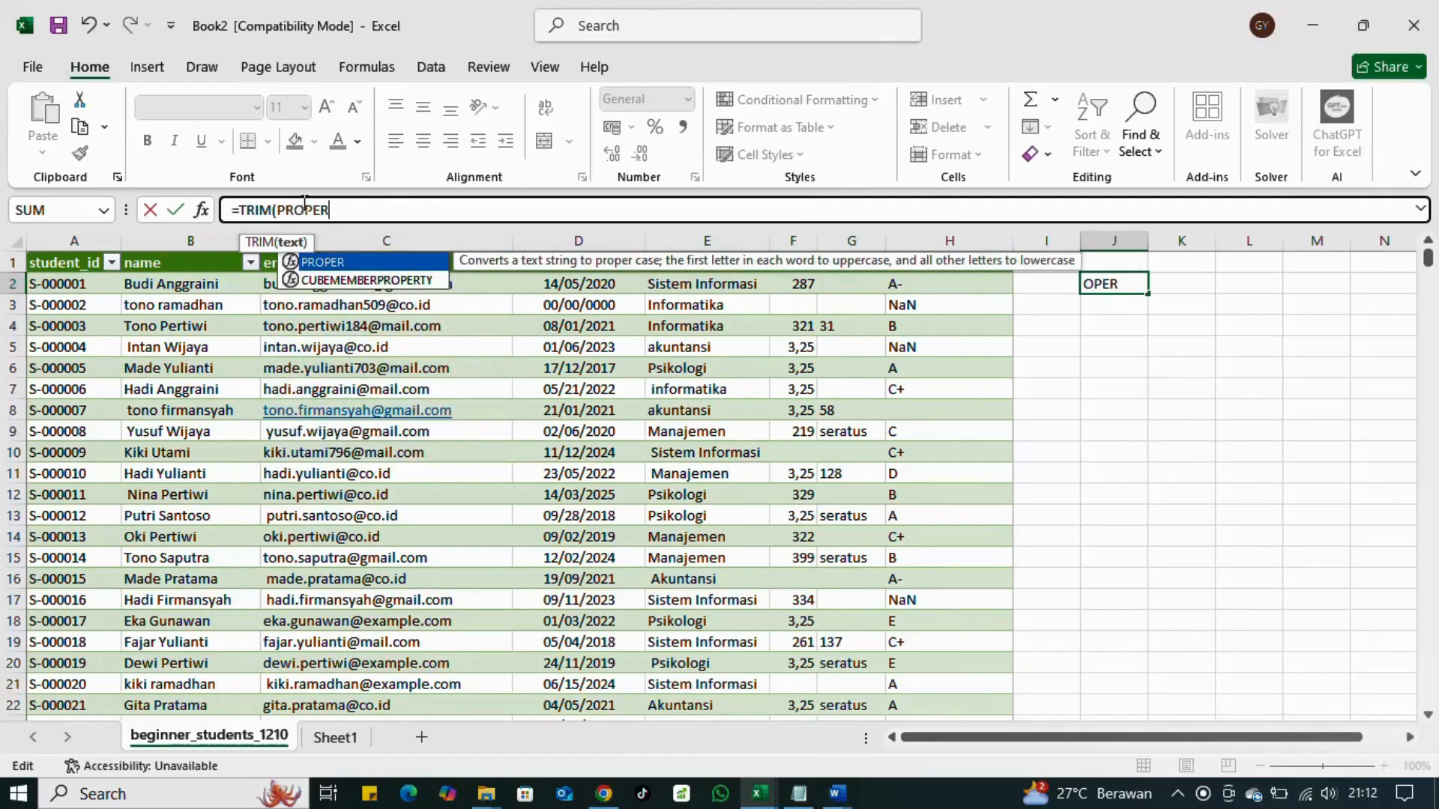
pyautogui.write('(')
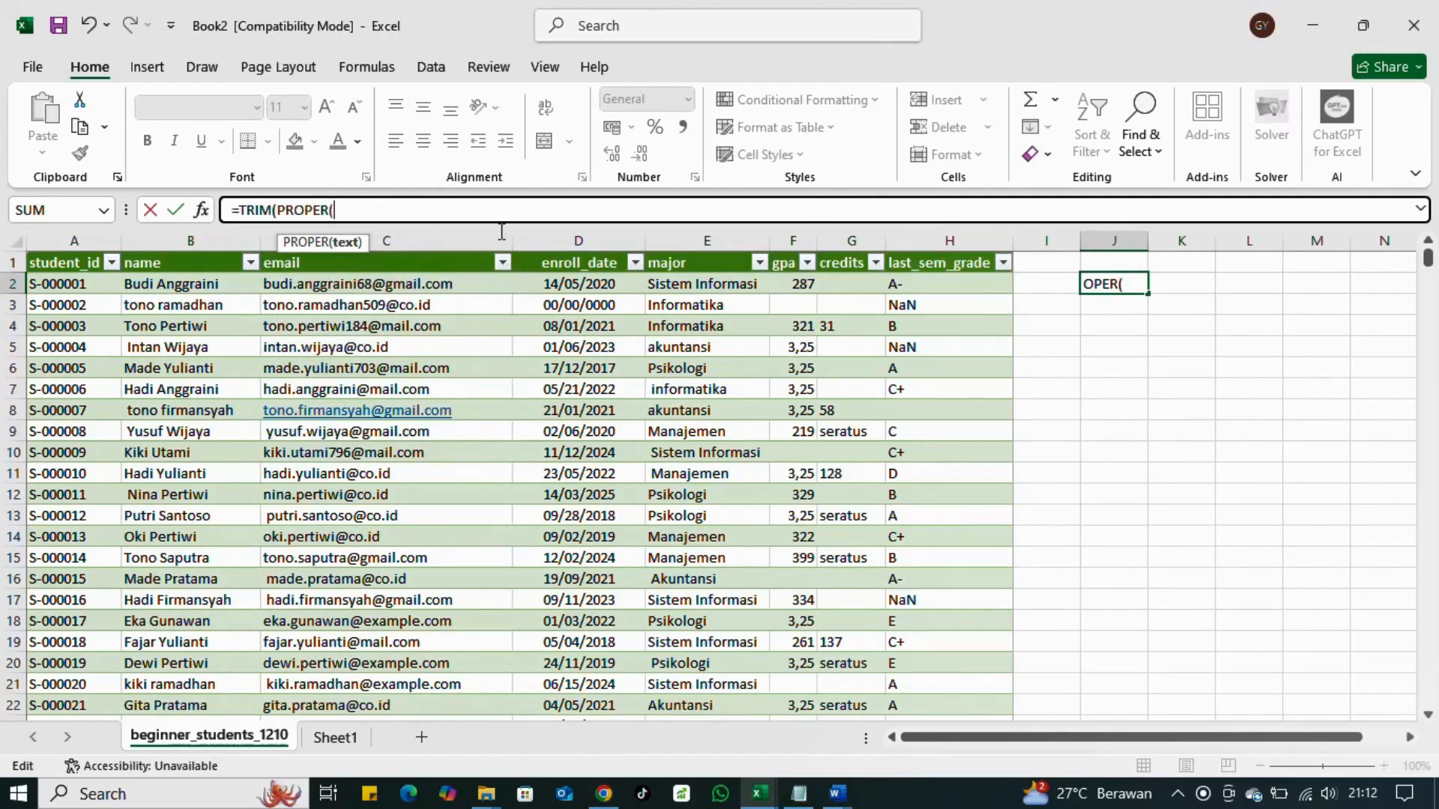
pyautogui.click(698, 244)
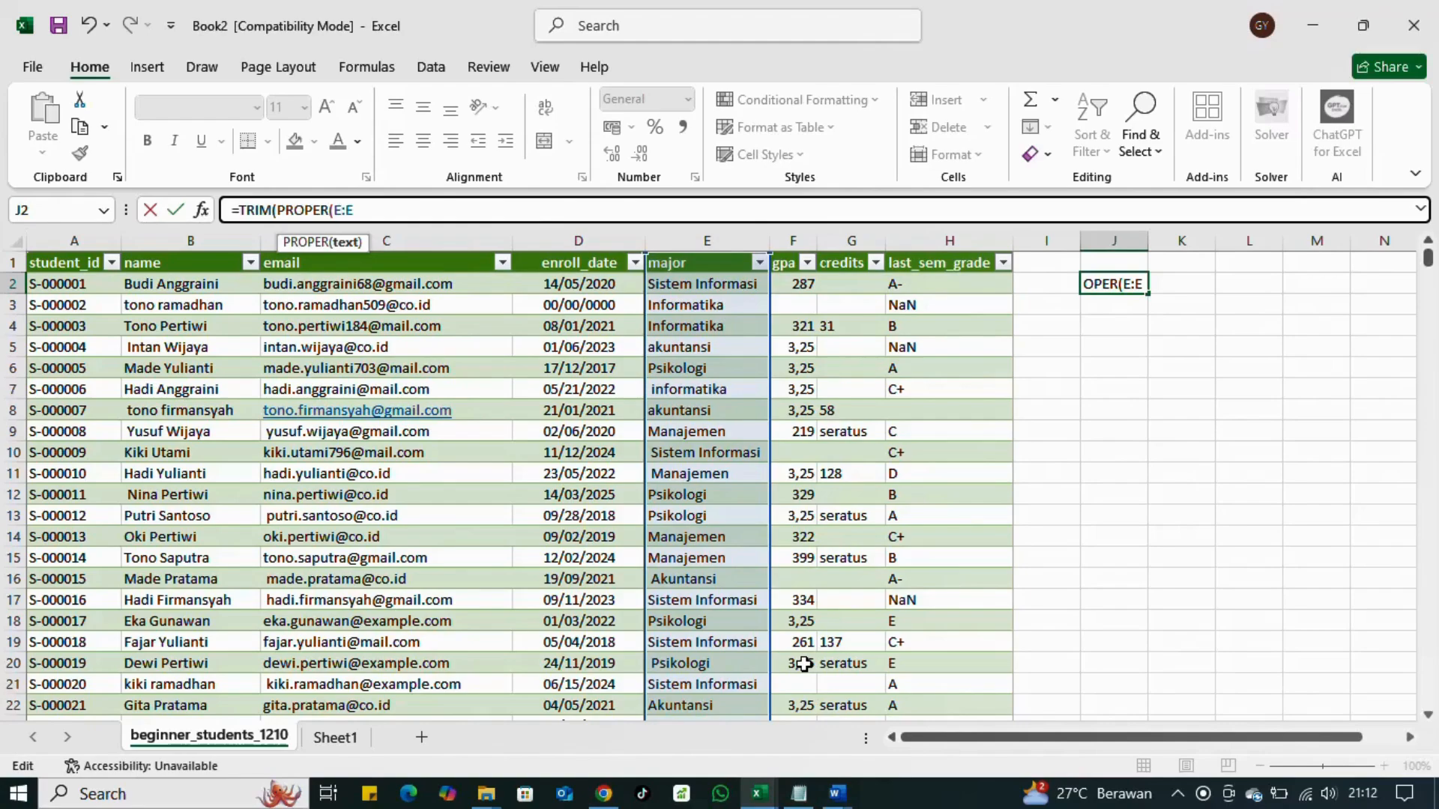
pyautogui.write('2:E')
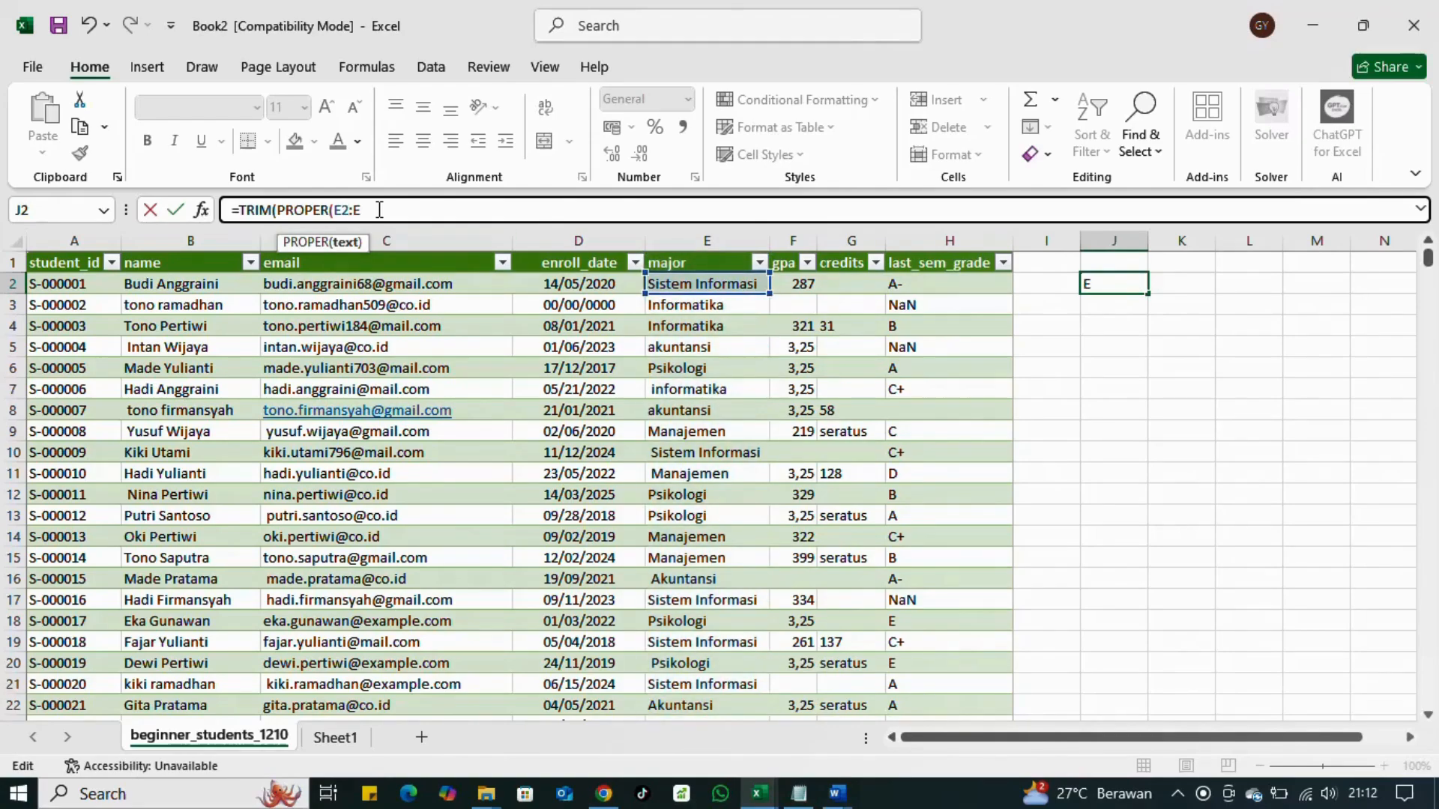
pyautogui.write('1300')
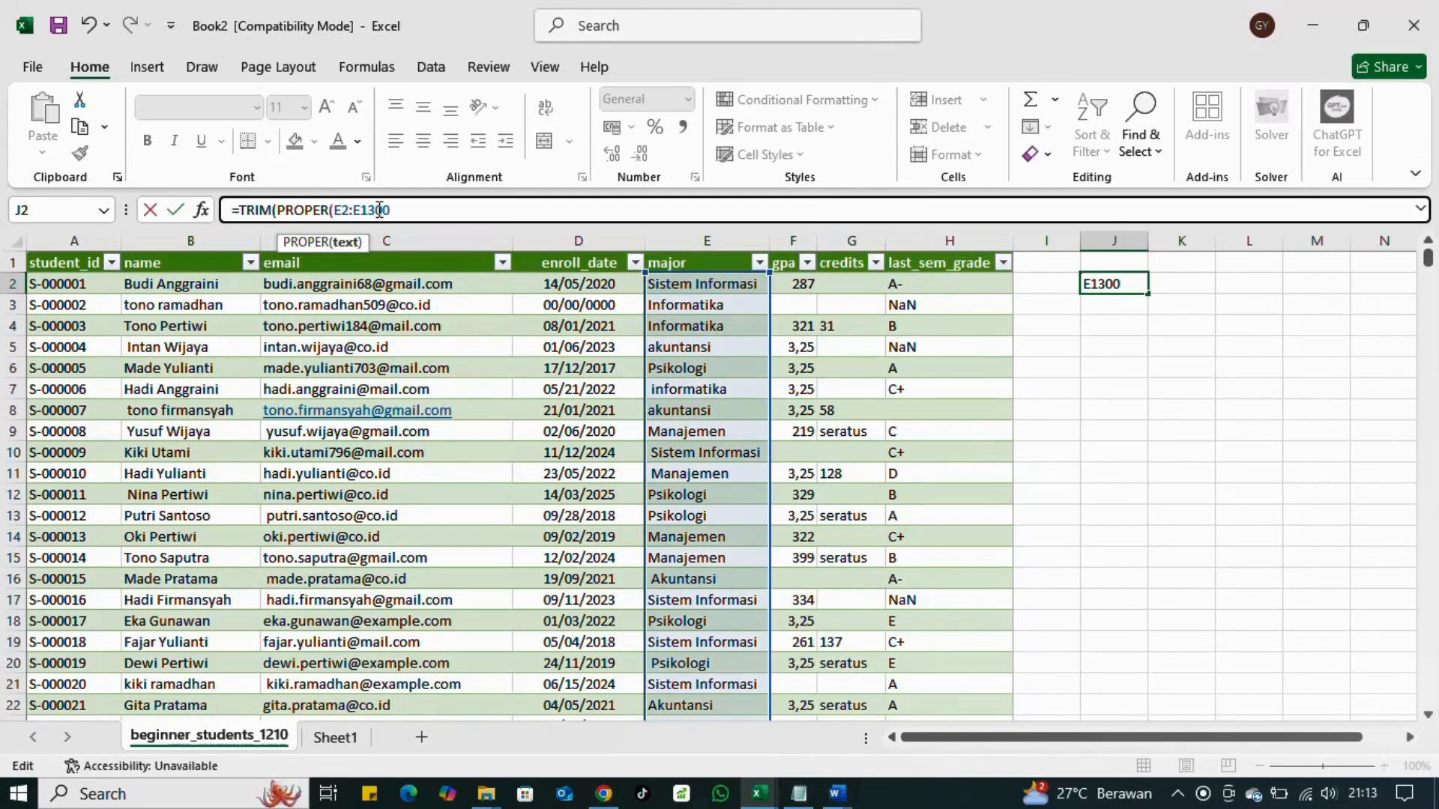
pyautogui.press('Return')
pyautogui.press('Return')
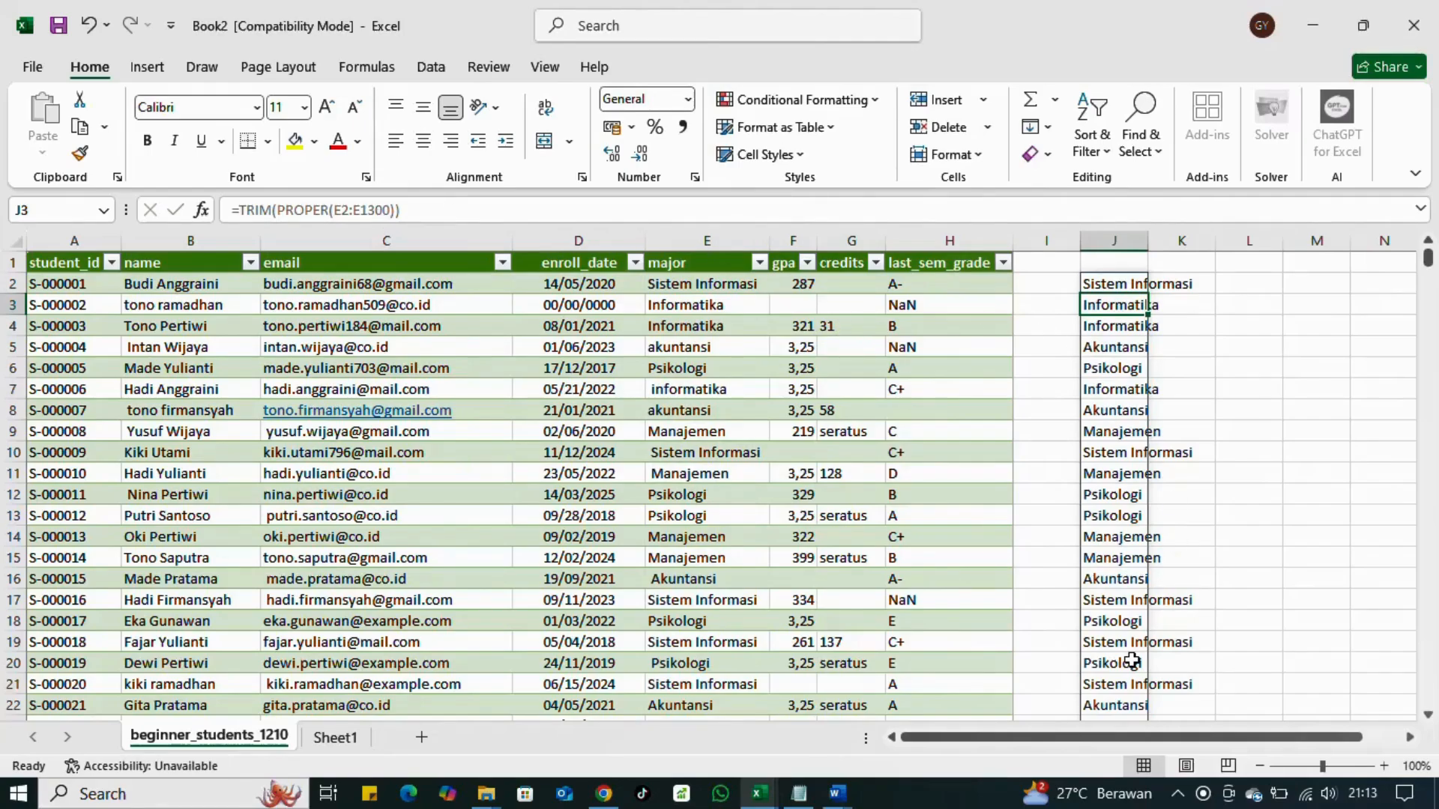
pyautogui.scroll(-6, 1131, 660)
pyautogui.scroll(6, 1132, 660)
pyautogui.click(1125, 288)
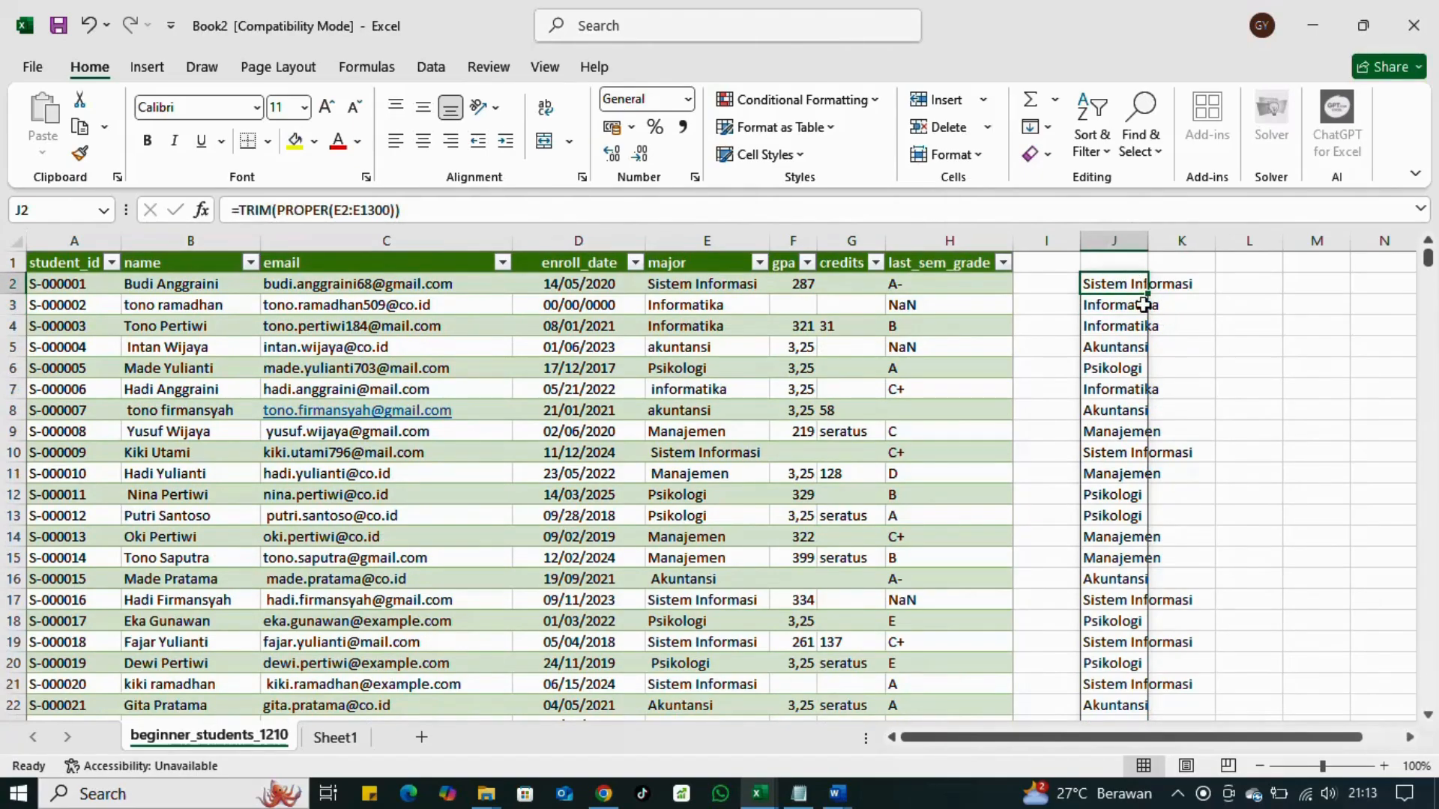
pyautogui.click(1143, 305)
pyautogui.click(1122, 284)
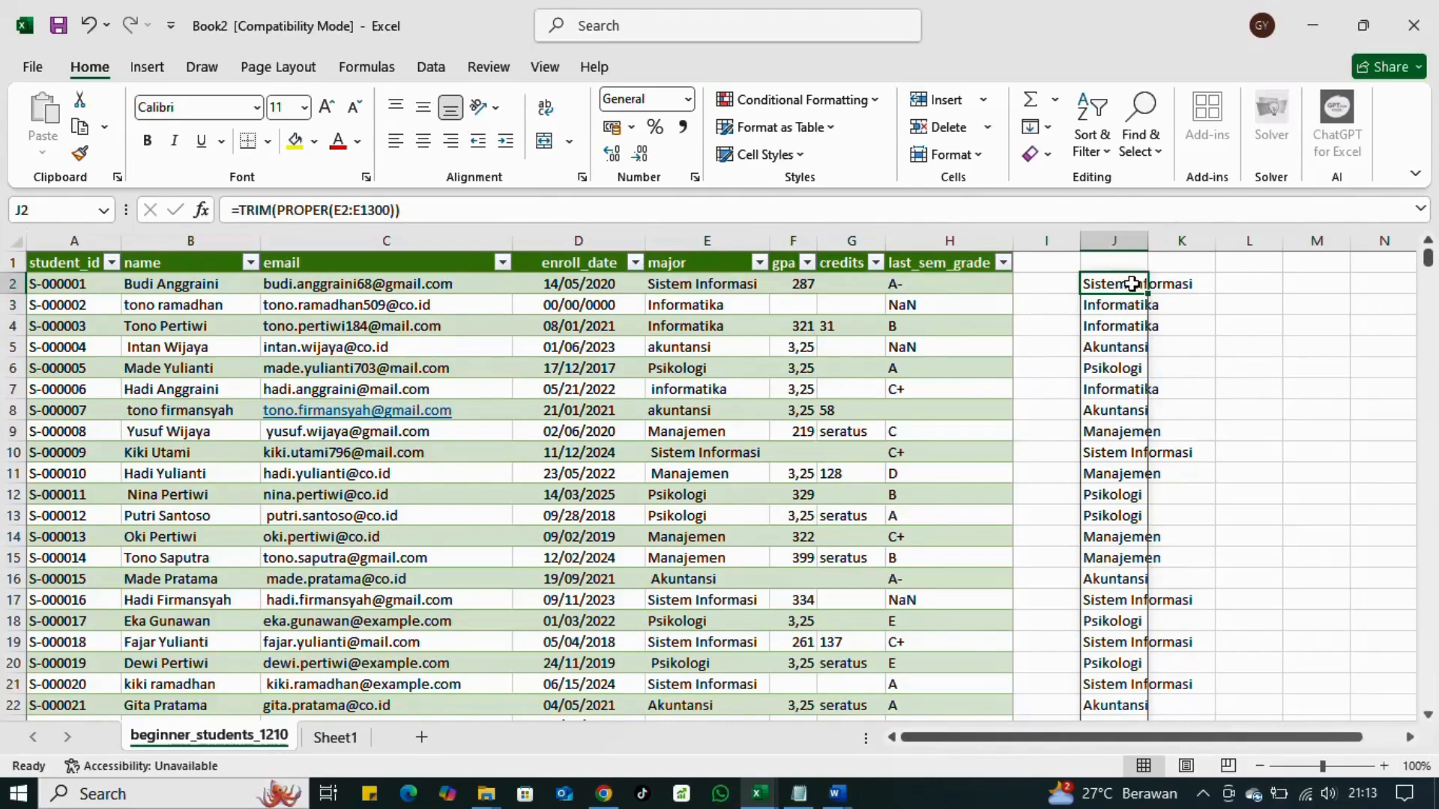
pyautogui.click(1130, 241)
pyautogui.rightClick(1130, 248)
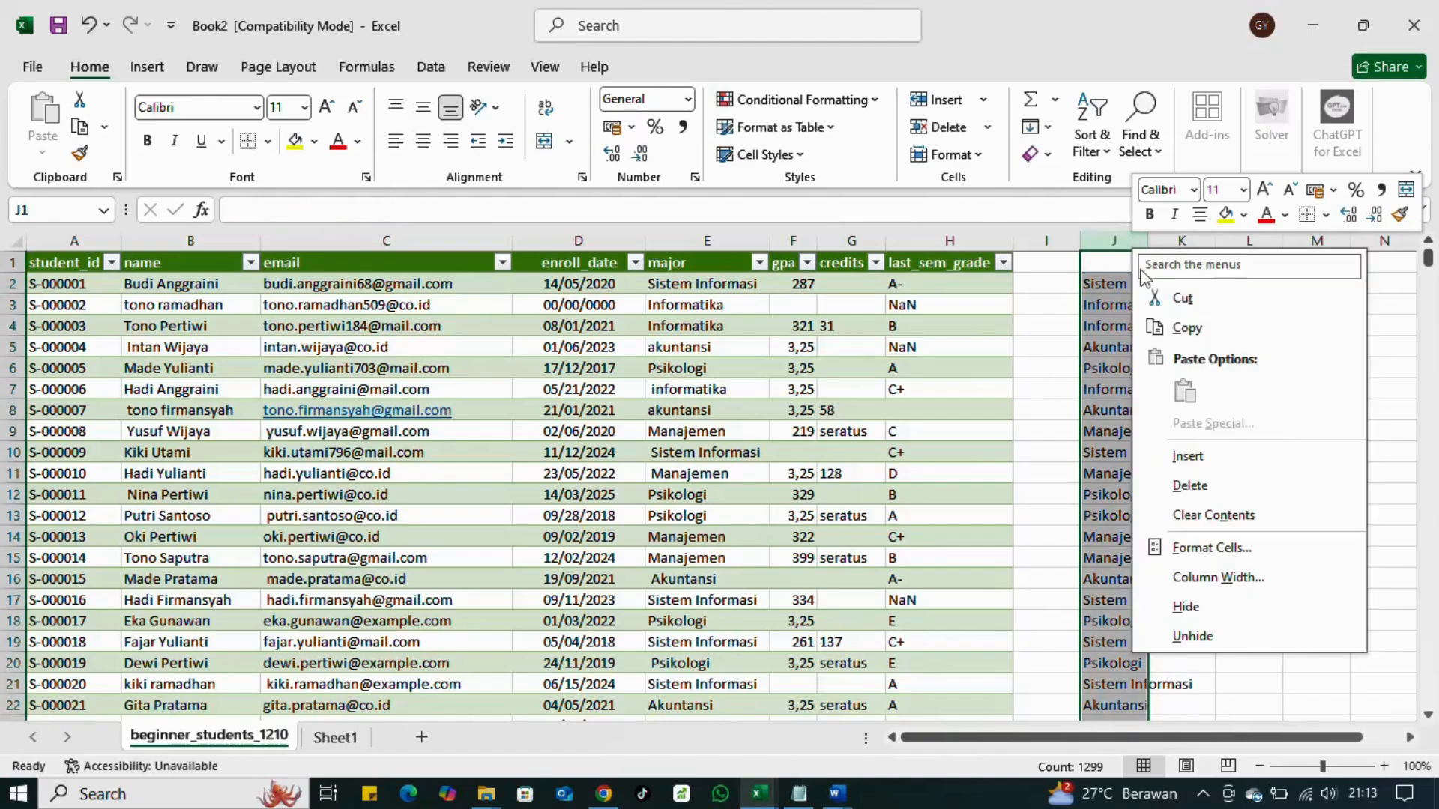
pyautogui.click(1161, 328)
pyautogui.click(730, 241)
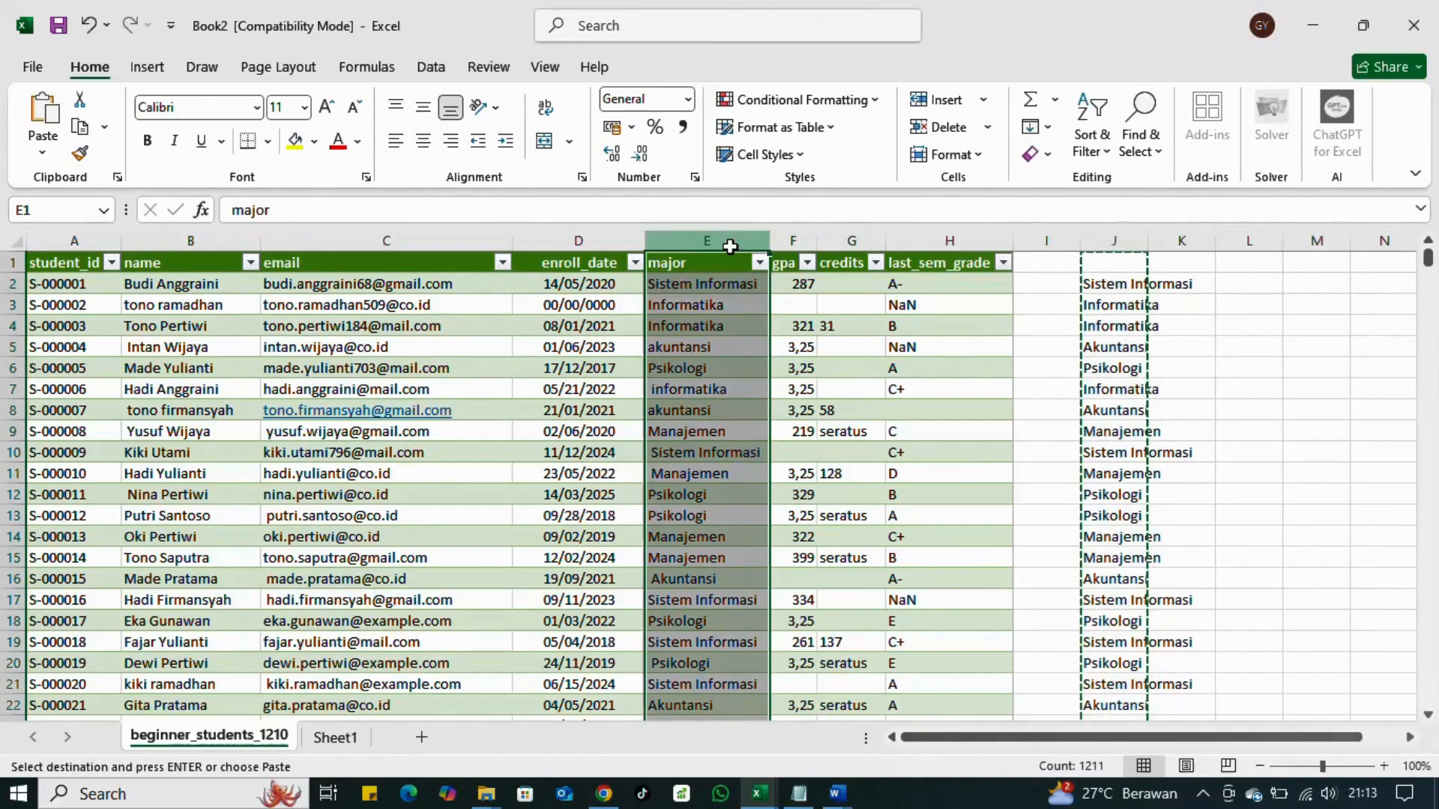
pyautogui.rightClick(732, 247)
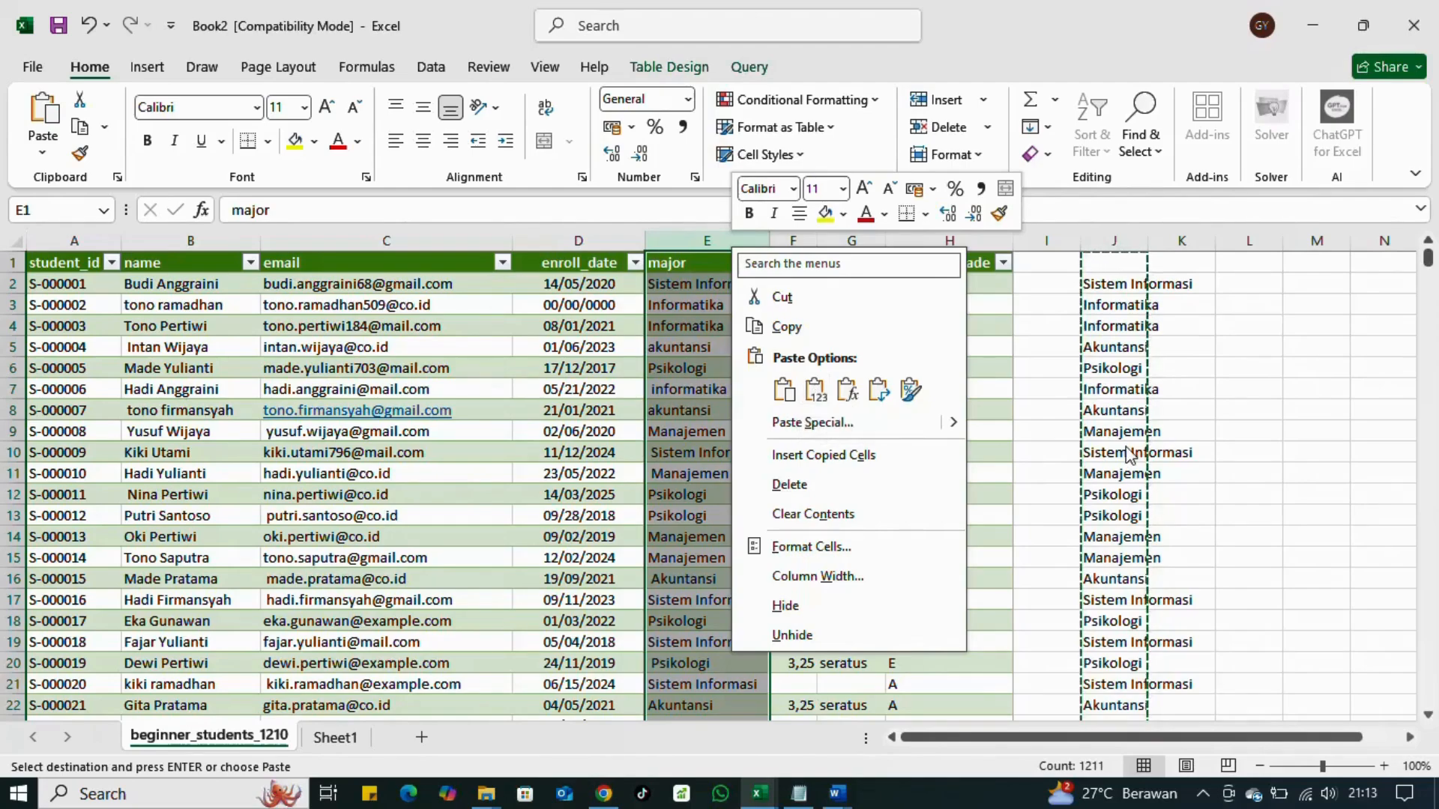
pyautogui.click(1124, 448)
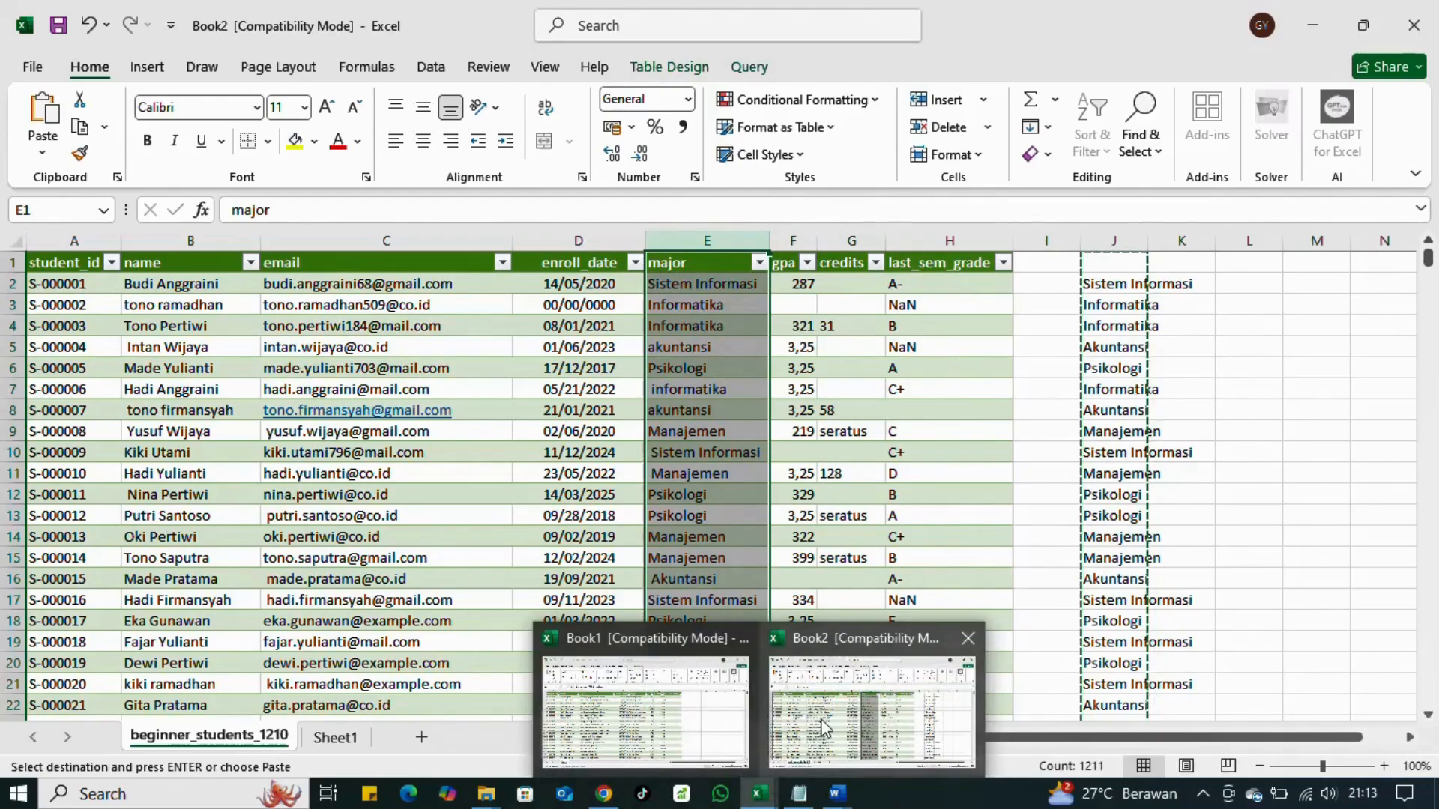
# Step: Switch to the Book1 workbook, examine how its major and gpa columns are formatted, and return to Book2
pyautogui.moveTo(759, 794)
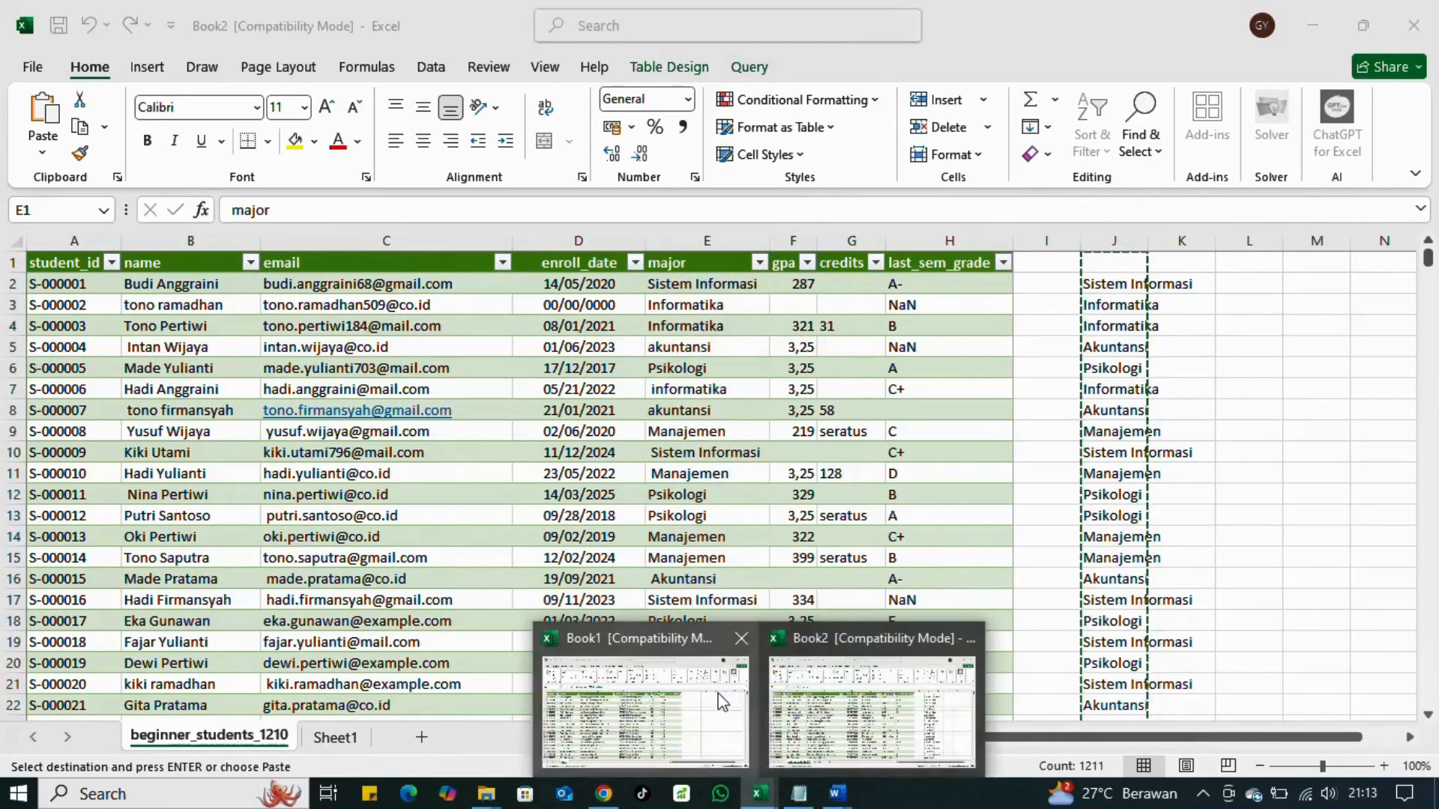
pyautogui.click(652, 697)
pyautogui.moveTo(645, 289); pyautogui.dragTo(648, 660)
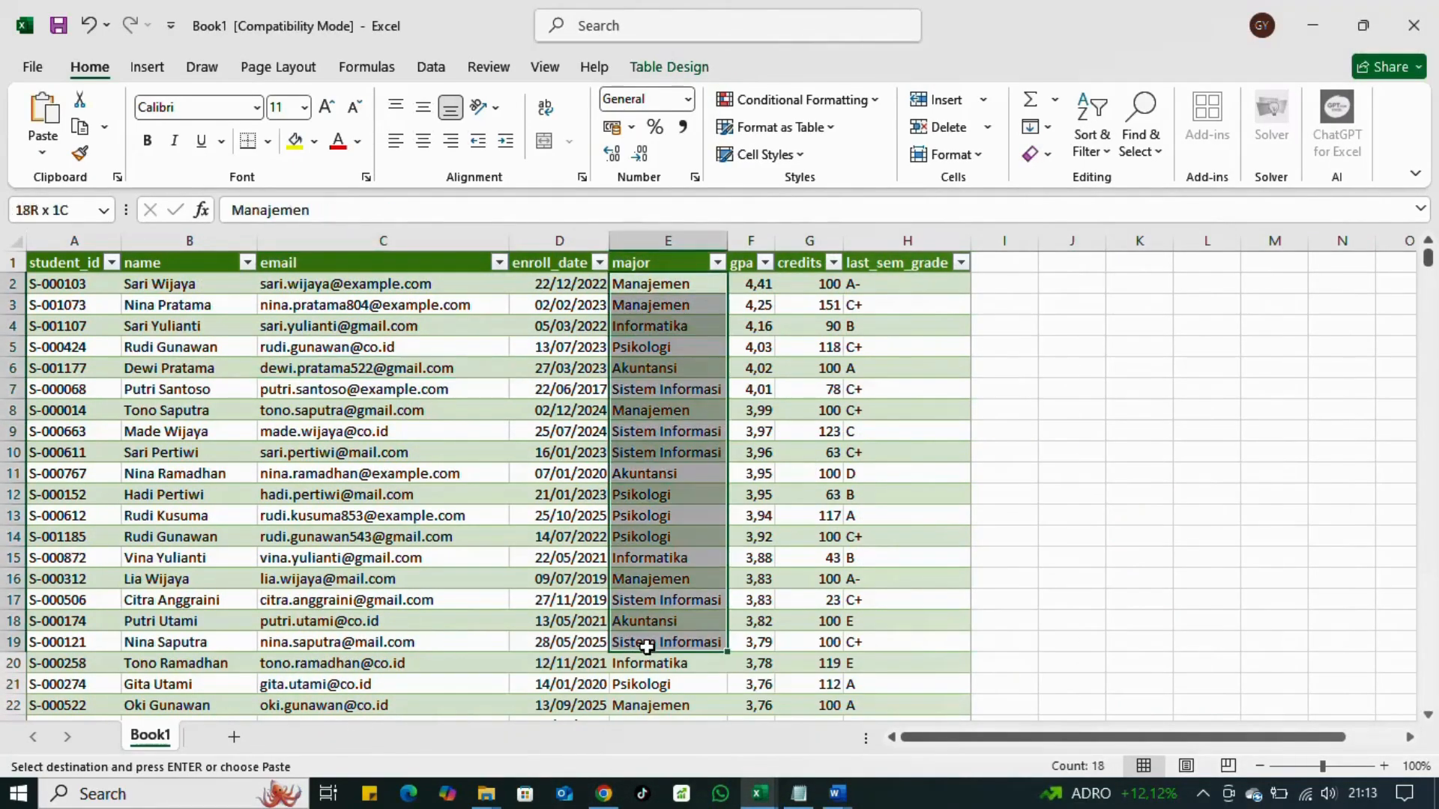
pyautogui.click(648, 516)
pyautogui.moveTo(748, 285); pyautogui.dragTo(750, 656)
pyautogui.click(751, 473)
pyautogui.moveTo(759, 794)
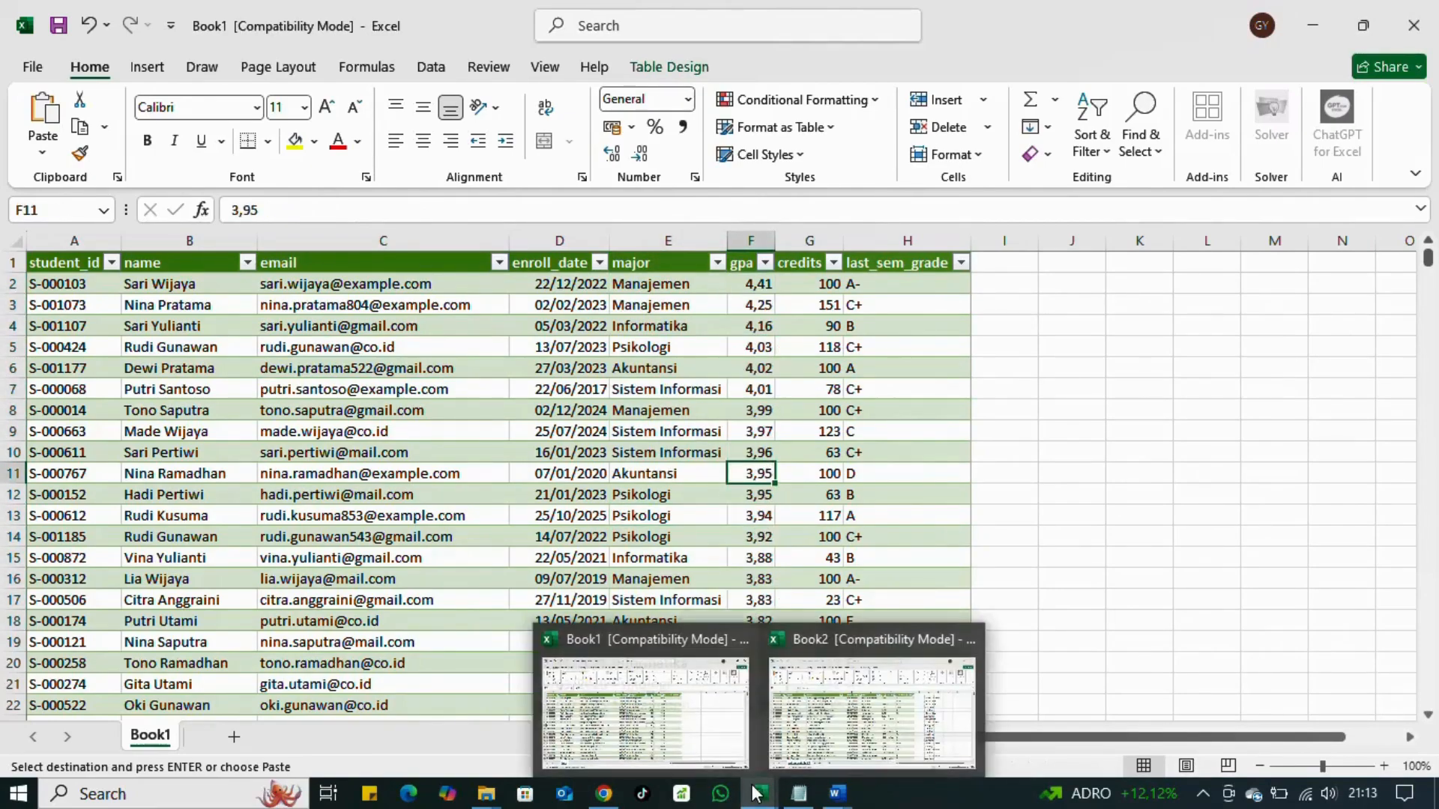
pyautogui.click(806, 716)
pyautogui.hotkey('ctrl', 'space')
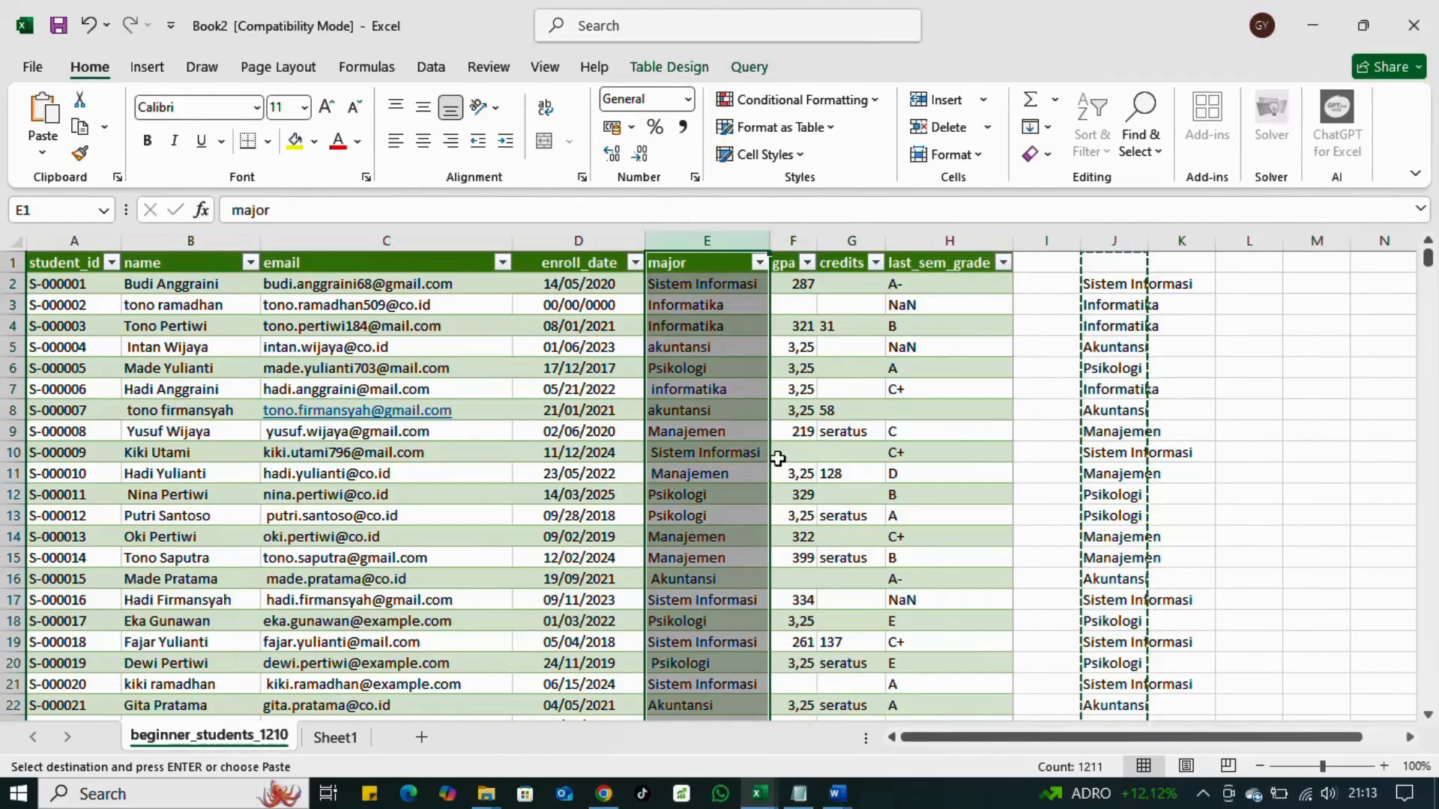
pyautogui.click(807, 262)
pyautogui.click(613, 538)
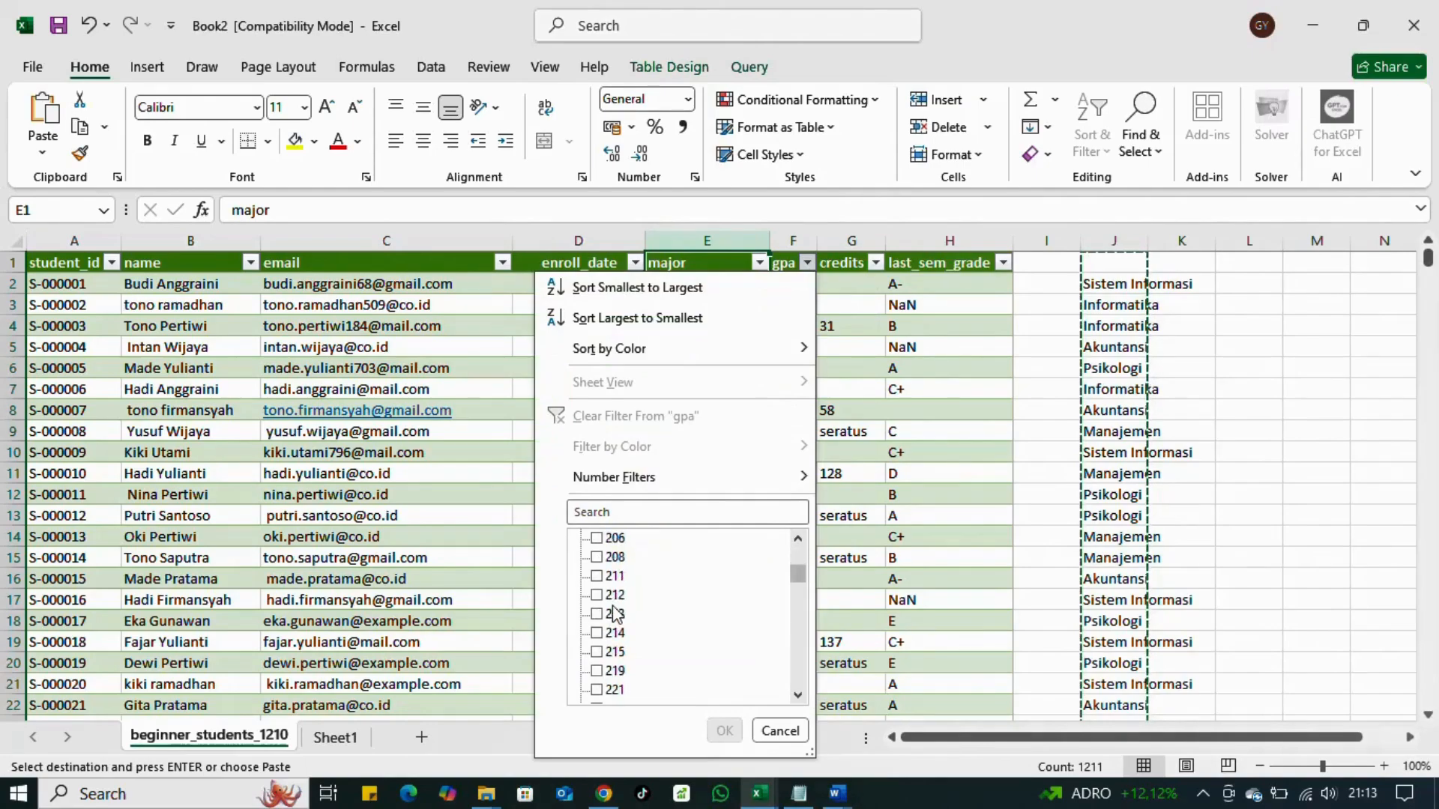
pyautogui.press('Escape')
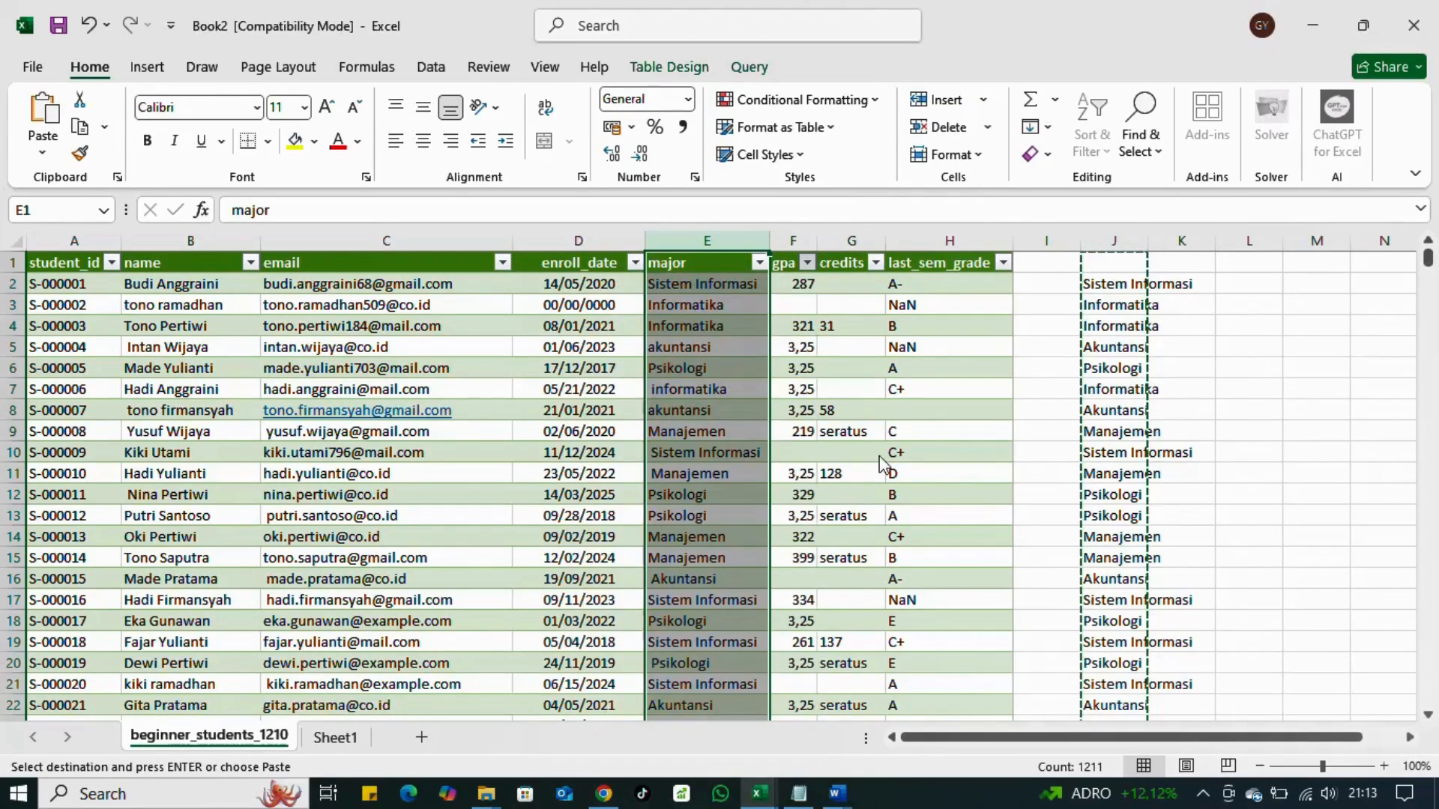
# Step: Filter the gpa column to exclude the value 3,25 and blank entries
pyautogui.click(808, 264)
pyautogui.click(600, 558)
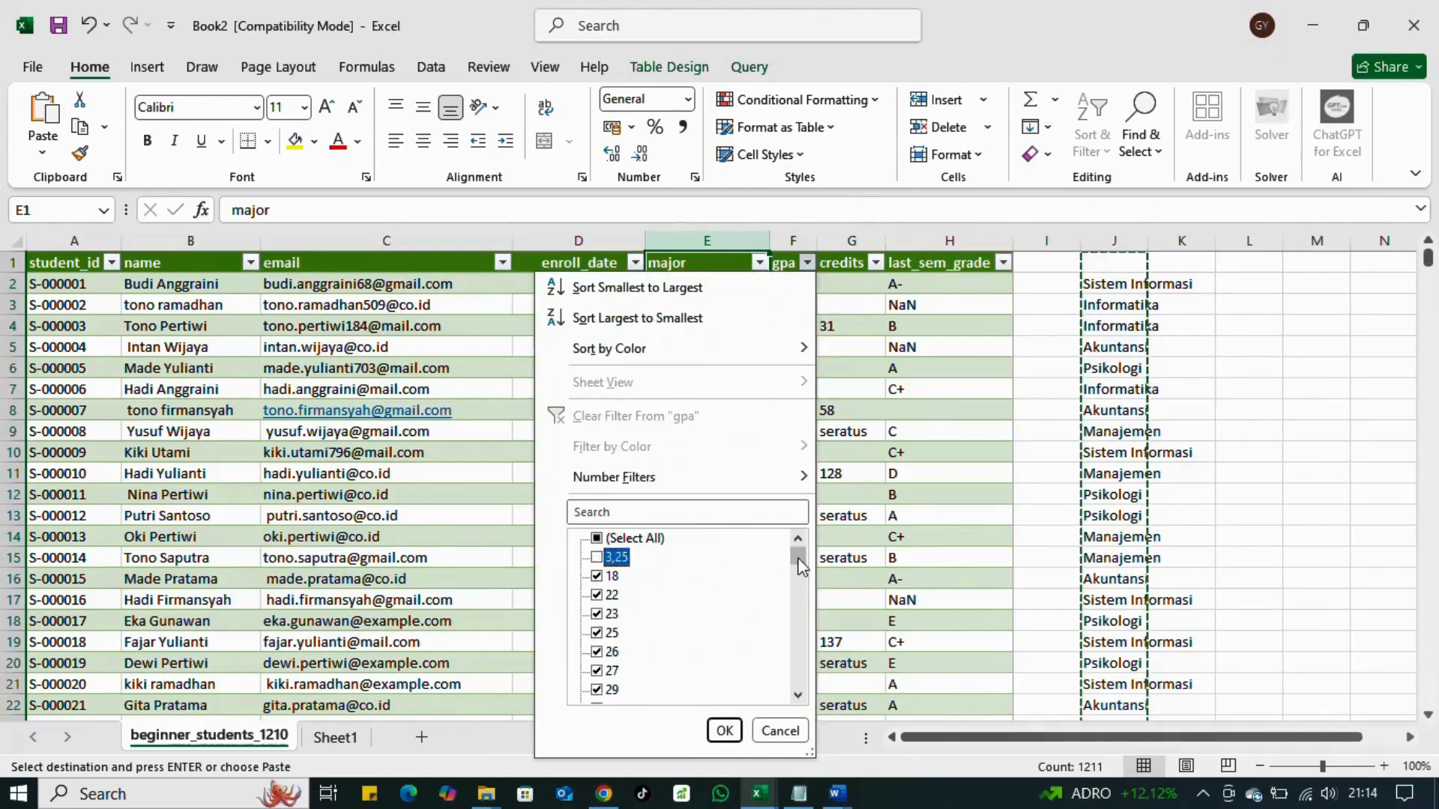
pyautogui.moveTo(801, 567); pyautogui.dragTo(796, 686)
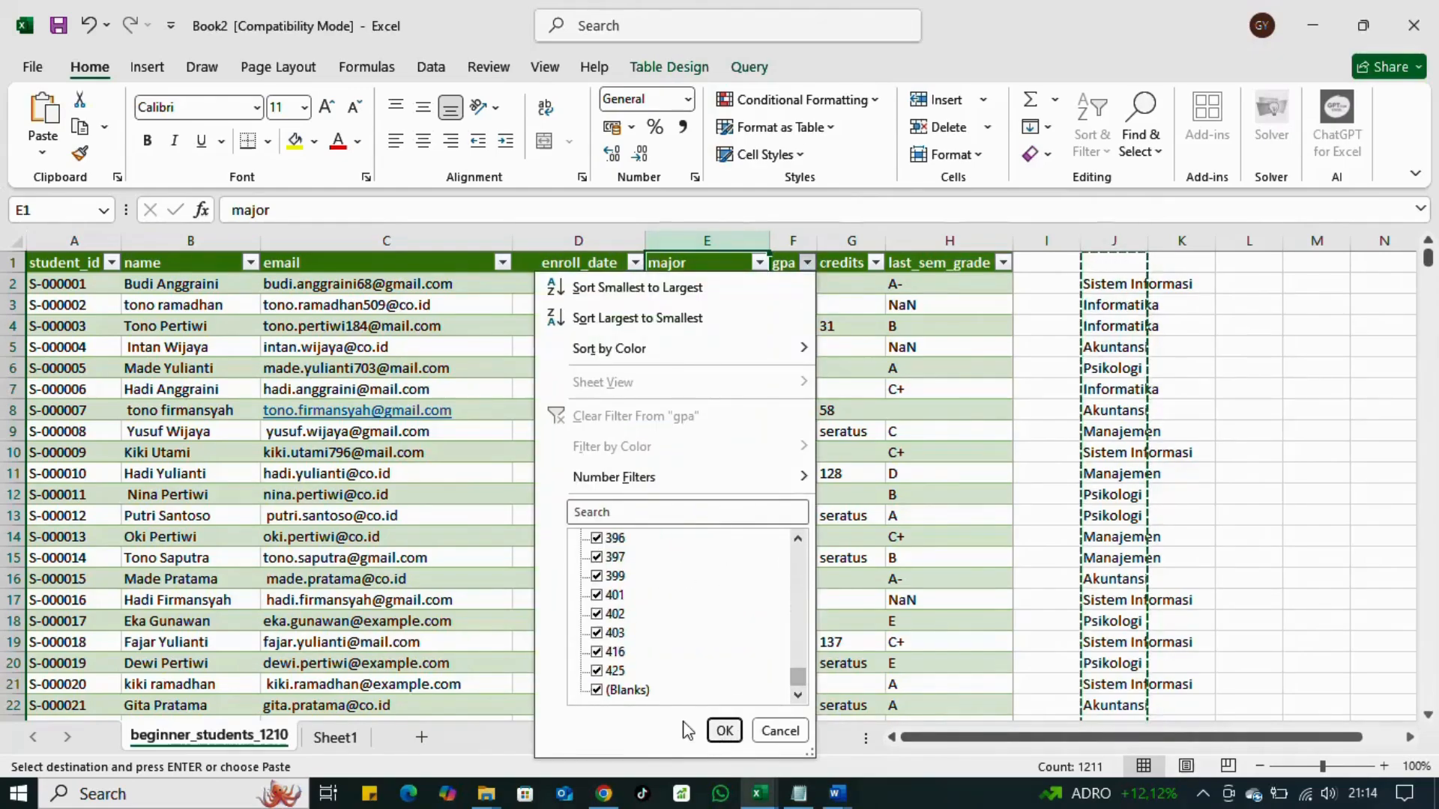
pyautogui.click(630, 690)
pyautogui.click(724, 731)
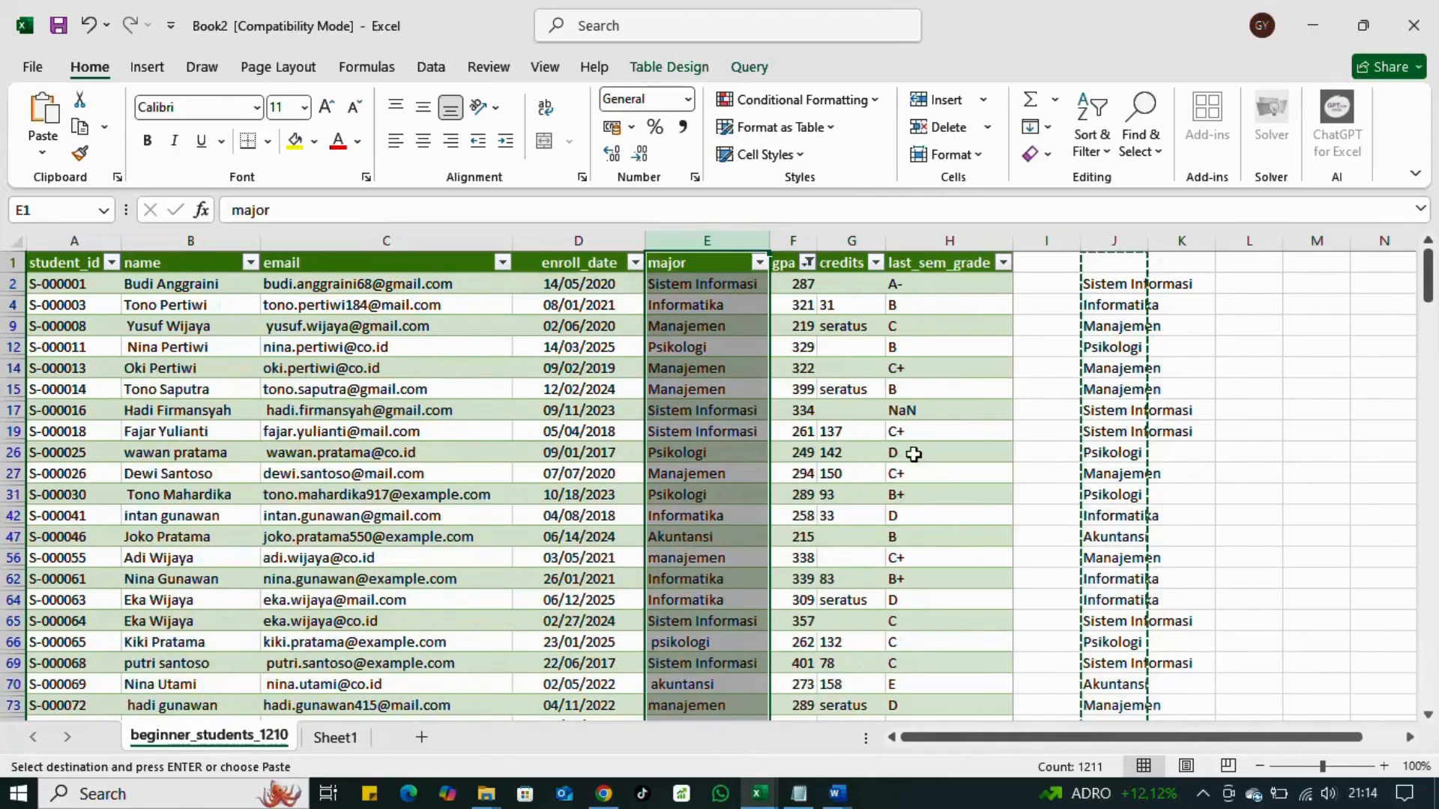
# Step: Insert an empty table column between gpa and credits
pyautogui.scroll(-3, 913, 450)
pyautogui.scroll(3, 862, 375)
pyautogui.moveTo(798, 283); pyautogui.dragTo(803, 556)
pyautogui.click(825, 470)
pyautogui.moveTo(793, 390); pyautogui.dragTo(798, 494)
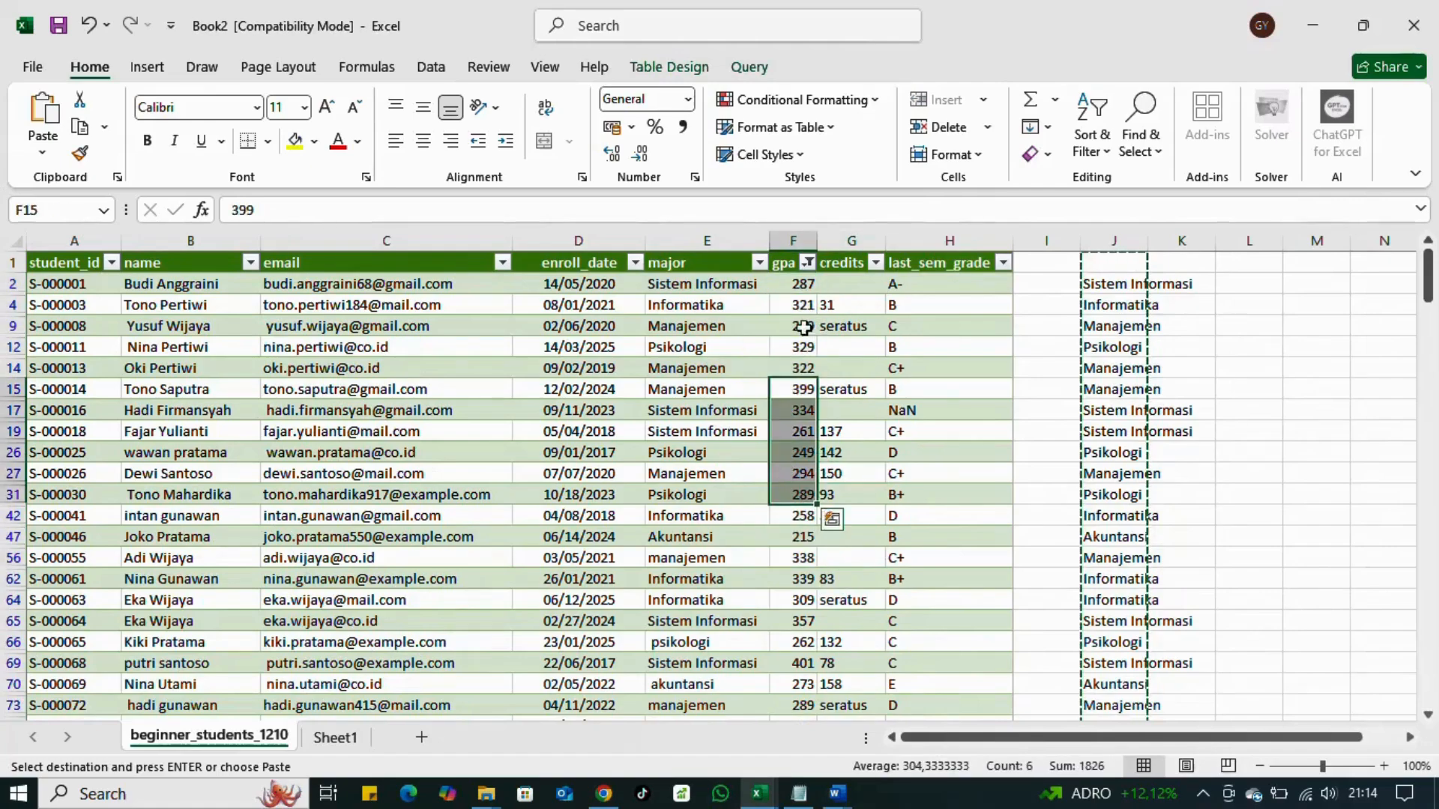
pyautogui.click(804, 328)
pyautogui.click(834, 267)
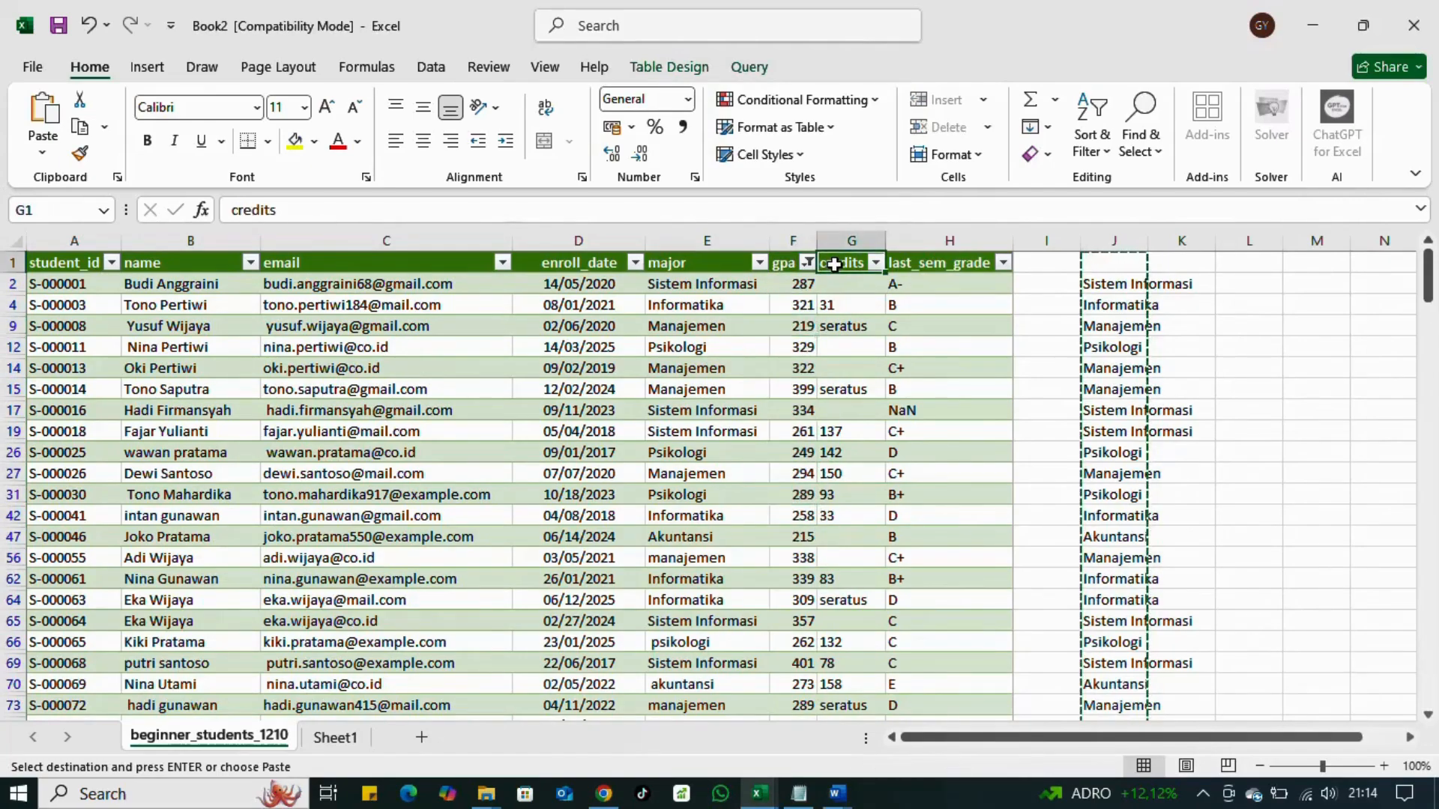
pyautogui.rightClick(834, 266)
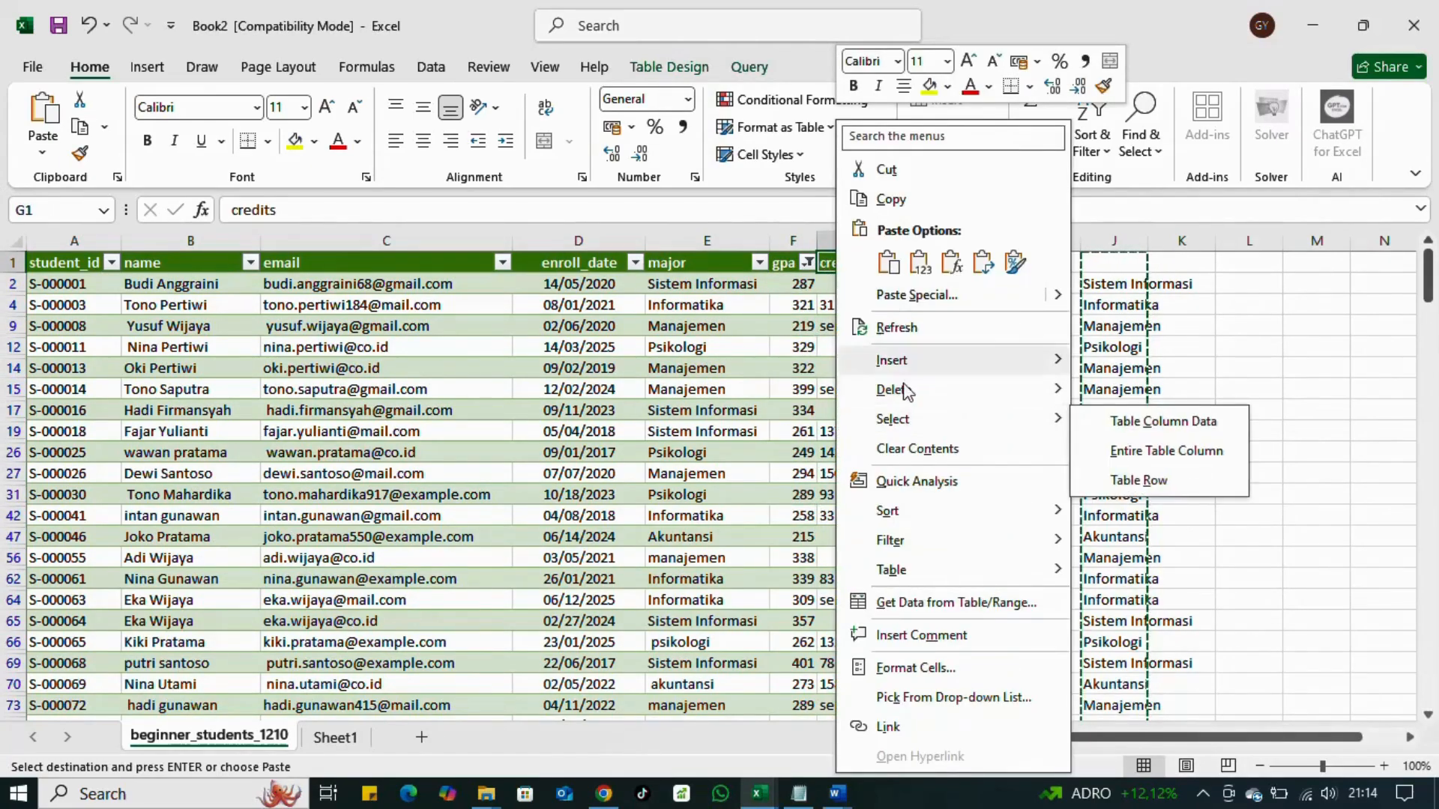
pyautogui.moveTo(906, 362)
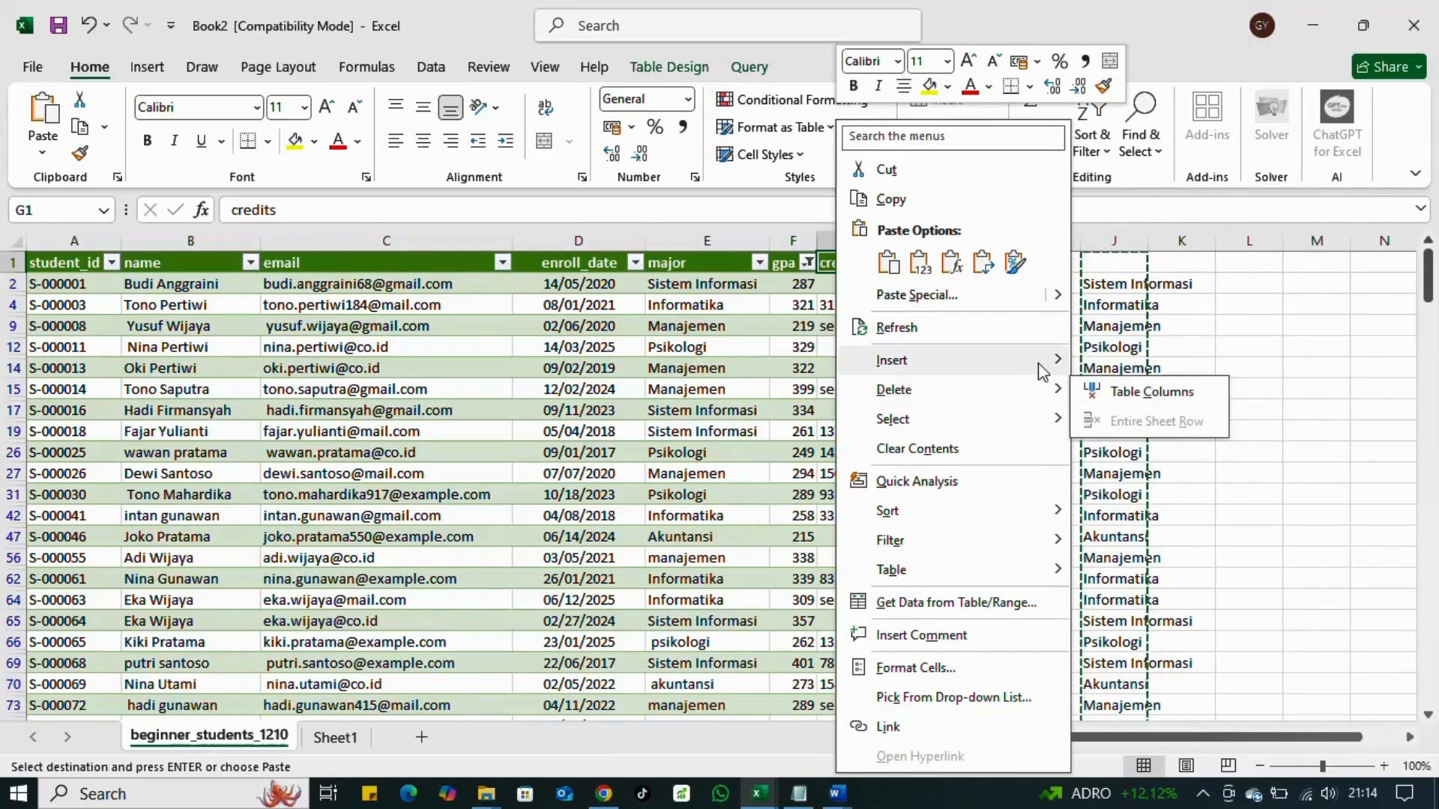
pyautogui.click(1109, 363)
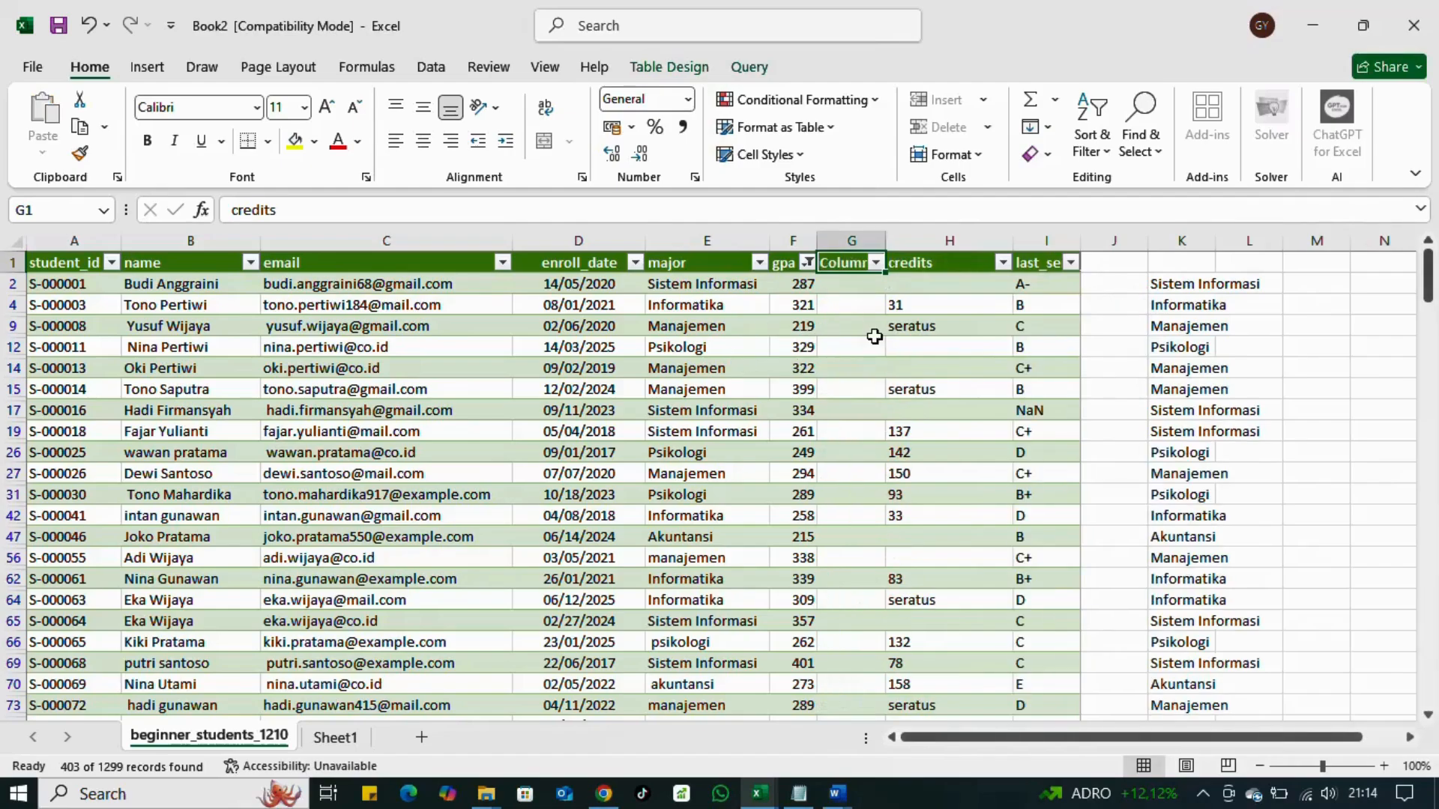
# Step: Enter the helper value 100 in cell M2, outside the table
pyautogui.scroll(-5, 843, 467)
pyautogui.scroll(5, 843, 467)
pyautogui.click(809, 286)
pyautogui.click(858, 284)
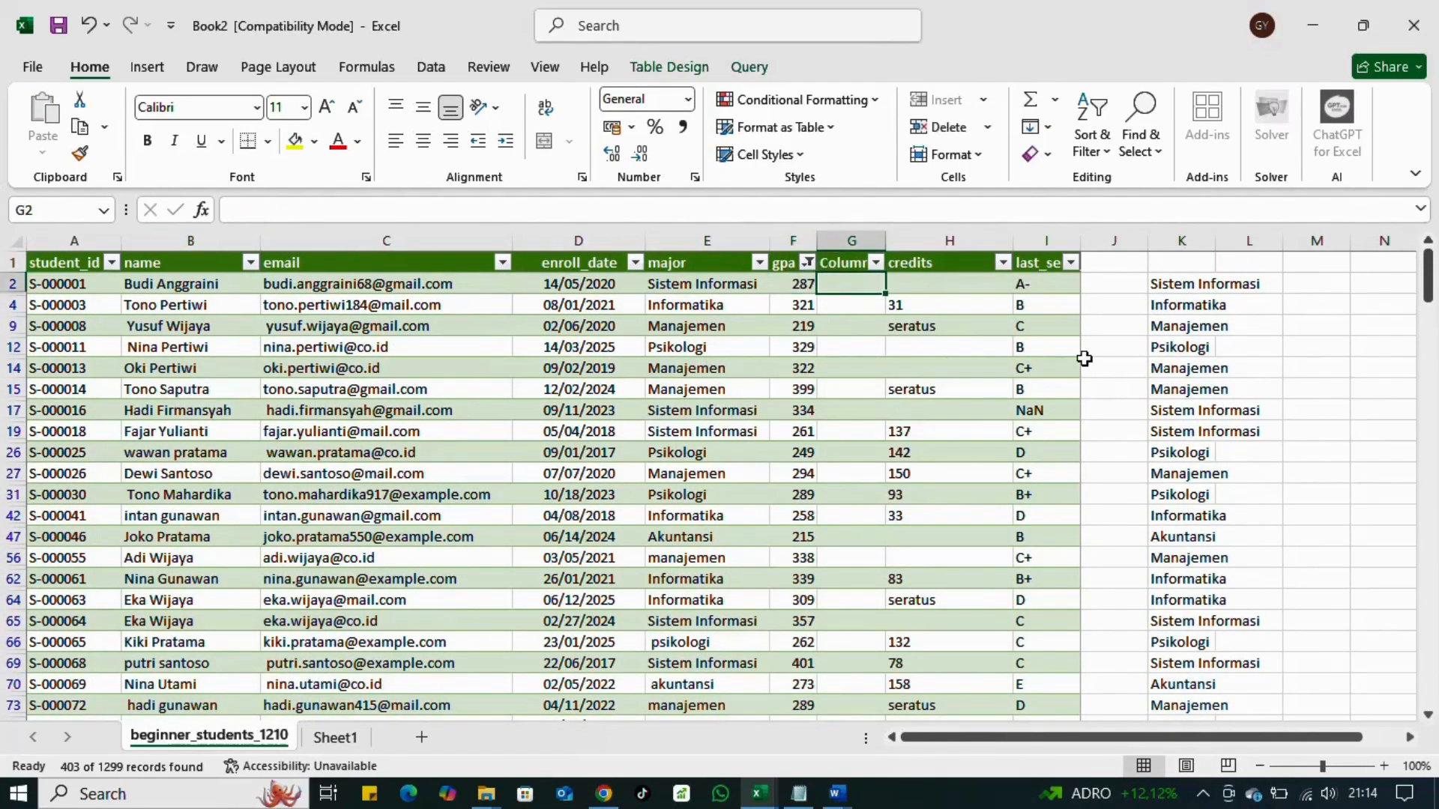
pyautogui.click(1342, 280)
pyautogui.write('=')
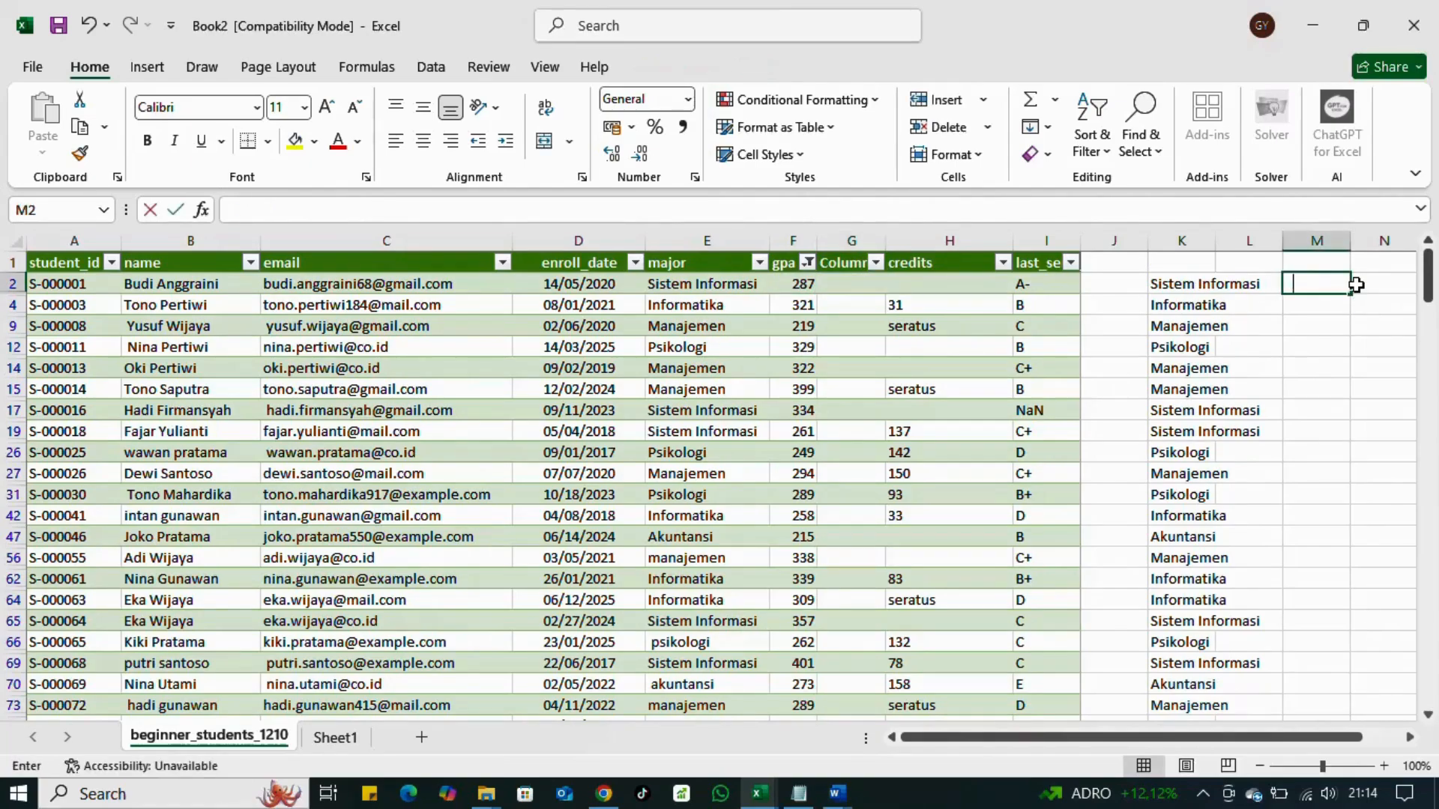
pyautogui.write('100')
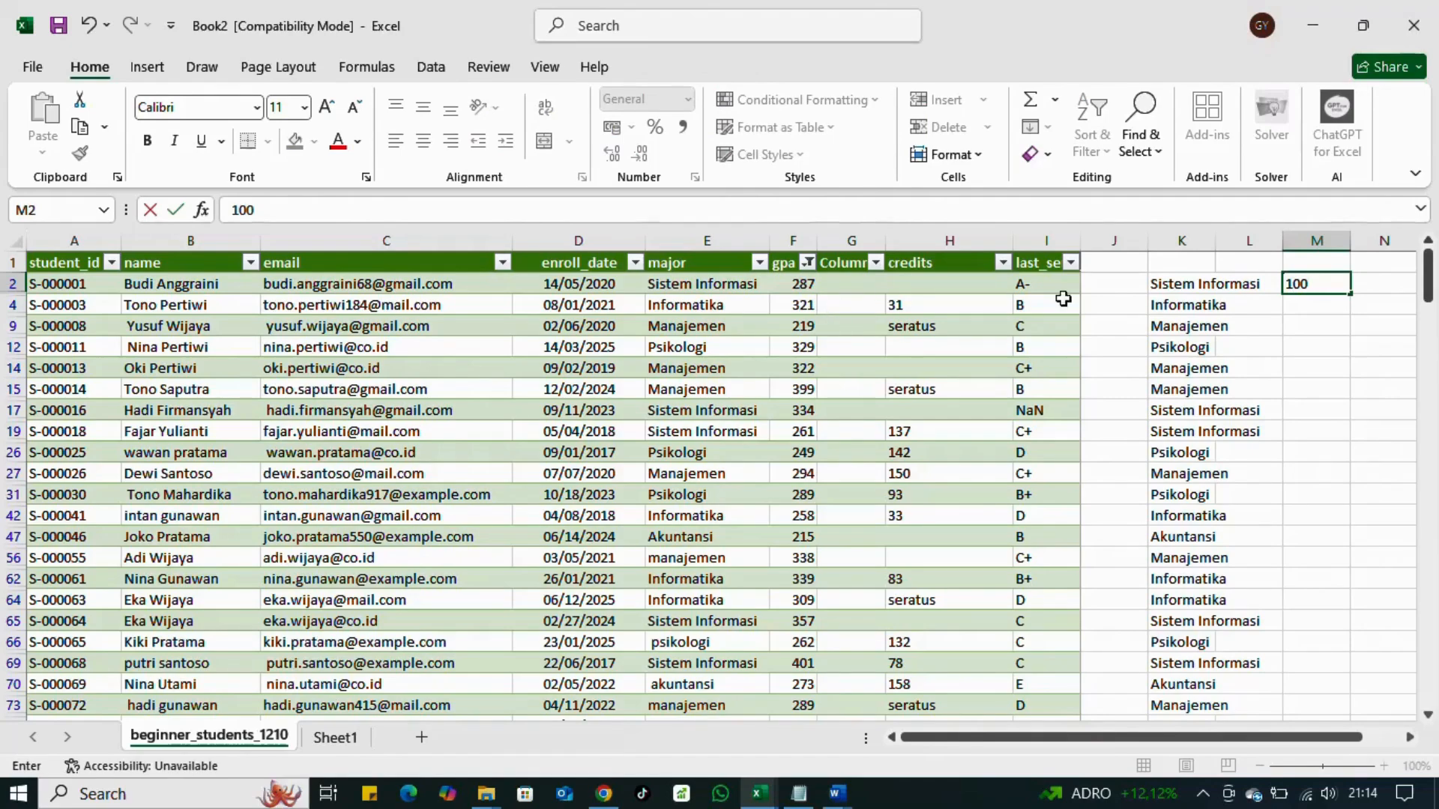
pyautogui.press('Return')
pyautogui.click(1344, 285)
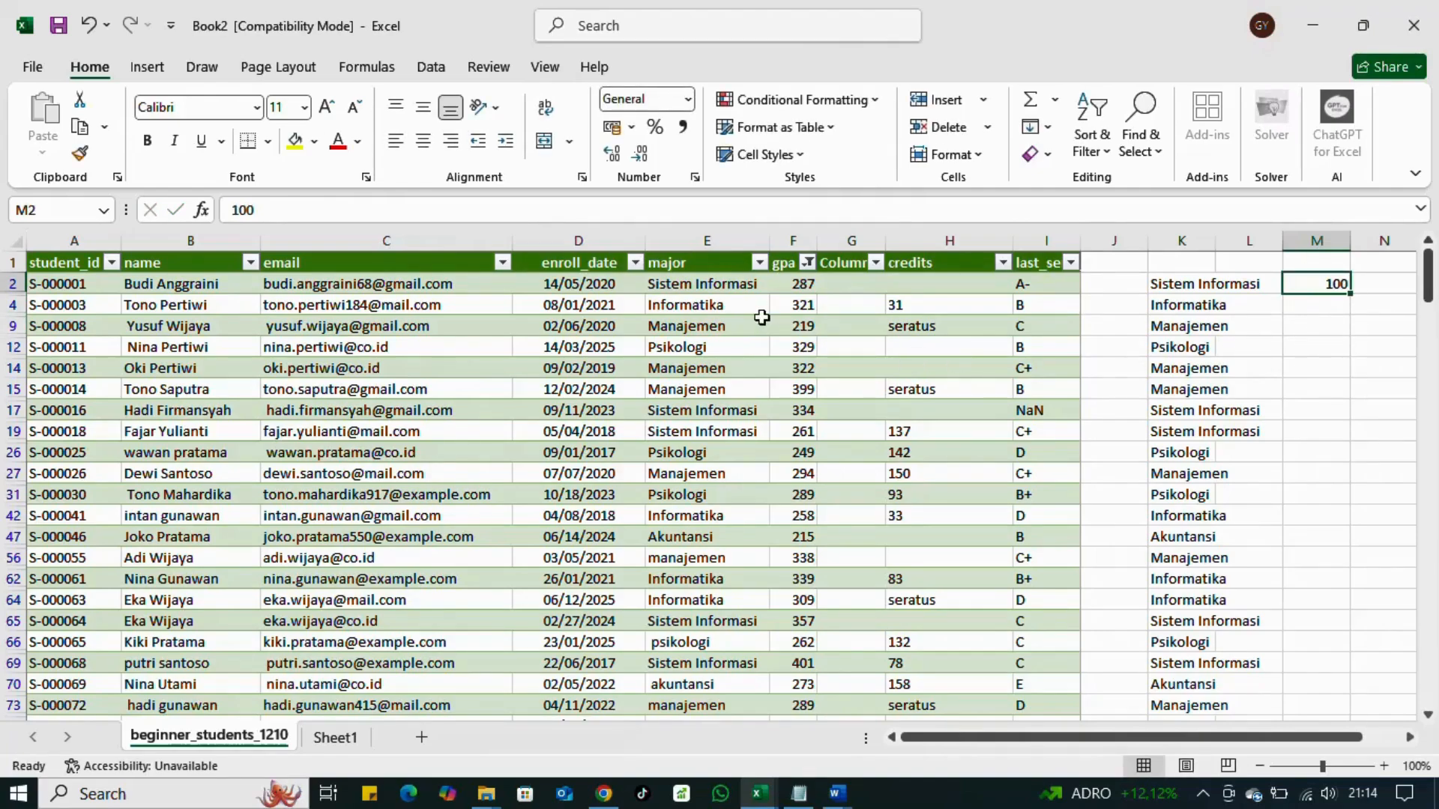
# Step: Enter =LEFT(F2:F1300;1) in cell G2 of the new column to extract the first digit of each gpa value
pyautogui.click(853, 282)
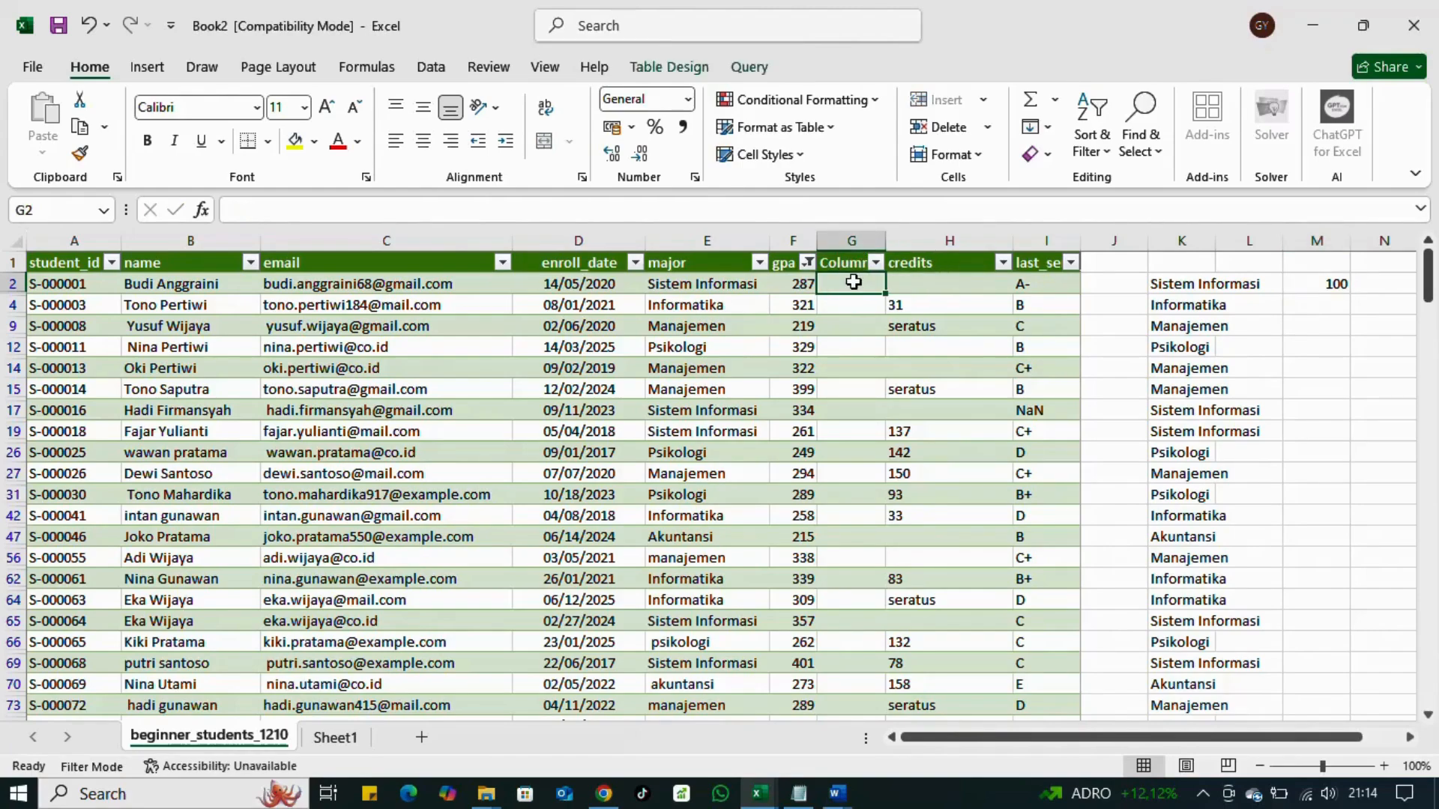
pyautogui.write('=left')
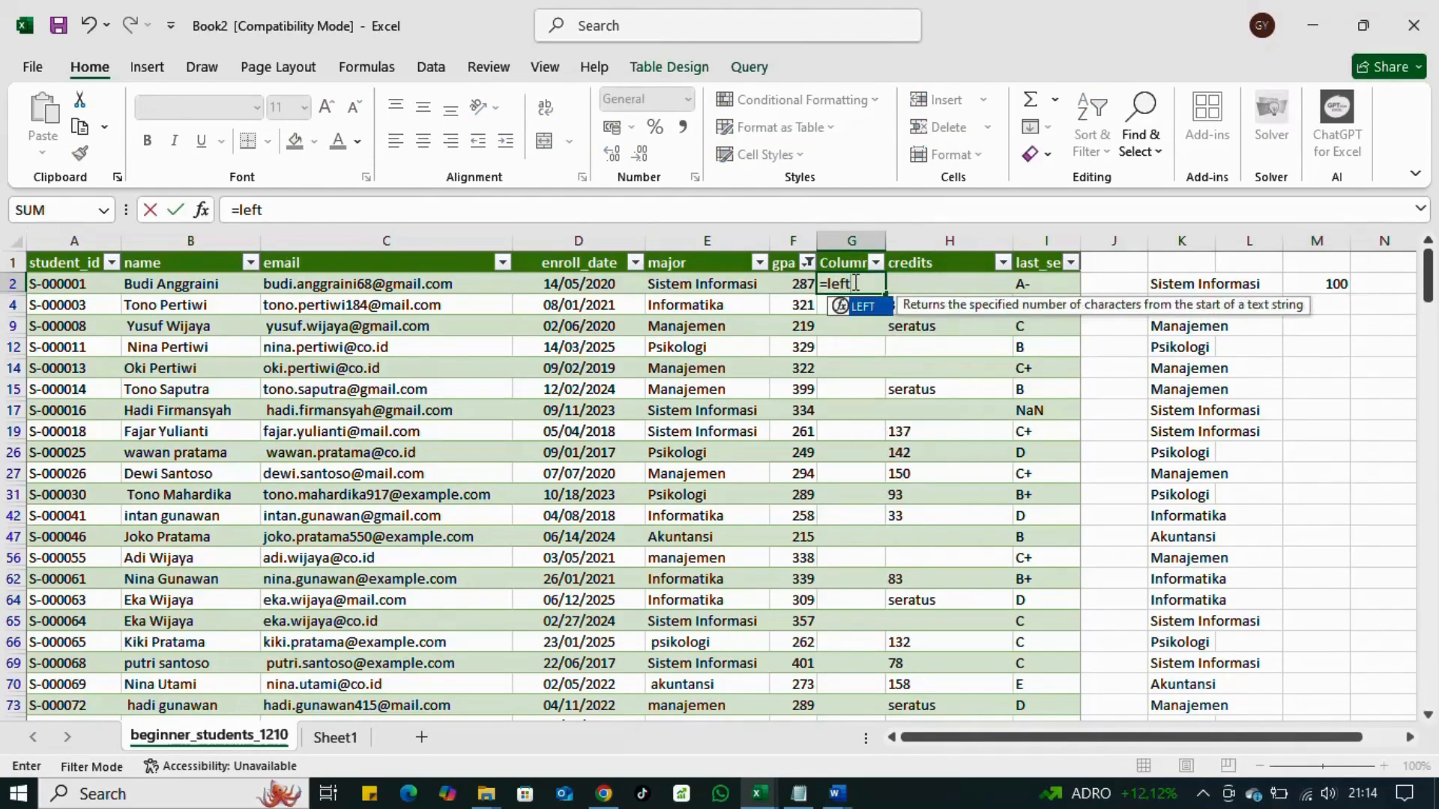
pyautogui.press('Tab')
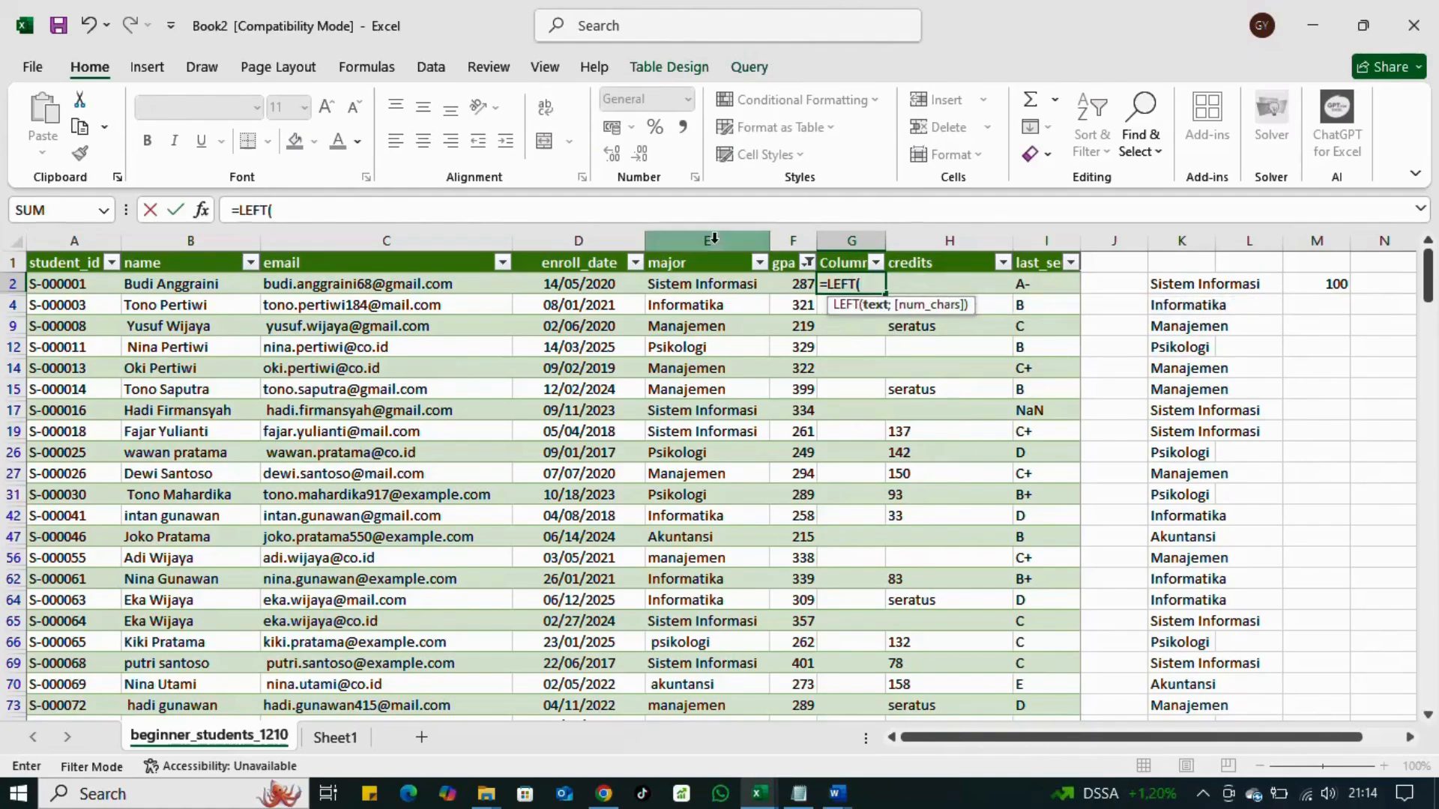
pyautogui.click(806, 235)
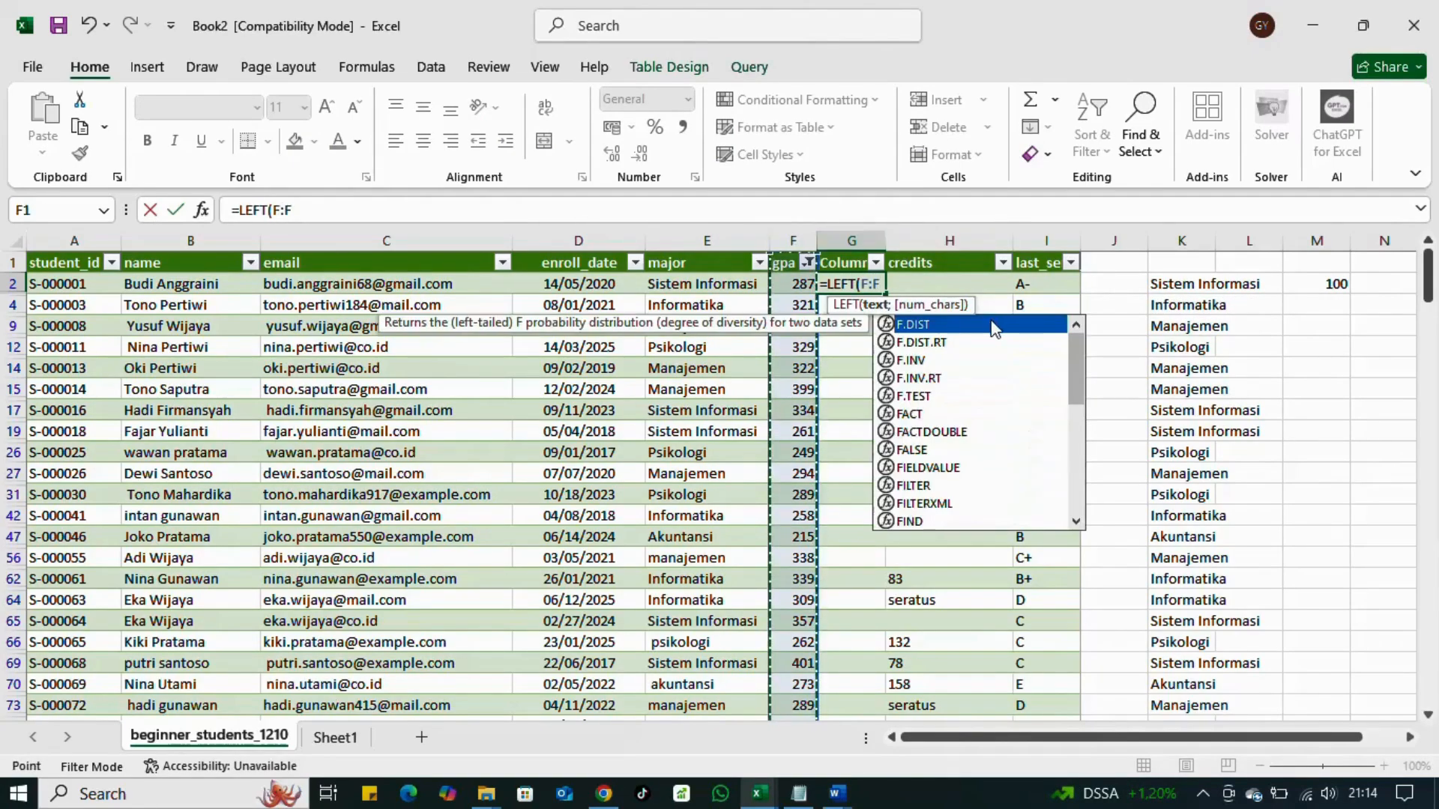
pyautogui.click(871, 283)
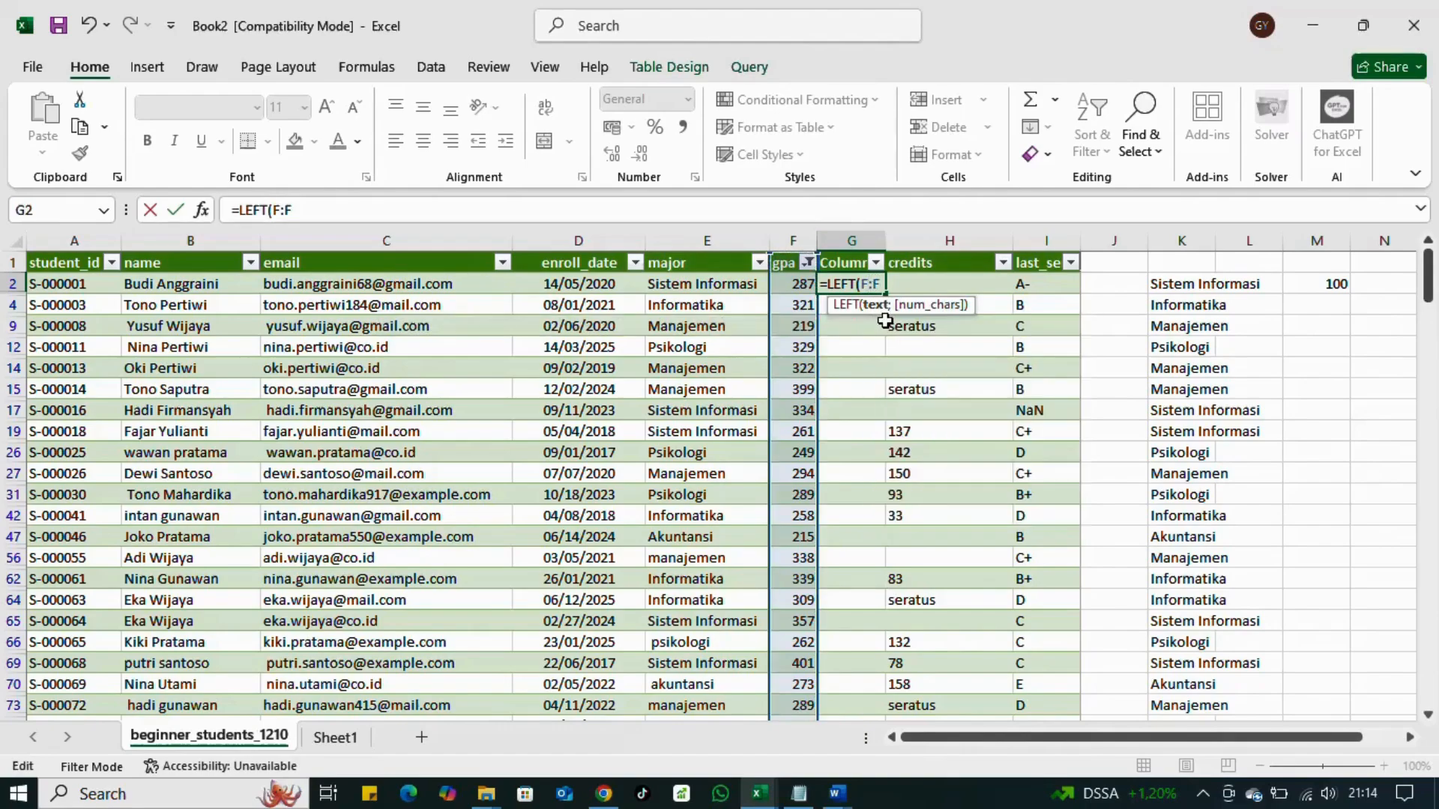
pyautogui.write('2')
pyautogui.click(898, 287)
pyautogui.write('1')
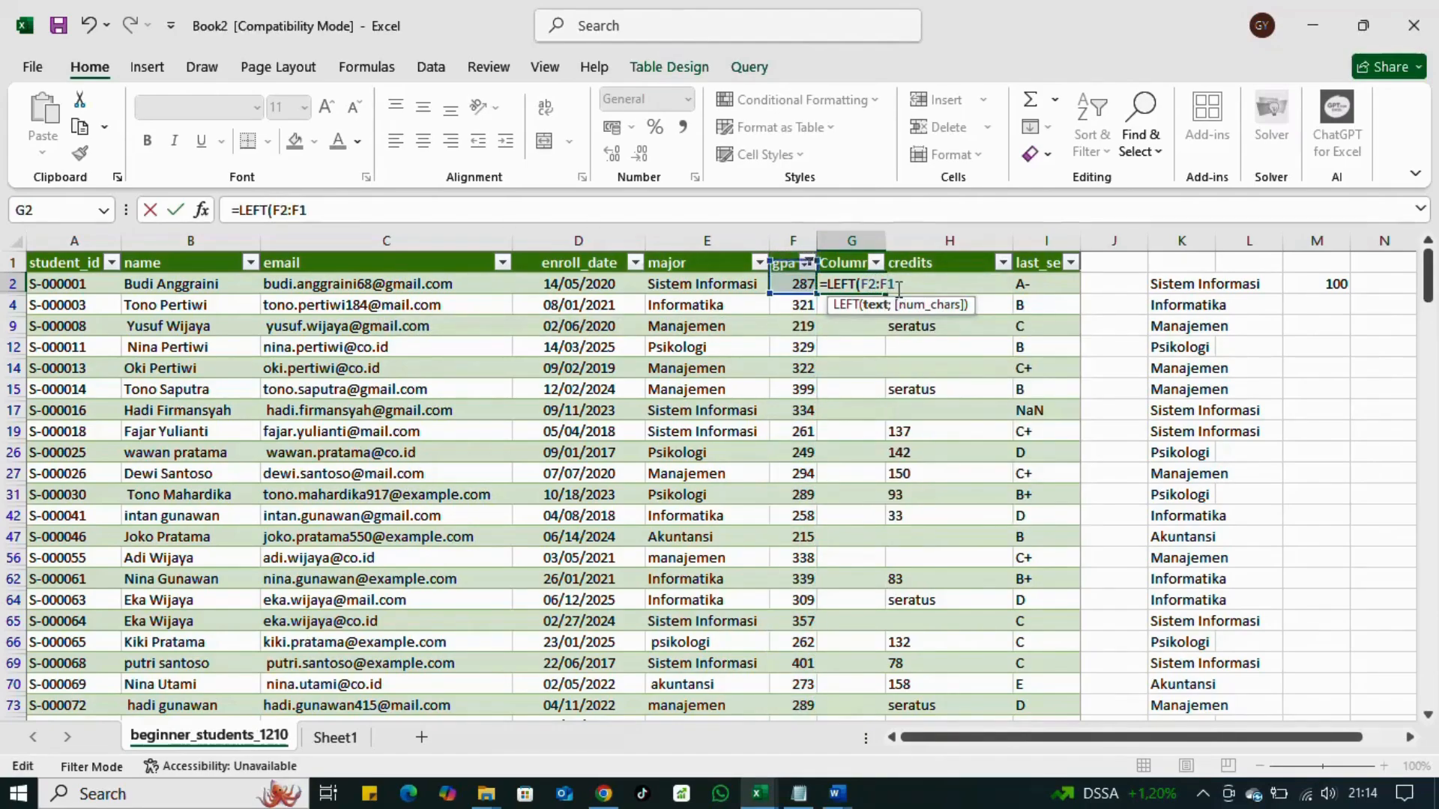
pyautogui.write('300')
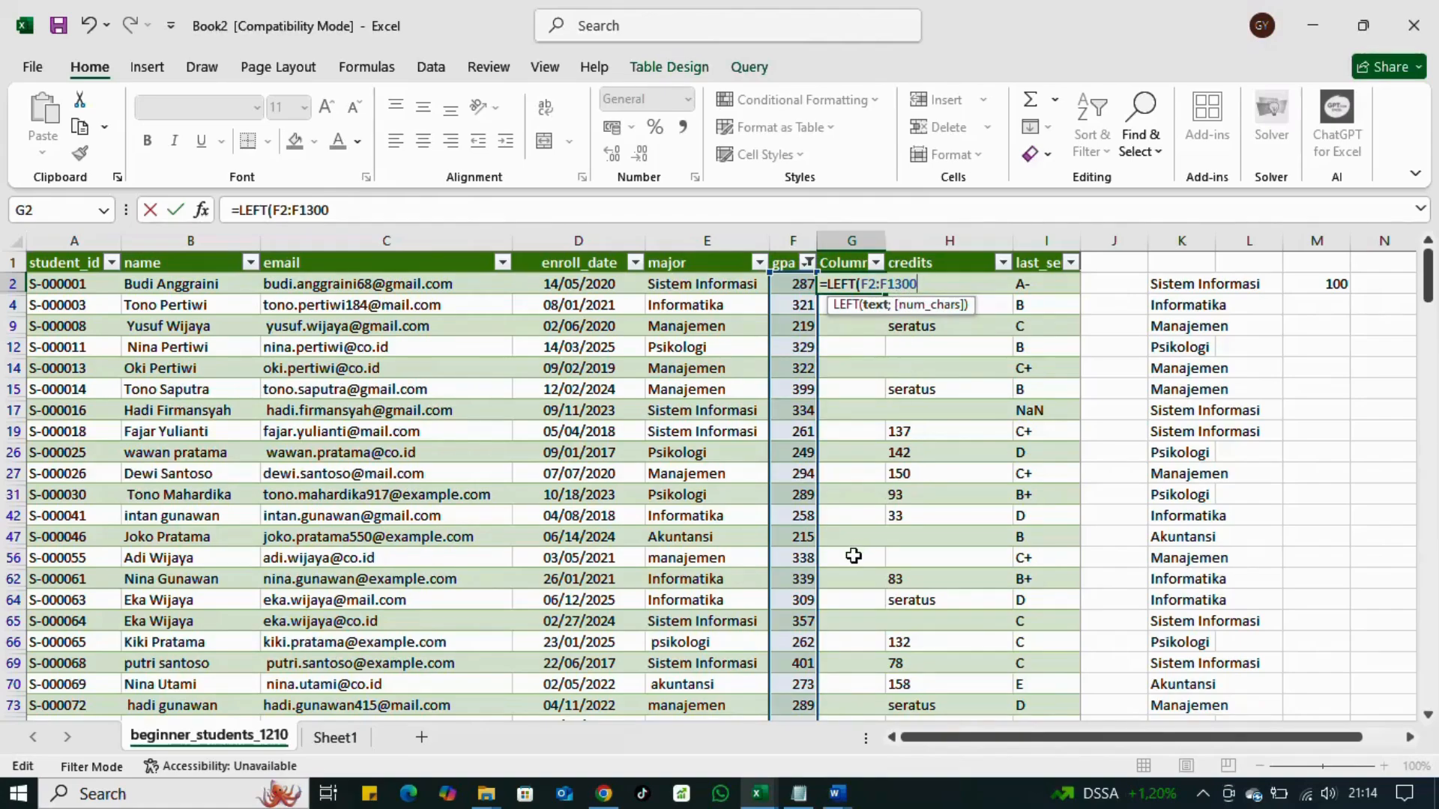
pyautogui.write(';')
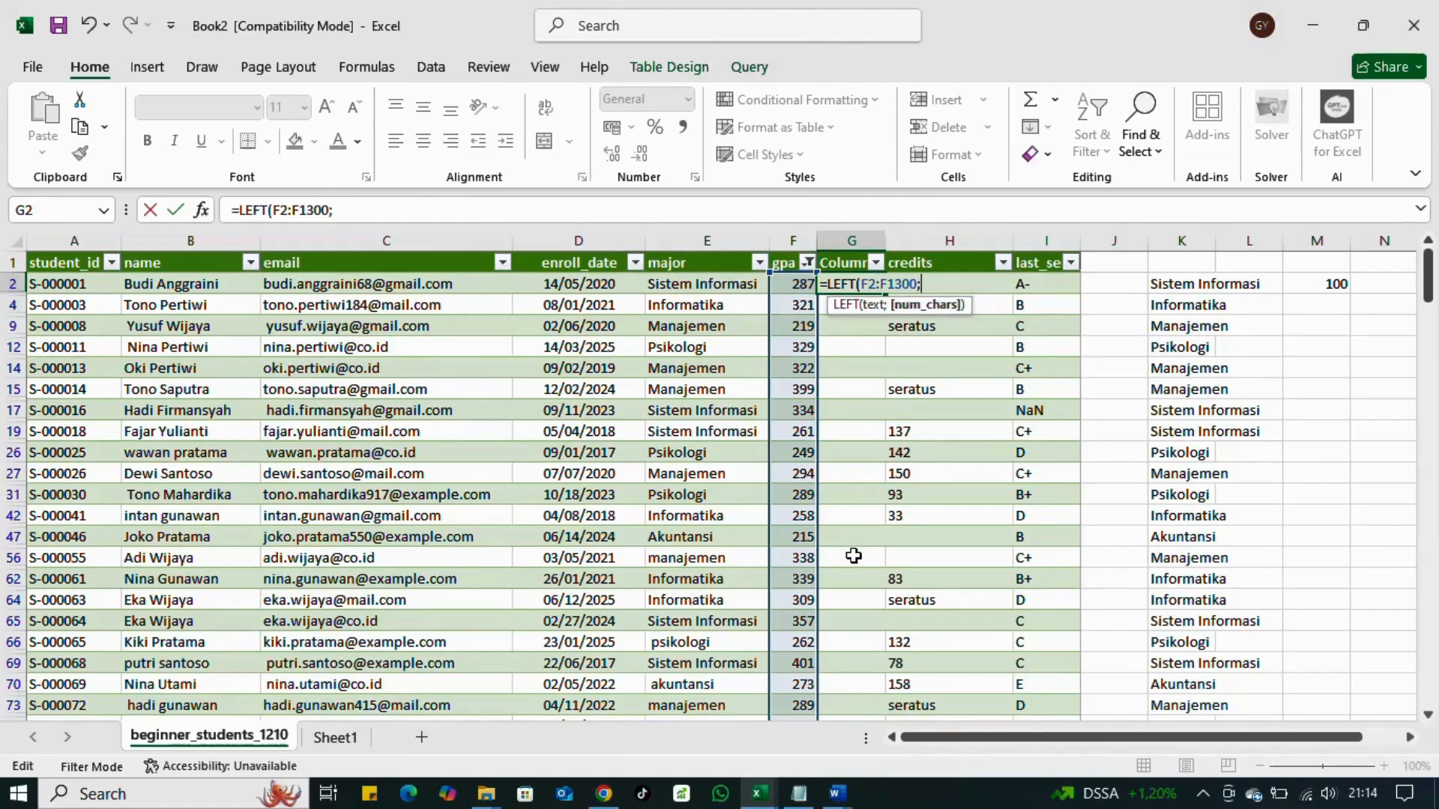
pyautogui.write('1)')
pyautogui.press('Return')
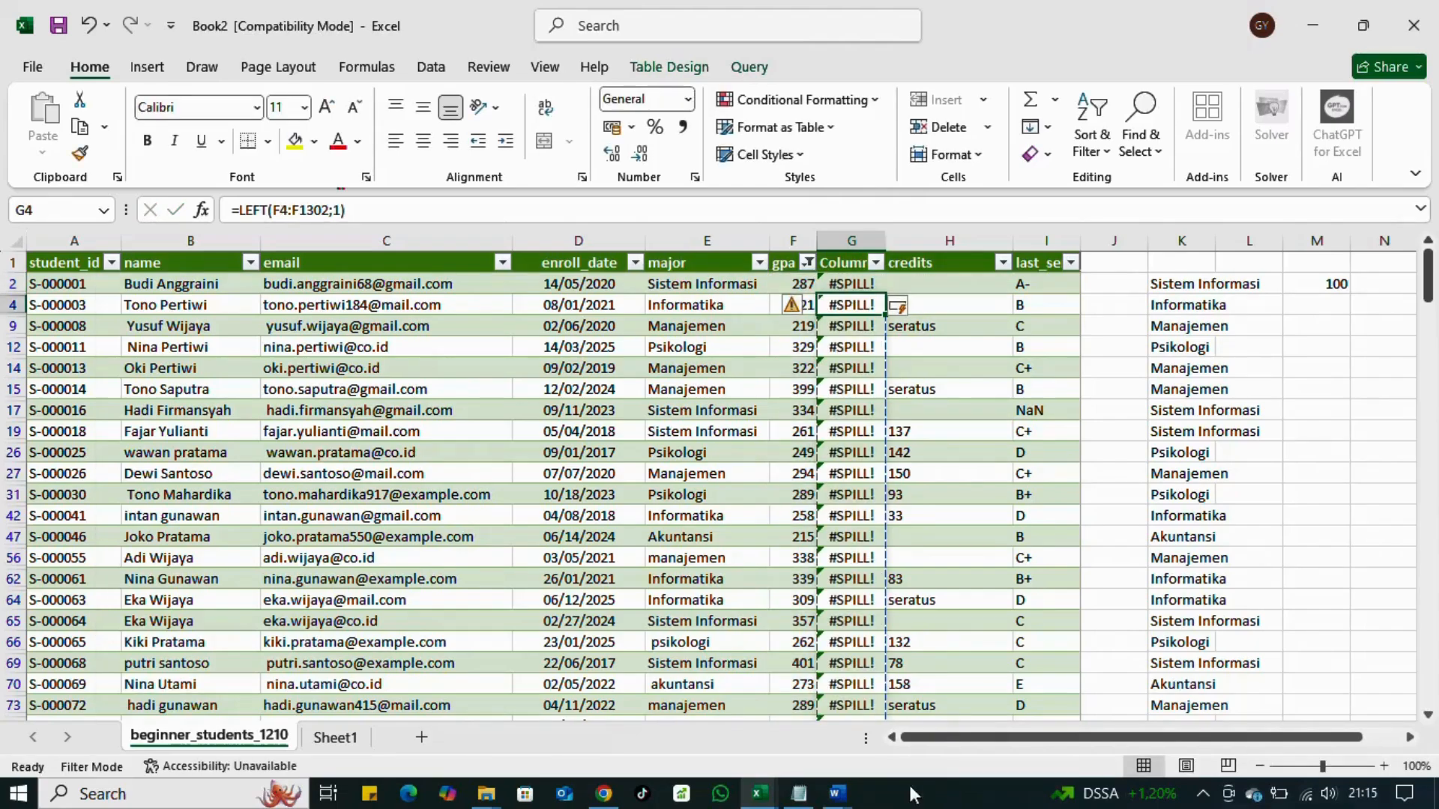
# Step: Change the formula in G2 to =LEFT(F2:F1300;"1"), putting the character count in quotation marks
pyautogui.click(846, 286)
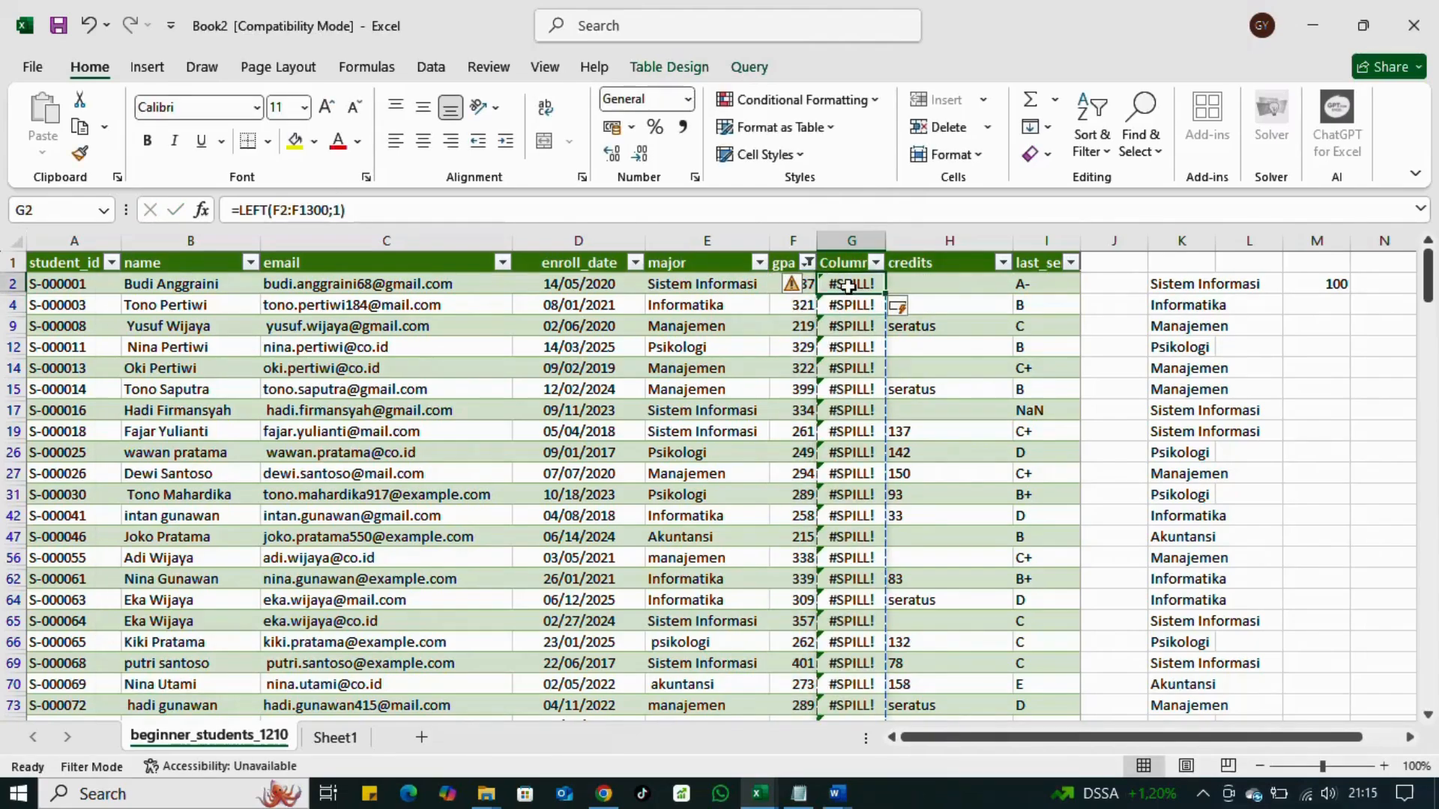
pyautogui.click(375, 210)
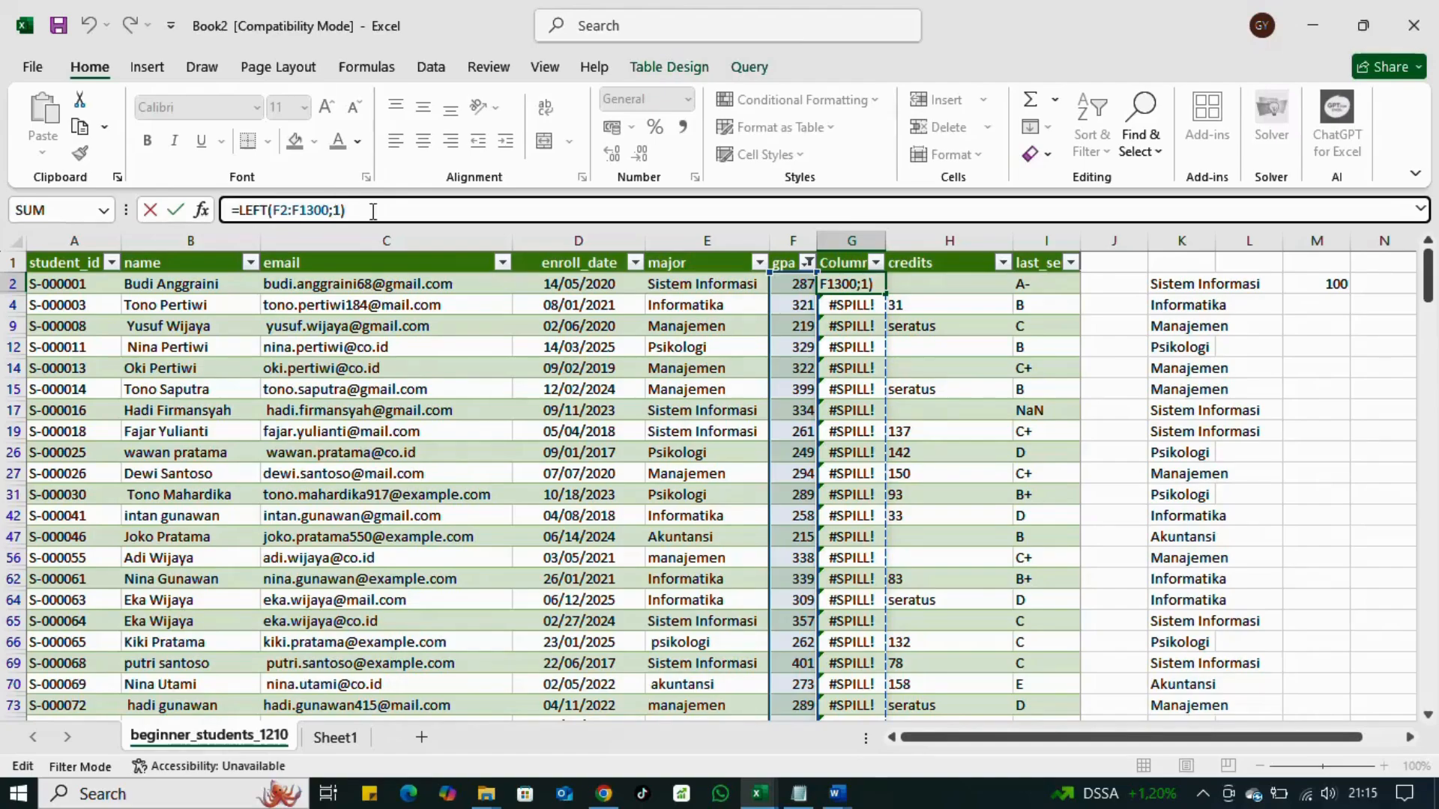
pyautogui.moveTo(390, 216); pyautogui.dragTo(164, 212)
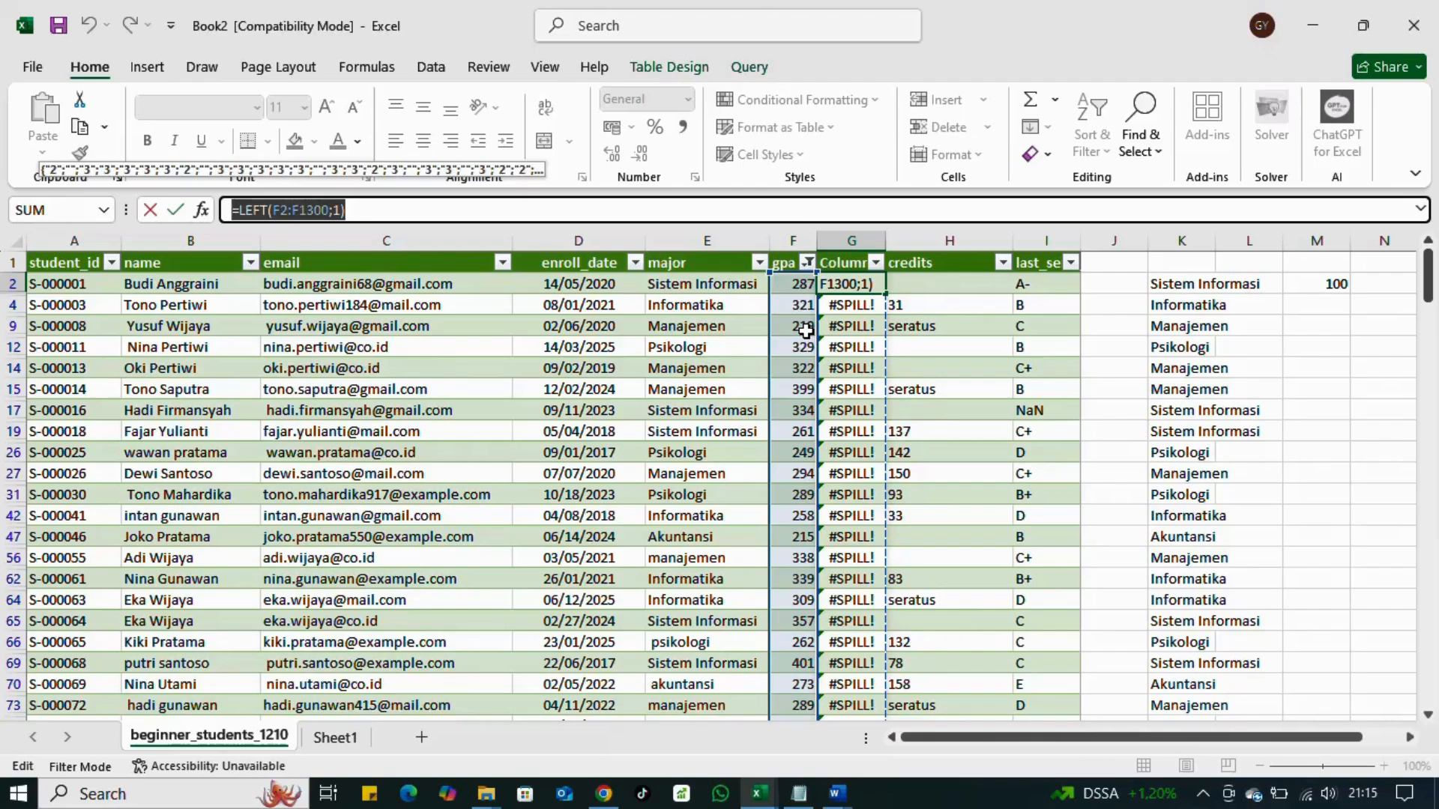
pyautogui.click(332, 210)
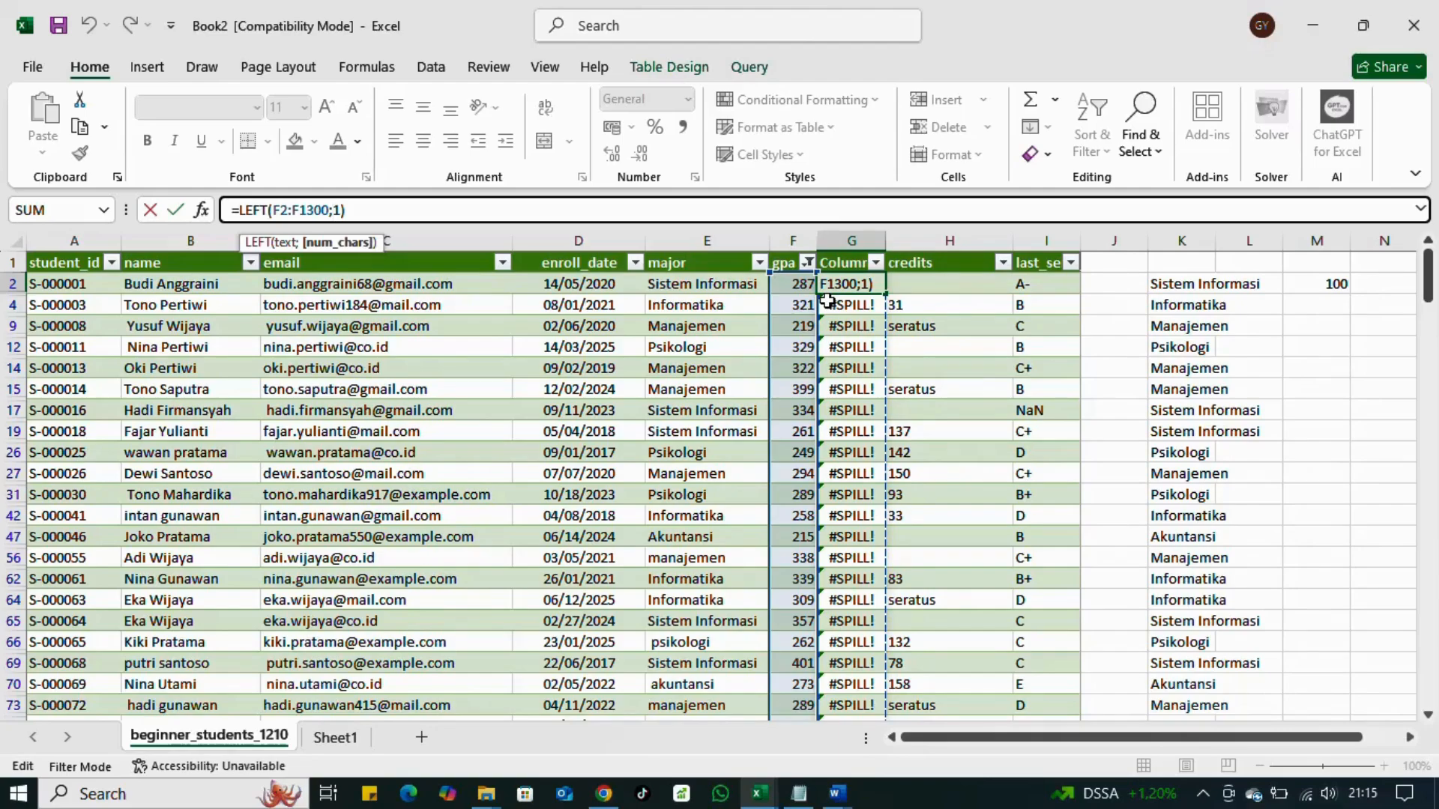
pyautogui.click(869, 349)
pyautogui.press('BackSpace')
pyautogui.press('BackSpace')
pyautogui.press('BackSpace')
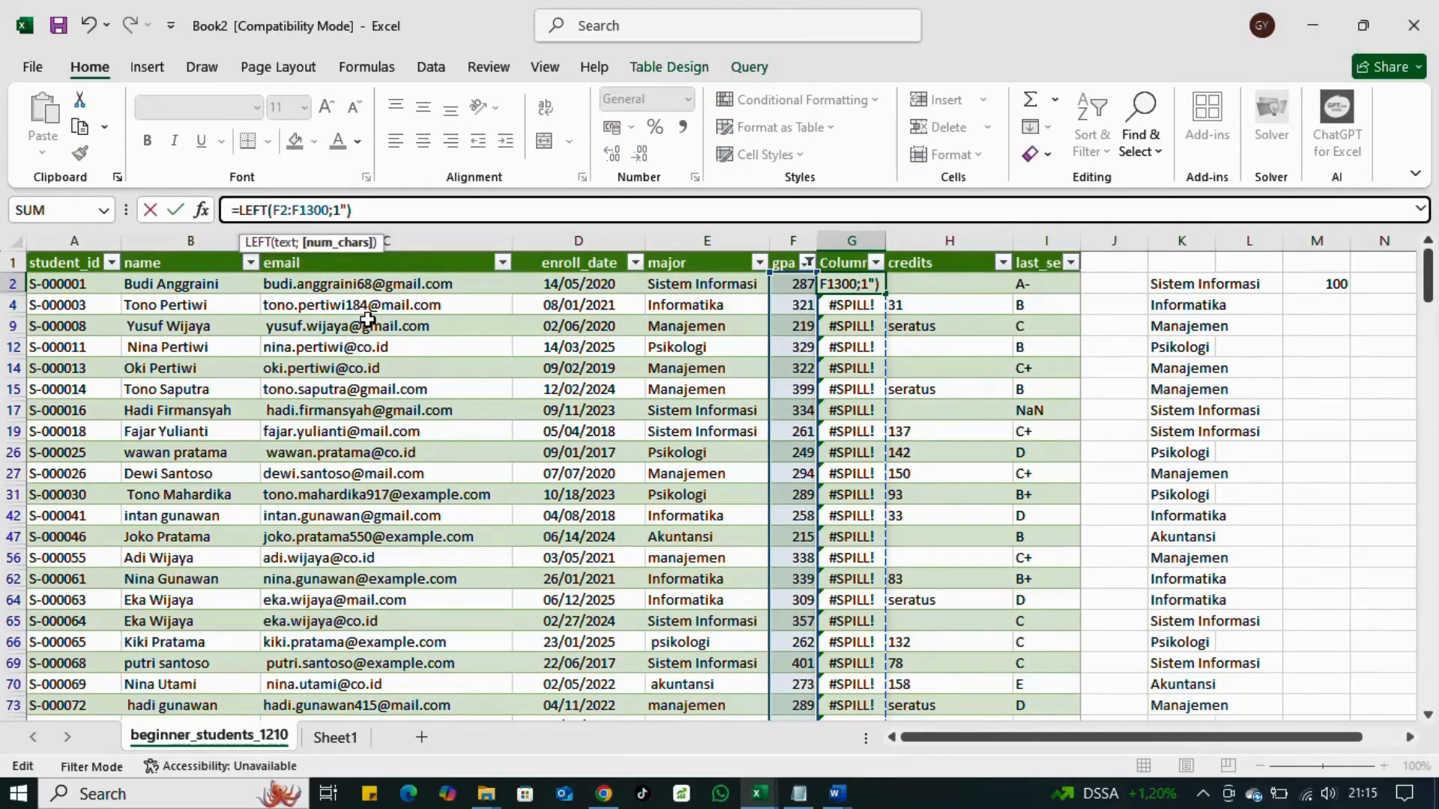
pyautogui.write('"')
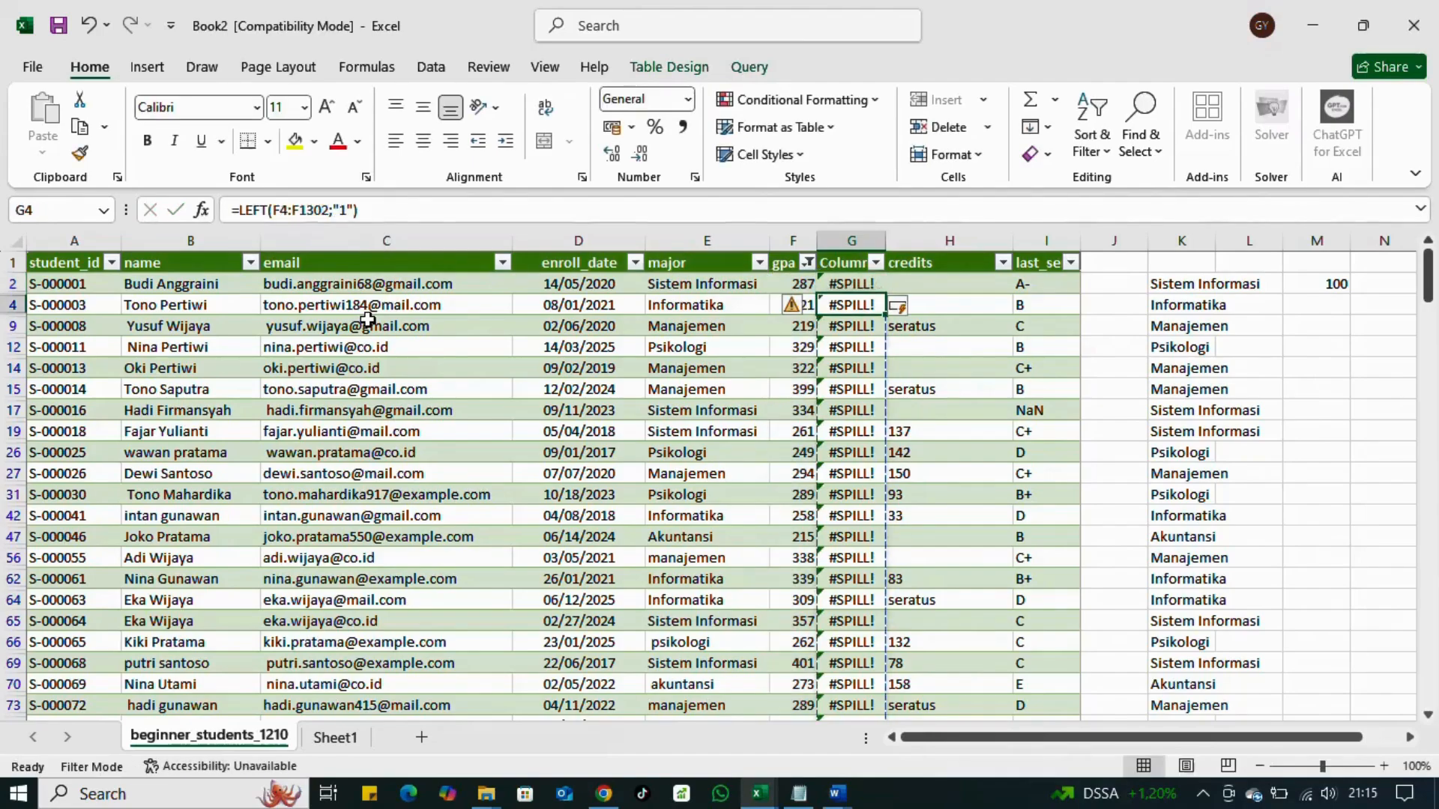
# Step: Replace the formula in G2 with =LEFT(F:F;1) so that it refers to the whole gpa column
pyautogui.press('Right')
pyautogui.press('Up')
pyautogui.press('Left')
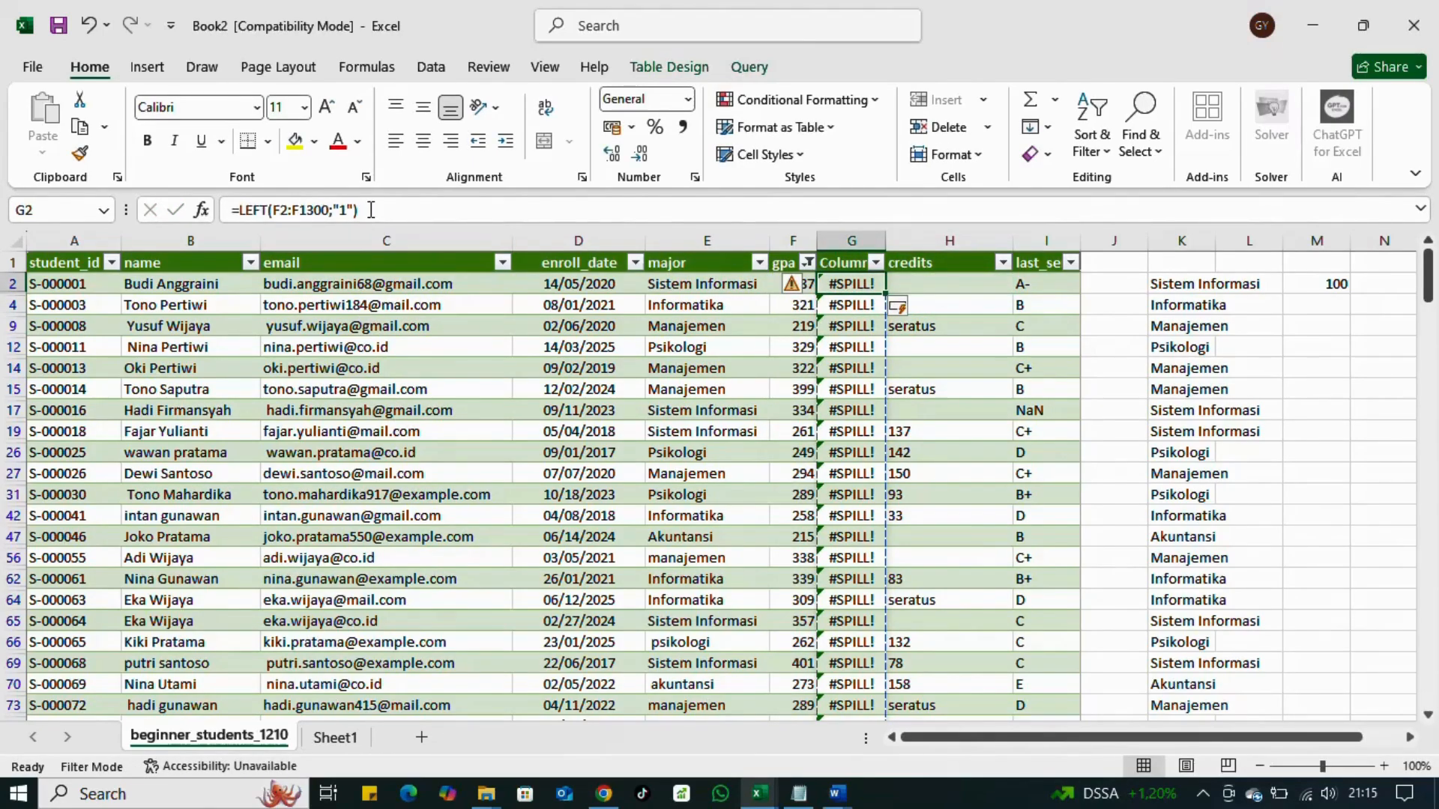
pyautogui.click(372, 210)
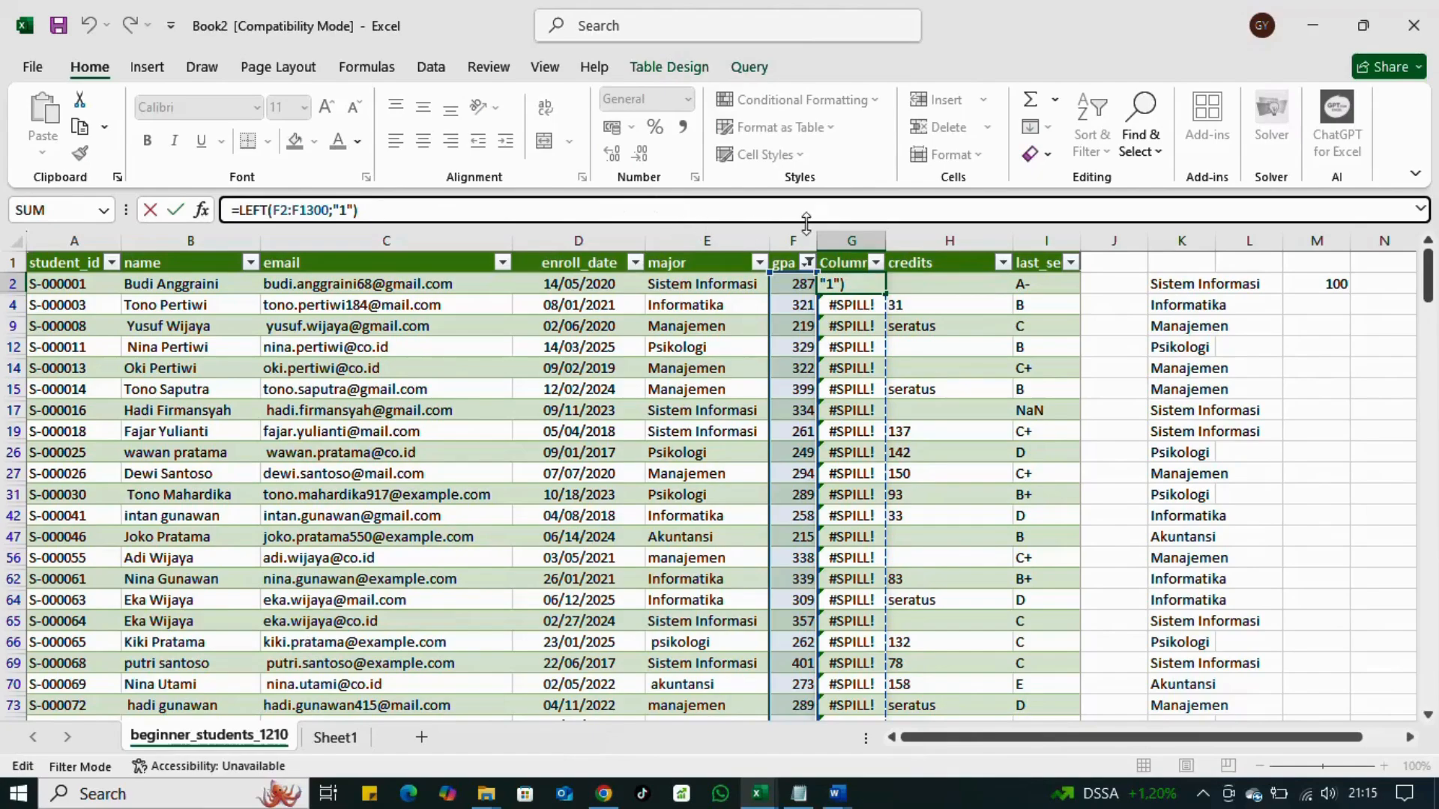
pyautogui.press('BackSpace')
pyautogui.press('BackSpace')
pyautogui.press('BackSpace')
pyautogui.press('BackSpace')
pyautogui.press('BackSpace')
pyautogui.press('BackSpace')
pyautogui.press('BackSpace')
pyautogui.press('BackSpace')
pyautogui.press('BackSpace')
pyautogui.press('BackSpace')
pyautogui.press('BackSpace')
pyautogui.press('BackSpace')
pyautogui.press('BackSpace')
pyautogui.press('BackSpace')
pyautogui.press('BackSpace')
pyautogui.press('BackSpace')
pyautogui.press('BackSpace')
pyautogui.press('BackSpace')
pyautogui.press('BackSpace')
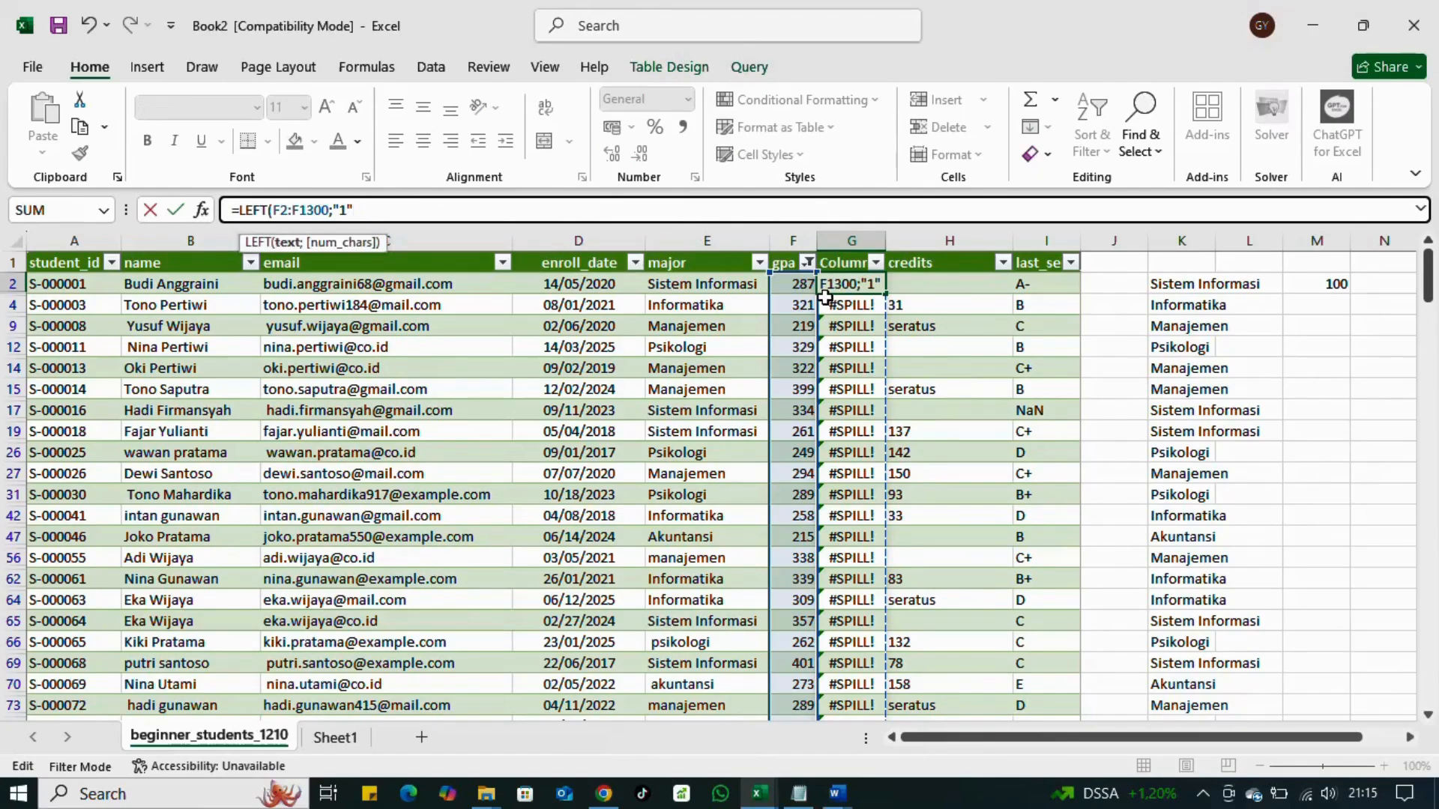
pyautogui.write('=')
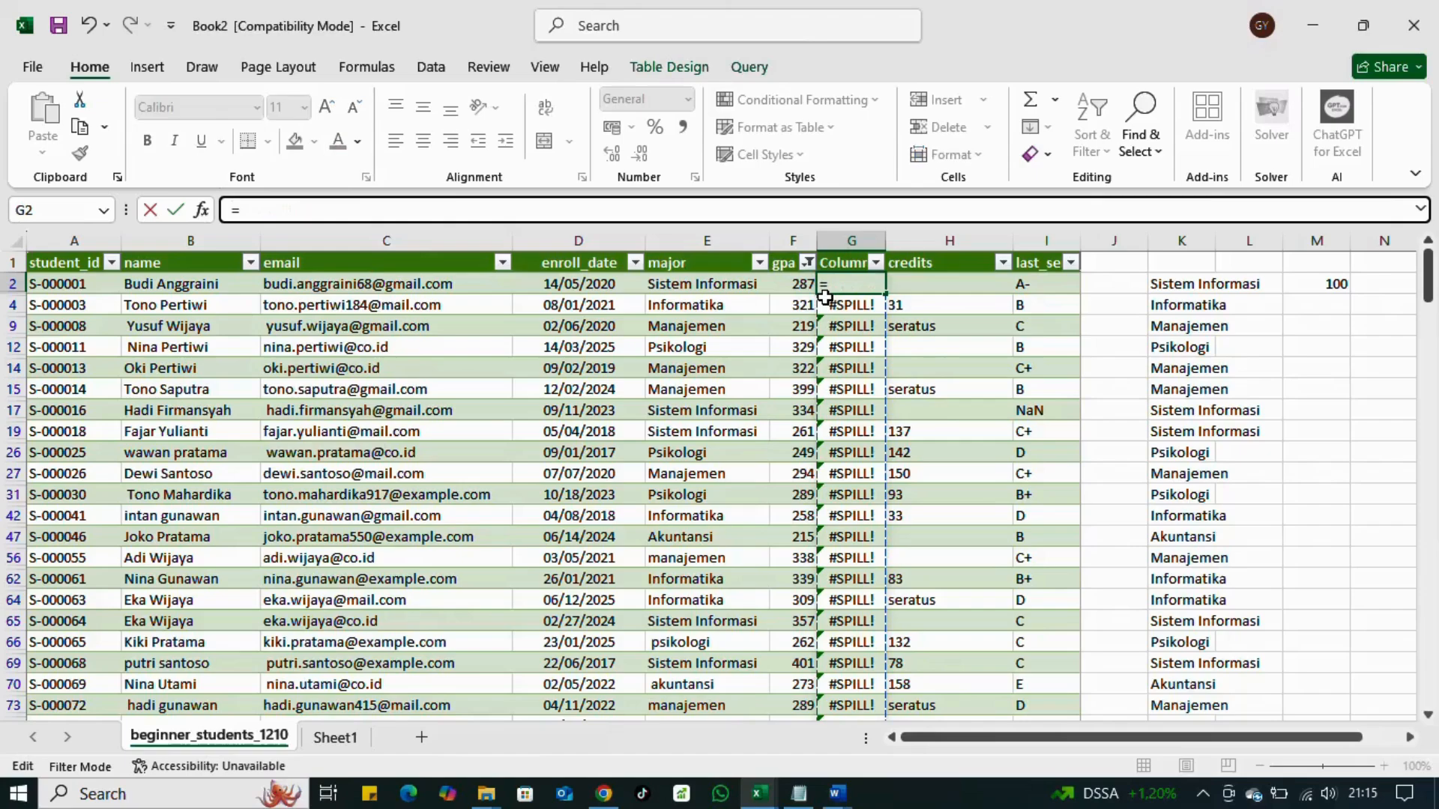
pyautogui.write('LEFT(')
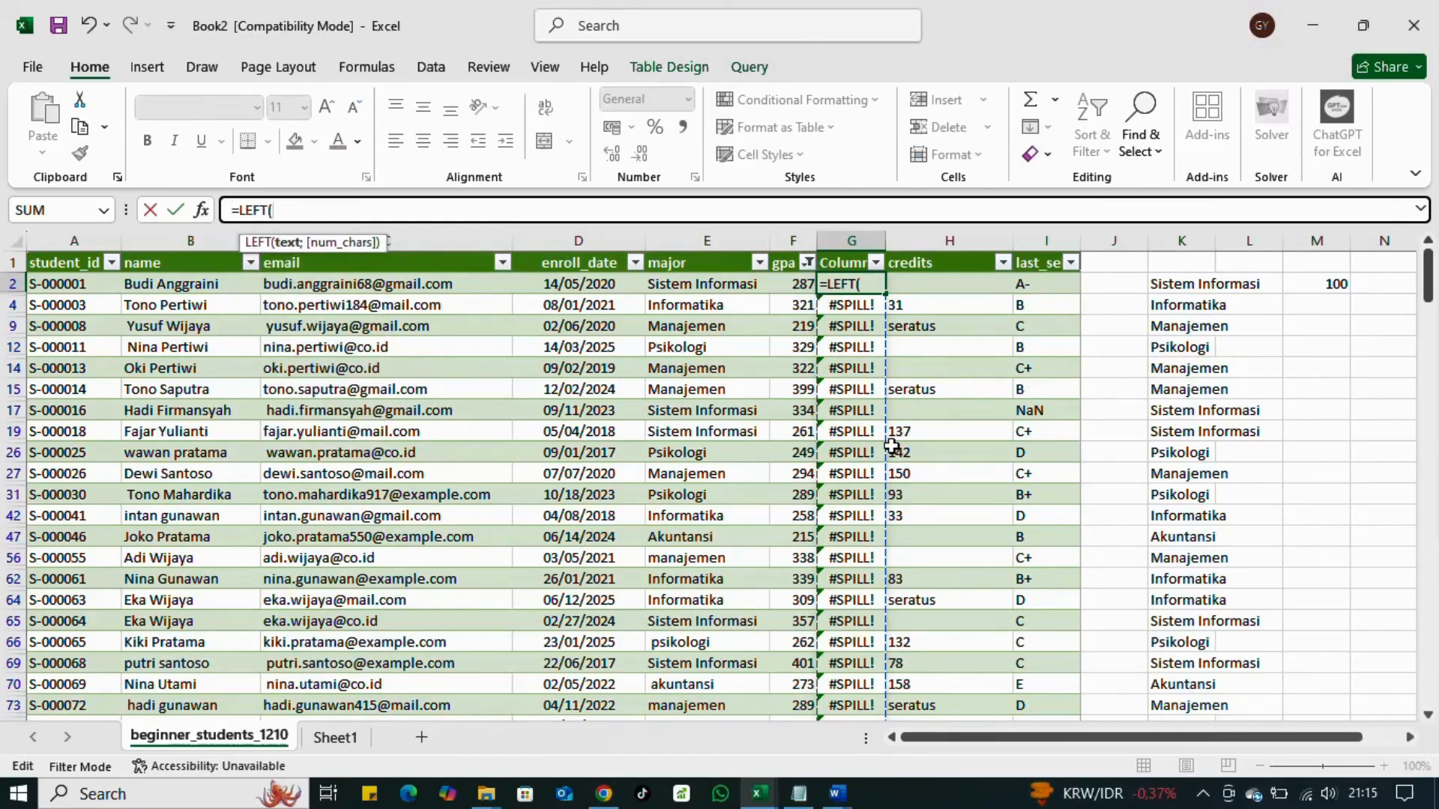
pyautogui.click(794, 241)
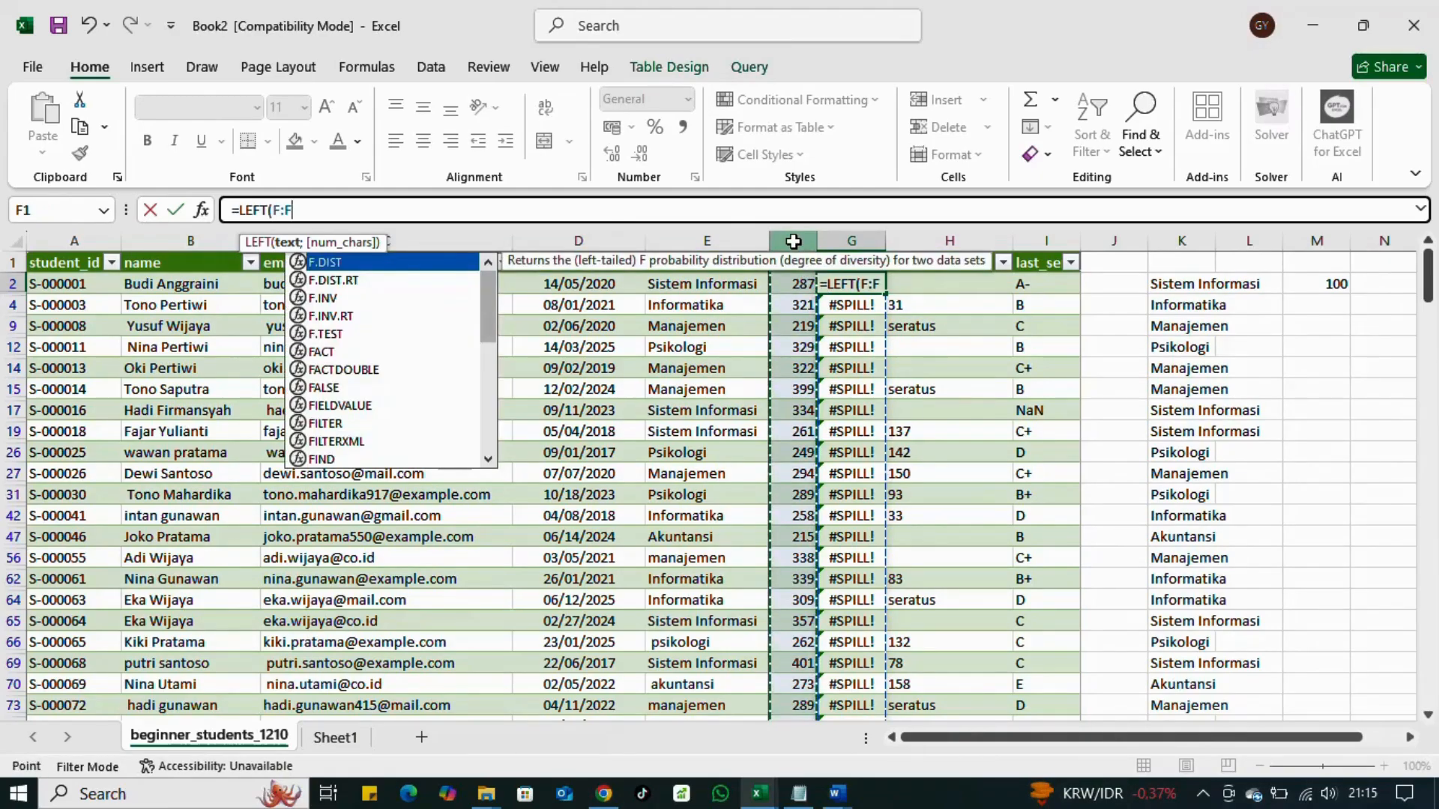
pyautogui.write(';')
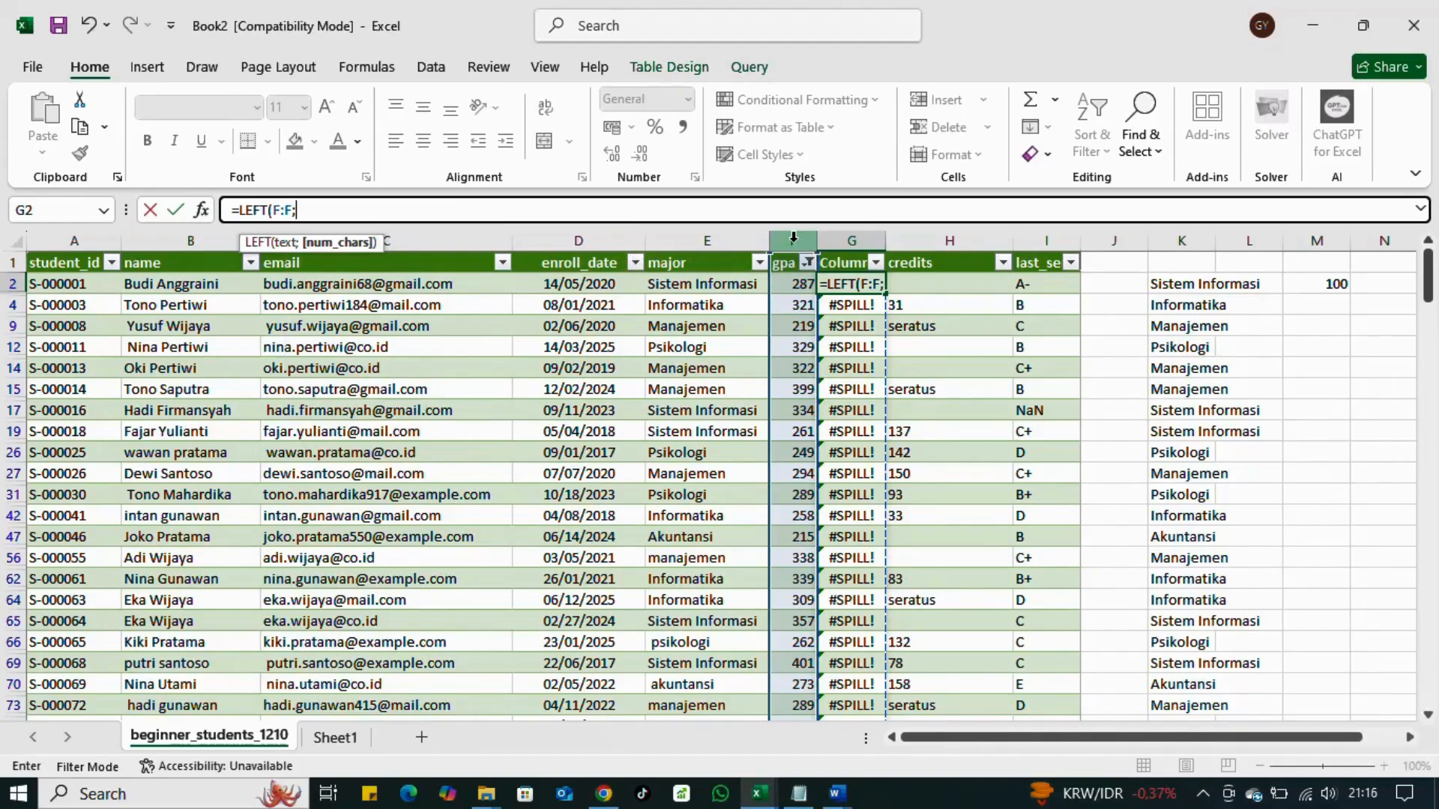
pyautogui.write('1)')
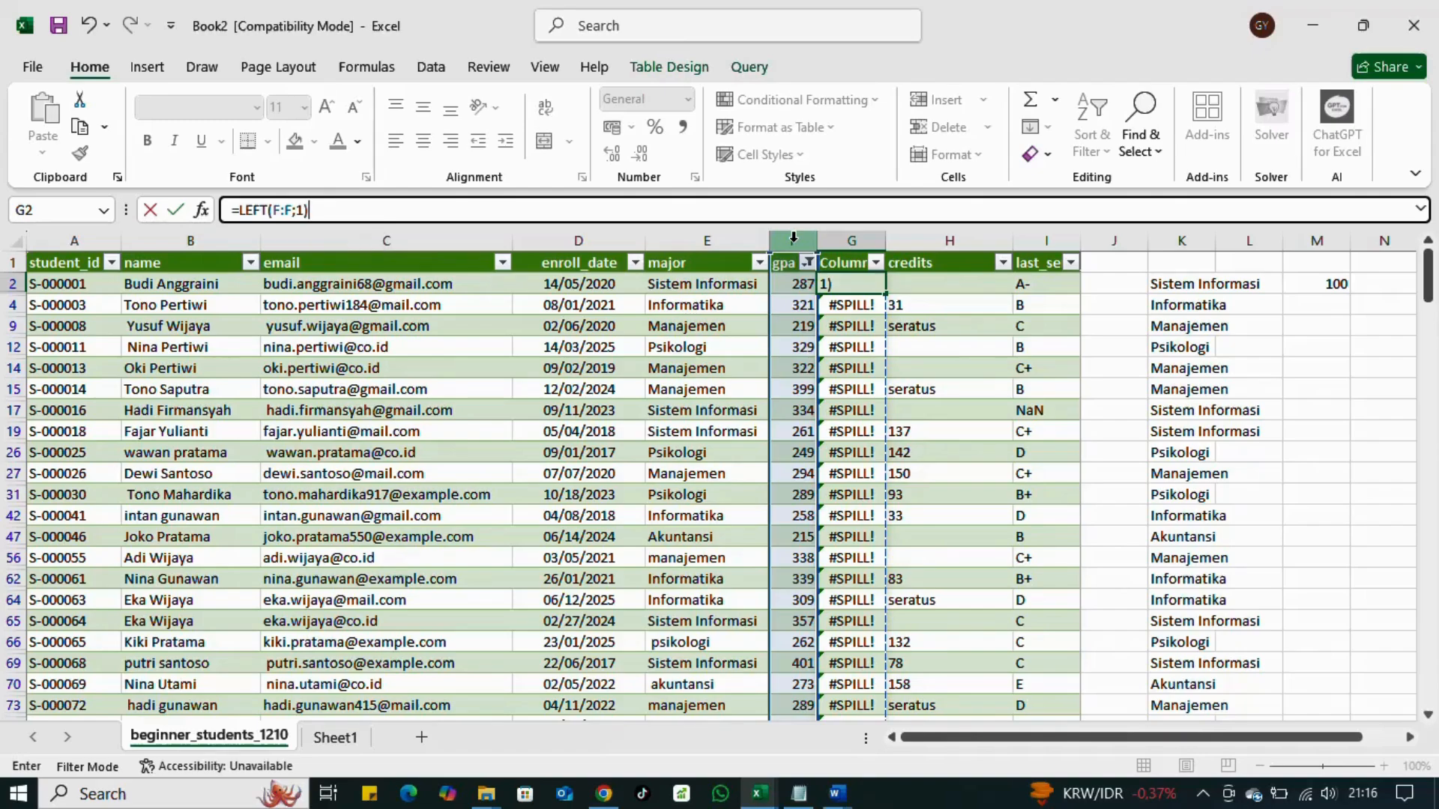
pyautogui.press('Return')
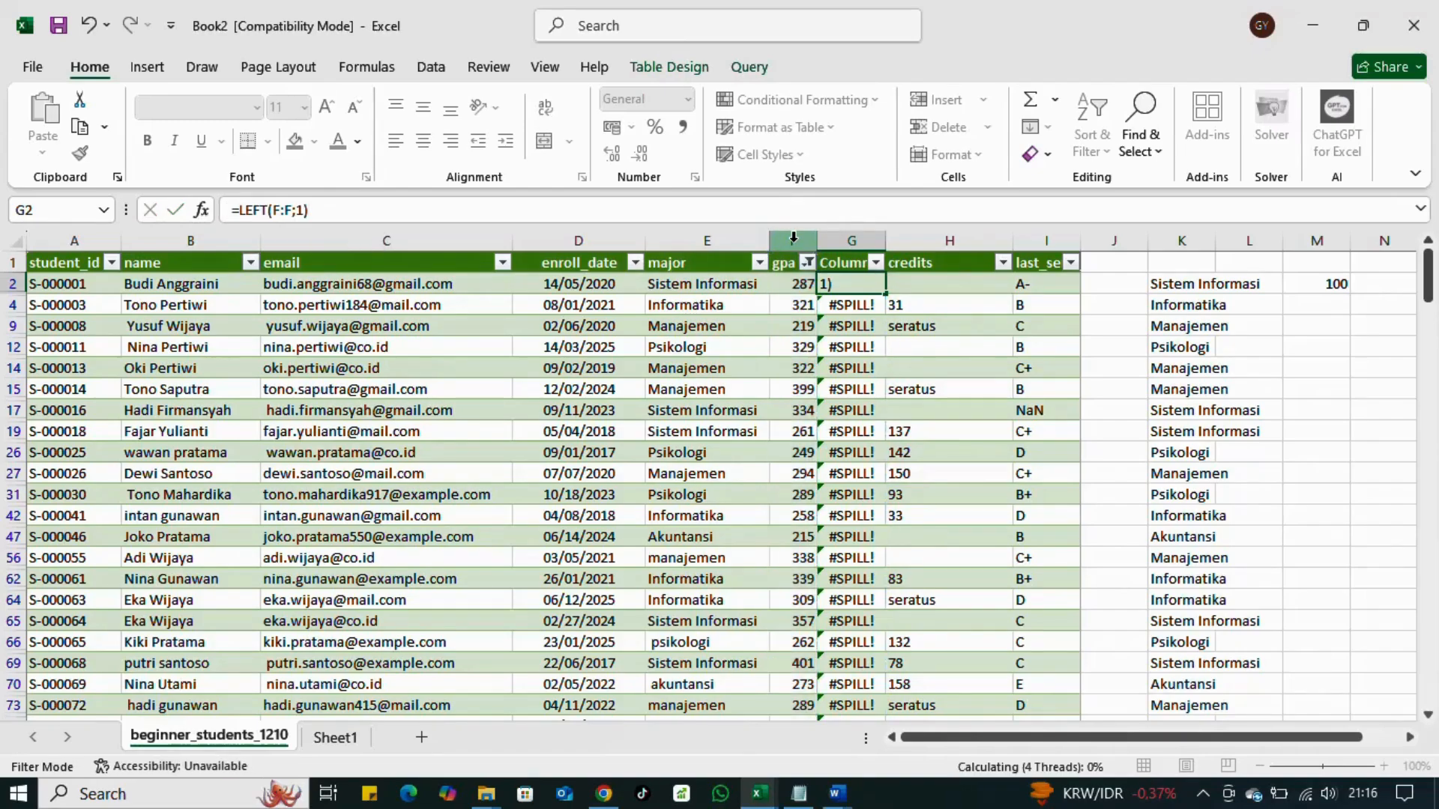
pyautogui.press('Up')
pyautogui.press('Up')
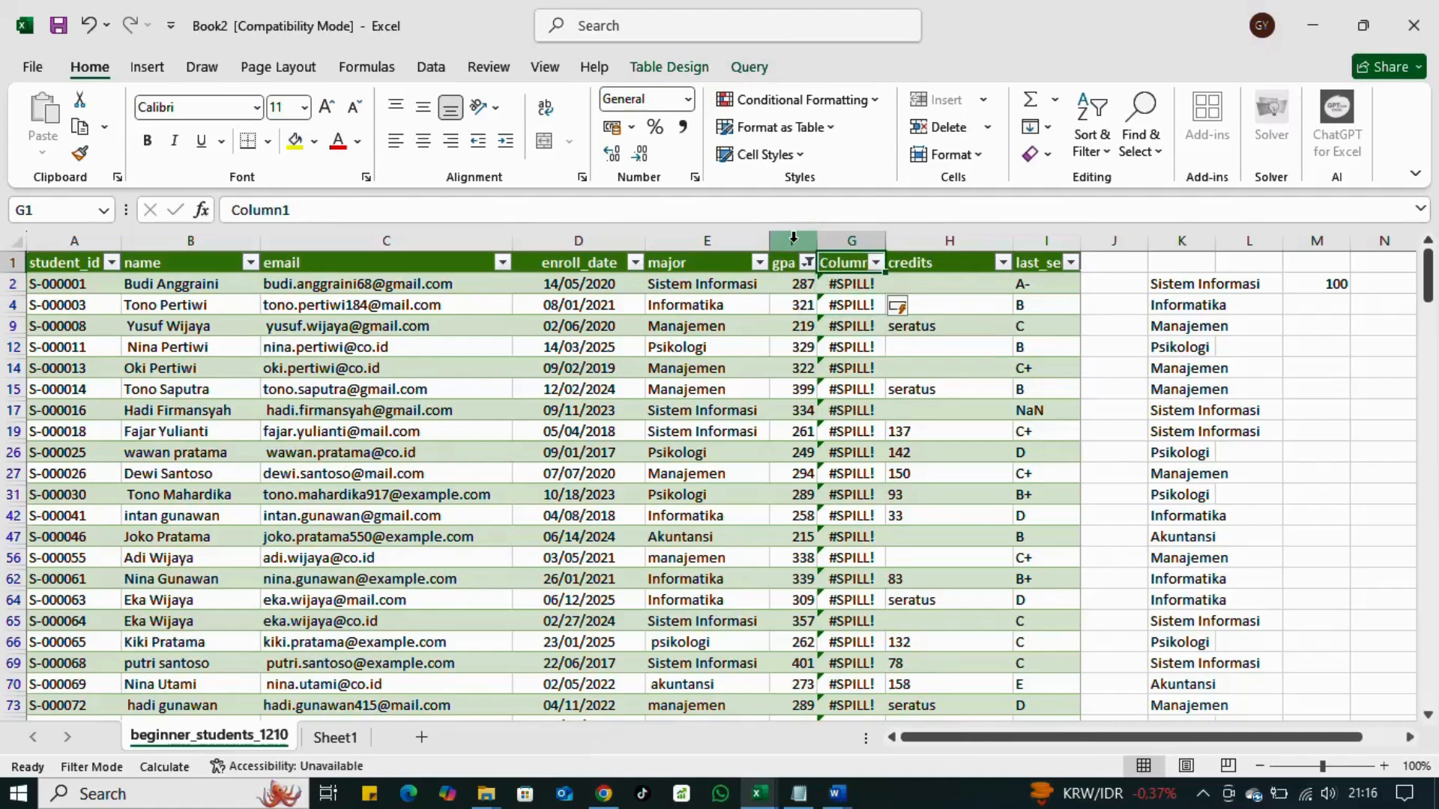
pyautogui.press('Down')
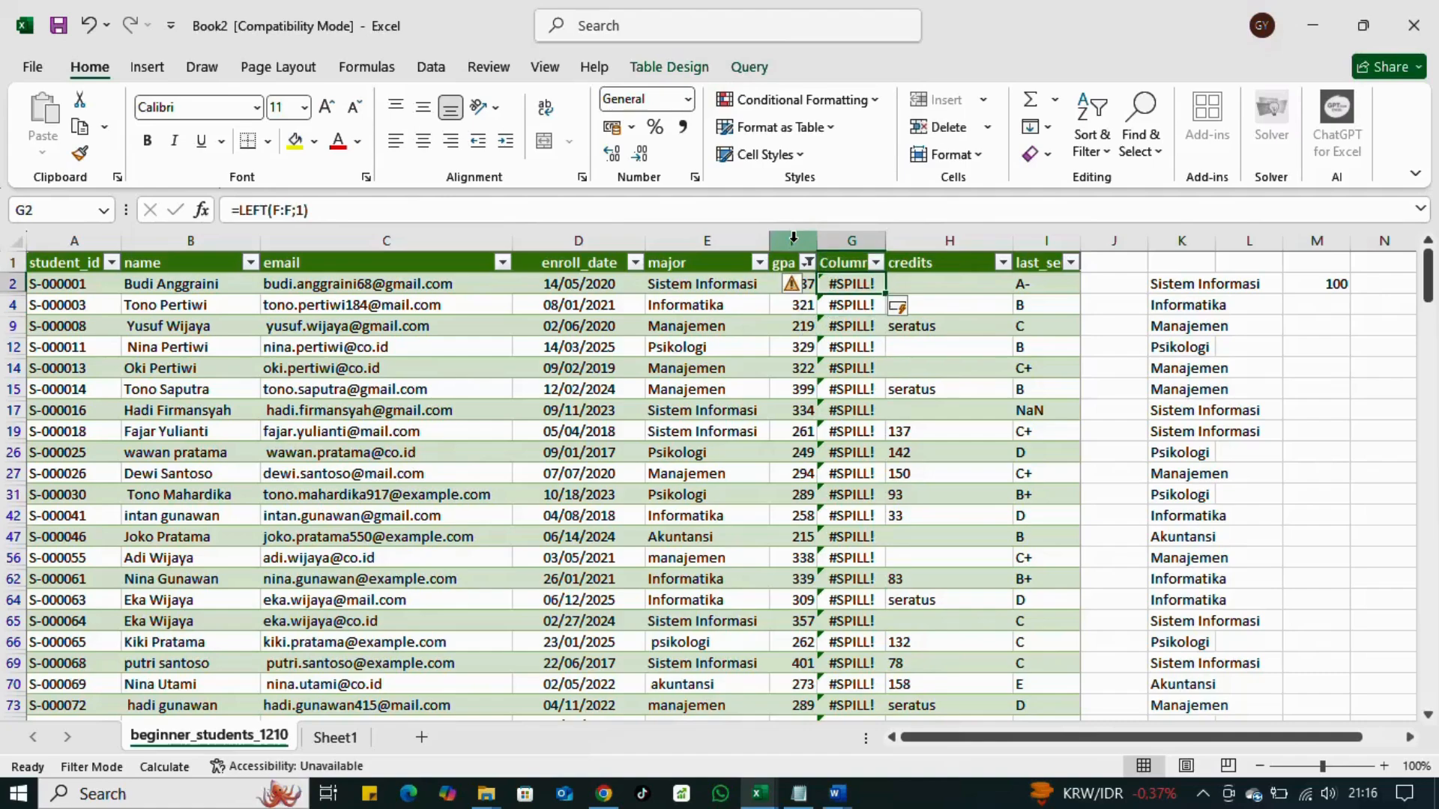
# Step: Try to replace the formula in G2 with =RIGHT(F:F;",";2, then discard the edit
pyautogui.click(306, 213)
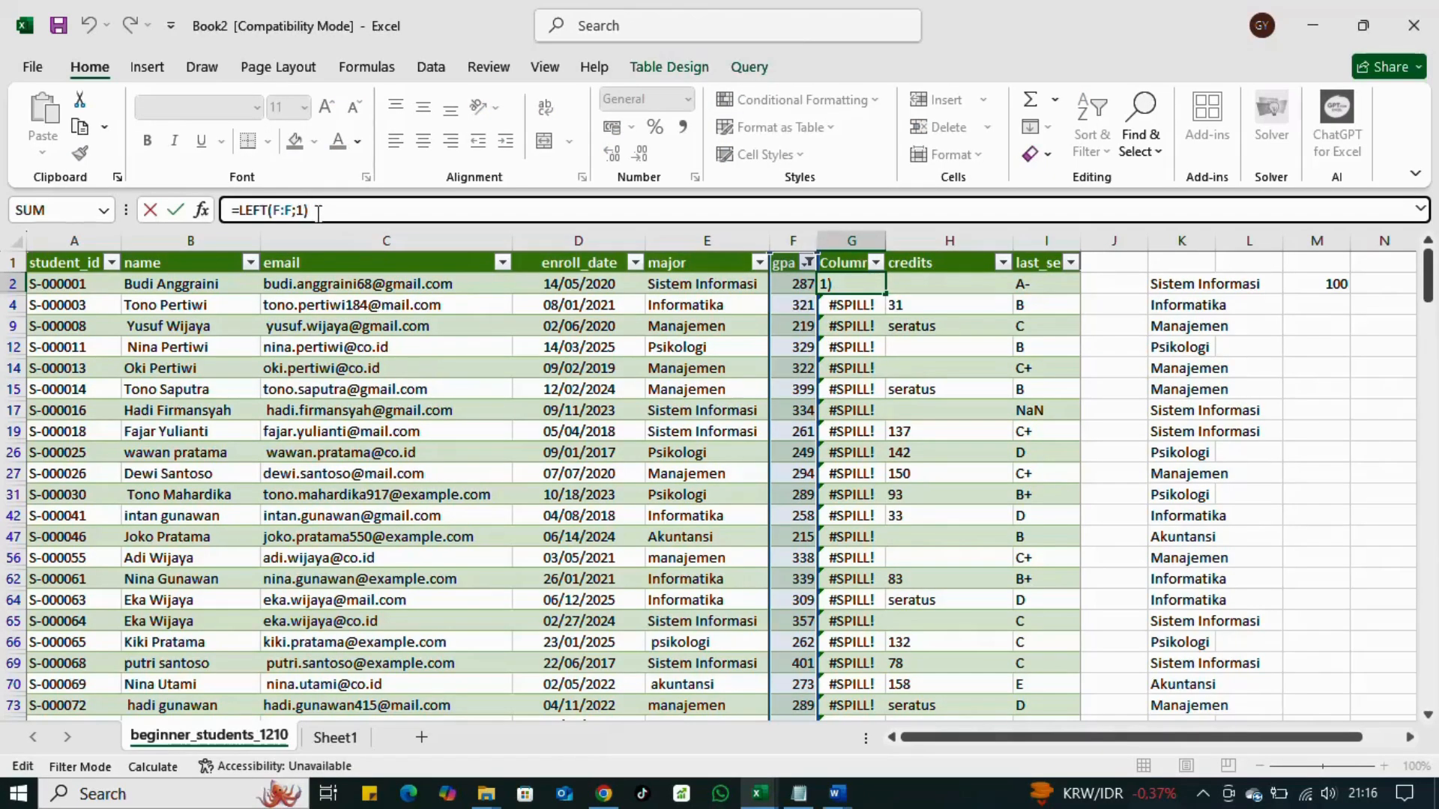
pyautogui.click(302, 211)
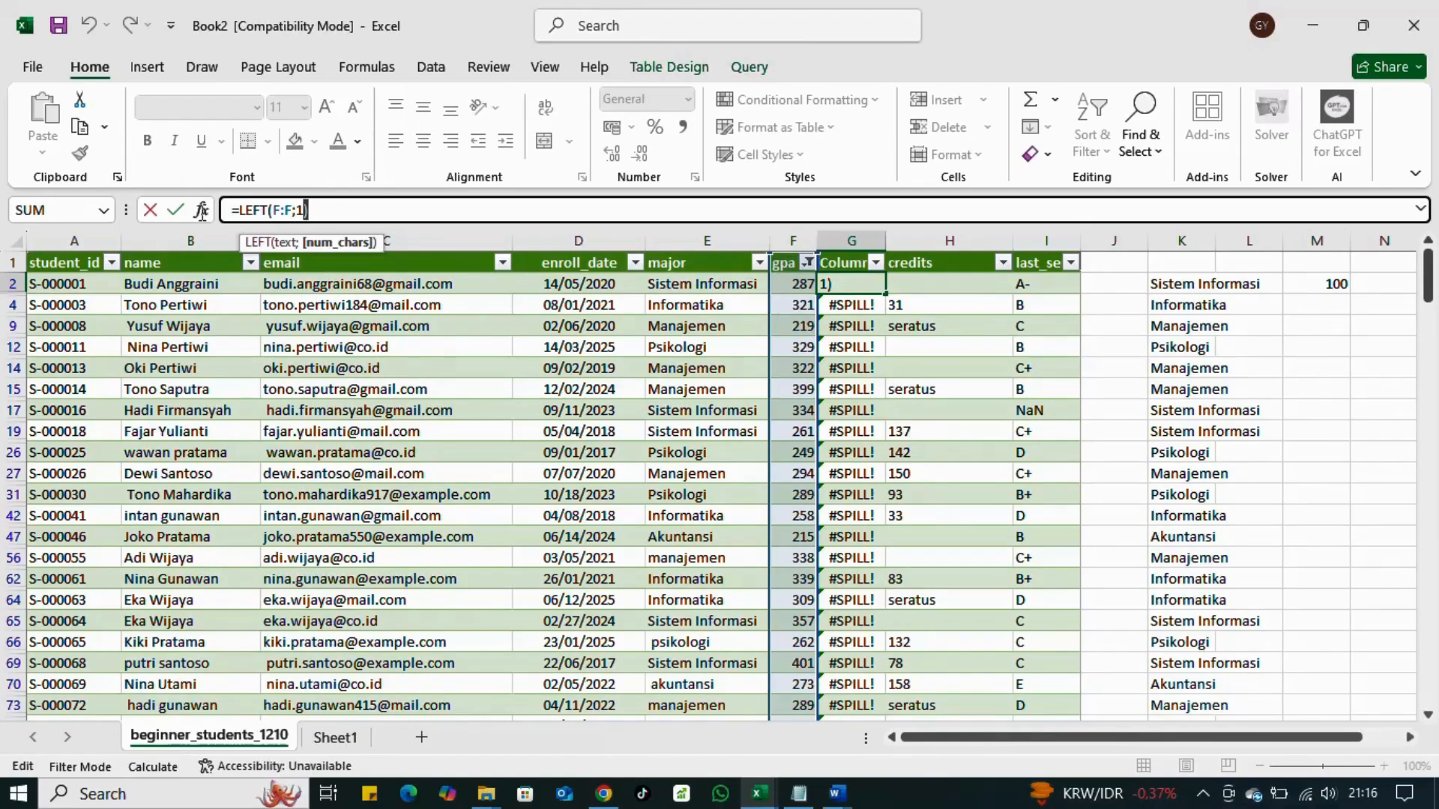
pyautogui.moveTo(202, 213); pyautogui.dragTo(117, 215)
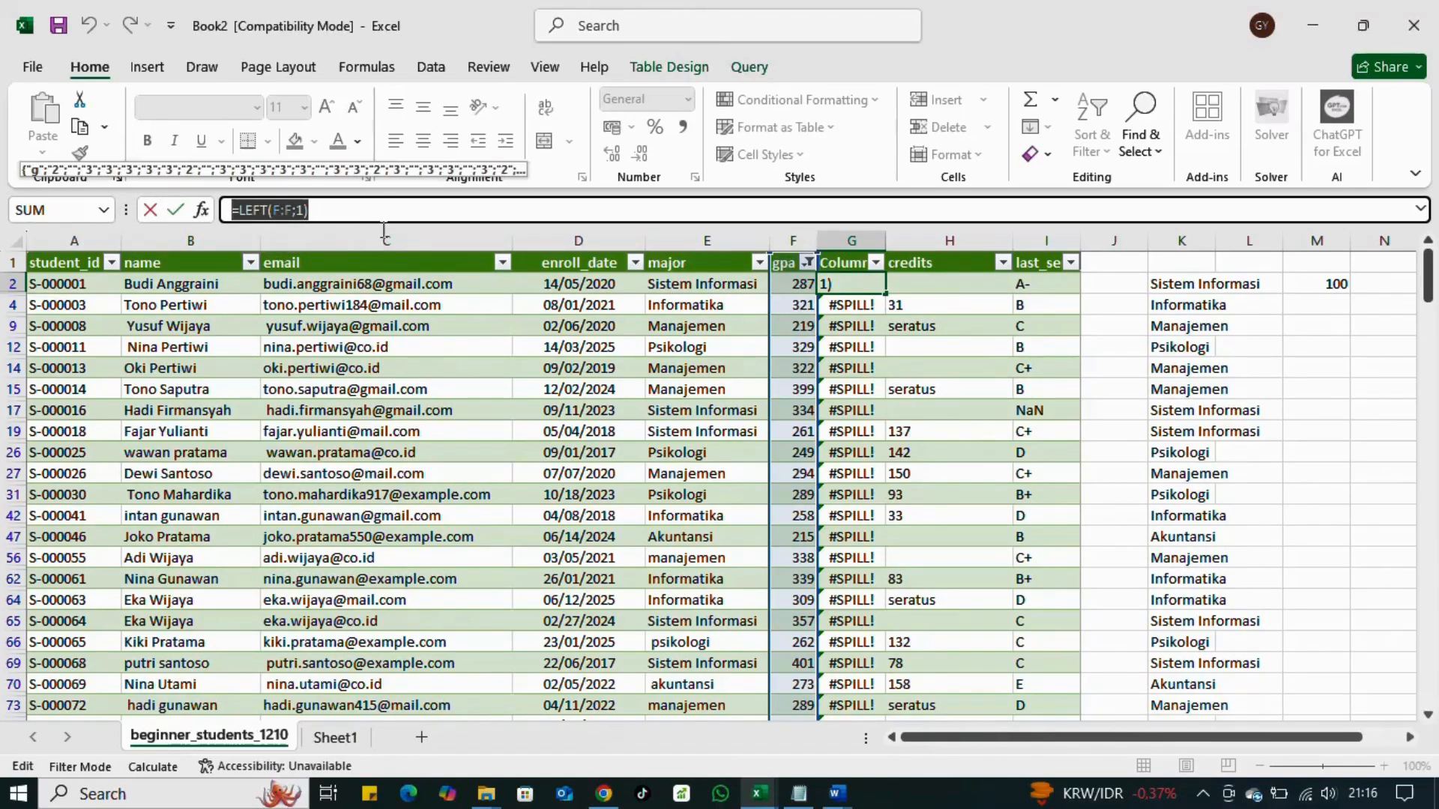
pyautogui.write('=RIGHT')
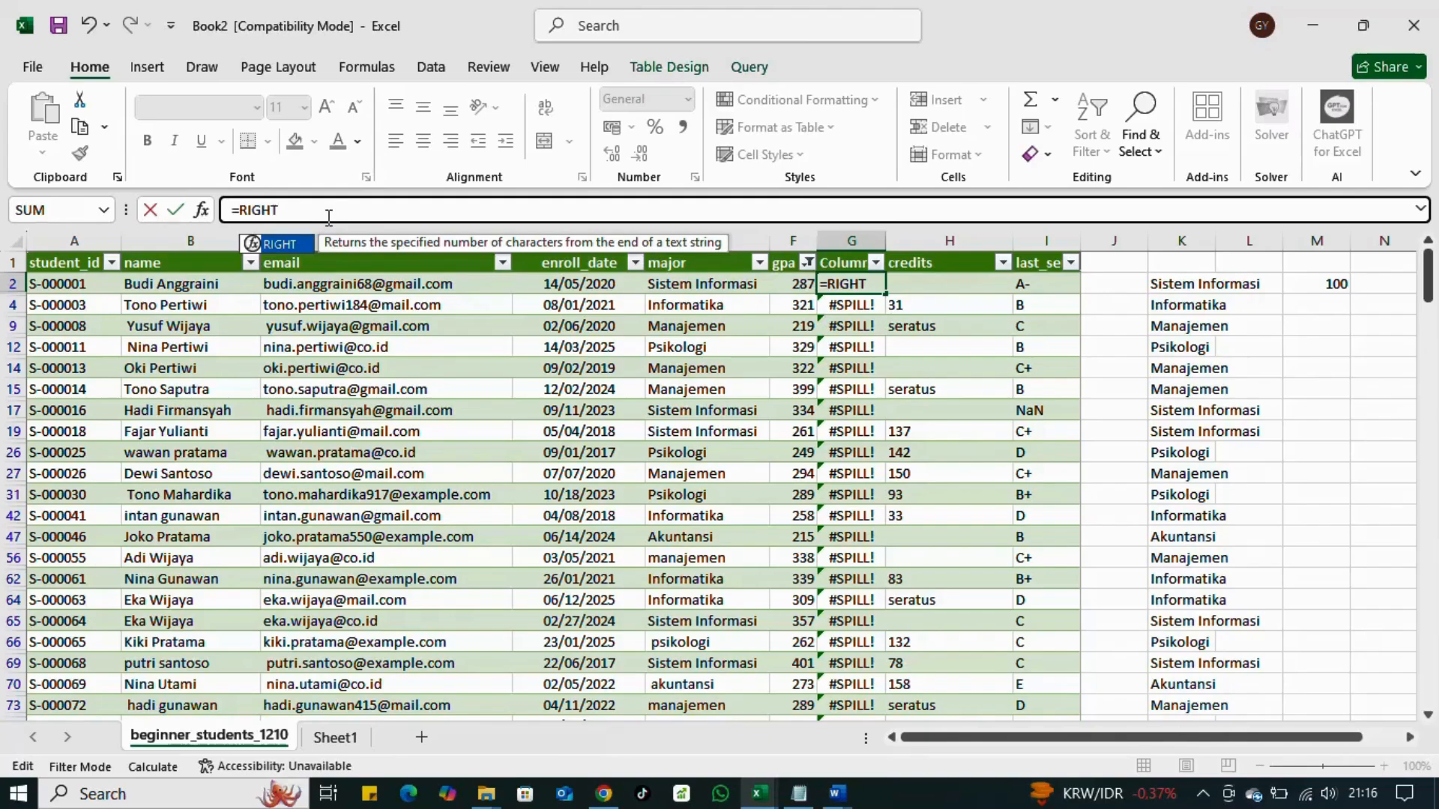
pyautogui.write('(')
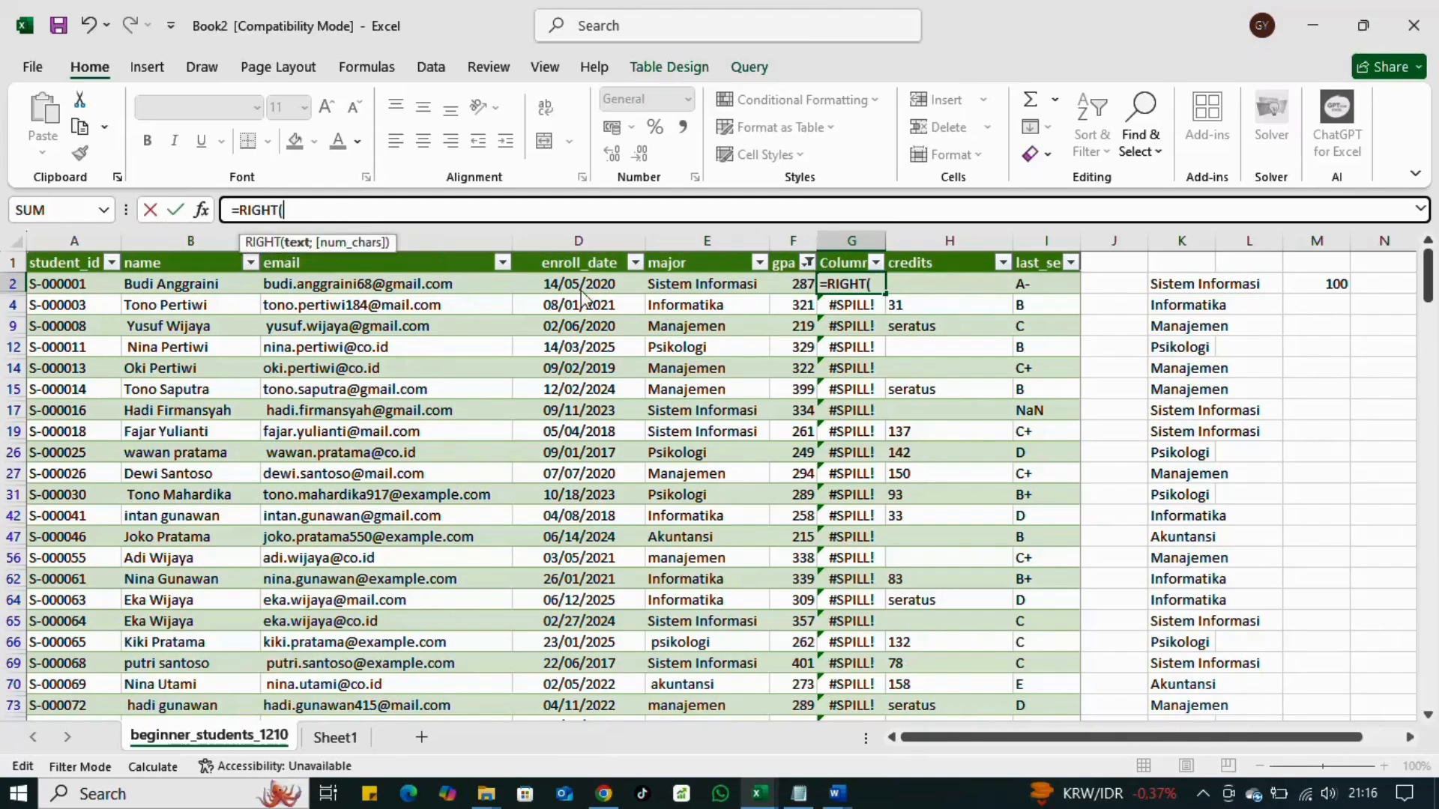
pyautogui.click(793, 241)
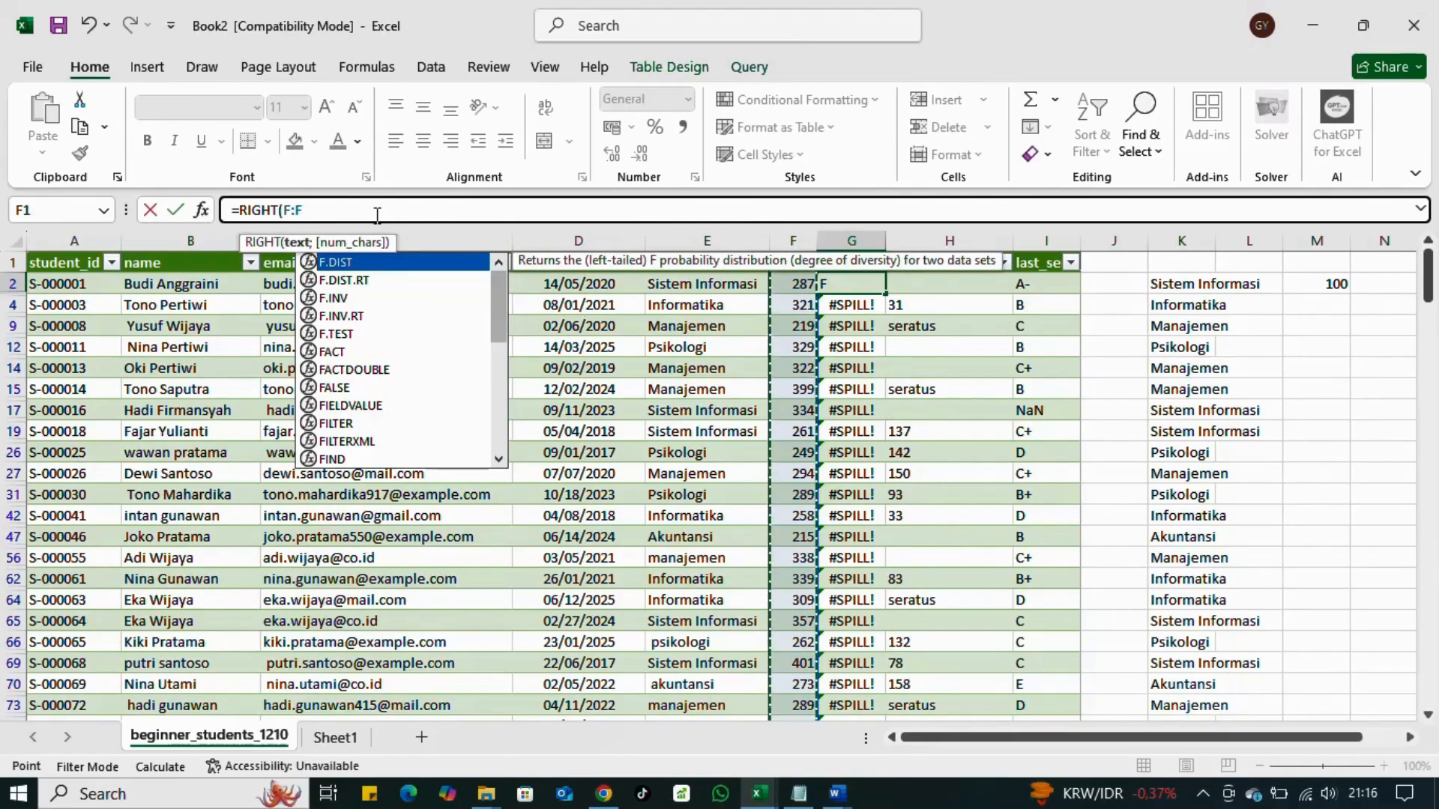
pyautogui.write(';",')
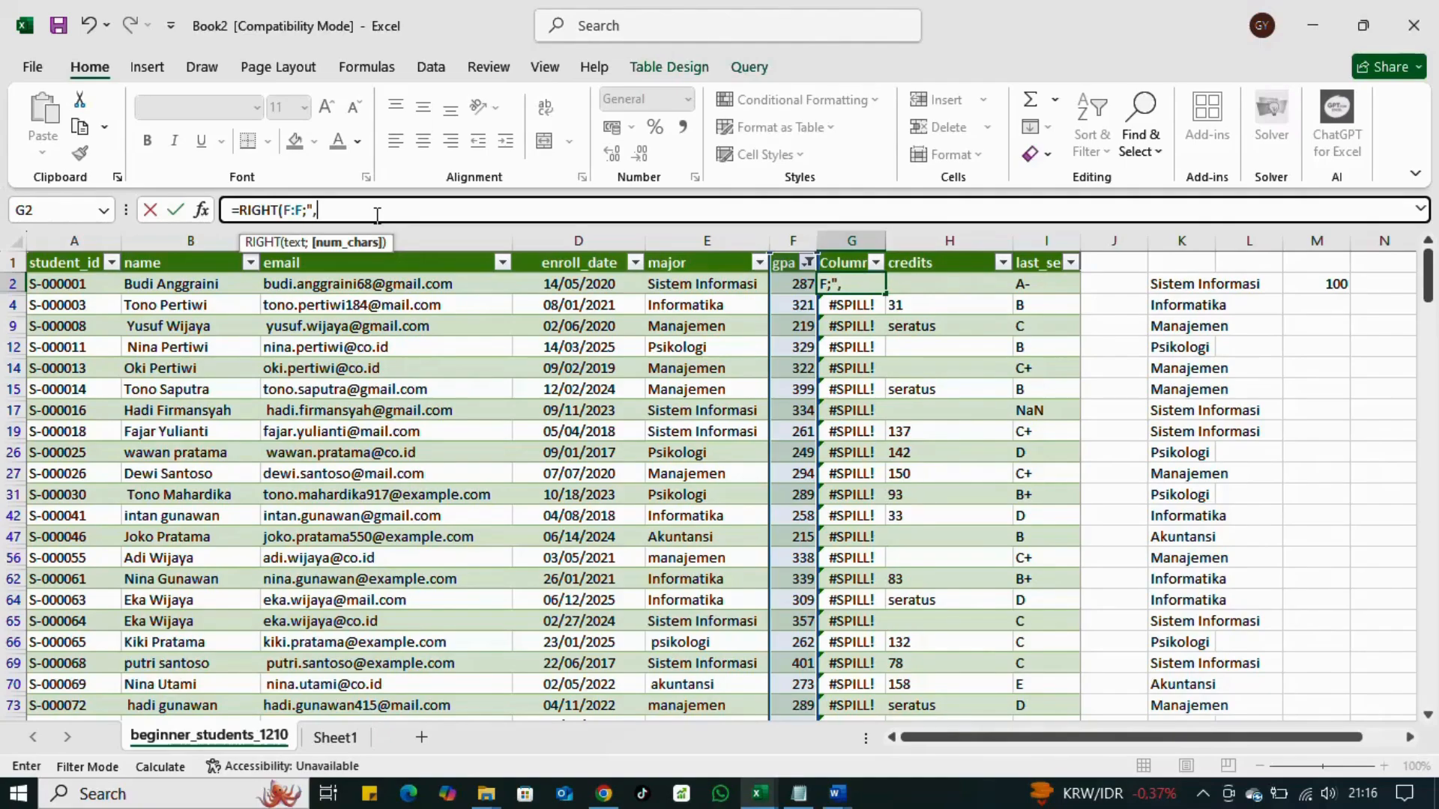
pyautogui.write('";2')
pyautogui.press('Return')
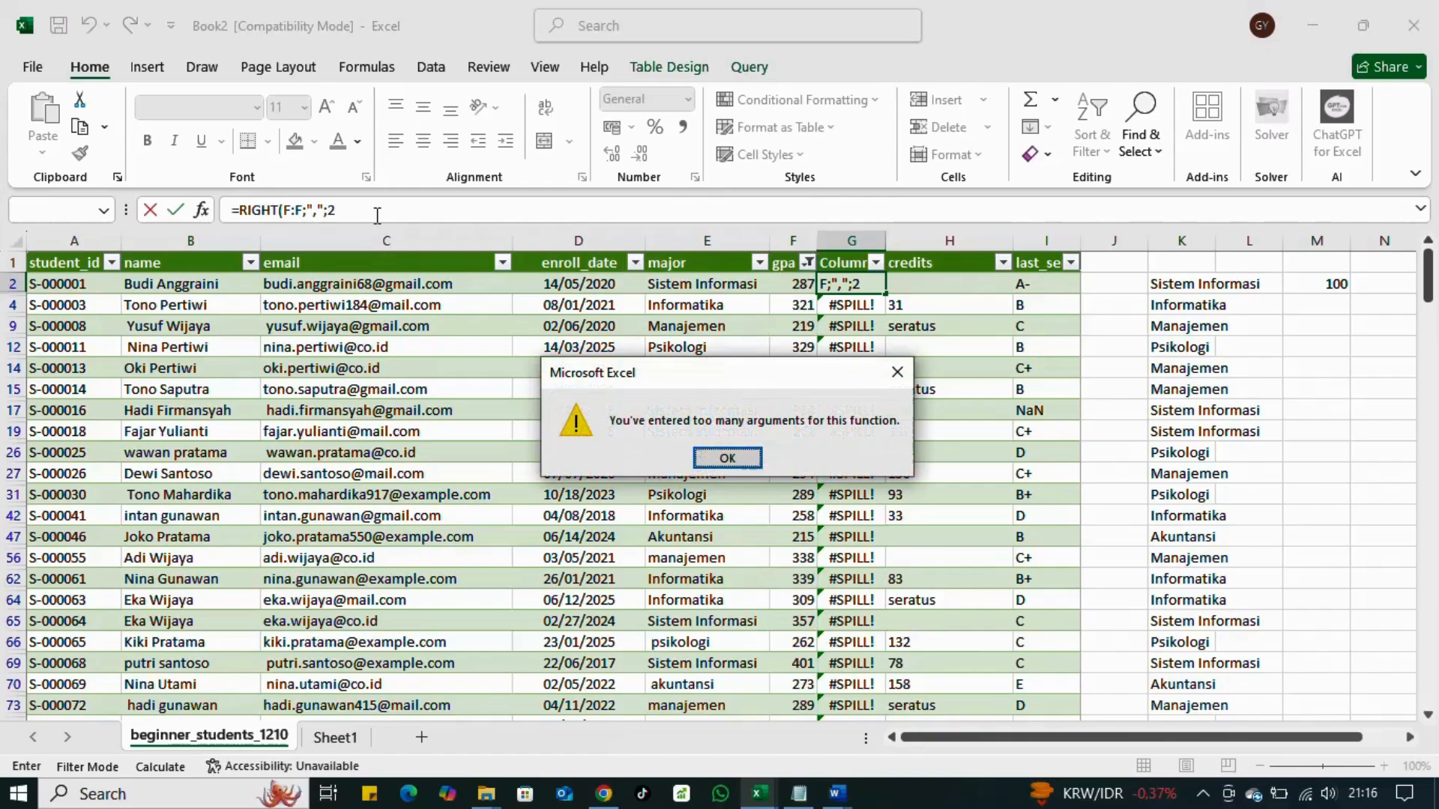
pyautogui.press('Return')
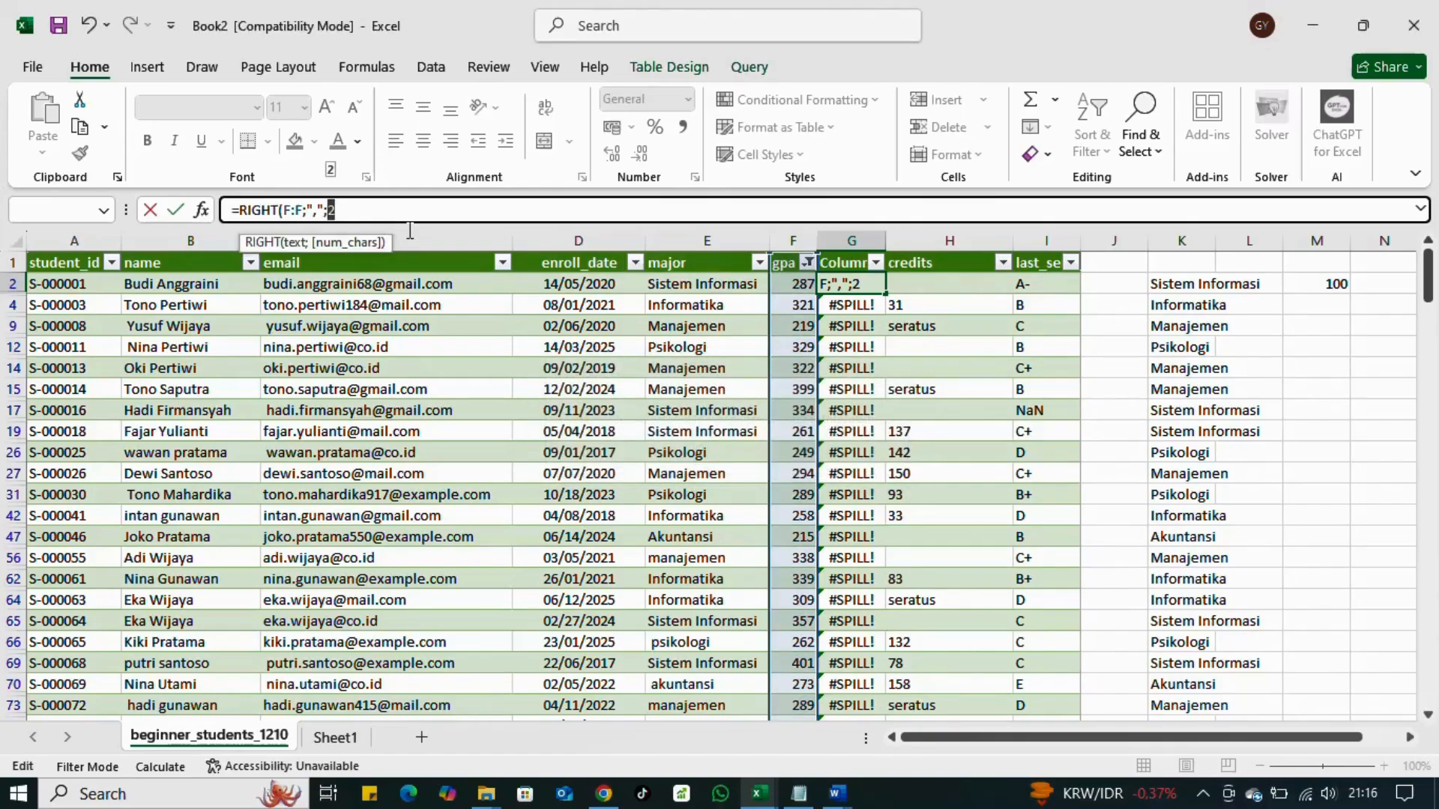
pyautogui.click(866, 327)
pyautogui.press('Escape')
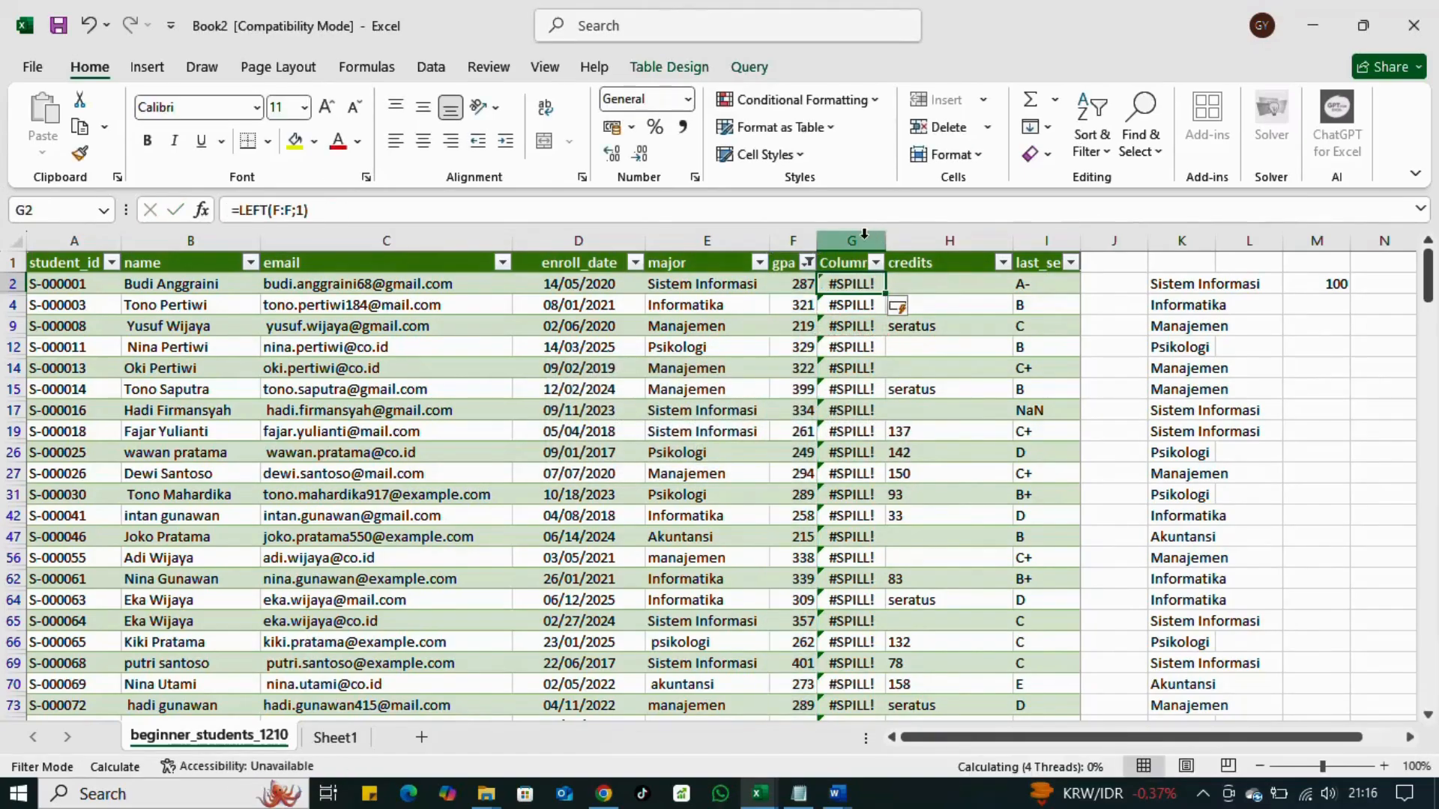
# Step: Delete the helper column G between gpa and credits from the sheet
pyautogui.hotkey('ctrl', 'a')
pyautogui.hotkey('ctrl', 'a')
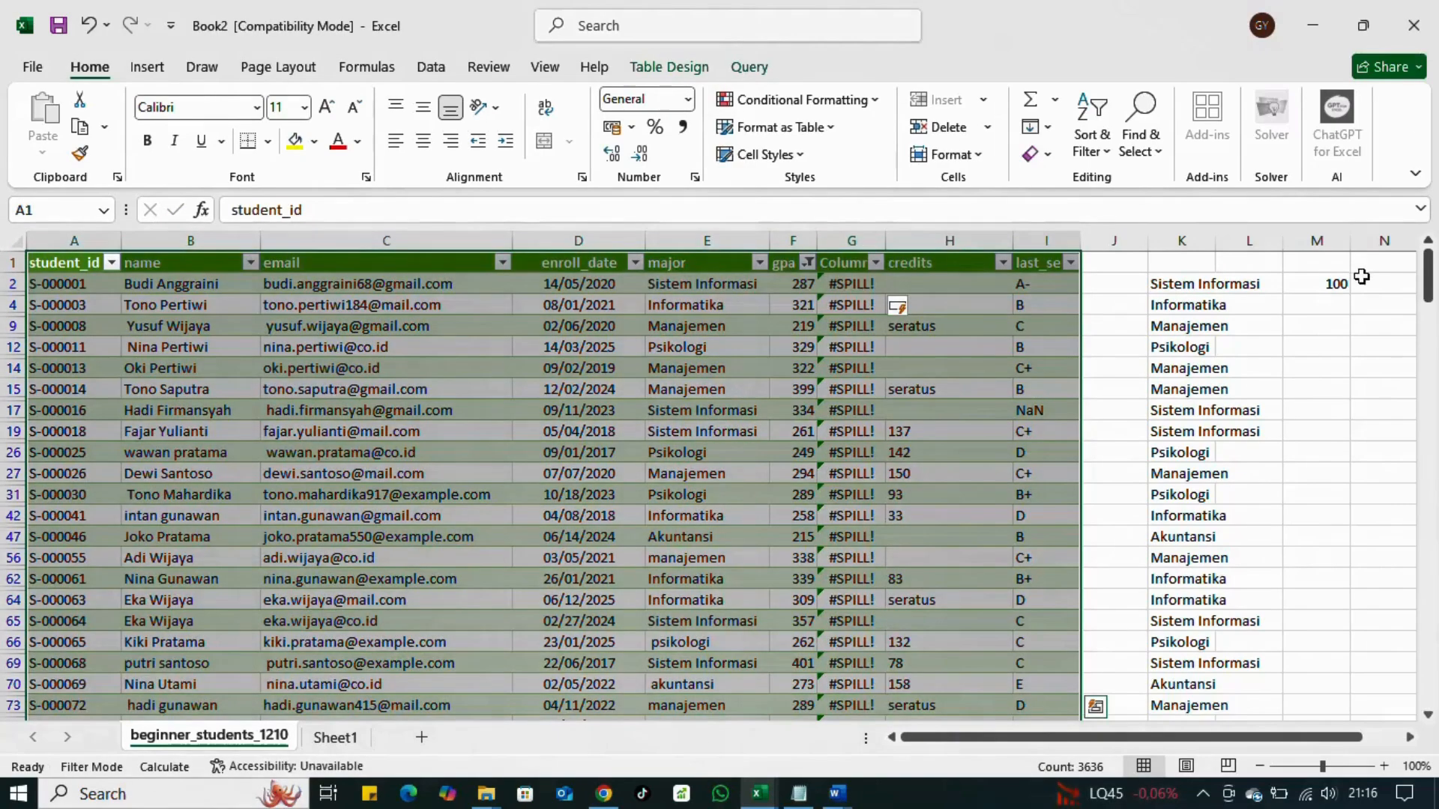
pyautogui.click(1312, 348)
pyautogui.click(1315, 285)
pyautogui.click(838, 242)
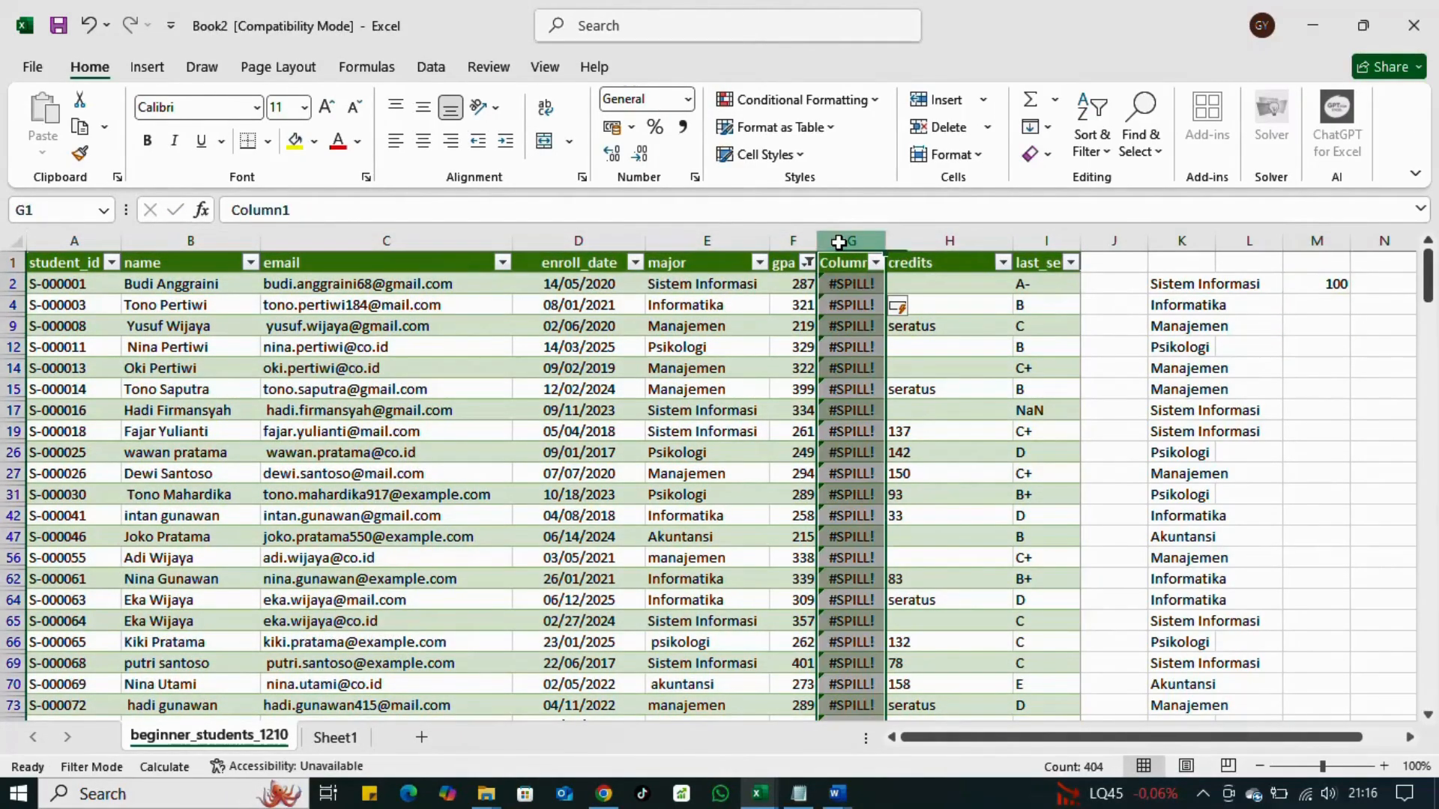
pyautogui.rightClick(841, 244)
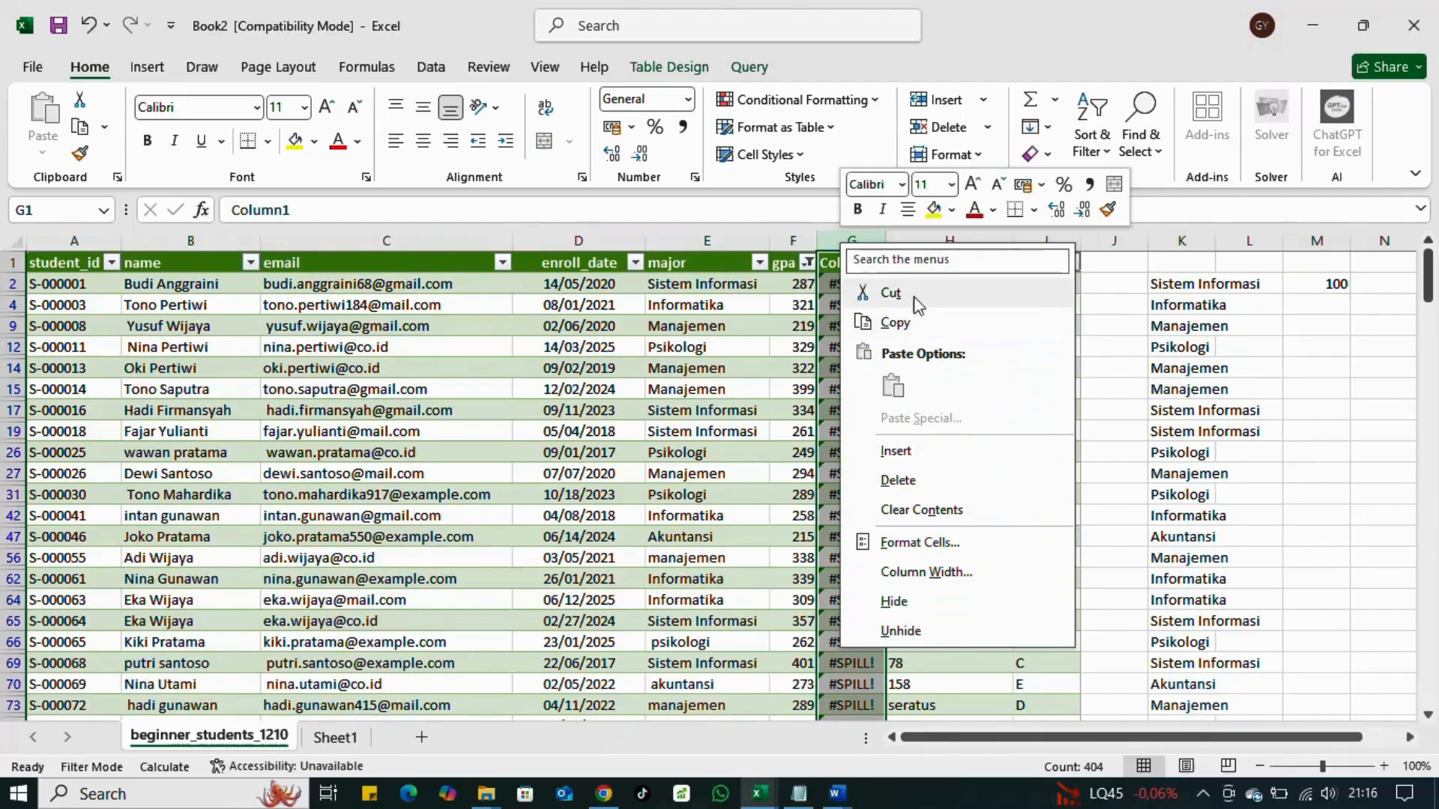
pyautogui.click(897, 479)
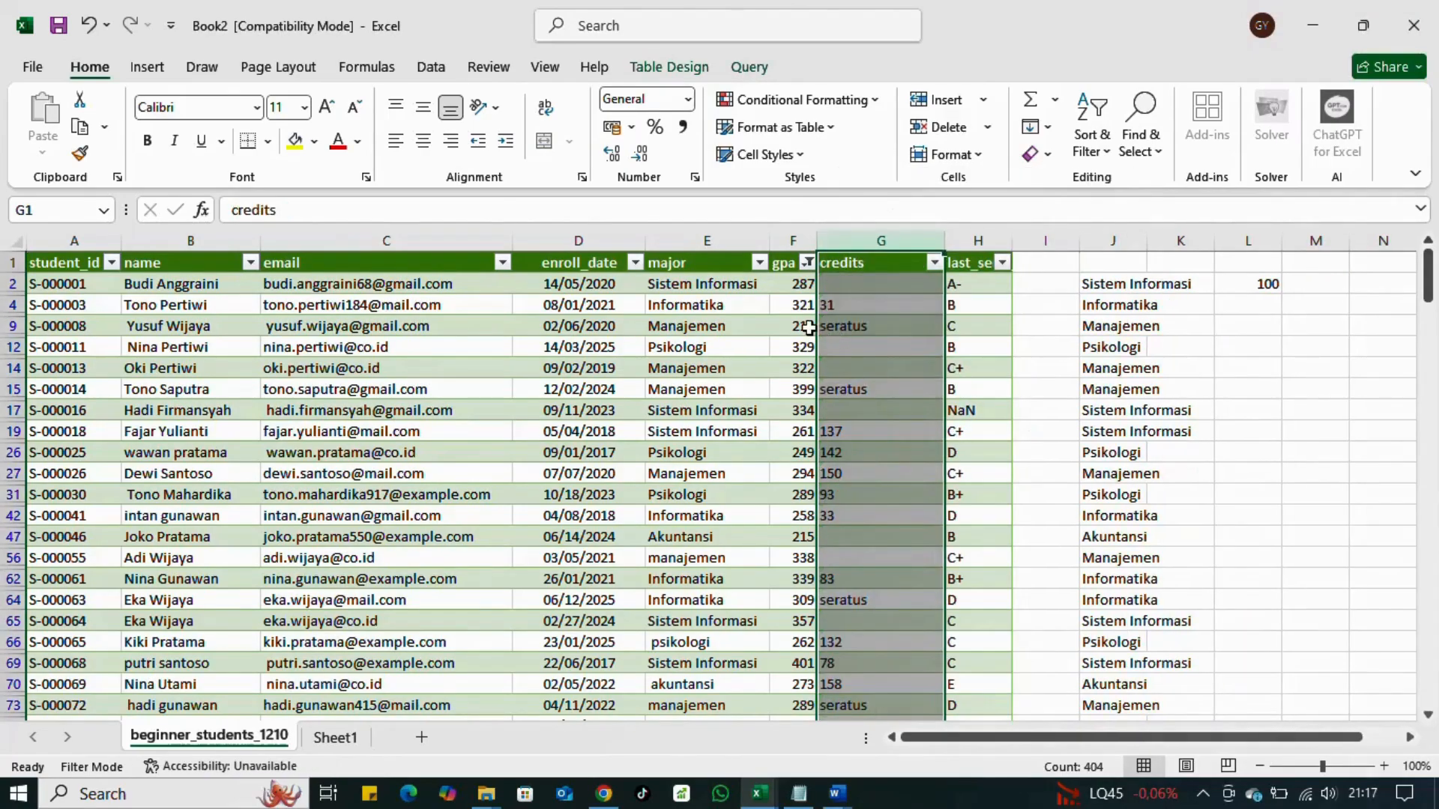
# Step: Convert the first gpa value in F2 to a decimal with the formula =287/L2
pyautogui.click(808, 328)
pyautogui.click(803, 285)
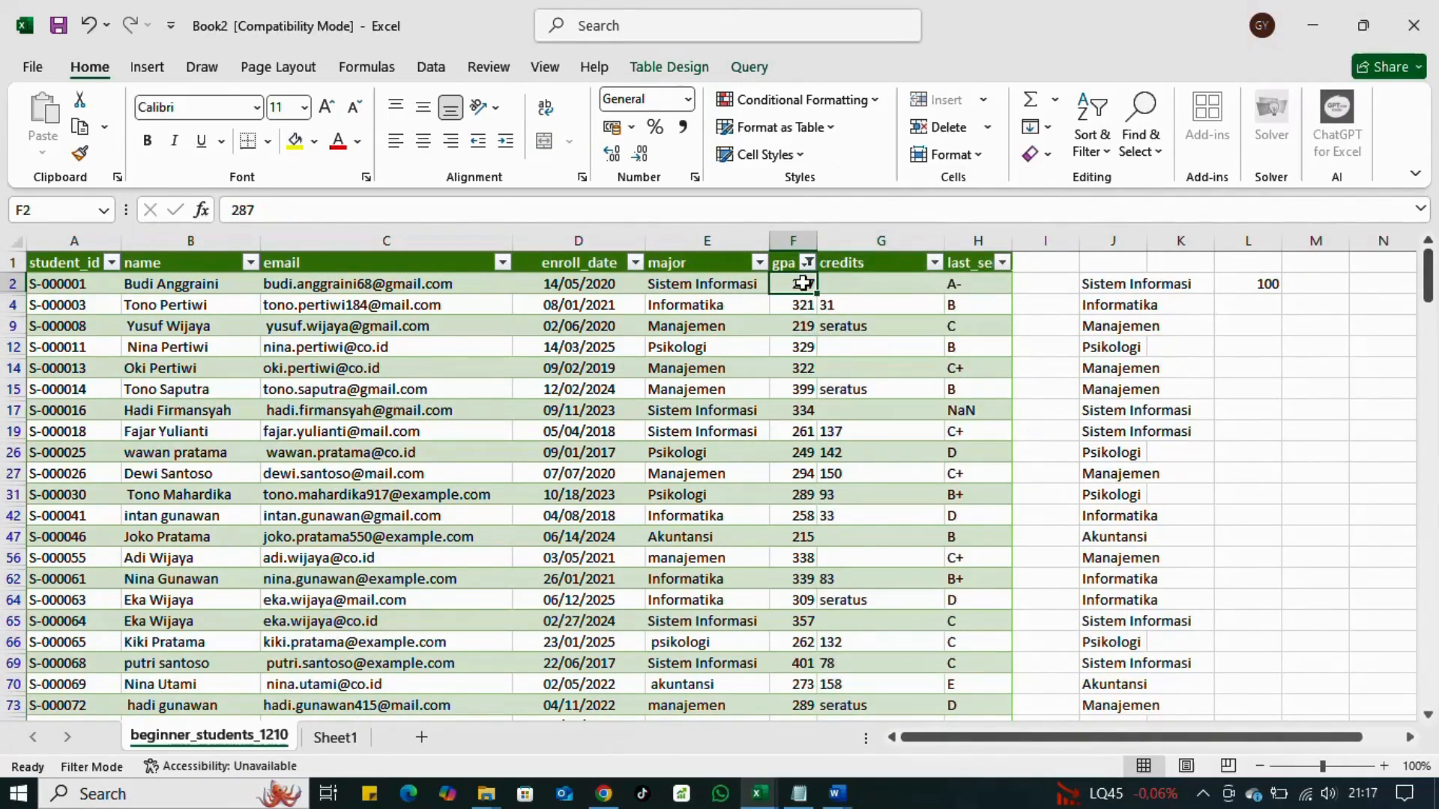
pyautogui.click(233, 214)
pyautogui.write('=287')
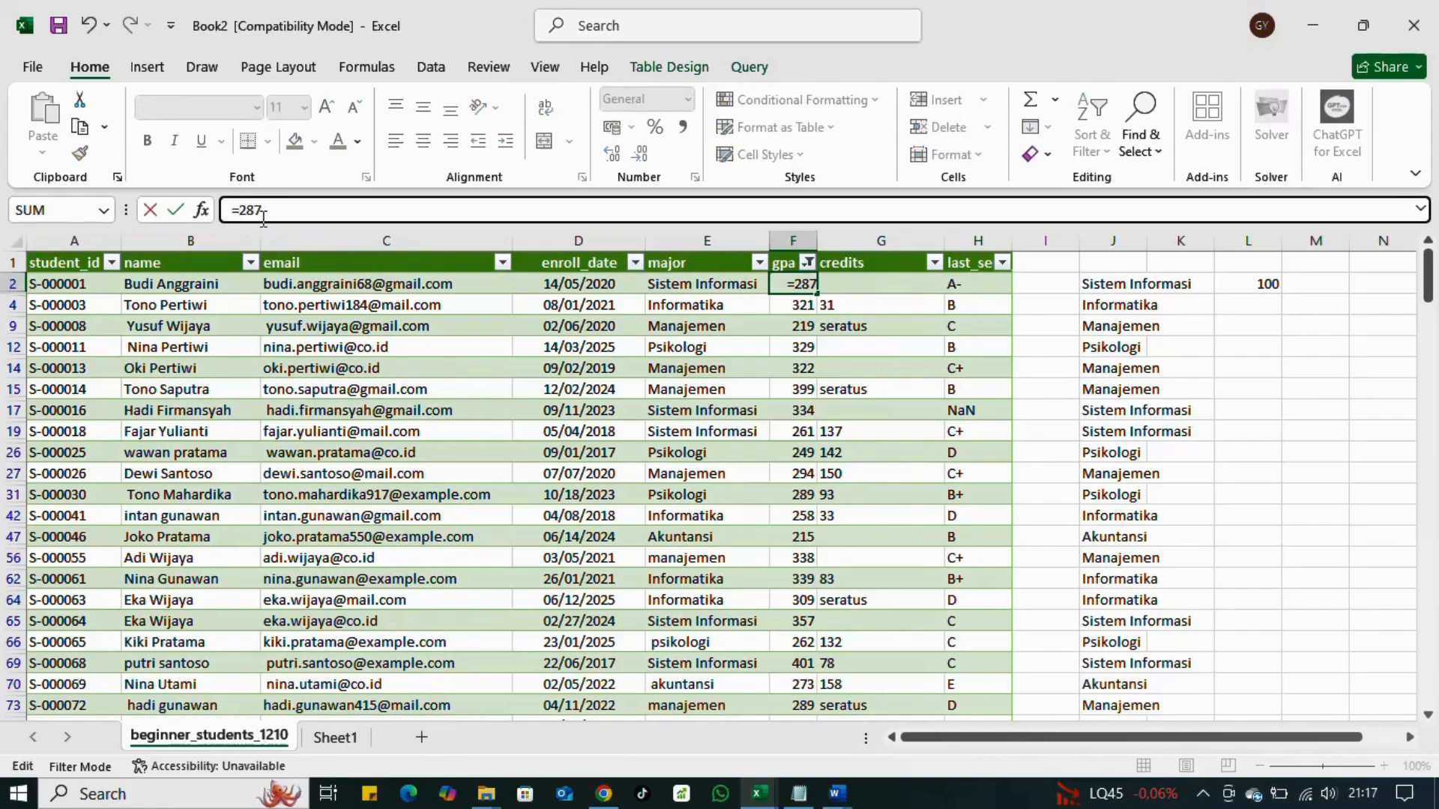
pyautogui.write('/')
pyautogui.click(1244, 289)
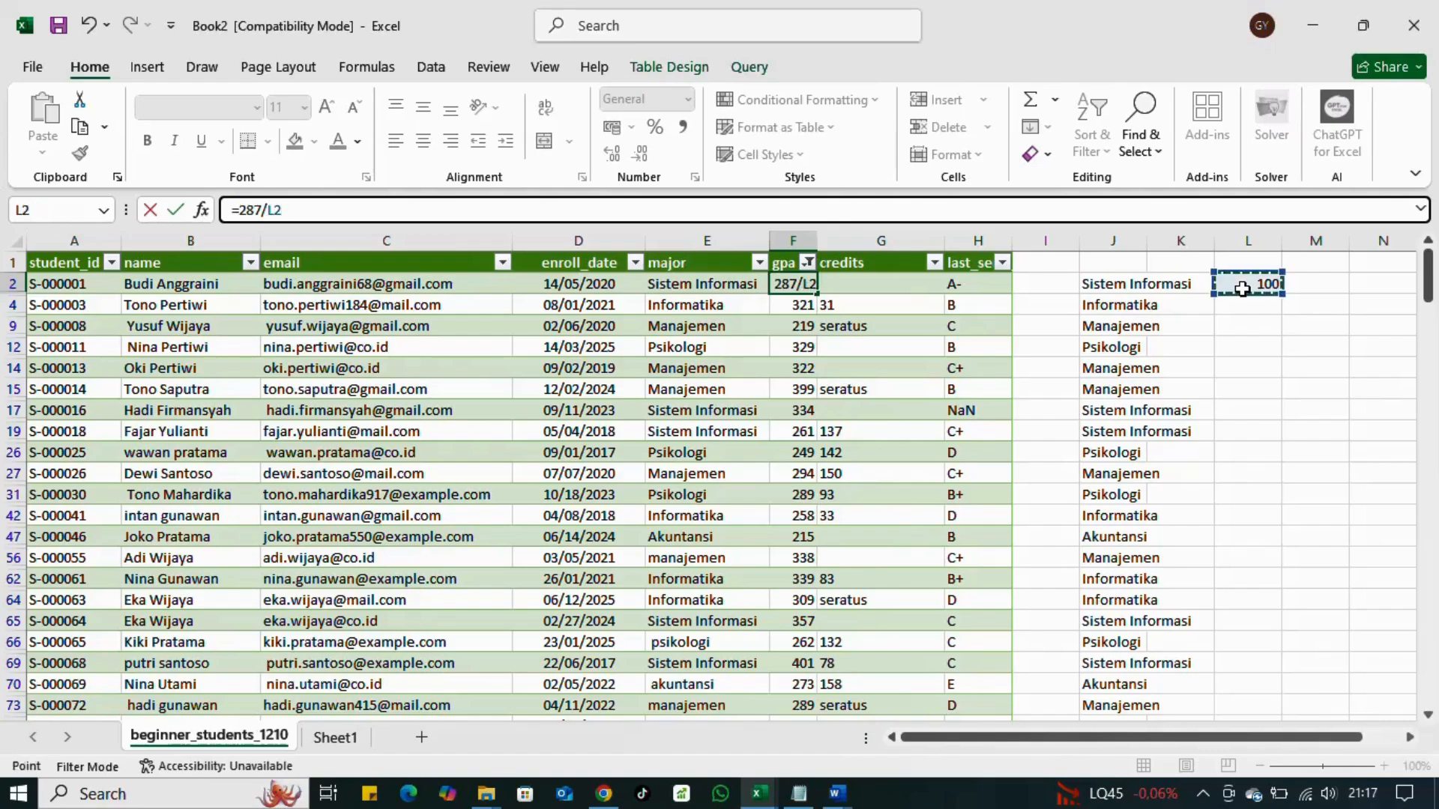
pyautogui.press('Return')
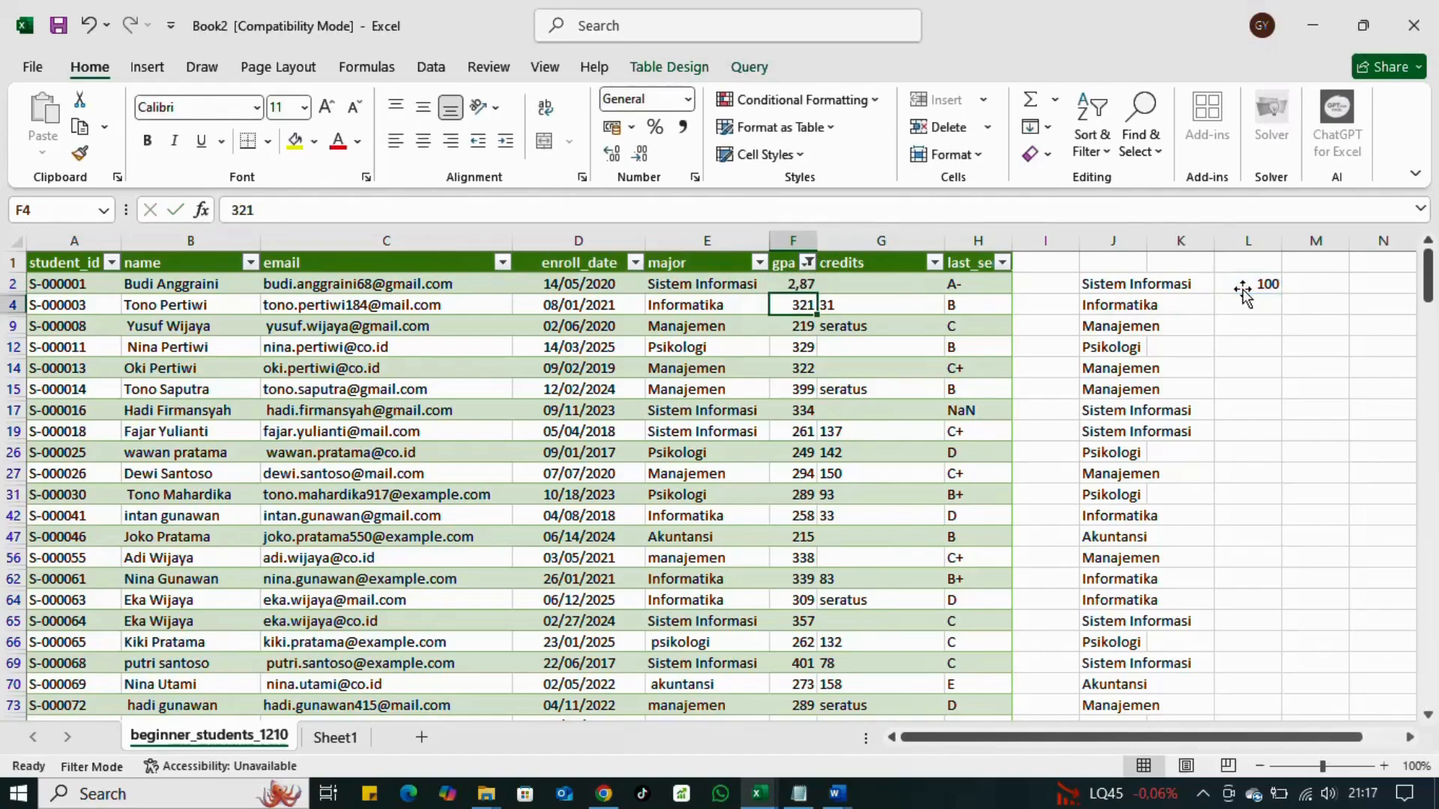
pyautogui.click(799, 283)
pyautogui.moveTo(791, 684); pyautogui.dragTo(793, 719)
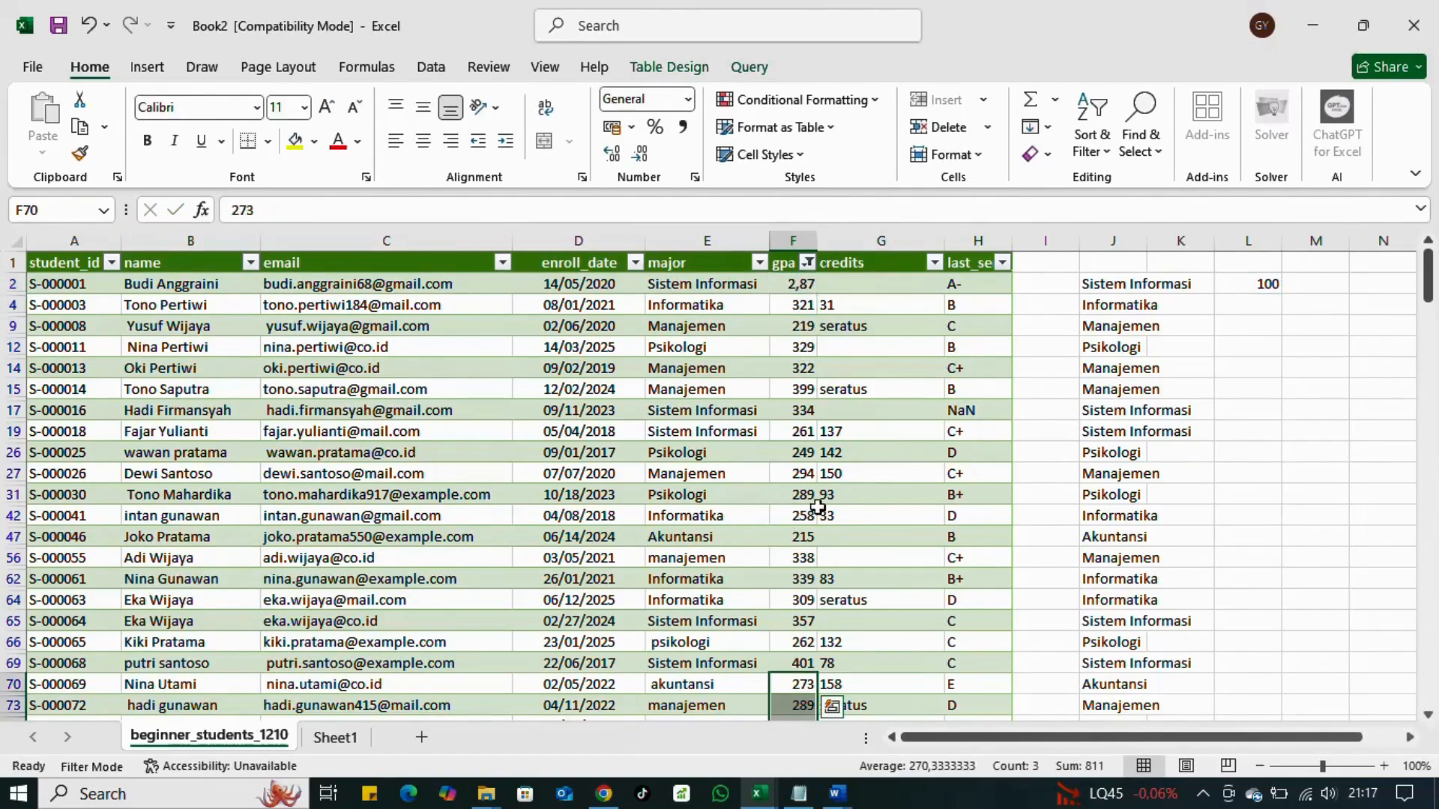
pyautogui.click(804, 305)
pyautogui.click(802, 285)
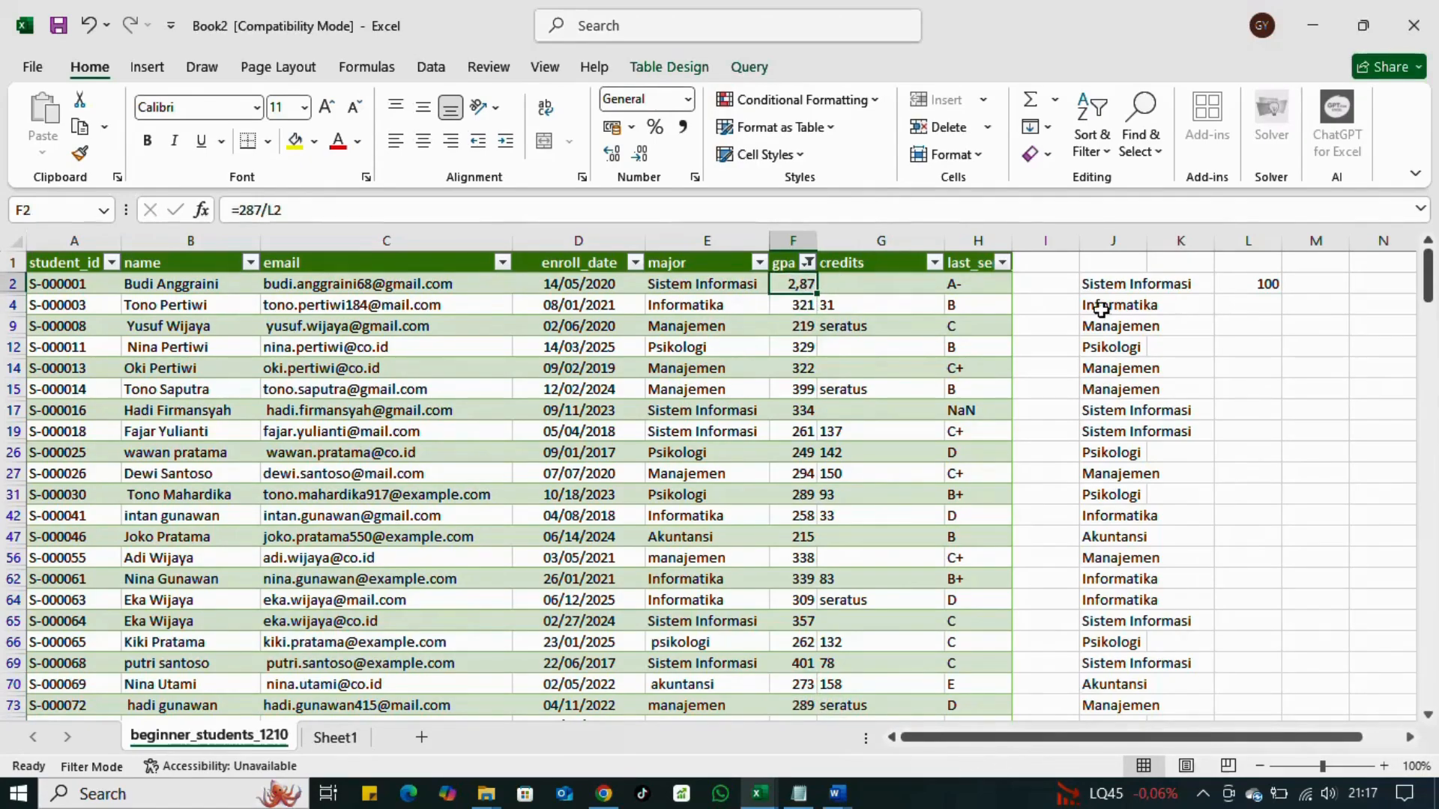
# Step: Camouflage the divisor 100 in L2 with a pale grey fill and a similarly pale font colour
pyautogui.click(1241, 275)
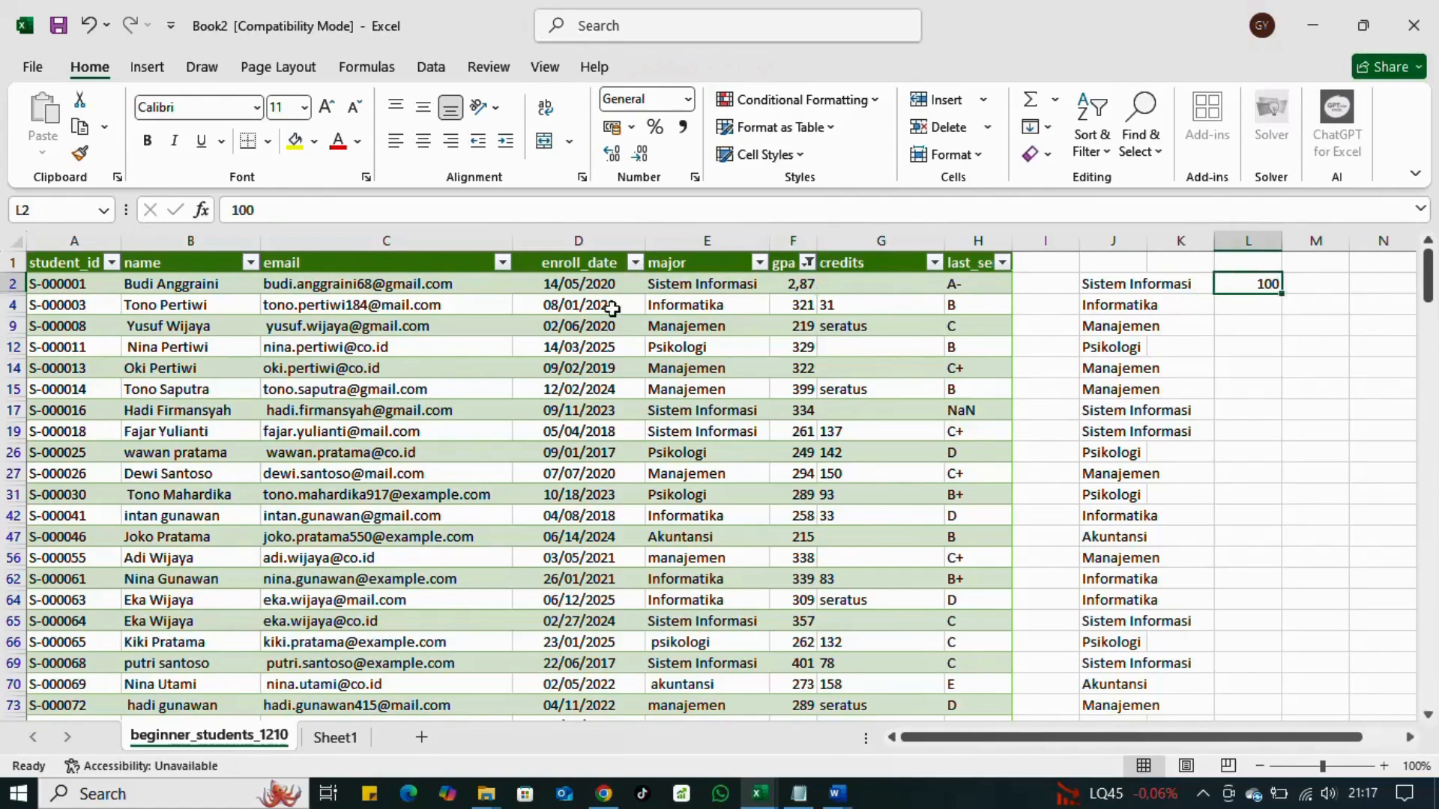
pyautogui.click(308, 144)
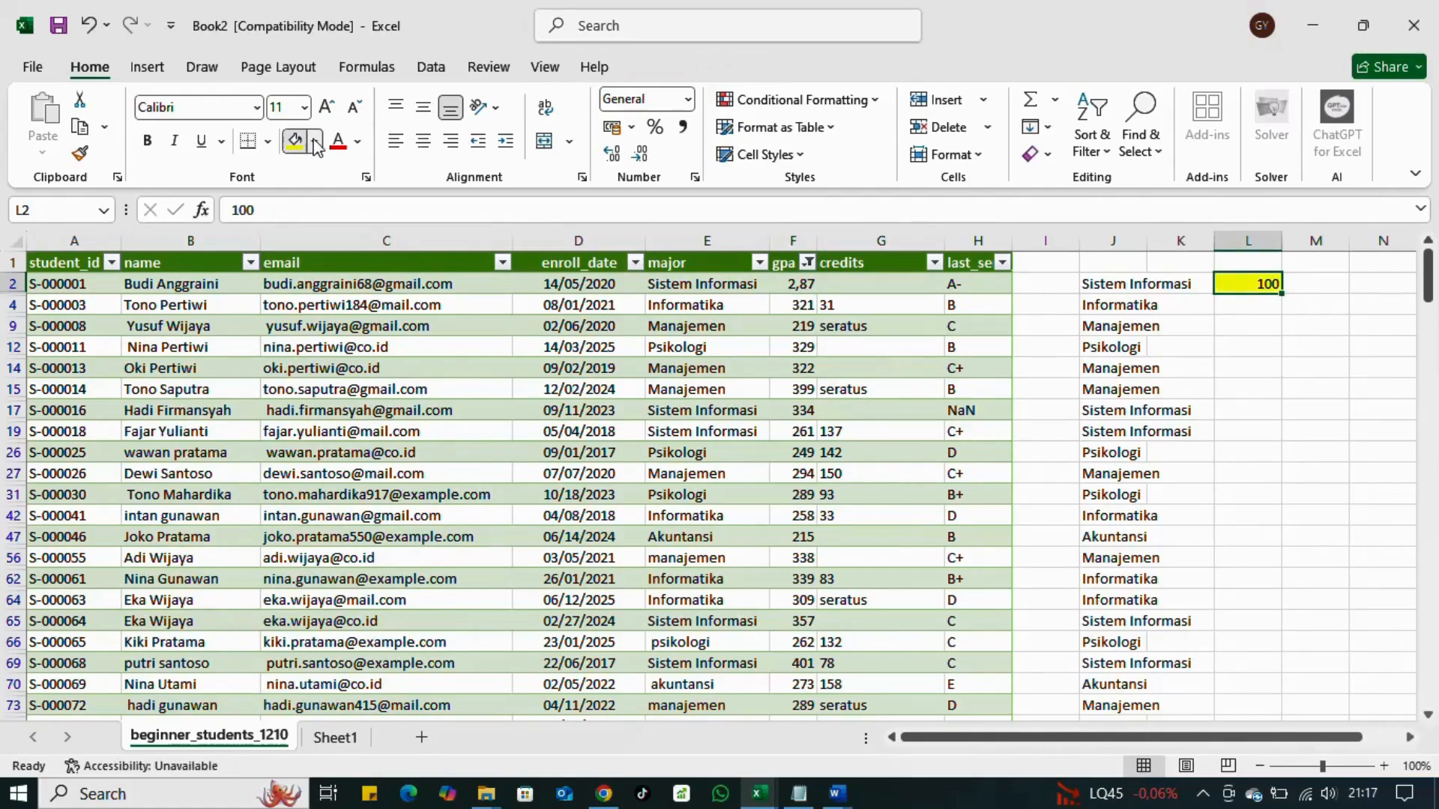
pyautogui.click(314, 141)
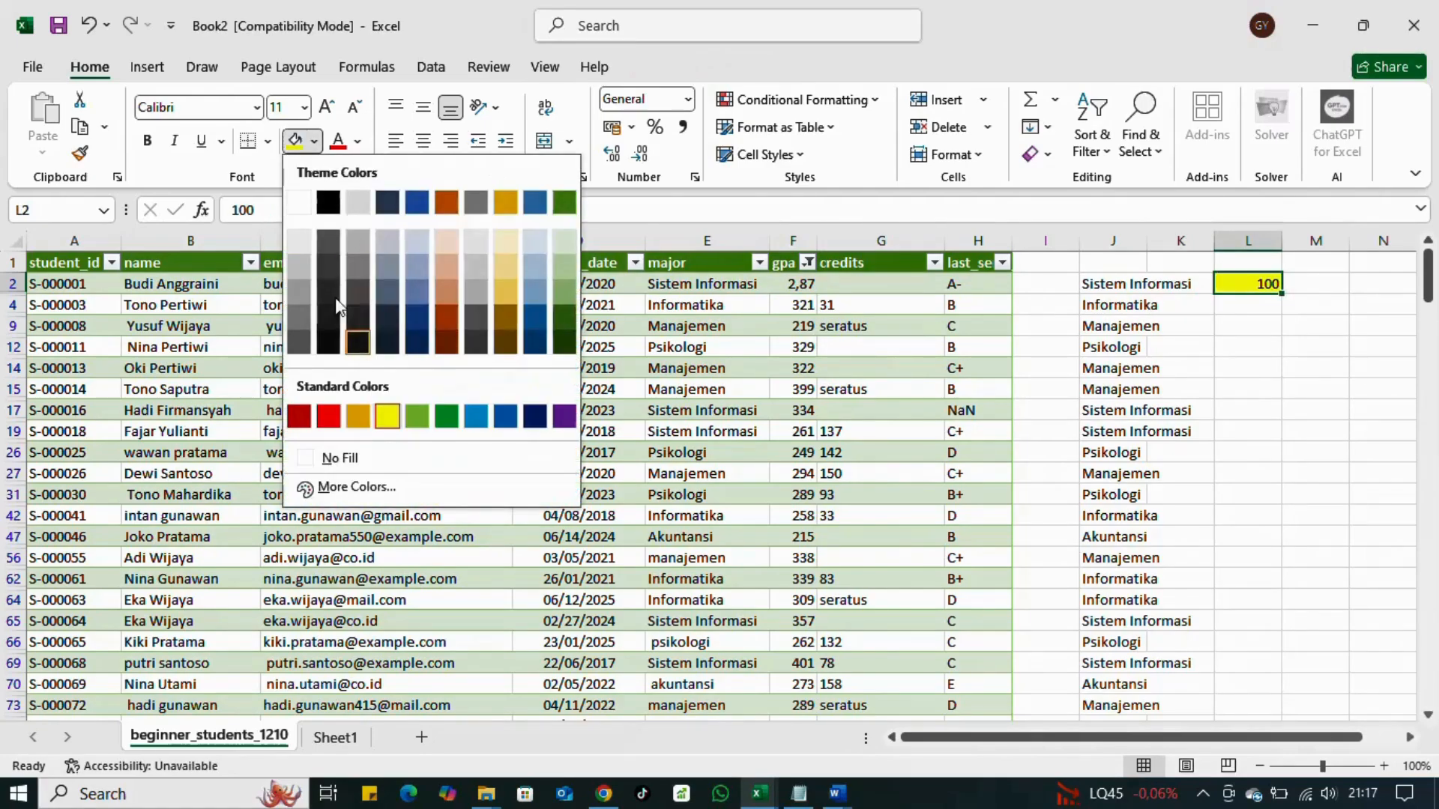
pyautogui.click(297, 247)
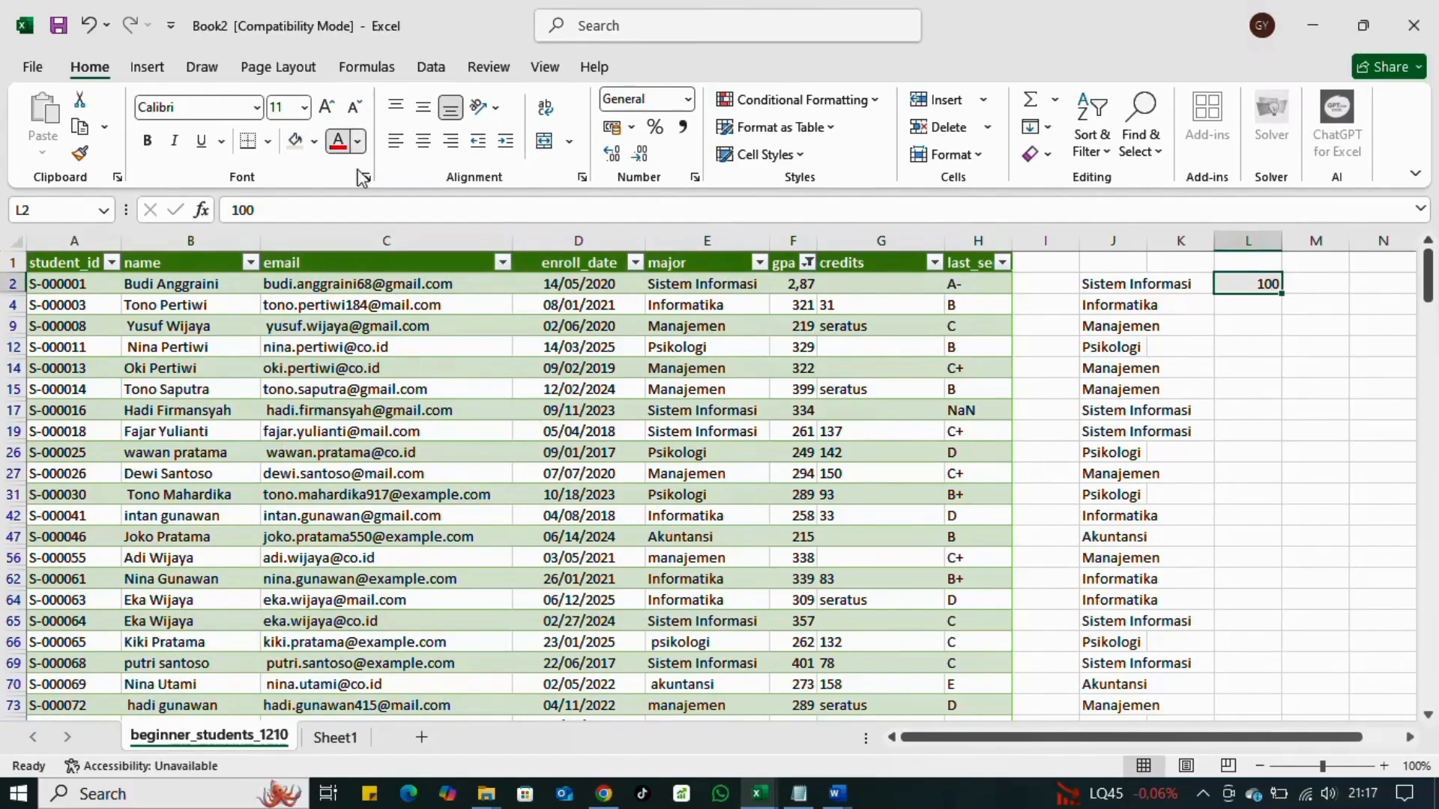
pyautogui.click(358, 141)
pyautogui.click(342, 236)
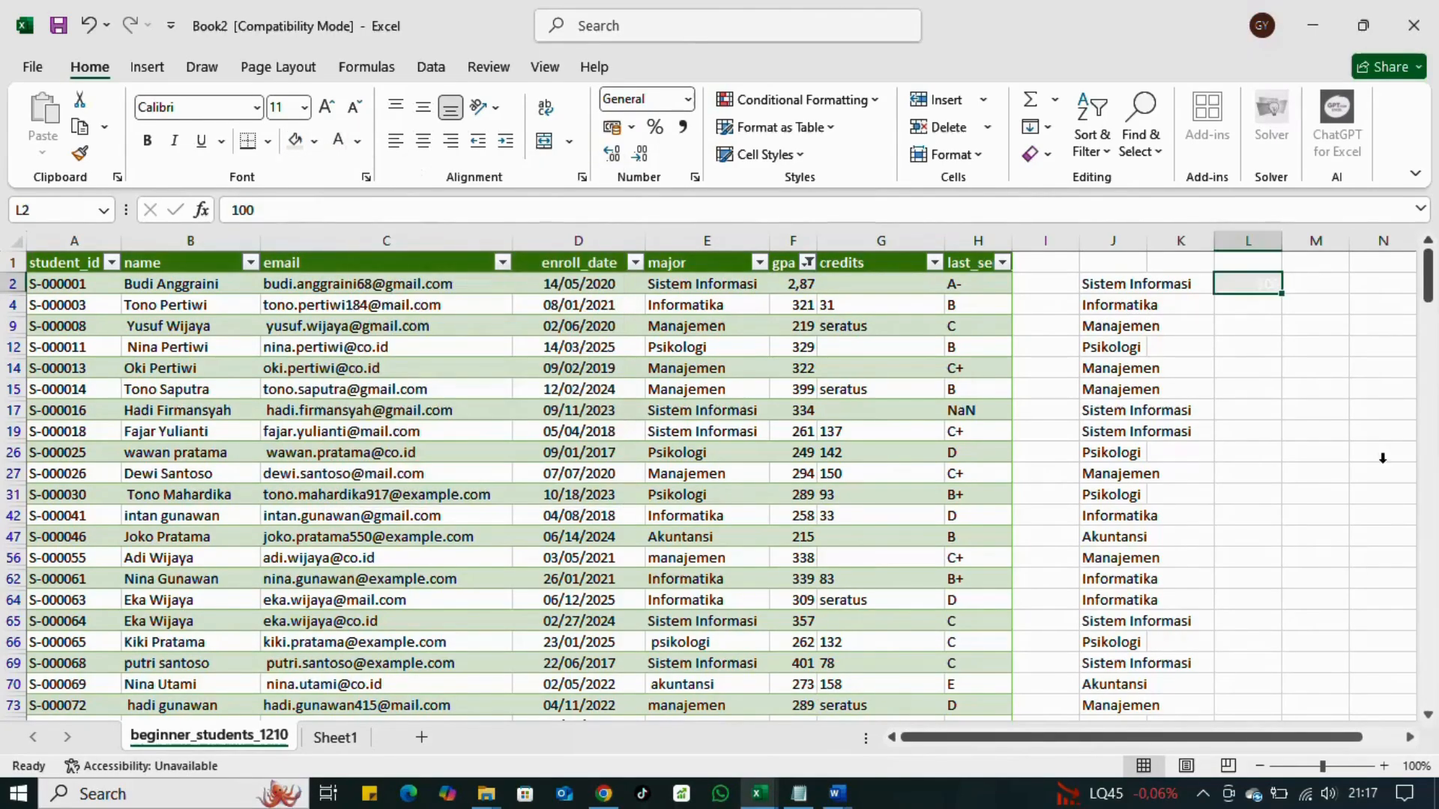
pyautogui.click(1316, 388)
pyautogui.click(1266, 285)
# Step: Restore the first gpa value in F2 to 287 in place of the division formula
pyautogui.click(798, 282)
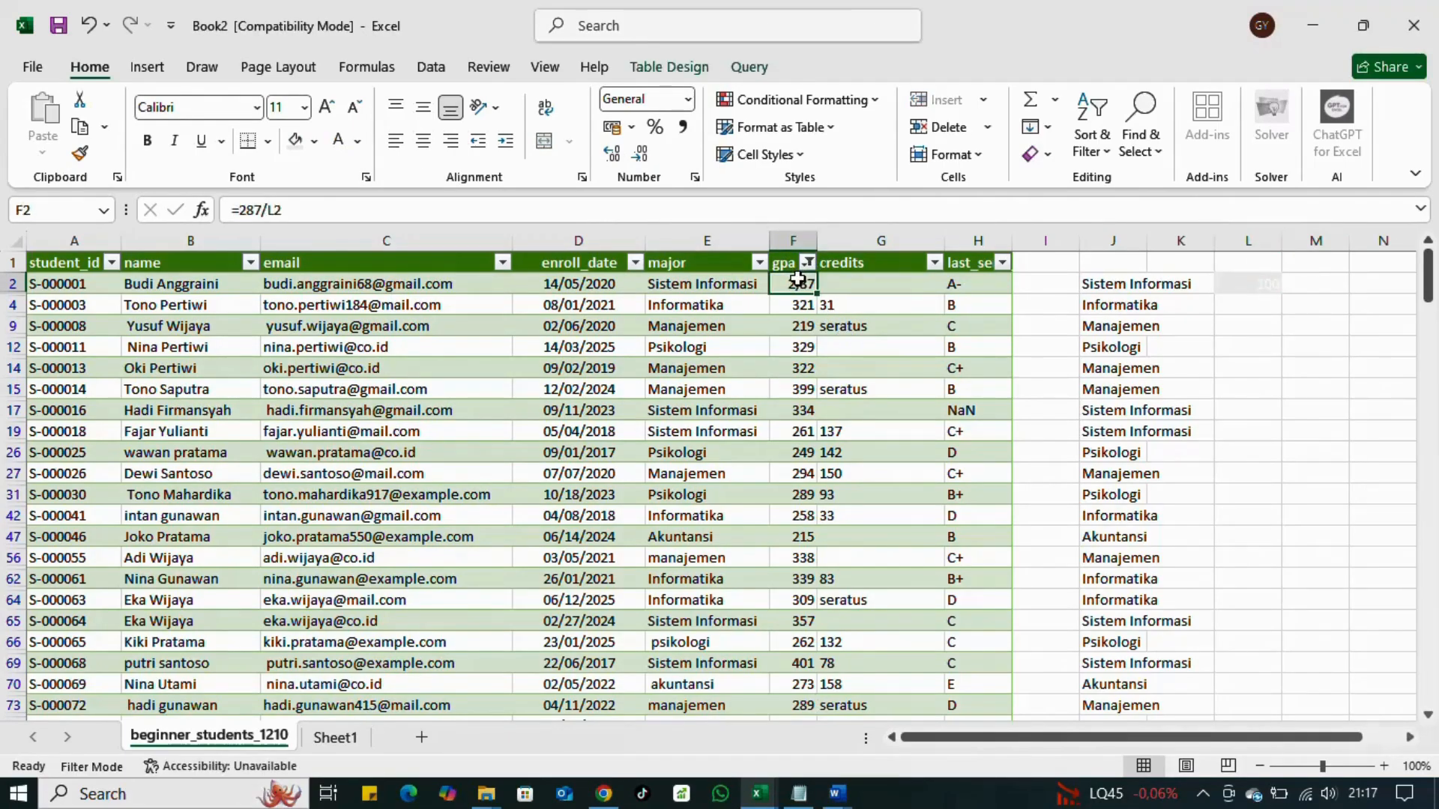
pyautogui.hotkey('ctrl', 'z')
pyautogui.press('Down')
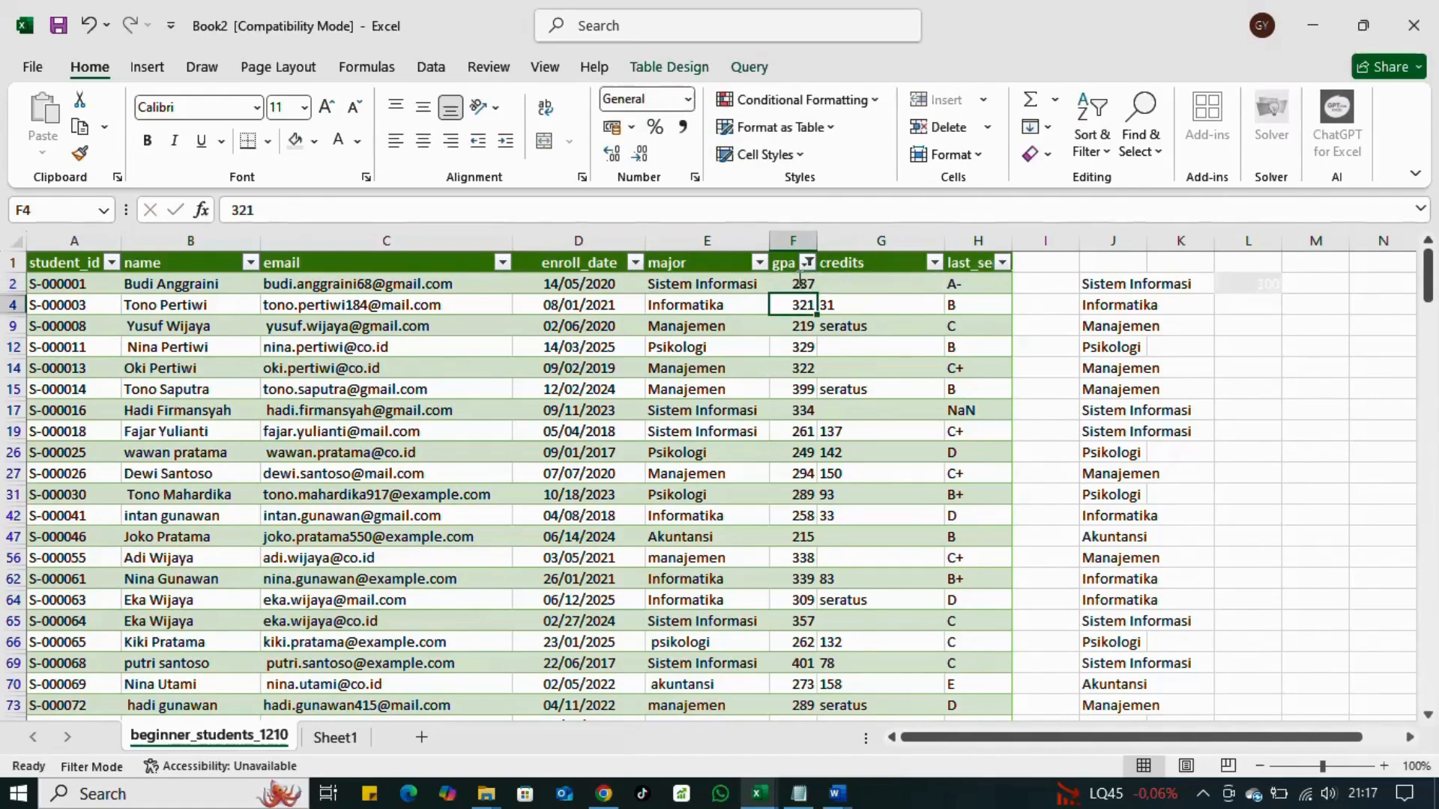
# Step: Include the blank entries in the gpa column filter so that every row of the table is shown
pyautogui.click(871, 344)
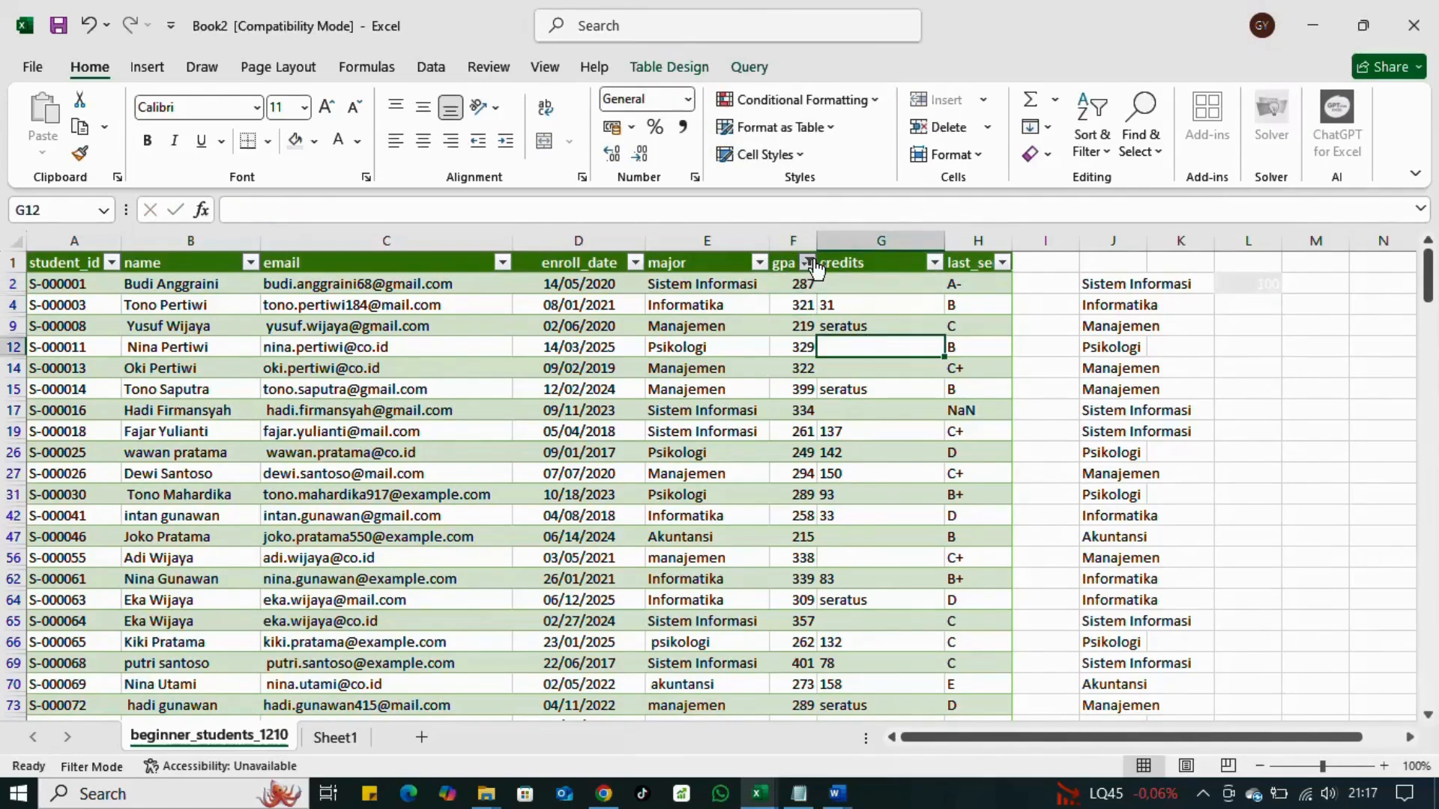
pyautogui.click(808, 262)
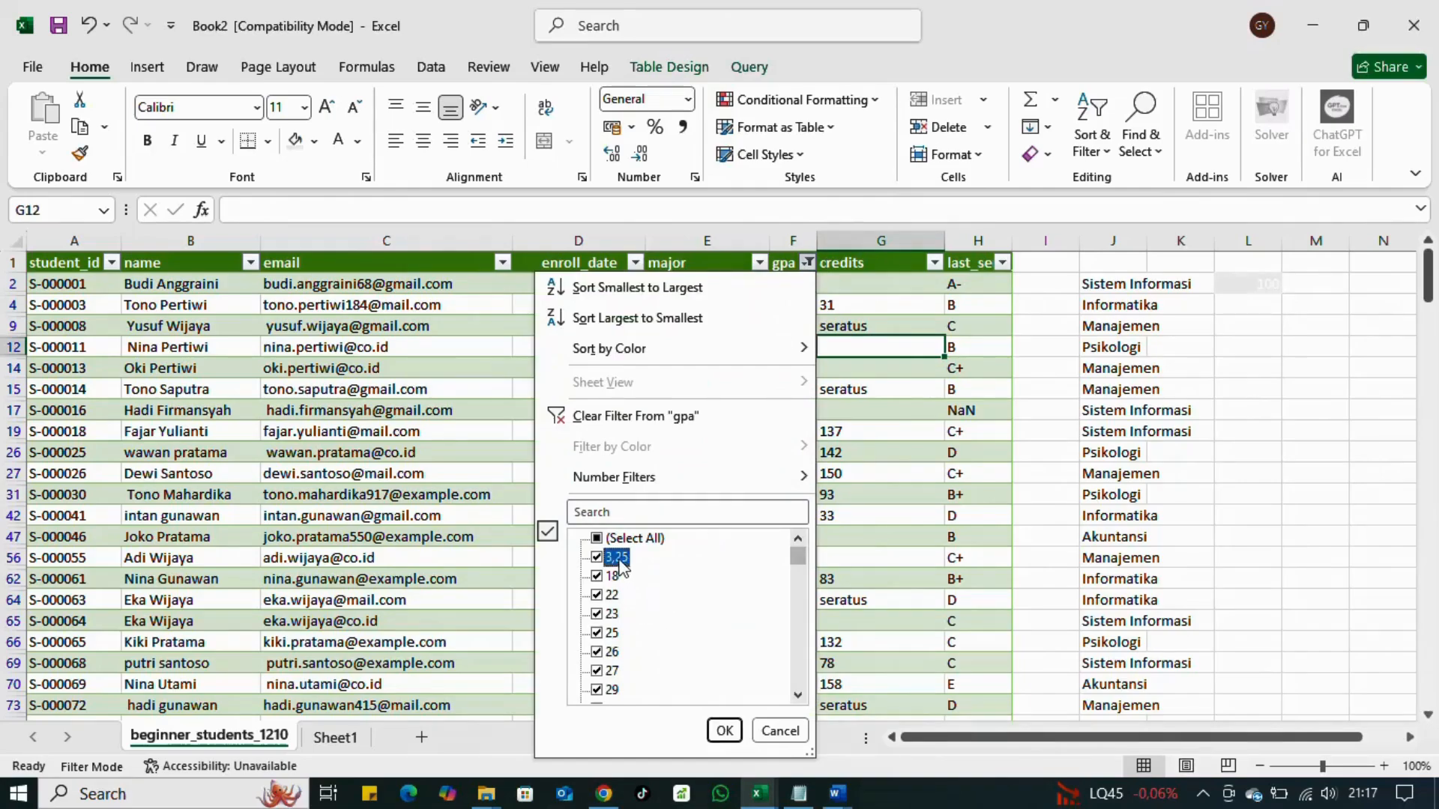
pyautogui.scroll(-2, 645, 690)
pyautogui.moveTo(799, 572); pyautogui.dragTo(802, 716)
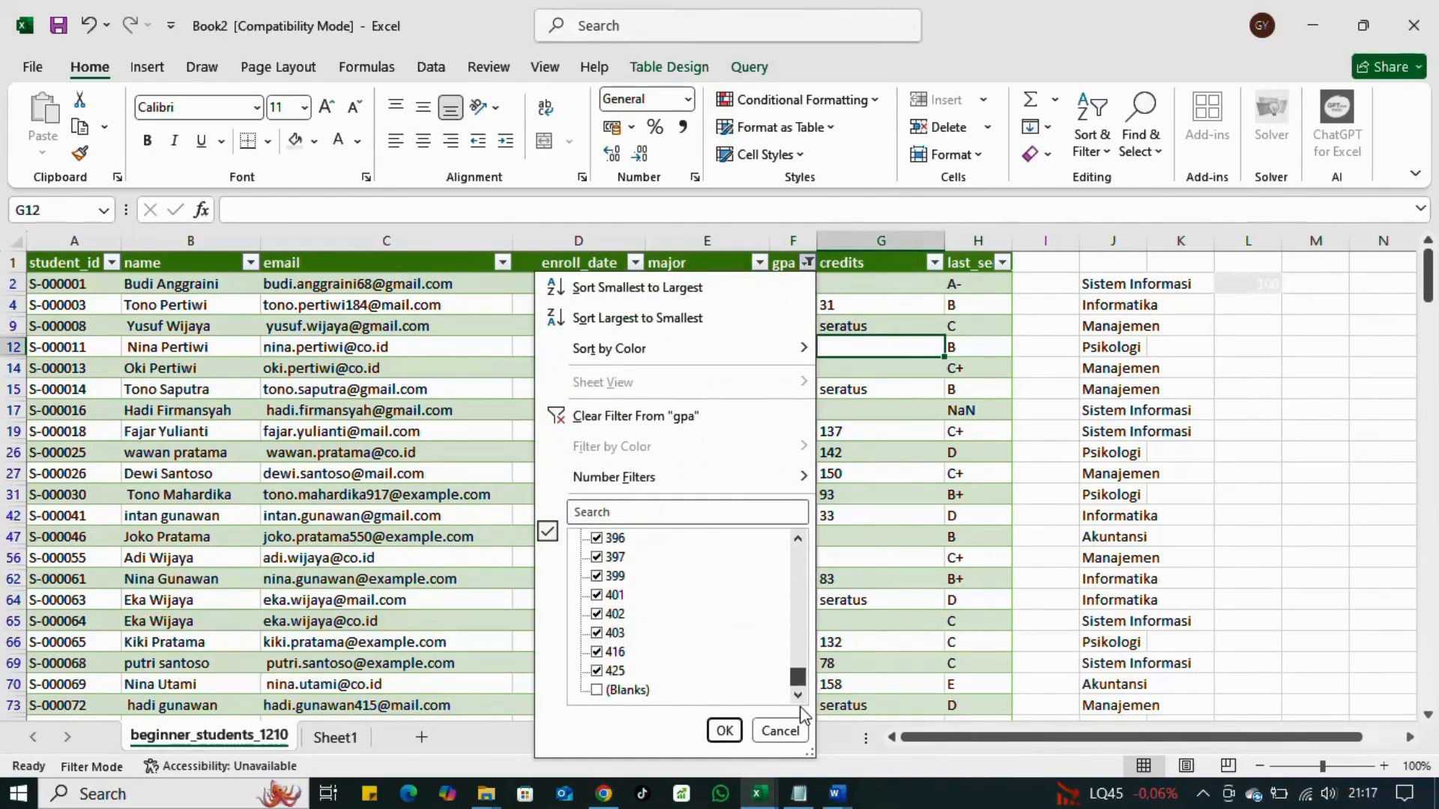
pyautogui.click(628, 690)
pyautogui.click(724, 731)
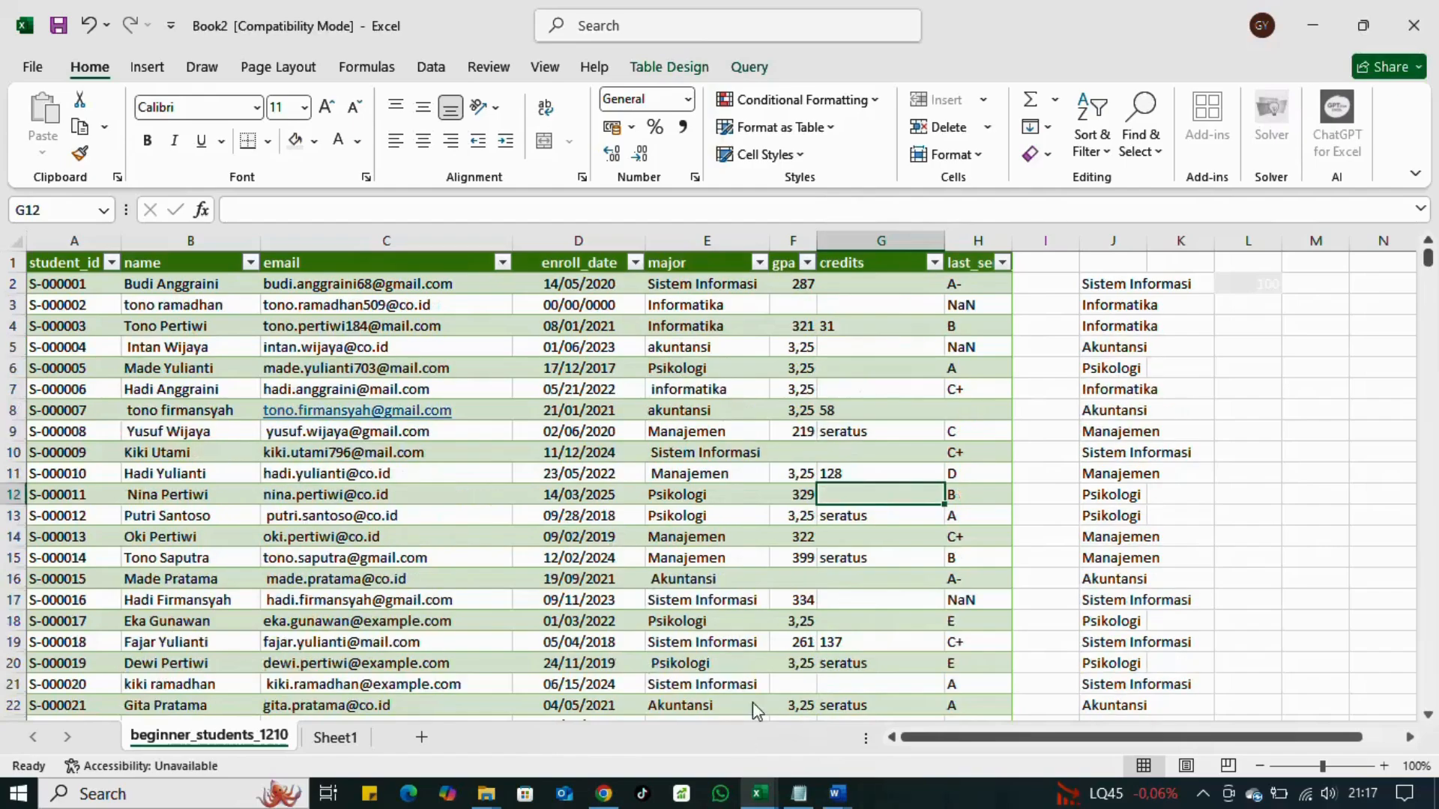
# Step: Switch to the Book1 workbook, enter =con in K6 and point out CONCATENATE among the suggested functions
pyautogui.moveTo(762, 796)
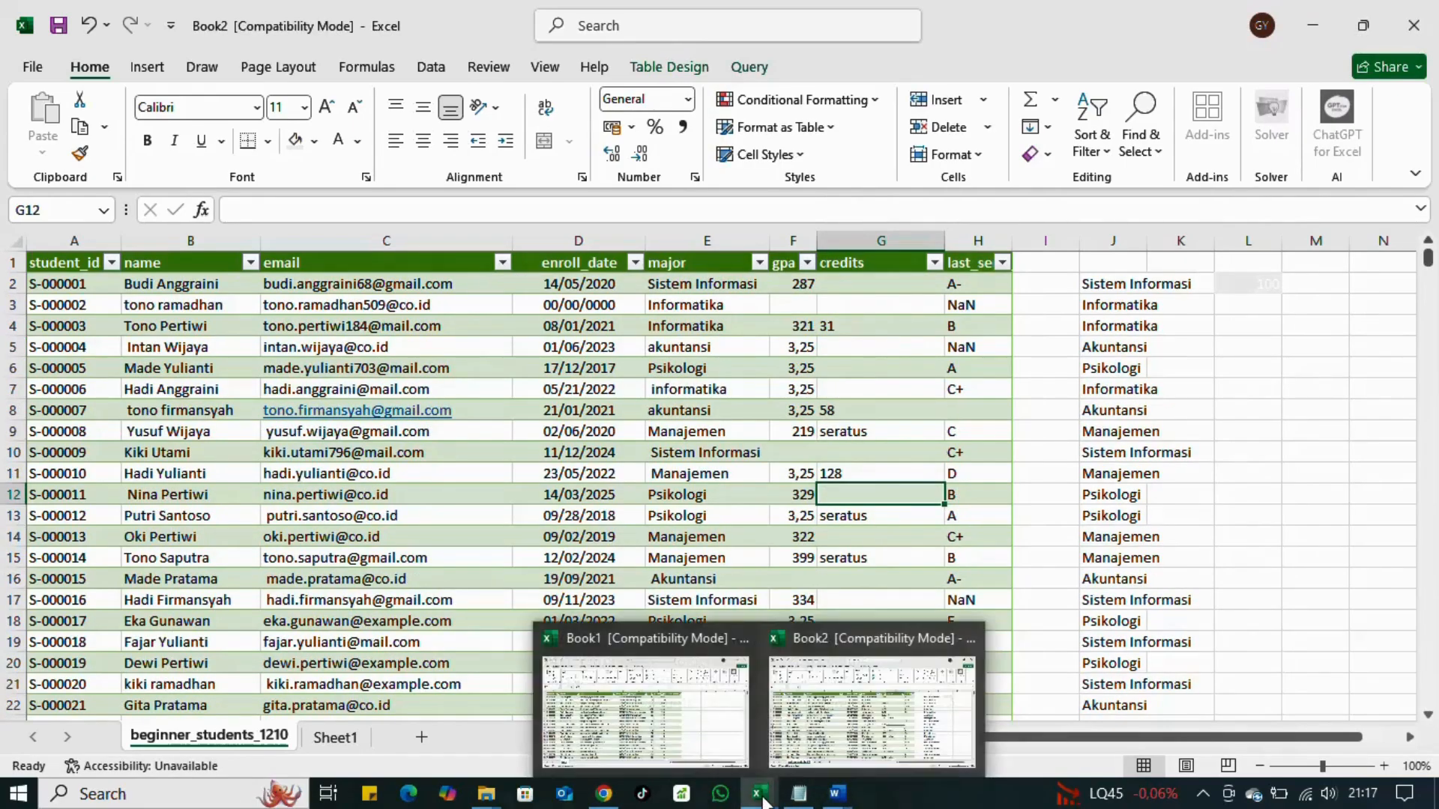
pyautogui.click(708, 718)
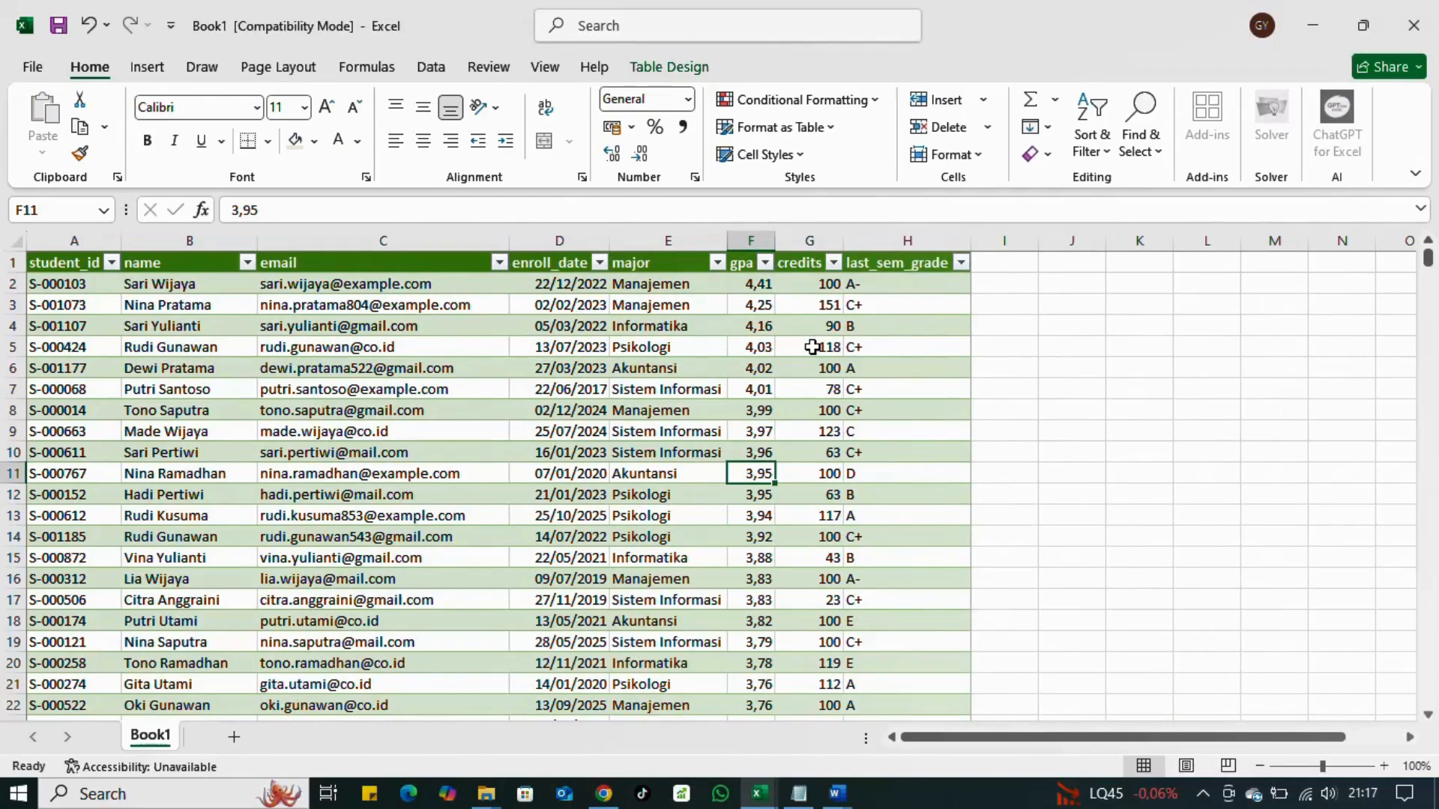
pyautogui.click(1120, 362)
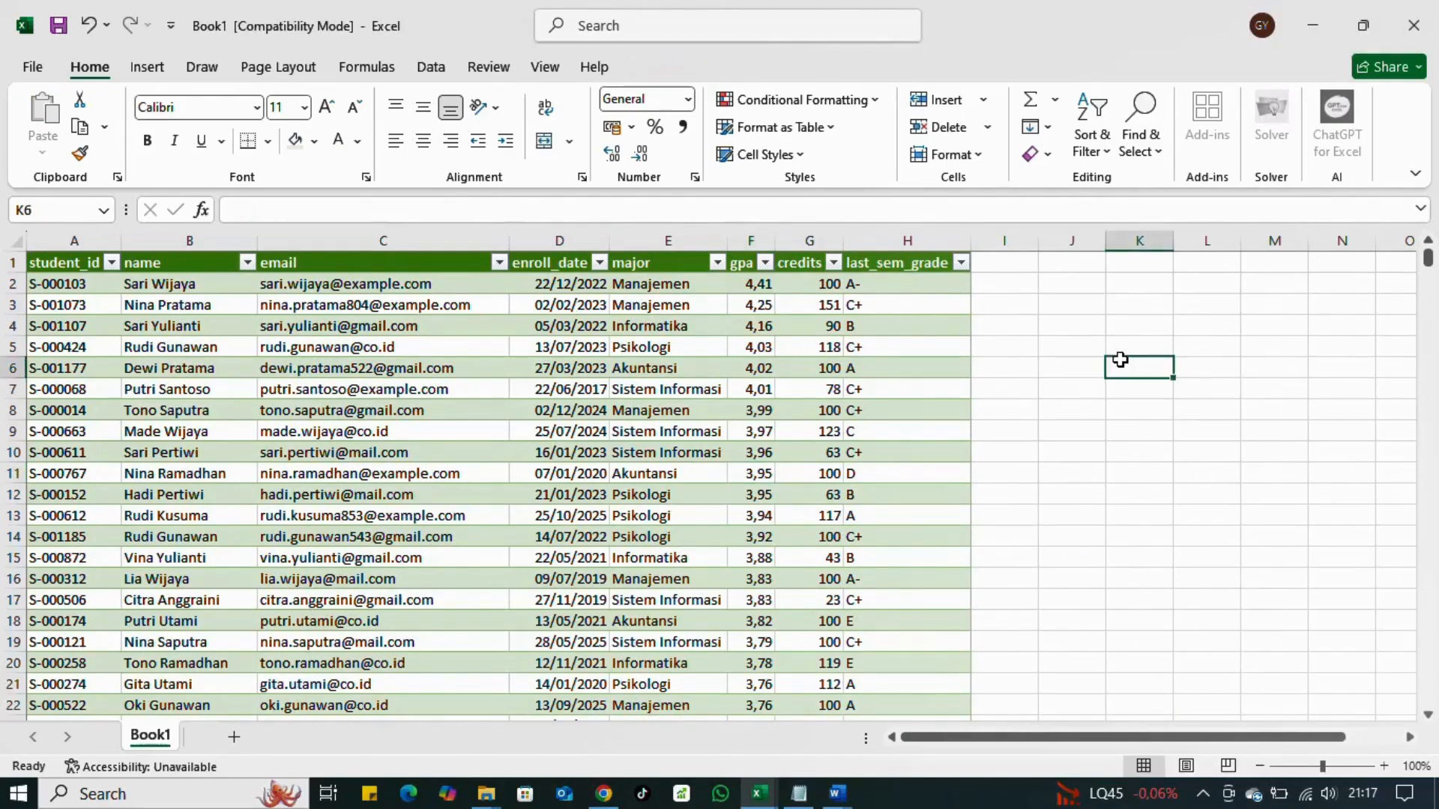
pyautogui.write('=con')
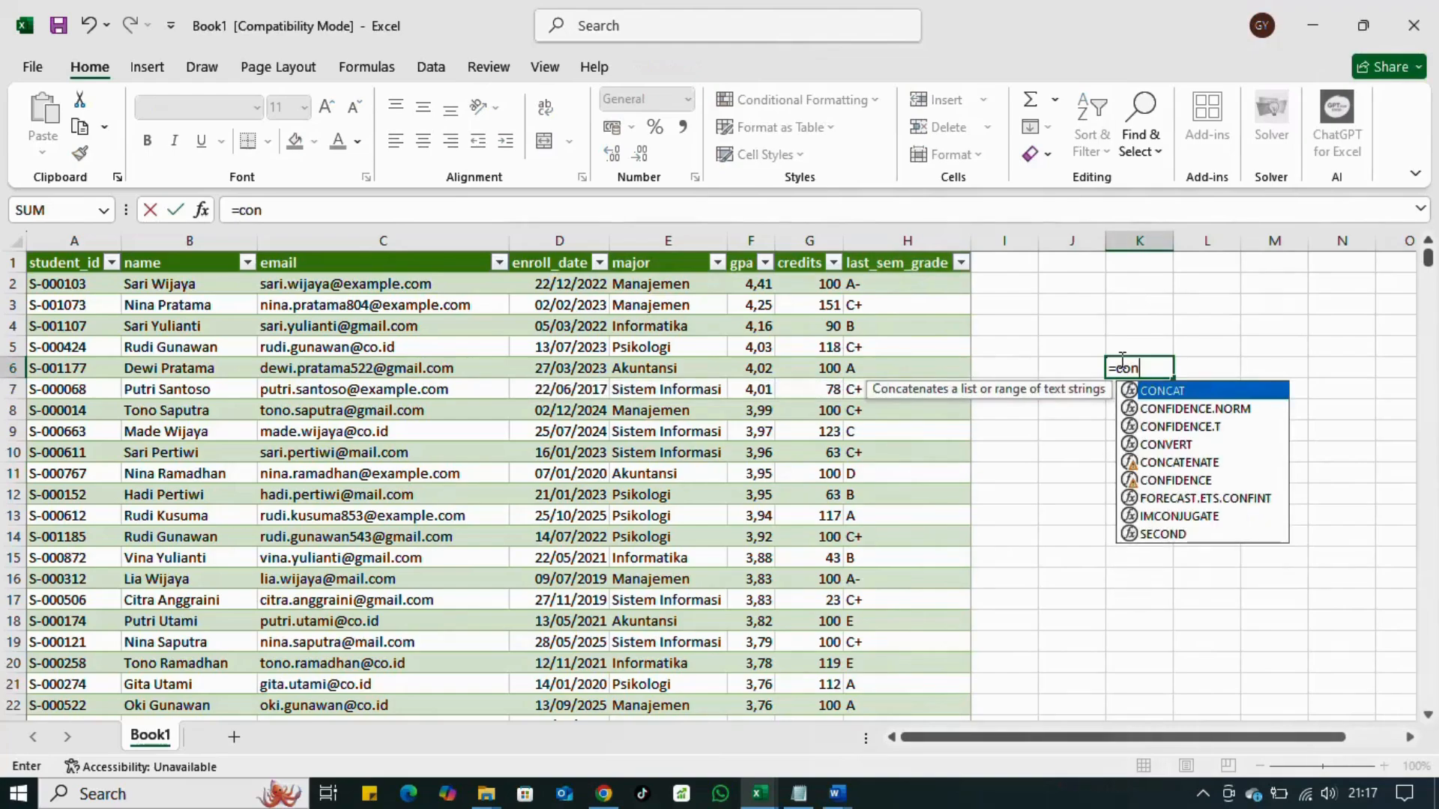
pyautogui.click(1158, 464)
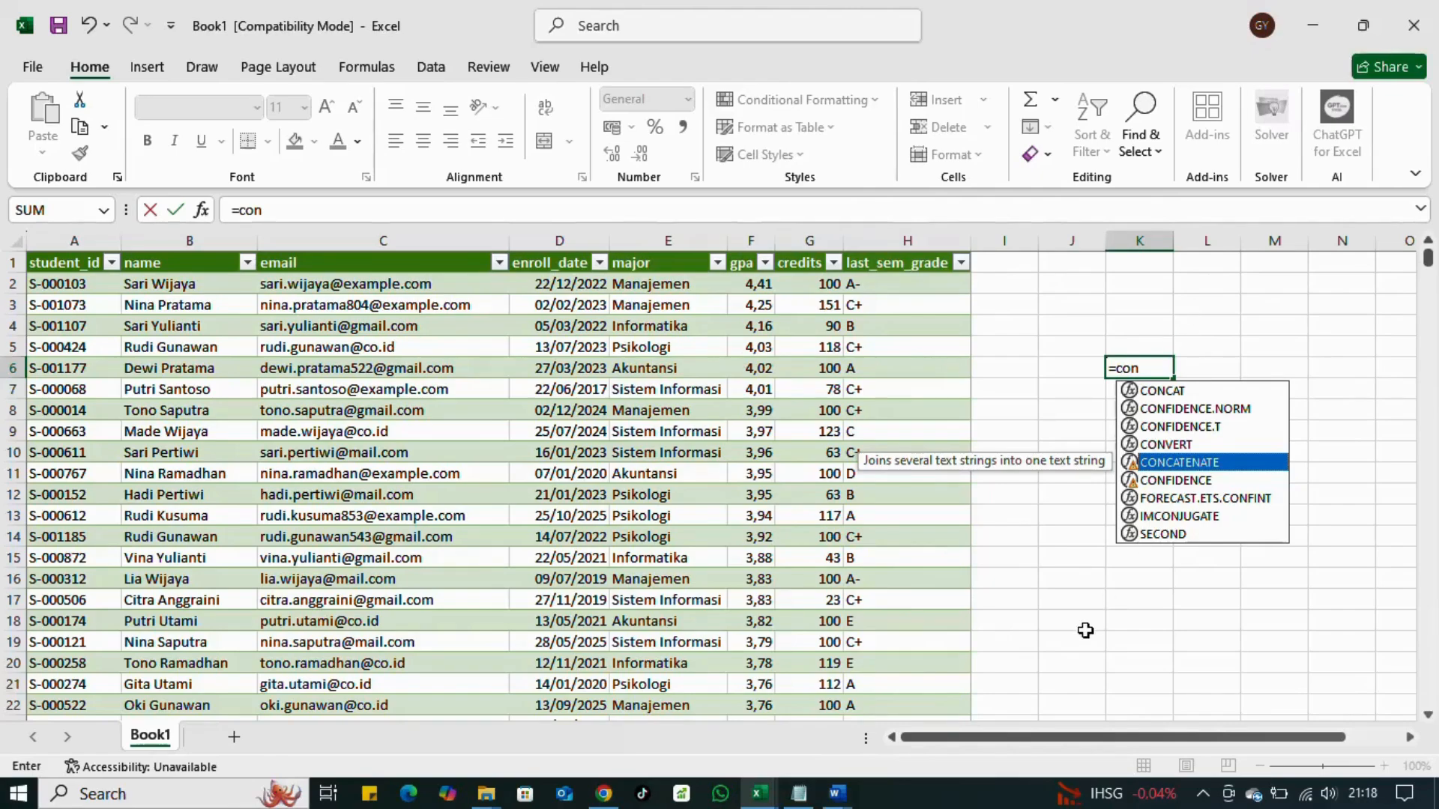
# Step: Return to the Book2 workbook and select the empty gpa cell F10
pyautogui.moveTo(751, 796)
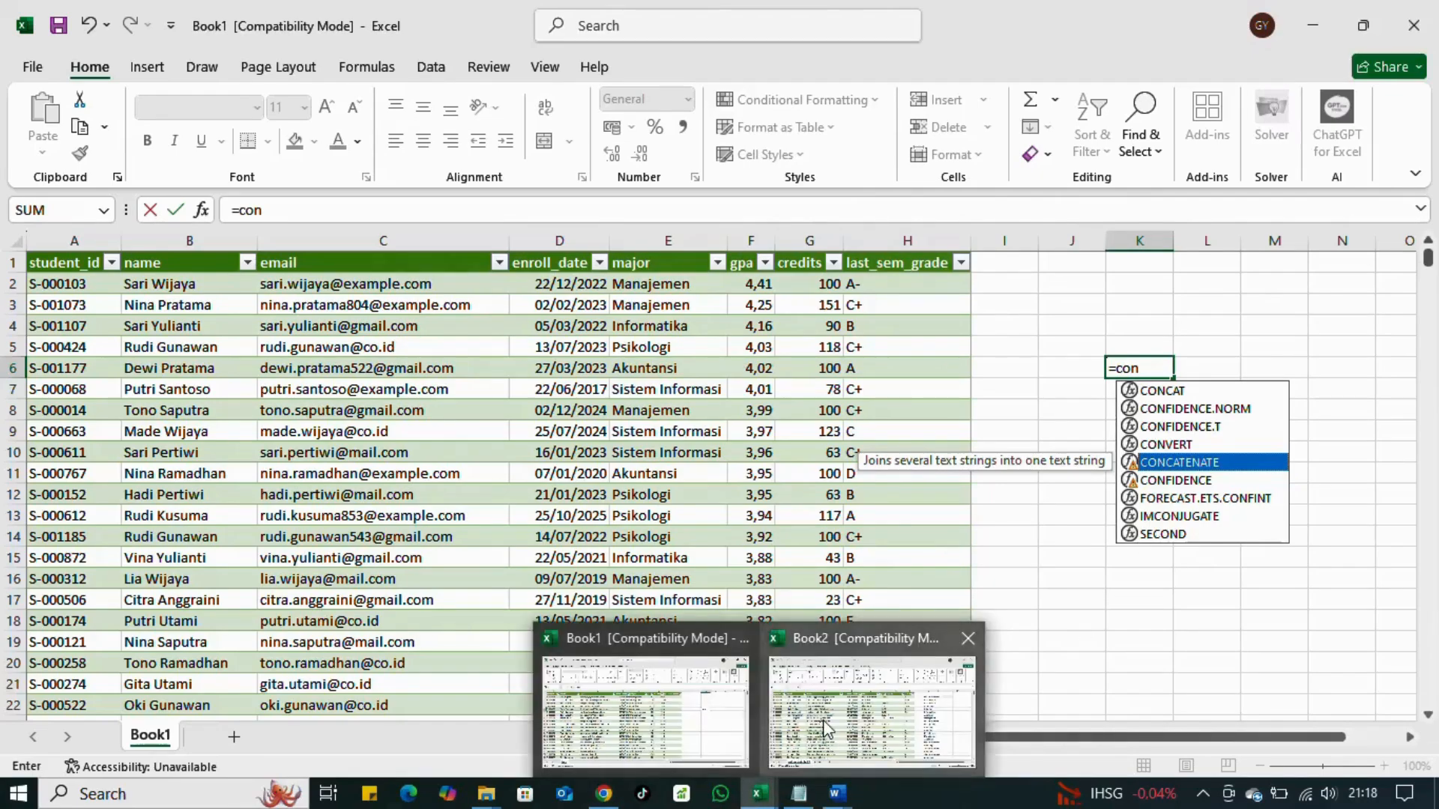
pyautogui.click(802, 757)
pyautogui.click(807, 312)
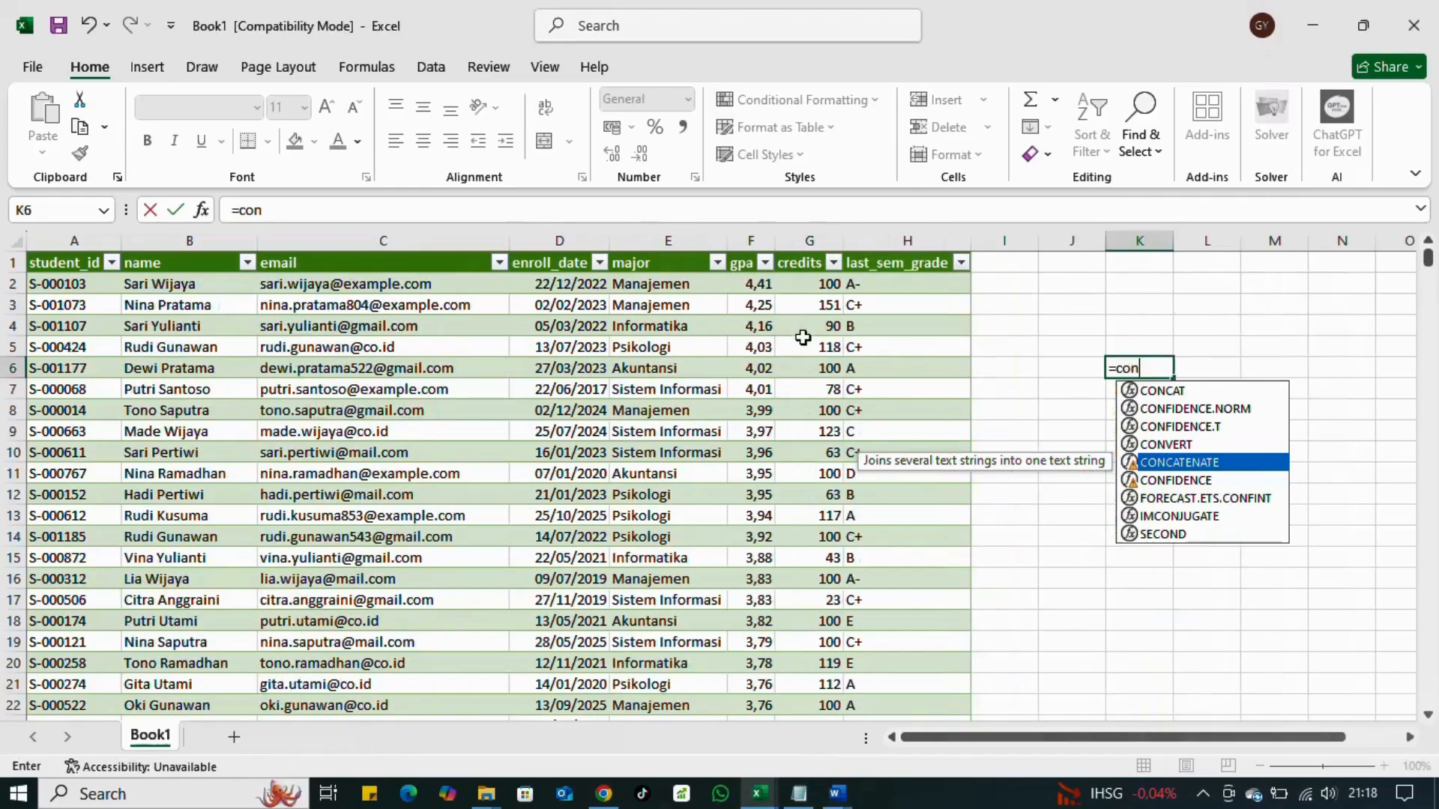
pyautogui.moveTo(774, 797)
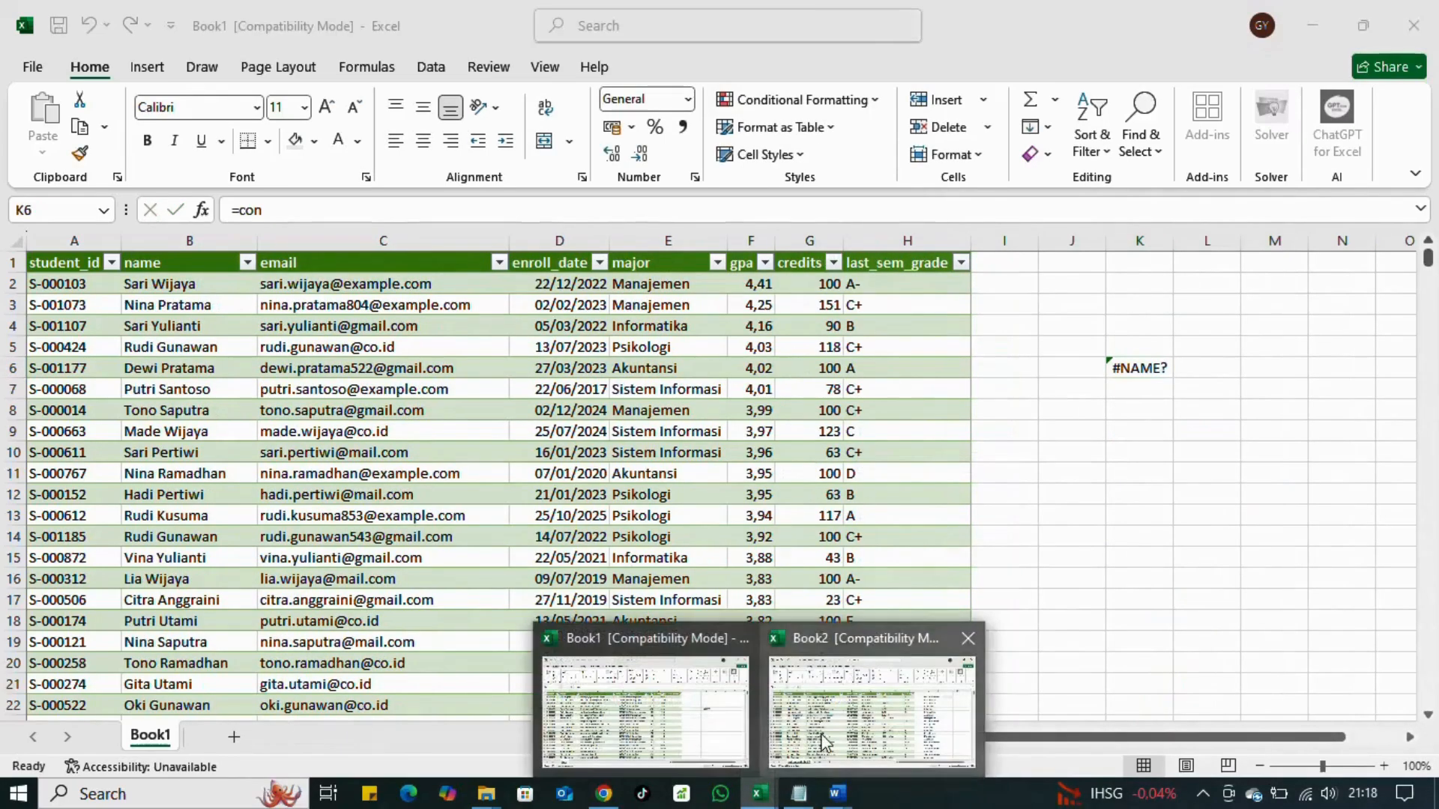
pyautogui.click(848, 703)
pyautogui.click(804, 303)
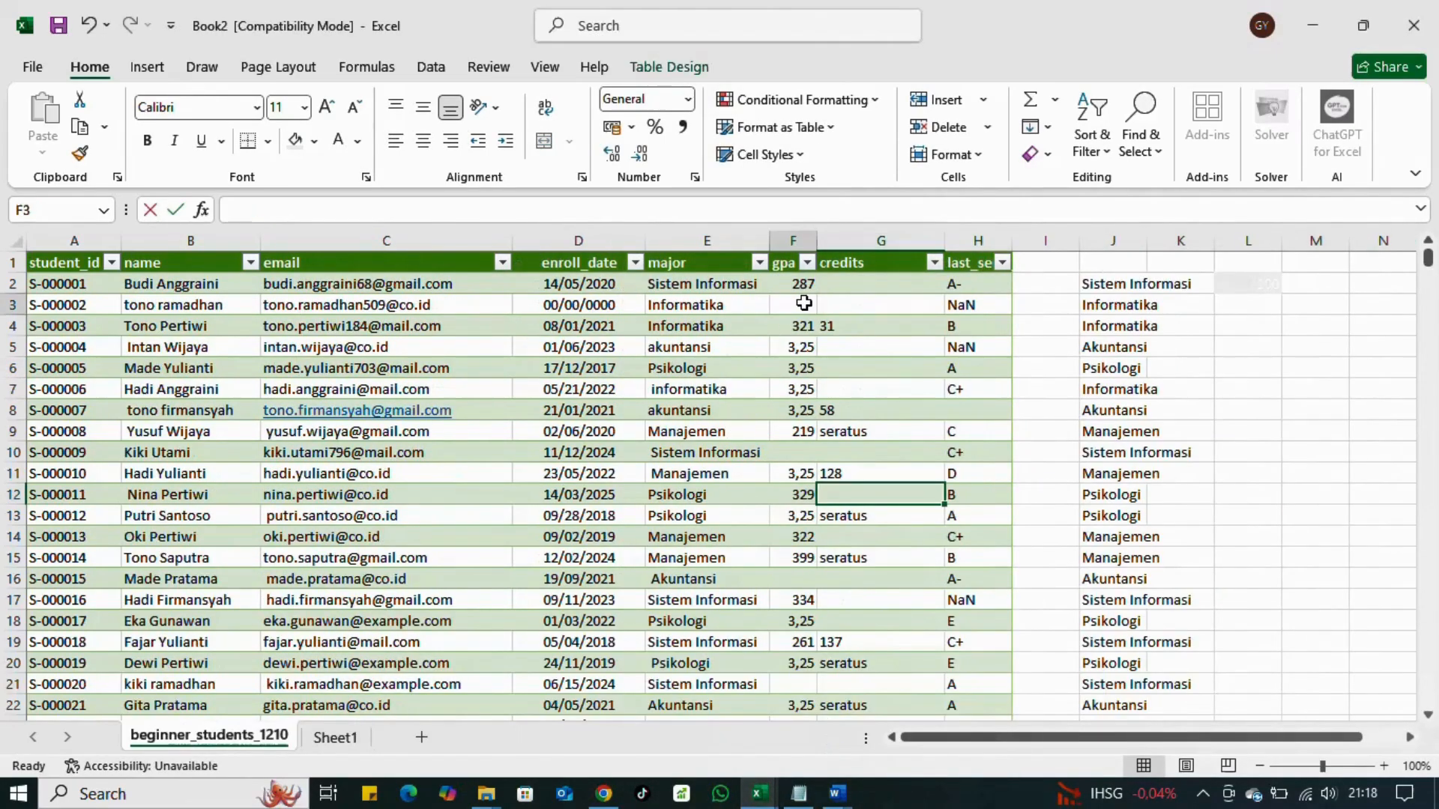
pyautogui.click(794, 495)
pyautogui.click(796, 462)
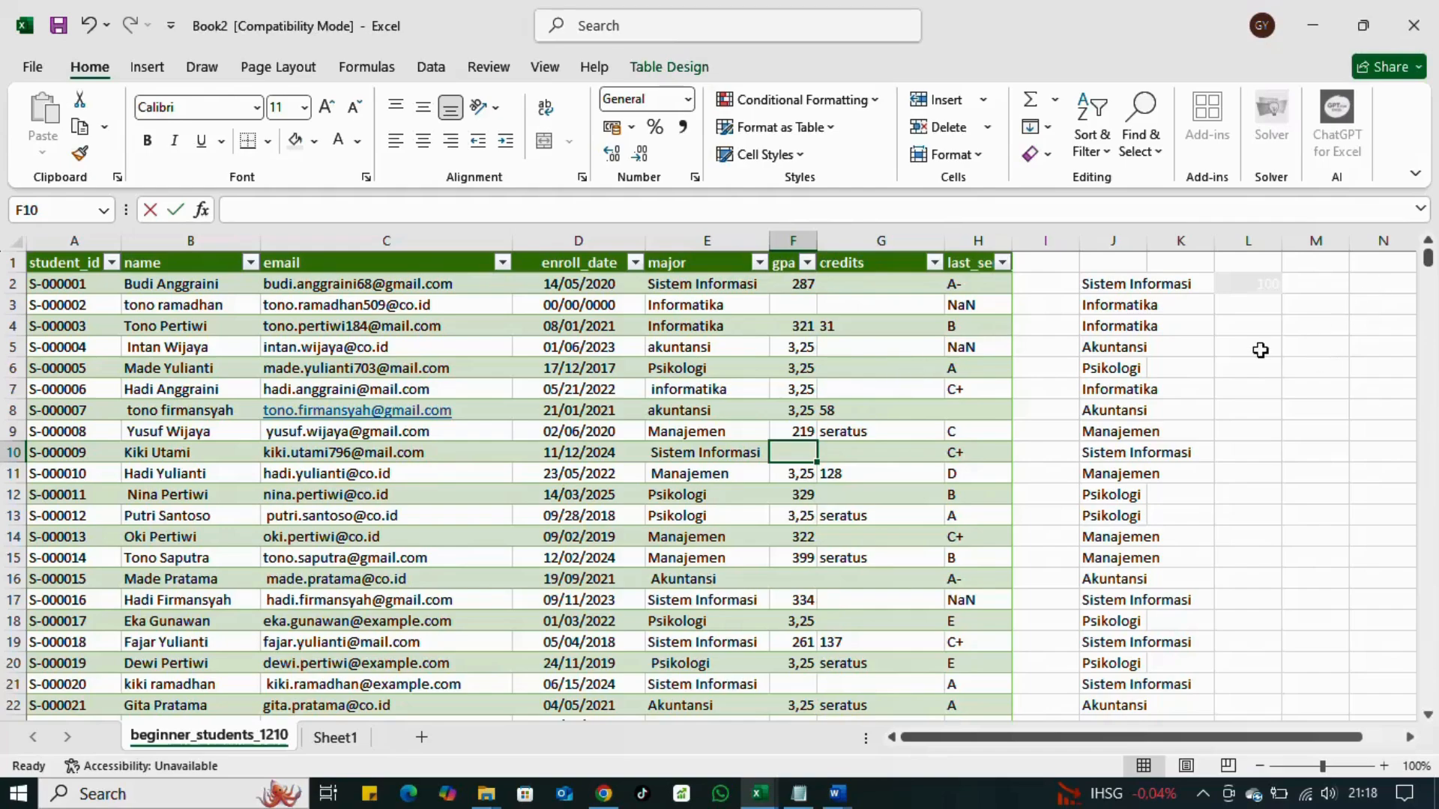
# Step: Delete column J, which holds the helper list of majors beside the table
pyautogui.click(1109, 242)
pyautogui.rightClick(1109, 245)
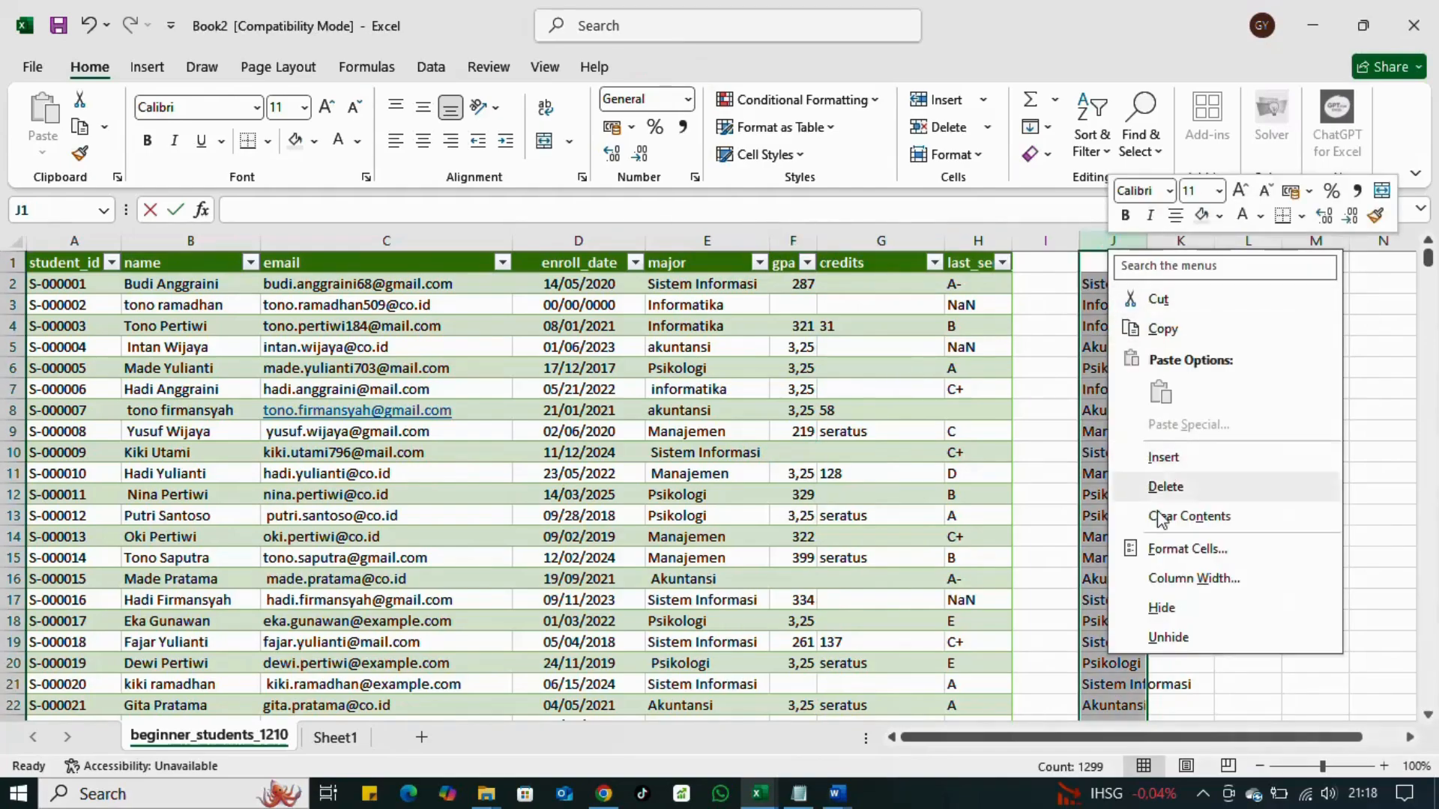
pyautogui.click(1164, 487)
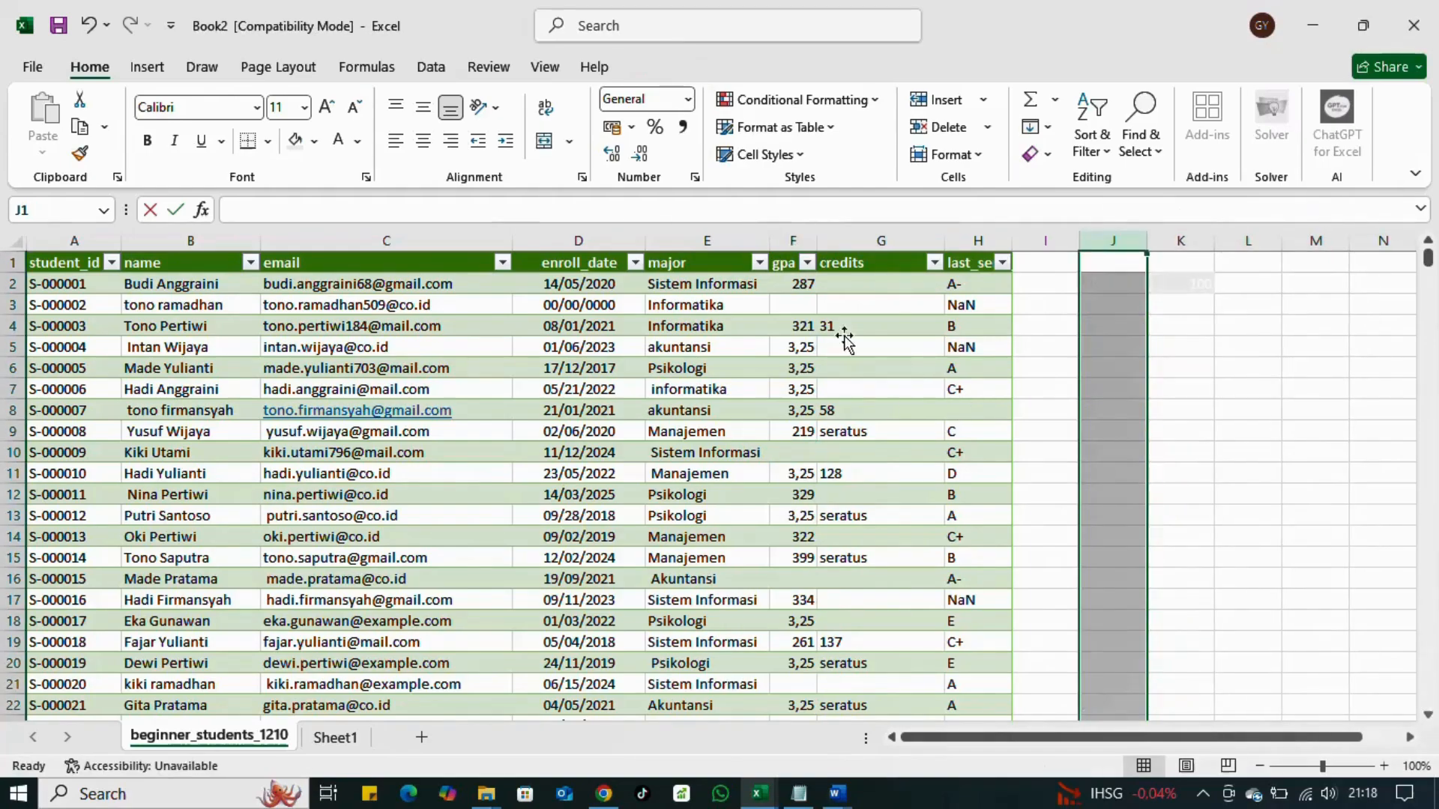
# Step: Replace every "seratus" entry in the credits column with 100 using Find and Replace
pyautogui.click(843, 371)
pyautogui.click(848, 349)
pyautogui.click(859, 304)
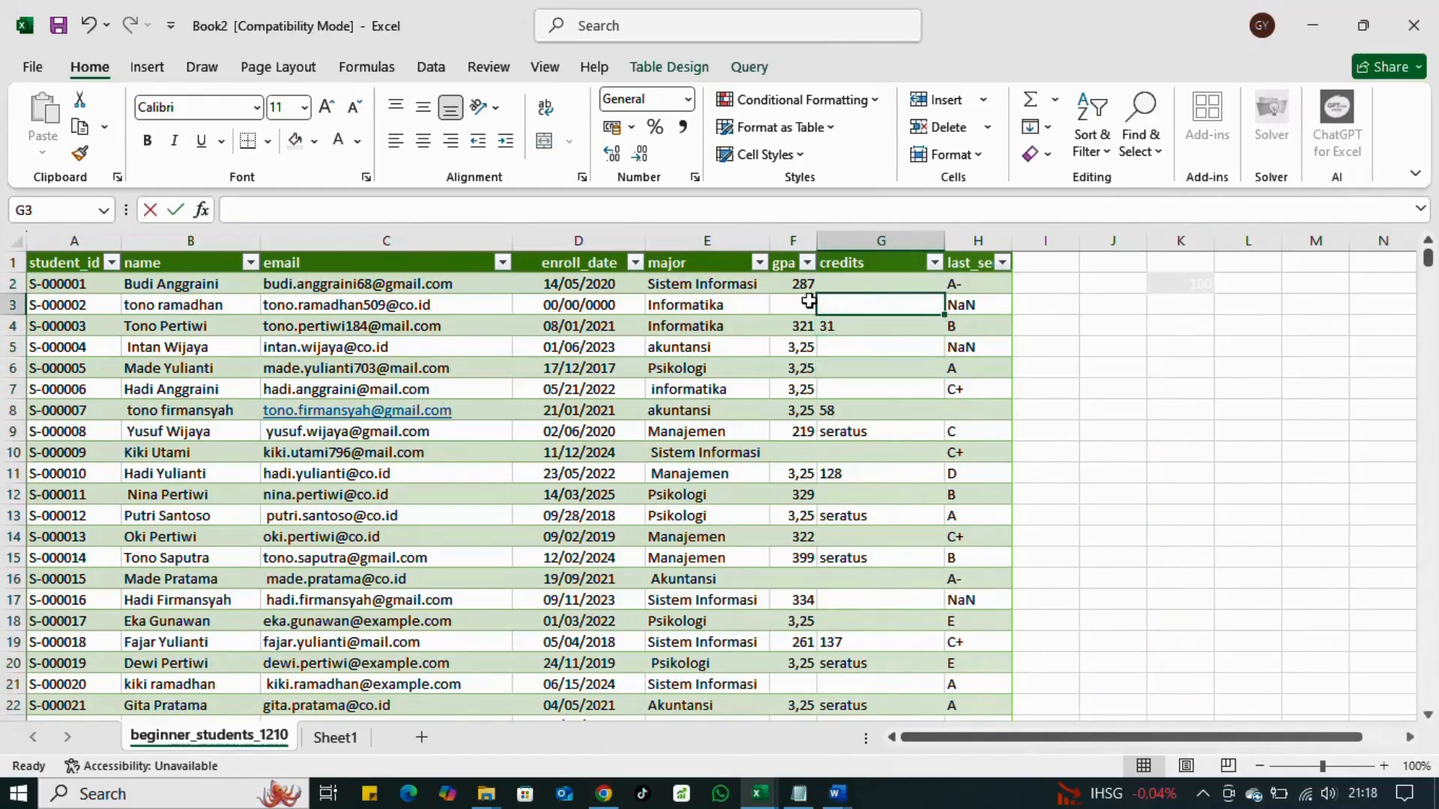
pyautogui.click(853, 433)
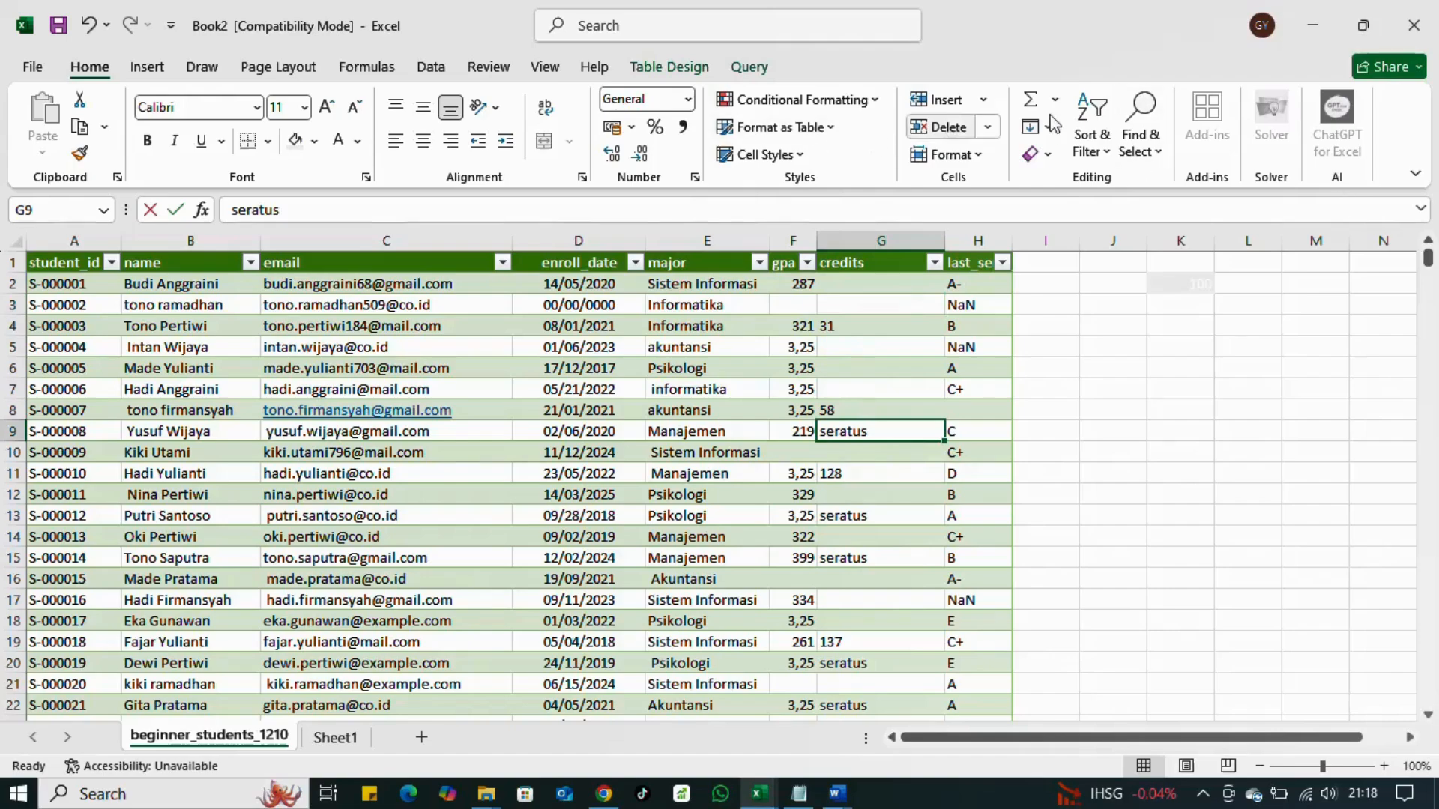
pyautogui.click(1140, 146)
pyautogui.click(1160, 215)
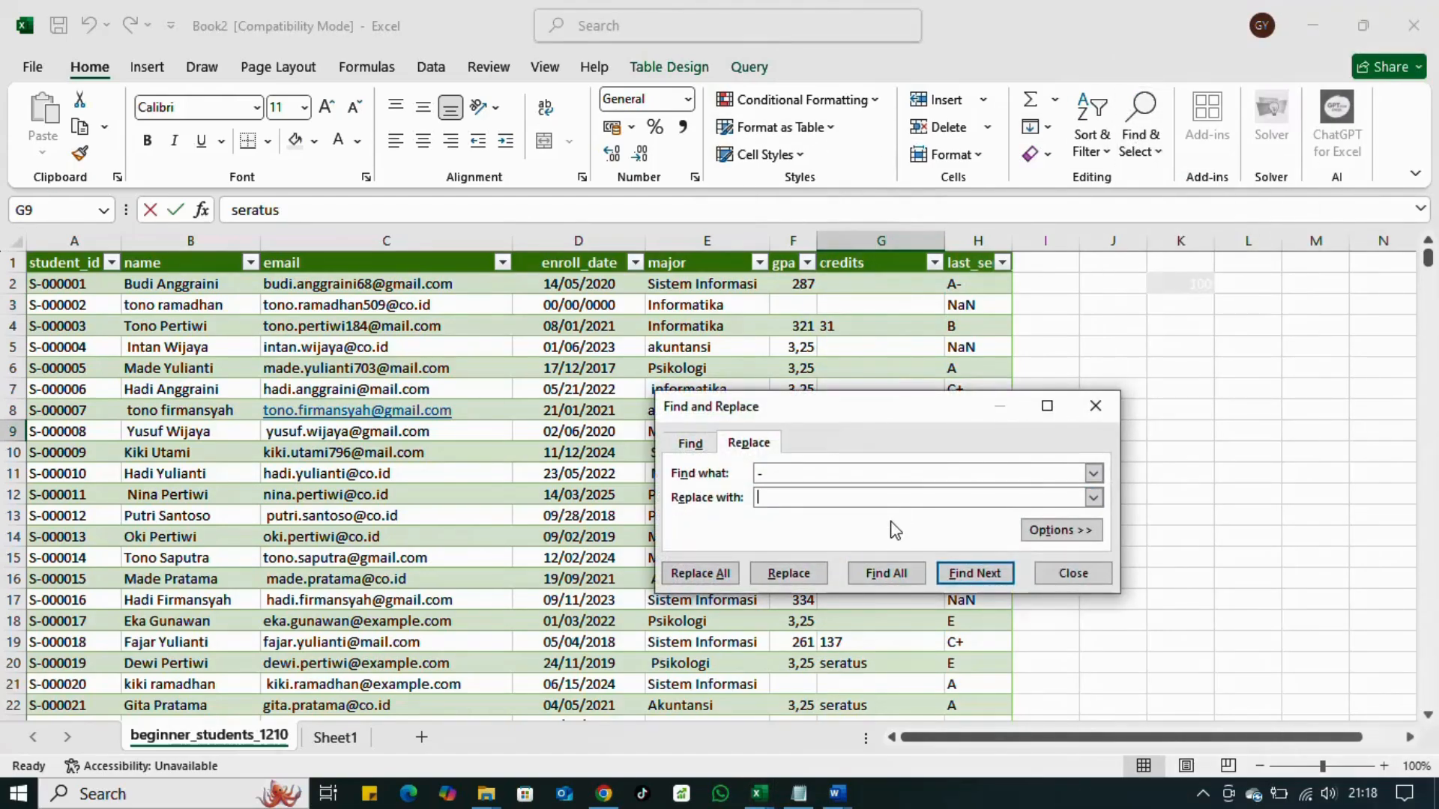
pyautogui.write('seratus')
pyautogui.click(765, 477)
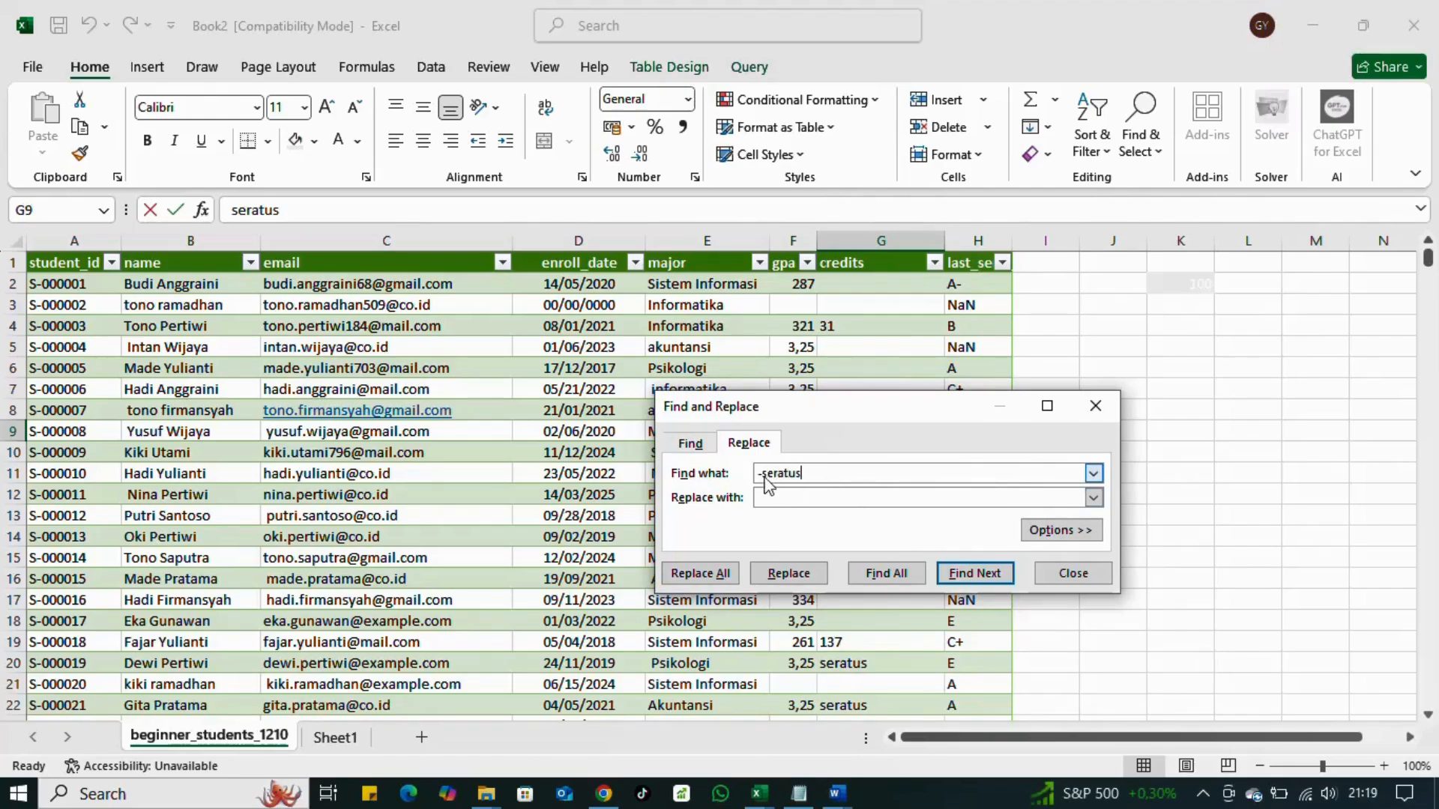
pyautogui.press('BackSpace')
pyautogui.click(776, 498)
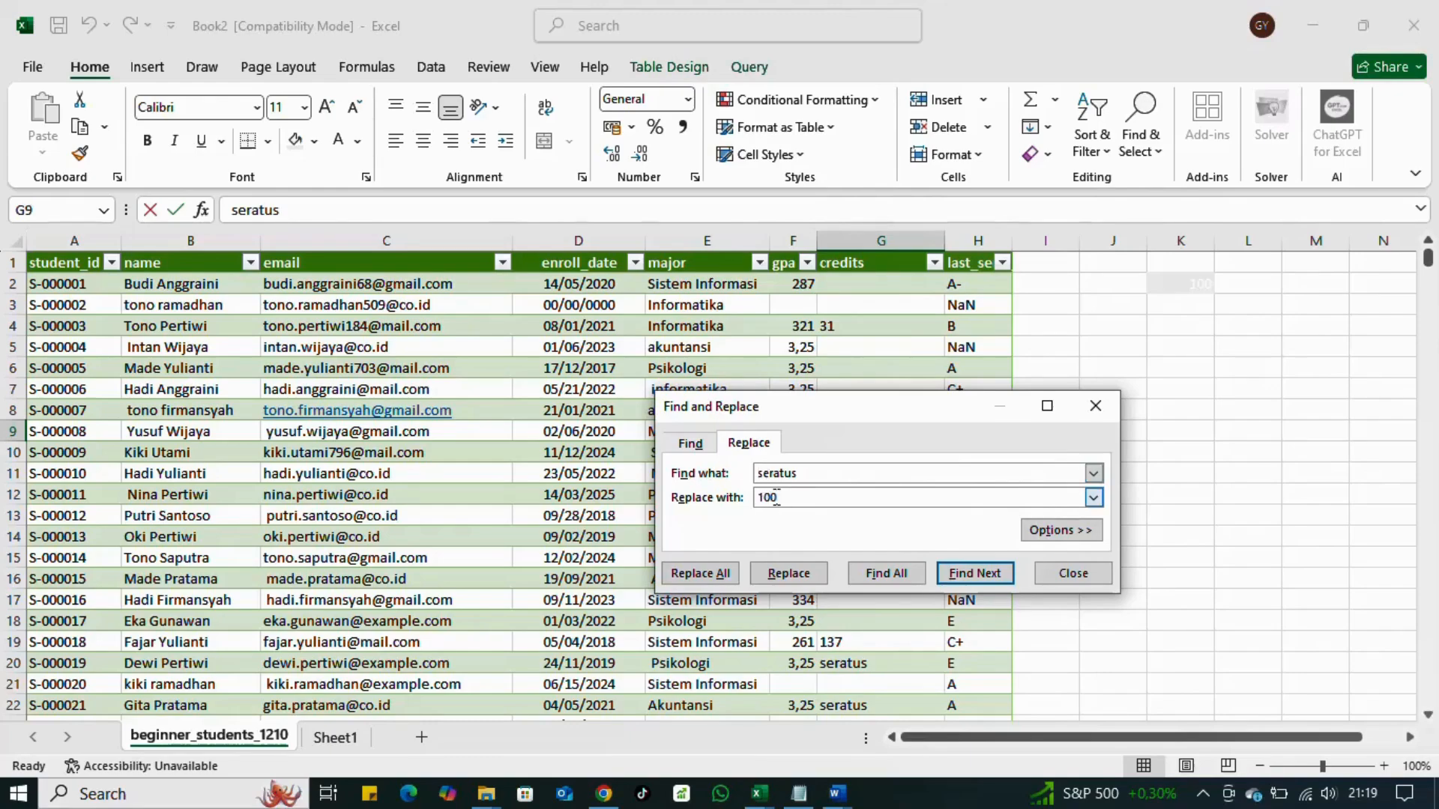
pyautogui.click(700, 573)
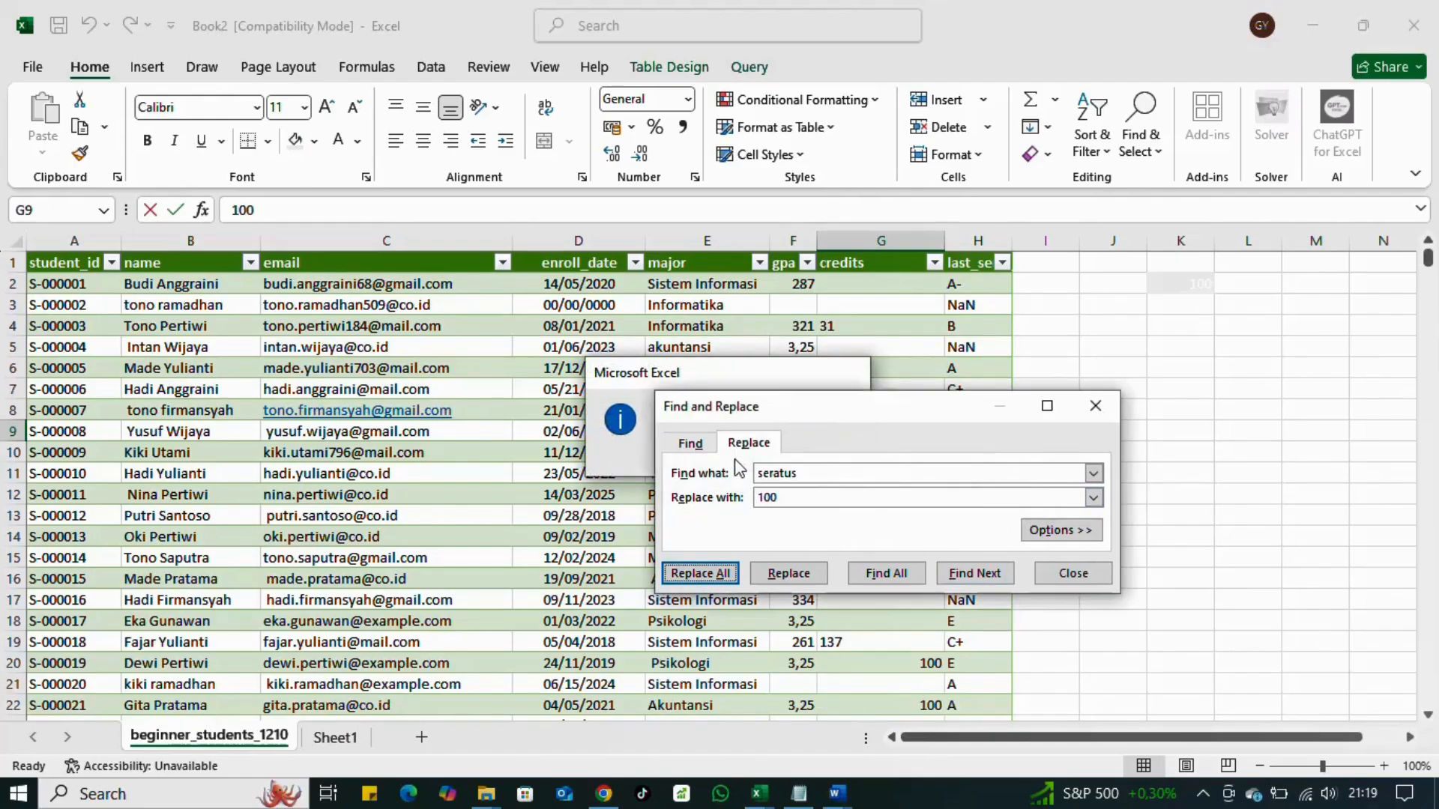
pyautogui.click(727, 458)
pyautogui.click(1095, 411)
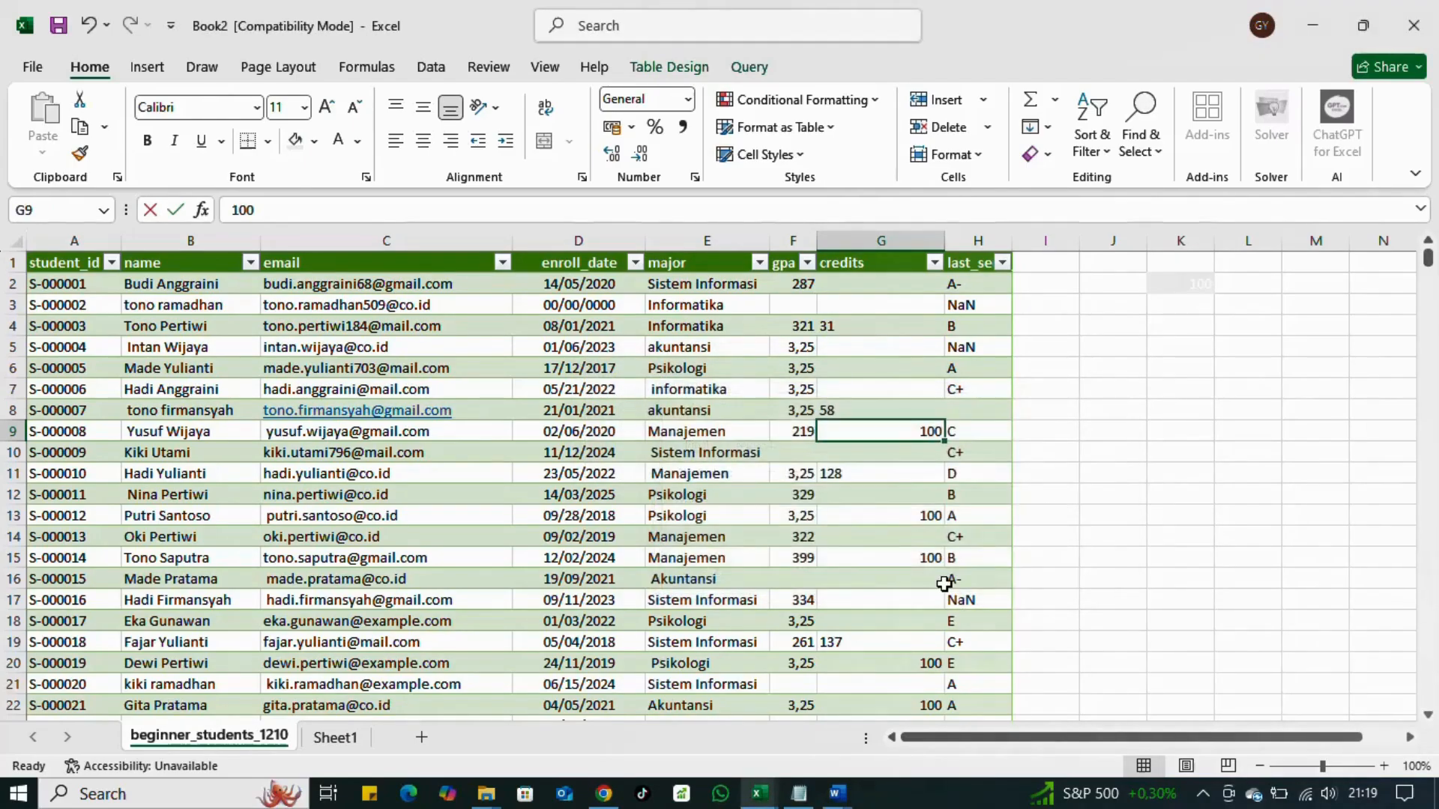
# Step: Centre the contents of the whole credits column G
pyautogui.scroll(-1, 946, 580)
pyautogui.scroll(1, 944, 584)
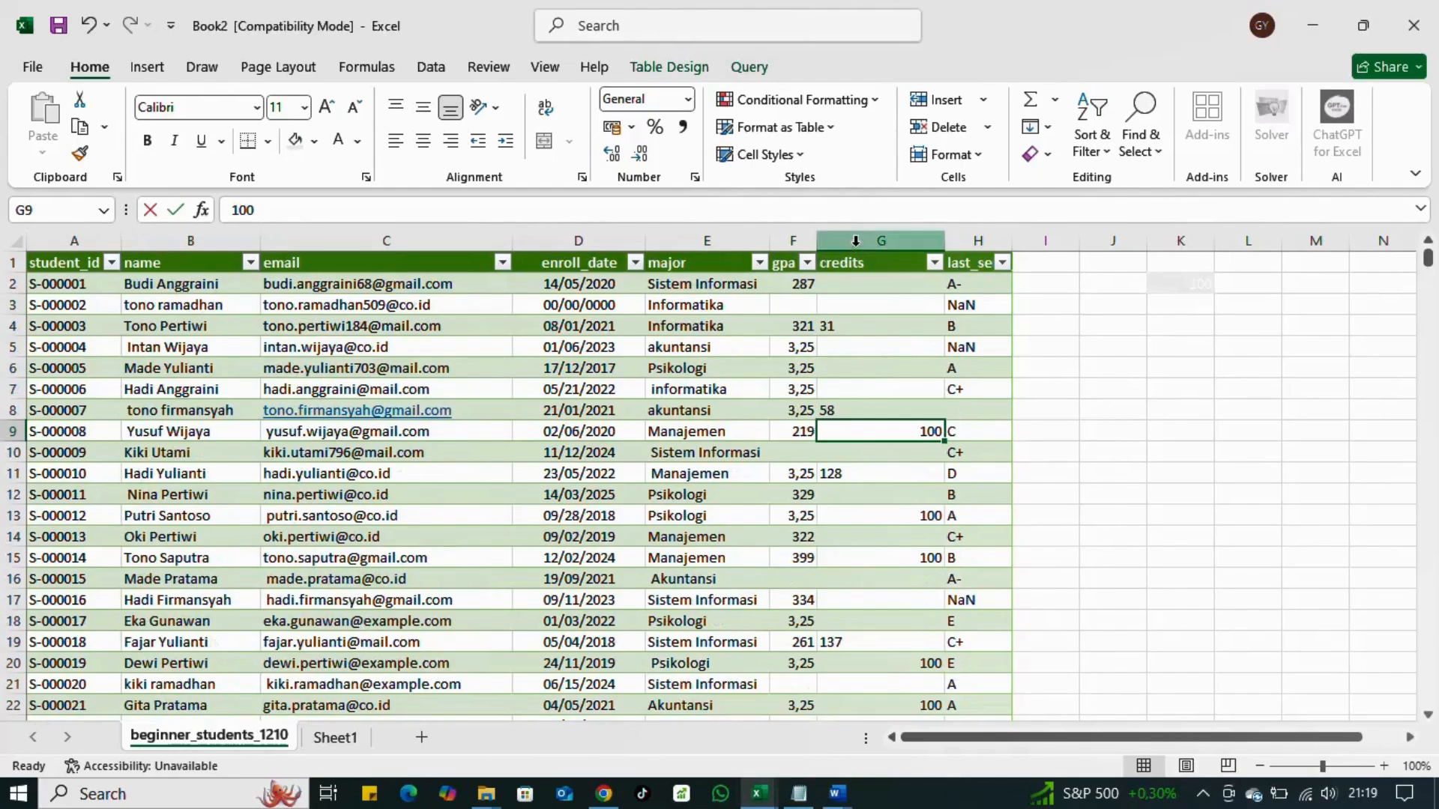
pyautogui.click(881, 240)
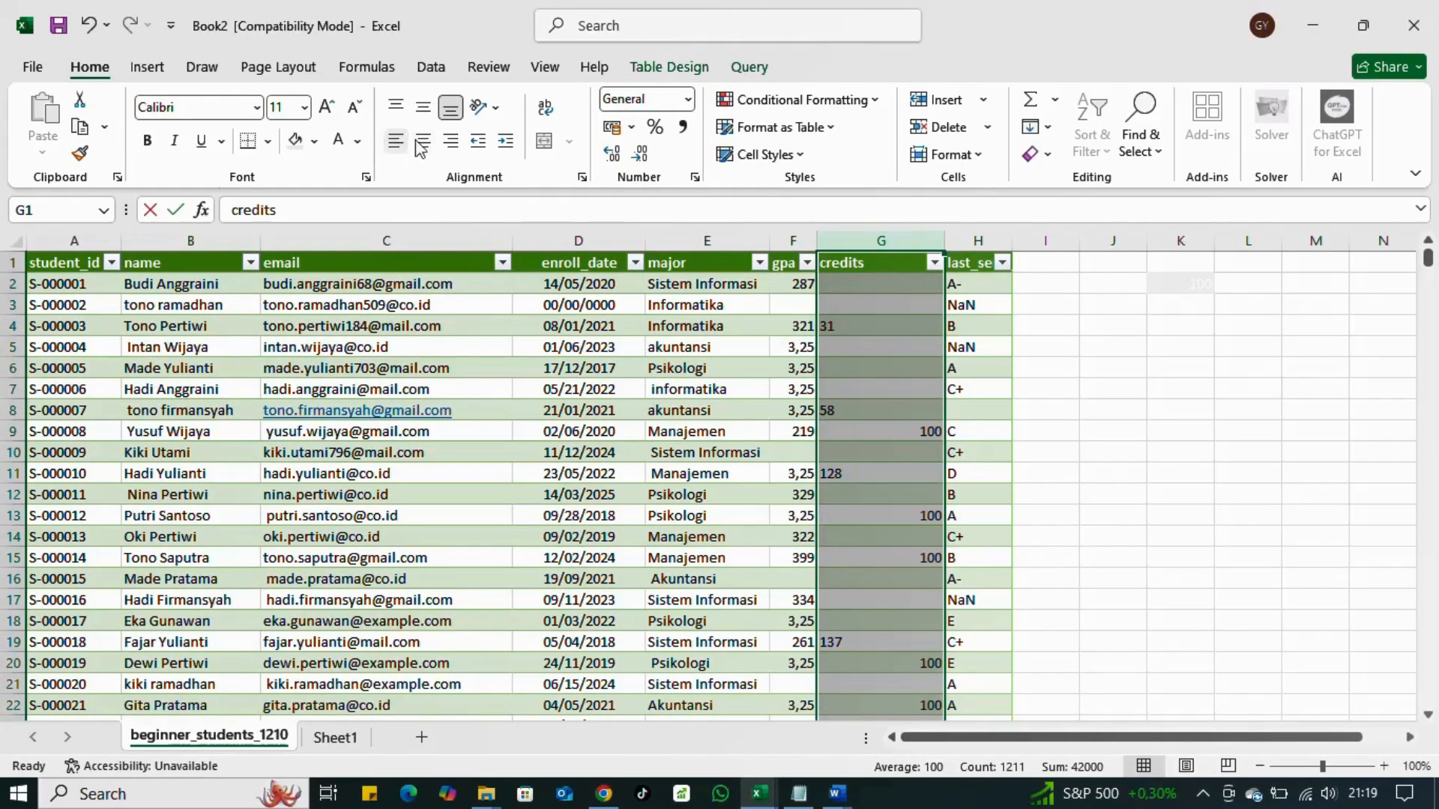
pyautogui.click(424, 143)
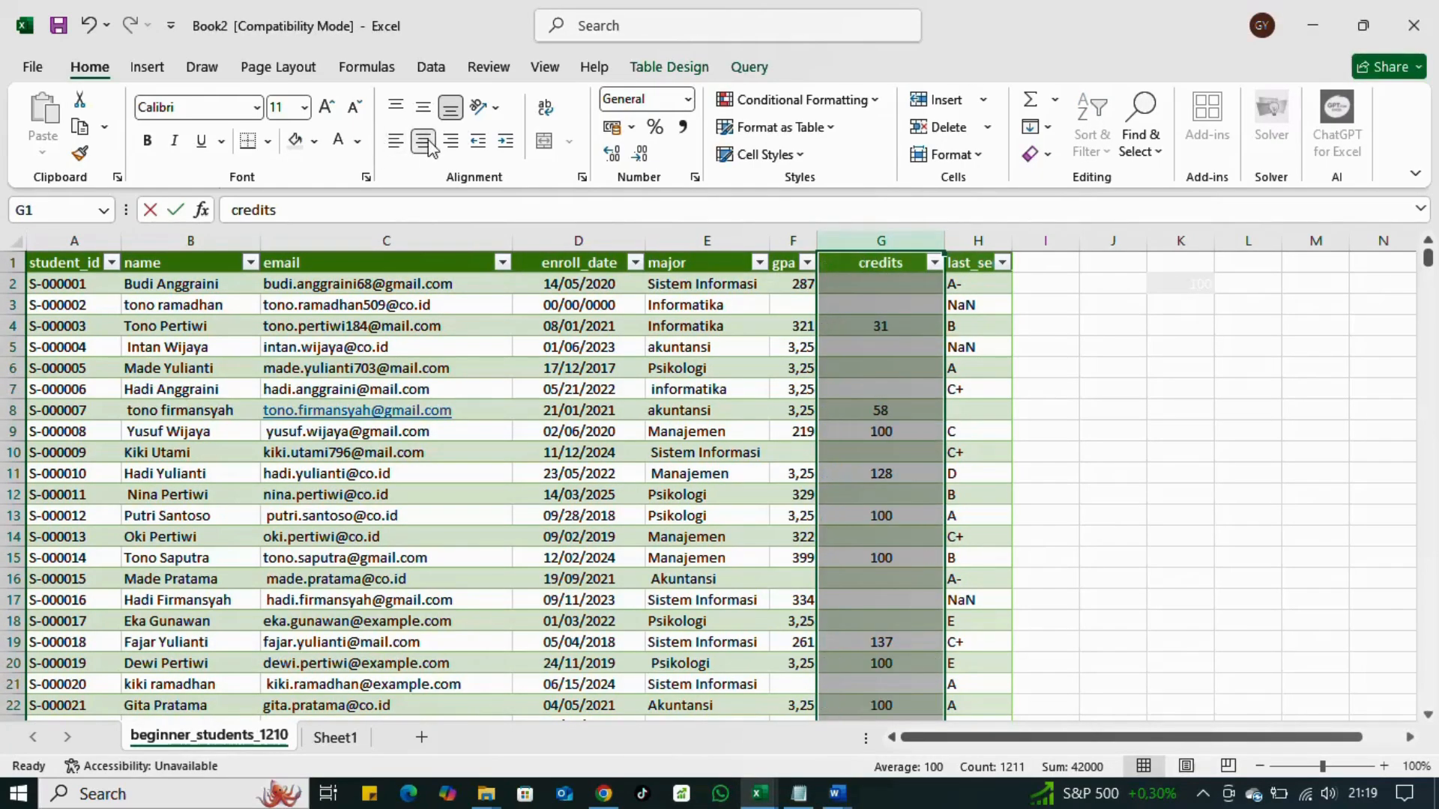
# Step: Look down the centred credits column to check which cells are still empty
pyautogui.click(1083, 521)
pyautogui.scroll(-2, 936, 635)
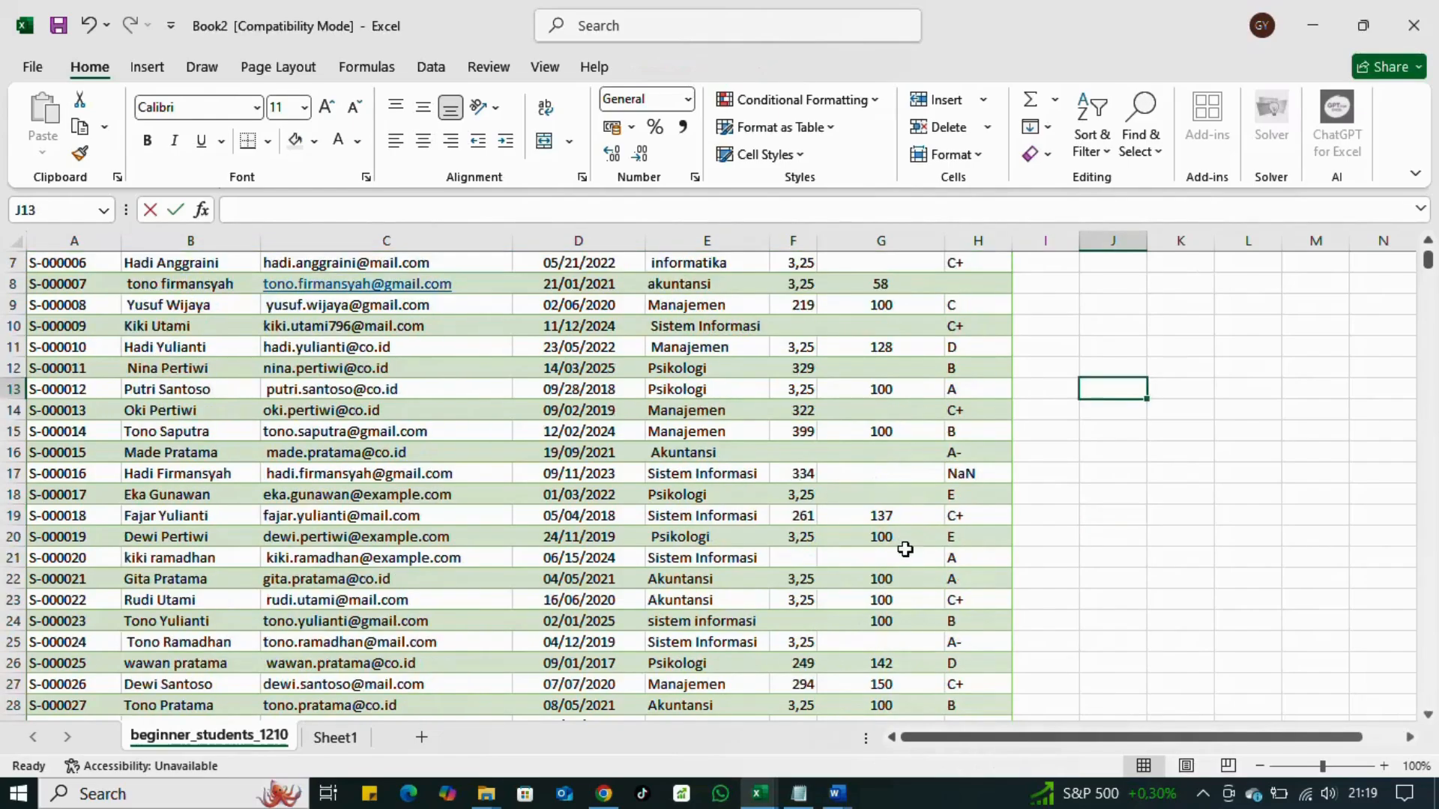
pyautogui.scroll(-5, 905, 550)
pyautogui.click(906, 471)
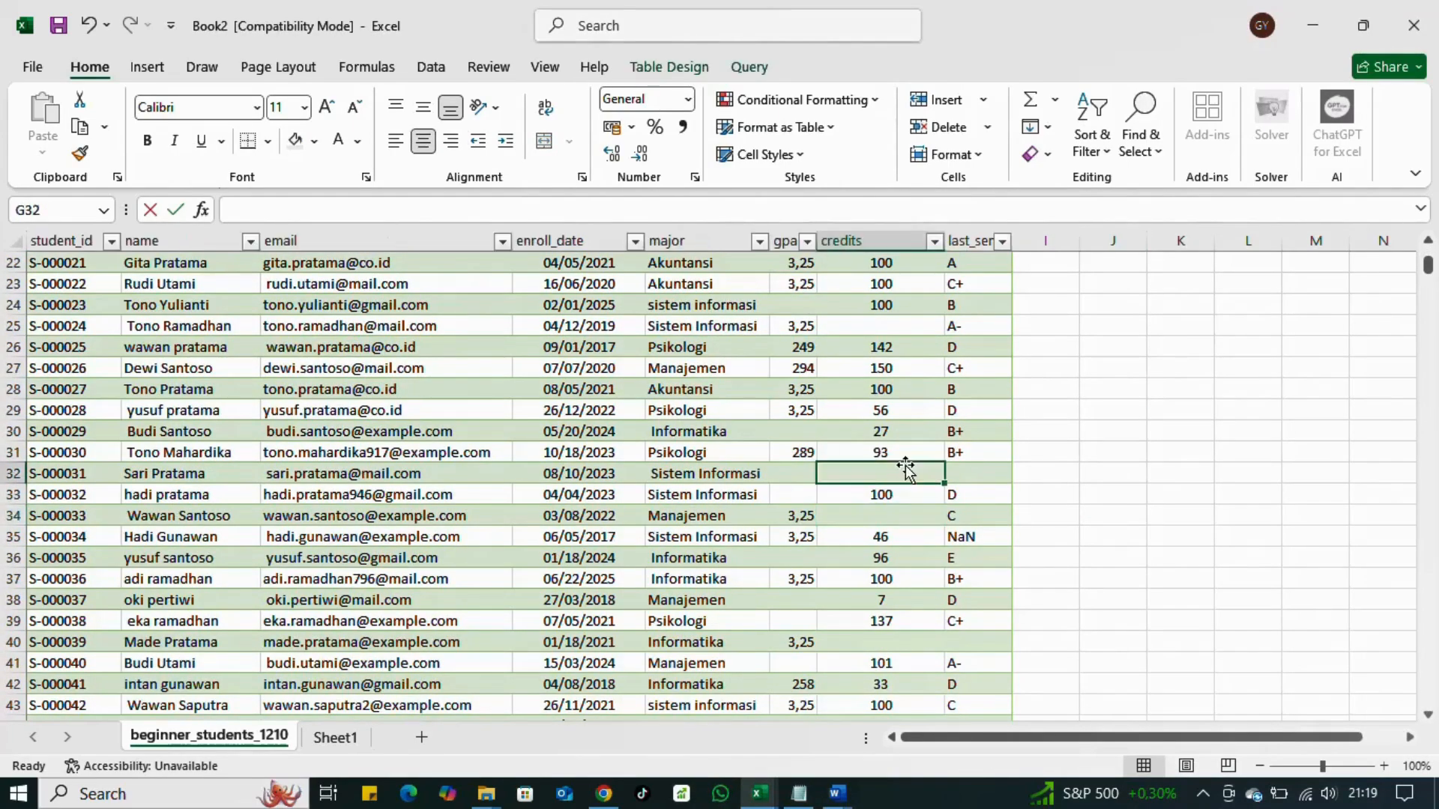
pyautogui.scroll(6, 905, 464)
pyautogui.click(931, 309)
pyautogui.click(1038, 300)
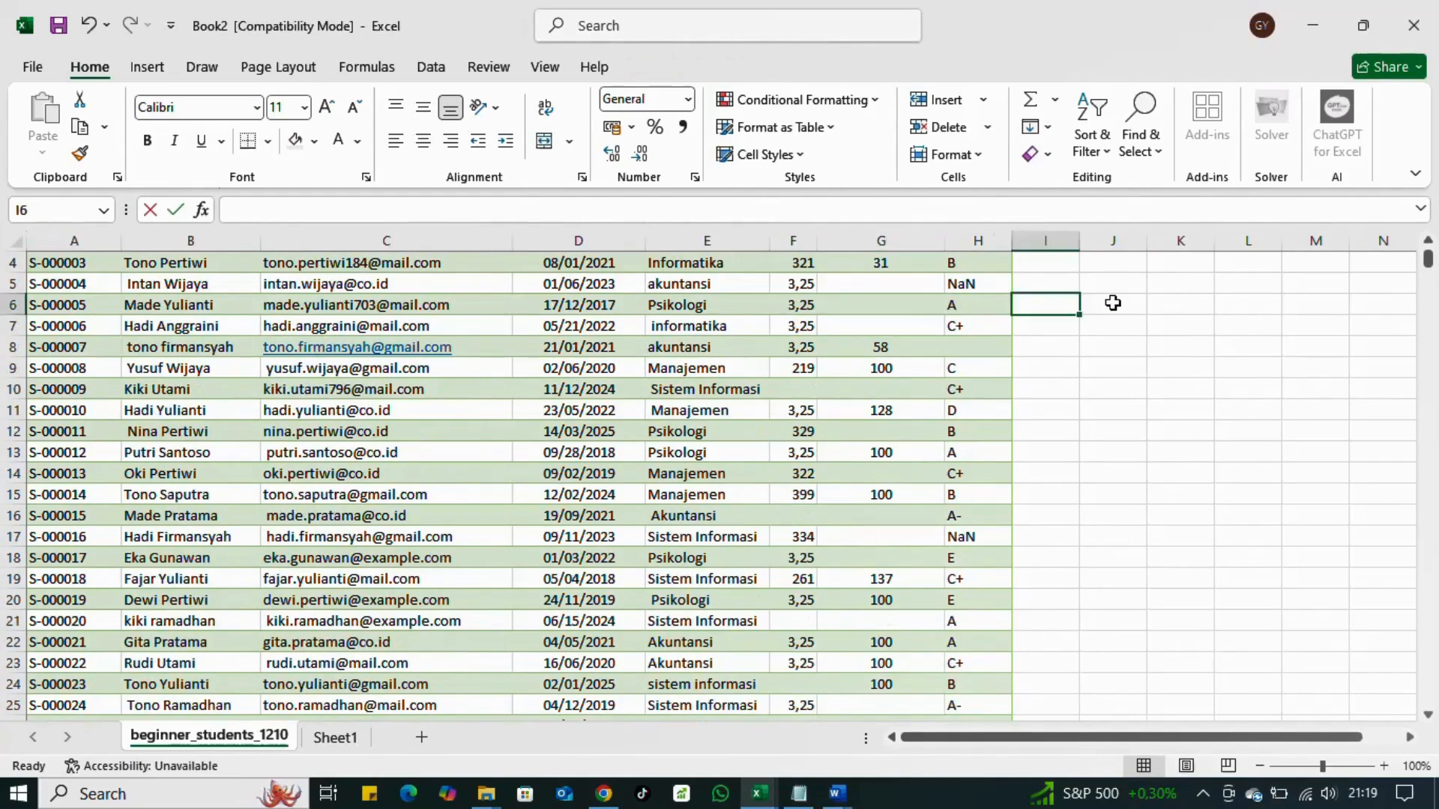
# Step: Calculate the average of the whole credits column in cell J6 with =AVERAGE(G:G)
pyautogui.click(1116, 303)
pyautogui.write('=avera')
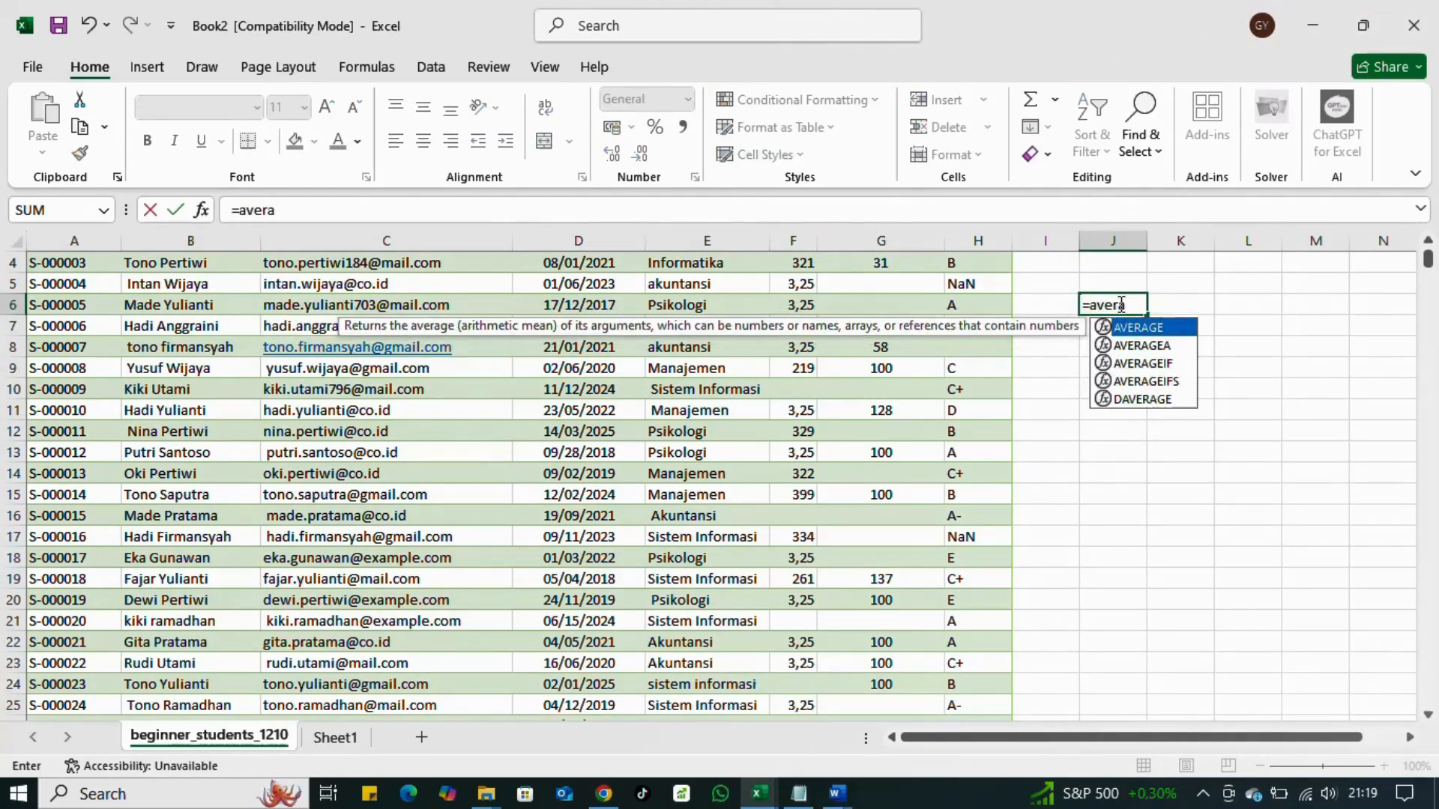
pyautogui.press('Tab')
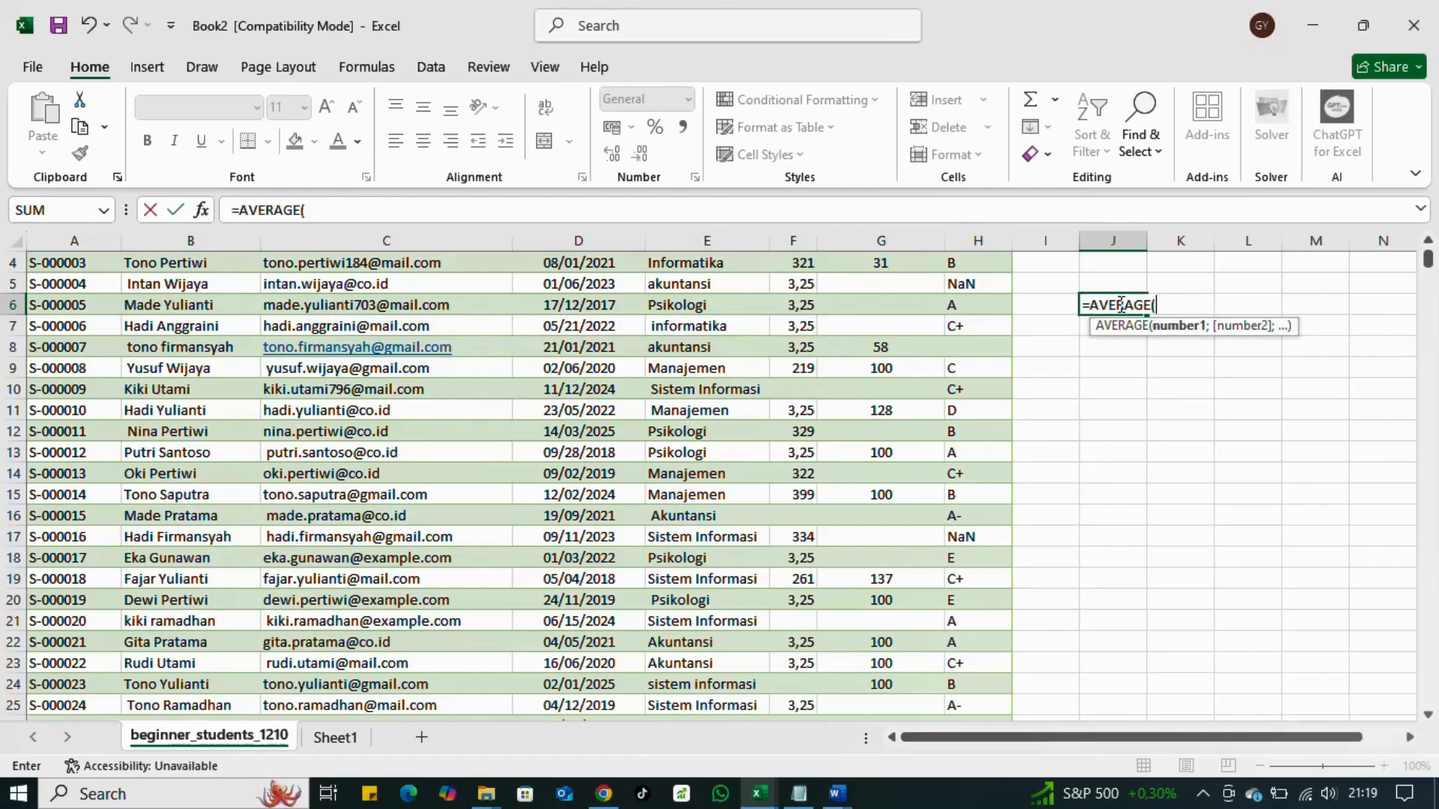
pyautogui.click(881, 241)
pyautogui.press('Return')
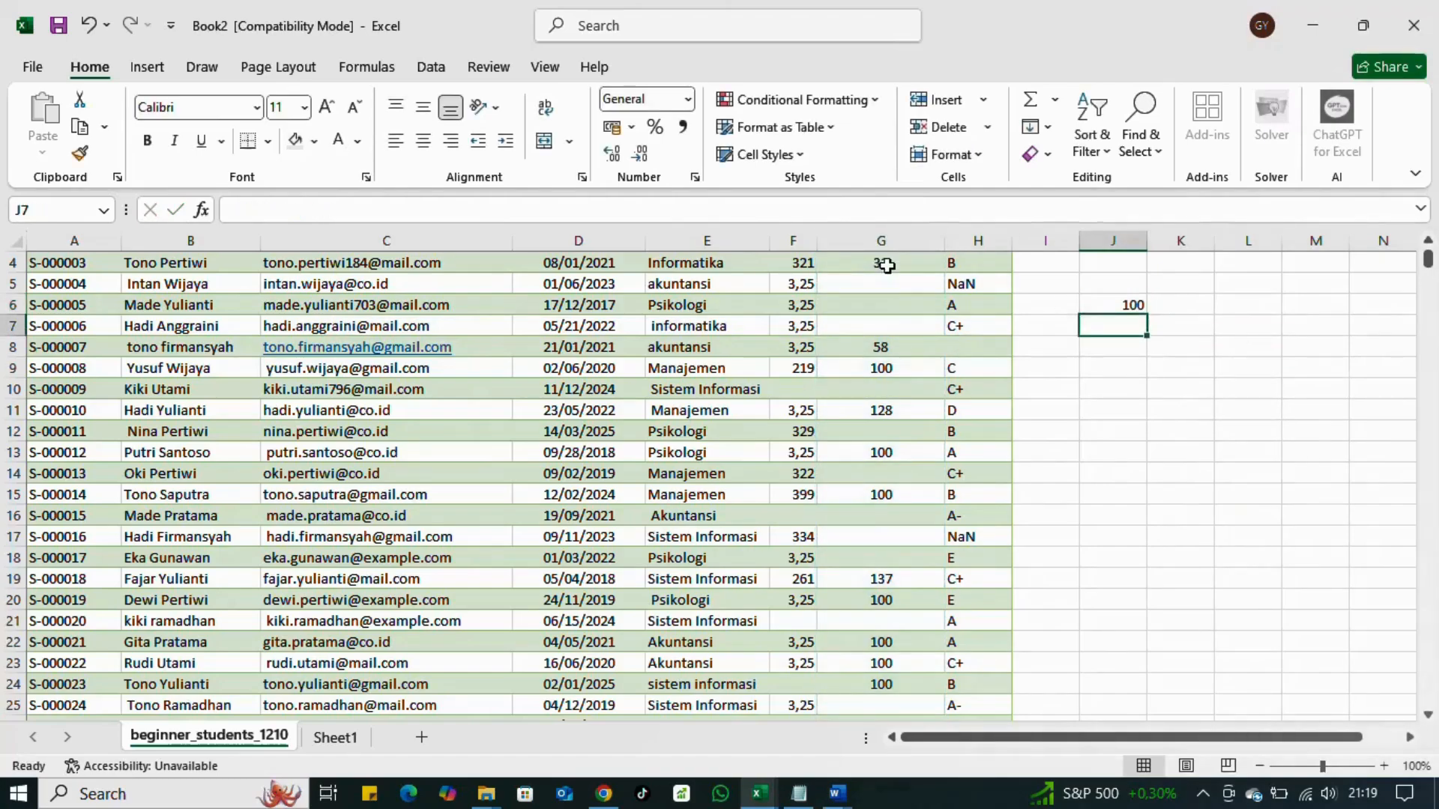
pyautogui.click(1139, 306)
pyautogui.scroll(1, 1143, 309)
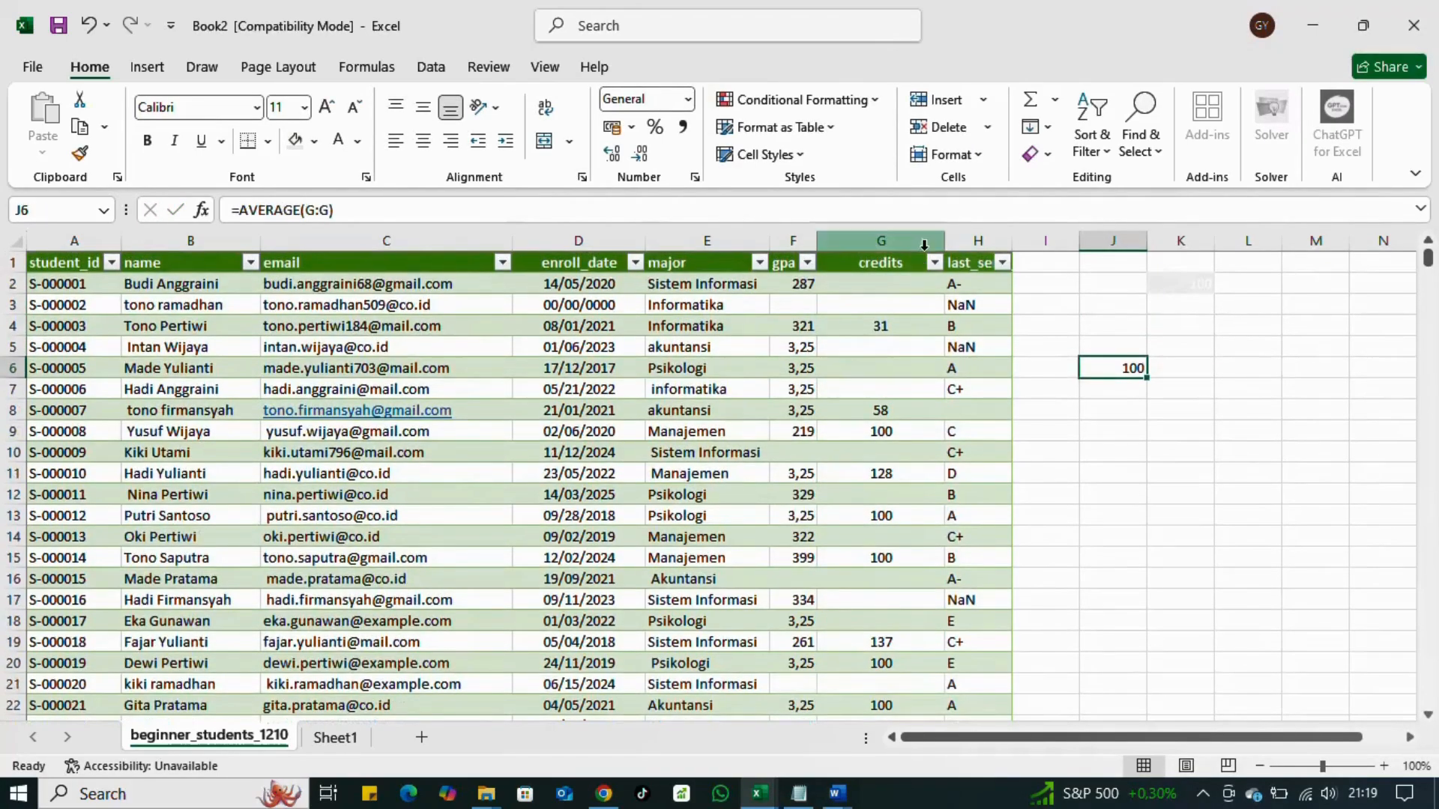
# Step: Filter the credits column to show only 0 and blank entries
pyautogui.click(934, 262)
pyautogui.click(755, 538)
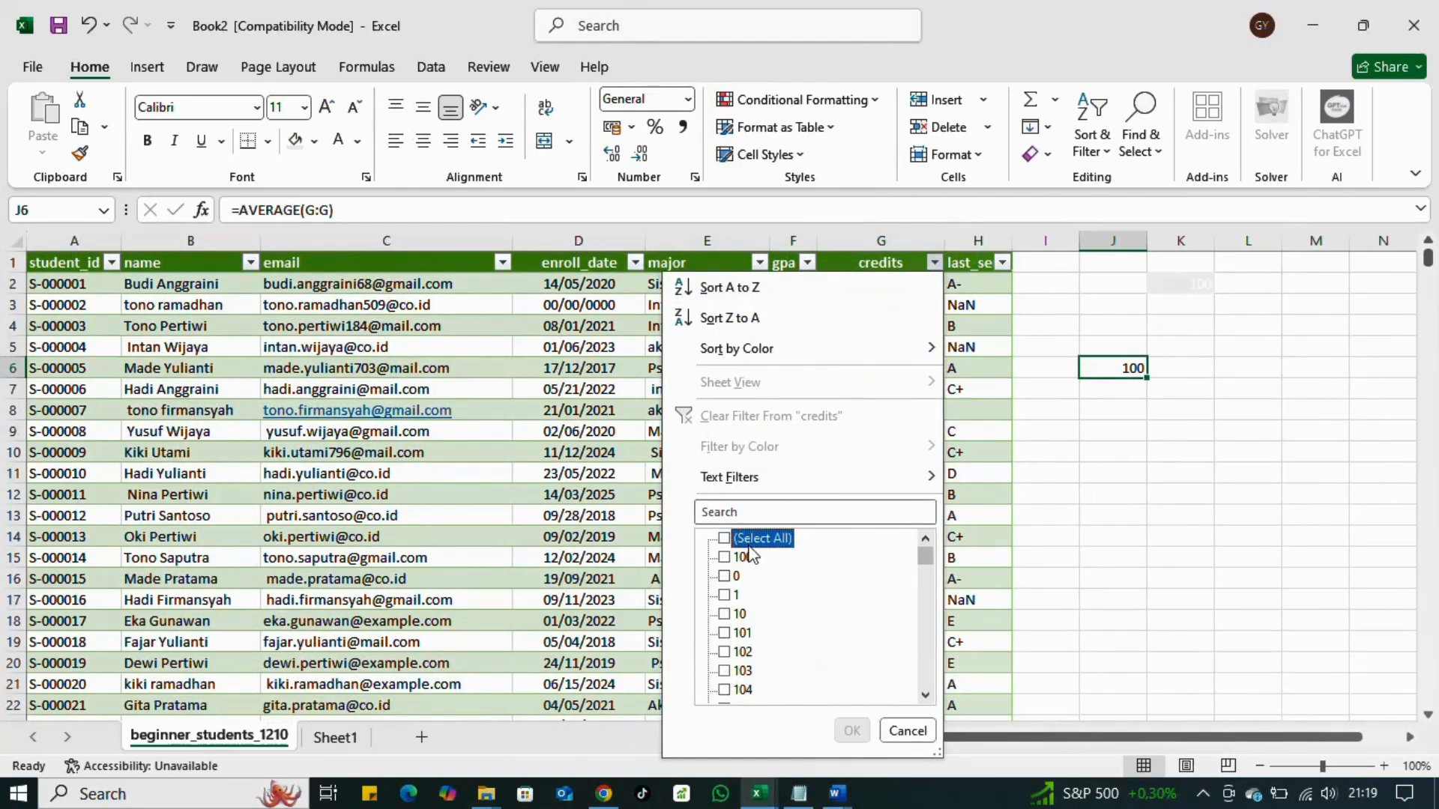
pyautogui.click(727, 576)
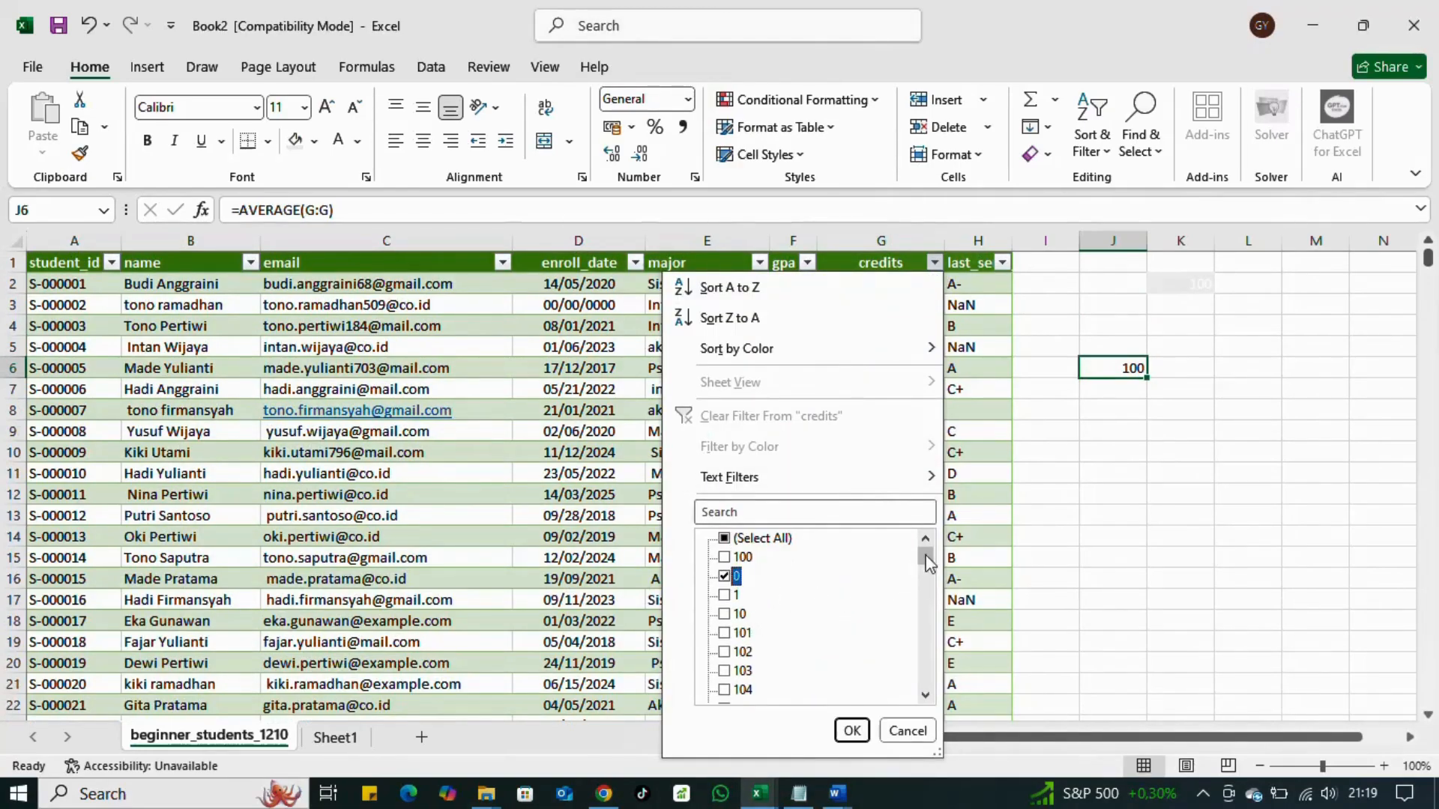
pyautogui.moveTo(925, 554); pyautogui.dragTo(925, 679)
pyautogui.click(750, 689)
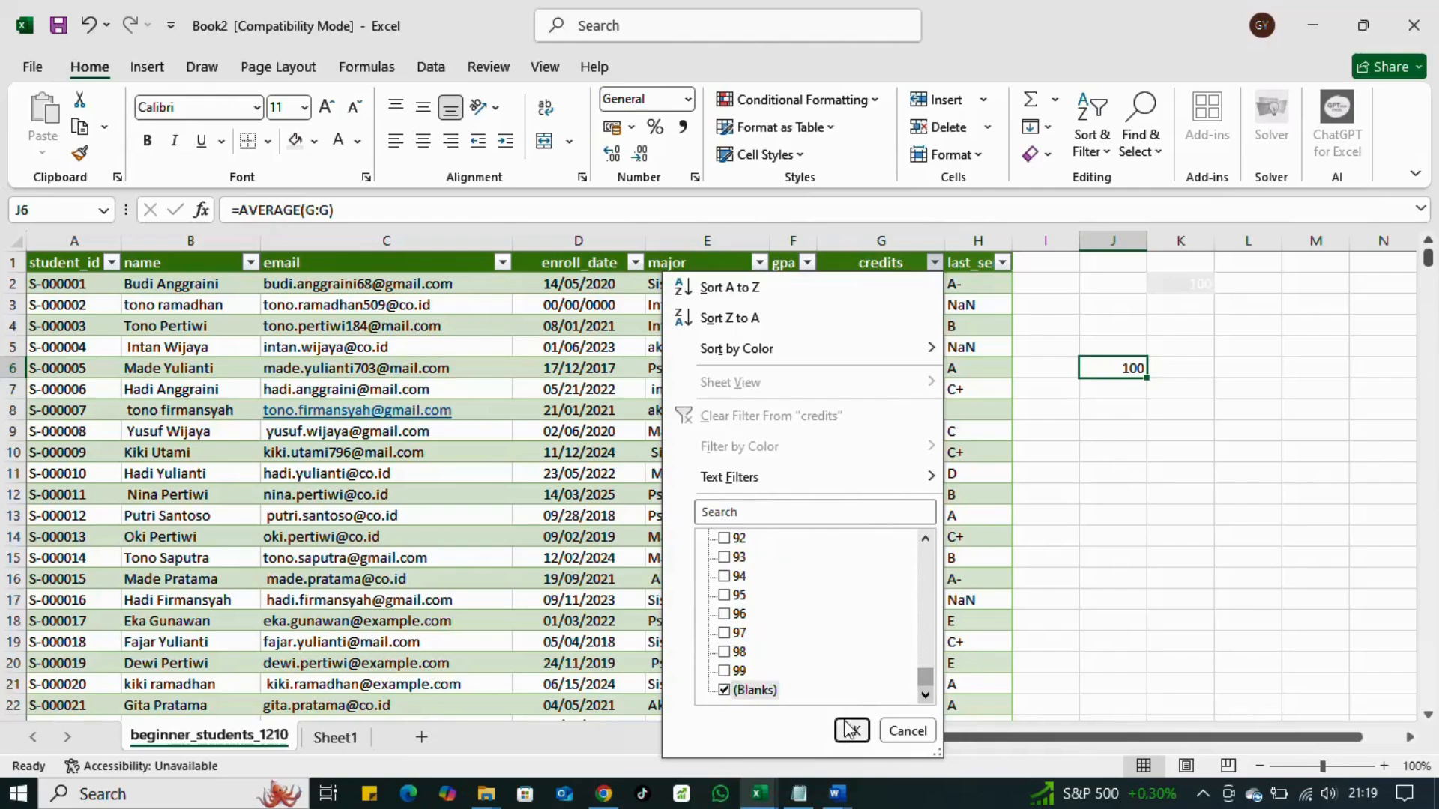
pyautogui.click(852, 730)
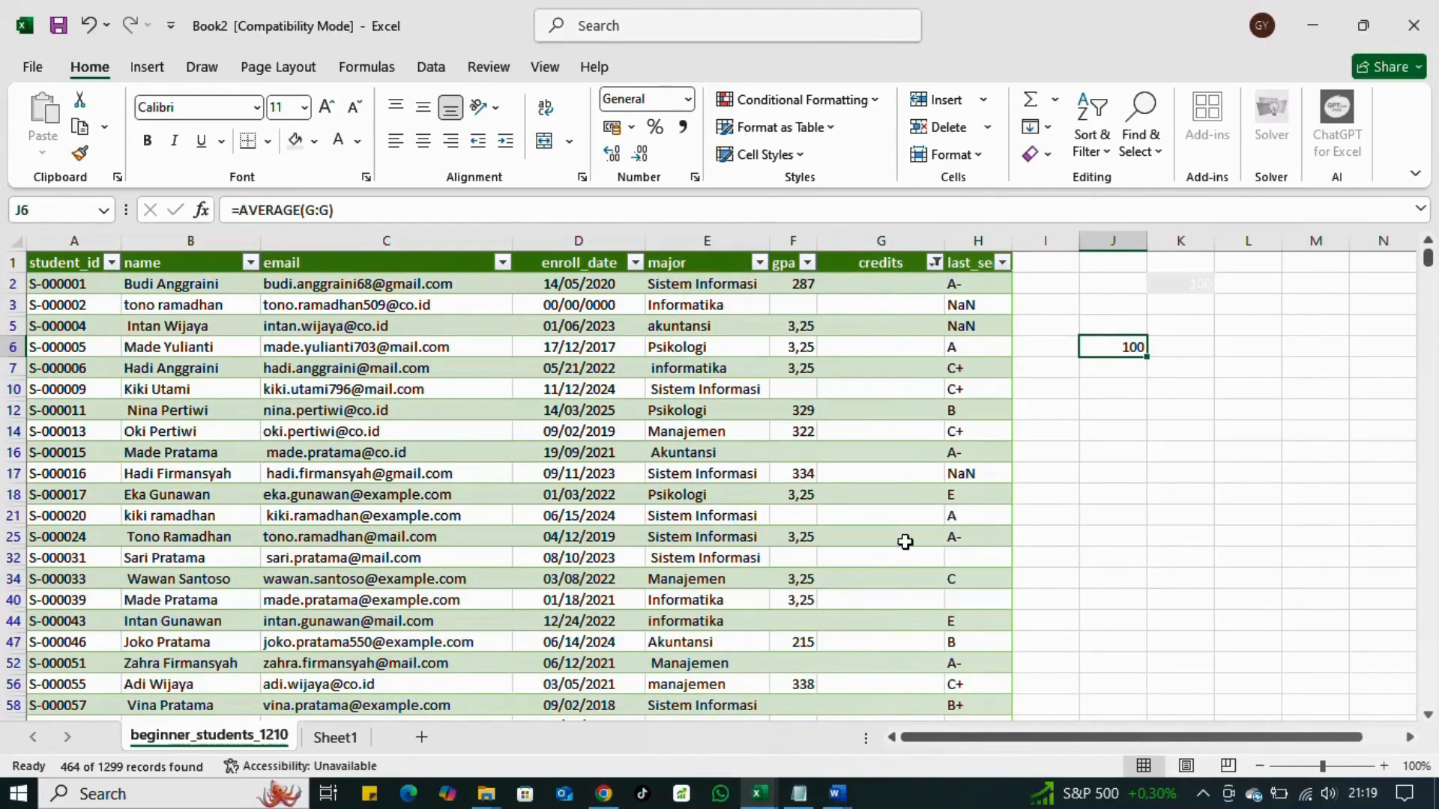
pyautogui.click(882, 267)
pyautogui.hotkey('ctrl', 'space')
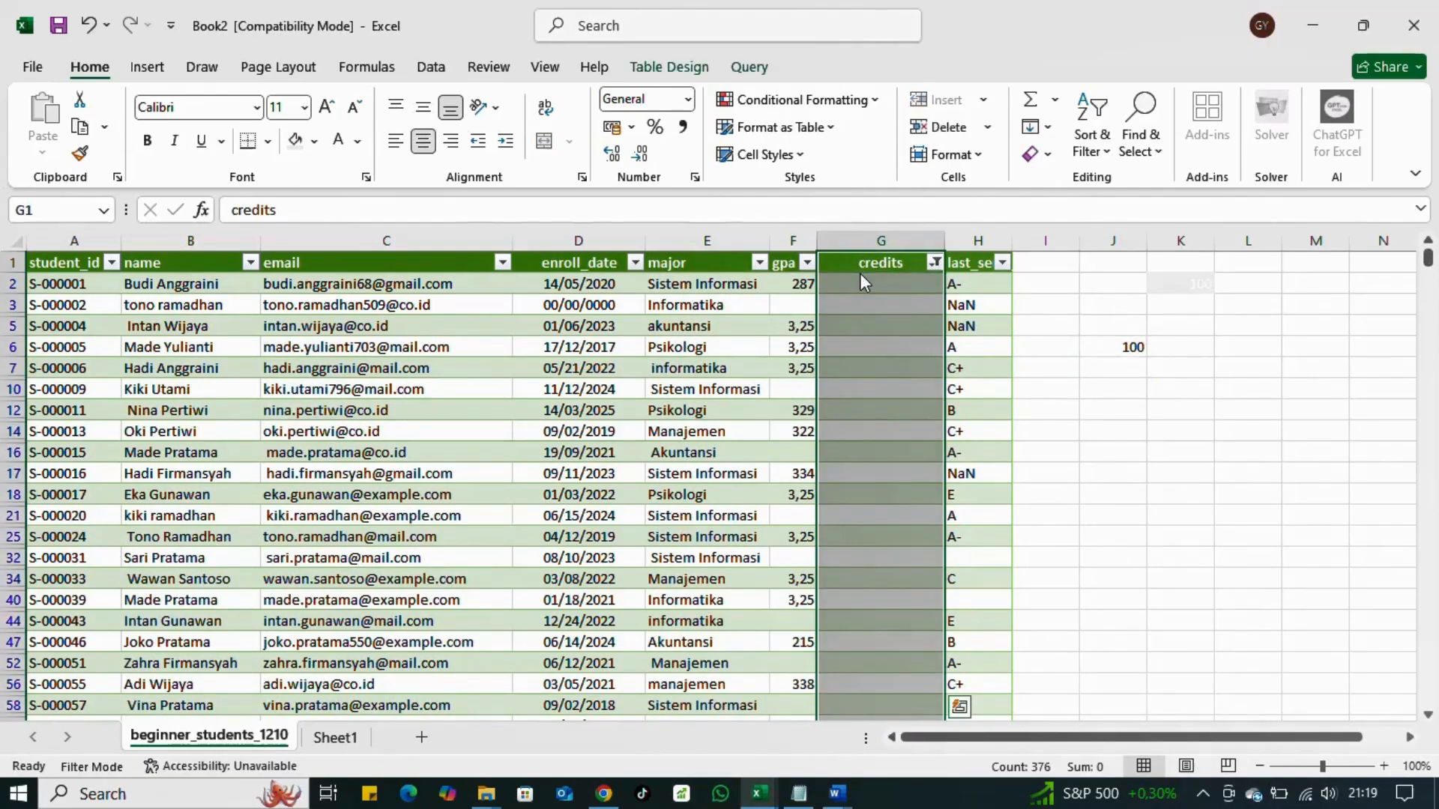
pyautogui.write('1')
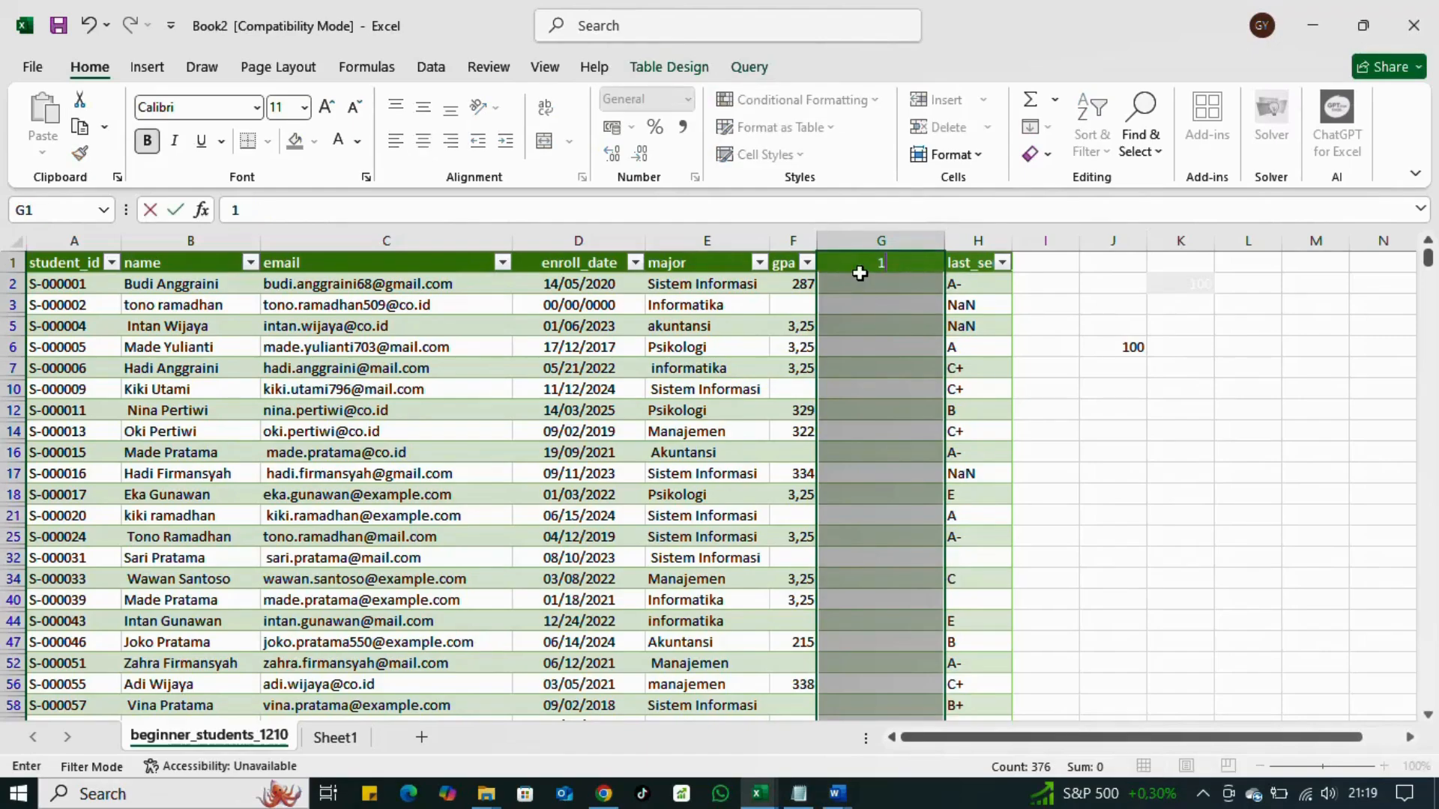
pyautogui.press('Escape')
# Step: Enter 100 in credits cell G2 and try to fill it down the filtered rows to G10
pyautogui.click(870, 283)
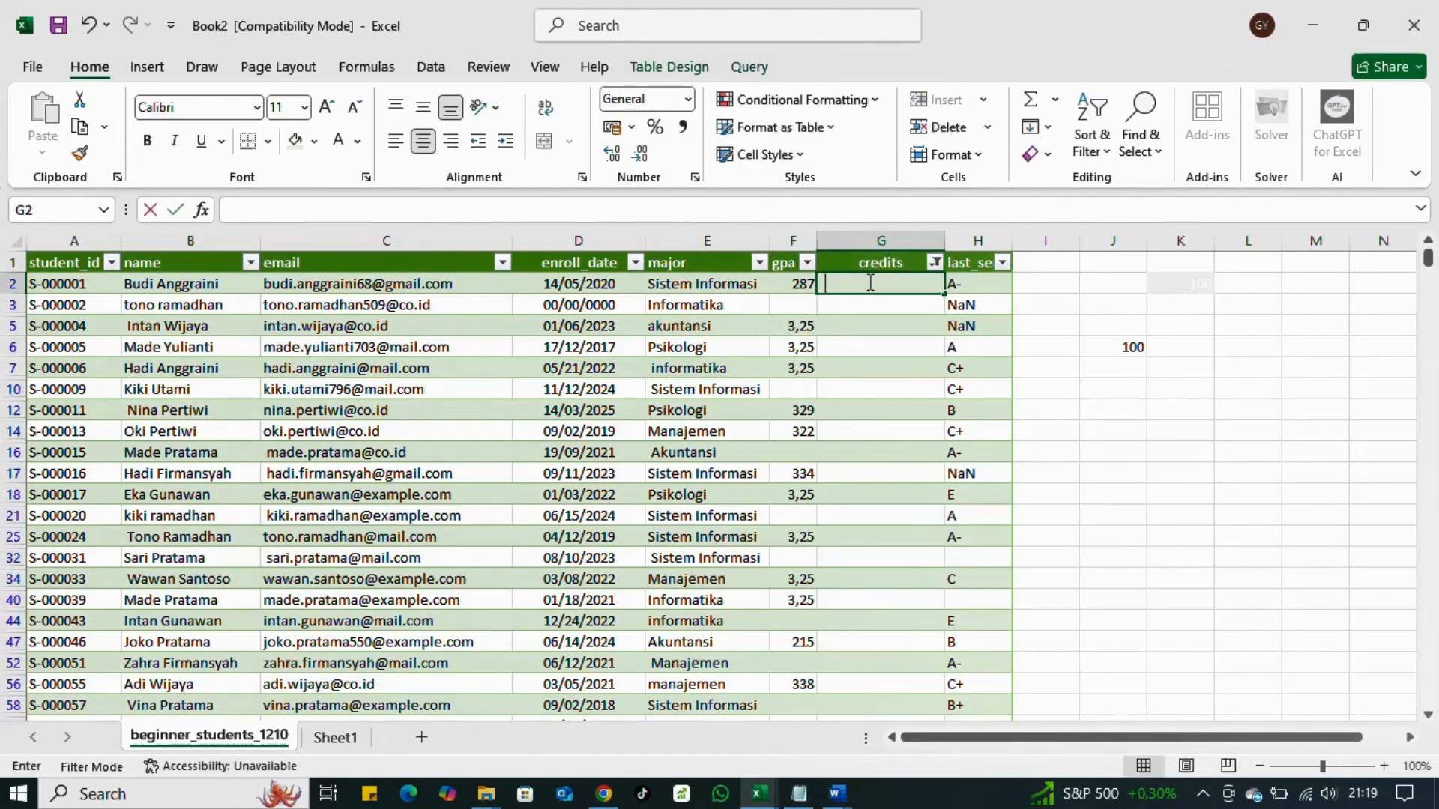
pyautogui.write('100')
pyautogui.press('Return')
pyautogui.press('Right')
pyautogui.press('Down')
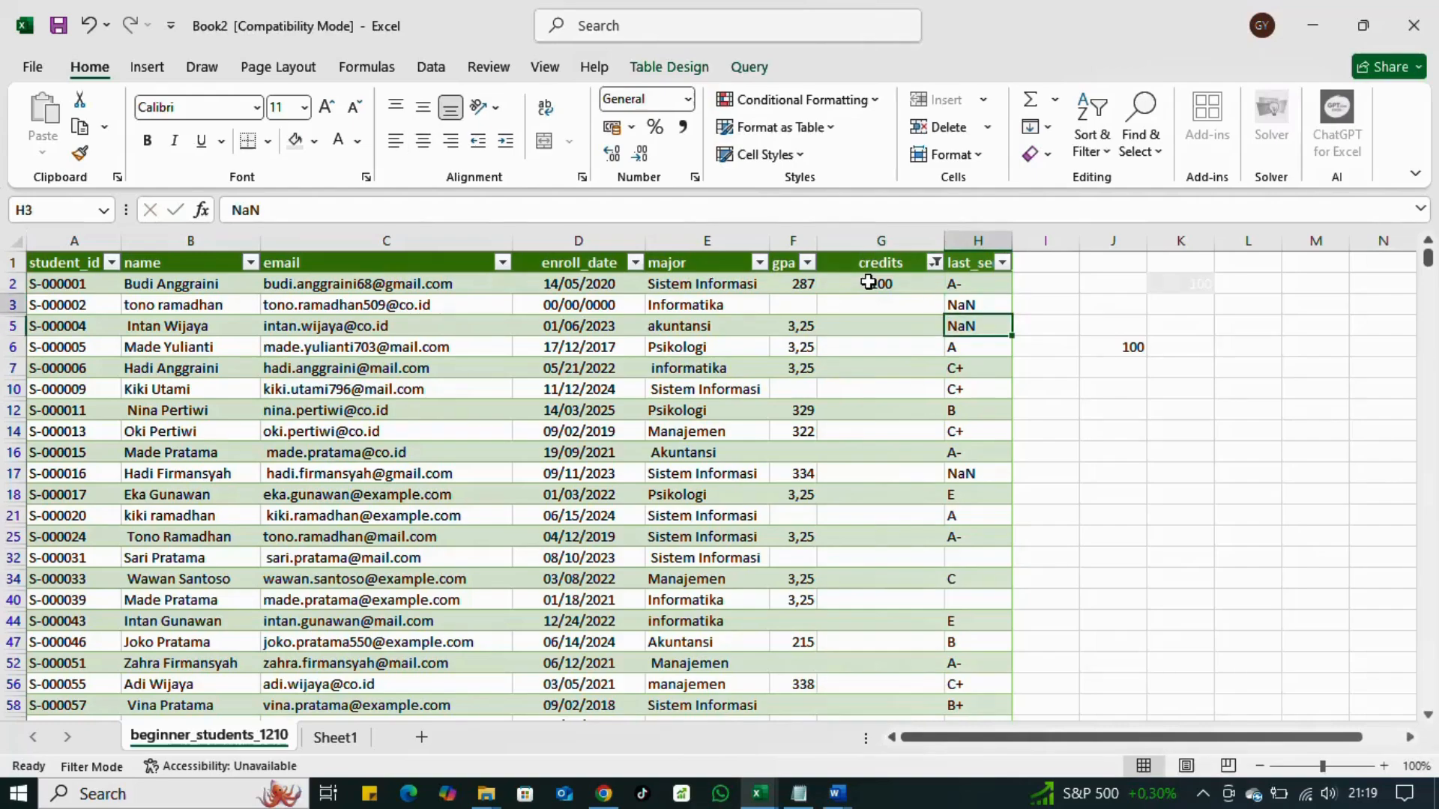
pyautogui.click(888, 283)
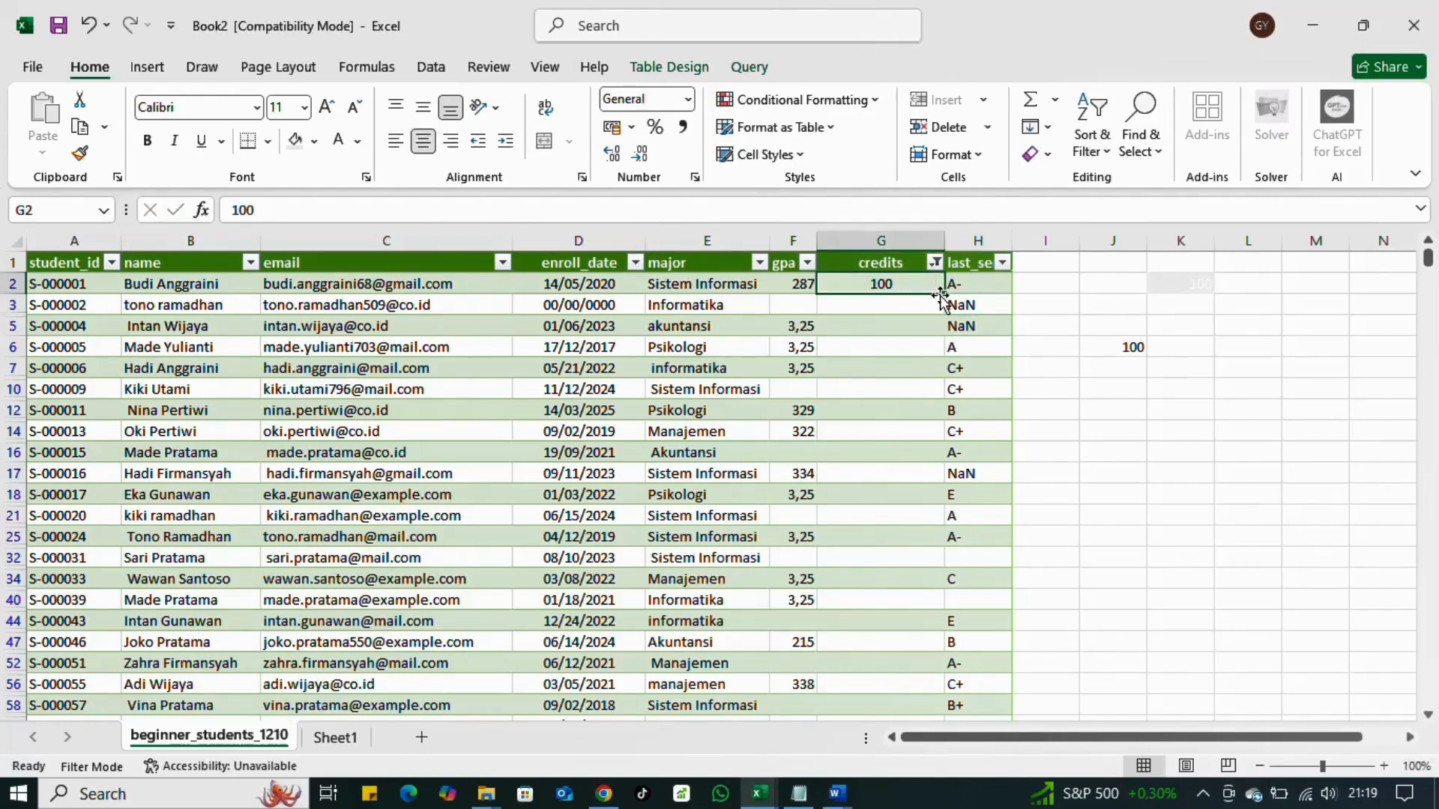
pyautogui.moveTo(946, 295); pyautogui.dragTo(916, 395)
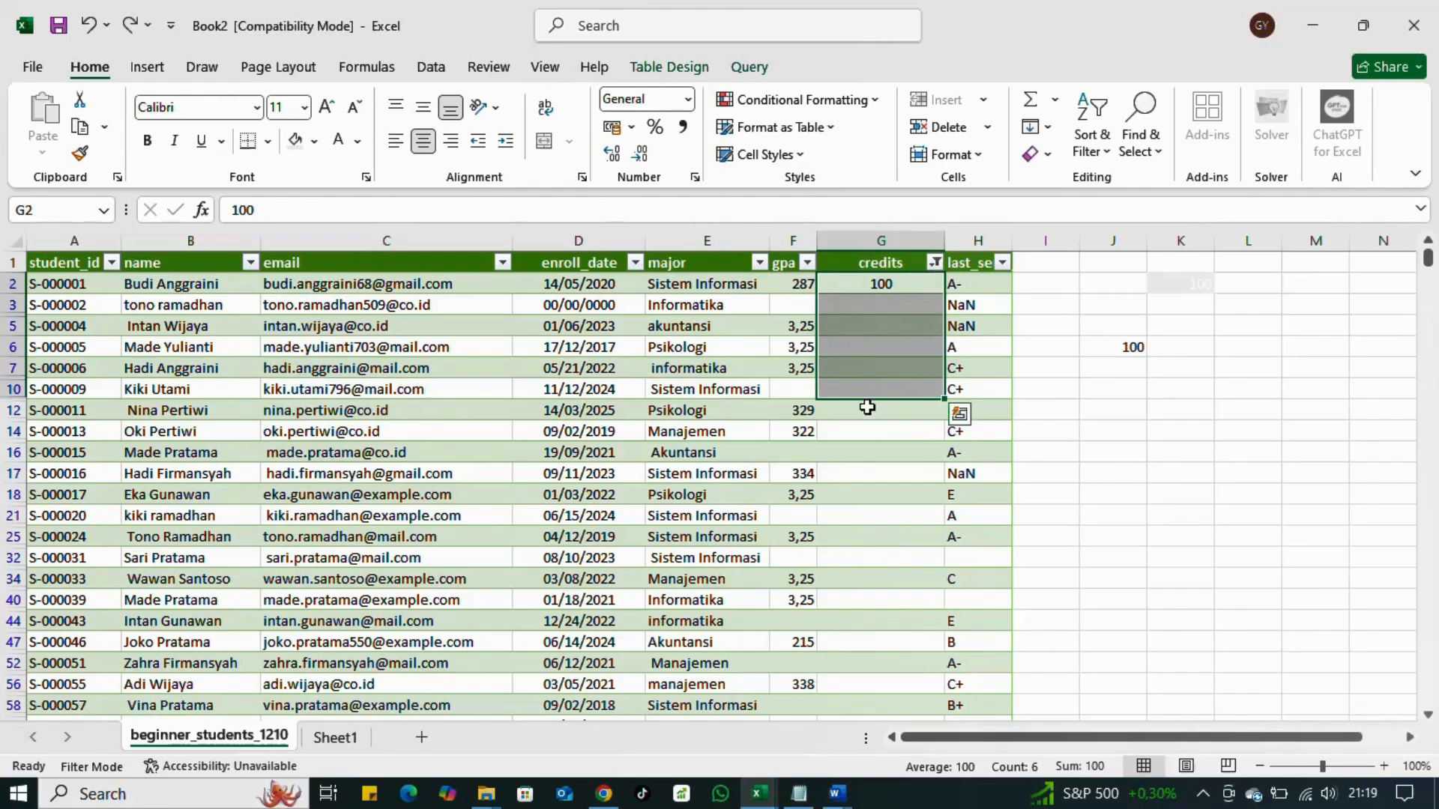
# Step: Undo the fill and the entry in G2, and show all credits values in the table again
pyautogui.hotkey('ctrl', 'z')
pyautogui.hotkey('ctrl', 'z')
pyautogui.click(935, 263)
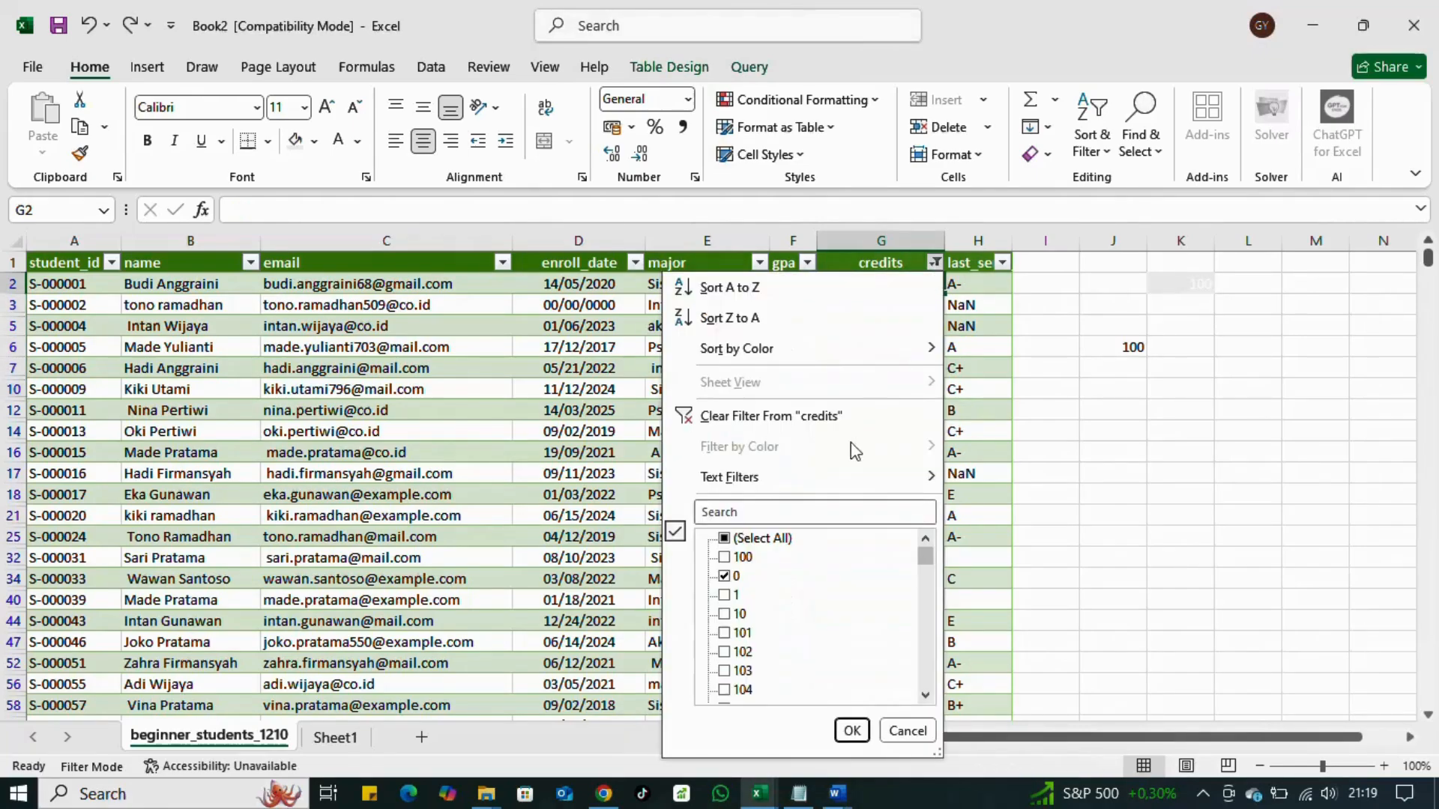
pyautogui.click(738, 539)
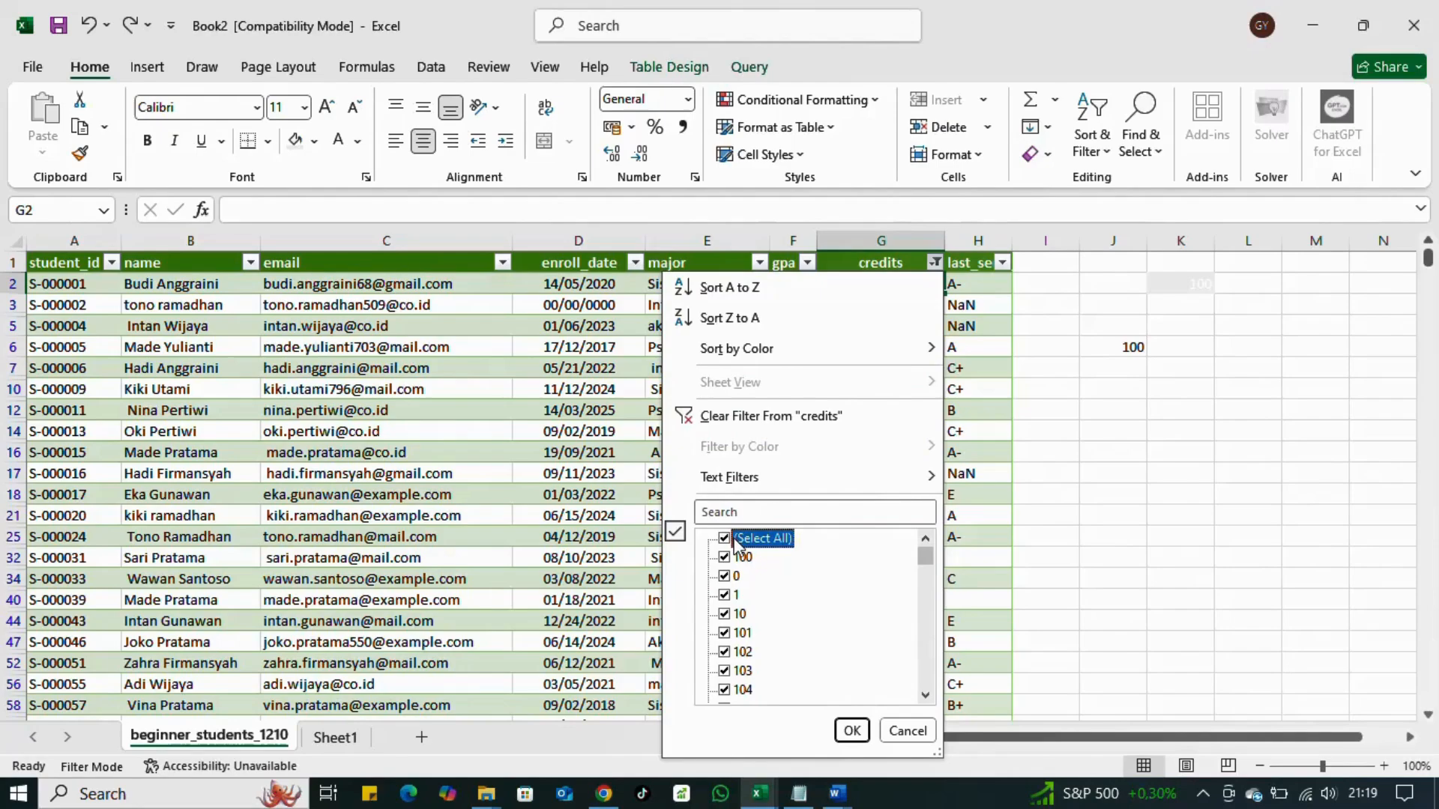
pyautogui.click(845, 727)
# Step: Begin a COUNTIF formula in cell K1 for counting the grades in column H
pyautogui.click(982, 283)
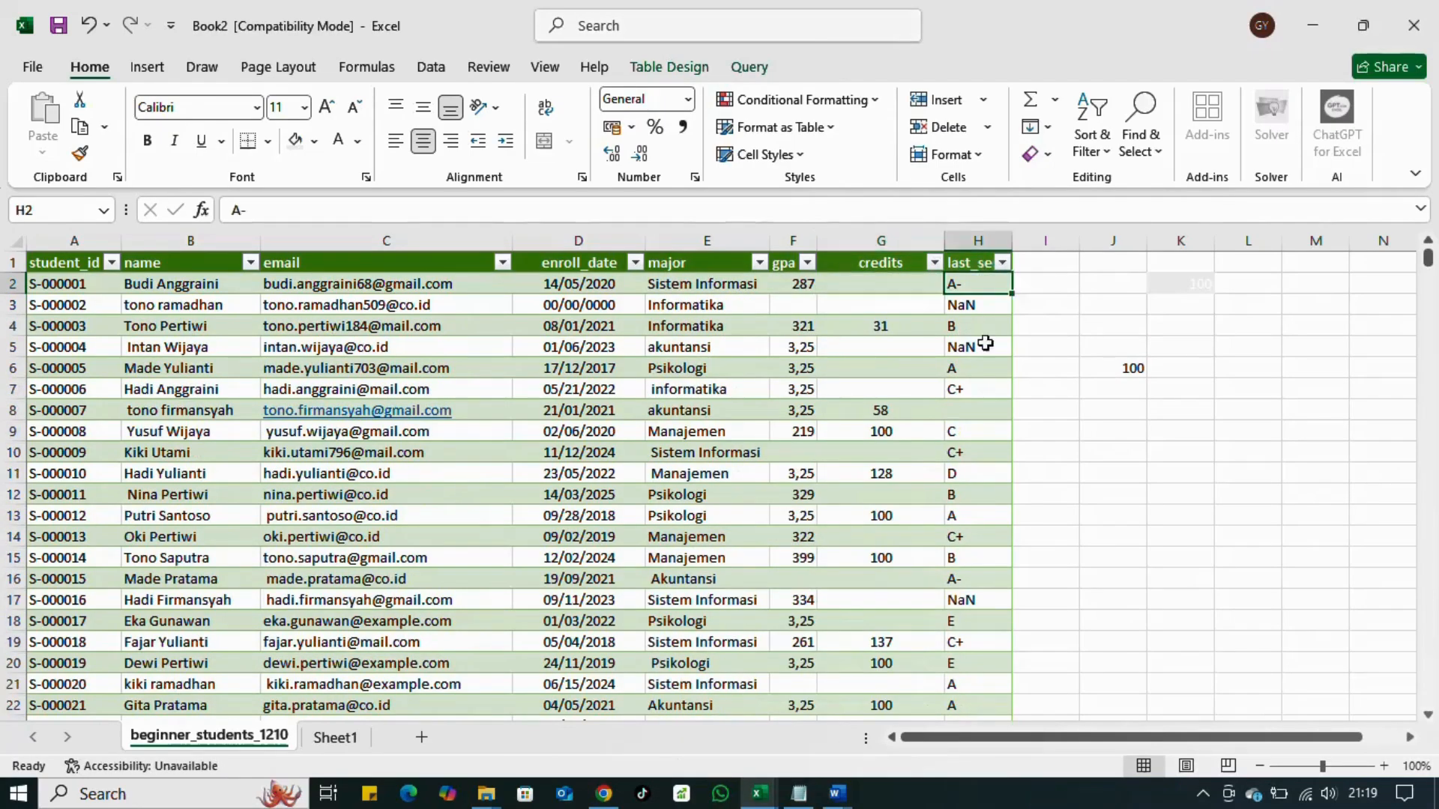
pyautogui.moveTo(985, 343); pyautogui.dragTo(988, 525)
pyautogui.click(1150, 262)
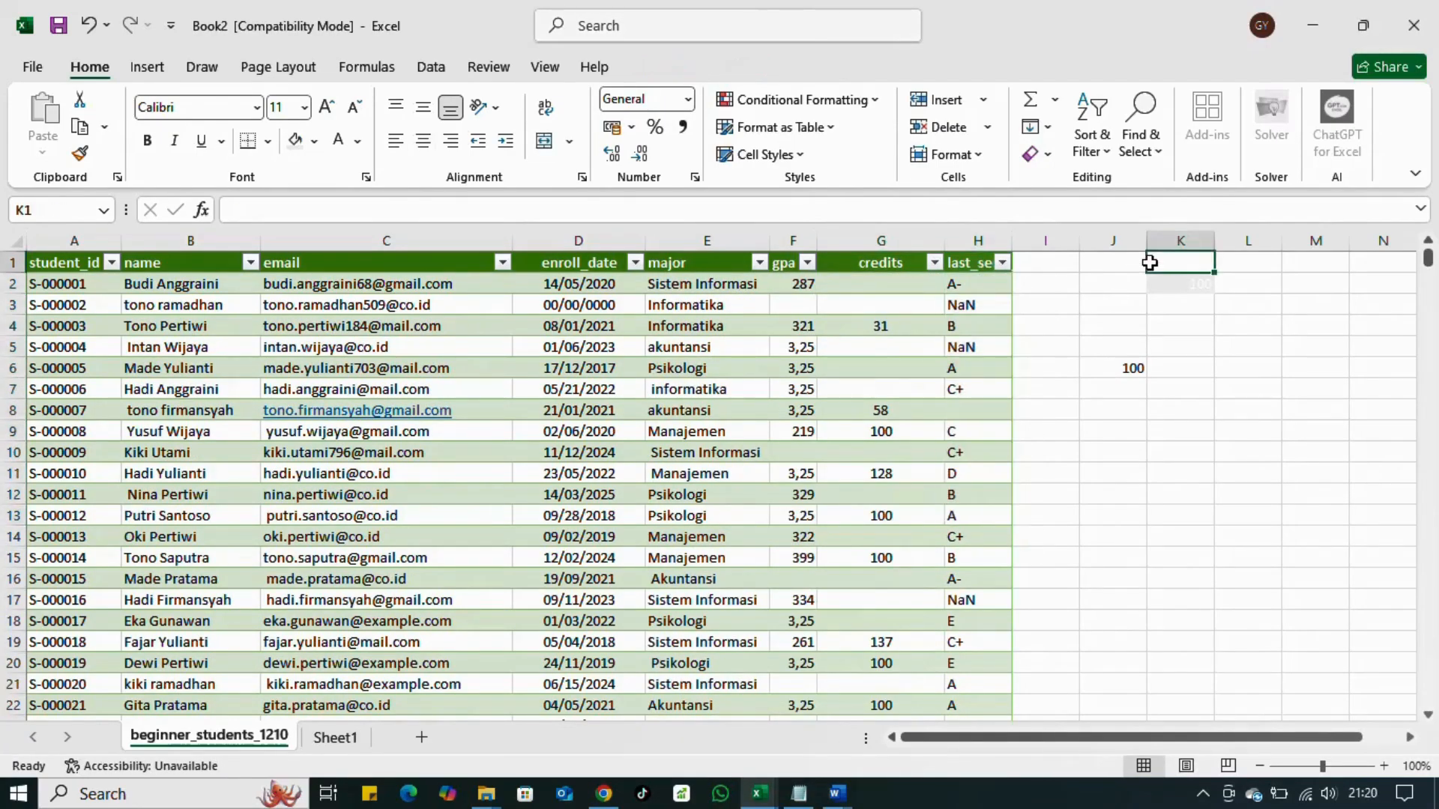
pyautogui.write('=count')
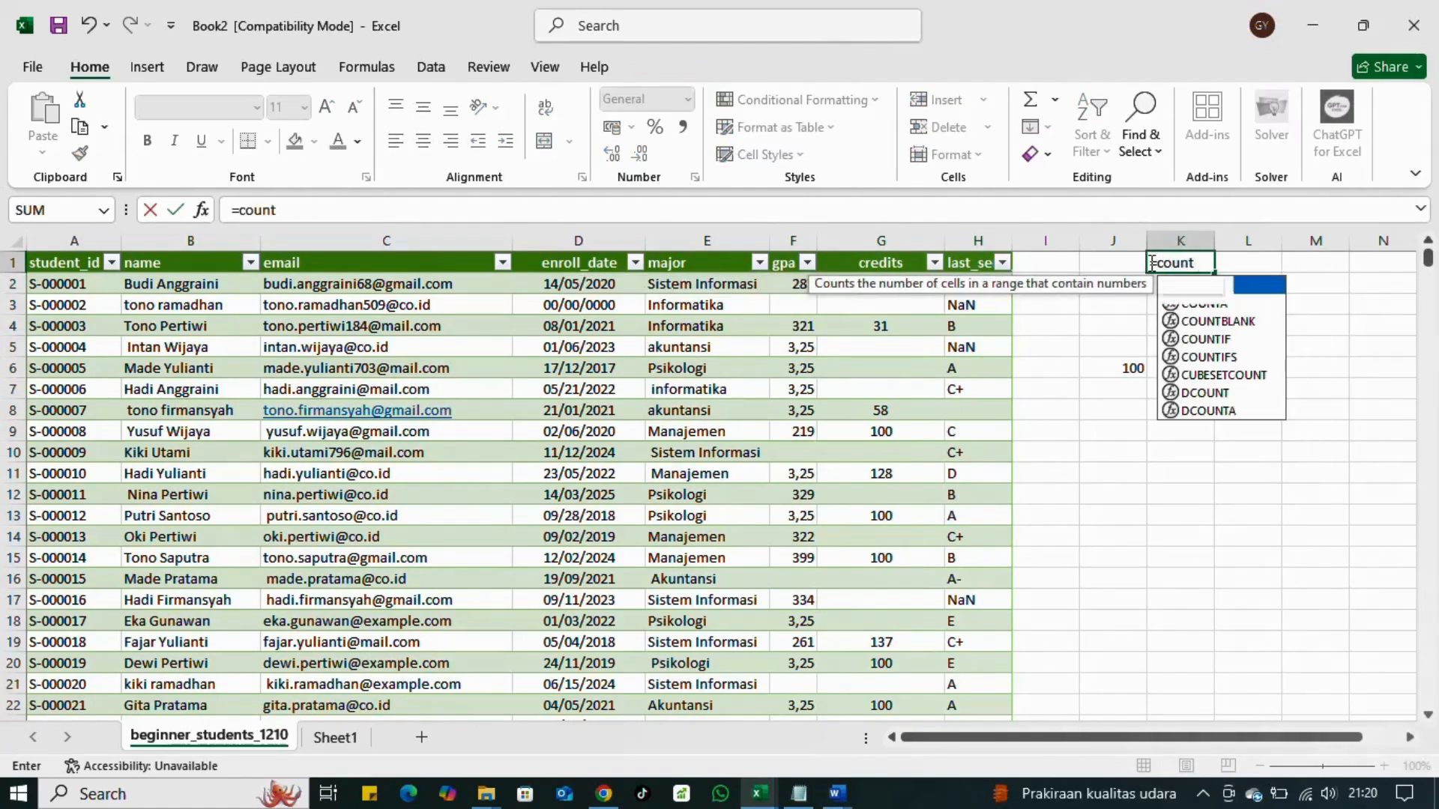
pyautogui.write('if')
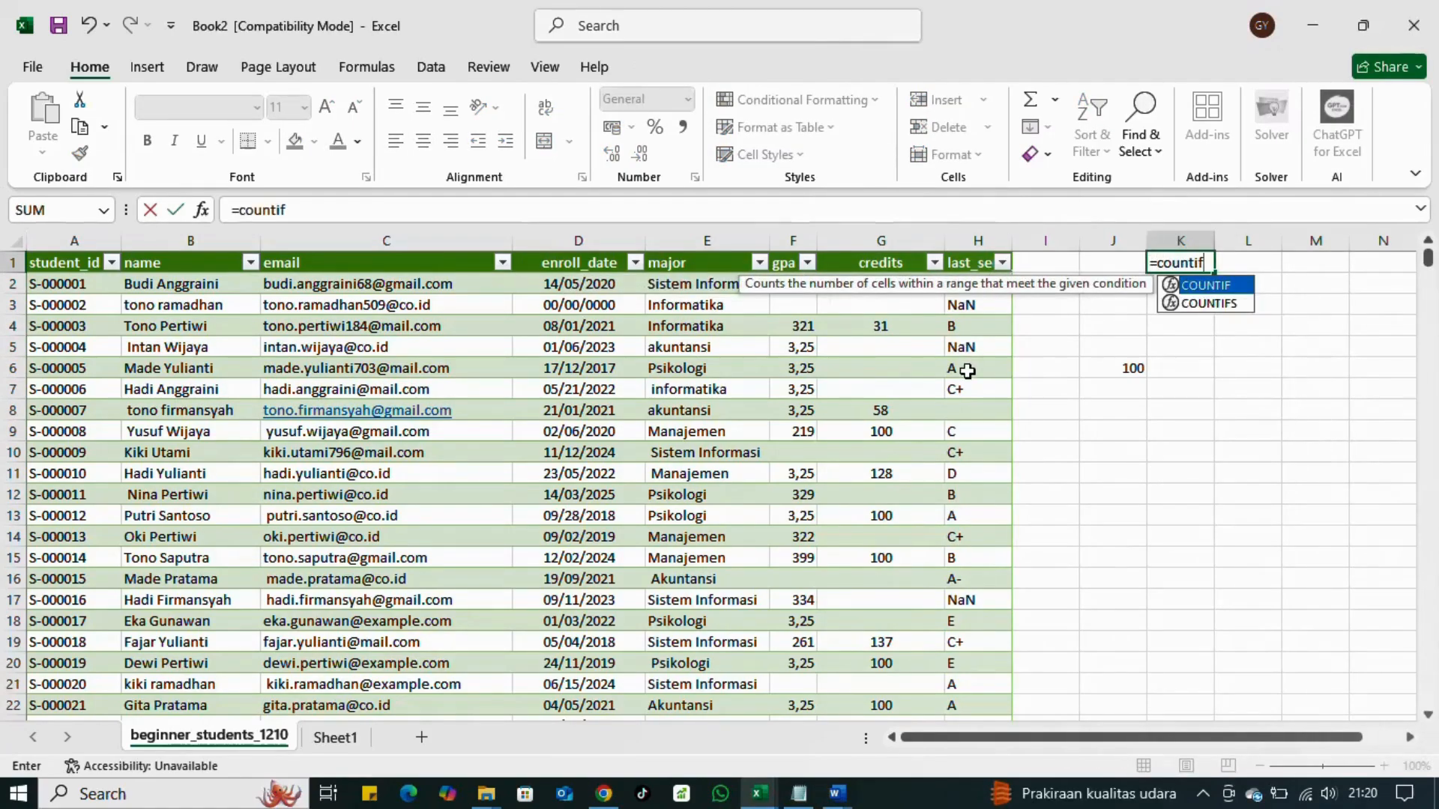
pyautogui.click(963, 368)
pyautogui.click(1175, 267)
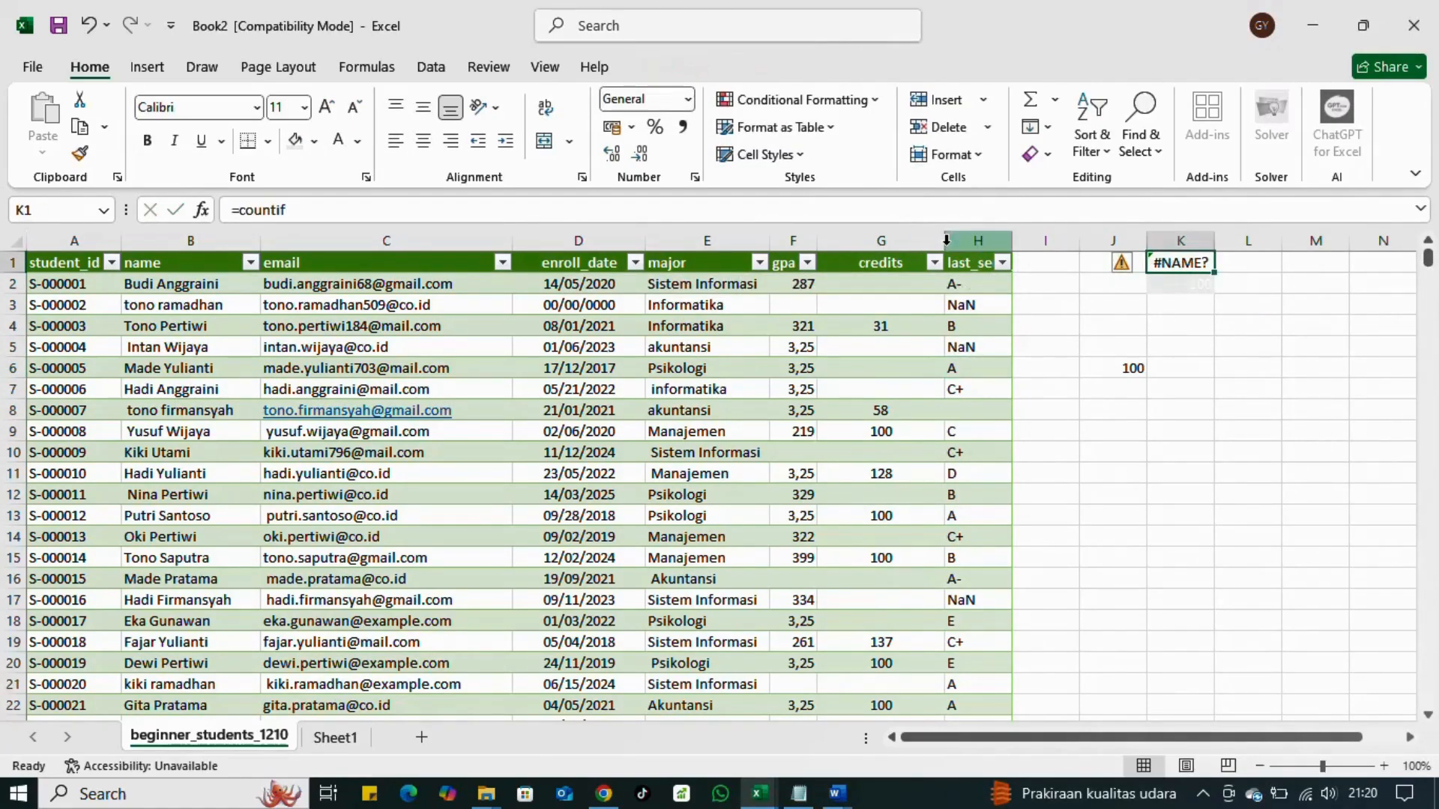
pyautogui.click(409, 211)
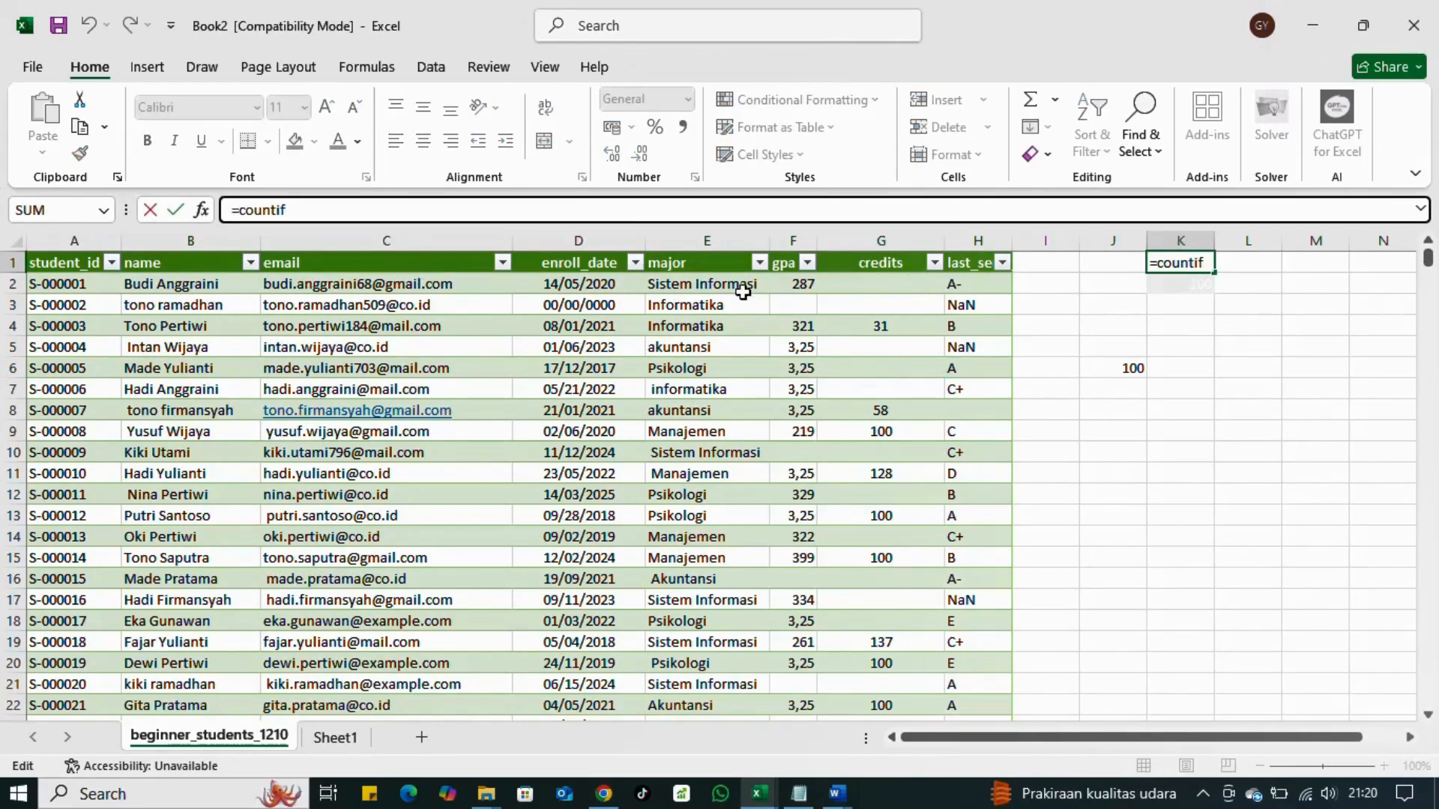
pyautogui.press('Escape')
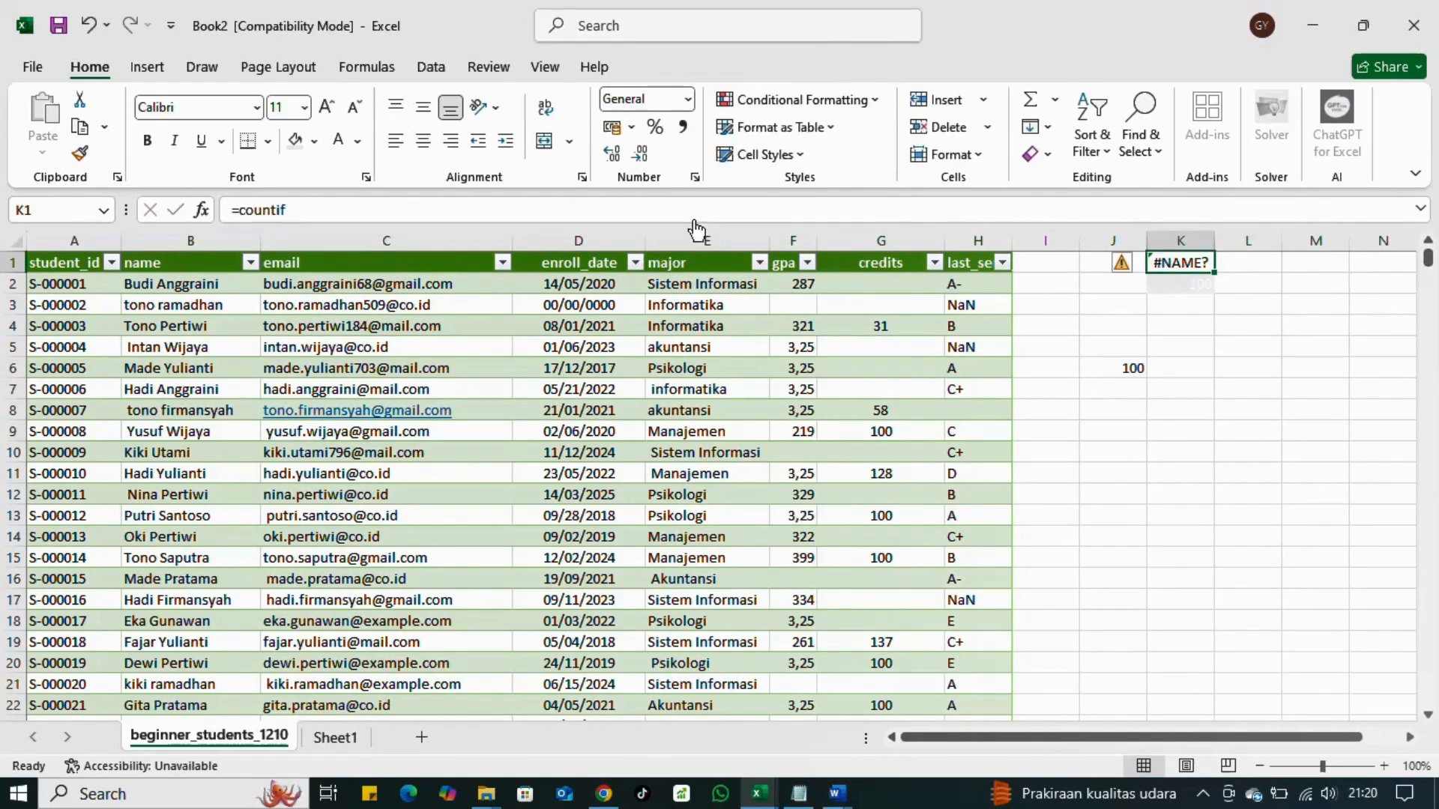
# Step: Set the range of the COUNTIF formula in K1 to H2:H1300
pyautogui.click(447, 210)
pyautogui.write('(')
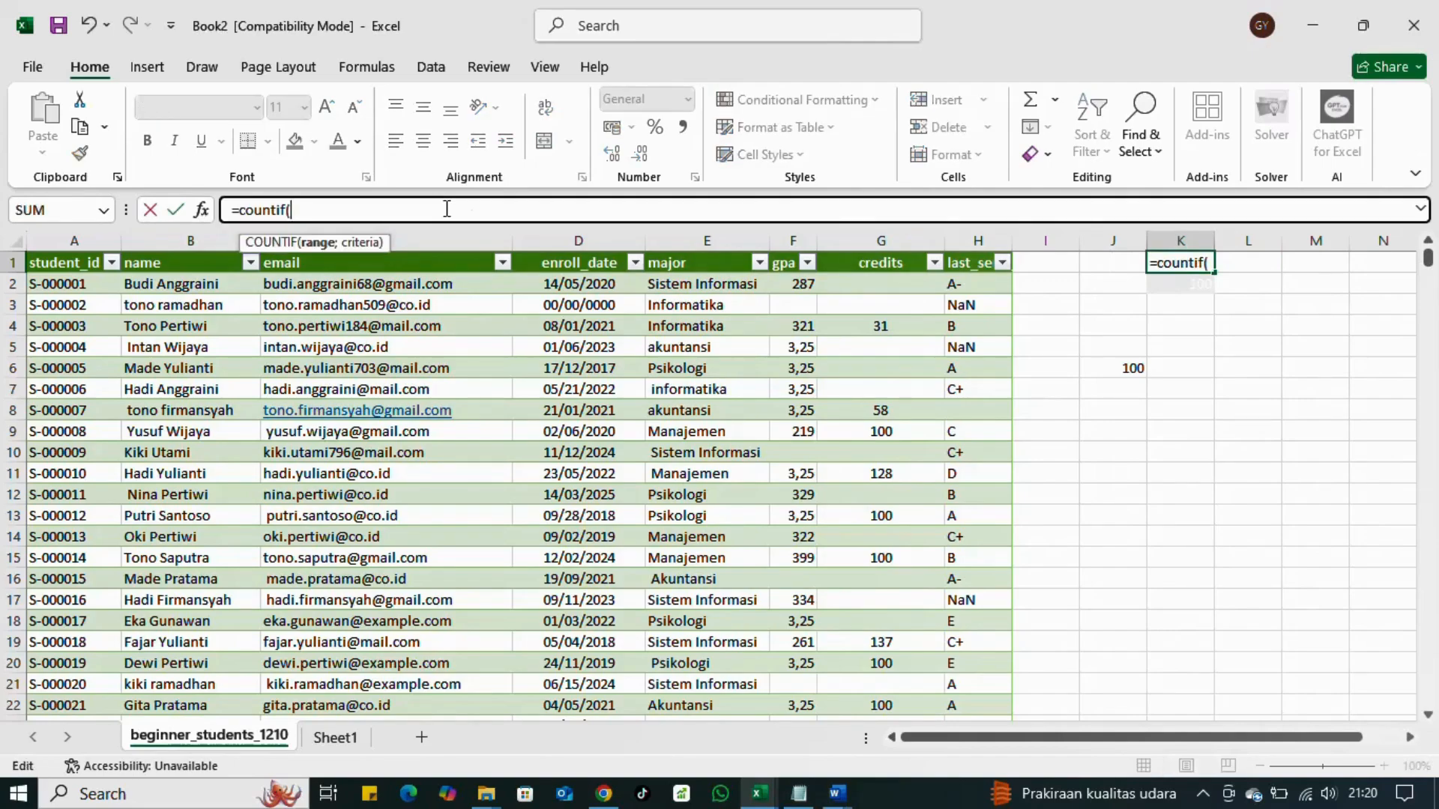
pyautogui.click(972, 263)
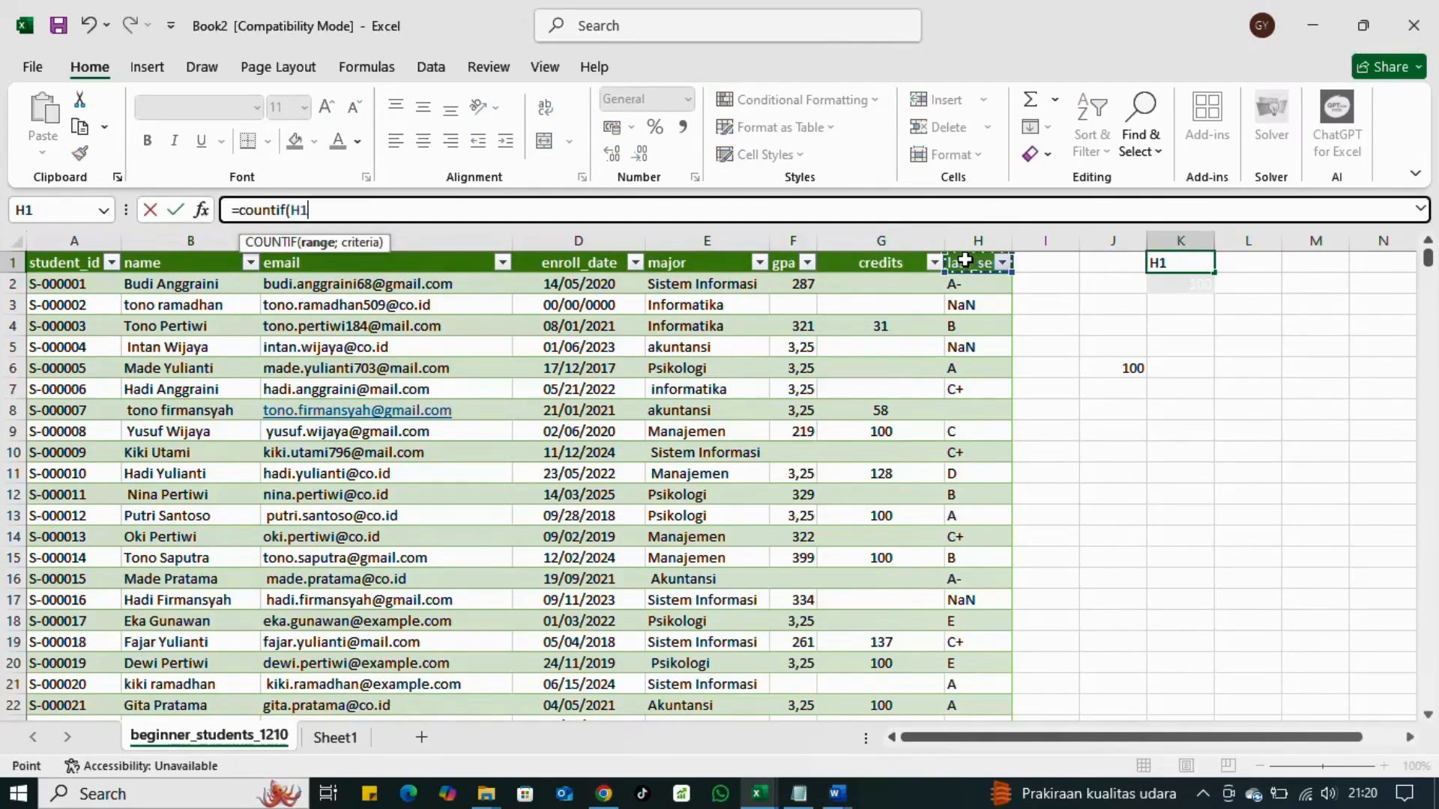
pyautogui.click(976, 285)
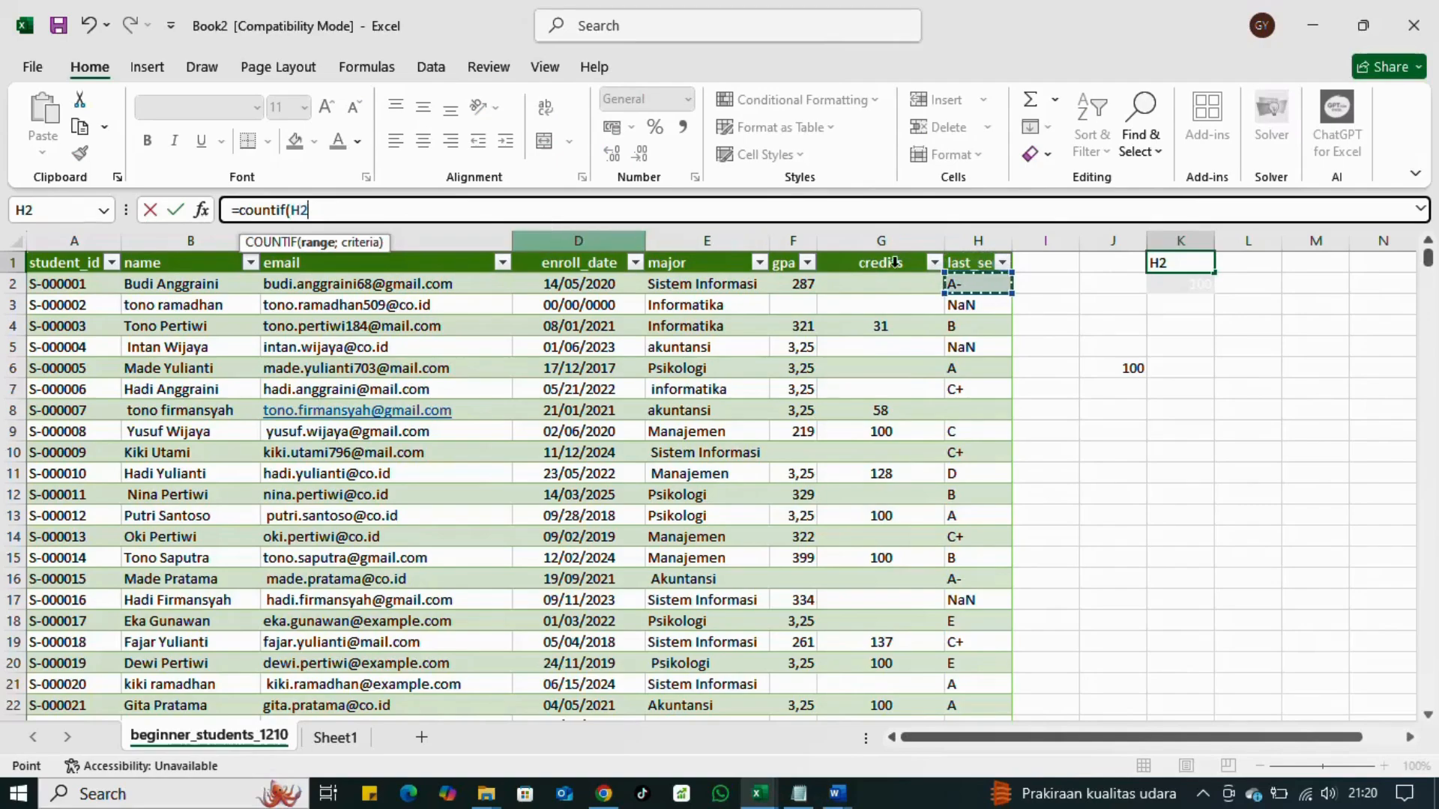
pyautogui.click(967, 239)
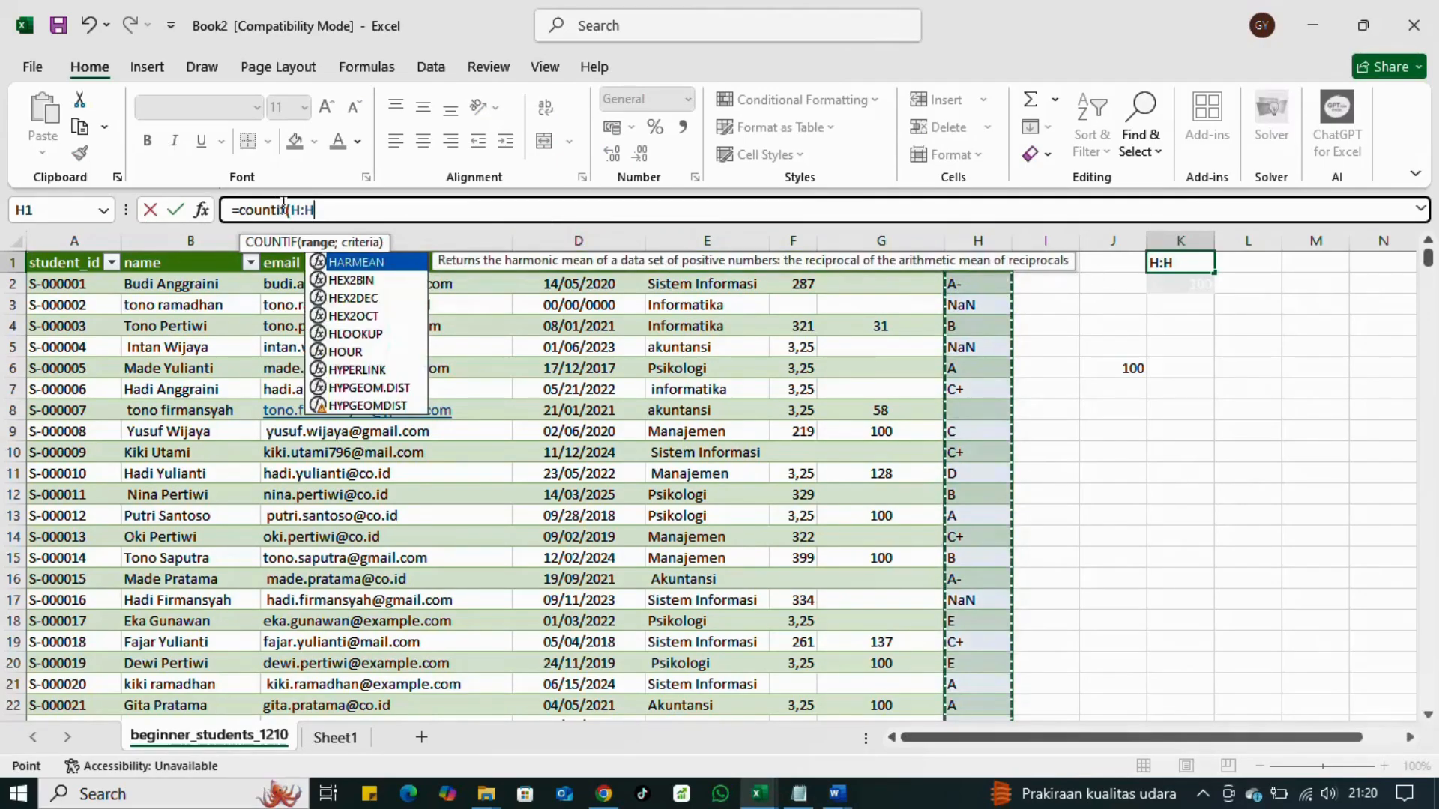
pyautogui.click(300, 211)
pyautogui.write('2')
pyautogui.click(327, 211)
pyautogui.write('1')
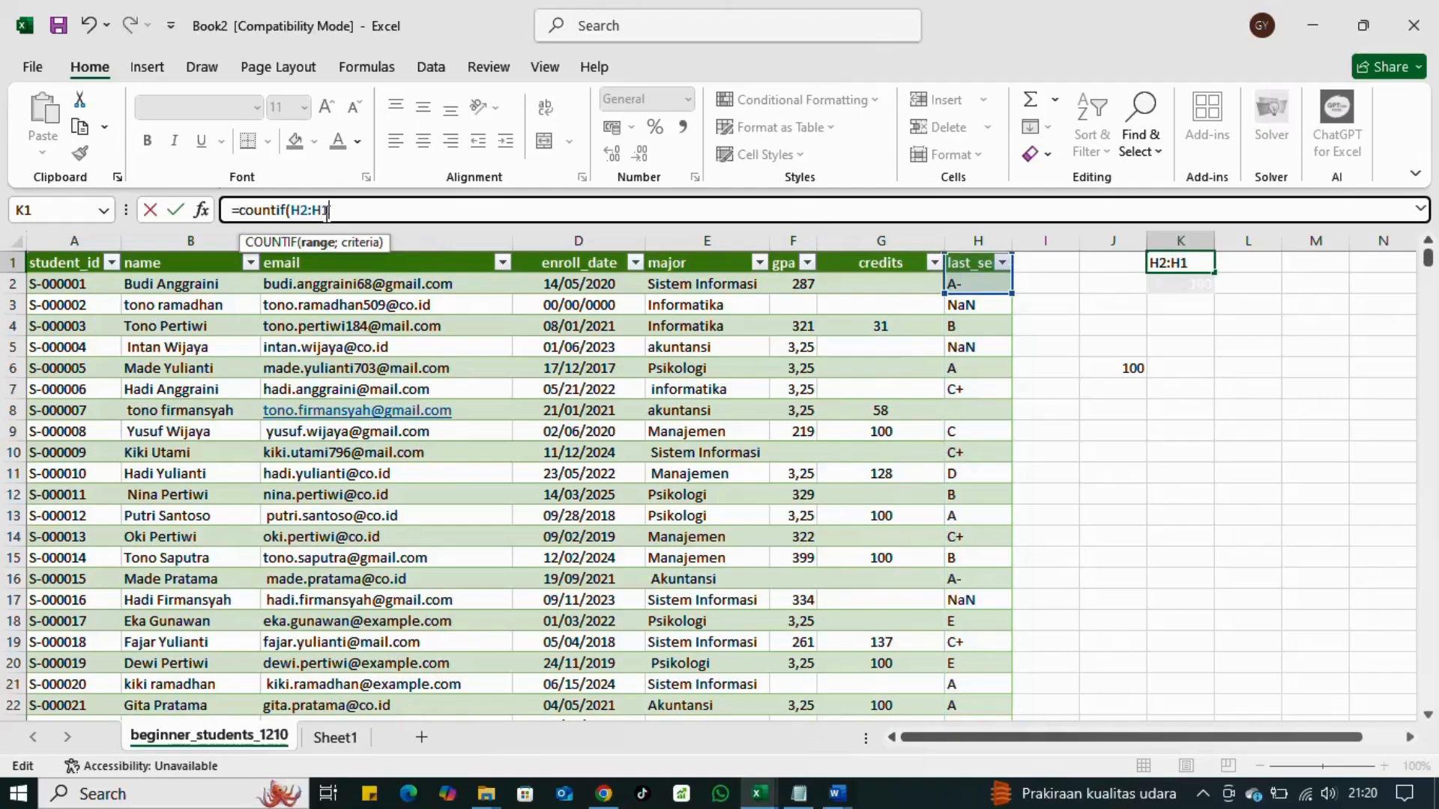
pyautogui.write('300')
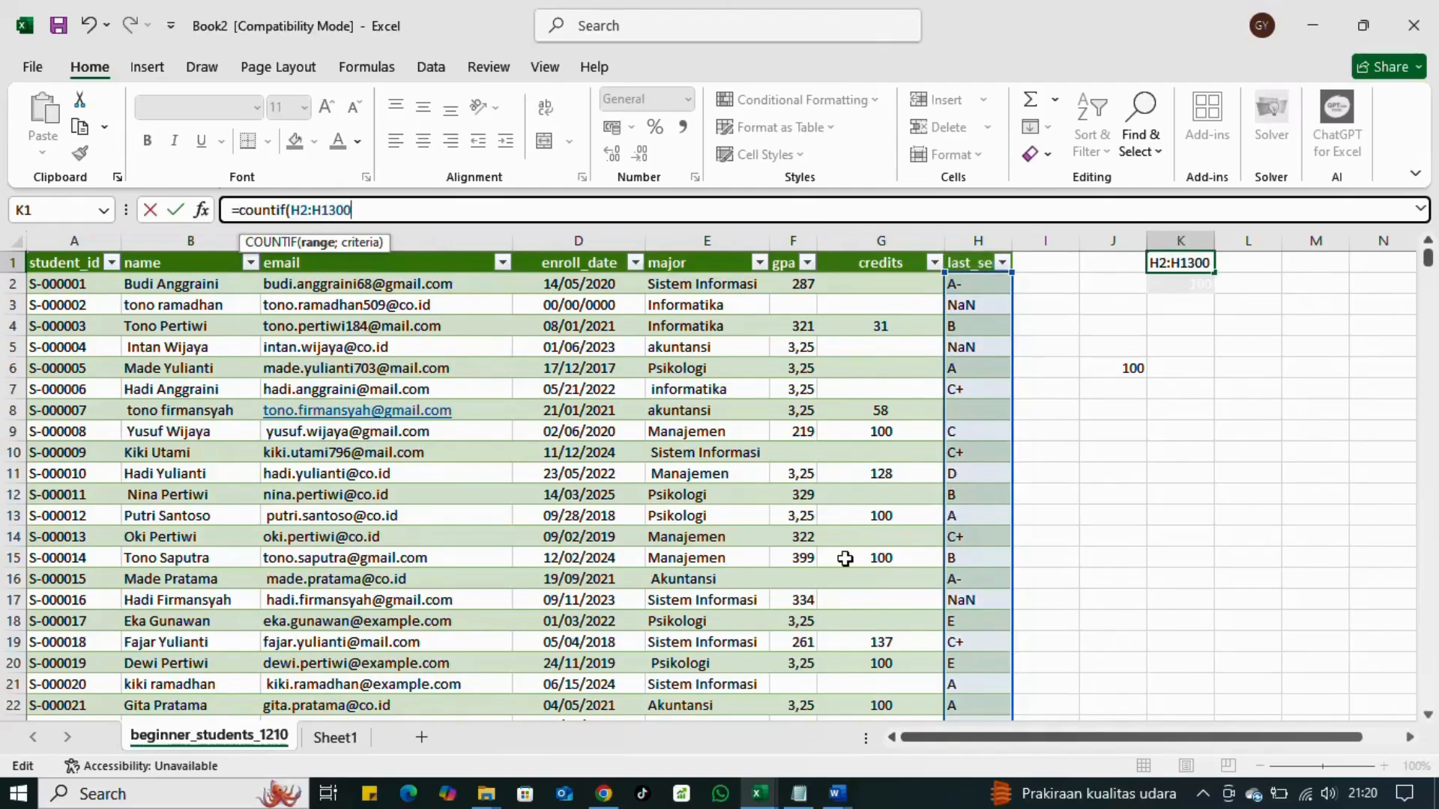
# Step: Complete the COUNTIF formula in K1 with the criterion "A"
pyautogui.write(';A')
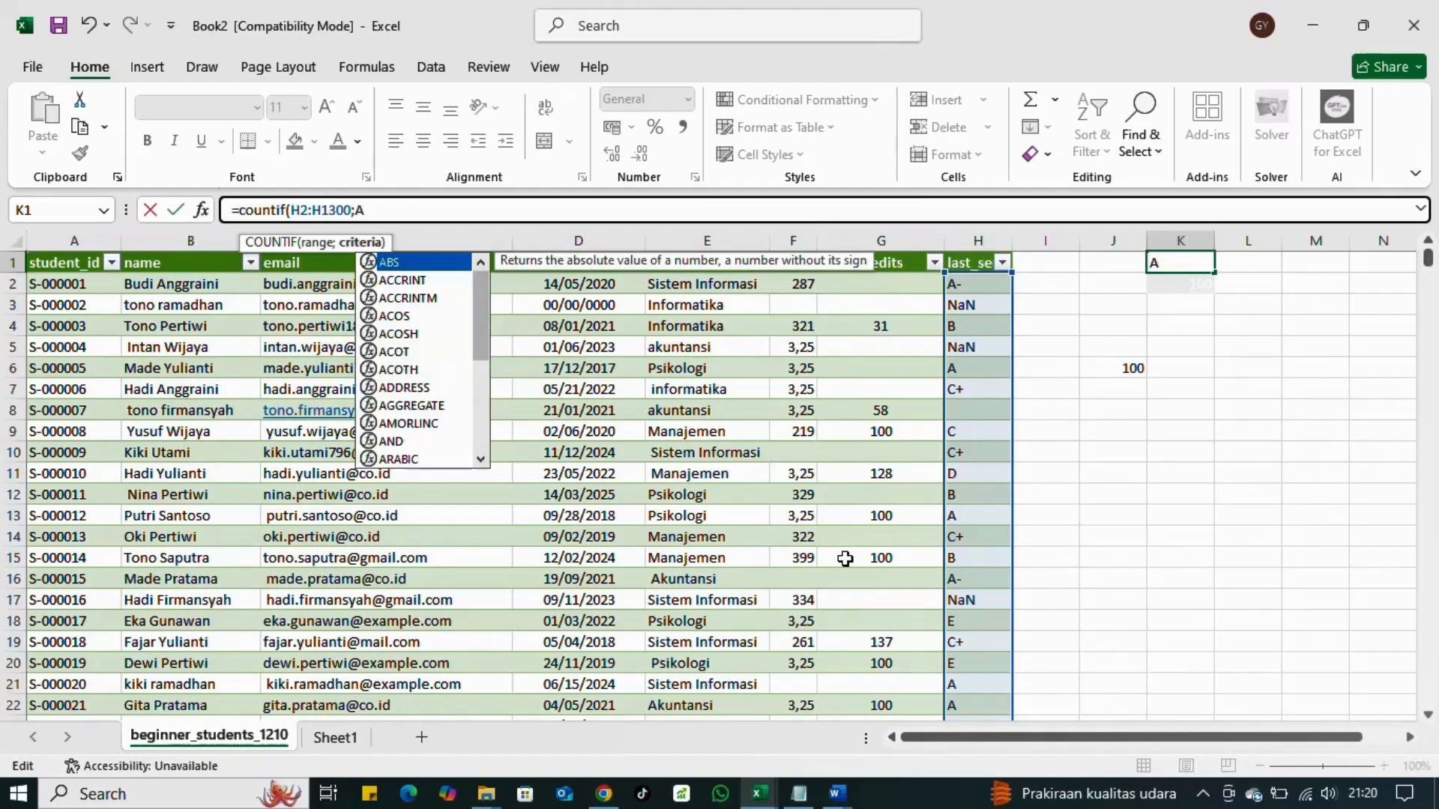
pyautogui.press('BackSpace')
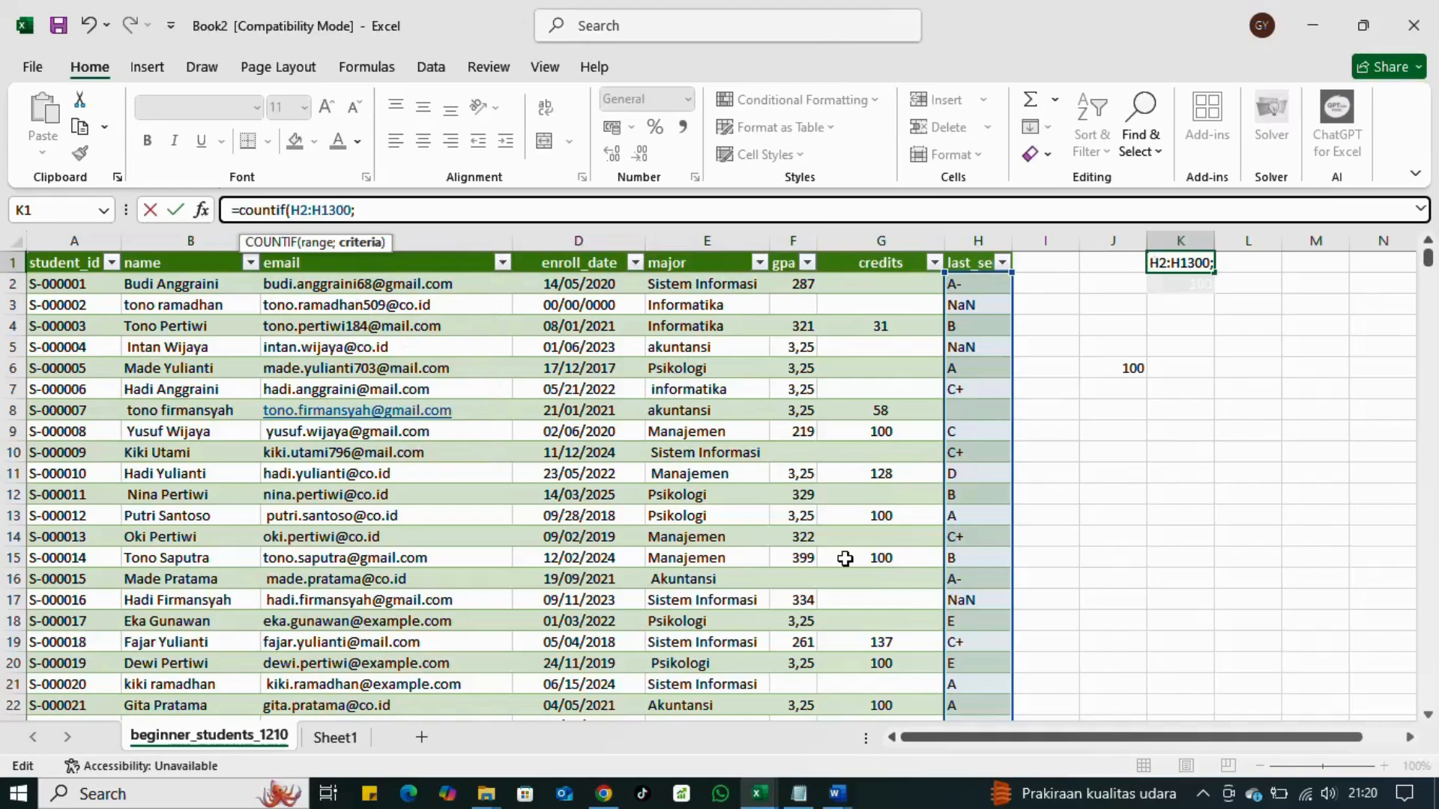
pyautogui.write('"A")')
pyautogui.press('Return')
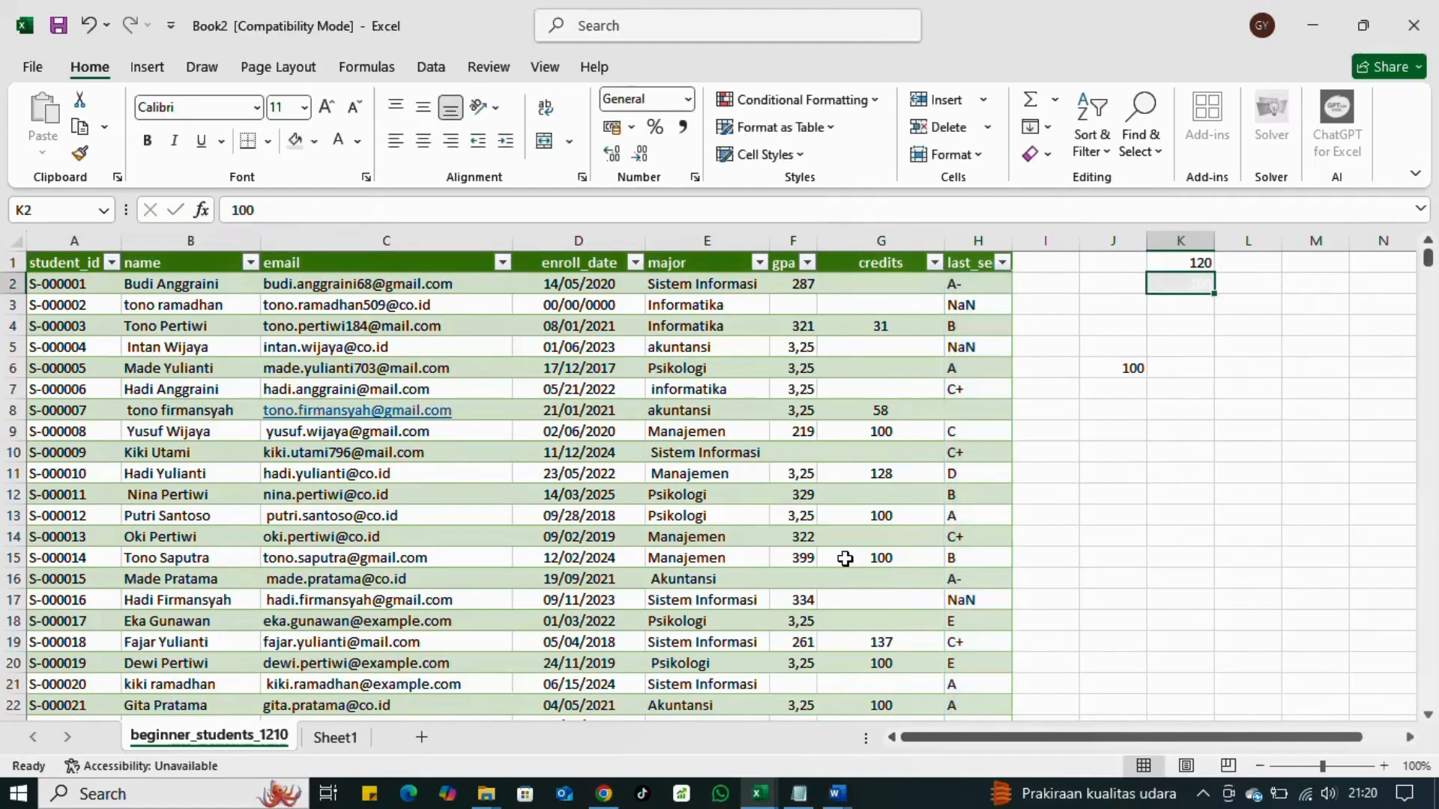
# Step: Examine the list of grade values offered by the filter of the last_sem_grade column
pyautogui.press('Up')
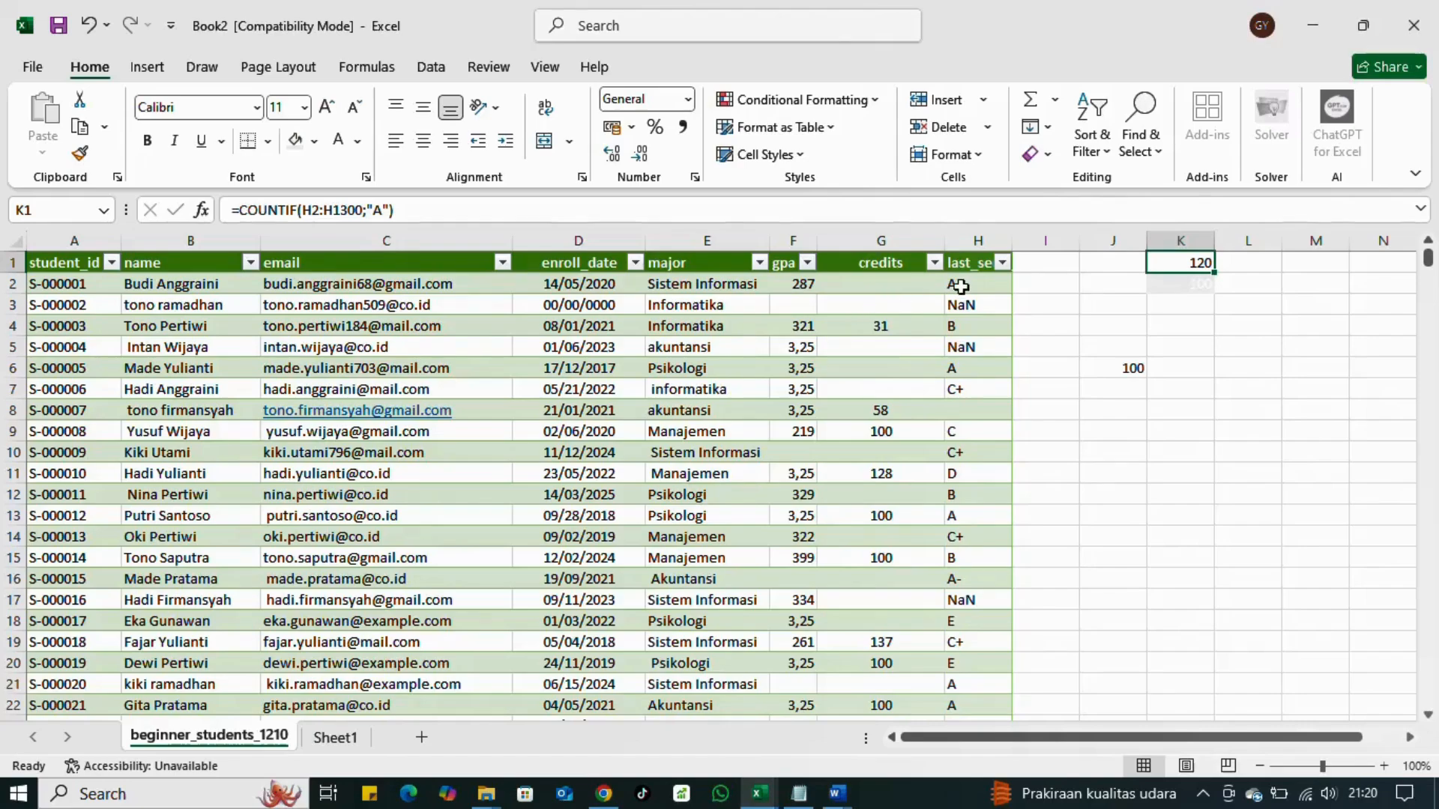
pyautogui.click(1001, 263)
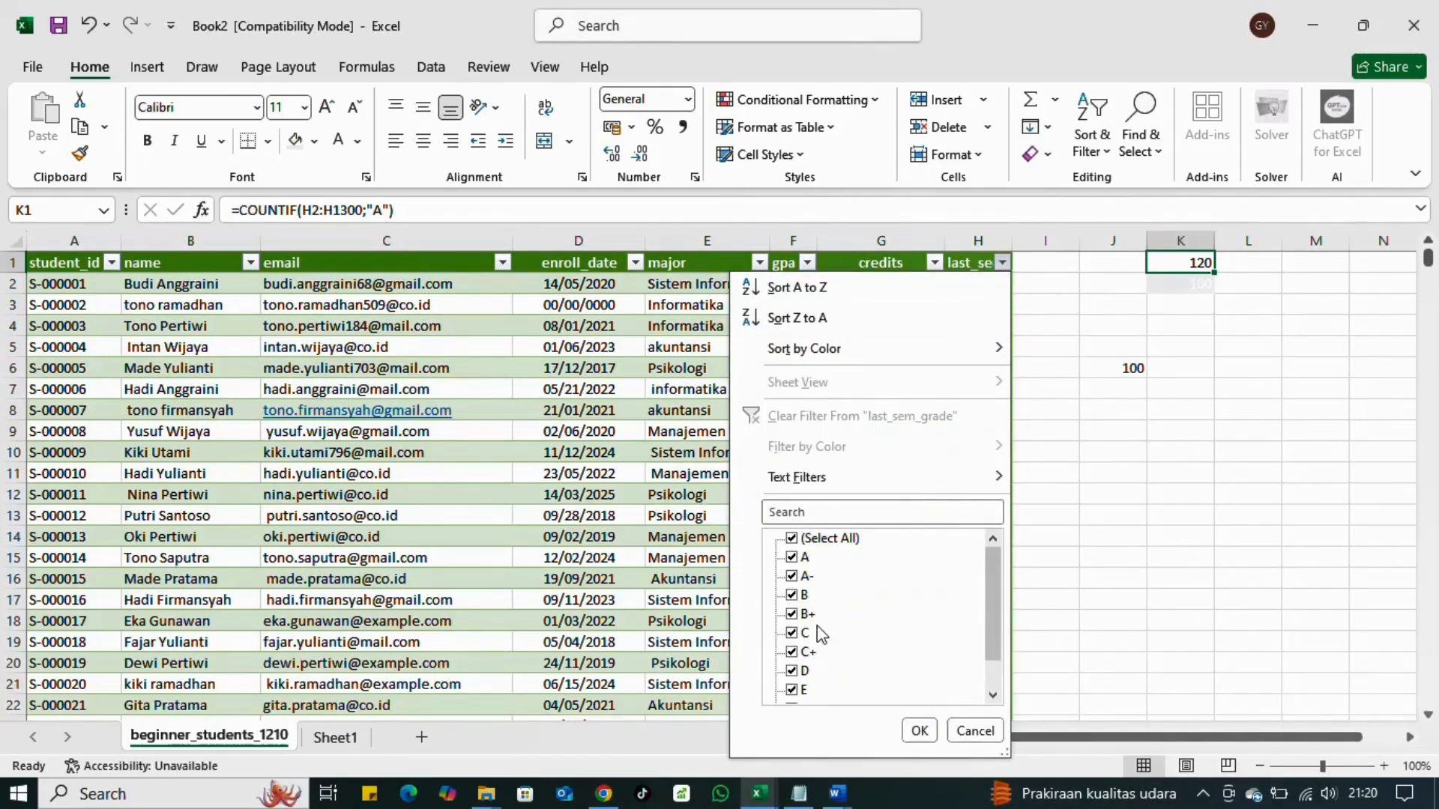
pyautogui.scroll(-2, 825, 678)
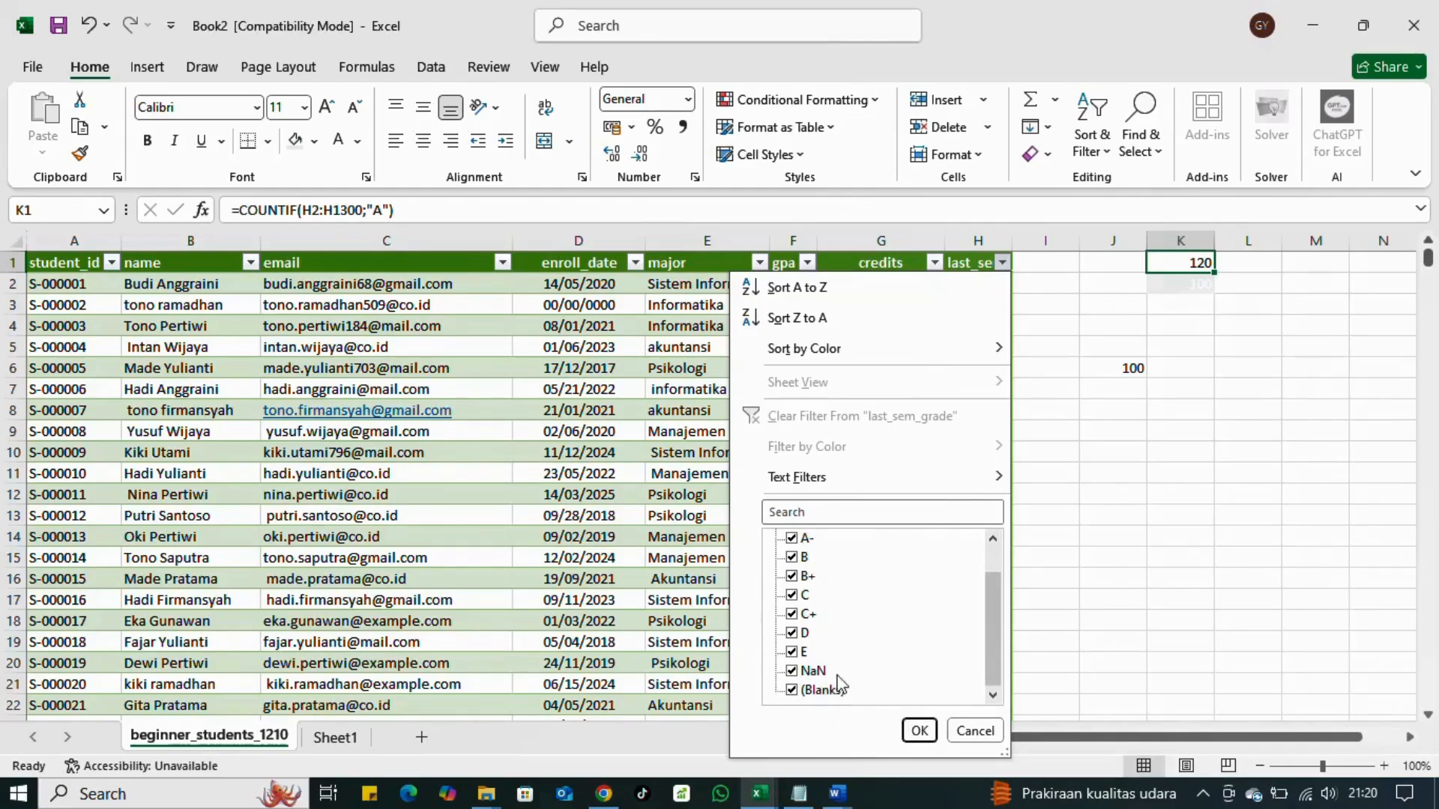
pyautogui.scroll(1, 833, 665)
pyautogui.scroll(-1, 834, 665)
pyautogui.scroll(1, 823, 649)
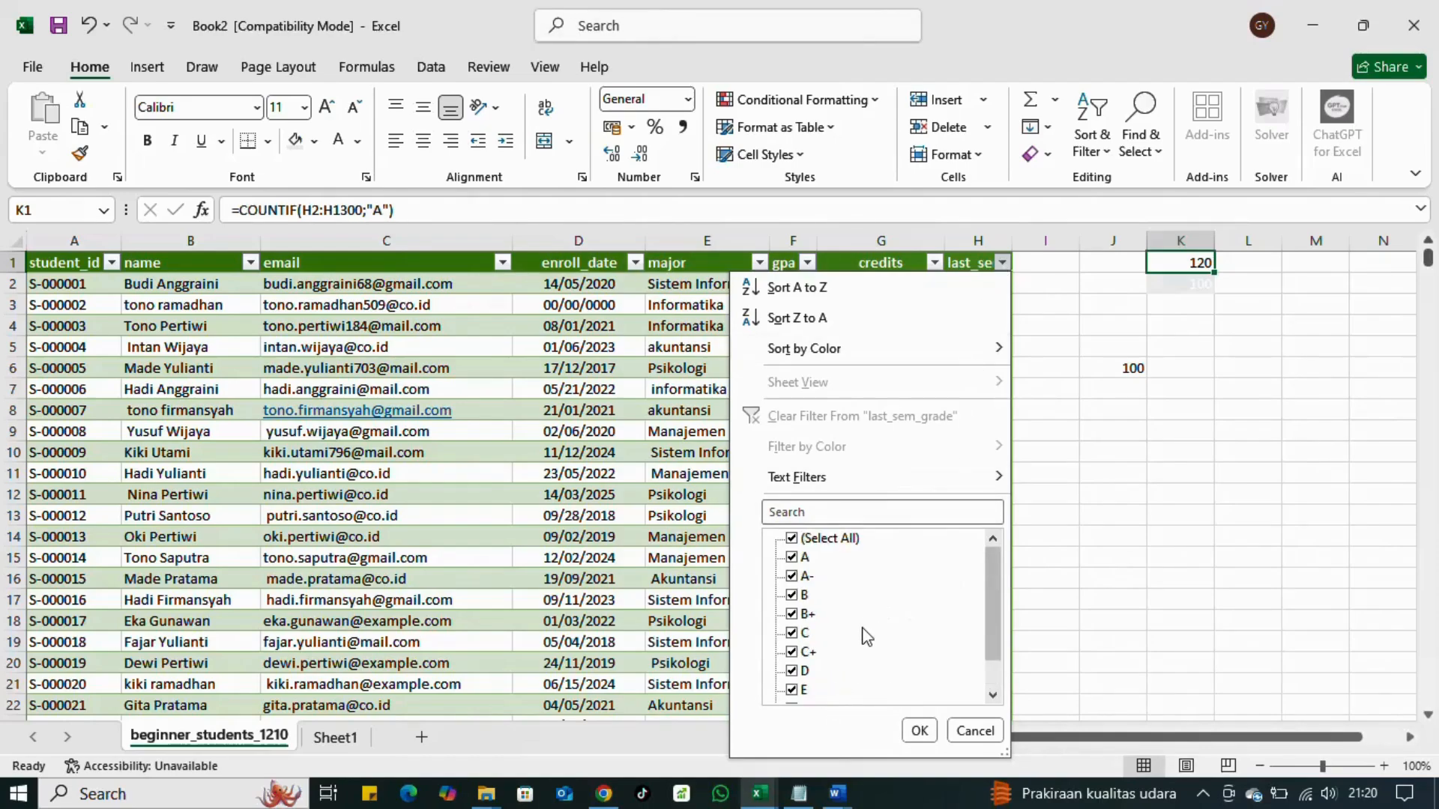
pyautogui.scroll(-1, 867, 638)
pyautogui.scroll(1, 907, 646)
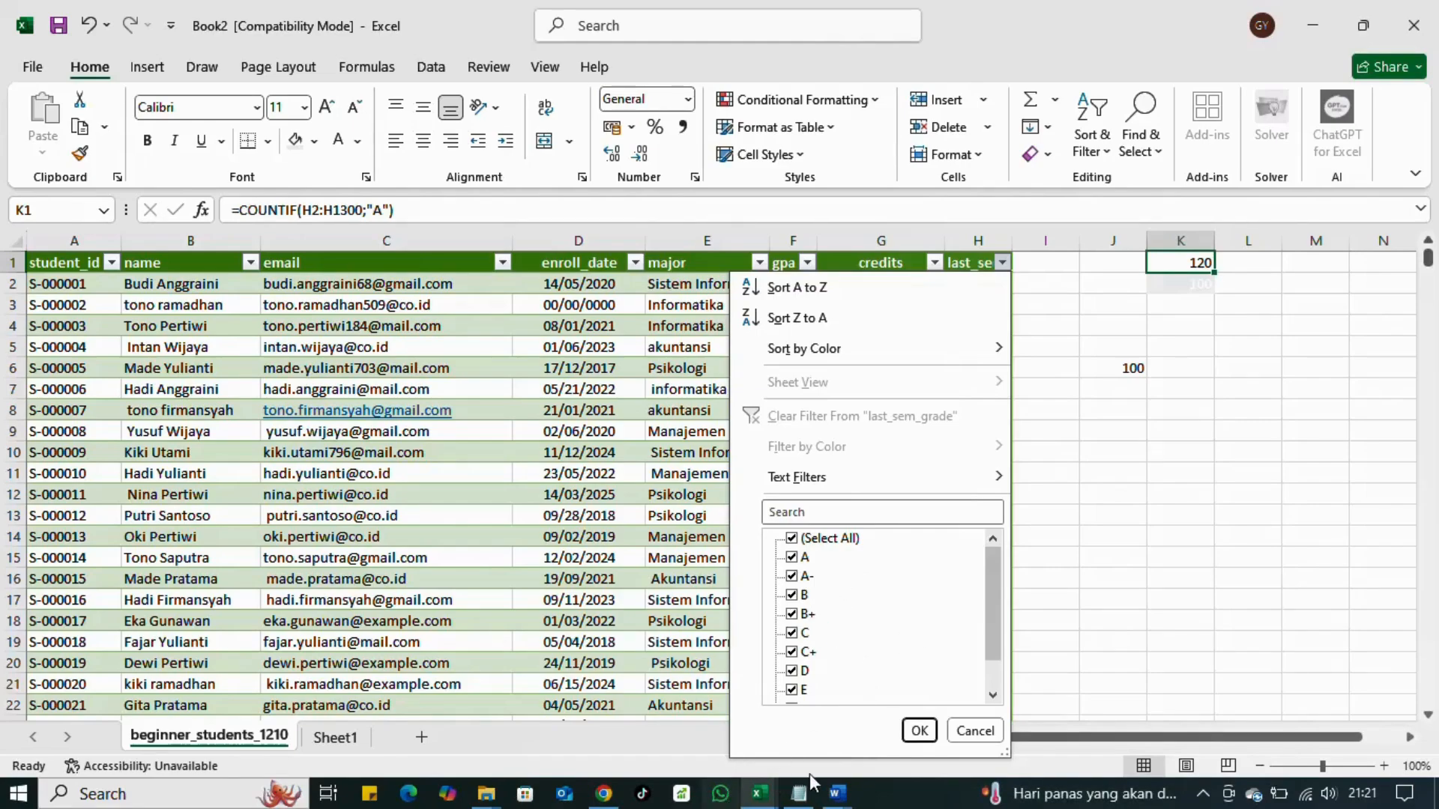
# Step: Switch to the cleaned workbook Book1 and review the values in its gpa and last_sem_grade columns
pyautogui.click(703, 741)
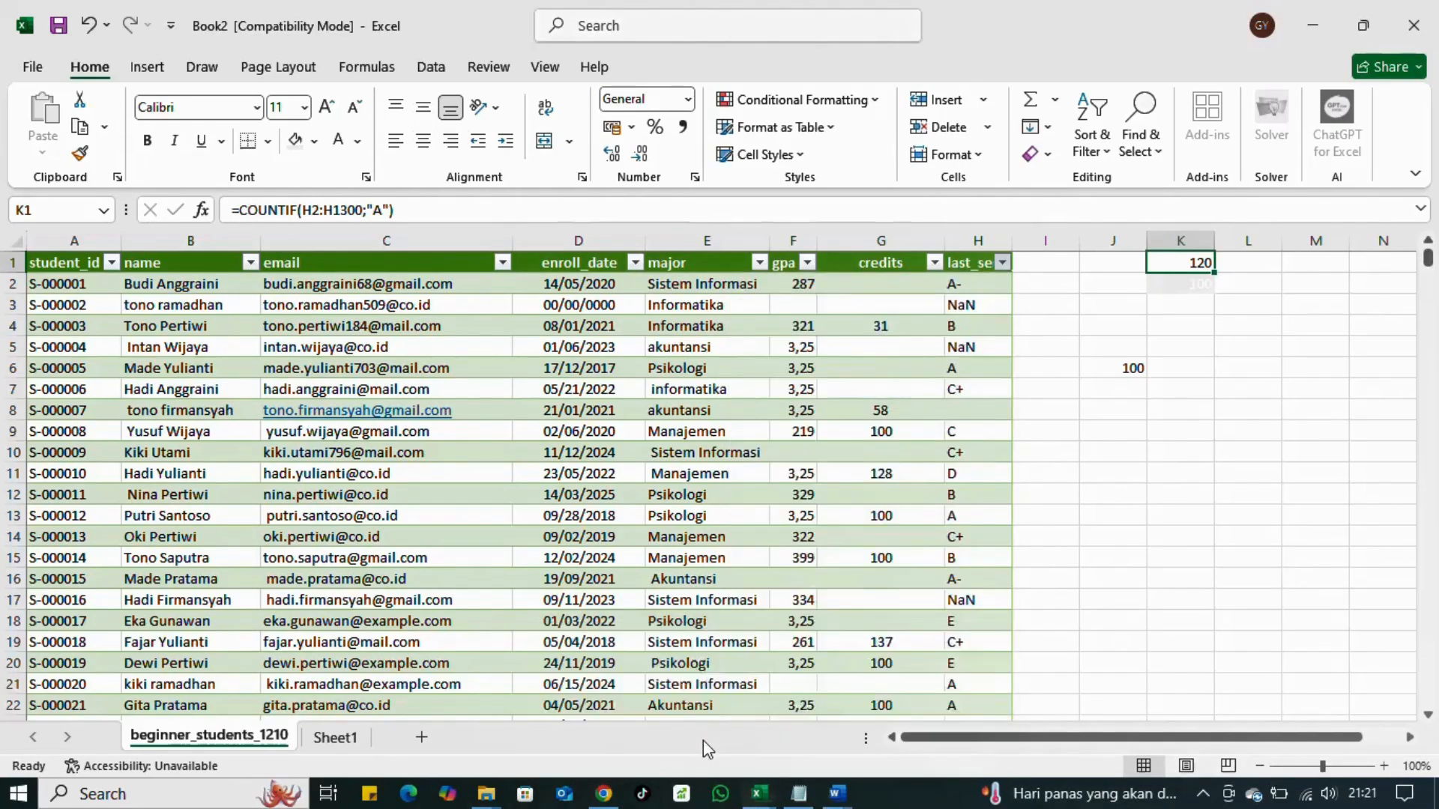
pyautogui.click(867, 534)
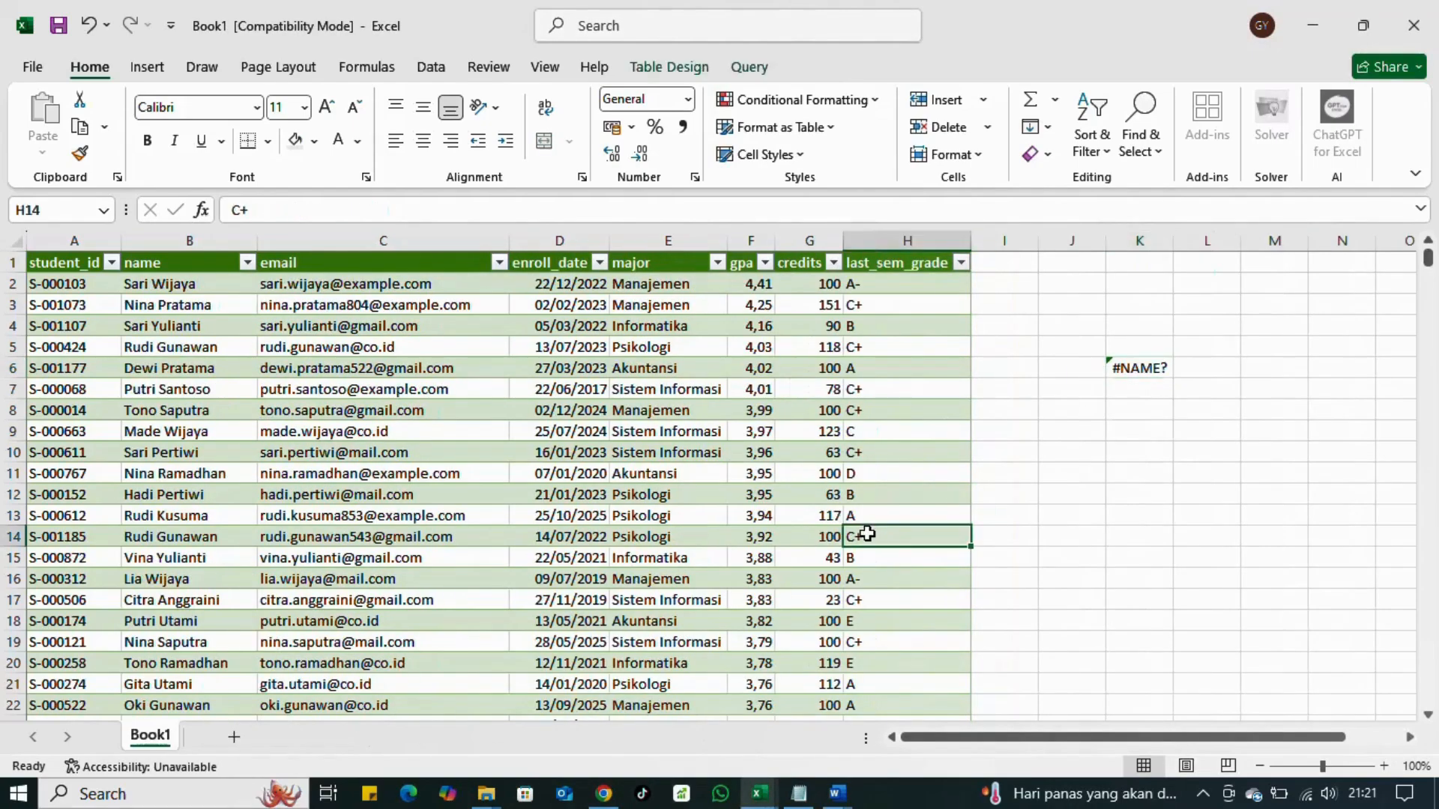
pyautogui.click(917, 346)
pyautogui.click(913, 305)
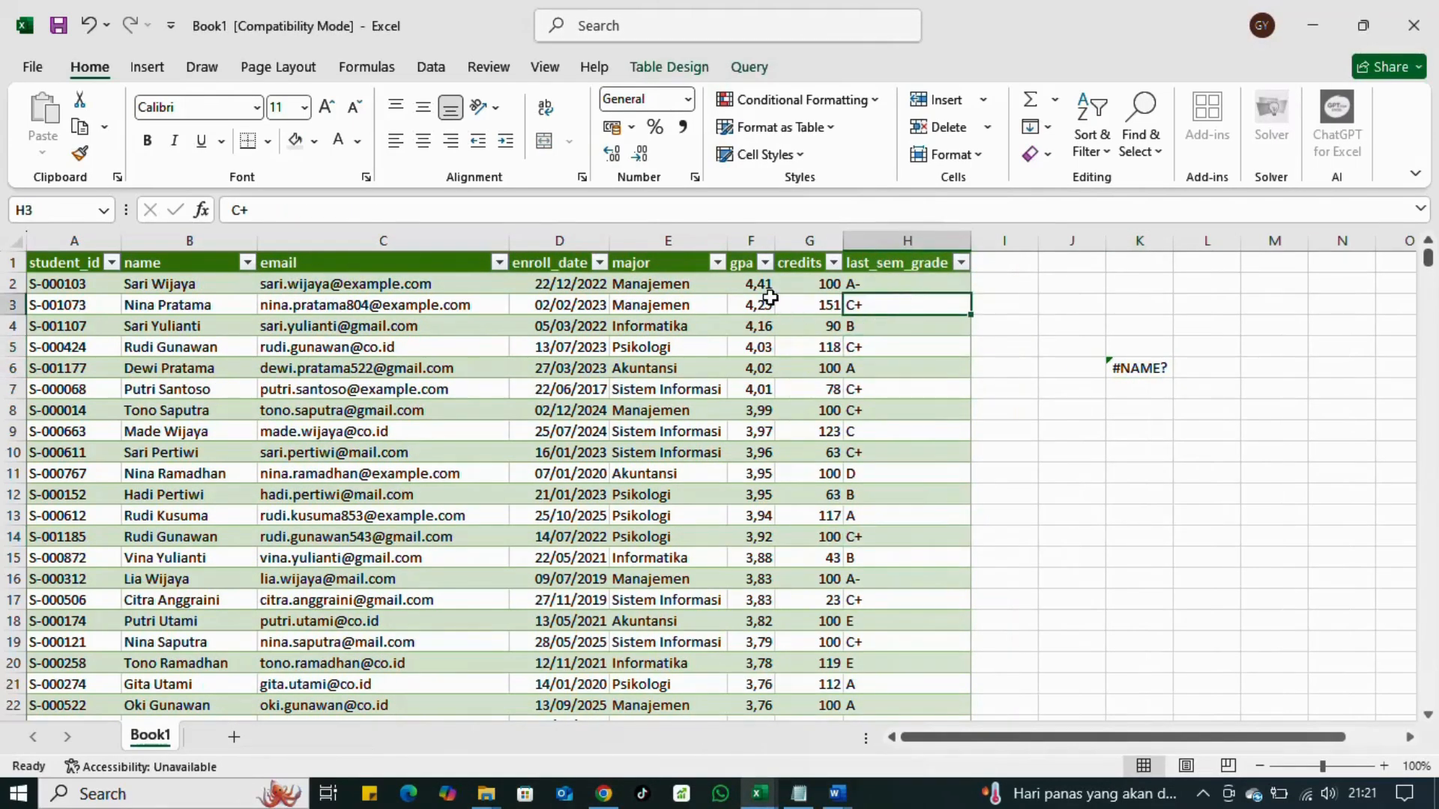
pyautogui.moveTo(758, 297); pyautogui.dragTo(758, 579)
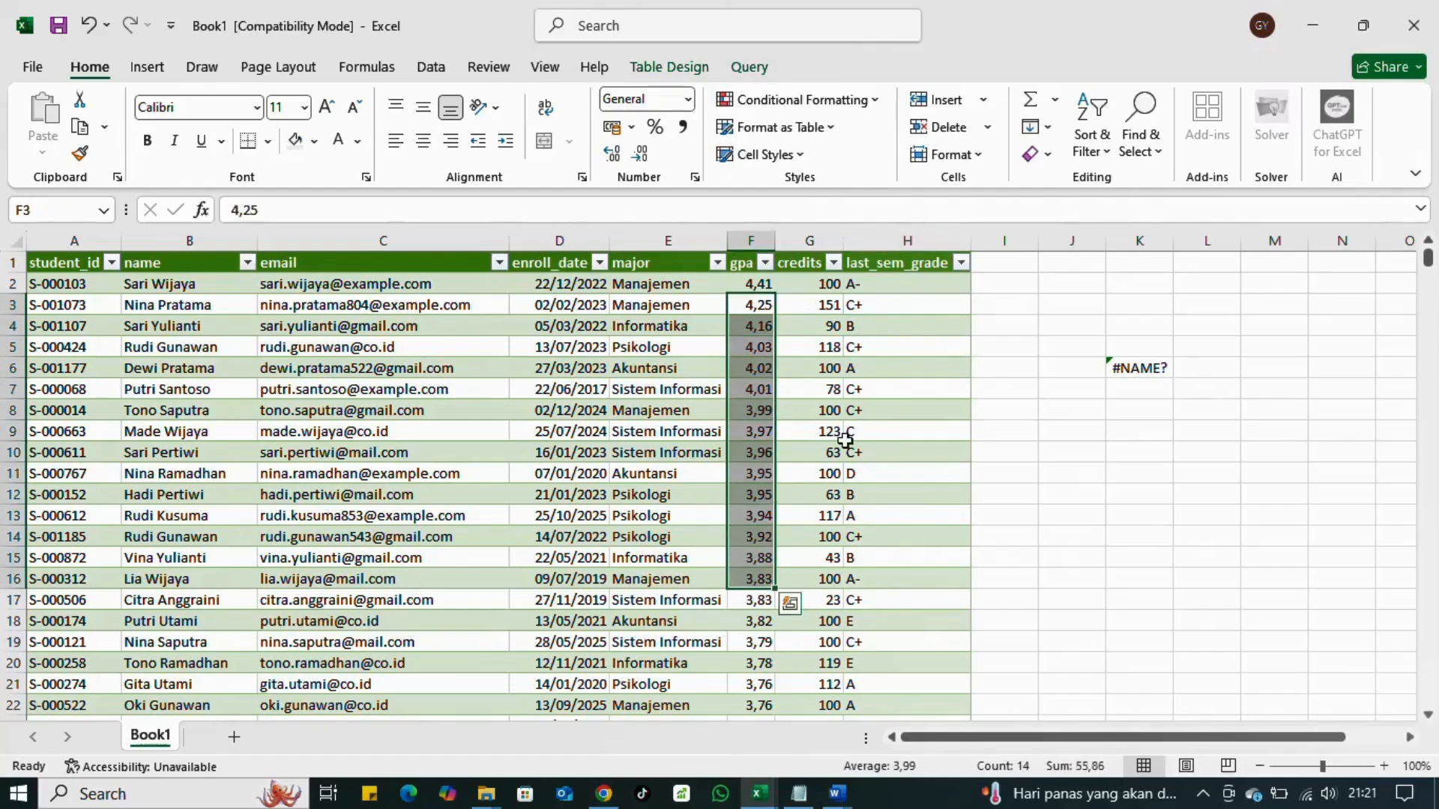
pyautogui.moveTo(948, 324); pyautogui.dragTo(921, 494)
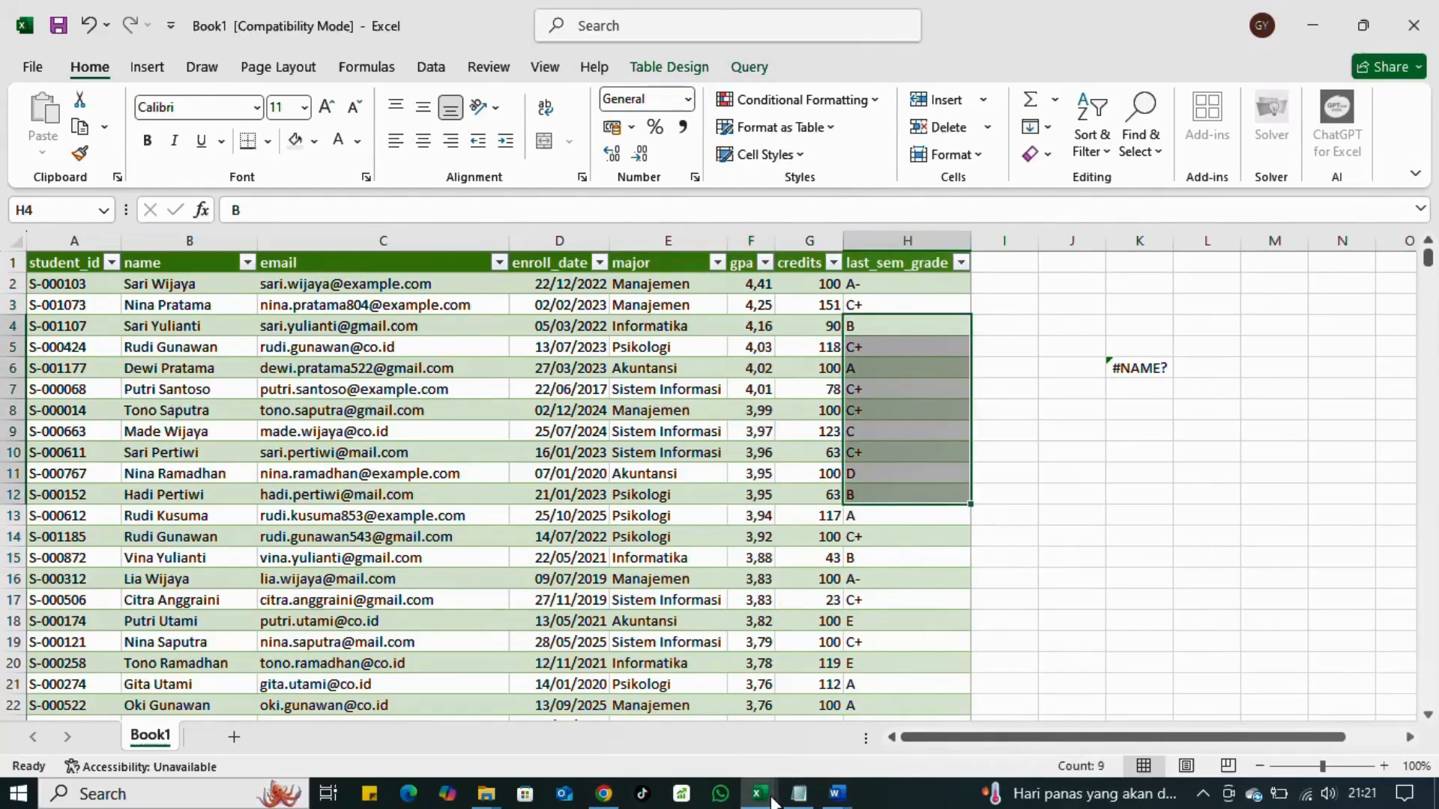
# Step: Return to the raw workbook Book2 and compare its gpa, credits and last_sem_grade values row by row
pyautogui.moveTo(772, 800)
pyautogui.click(870, 712)
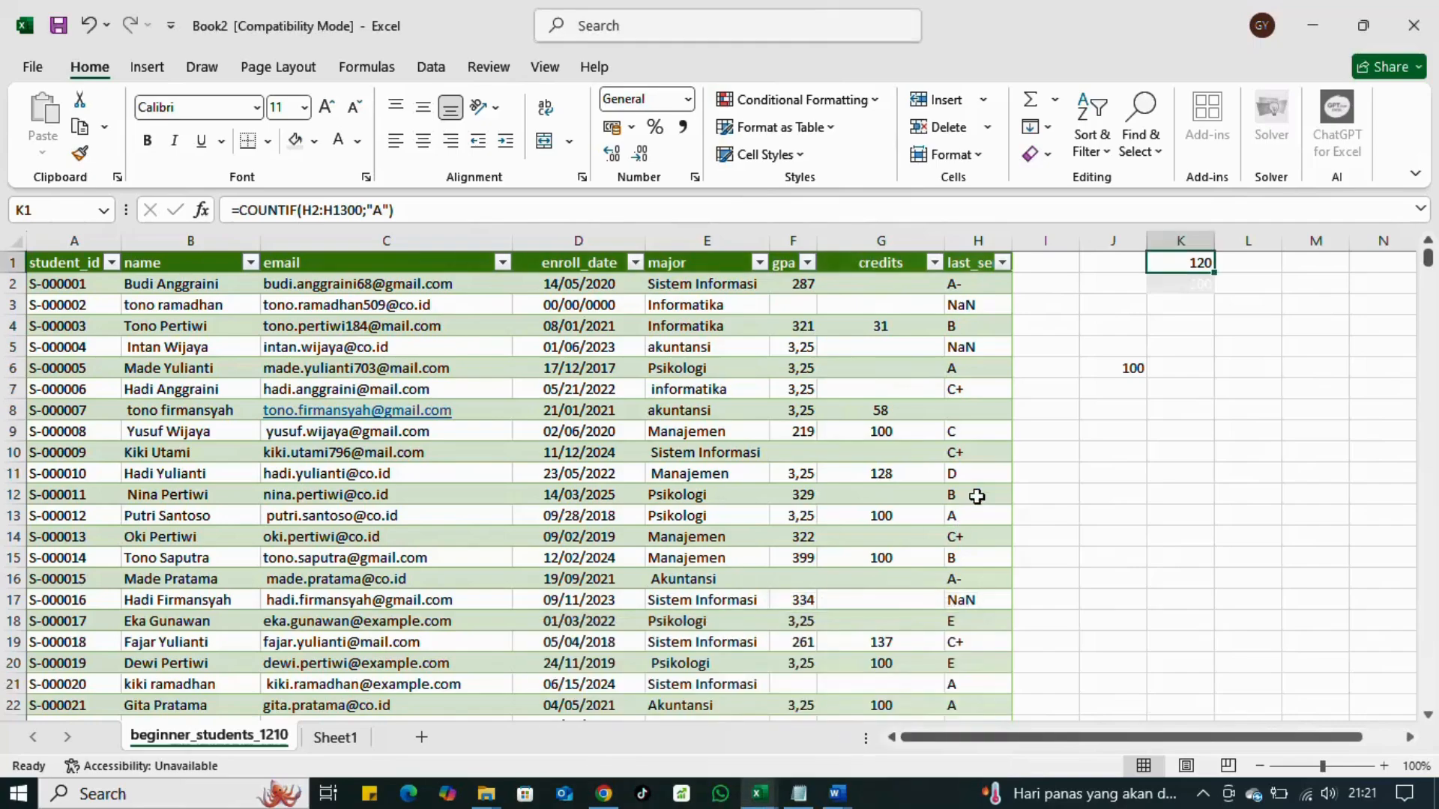
pyautogui.click(803, 389)
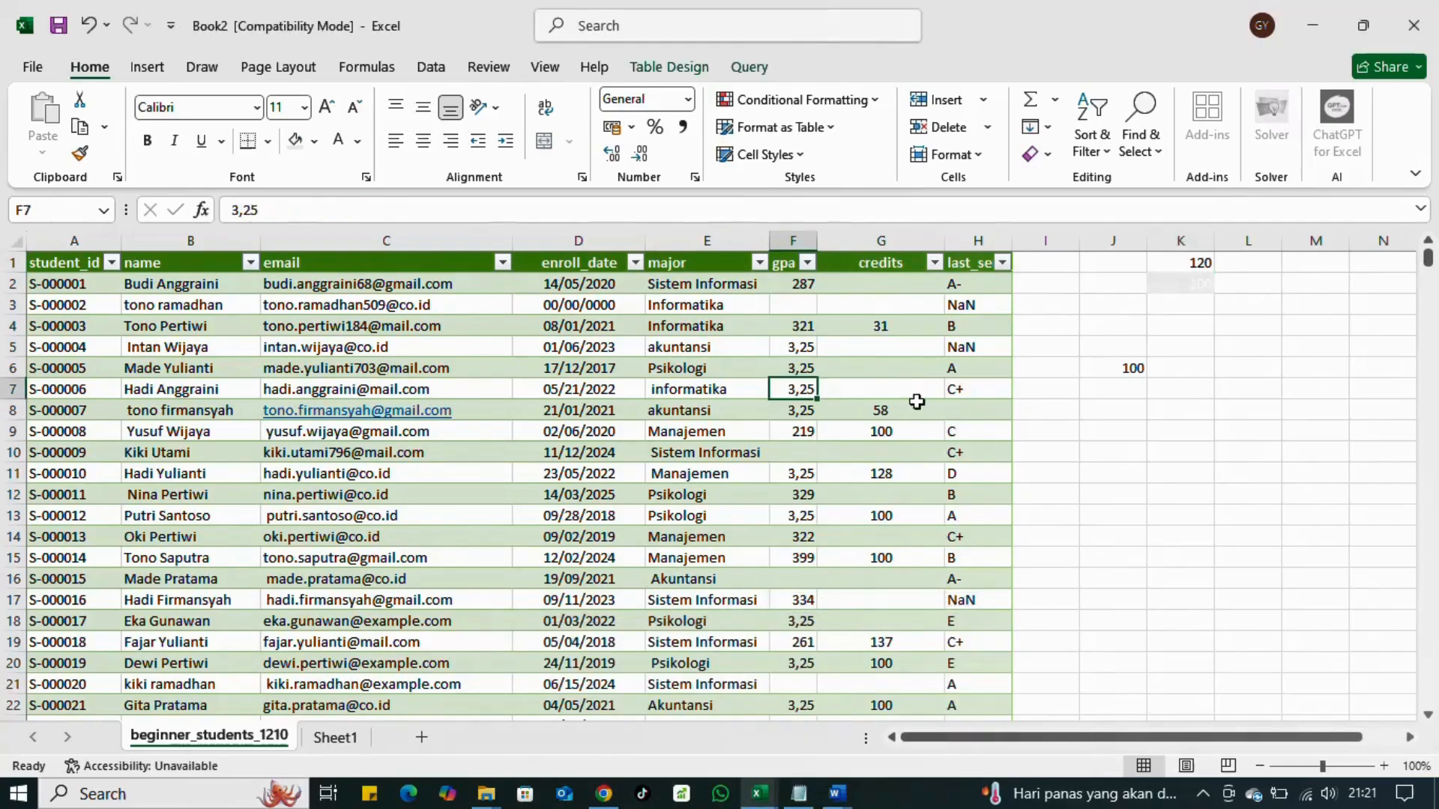
pyautogui.click(979, 409)
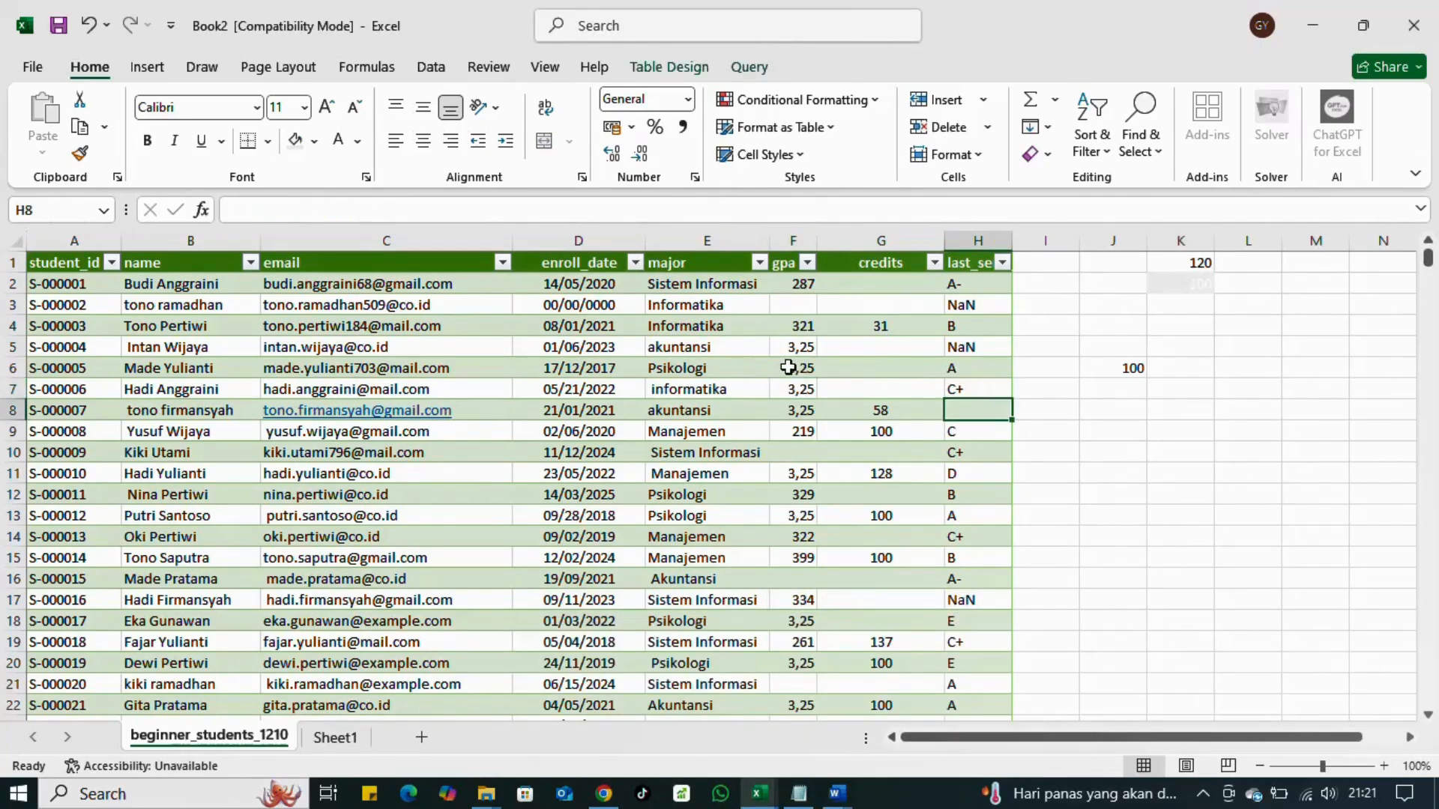
pyautogui.click(788, 367)
pyautogui.click(967, 375)
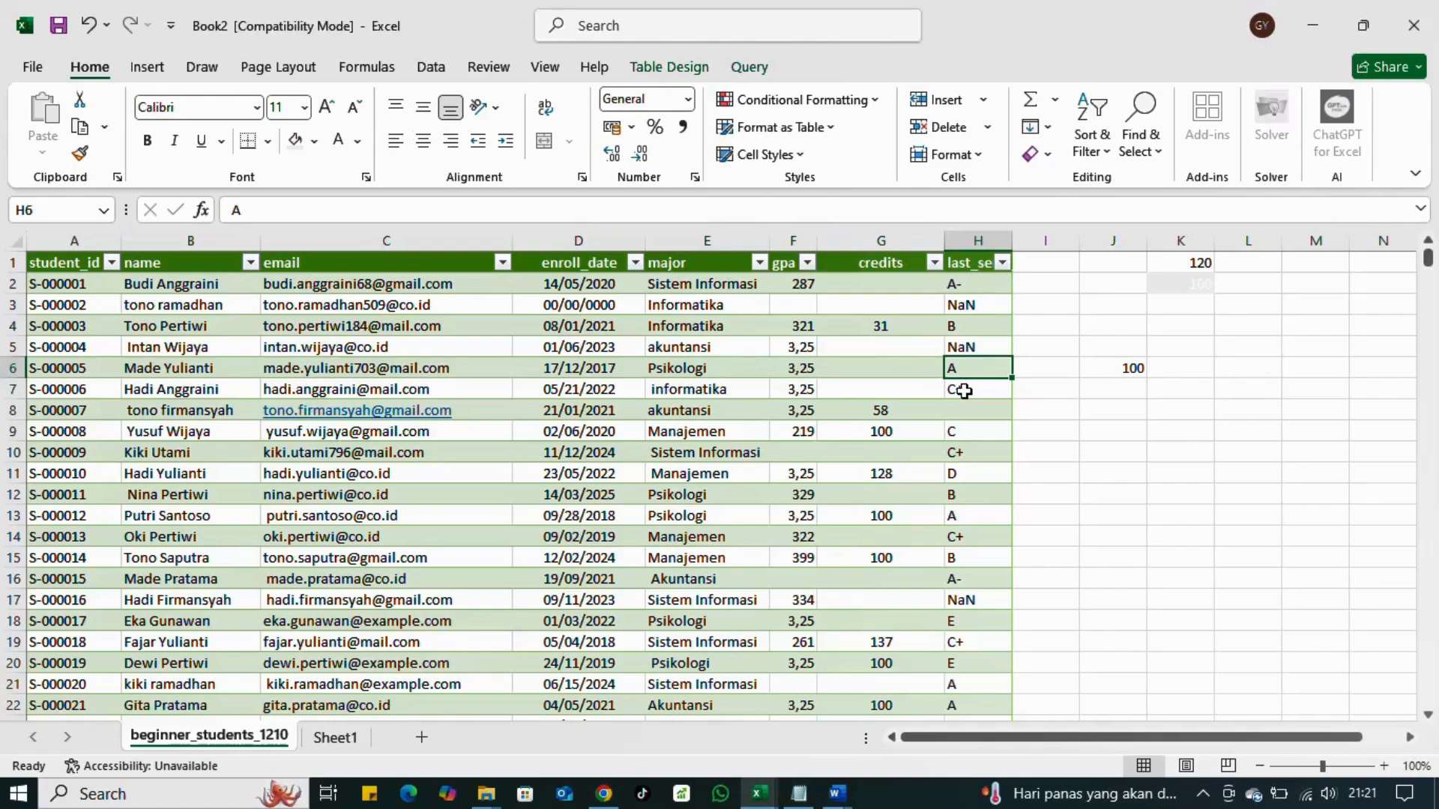
pyautogui.moveTo(800, 326); pyautogui.dragTo(802, 432)
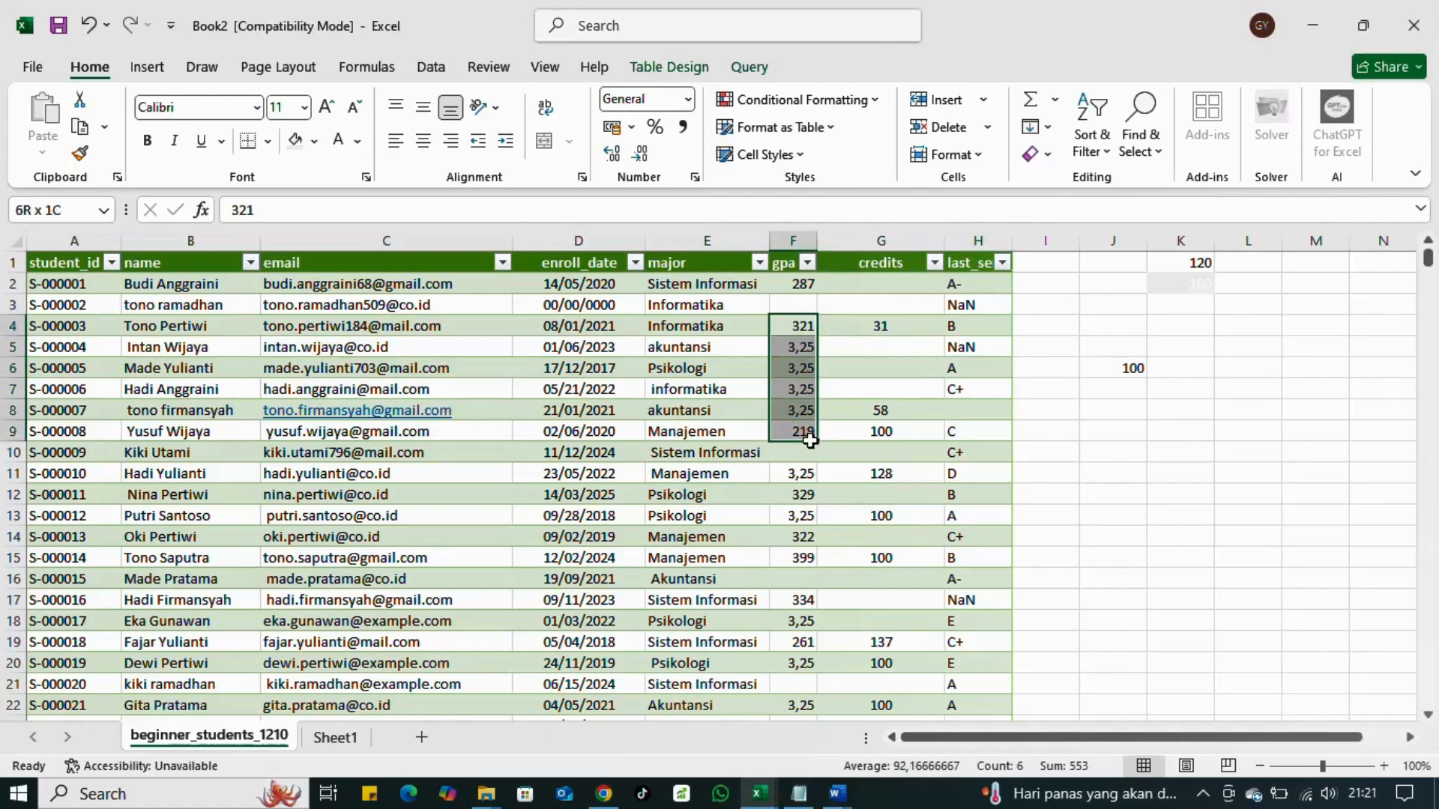
pyautogui.moveTo(978, 326); pyautogui.dragTo(973, 431)
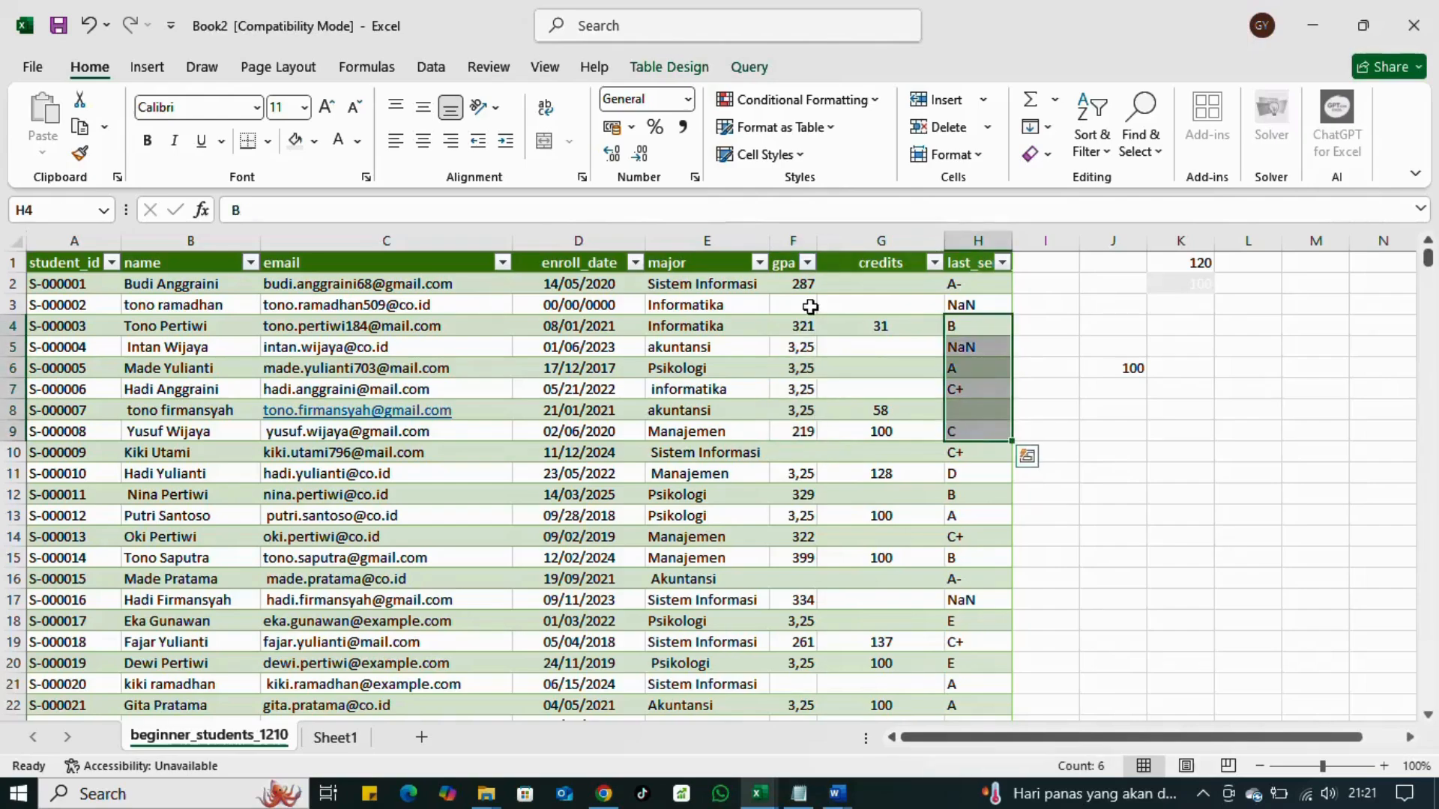
pyautogui.moveTo(896, 335); pyautogui.dragTo(885, 462)
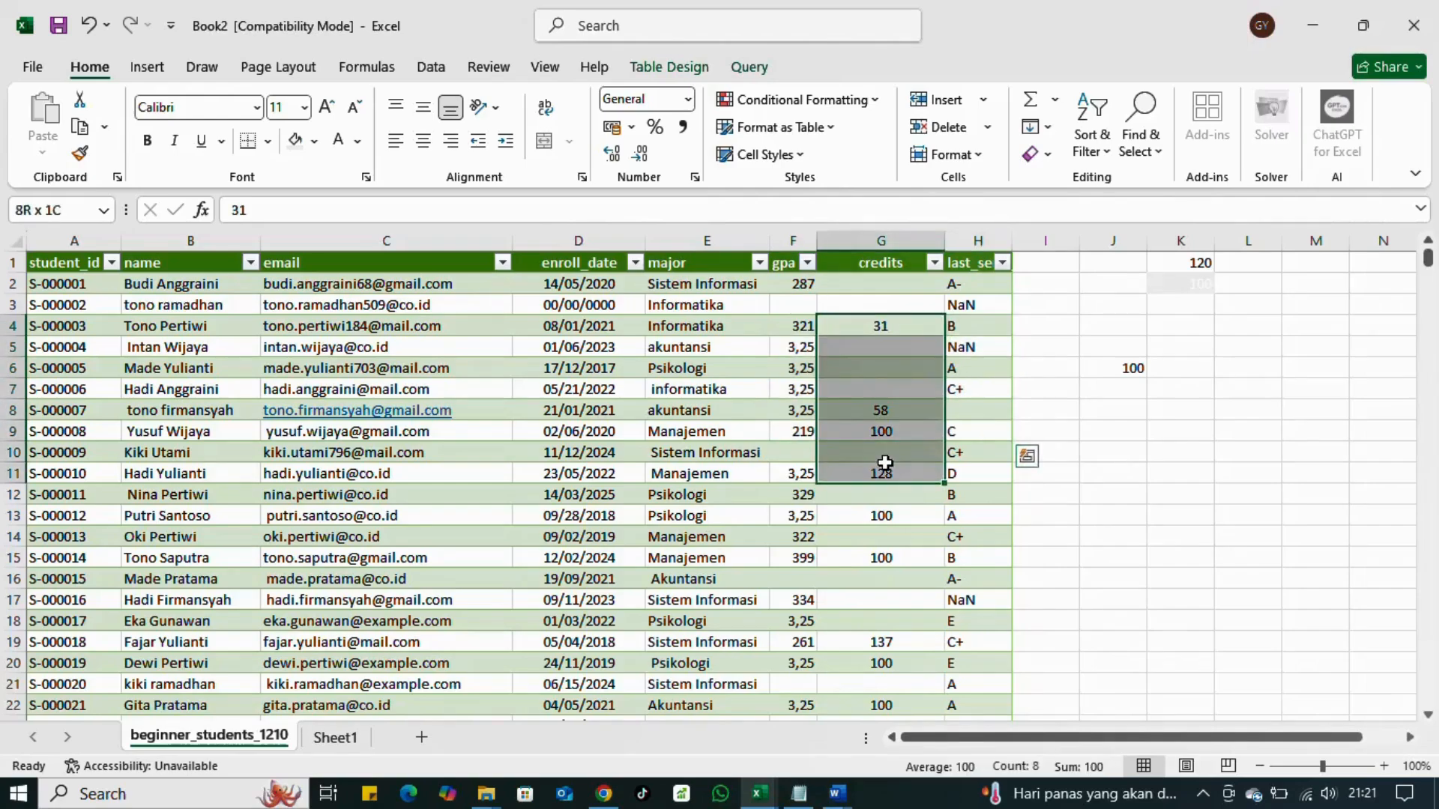
pyautogui.click(1233, 338)
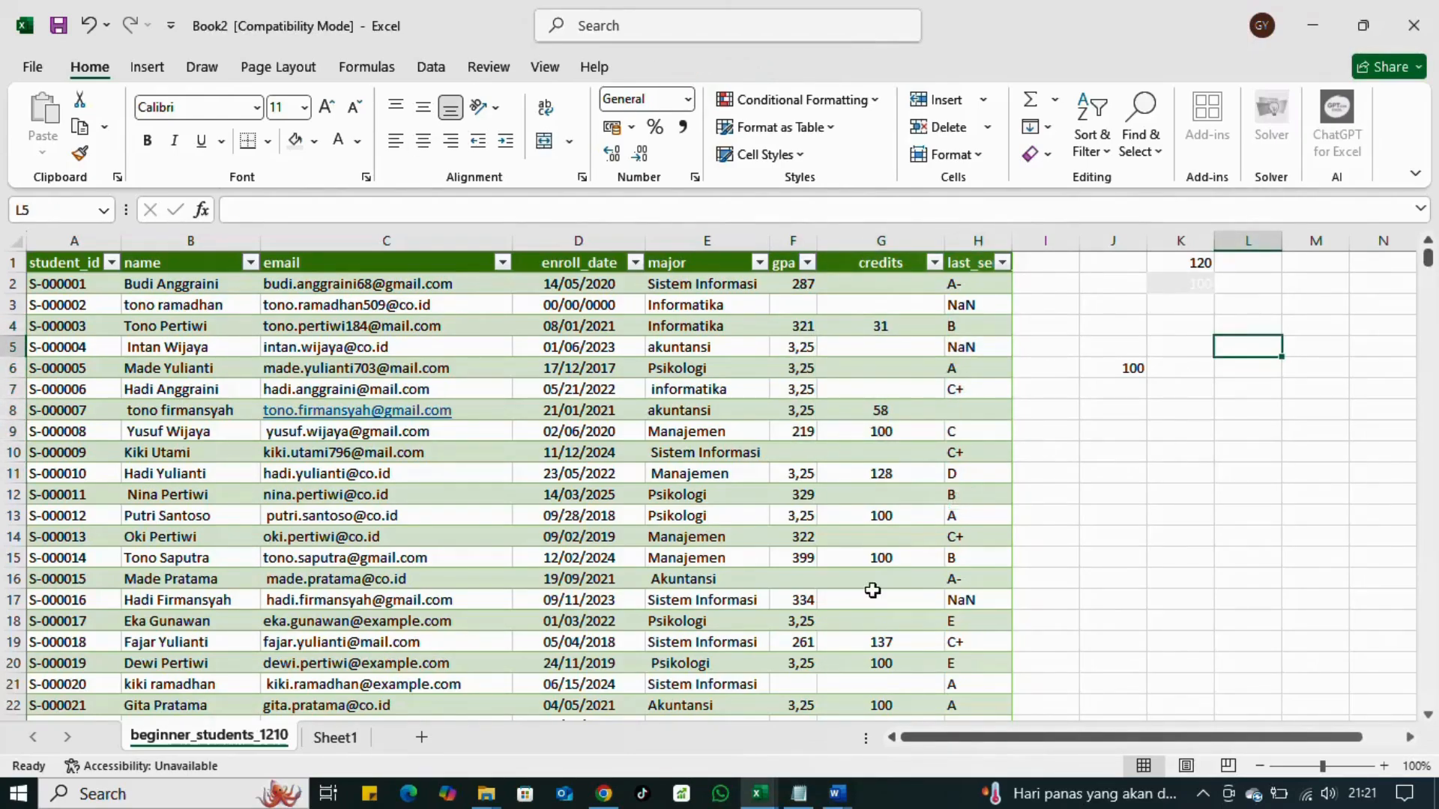
# Step: Switch to the cleaned workbook Book1 again and look through the rows of its student table
pyautogui.moveTo(759, 793)
pyautogui.click(719, 730)
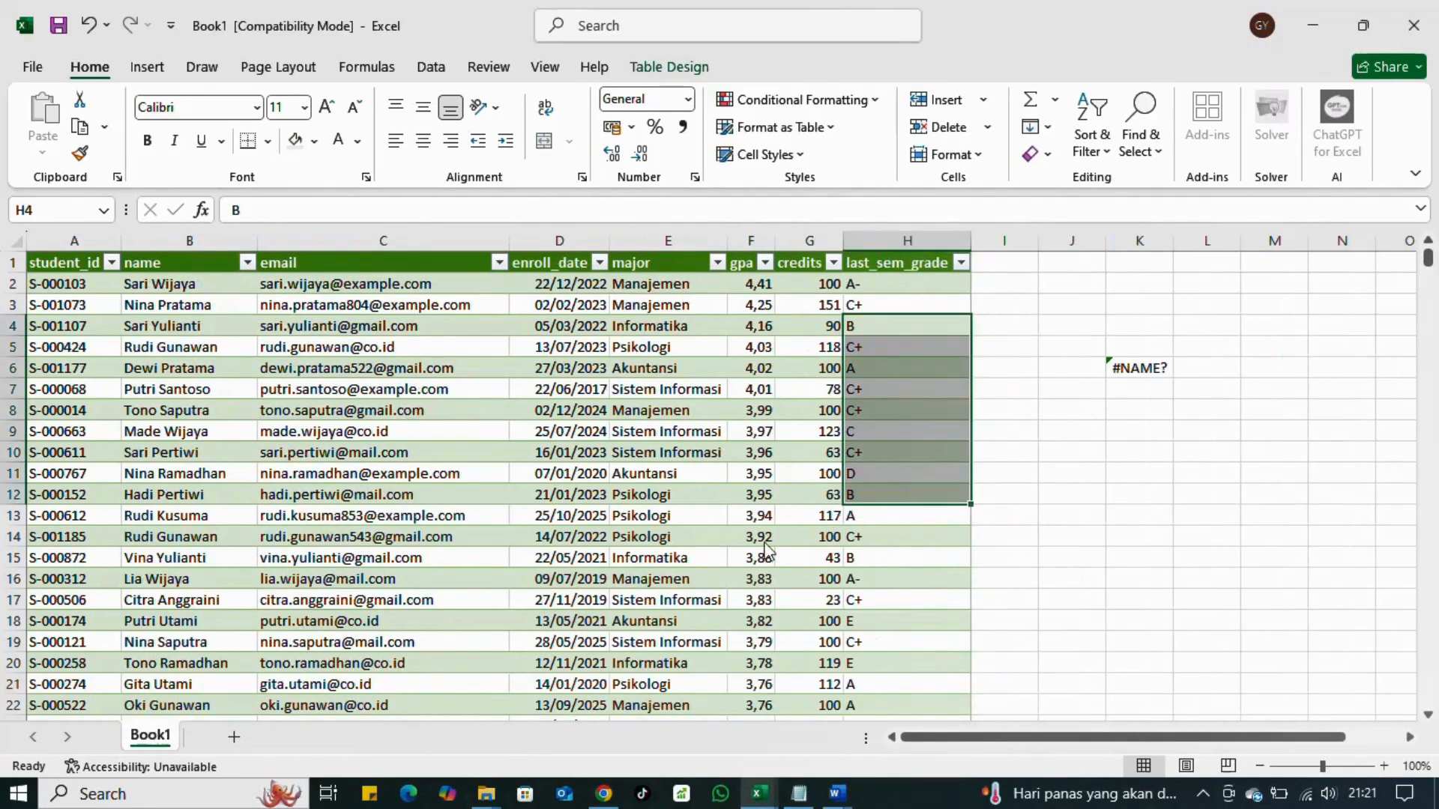
pyautogui.click(1017, 390)
pyautogui.scroll(-5, 781, 522)
pyautogui.scroll(-3, 782, 522)
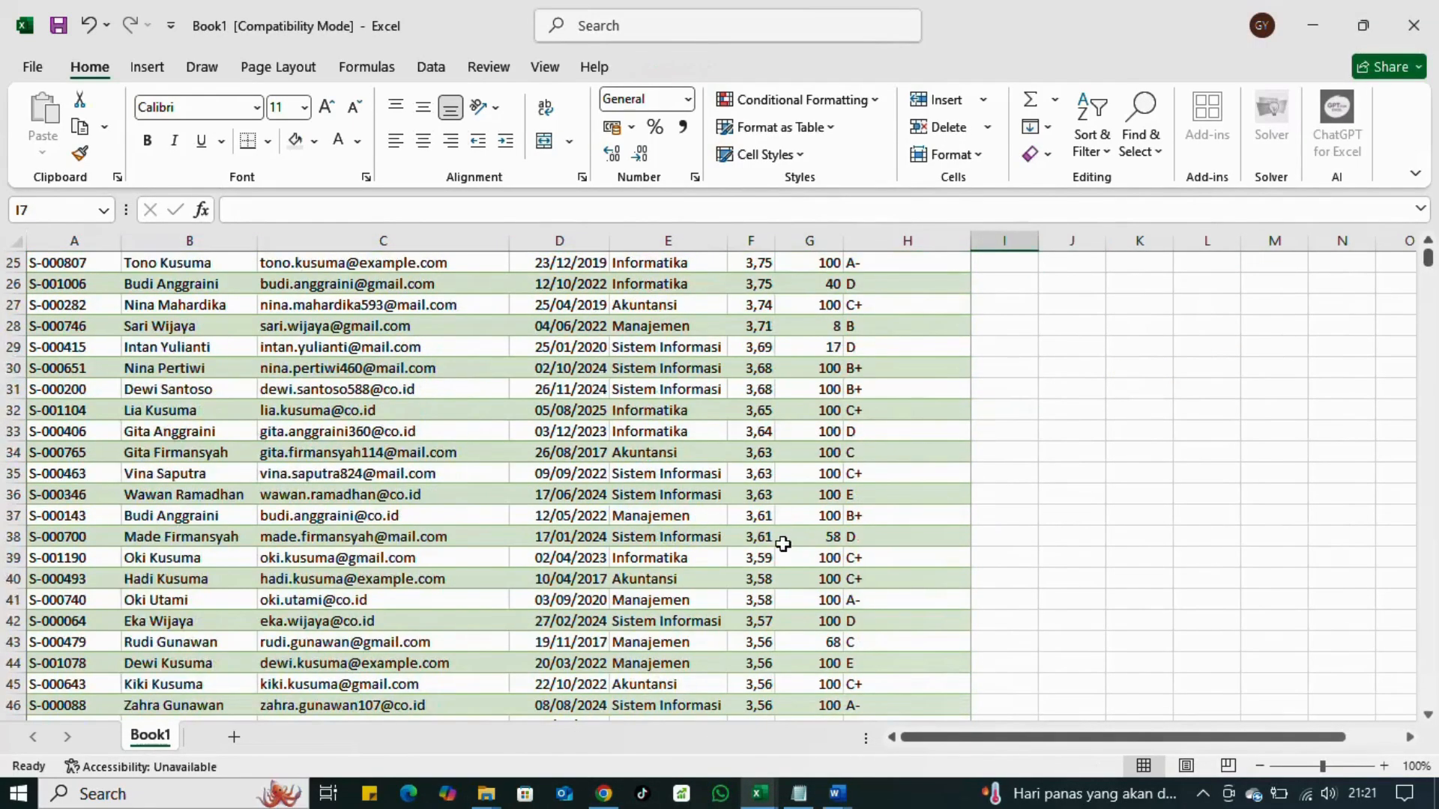
pyautogui.scroll(8, 783, 540)
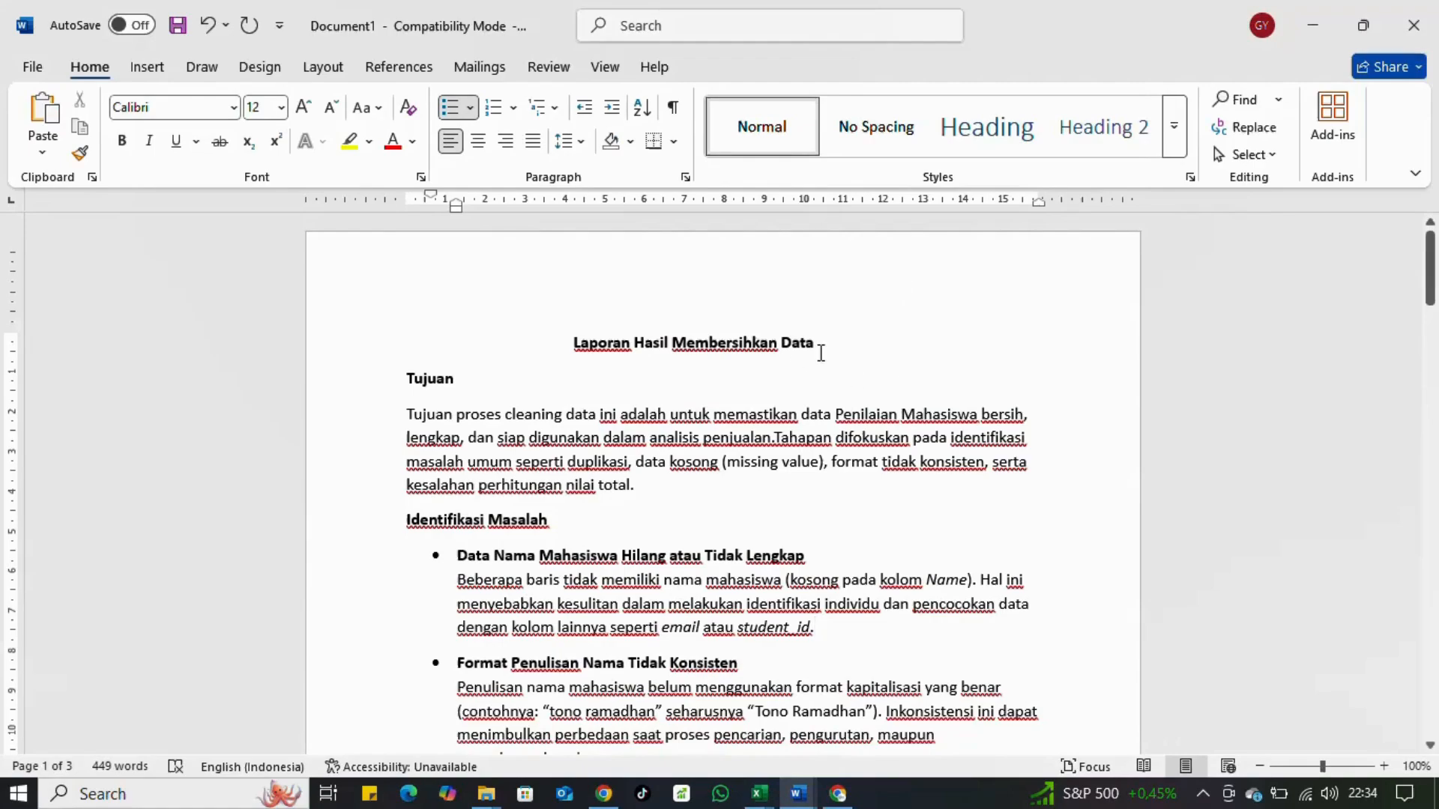
# Step: Switch to the report in Word and review its title and the Tujuan section
pyautogui.moveTo(820, 346); pyautogui.dragTo(532, 342)
pyautogui.click(613, 485)
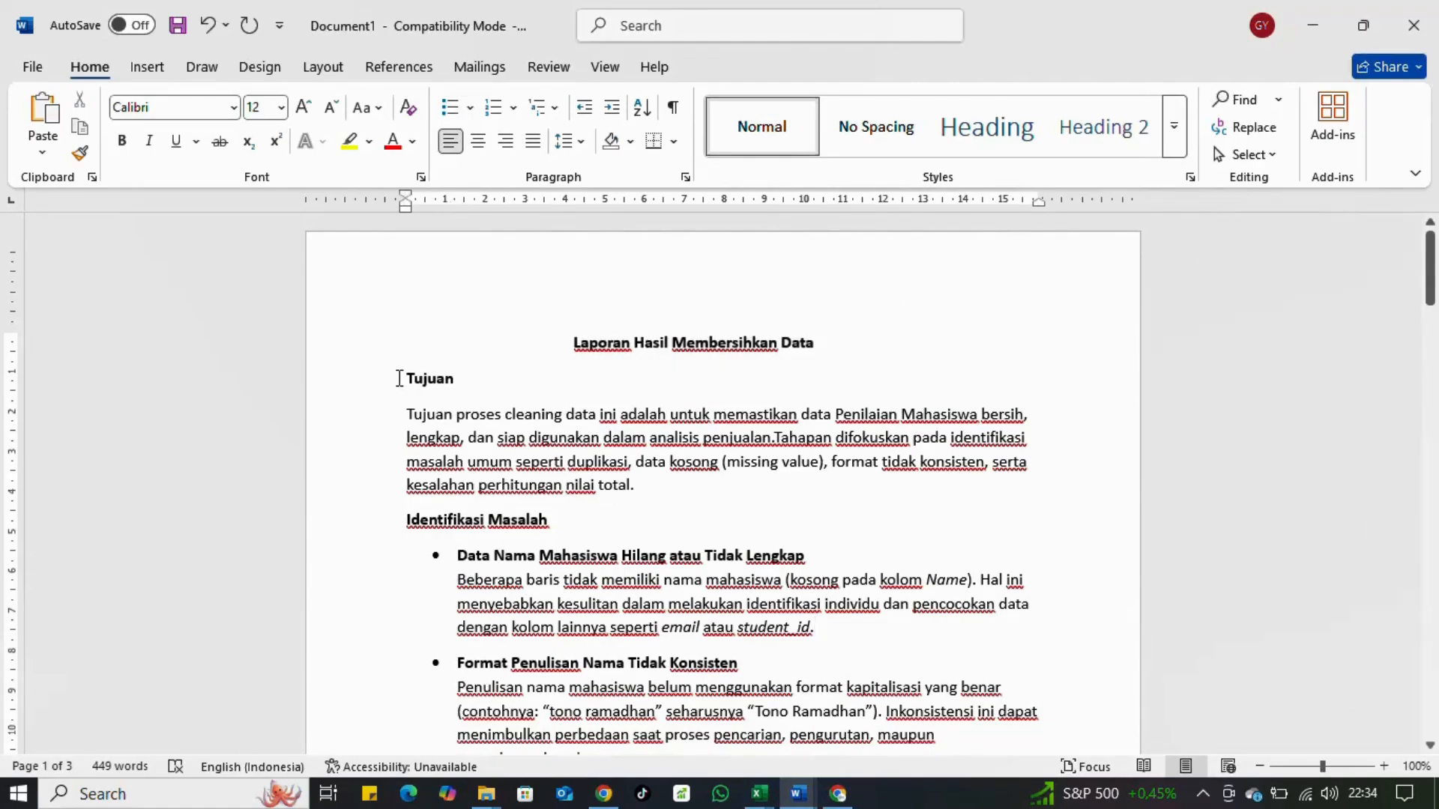
pyautogui.moveTo(399, 378); pyautogui.dragTo(915, 439)
pyautogui.click(914, 437)
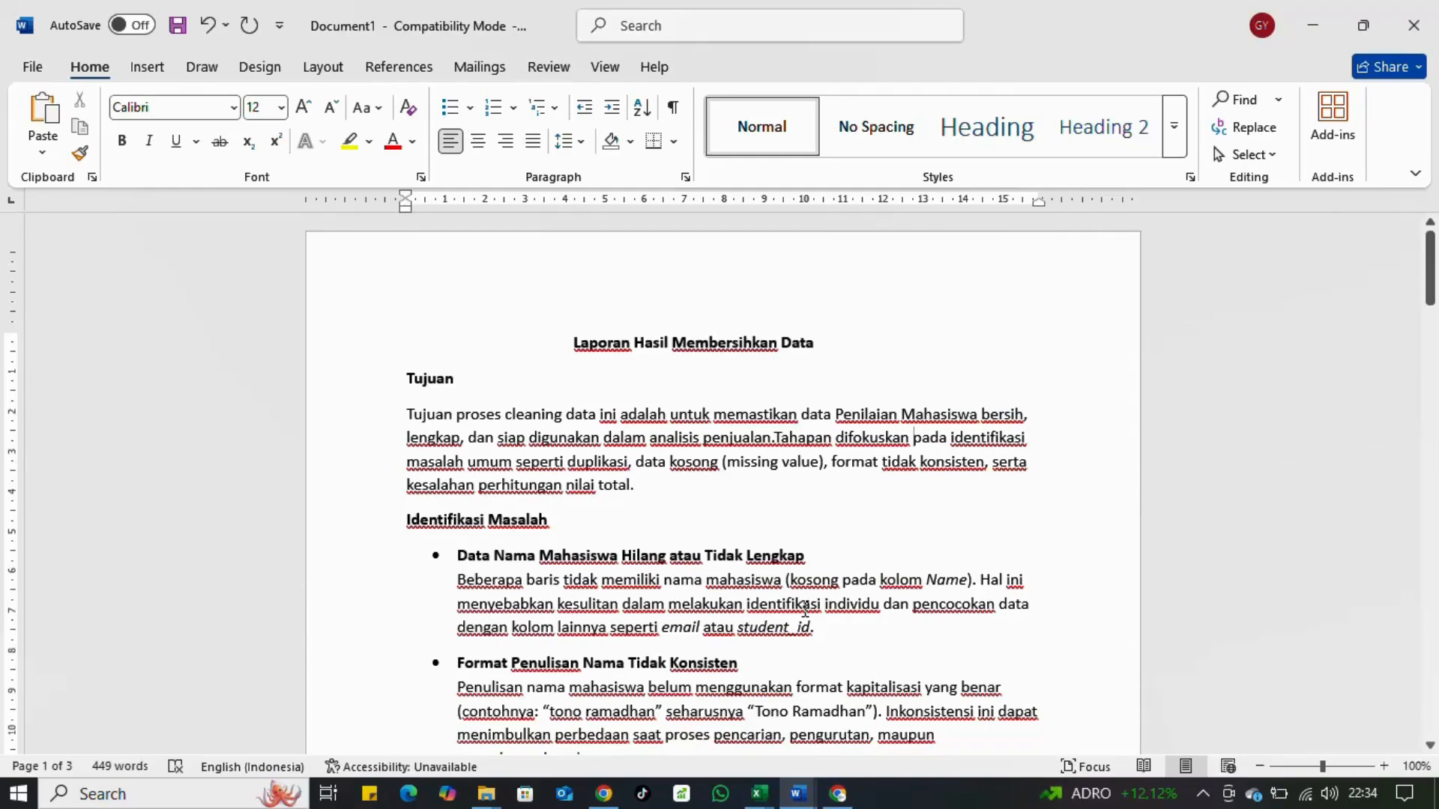
# Step: Review the Identifikasi Masalah entries on missing names, inconsistent name formatting and non-uniform emails
pyautogui.scroll(-2, 805, 608)
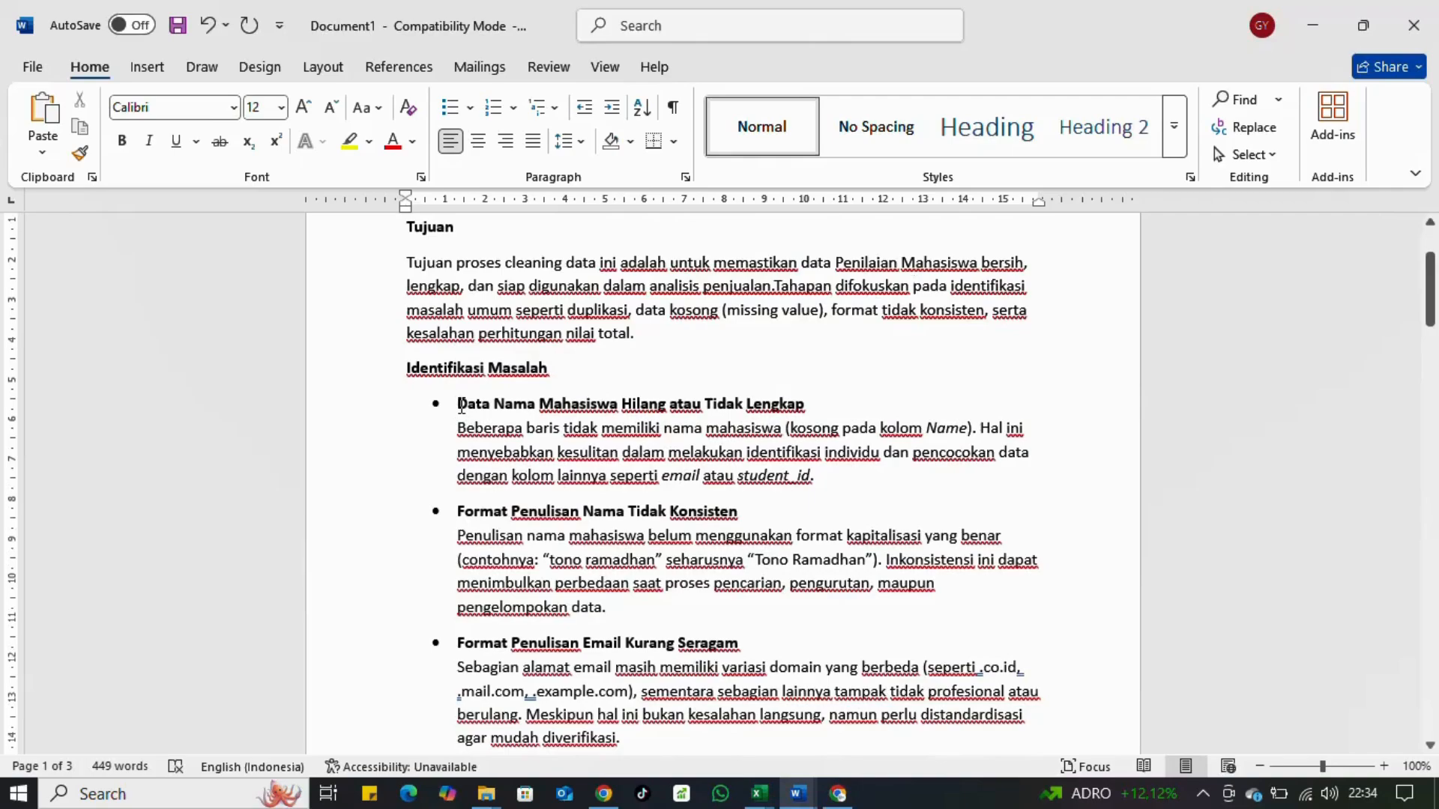
pyautogui.moveTo(473, 405); pyautogui.dragTo(805, 405)
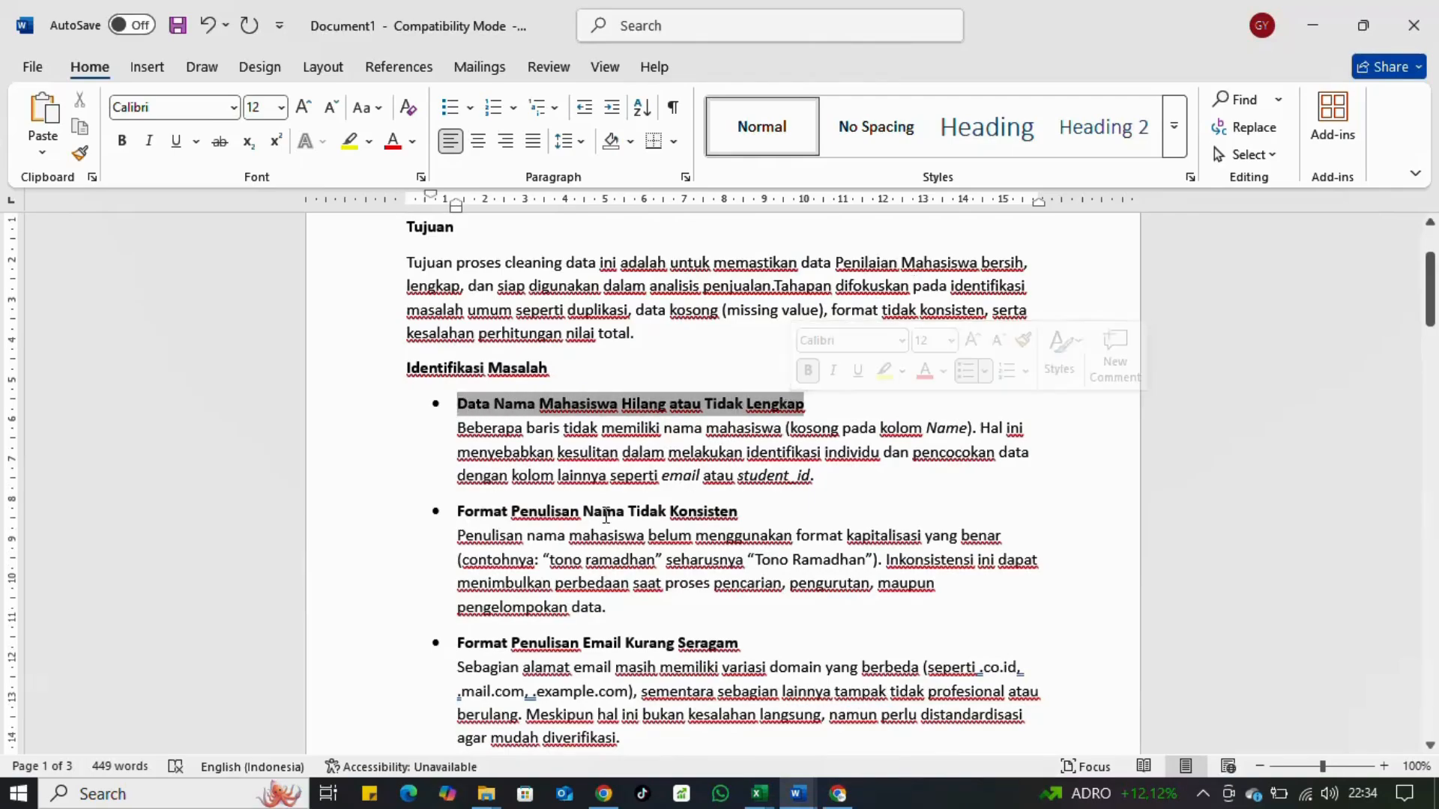
pyautogui.moveTo(508, 500); pyautogui.dragTo(678, 511)
pyautogui.scroll(-2, 671, 540)
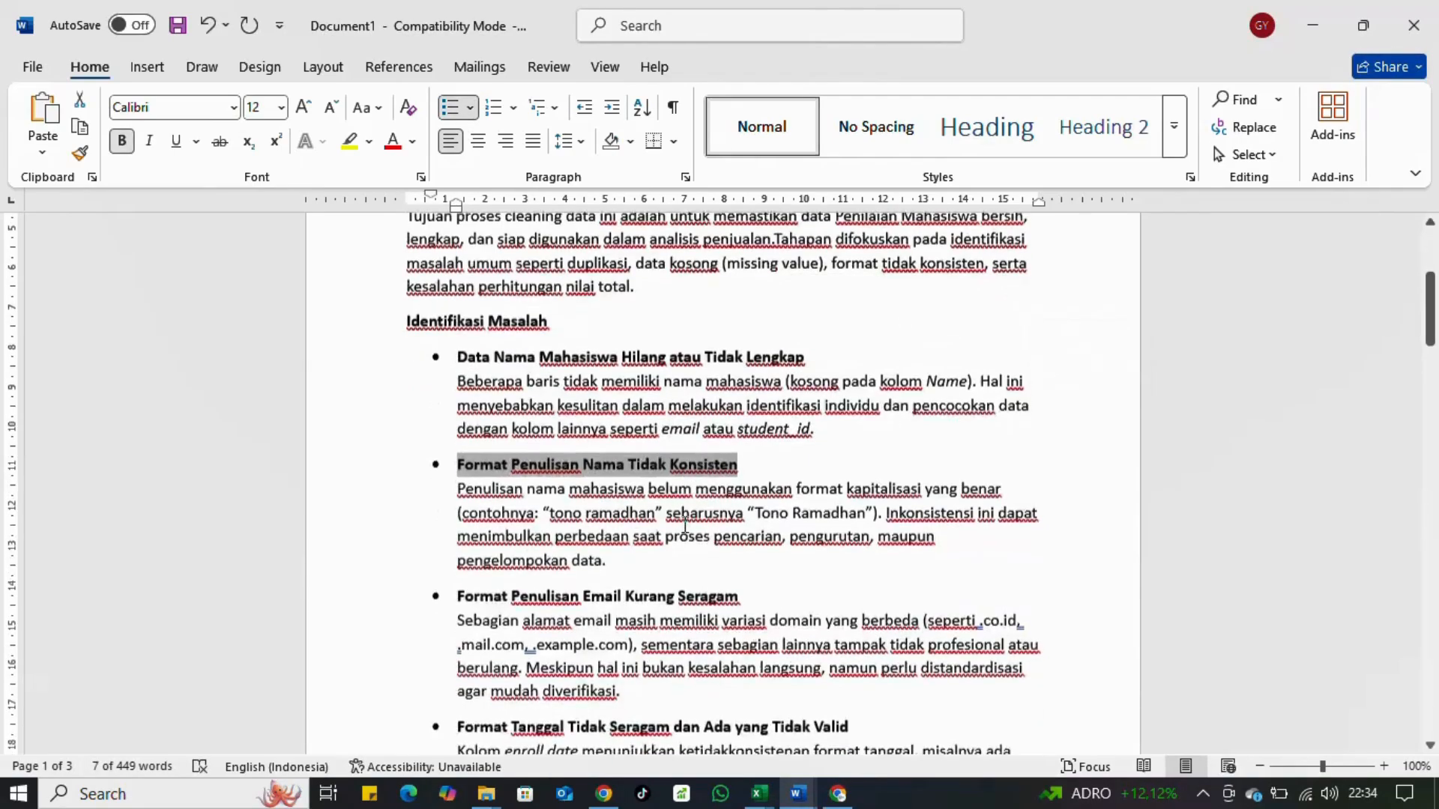
pyautogui.moveTo(522, 483); pyautogui.dragTo(746, 493)
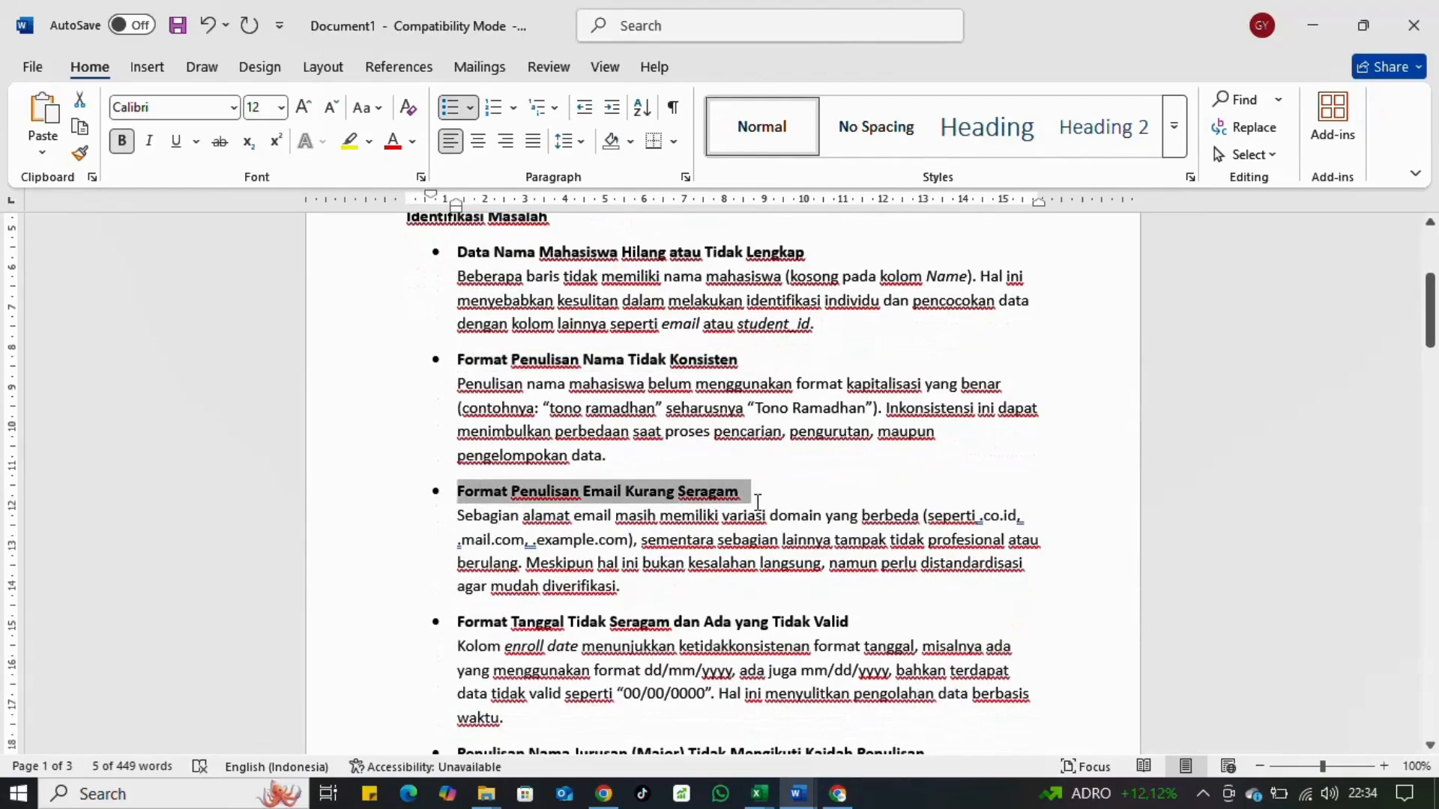
pyautogui.scroll(1, 525, 525)
pyautogui.scroll(-3, 525, 568)
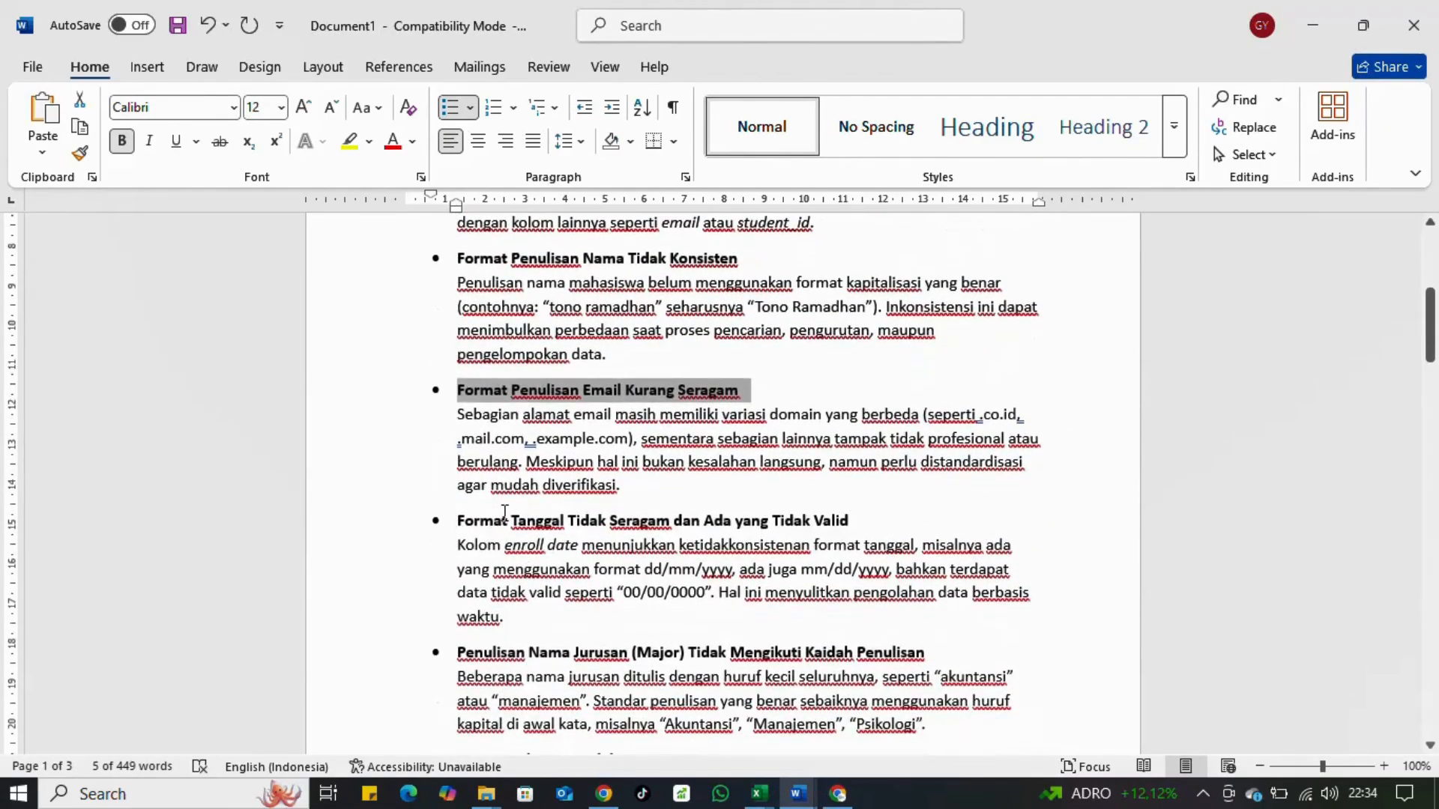
# Step: Review the Identifikasi Masalah entries on date format, major spelling, GPA format and incomplete credits and last semester grades
pyautogui.moveTo(457, 520); pyautogui.dragTo(733, 521)
pyautogui.moveTo(458, 652); pyautogui.dragTo(875, 678)
pyautogui.scroll(-2, 771, 705)
pyautogui.scroll(-2, 771, 705)
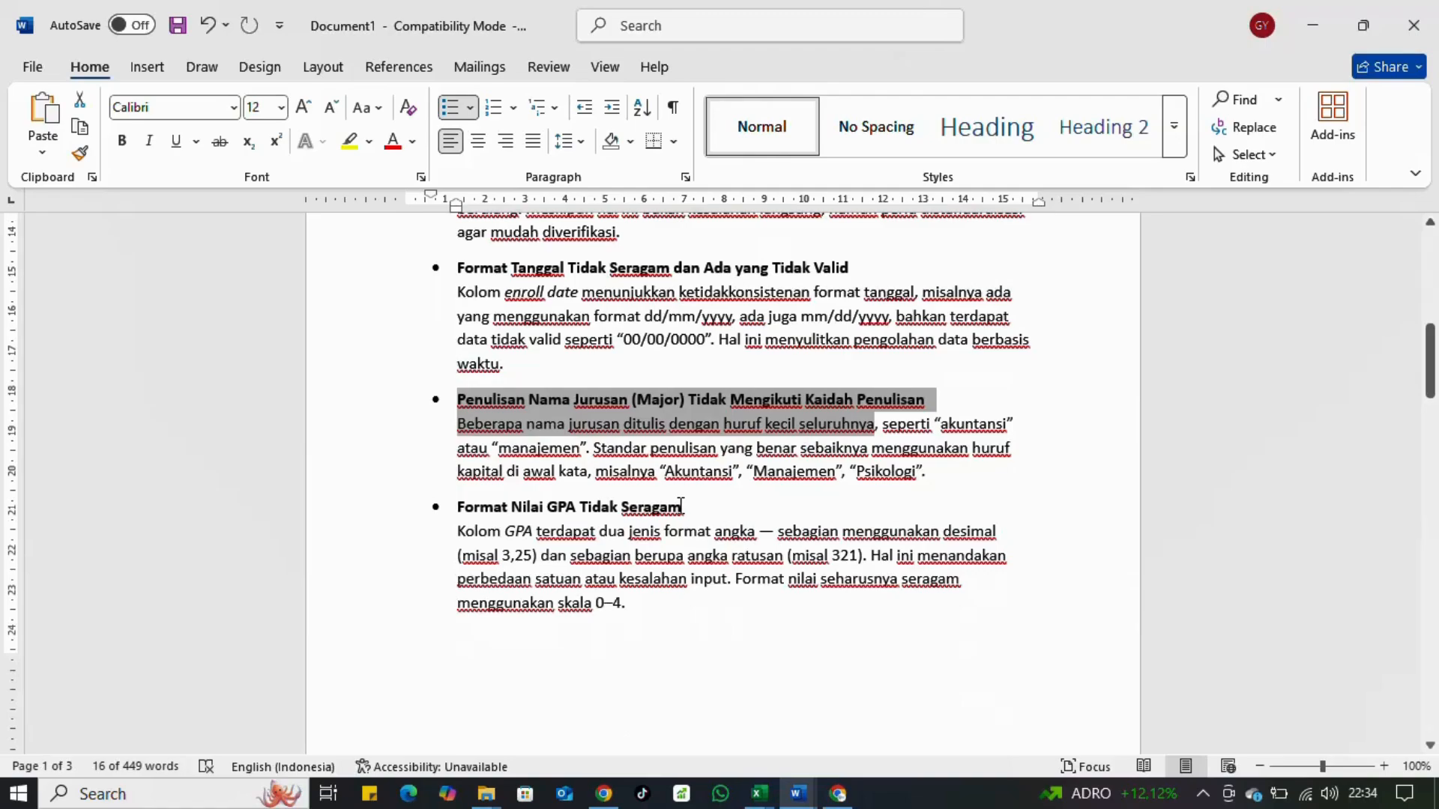
pyautogui.moveTo(702, 504); pyautogui.dragTo(457, 507)
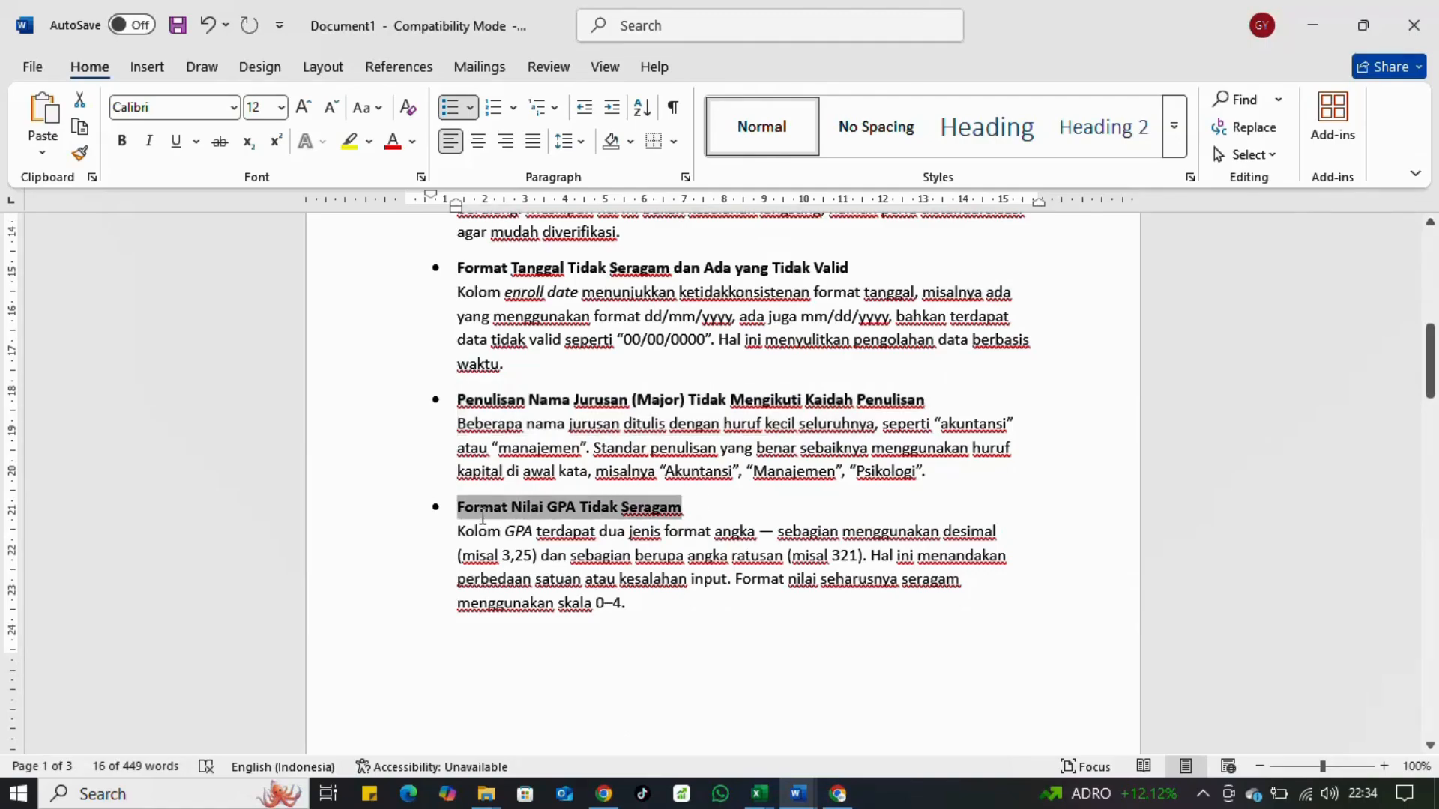
pyautogui.scroll(-3, 649, 577)
pyautogui.scroll(-5, 649, 577)
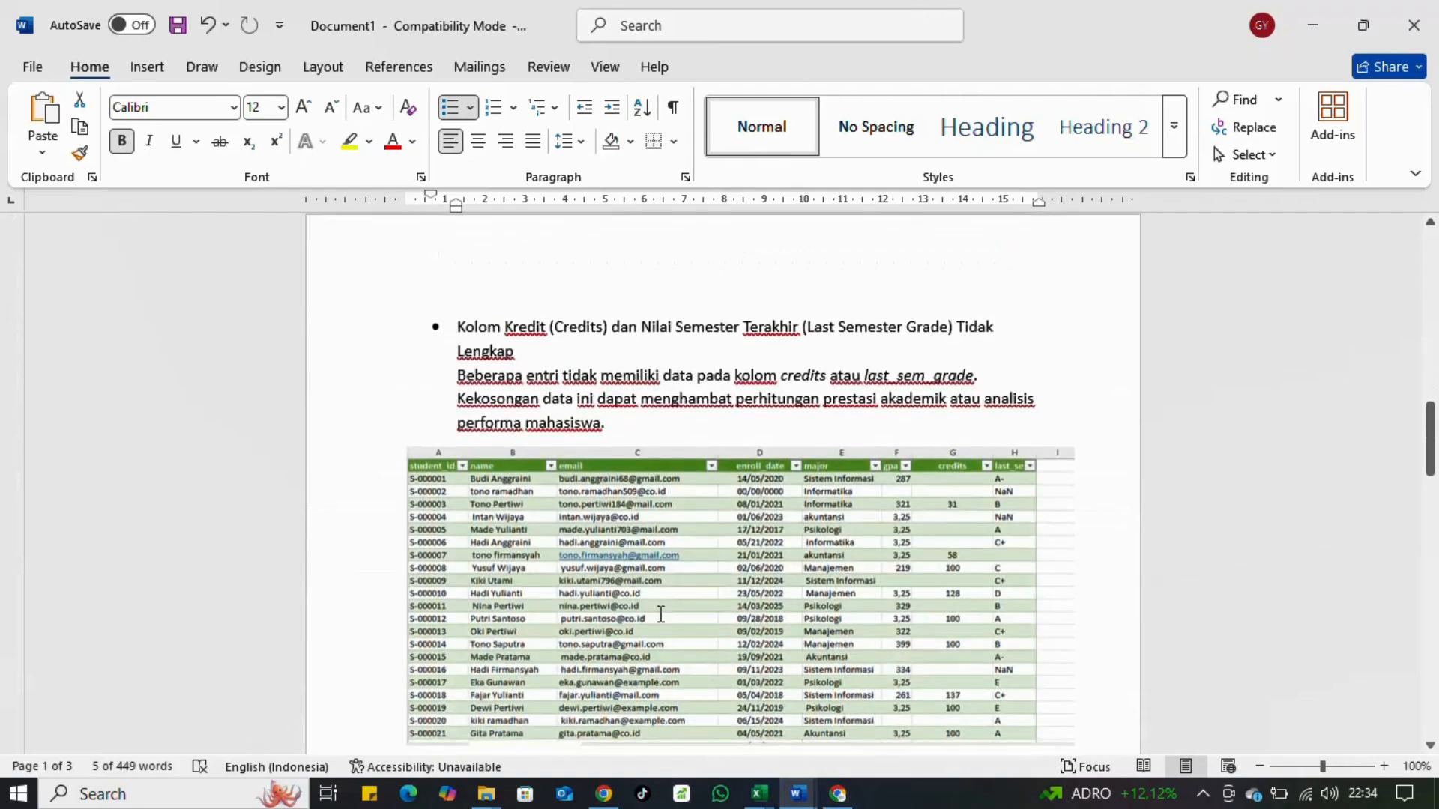
pyautogui.moveTo(528, 324); pyautogui.dragTo(831, 328)
pyautogui.tripleClick(559, 354)
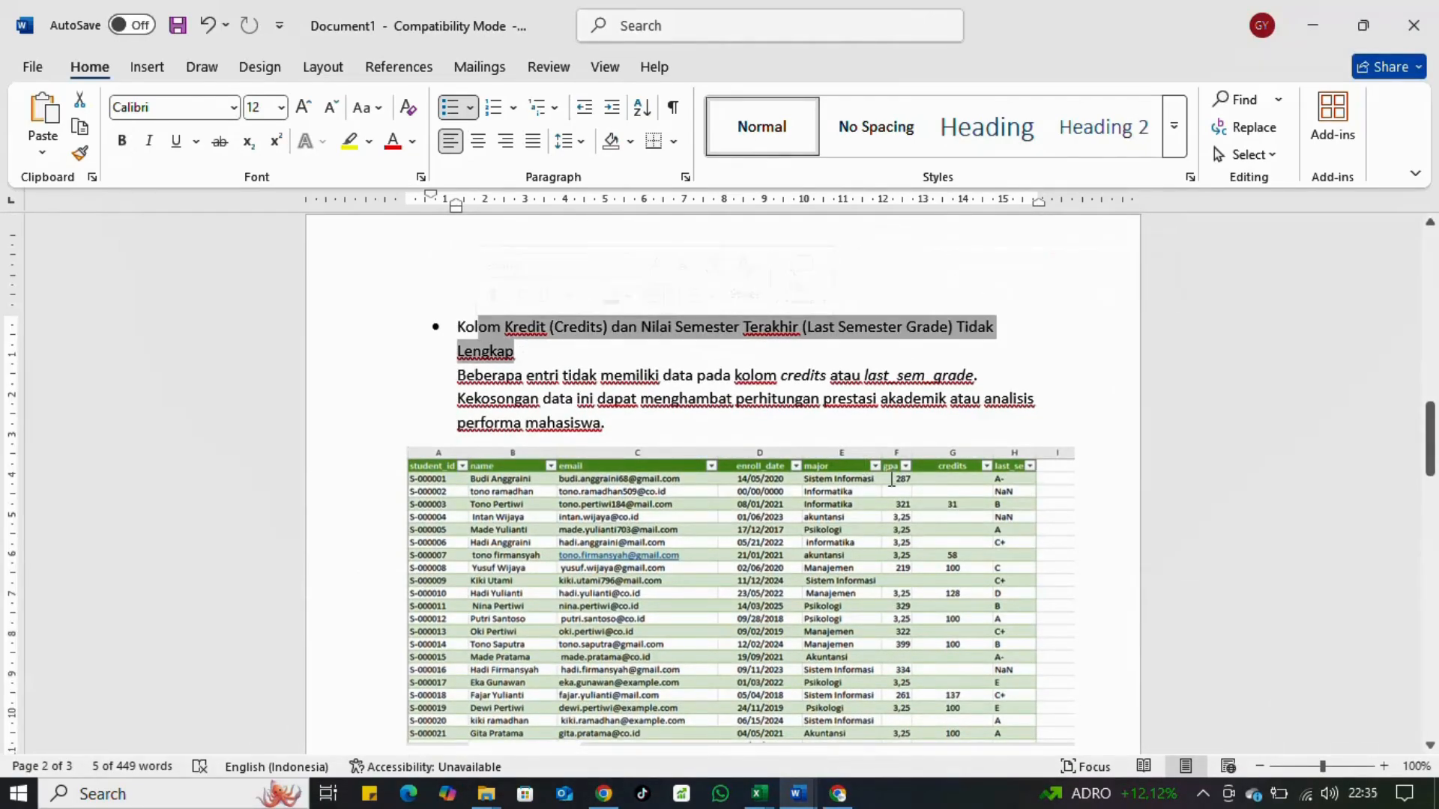
# Step: Review the end of the Identifikasi Masalah section and the Solusi entry on missing names
pyautogui.scroll(-2, 566, 425)
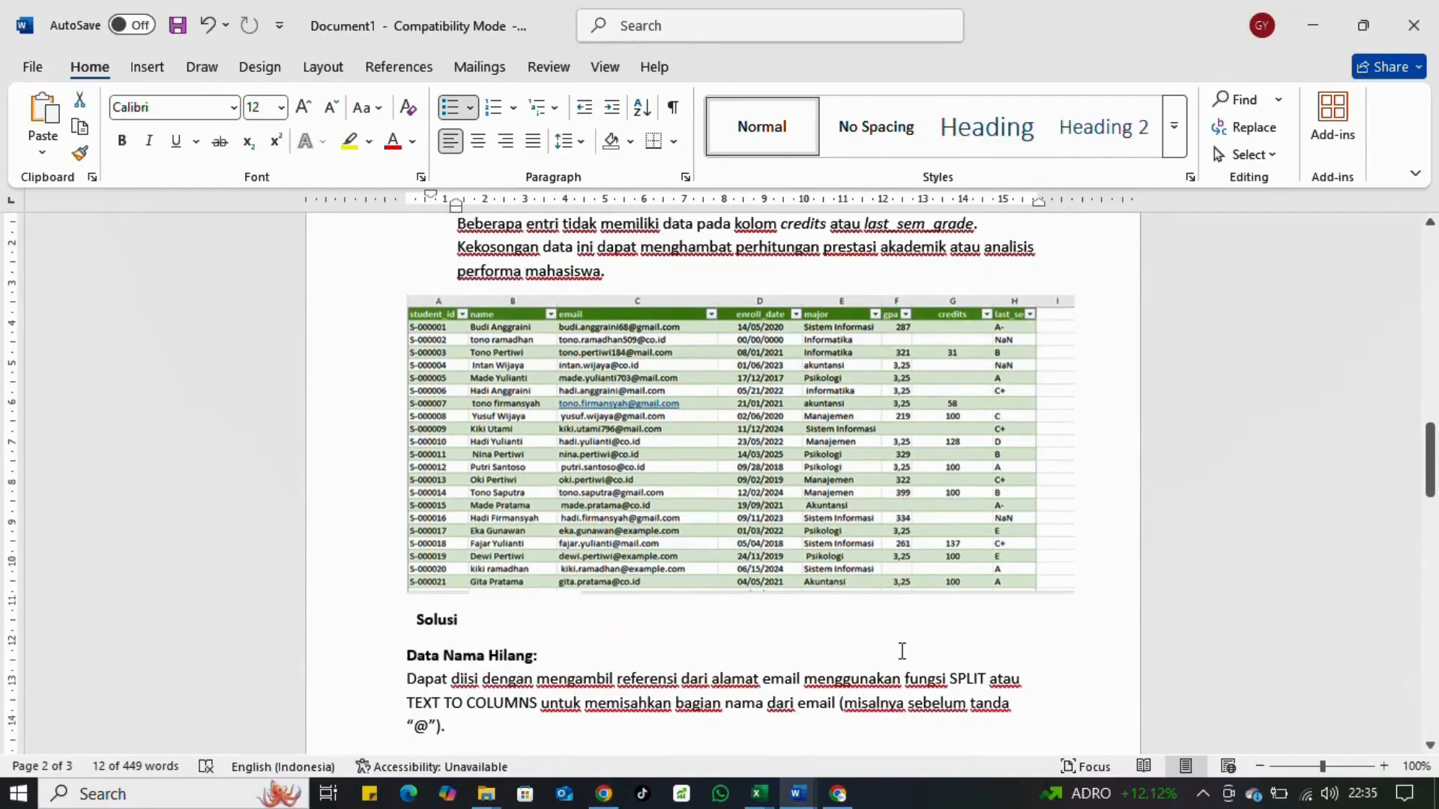
pyautogui.scroll(-2, 642, 636)
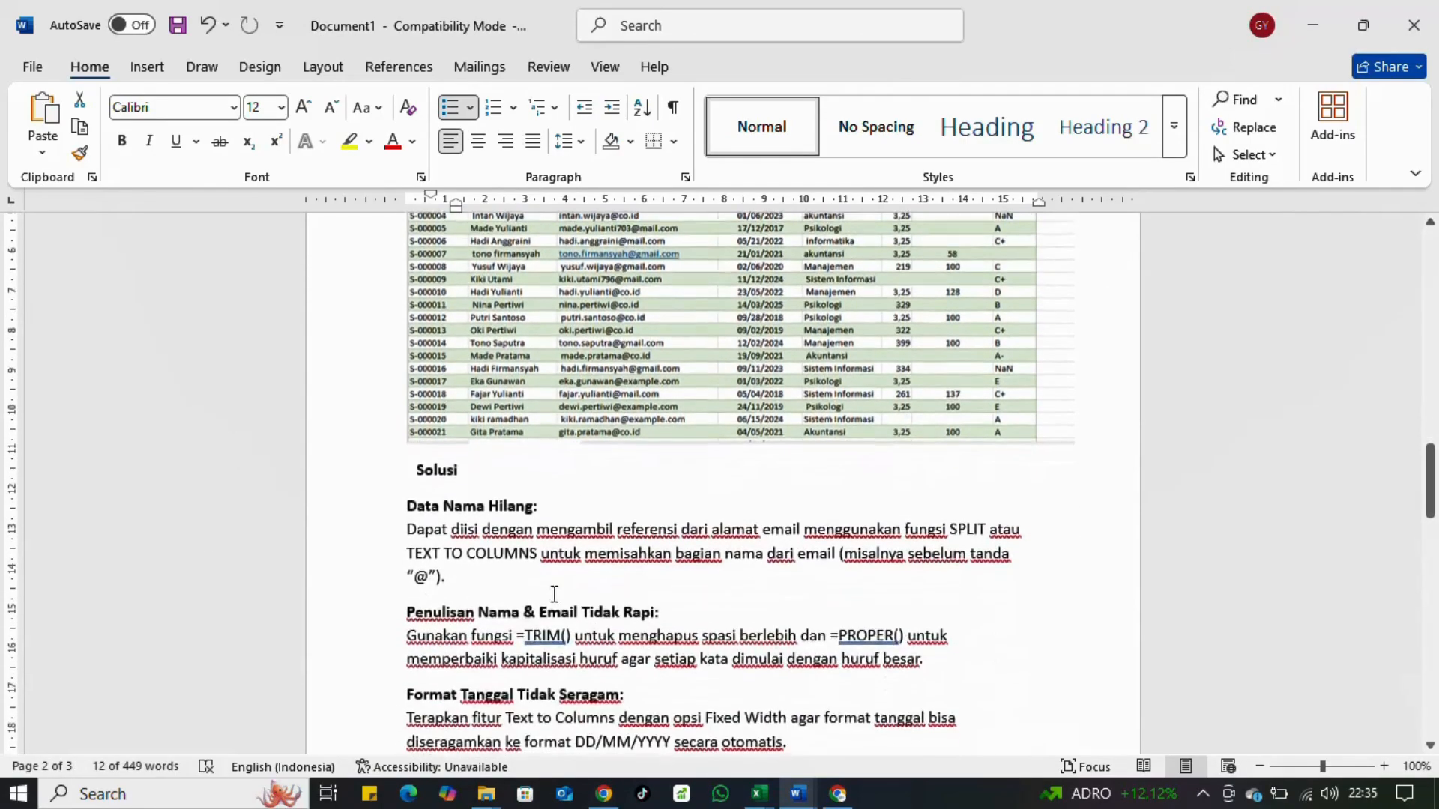
pyautogui.doubleClick(437, 468)
pyautogui.moveTo(407, 504); pyautogui.dragTo(533, 504)
pyautogui.moveTo(443, 529); pyautogui.dragTo(988, 531)
pyautogui.moveTo(569, 534); pyautogui.dragTo(763, 549)
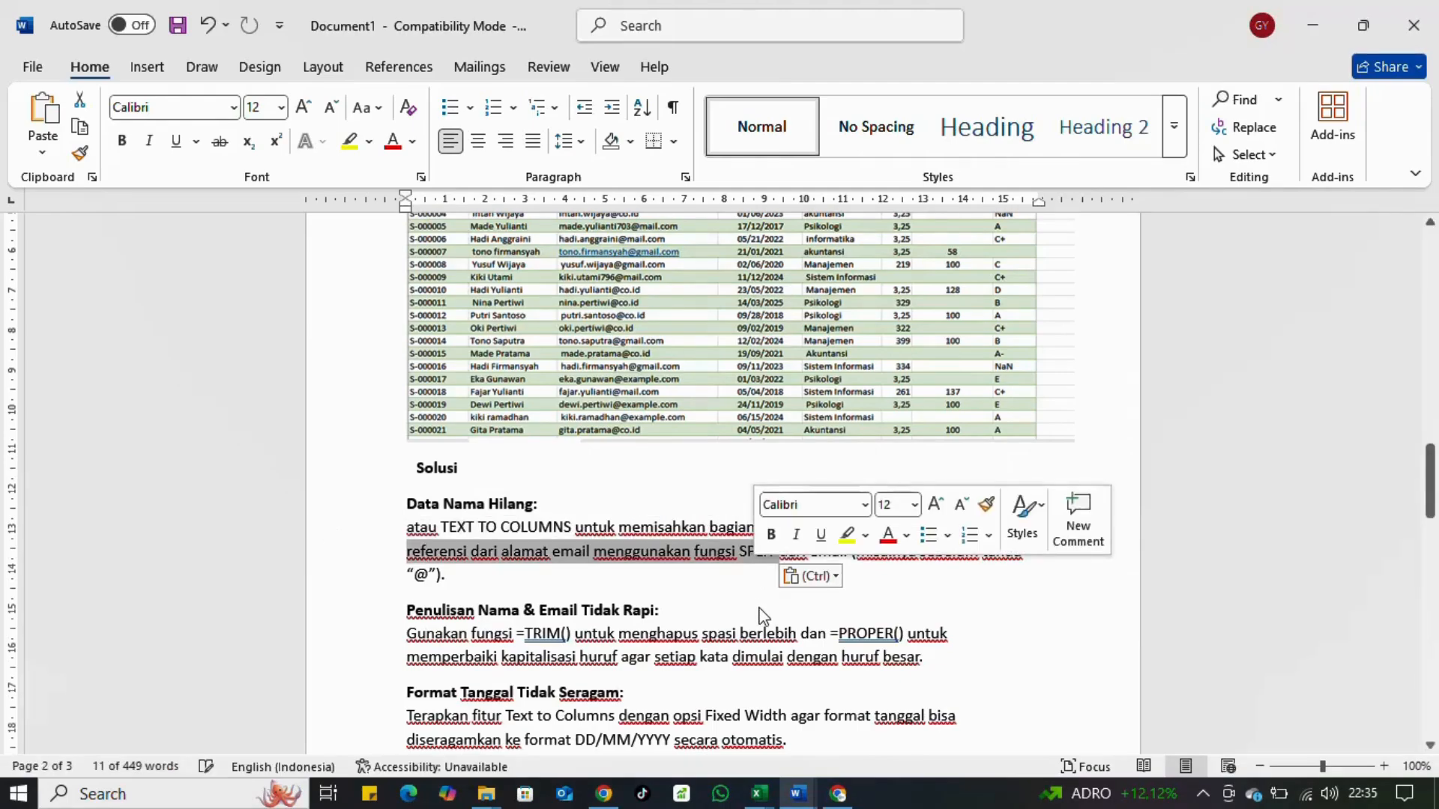
pyautogui.hotkey('ctrl', 'z')
pyautogui.click(738, 609)
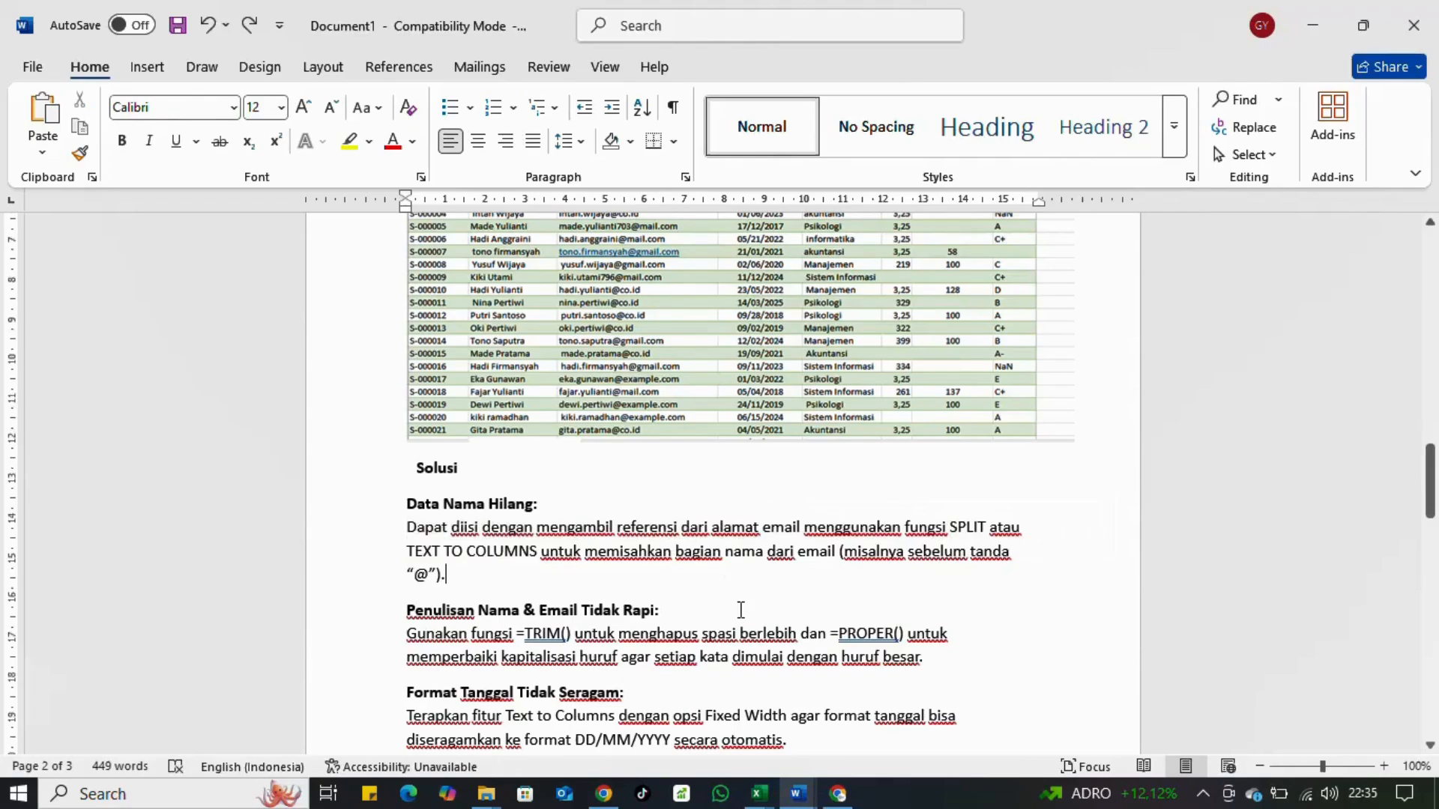
# Step: Review the Solusi entries on untidy names and emails, non-uniform date format, major spelling and differing GPA formats
pyautogui.scroll(-2, 741, 611)
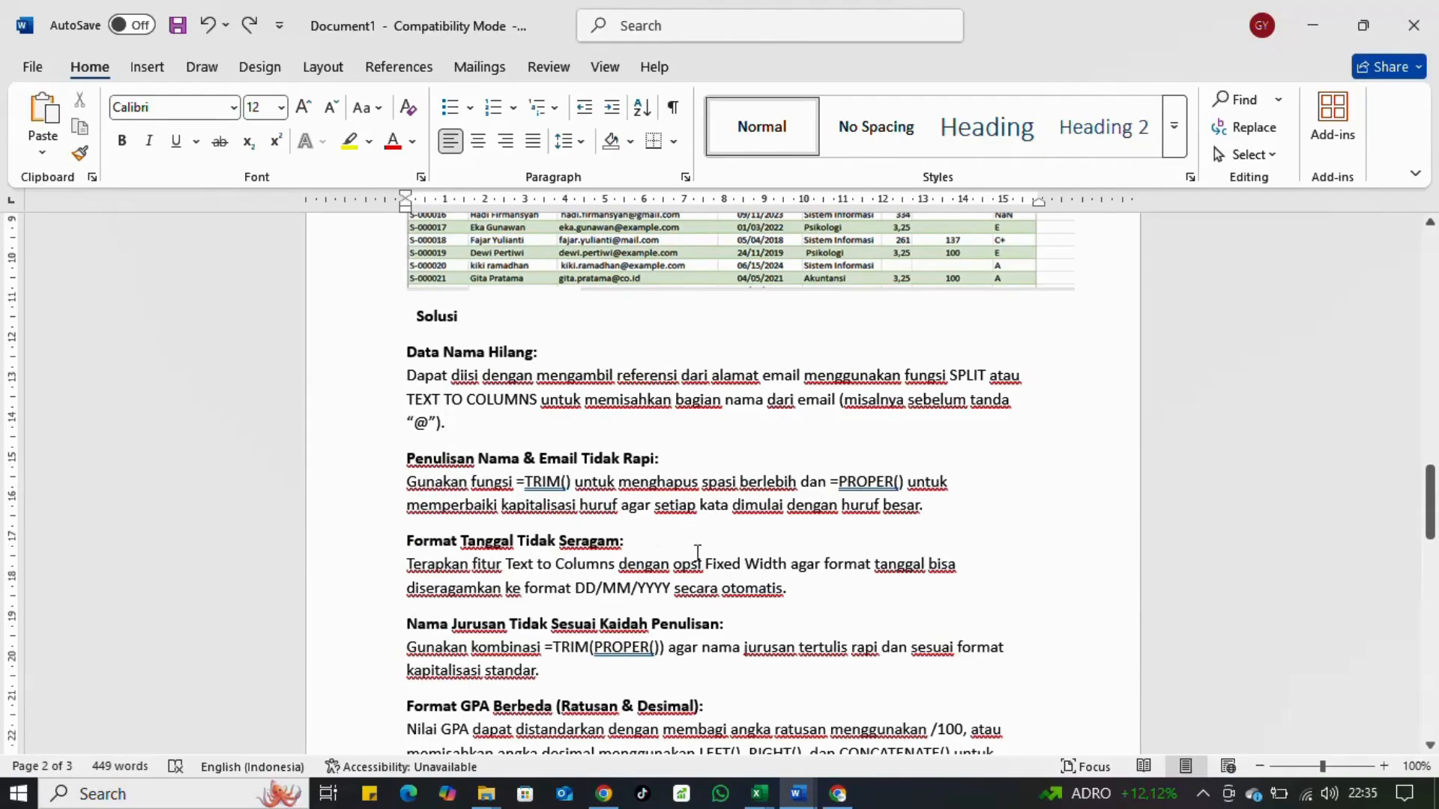
pyautogui.scroll(-2, 747, 622)
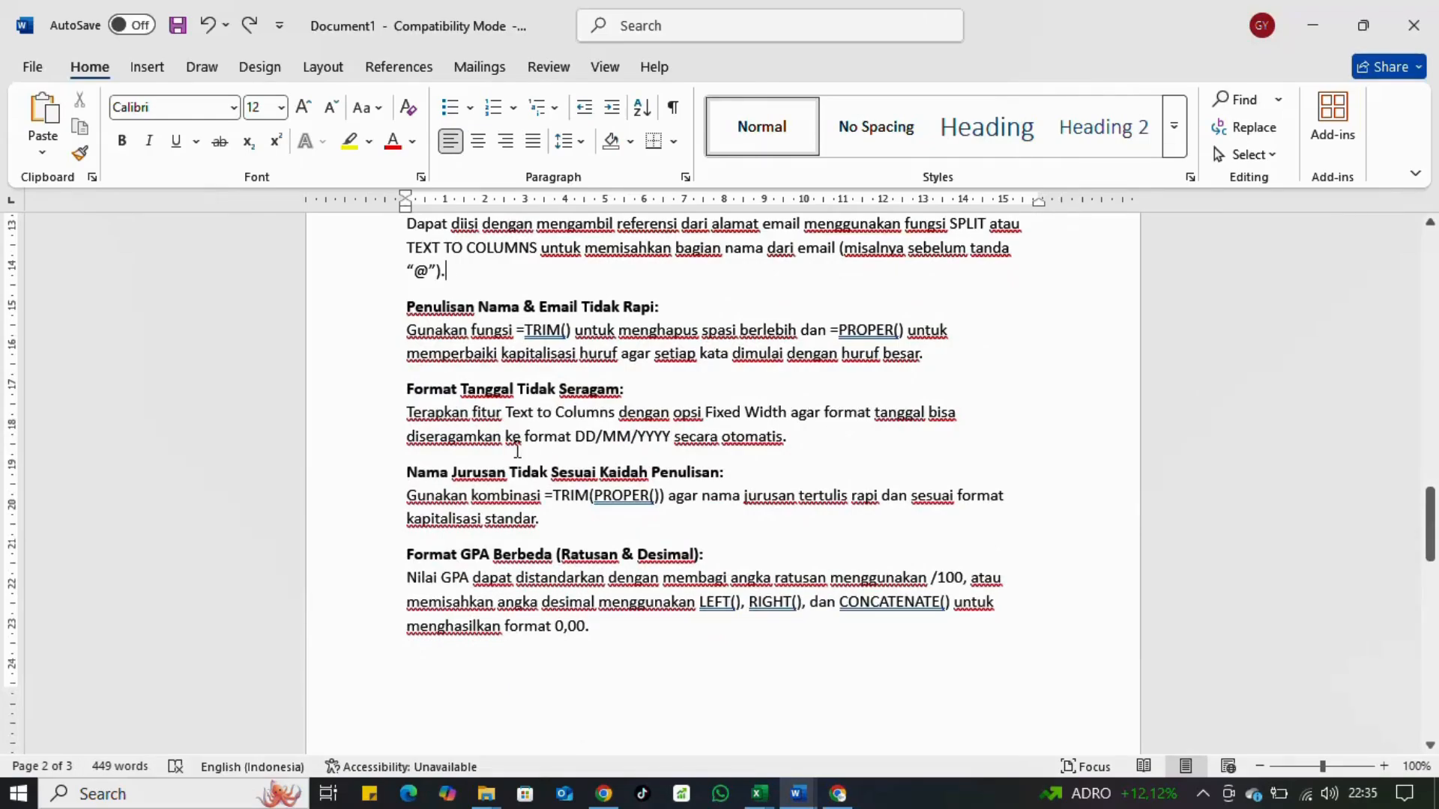
pyautogui.moveTo(644, 439); pyautogui.dragTo(524, 439)
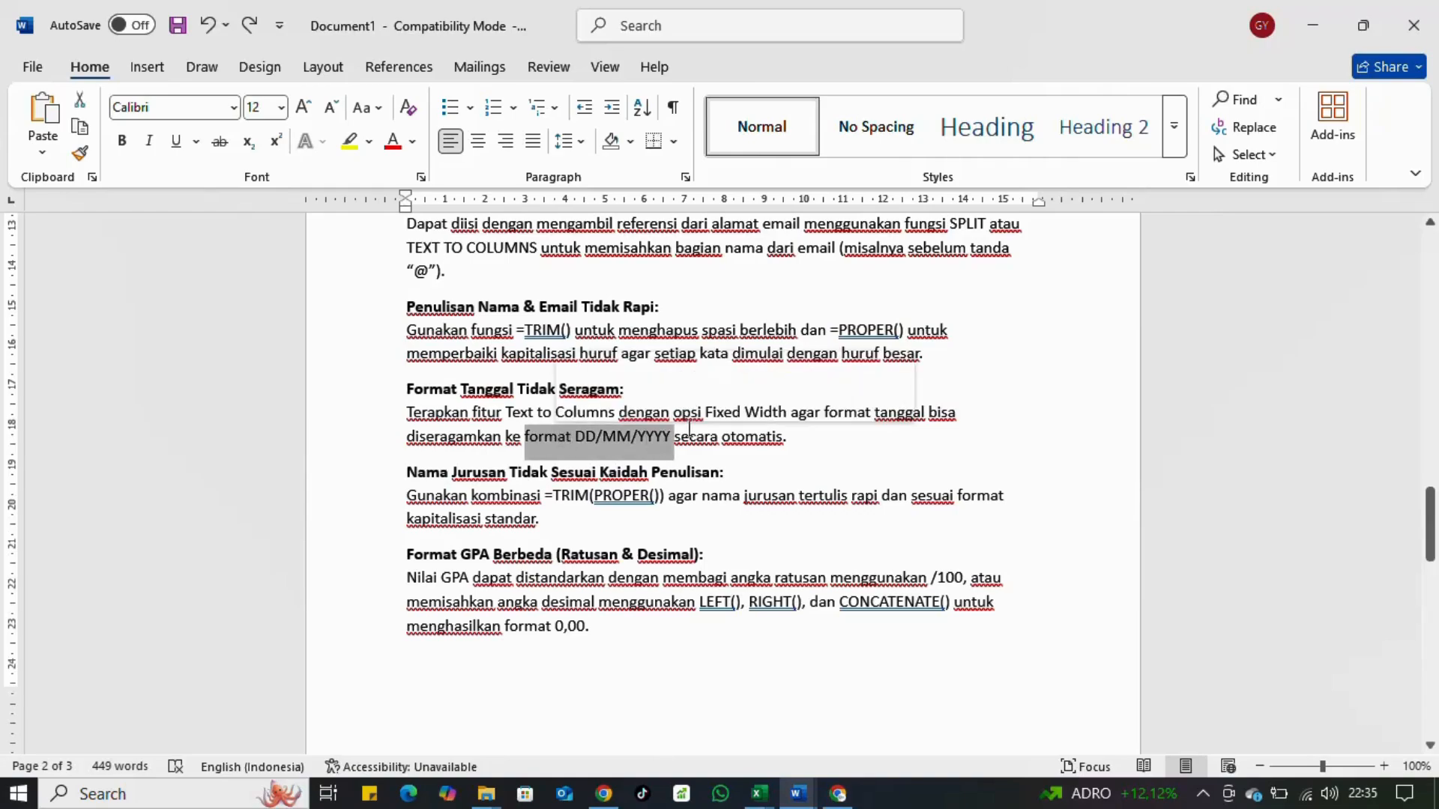
pyautogui.moveTo(690, 434); pyautogui.dragTo(770, 457)
pyautogui.moveTo(435, 472); pyautogui.dragTo(718, 473)
pyautogui.tripleClick(447, 504)
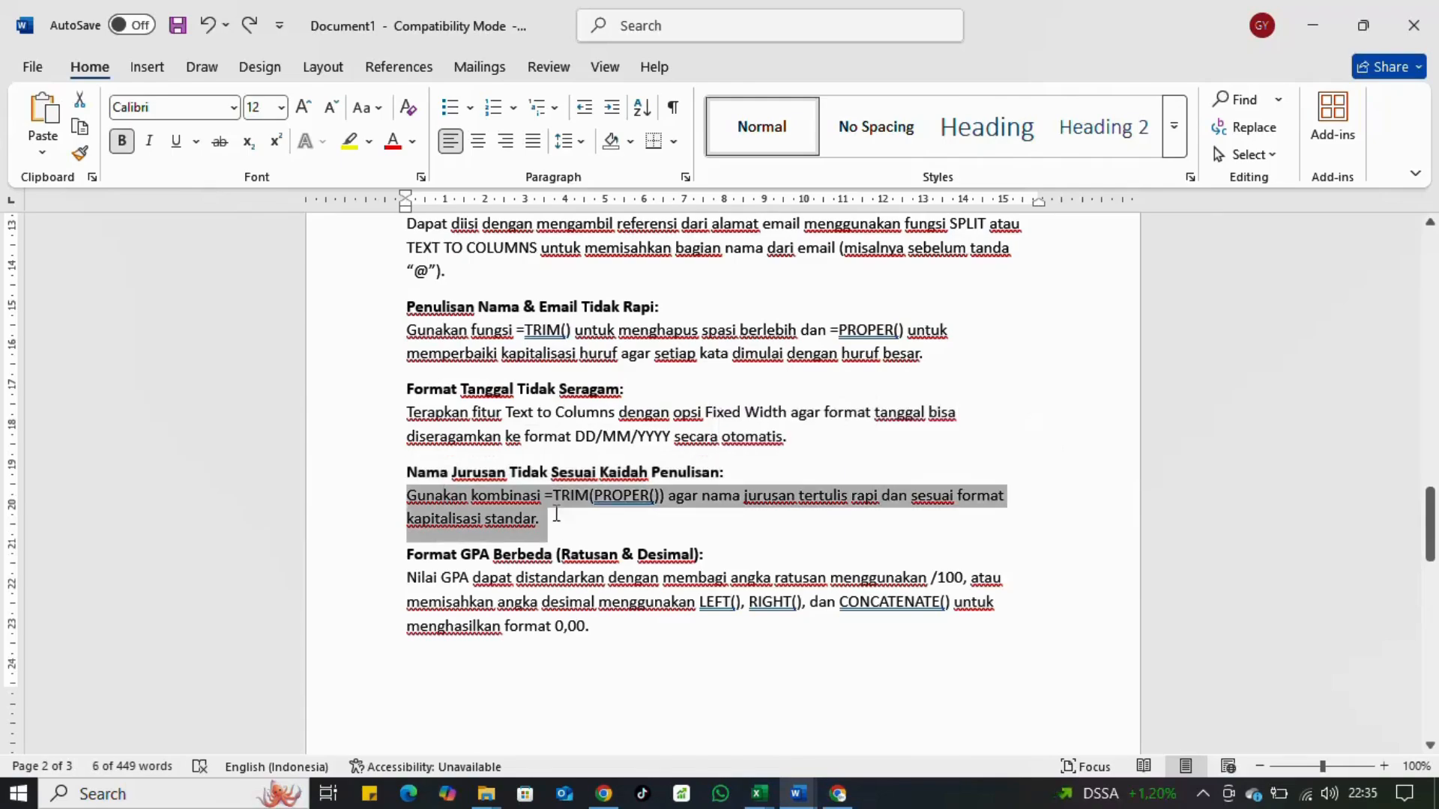
pyautogui.scroll(-2, 520, 557)
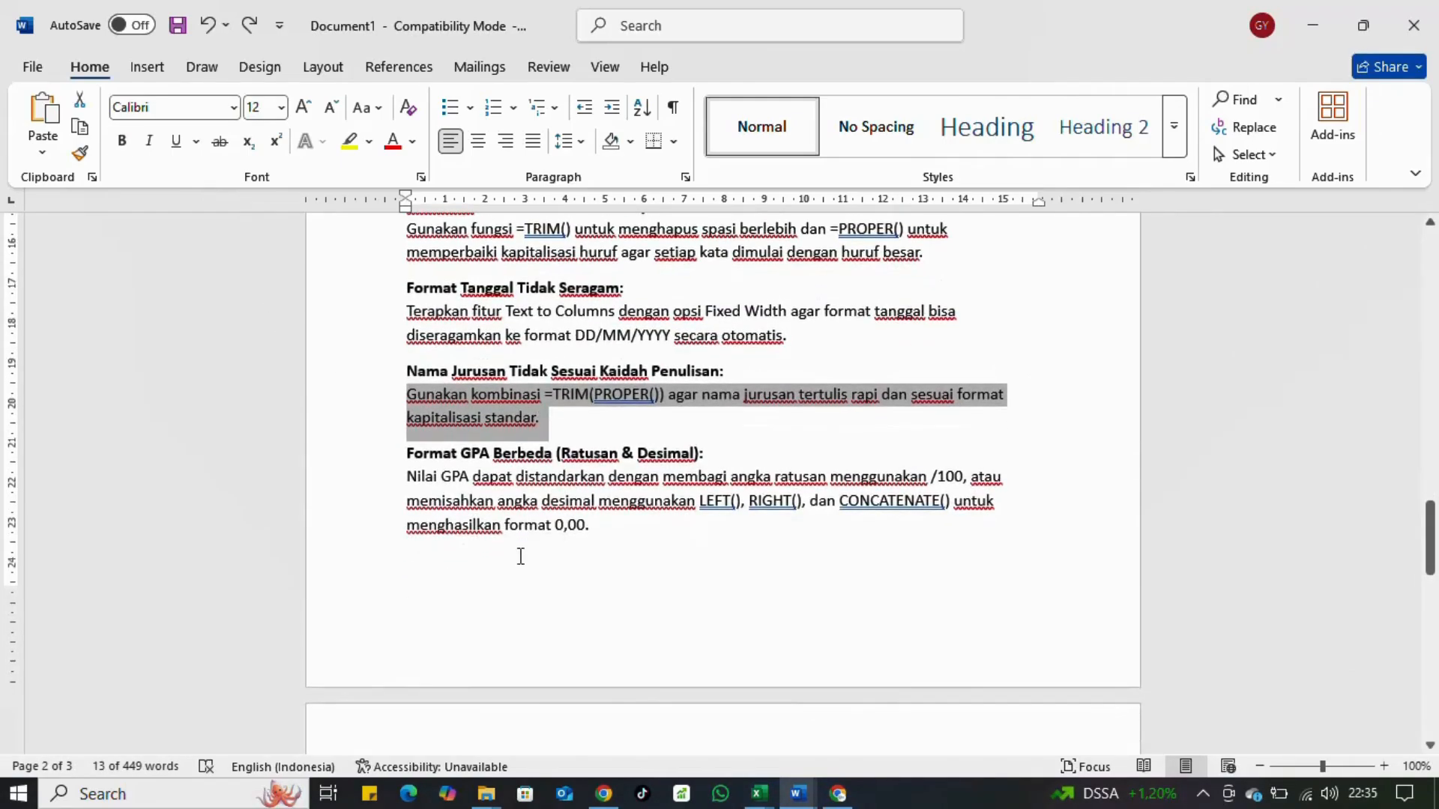
pyautogui.moveTo(445, 453); pyautogui.dragTo(693, 453)
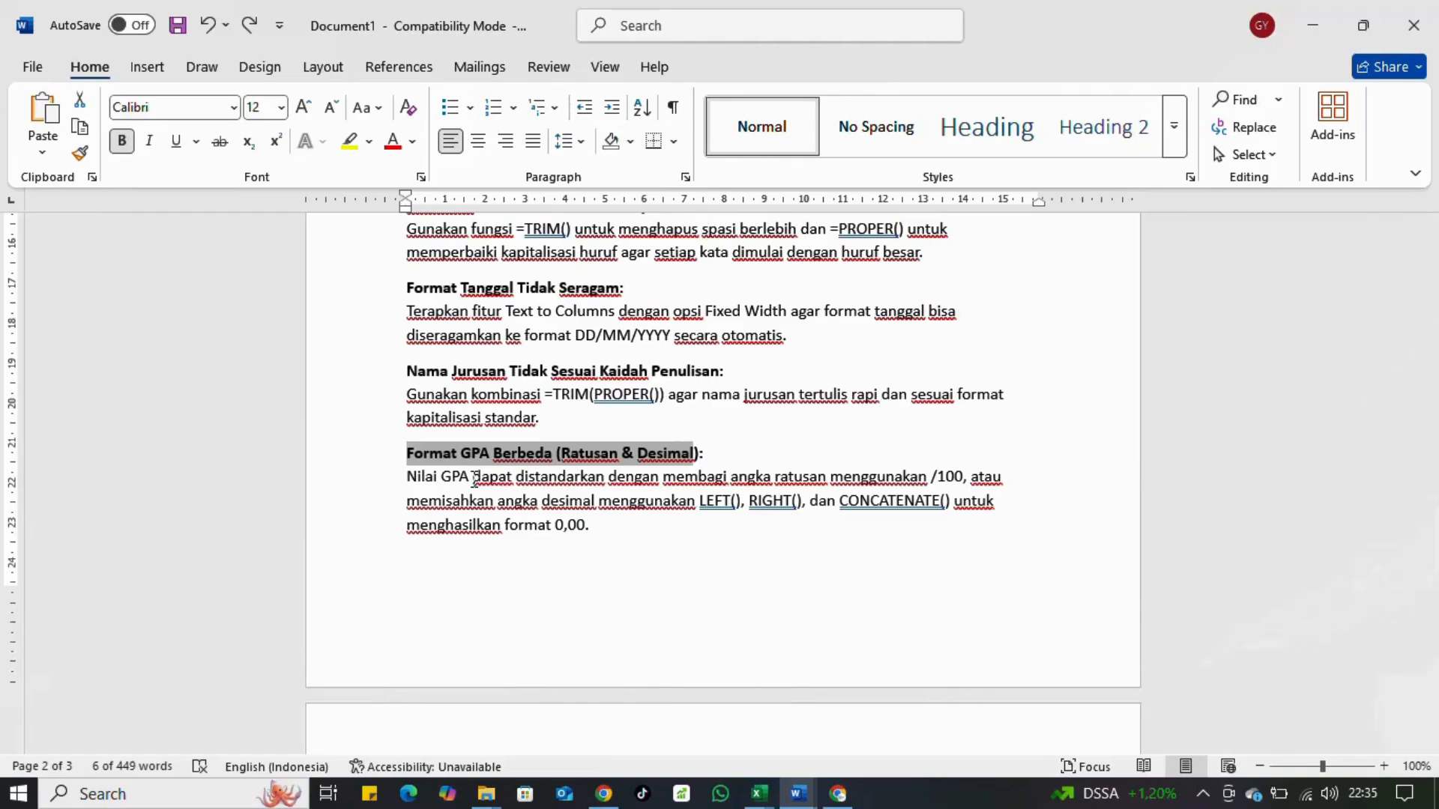
# Step: Review the Solusi entry on empty last semester grades and the picture of the cleaned student table below it
pyautogui.scroll(-3, 802, 548)
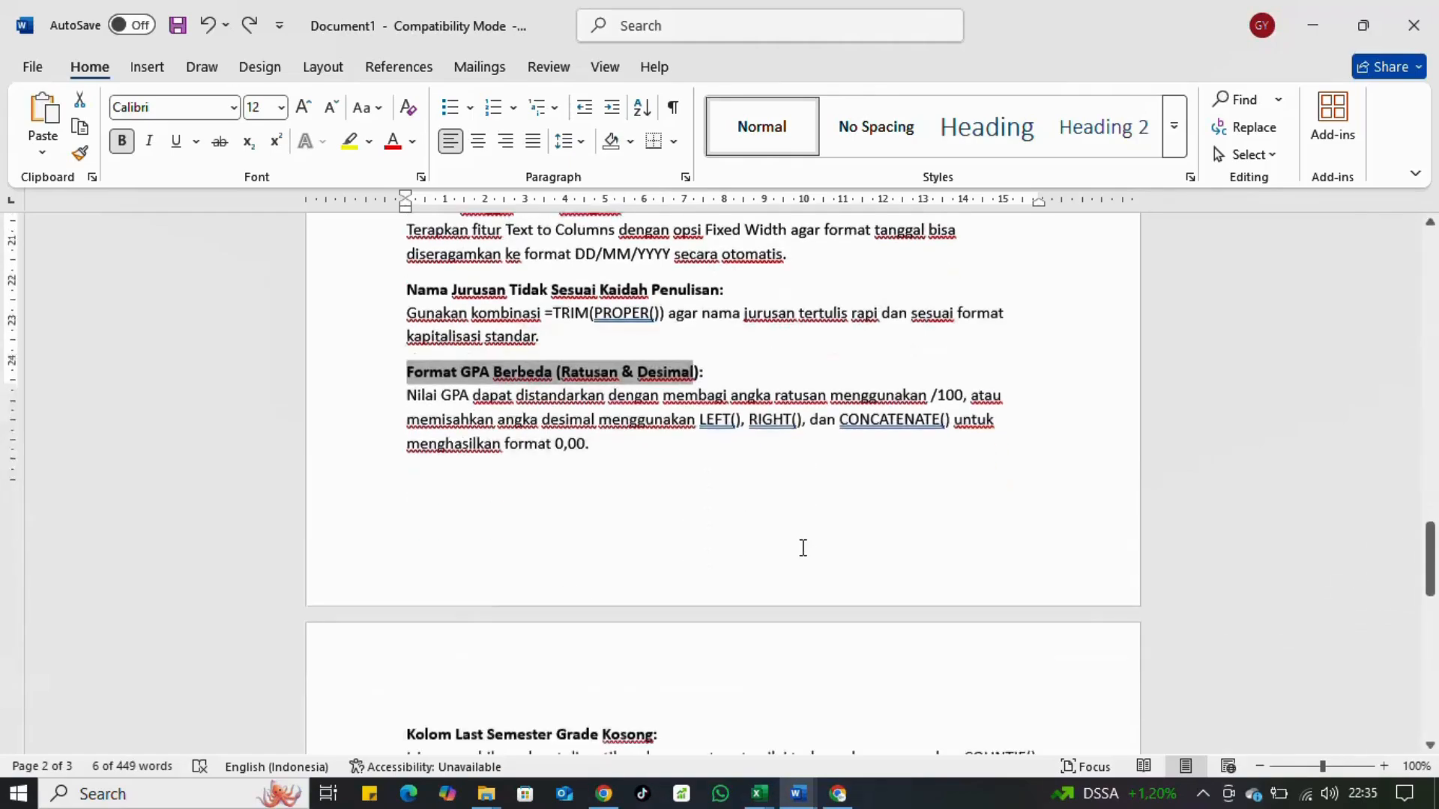
pyautogui.scroll(-2, 957, 498)
pyautogui.scroll(-1, 941, 600)
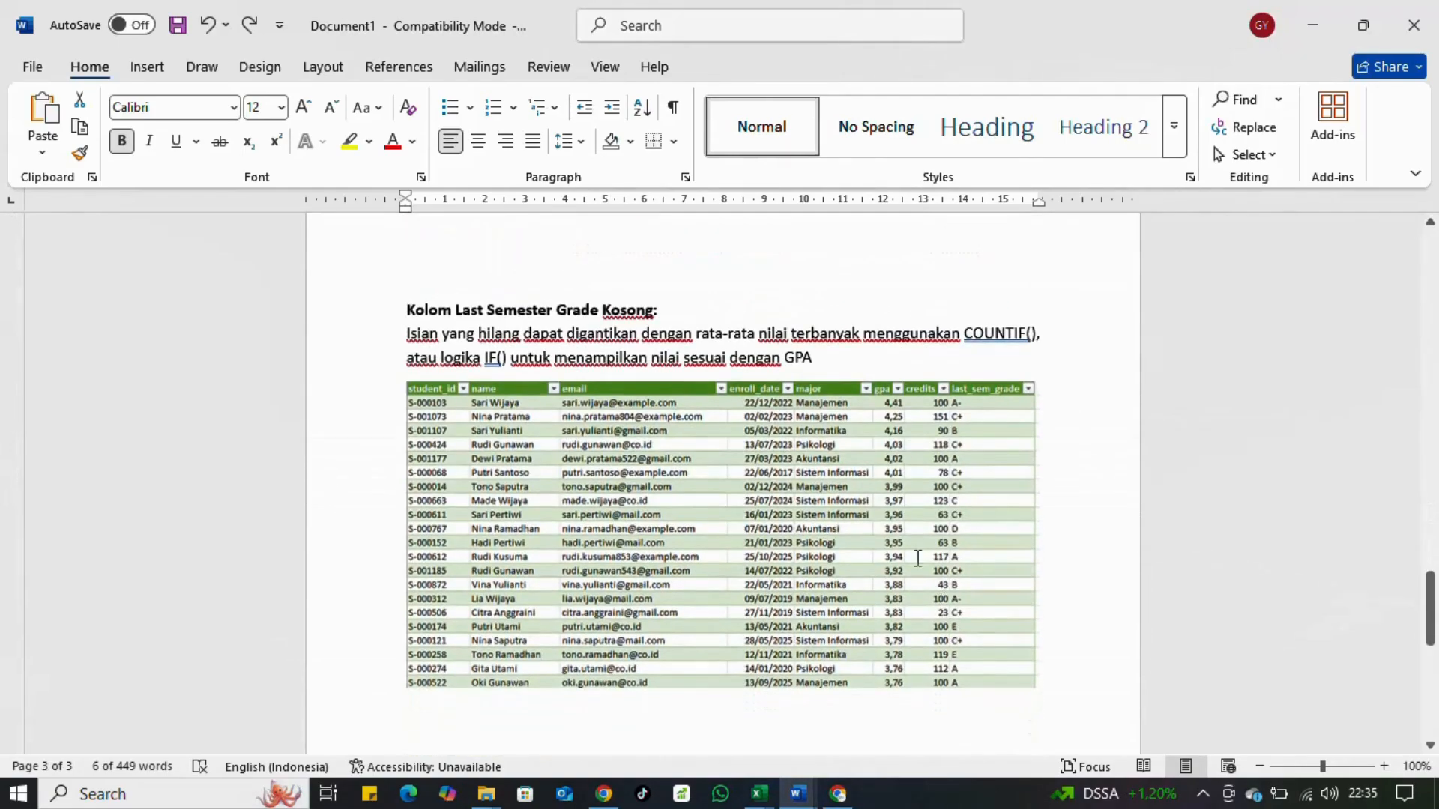
pyautogui.moveTo(405, 310); pyautogui.dragTo(671, 324)
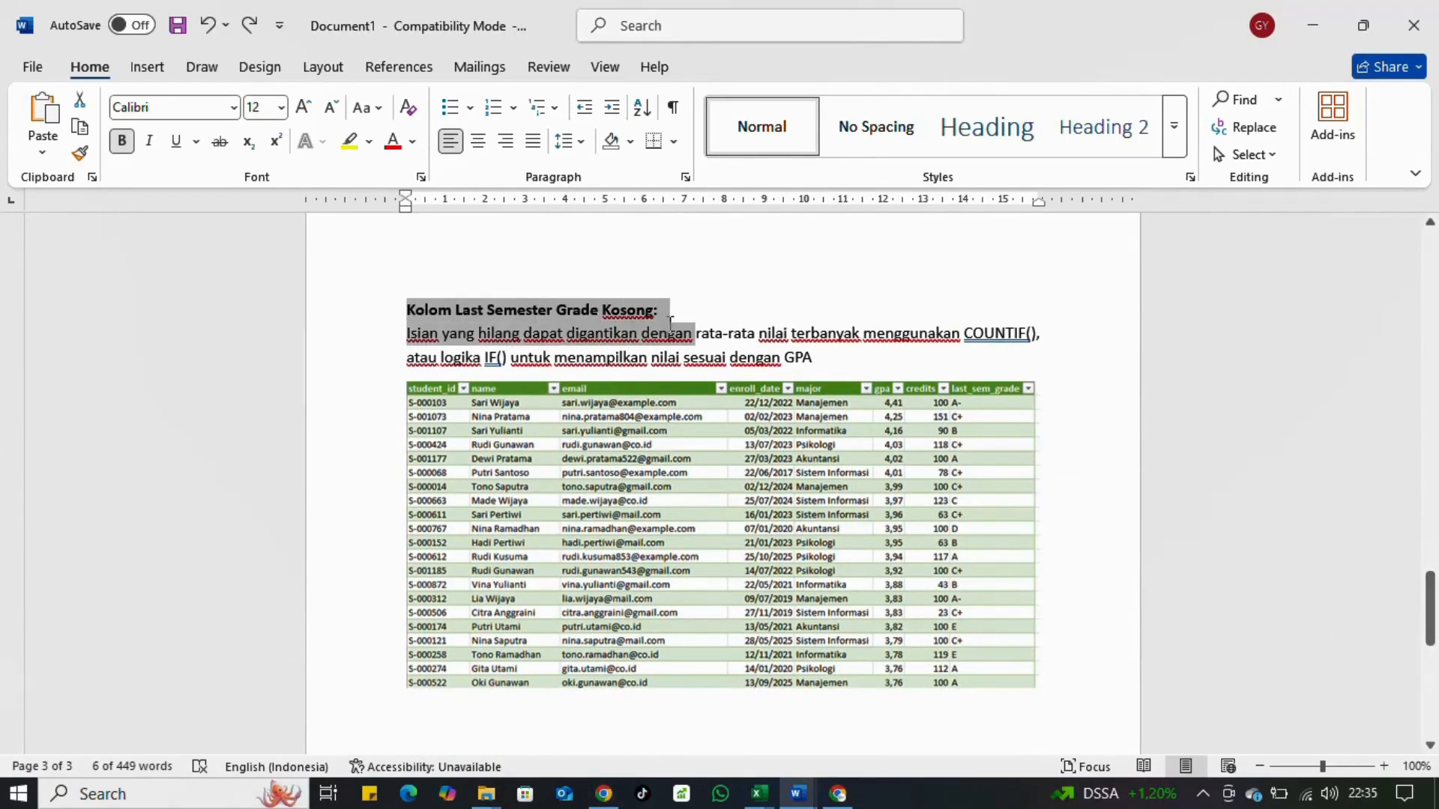
pyautogui.click(650, 358)
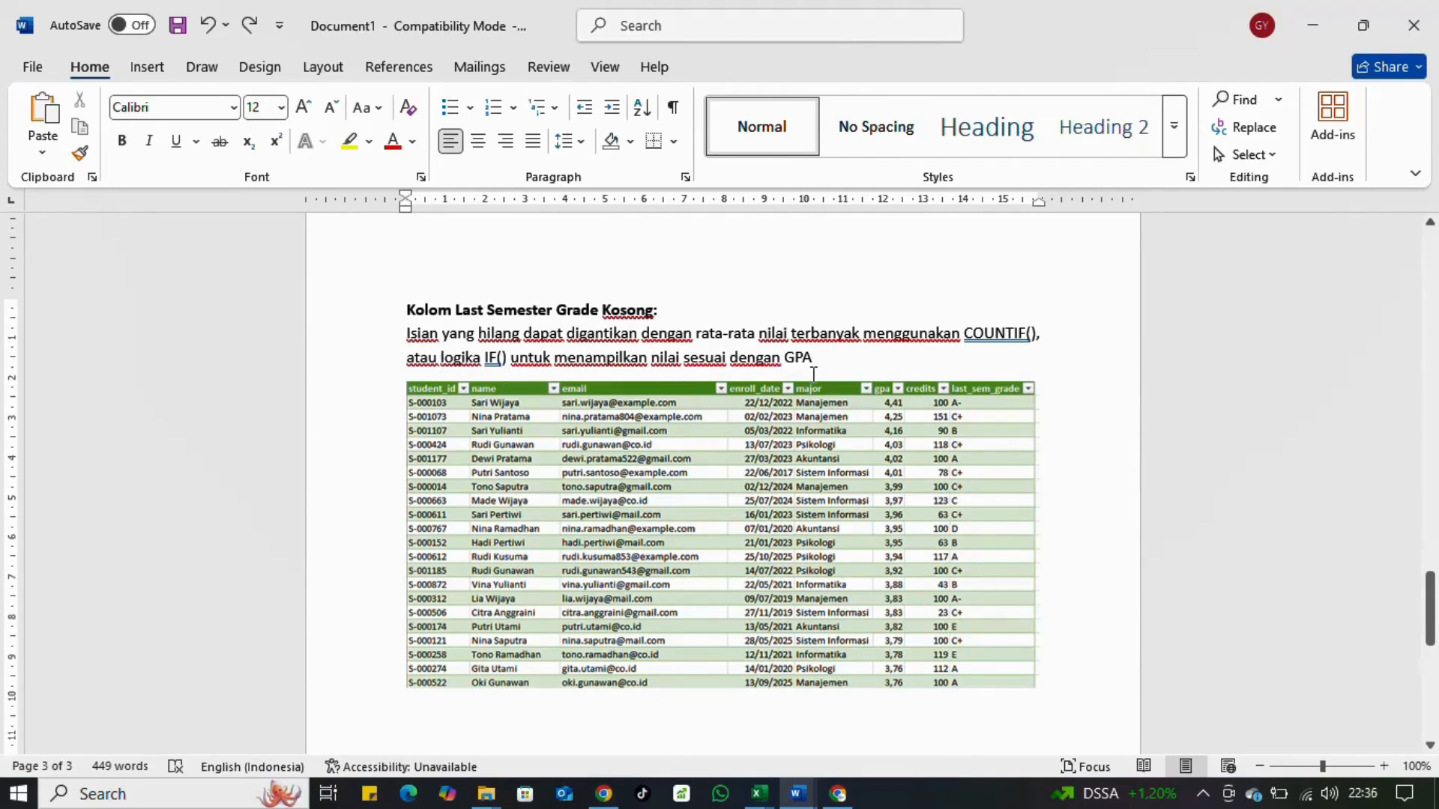
pyautogui.moveTo(814, 373); pyautogui.dragTo(485, 365)
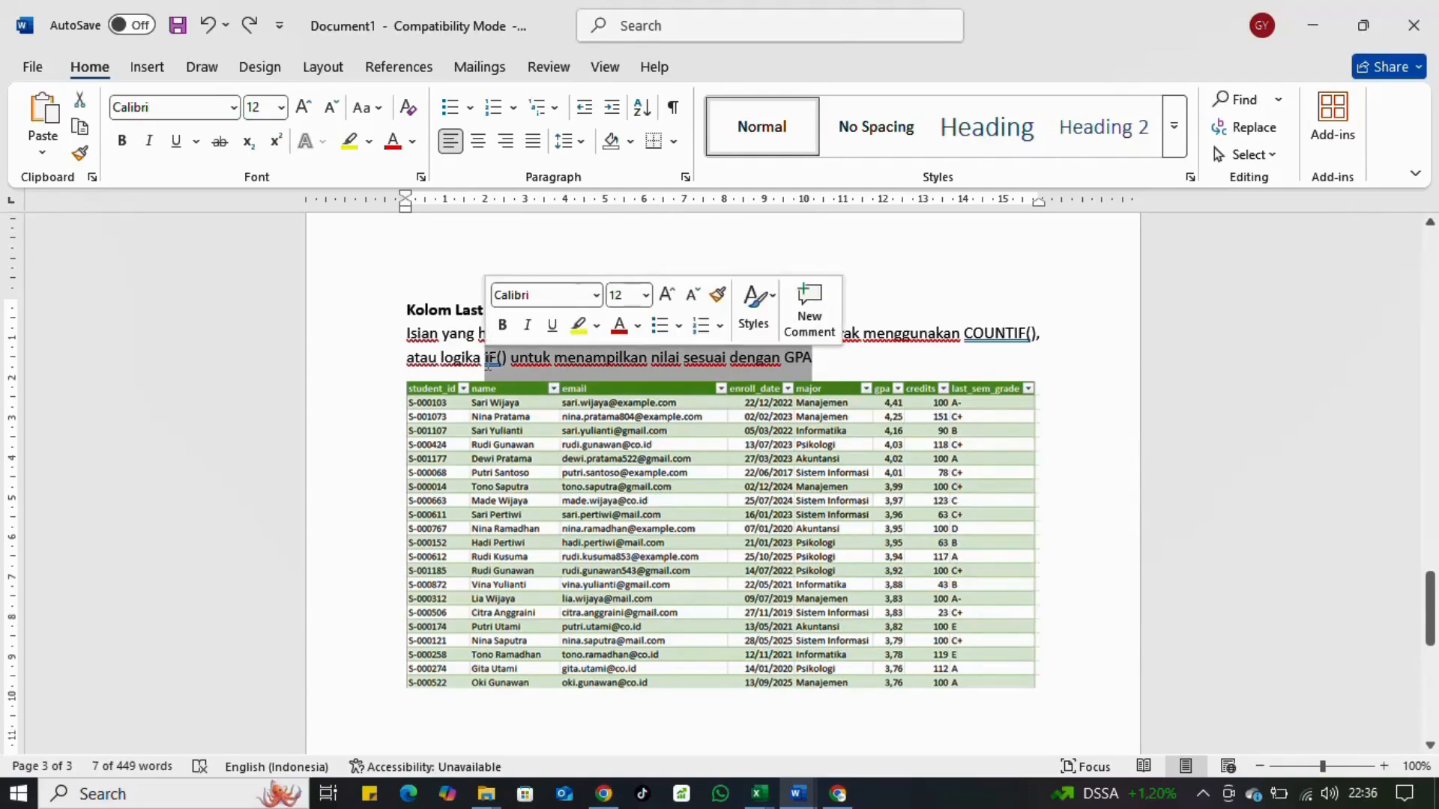
pyautogui.click(997, 491)
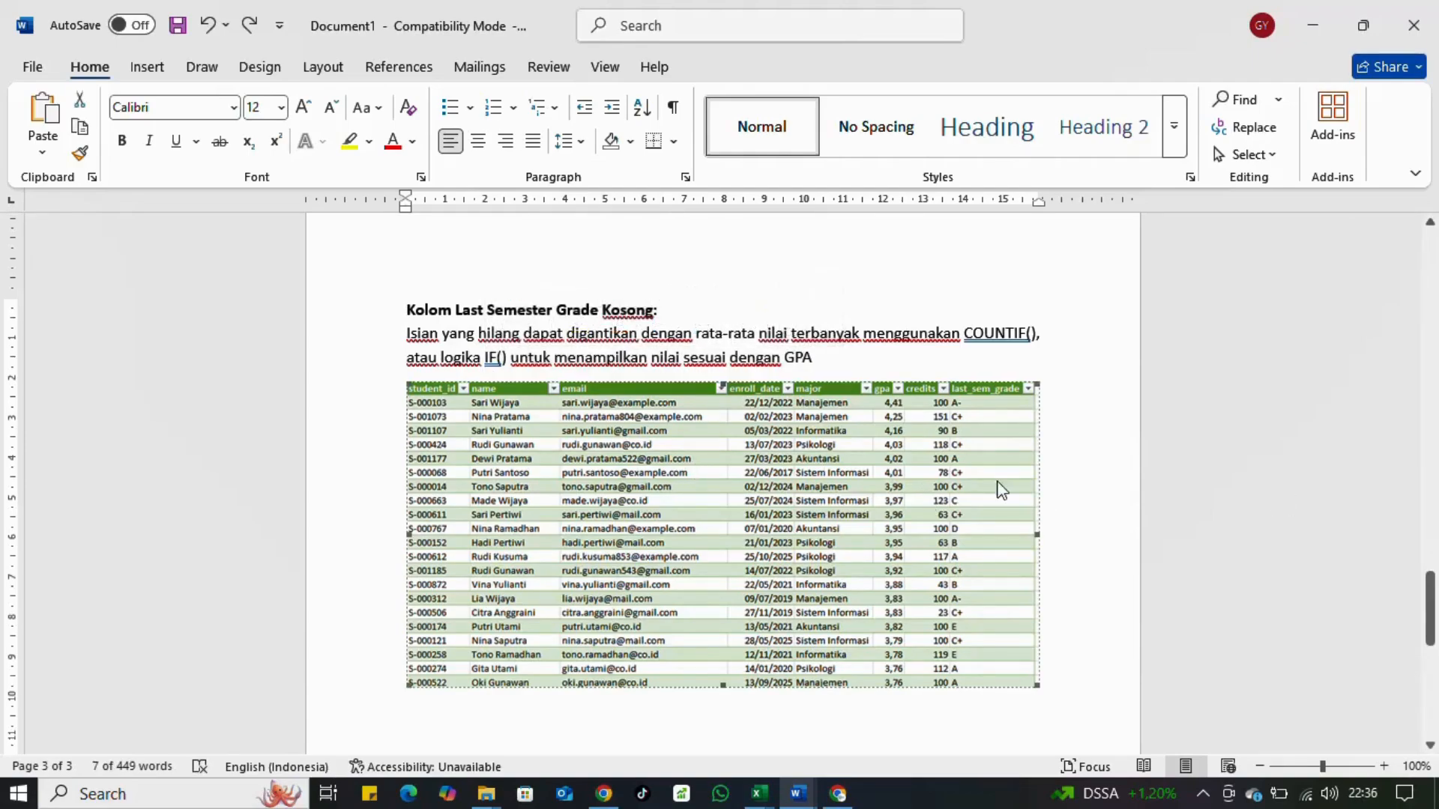
pyautogui.scroll(-3, 738, 486)
pyautogui.scroll(1, 737, 481)
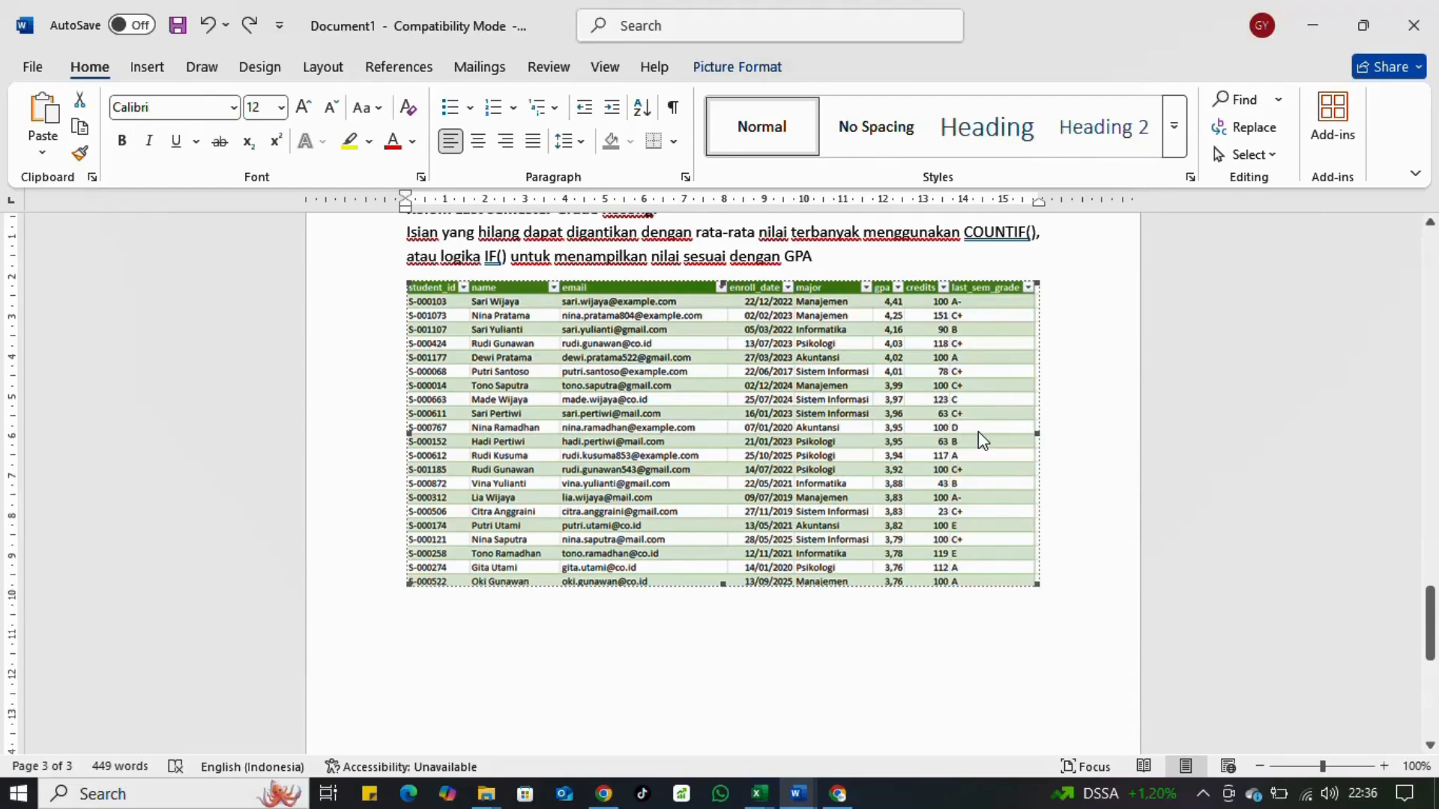
pyautogui.scroll(4, 978, 432)
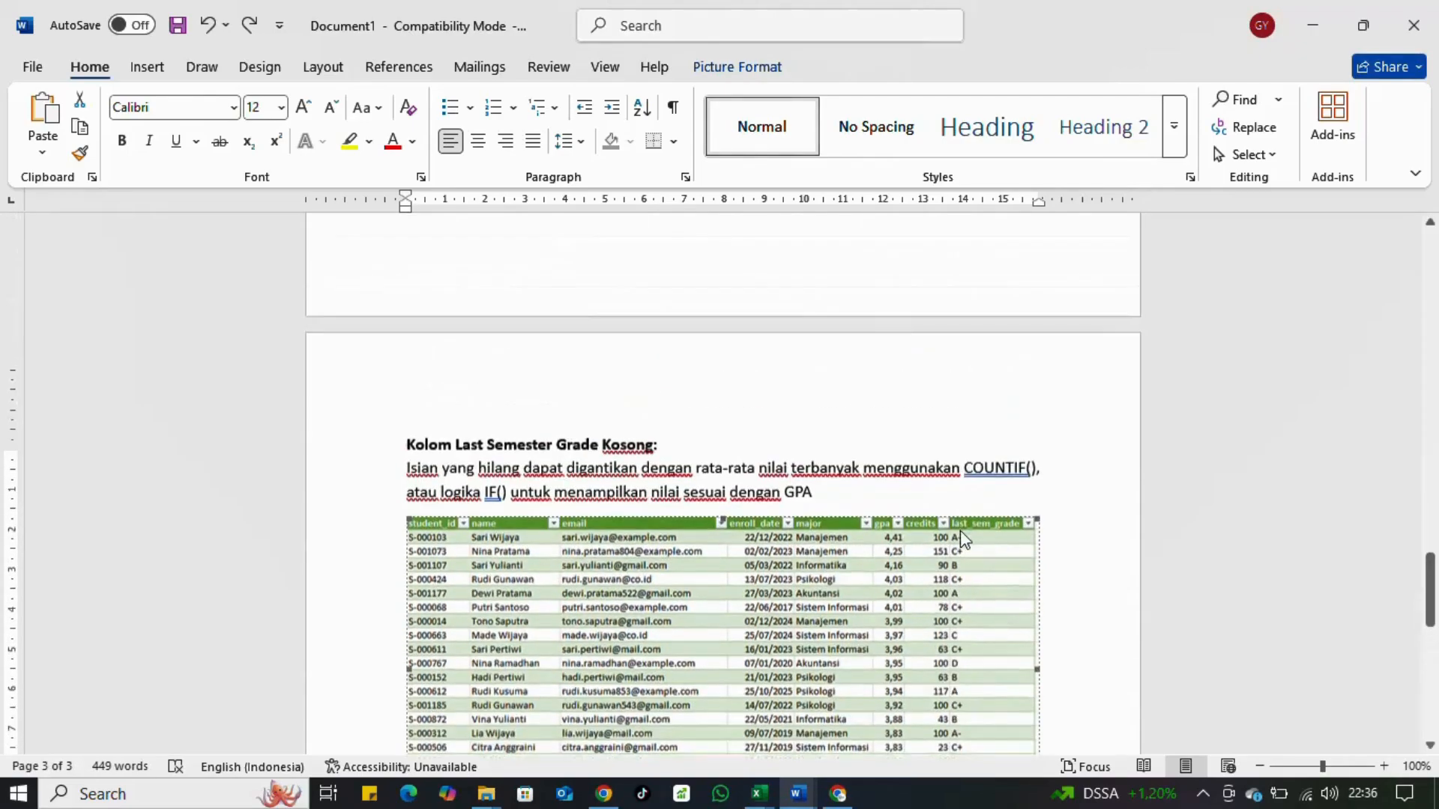